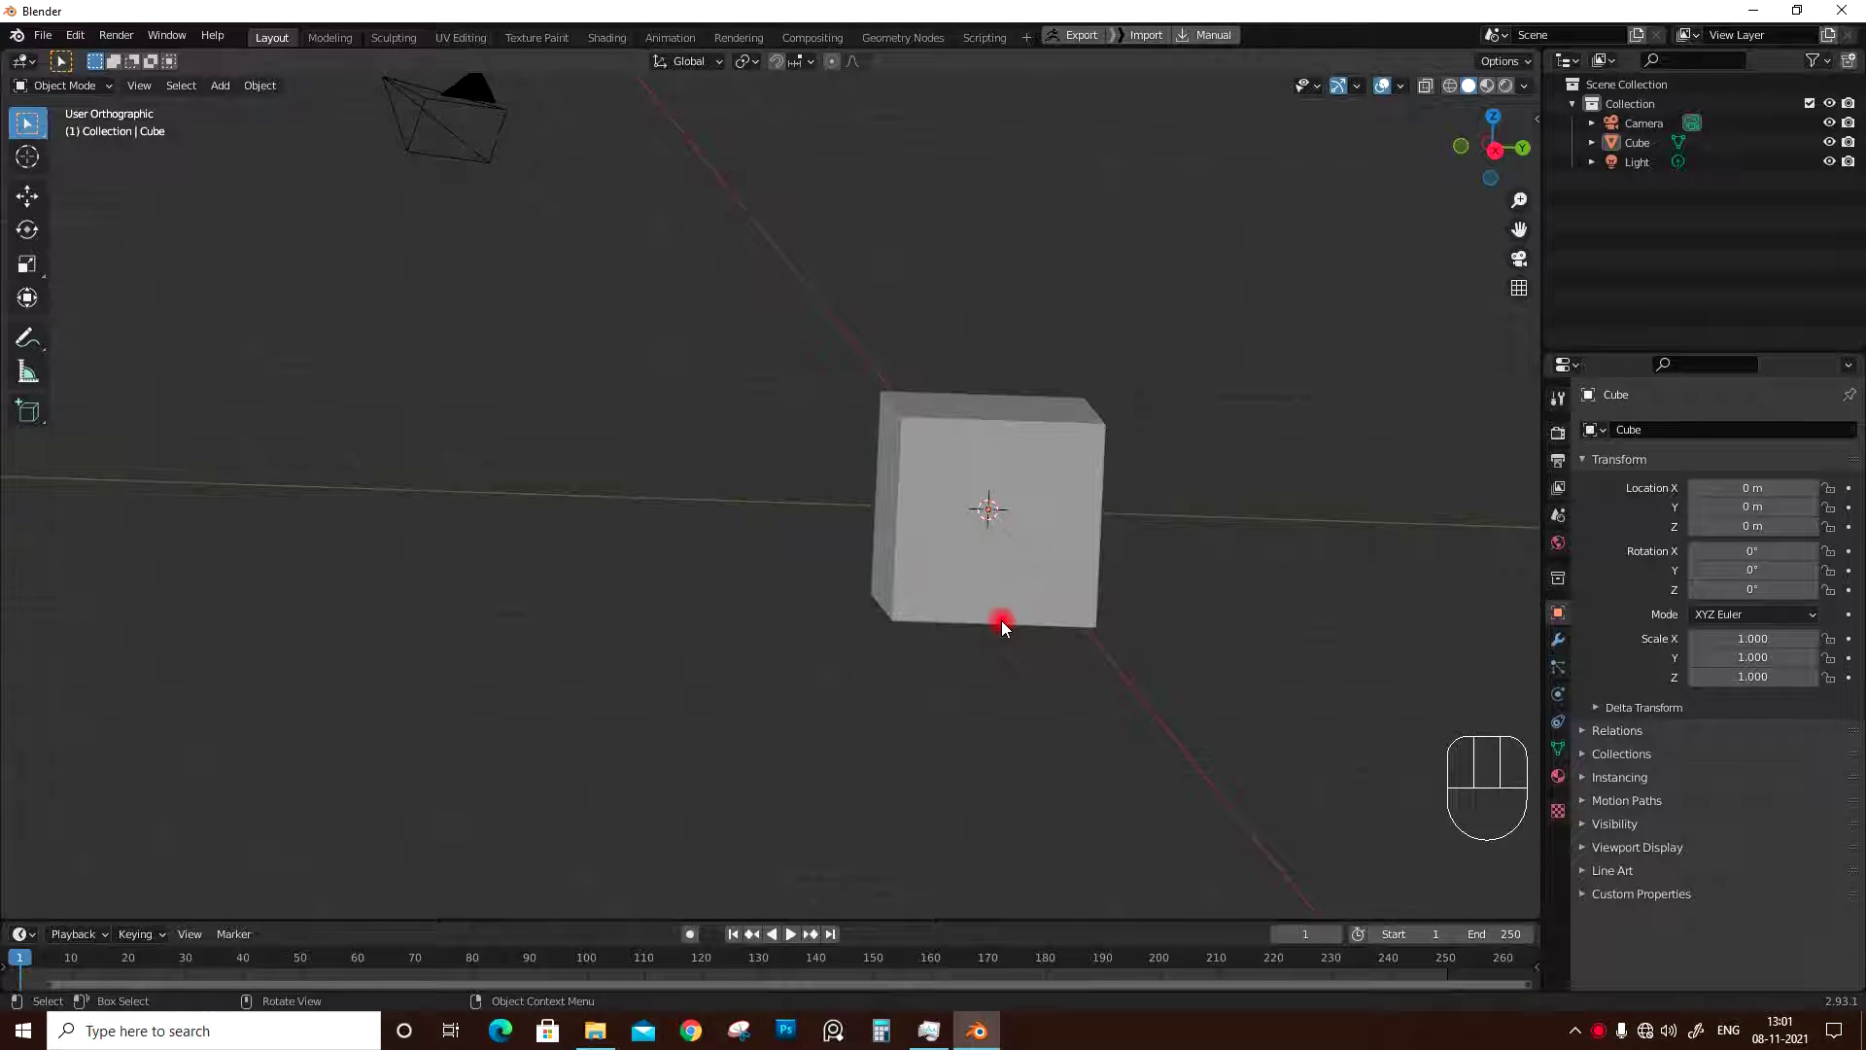
# Open the stomach reference picture Attachment_1635739704.png from the Downloads folder in File Explorer
pyautogui.press('super')
pyautogui.press('super+e')
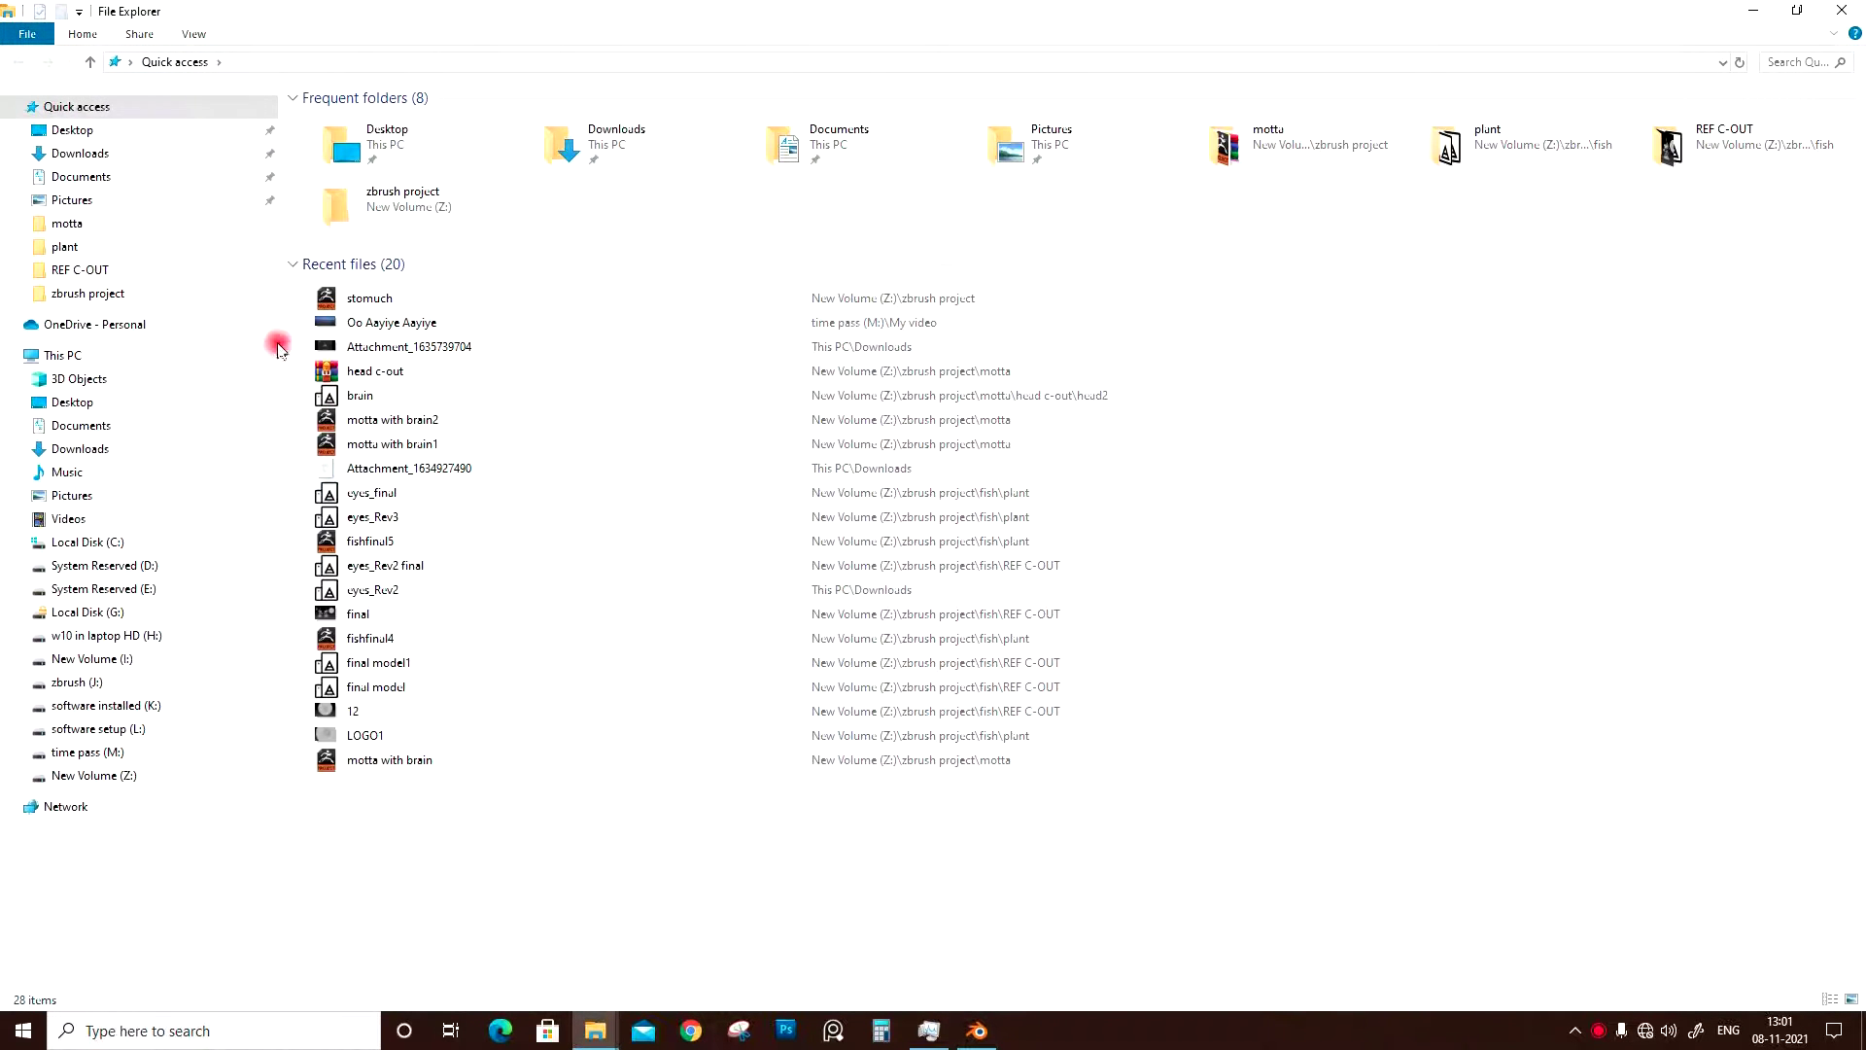
pyautogui.click(80, 152)
pyautogui.doubleClick(340, 175)
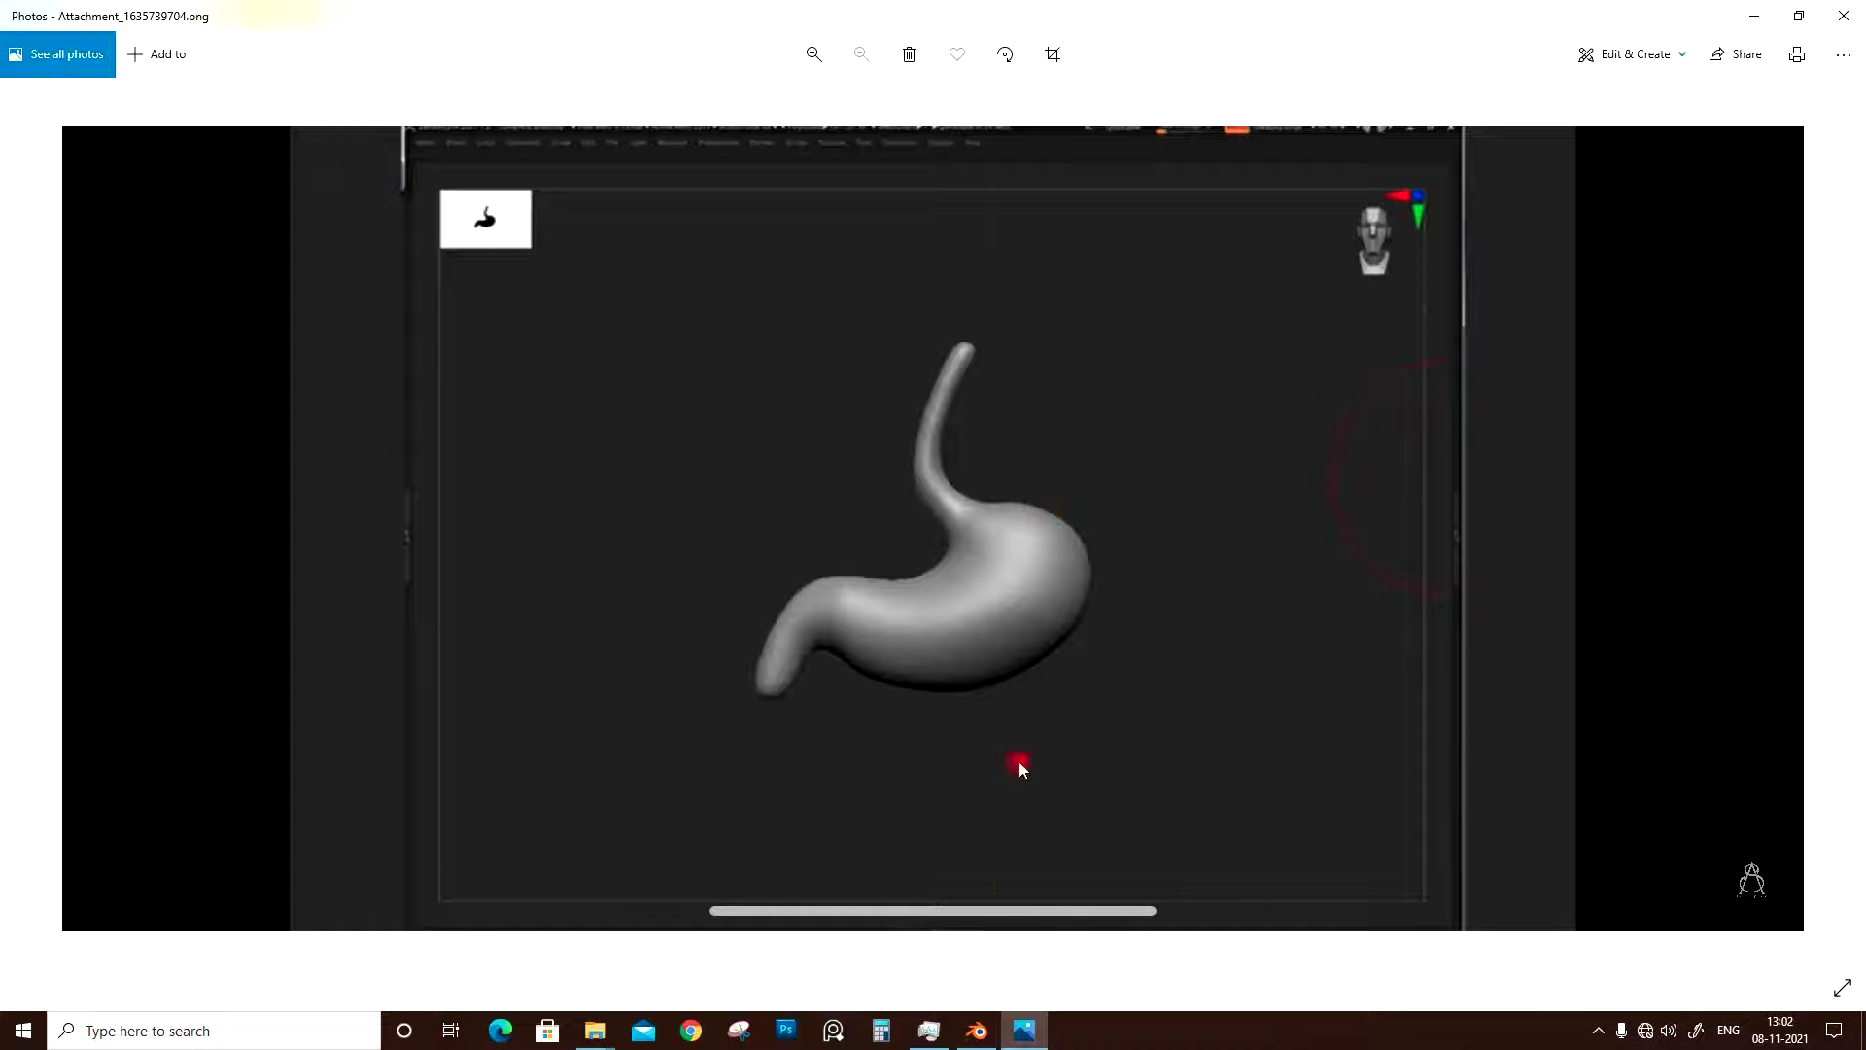
# Multiply 12 by 71 in Calculator, highlight the result and close the app
pyautogui.click(882, 1030)
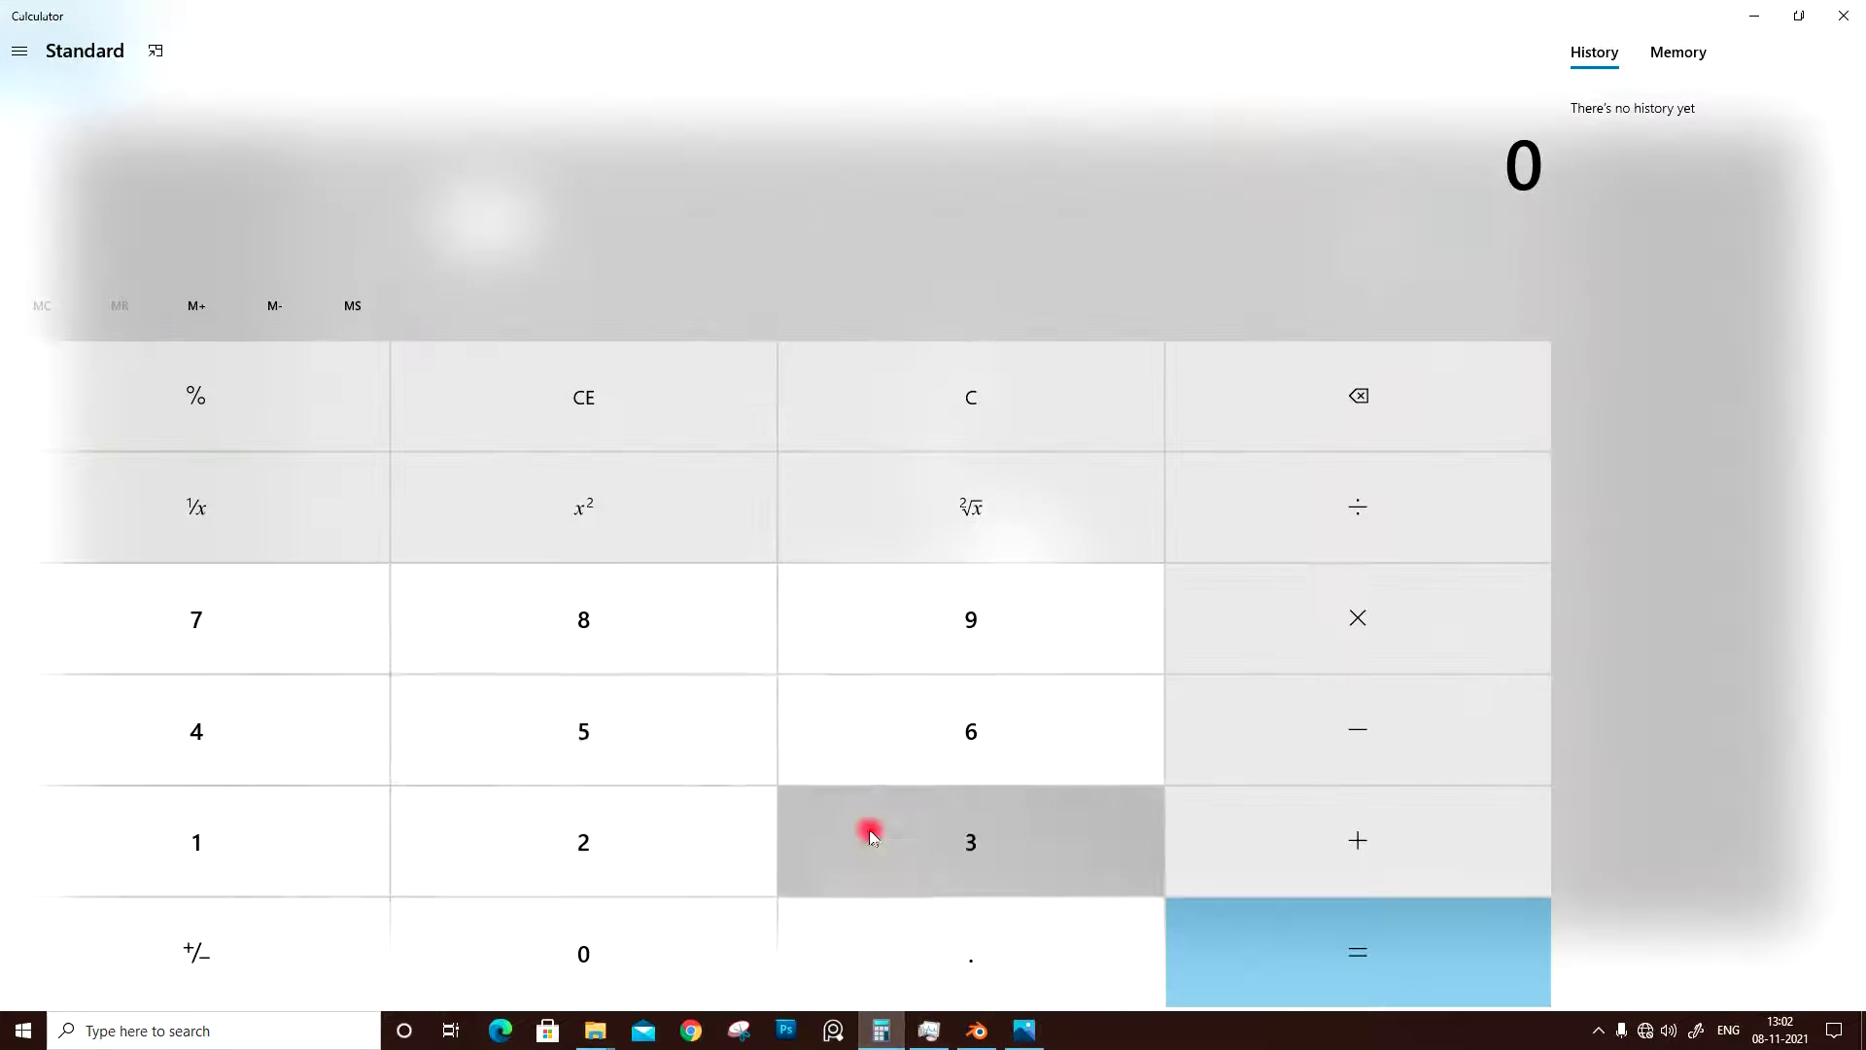
pyautogui.click(250, 825)
pyautogui.click(535, 861)
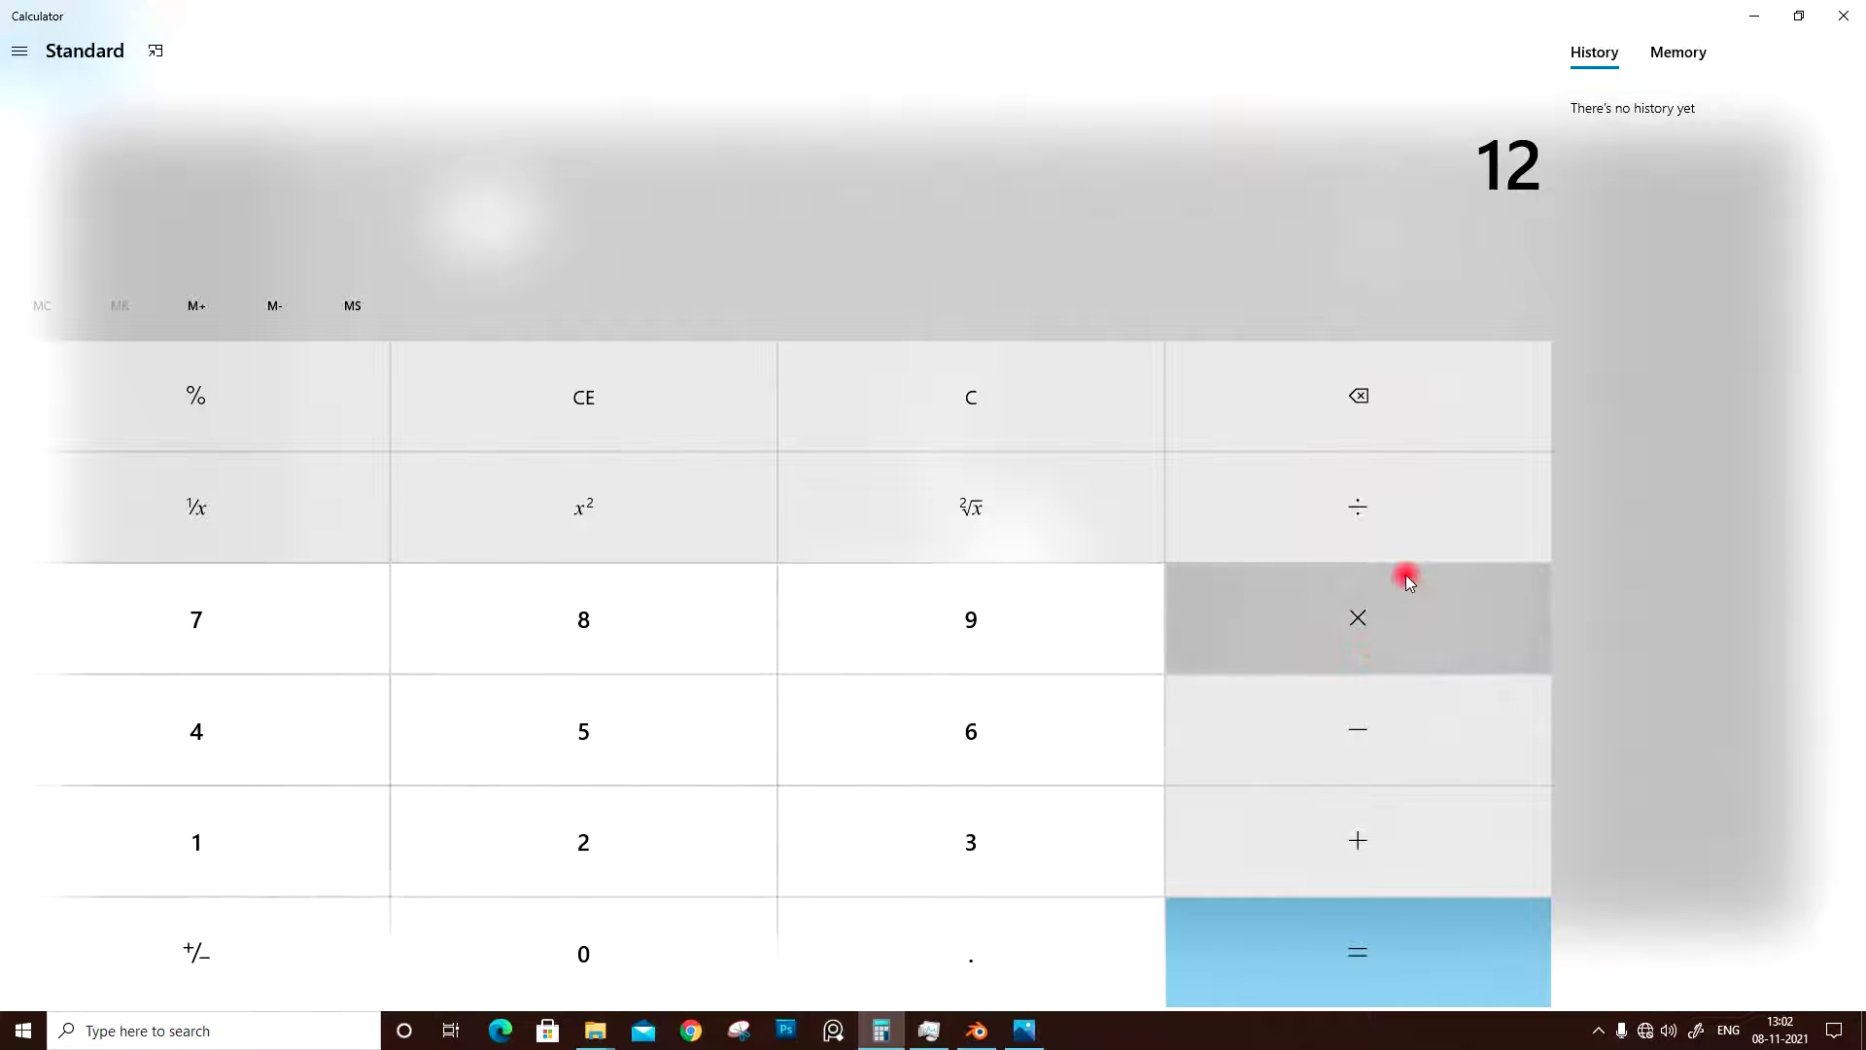
pyautogui.click(1387, 597)
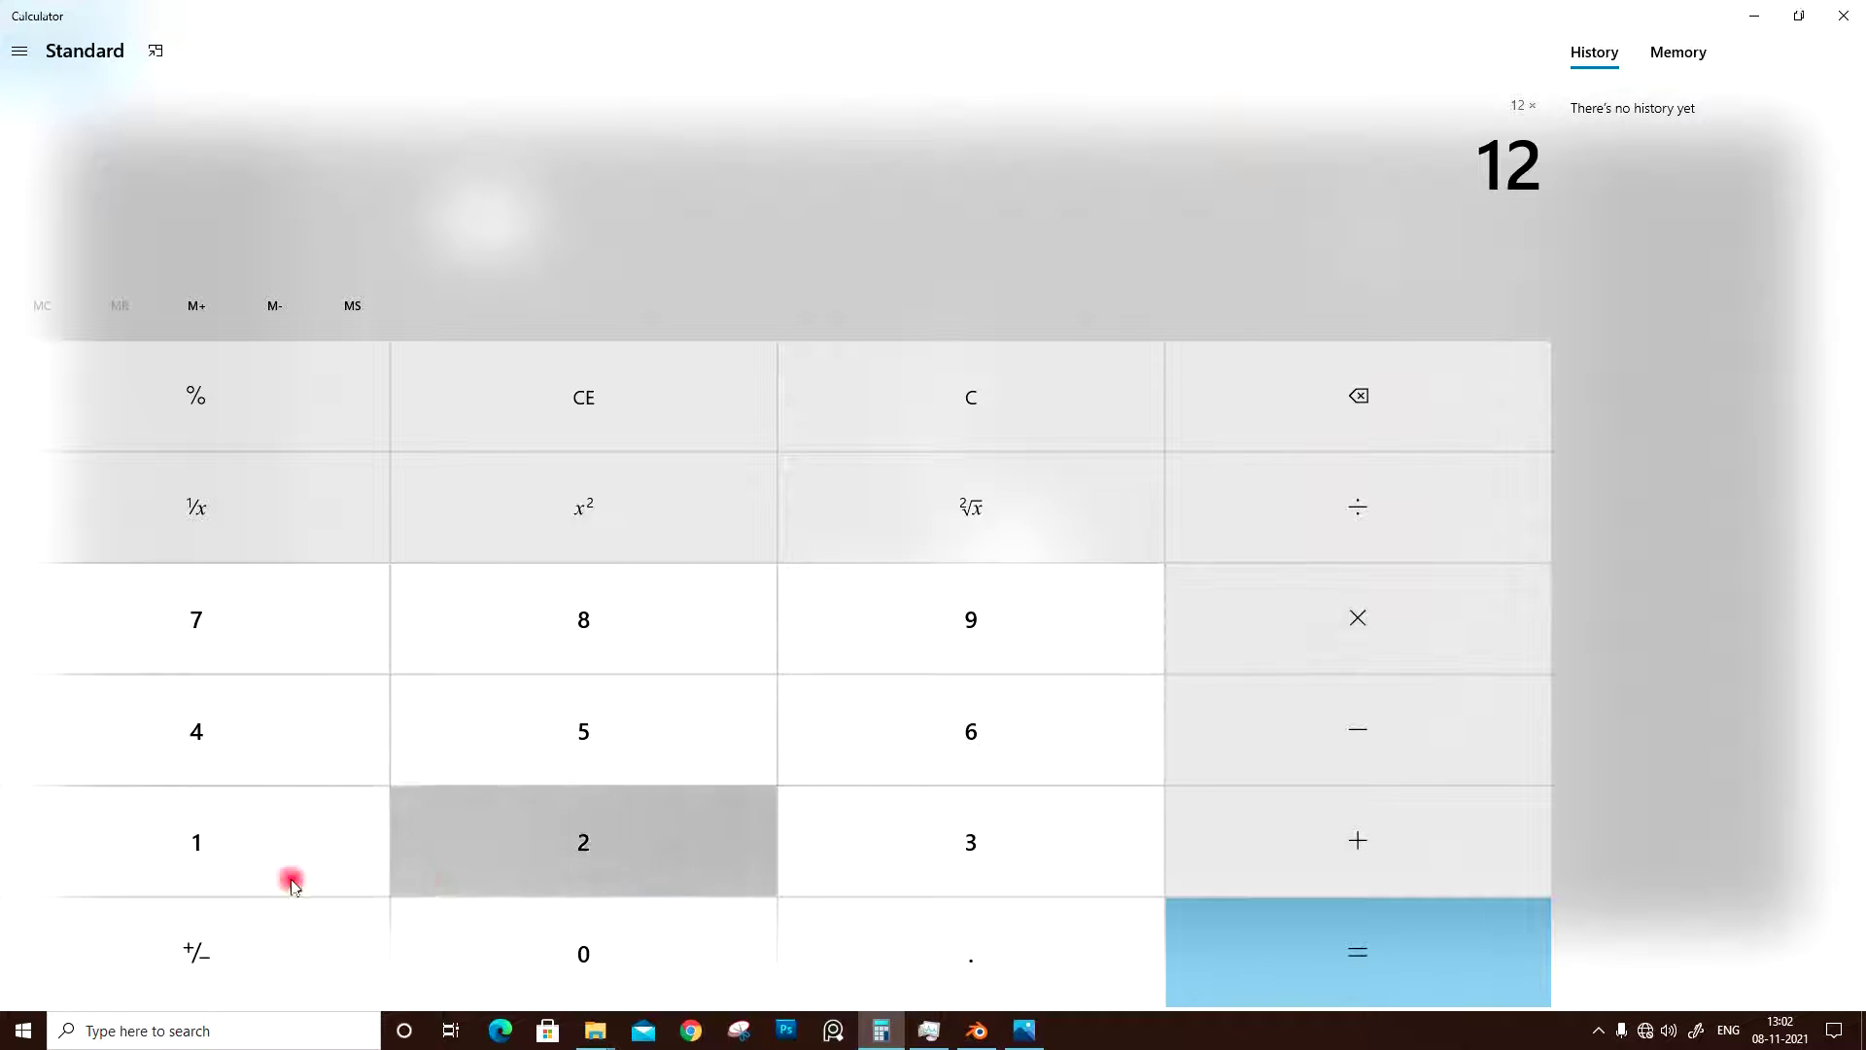
pyautogui.click(294, 655)
pyautogui.click(290, 824)
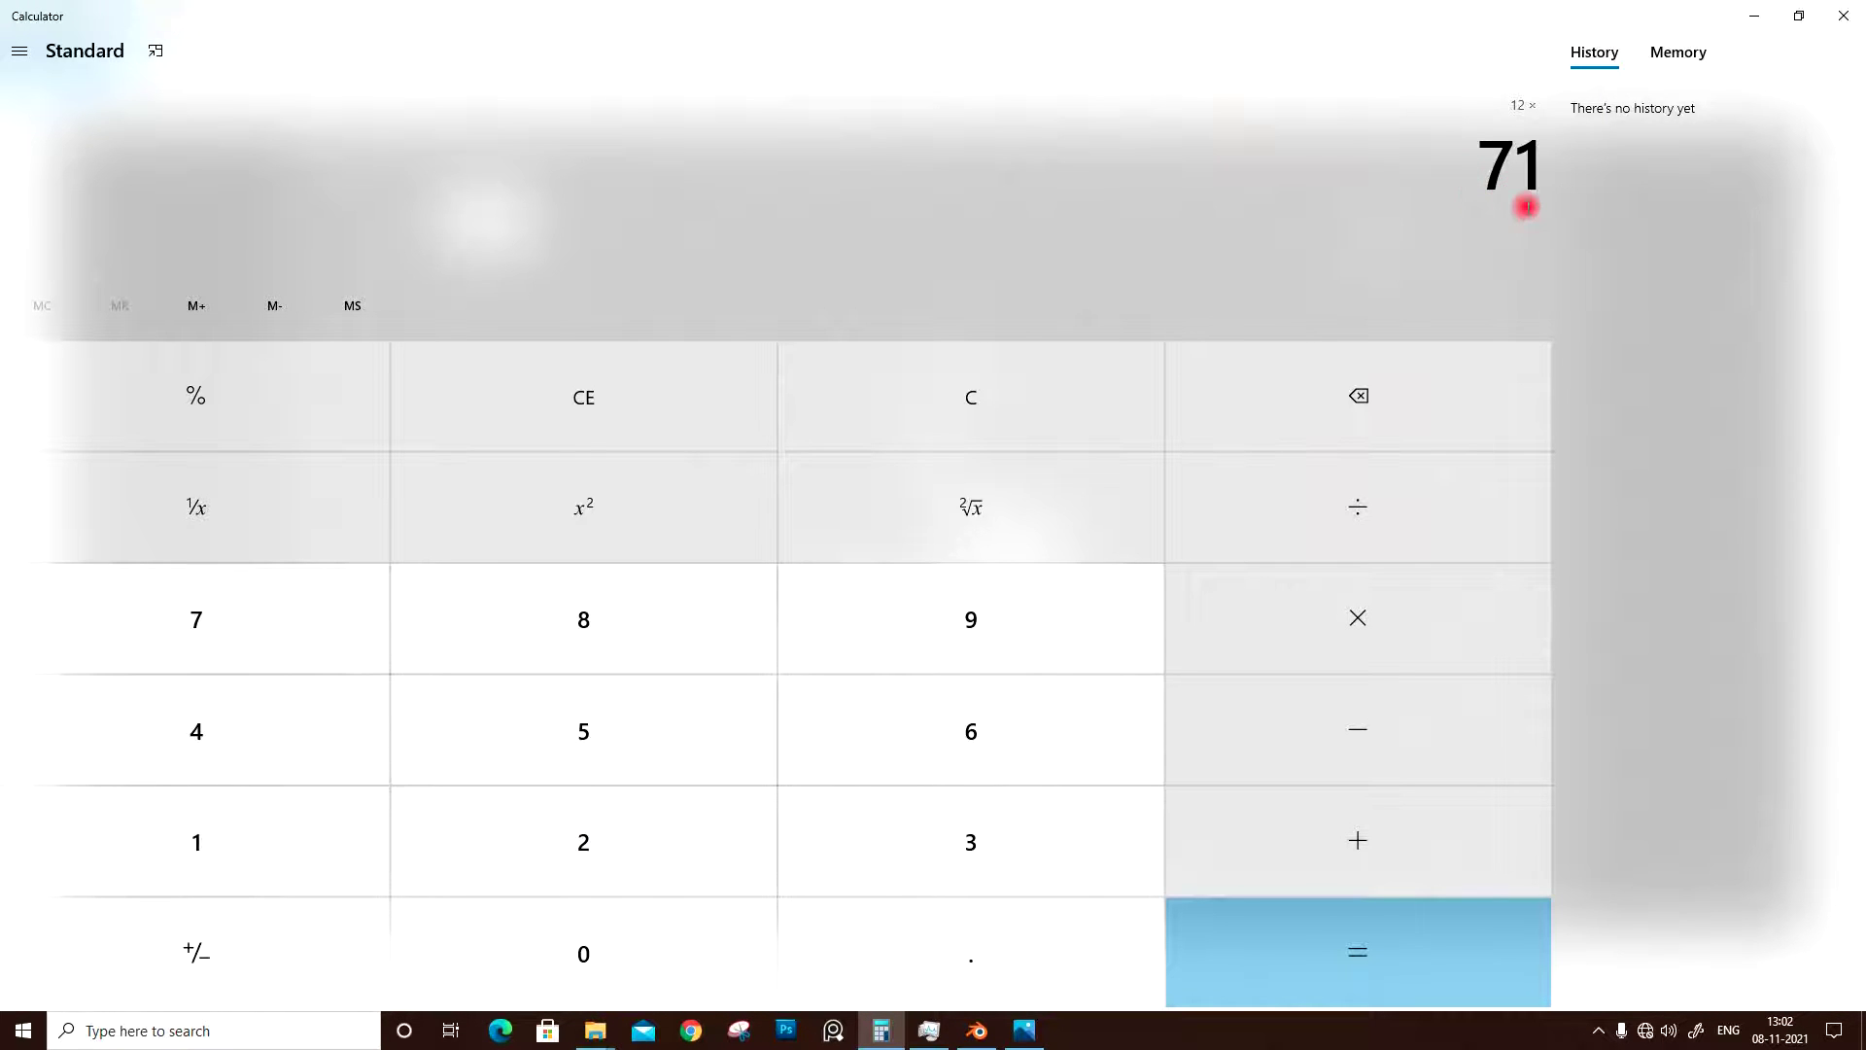
pyautogui.click(1316, 948)
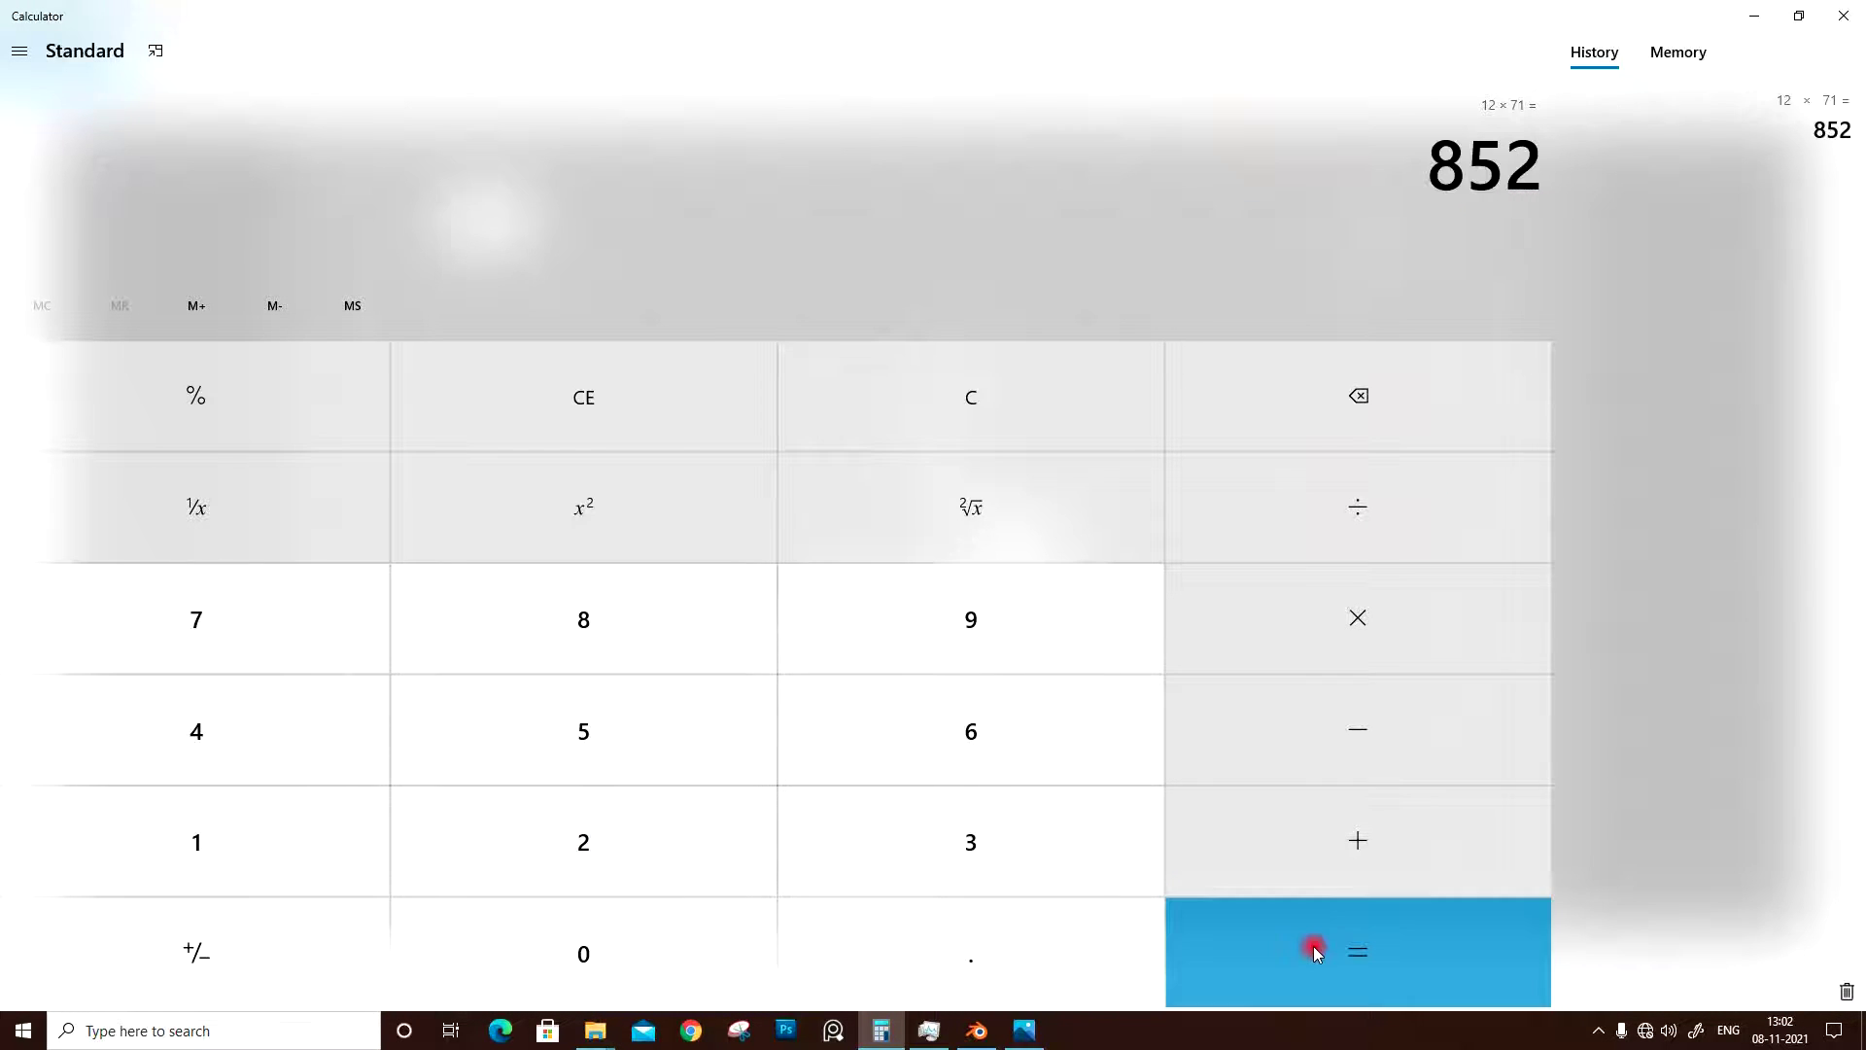
pyautogui.moveTo(1431, 158); pyautogui.dragTo(1540, 165)
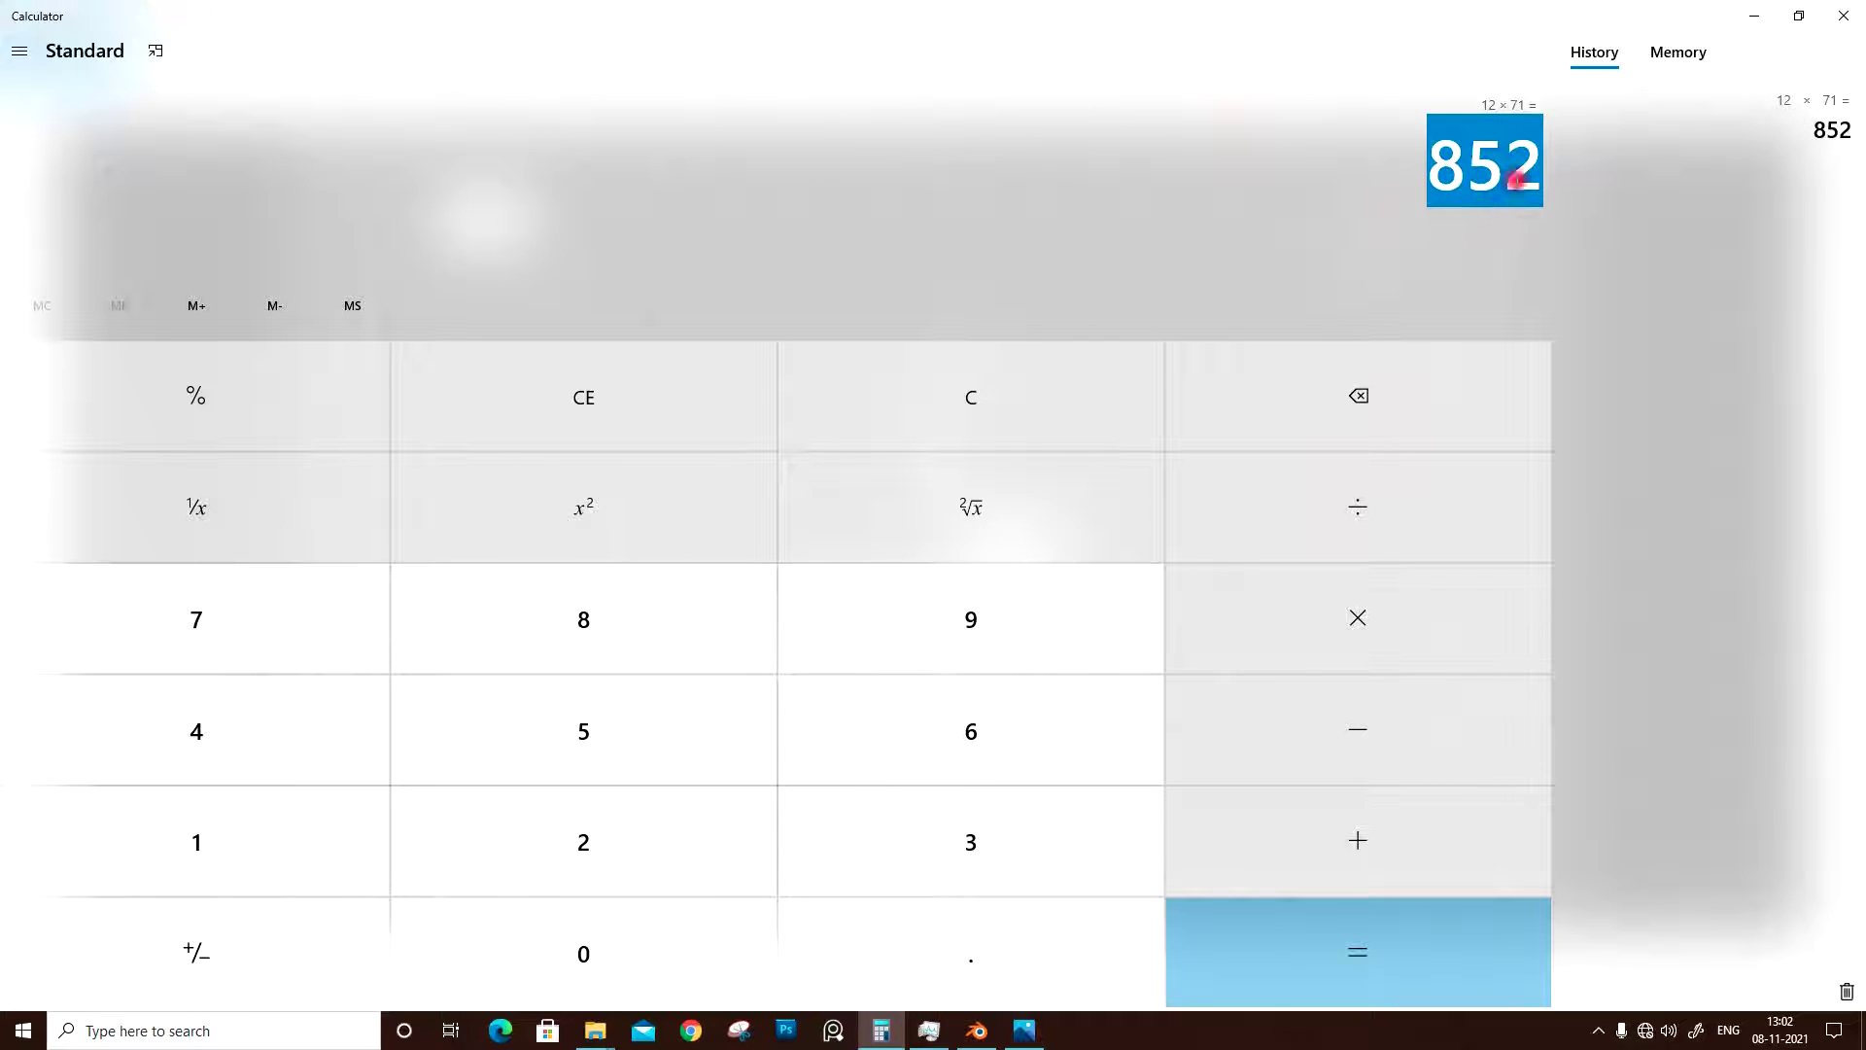
pyautogui.click(1859, 6)
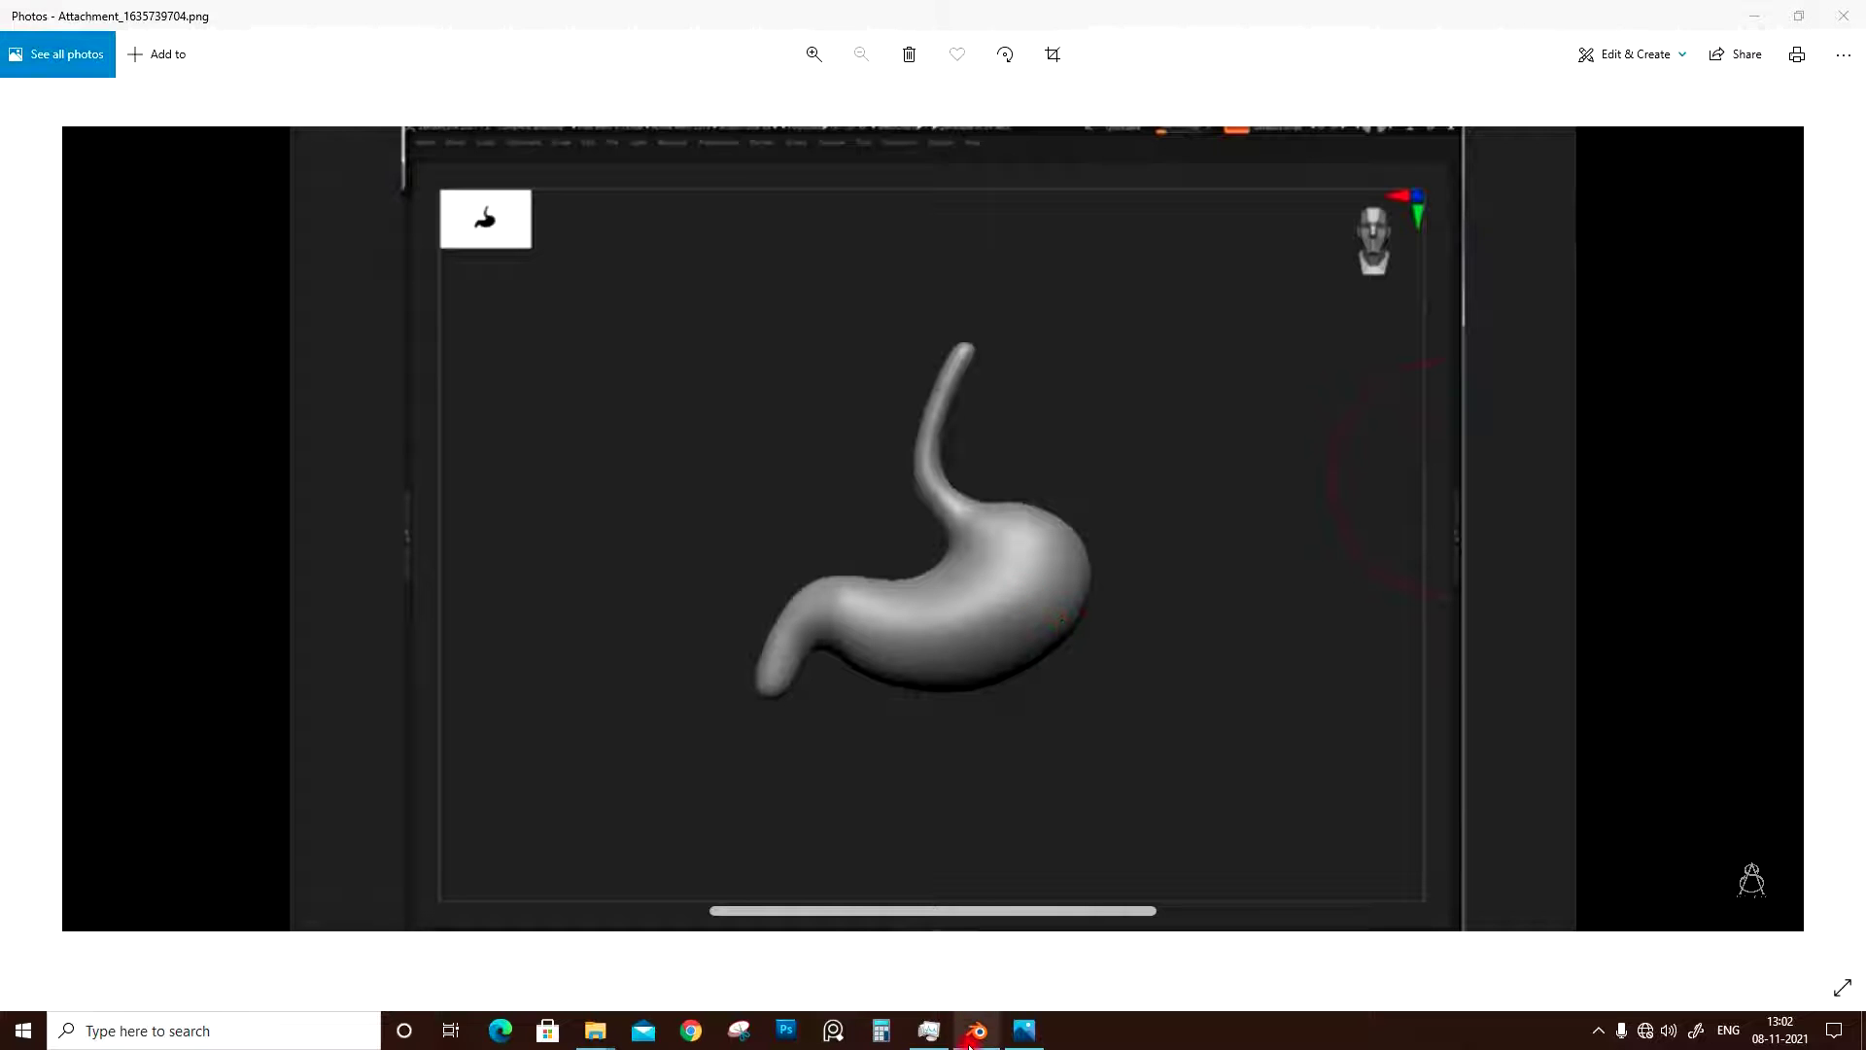
# Switch to Blender and add Attachment_1635739704.png from the Downloads folder as a reference image
pyautogui.moveTo(969, 1042)
pyautogui.click(981, 969)
pyautogui.moveTo(1187, 527); pyautogui.dragTo(1030, 546, button='middle')
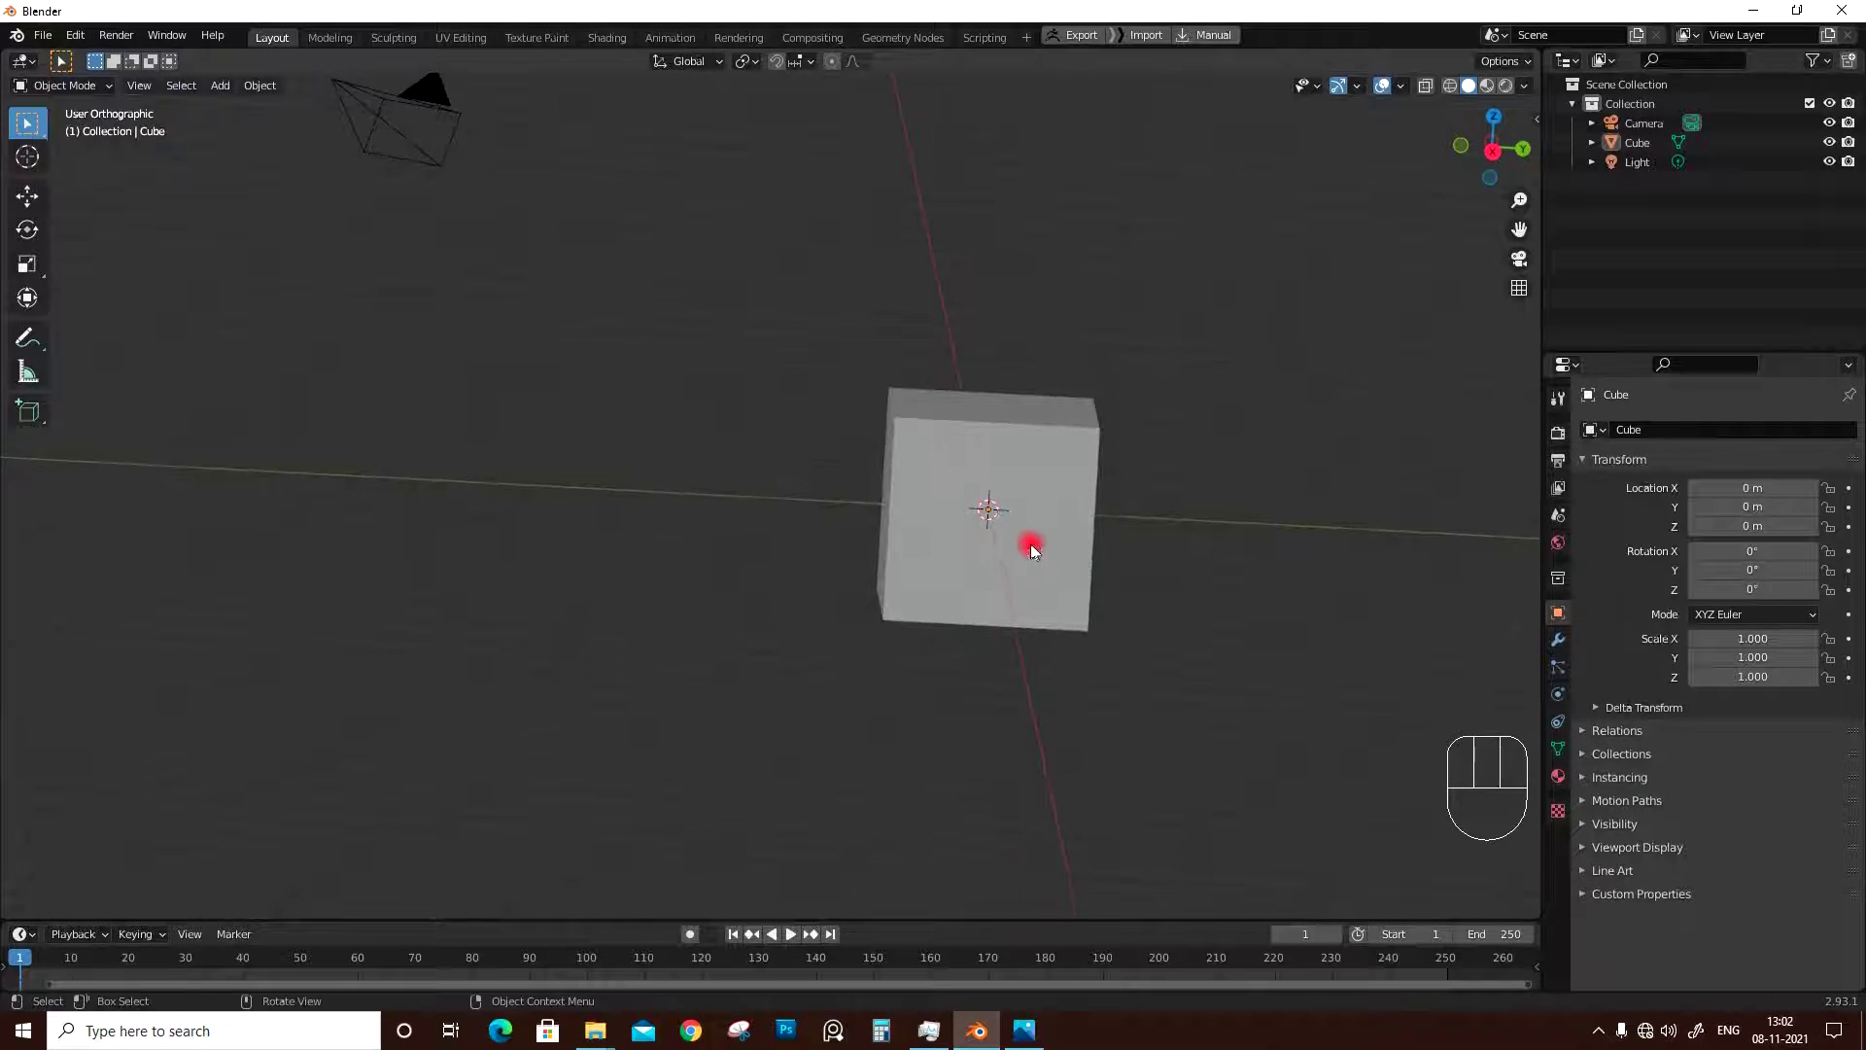
pyautogui.click(1022, 515)
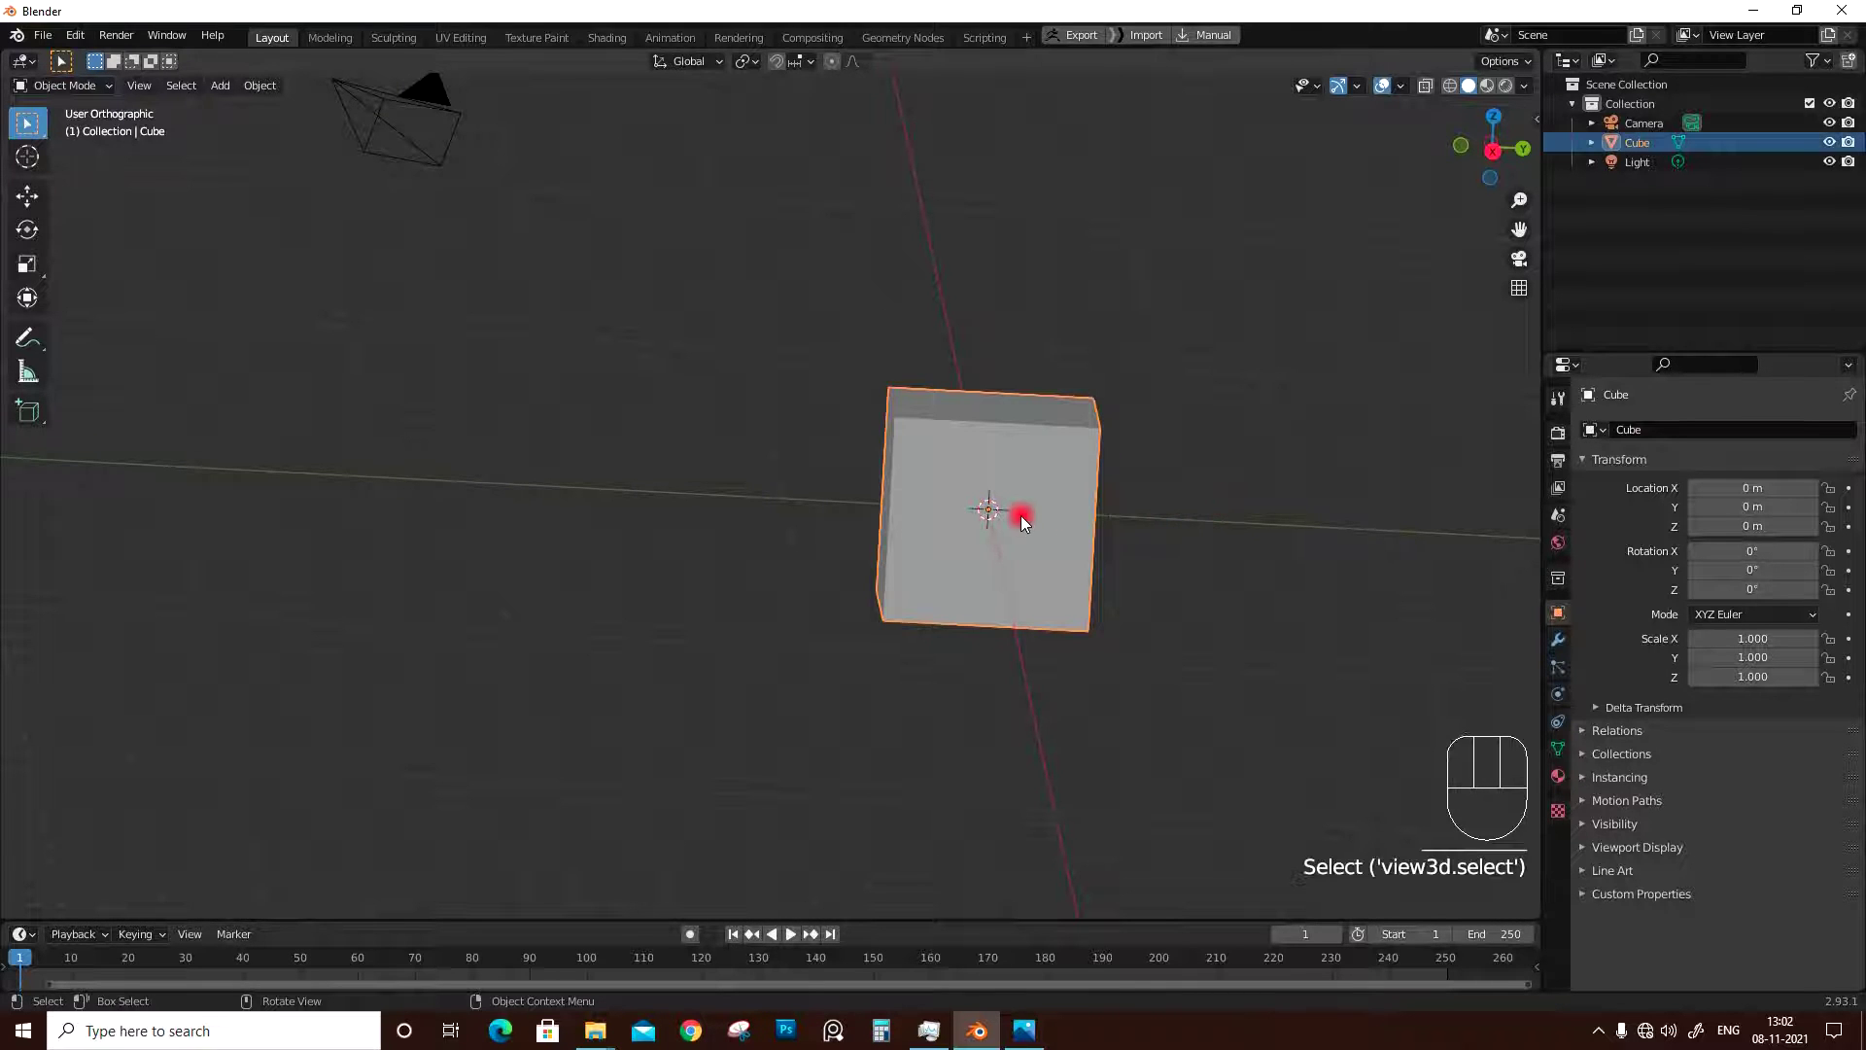
pyautogui.click(1215, 548)
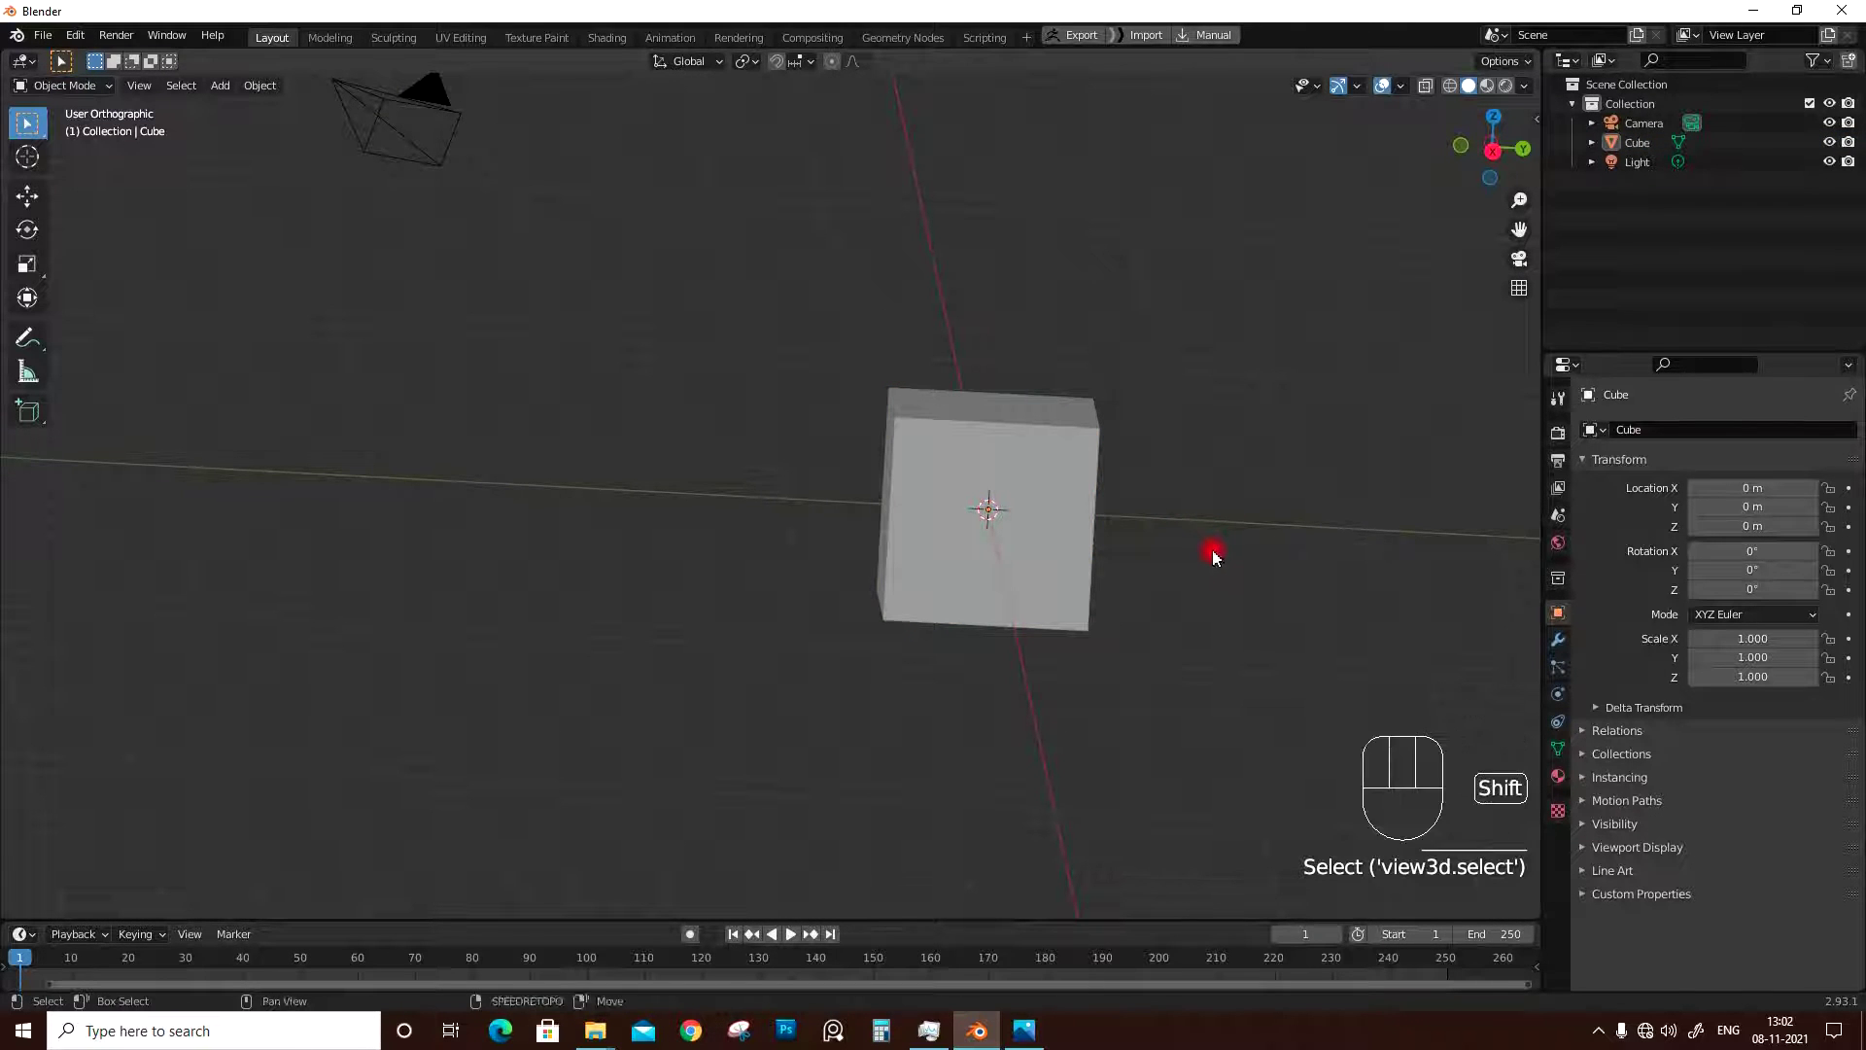
pyautogui.hotkey('shift', 'a')
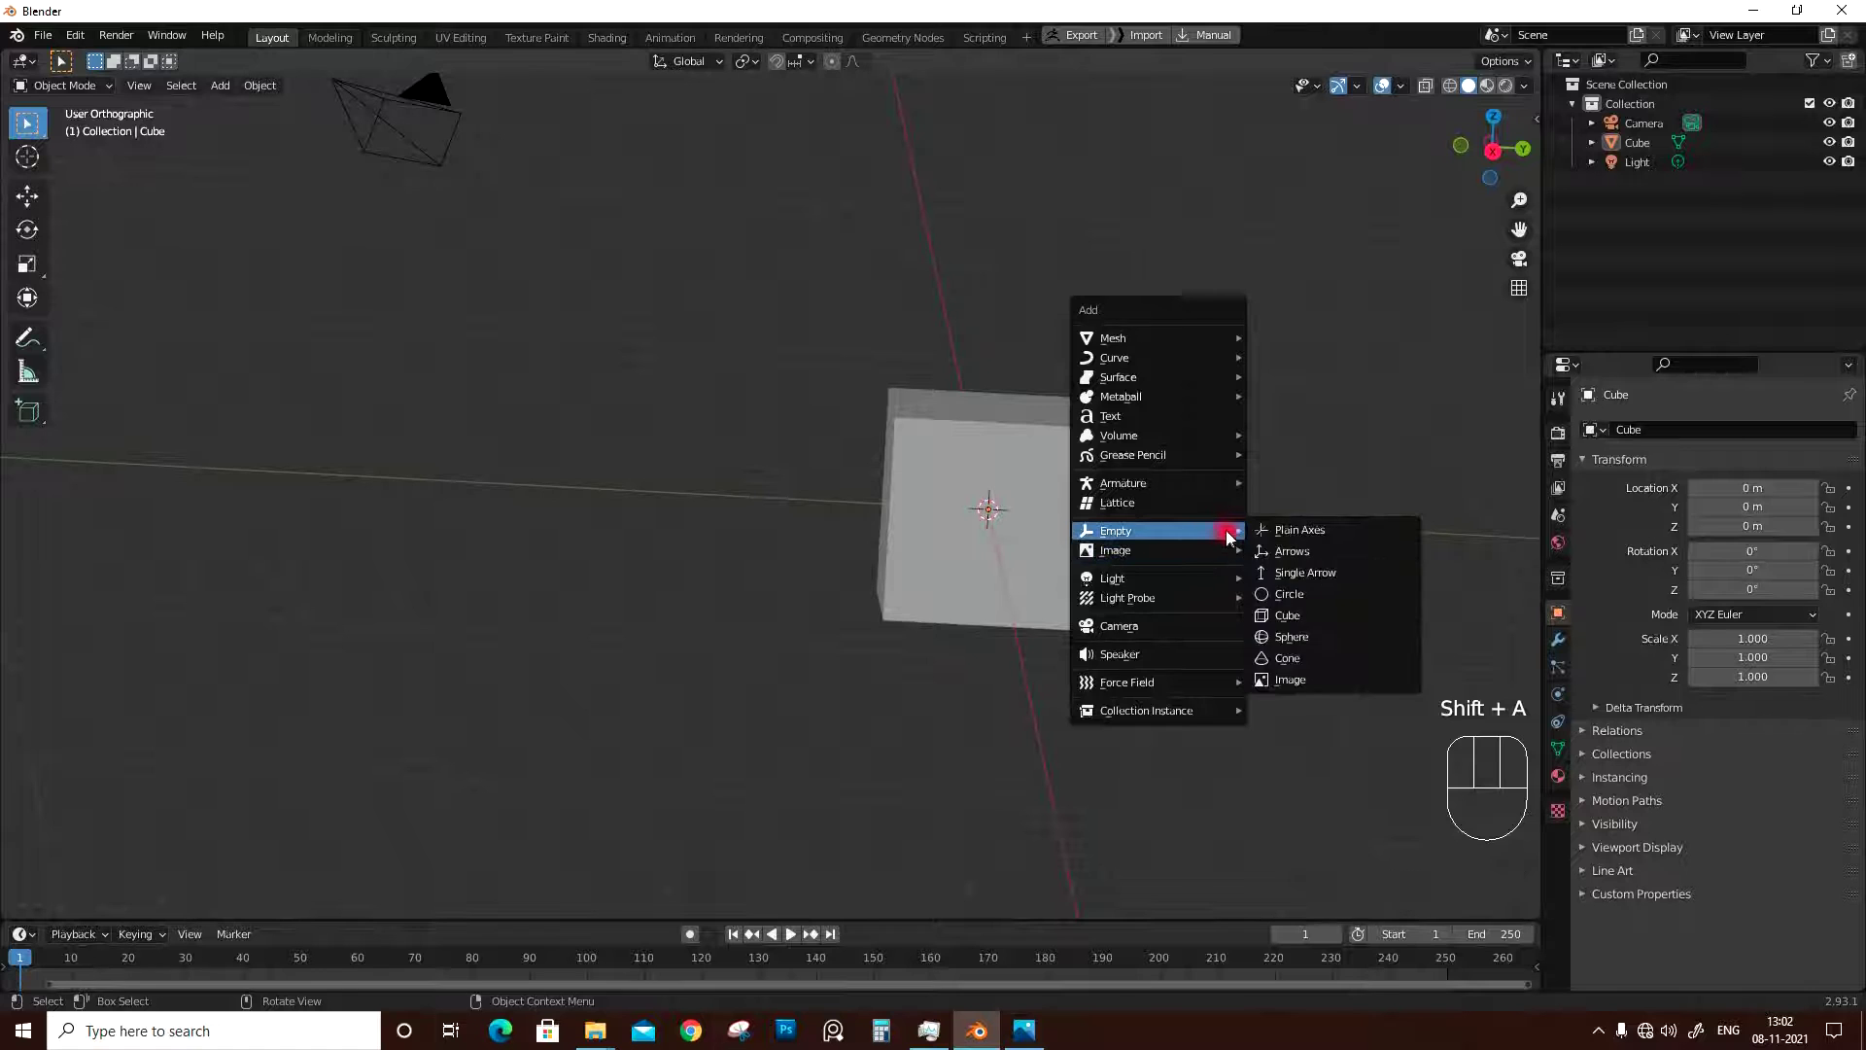
pyautogui.moveTo(1188, 552)
pyautogui.click(1300, 549)
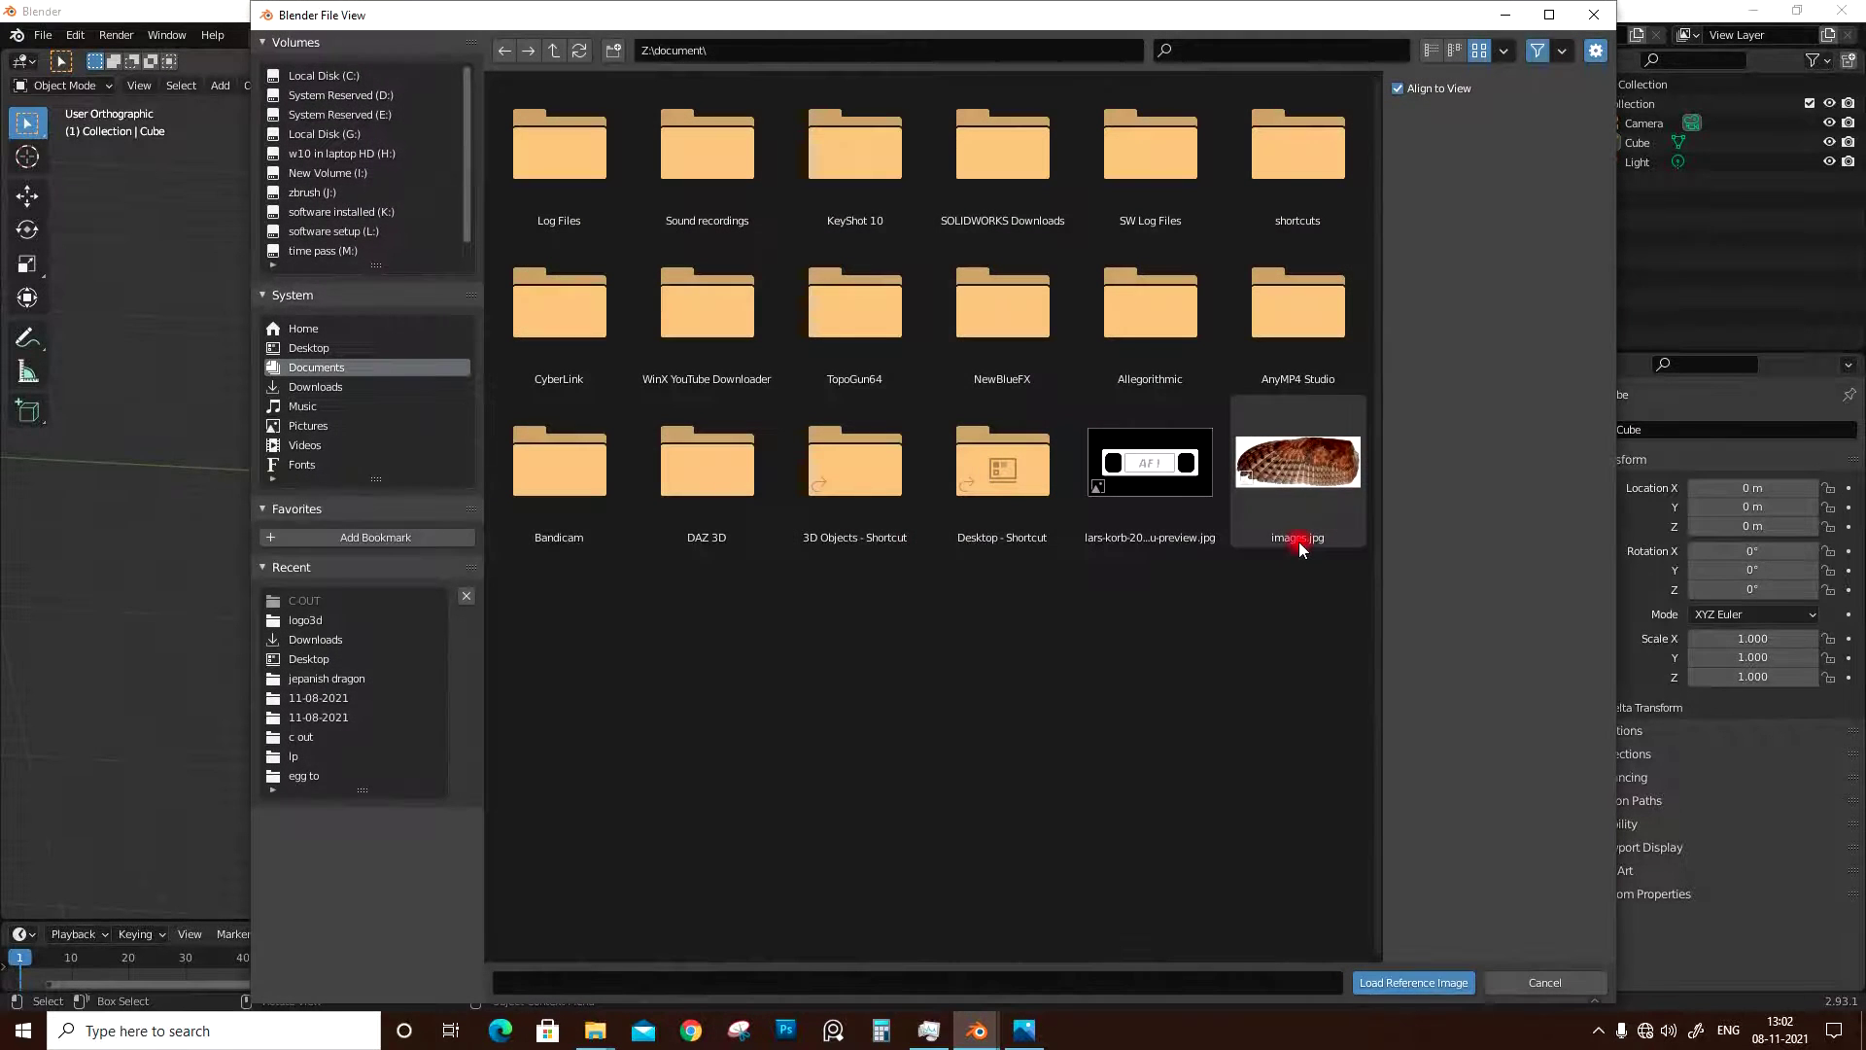
pyautogui.click(331, 387)
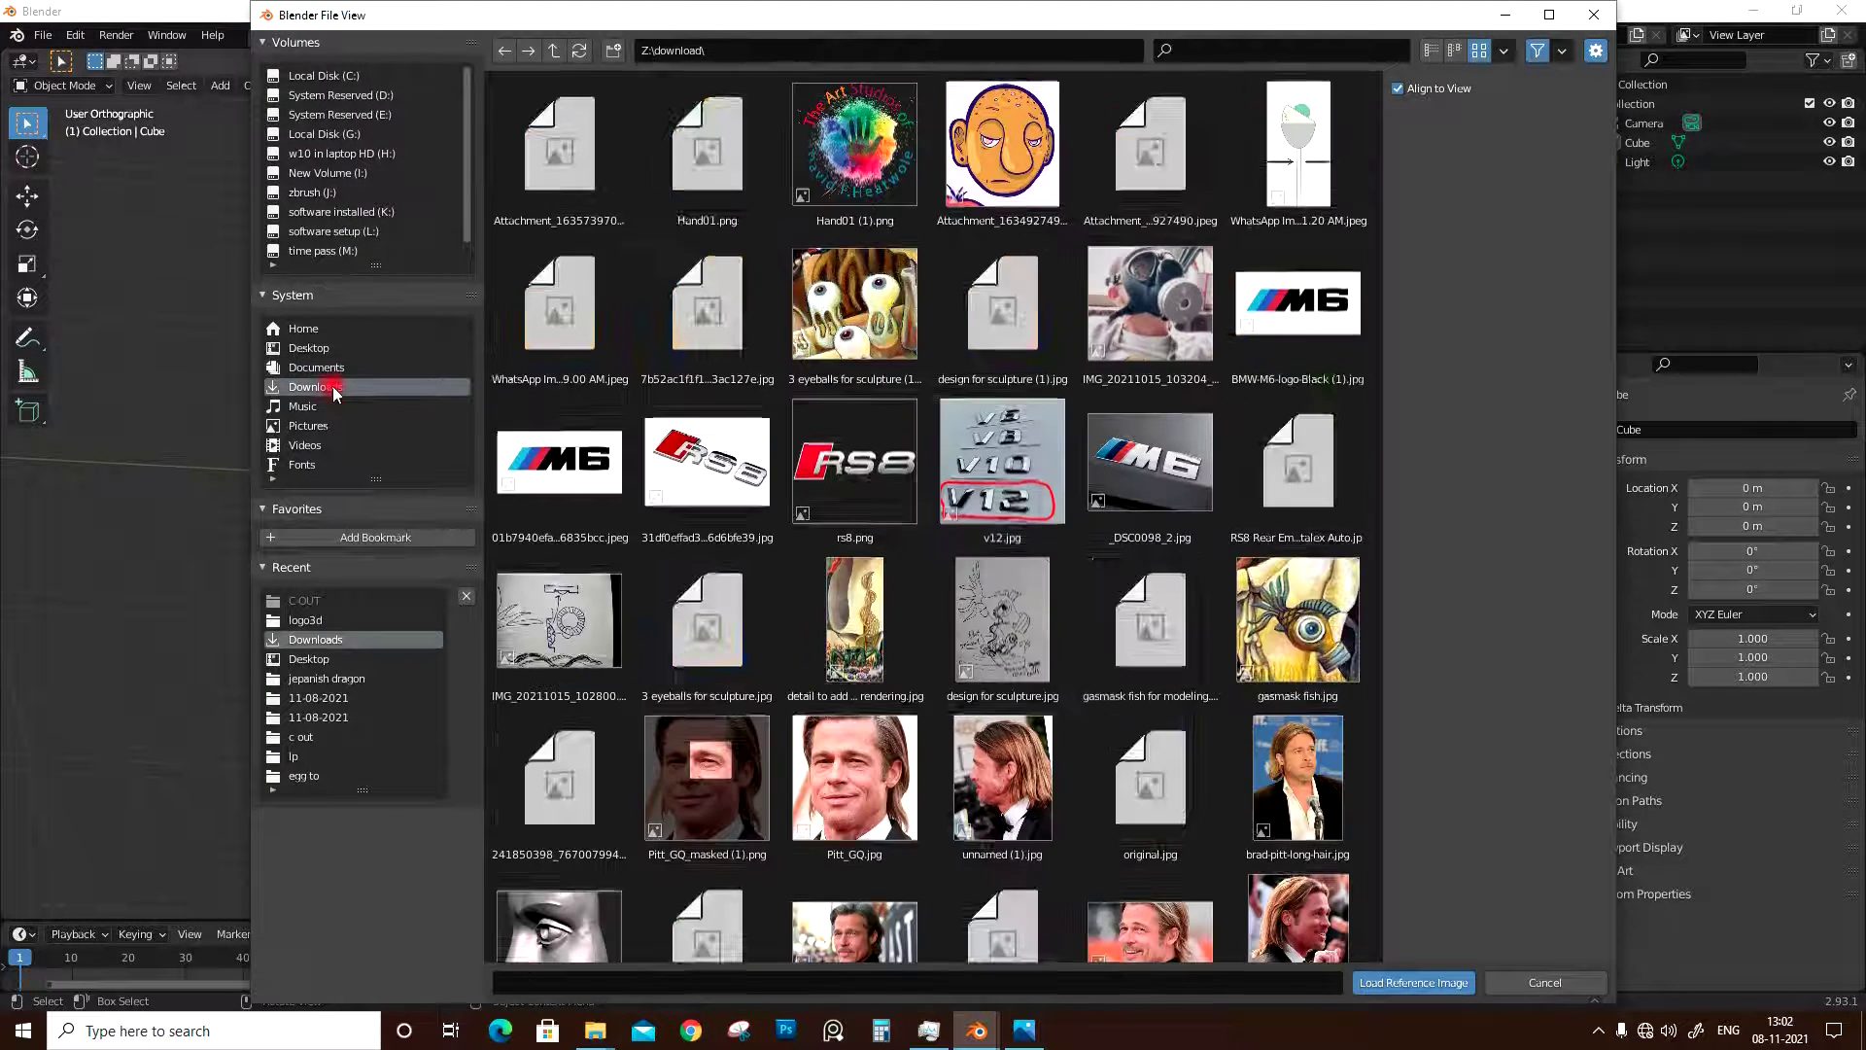
pyautogui.click(581, 160)
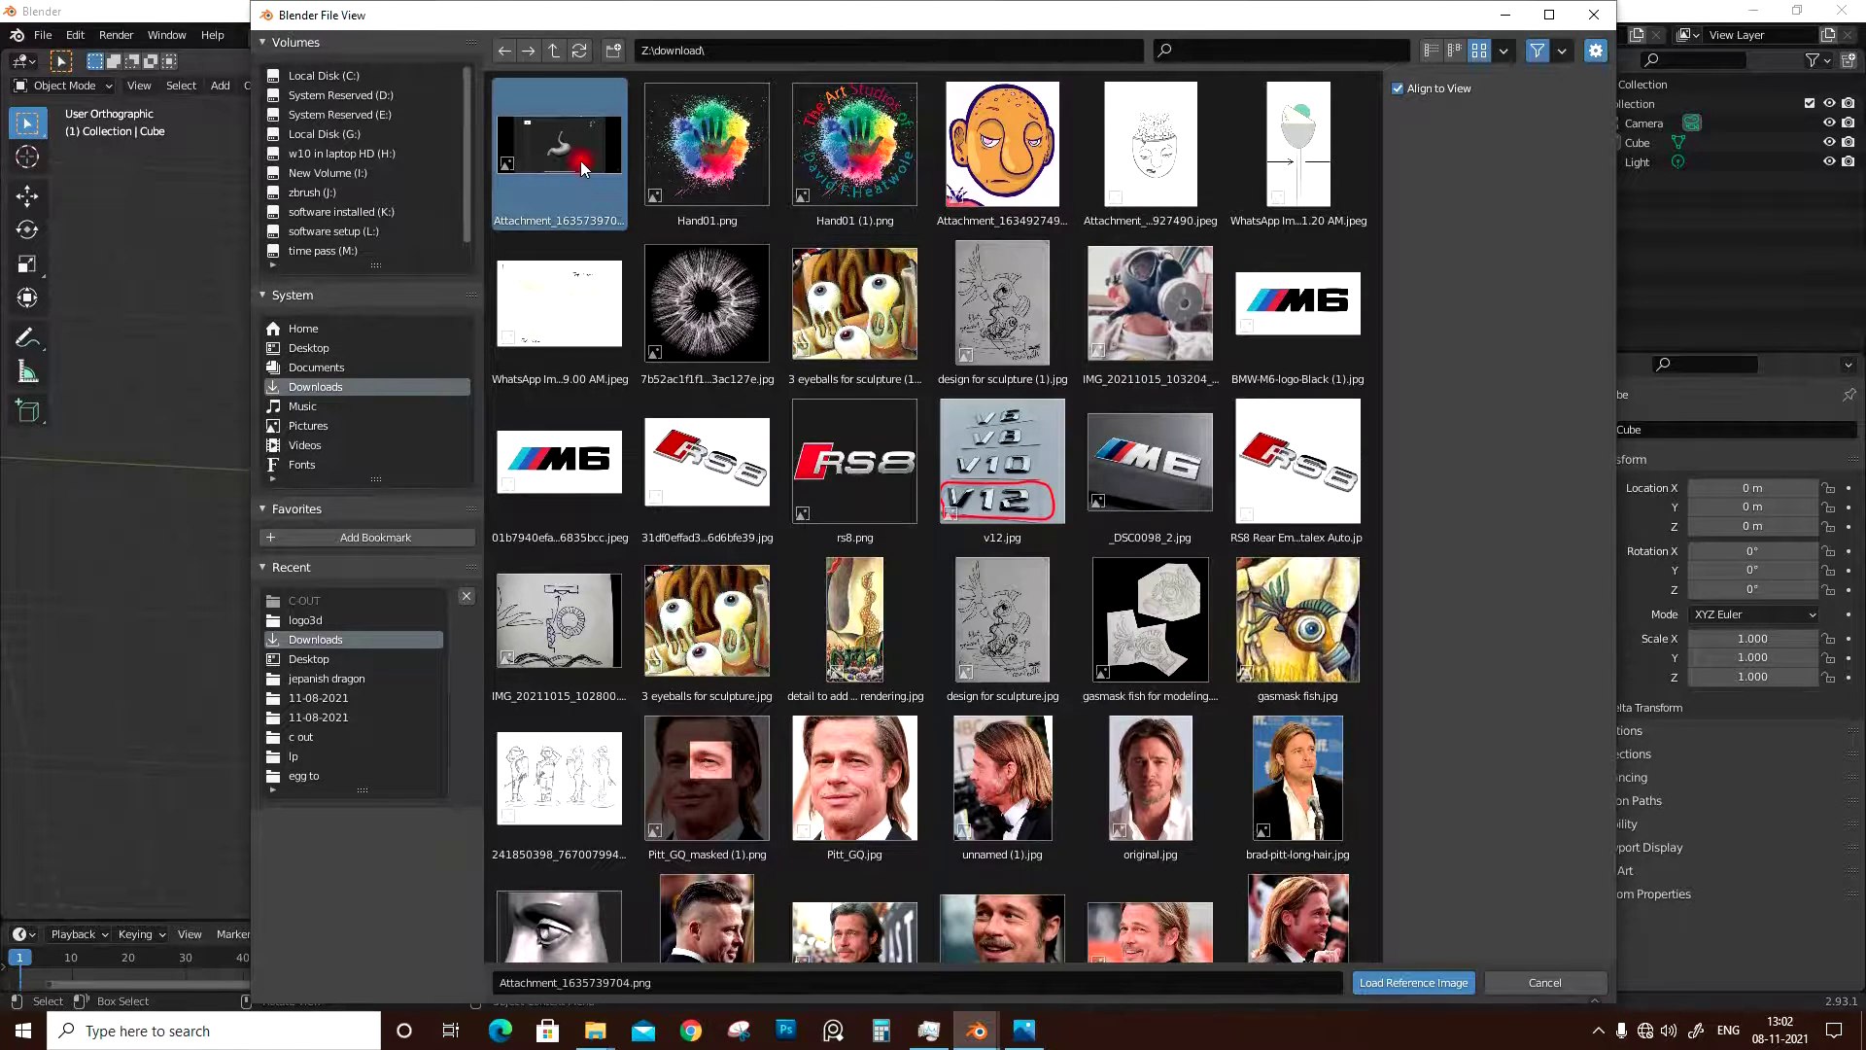
pyautogui.doubleClick(587, 167)
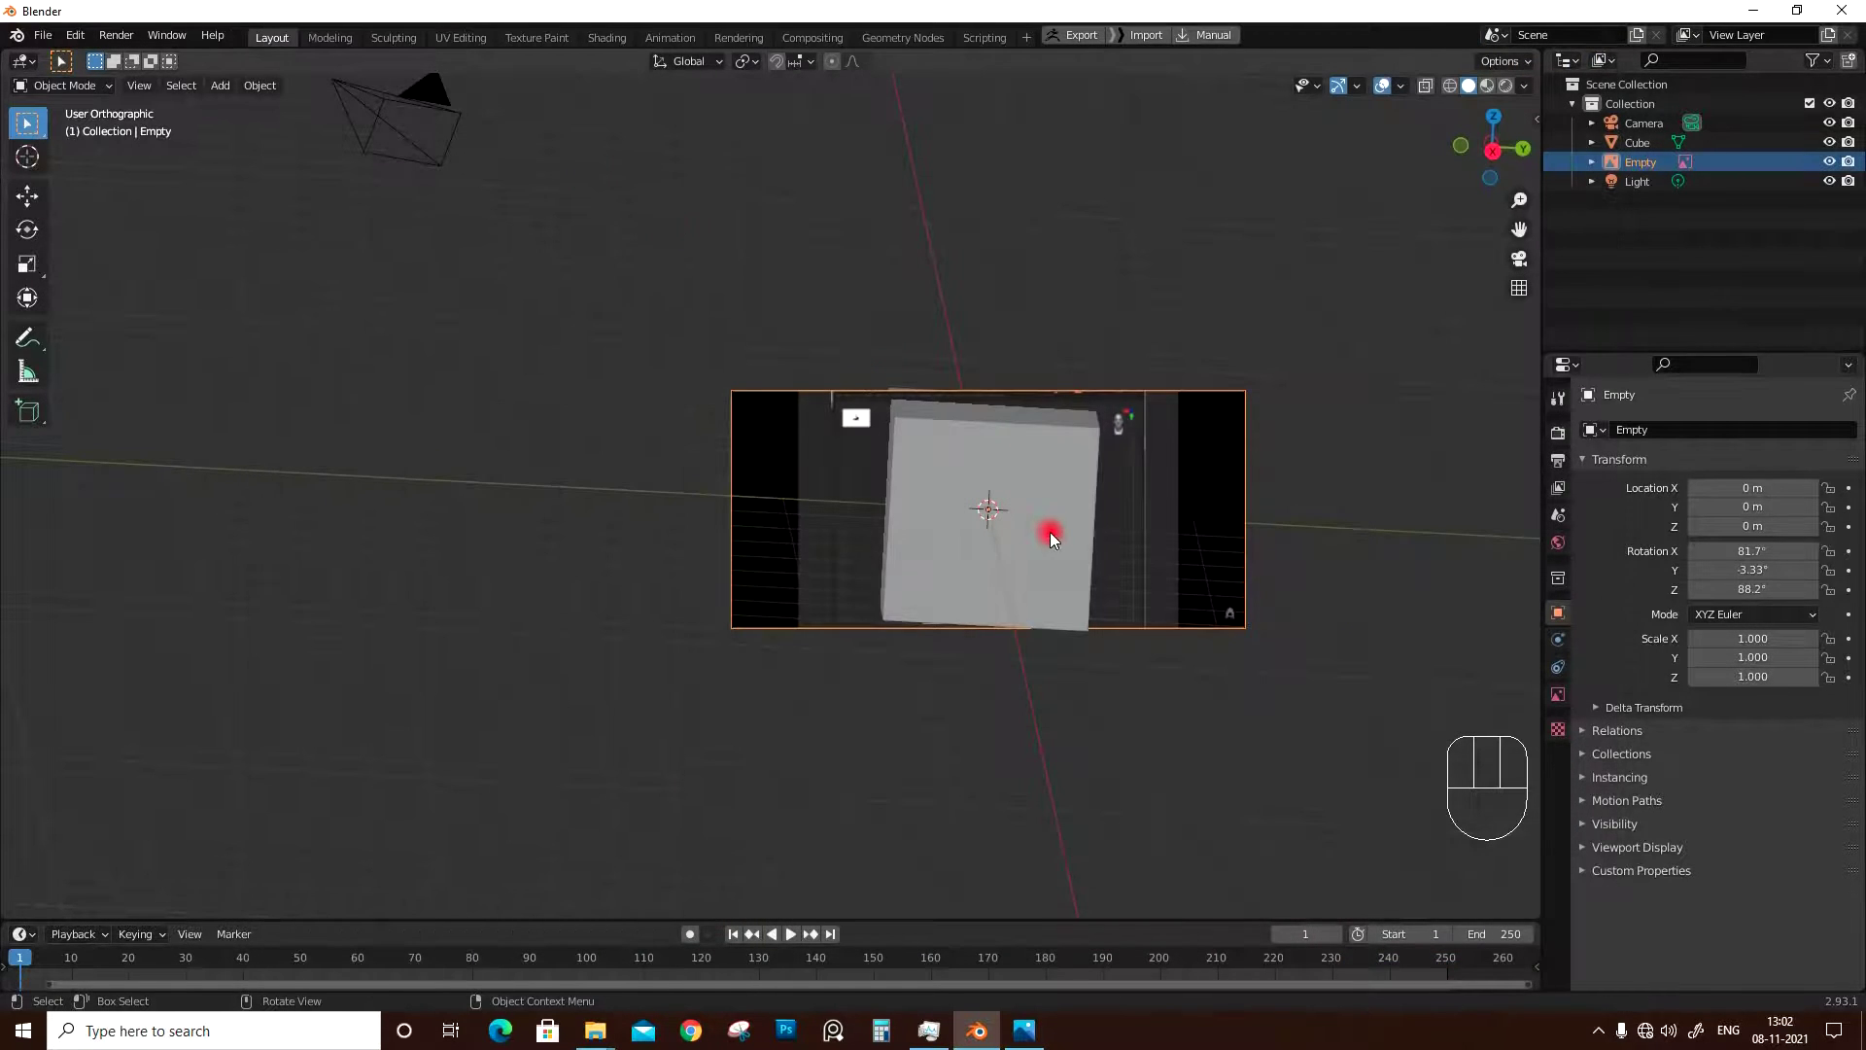
# Look at the scene in right orthographic view and turn on X-ray so the reference shows through the cube
pyautogui.moveTo(1093, 562); pyautogui.dragTo(1042, 568, button='middle')
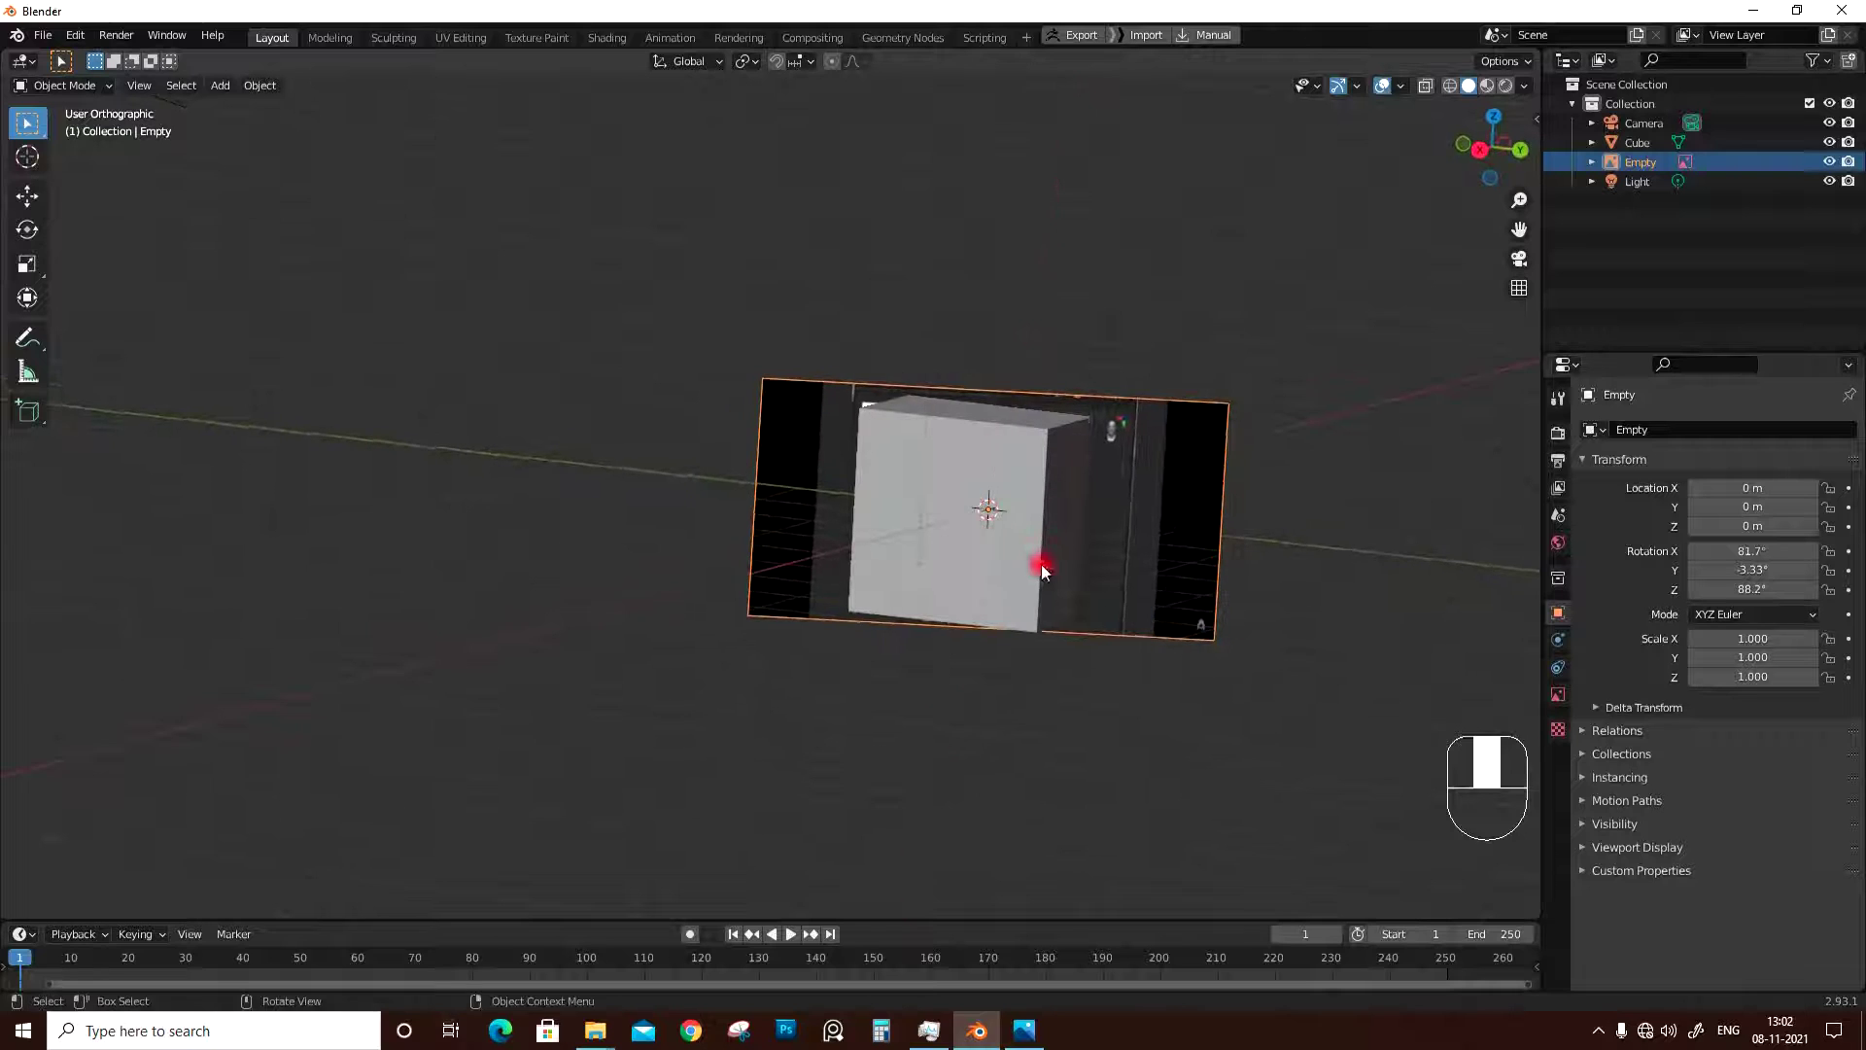
pyautogui.click(1479, 148)
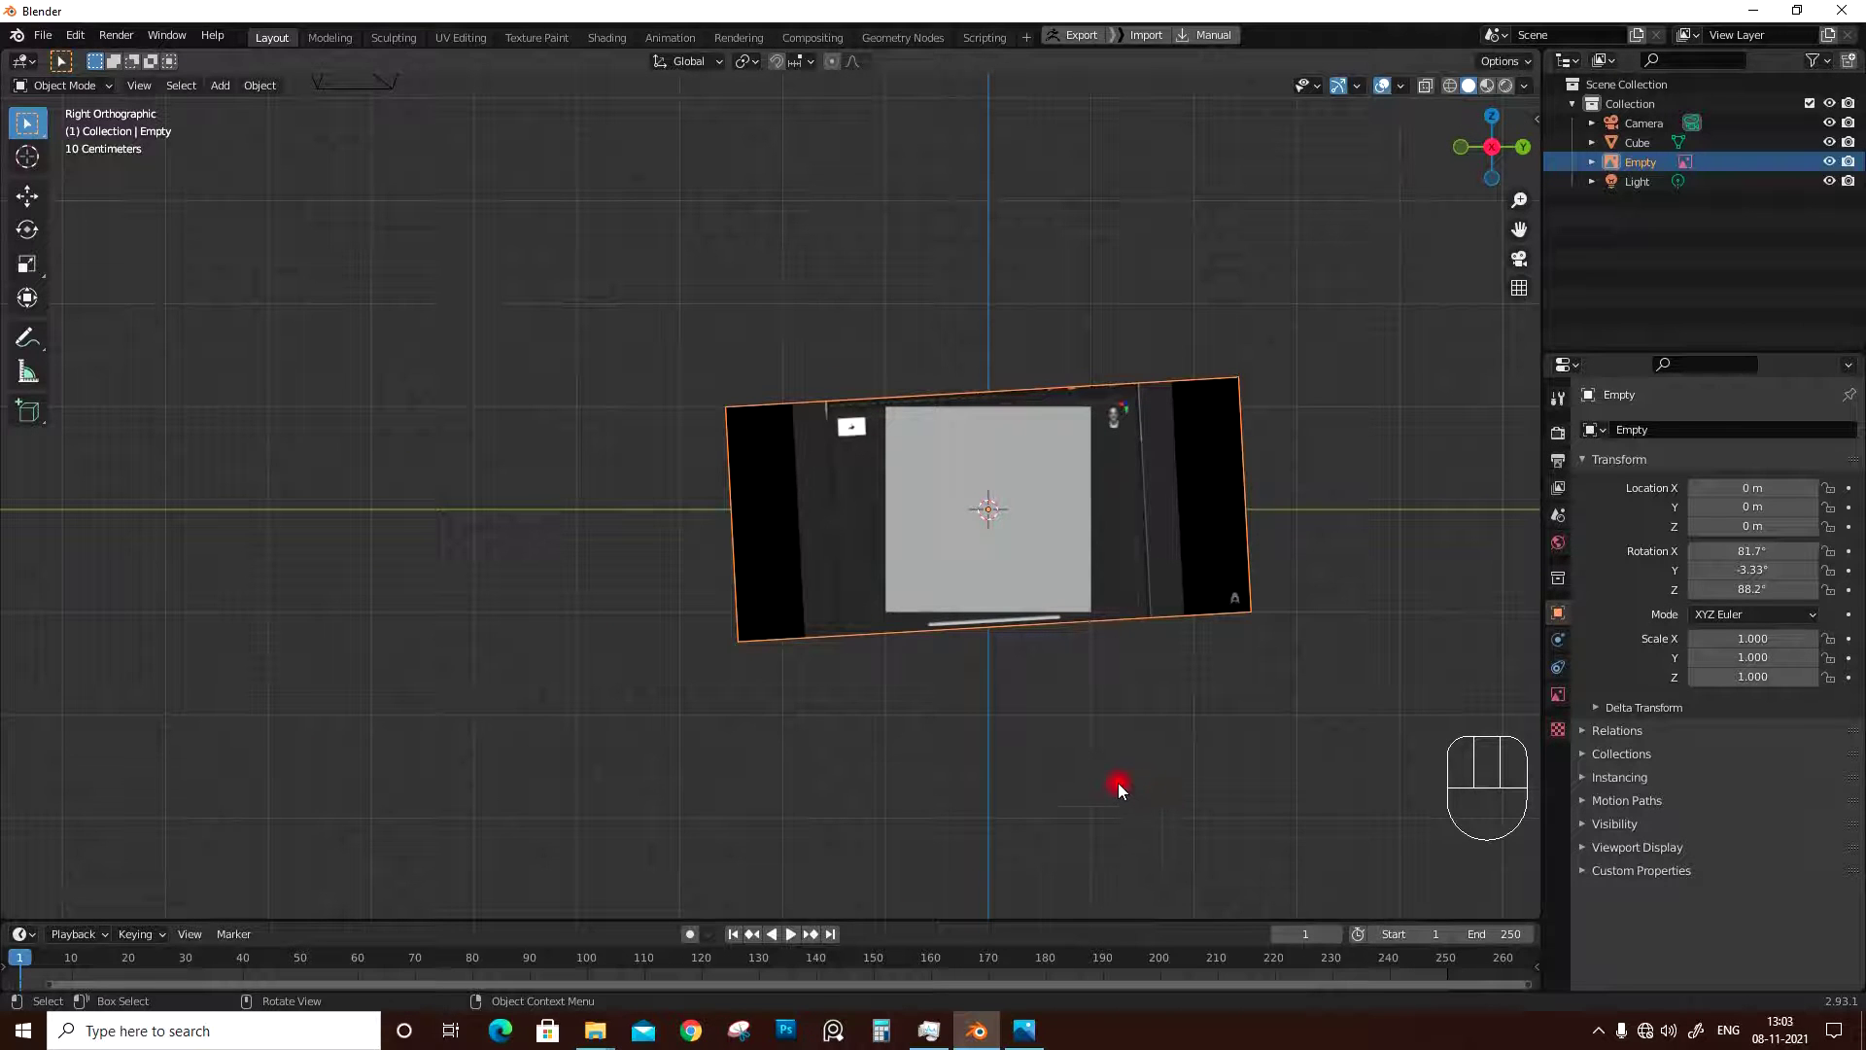
pyautogui.keyDown('shift'); pyautogui.moveTo(1108, 778); pyautogui.dragTo(948, 773, button='middle'); pyautogui.keyUp('shift')
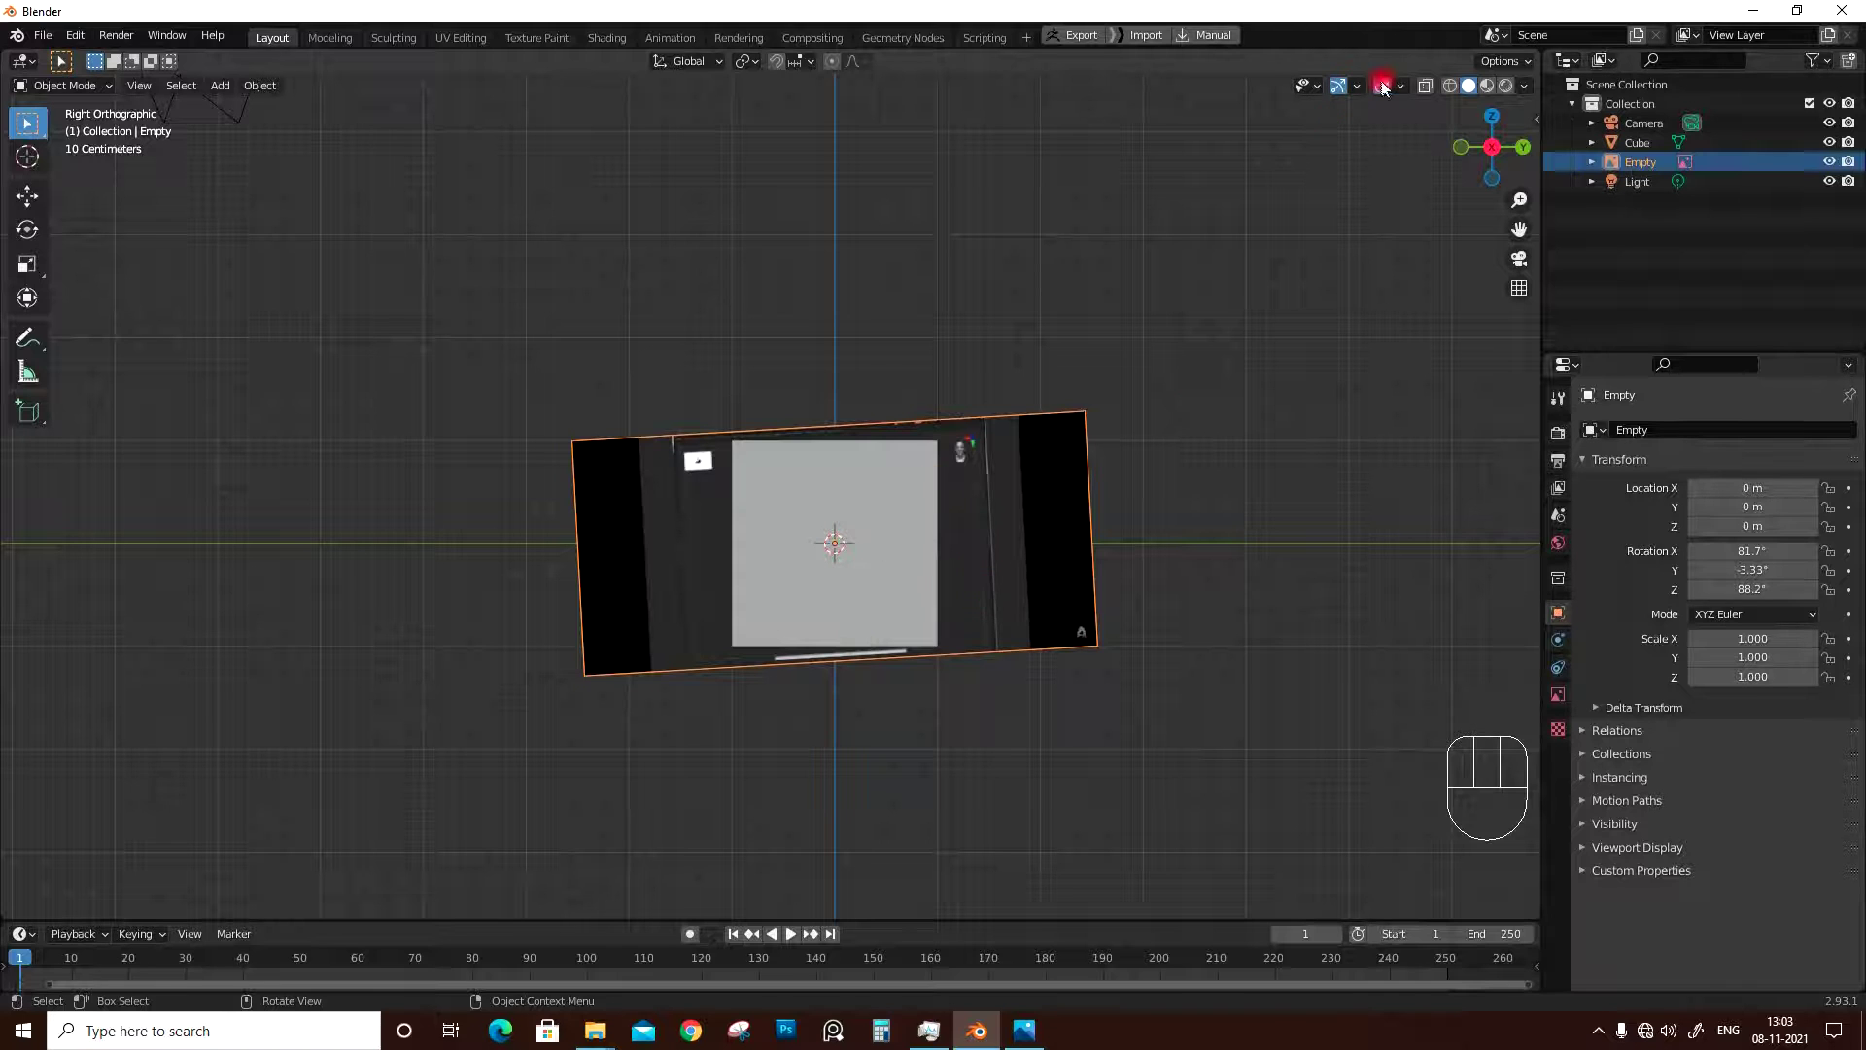
pyautogui.click(1425, 86)
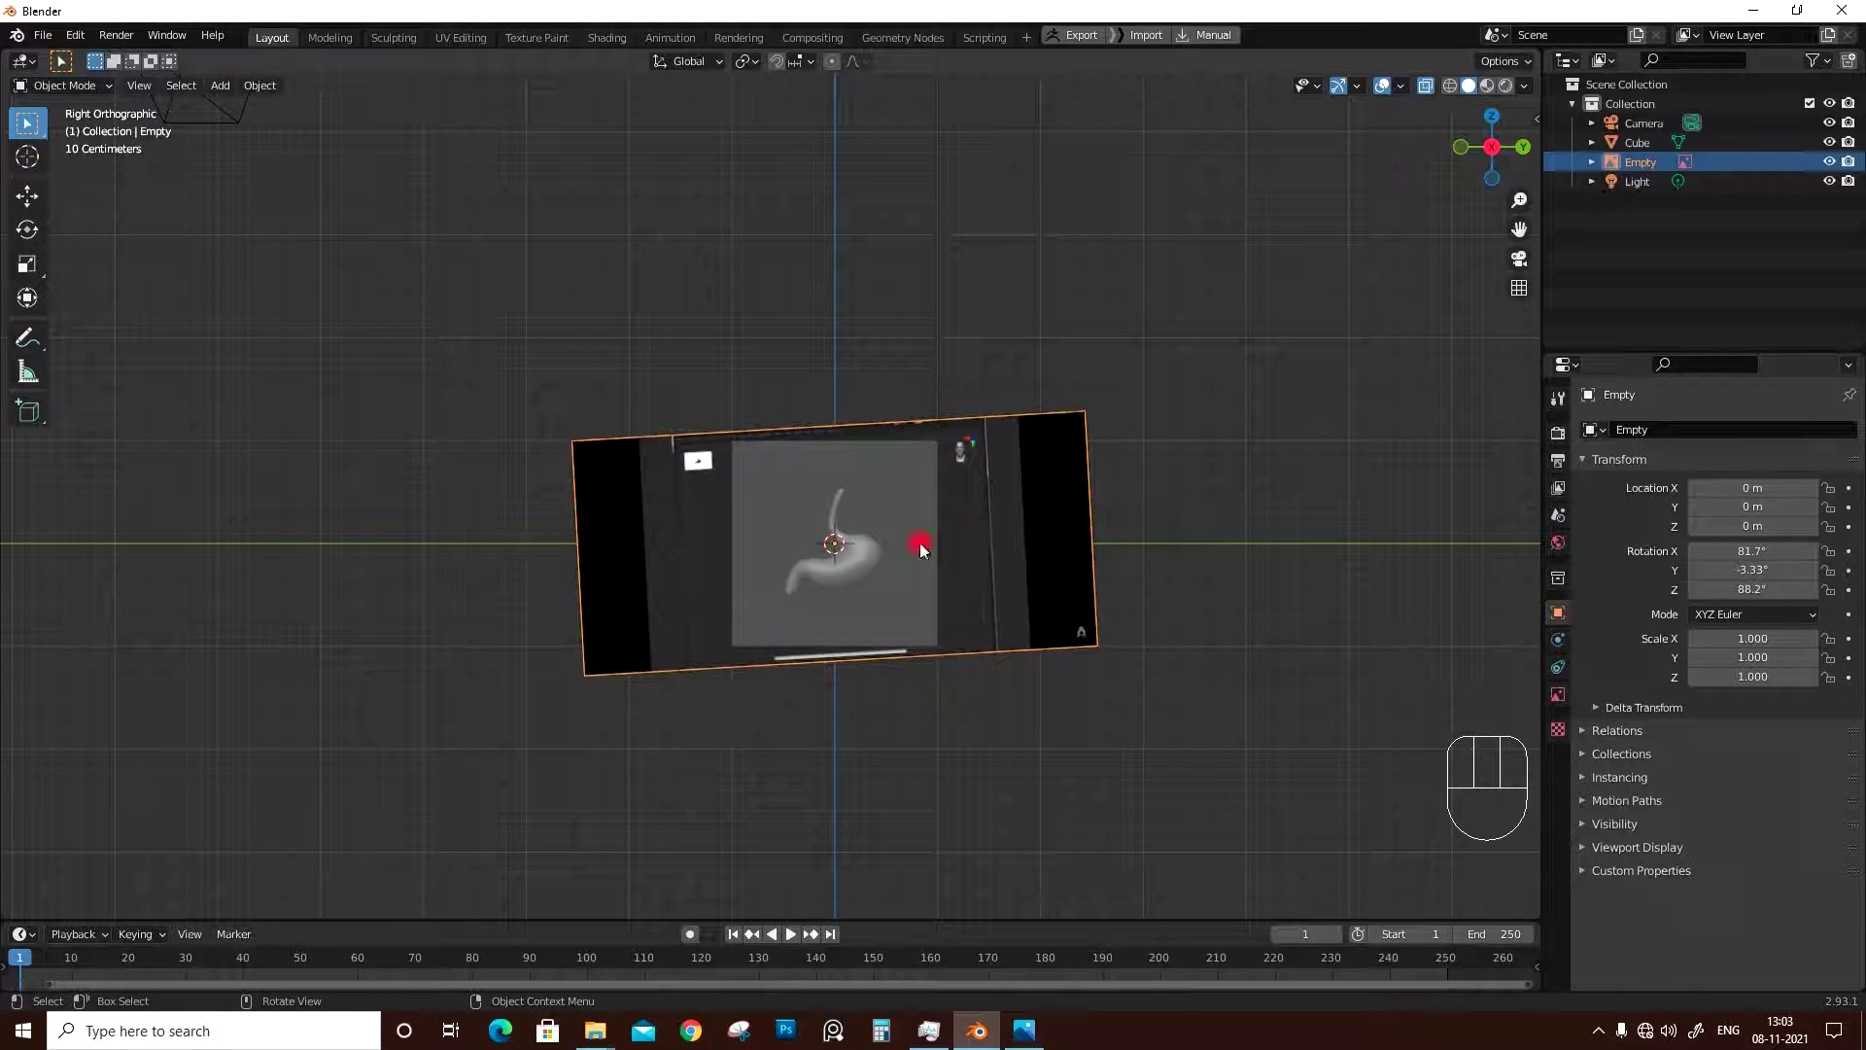
pyautogui.keyDown('shift'); pyautogui.moveTo(917, 739); pyautogui.dragTo(961, 688, button='middle'); pyautogui.keyUp('shift')
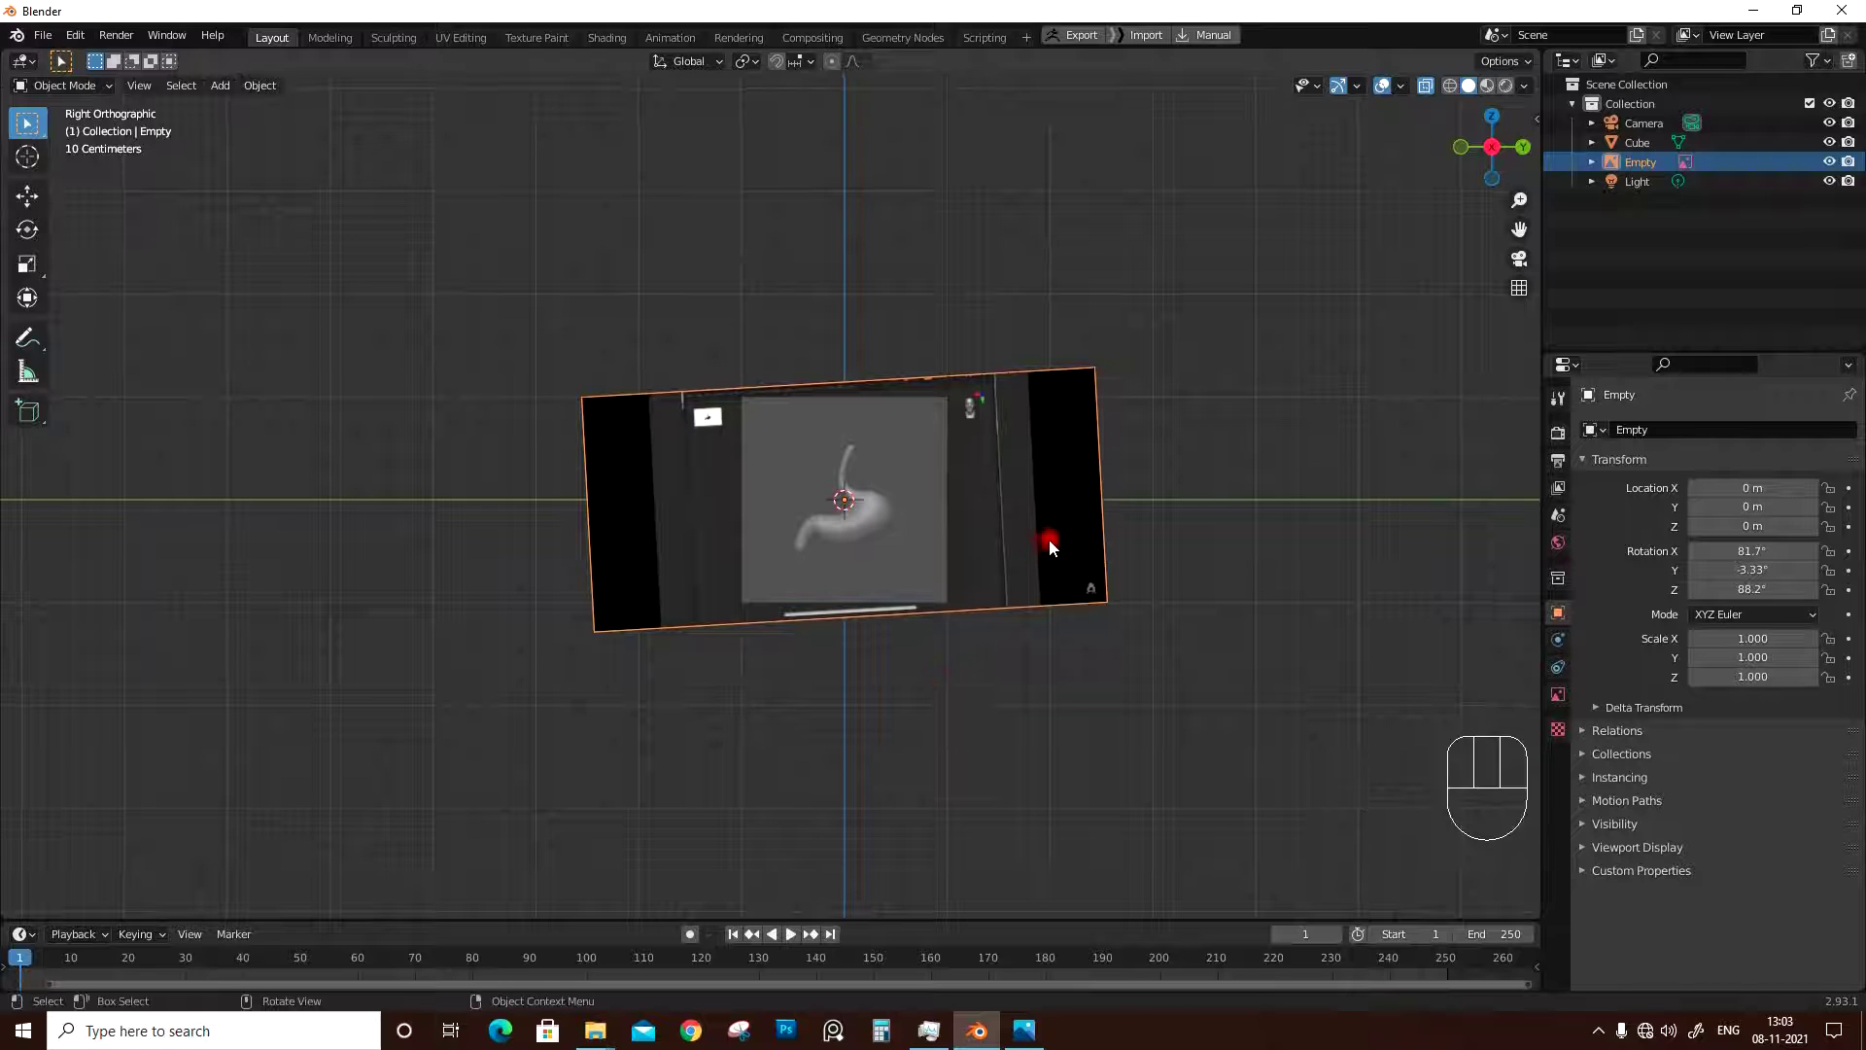
# Set the reference image's X, Y and Z rotation to 0°
pyautogui.click(1093, 491)
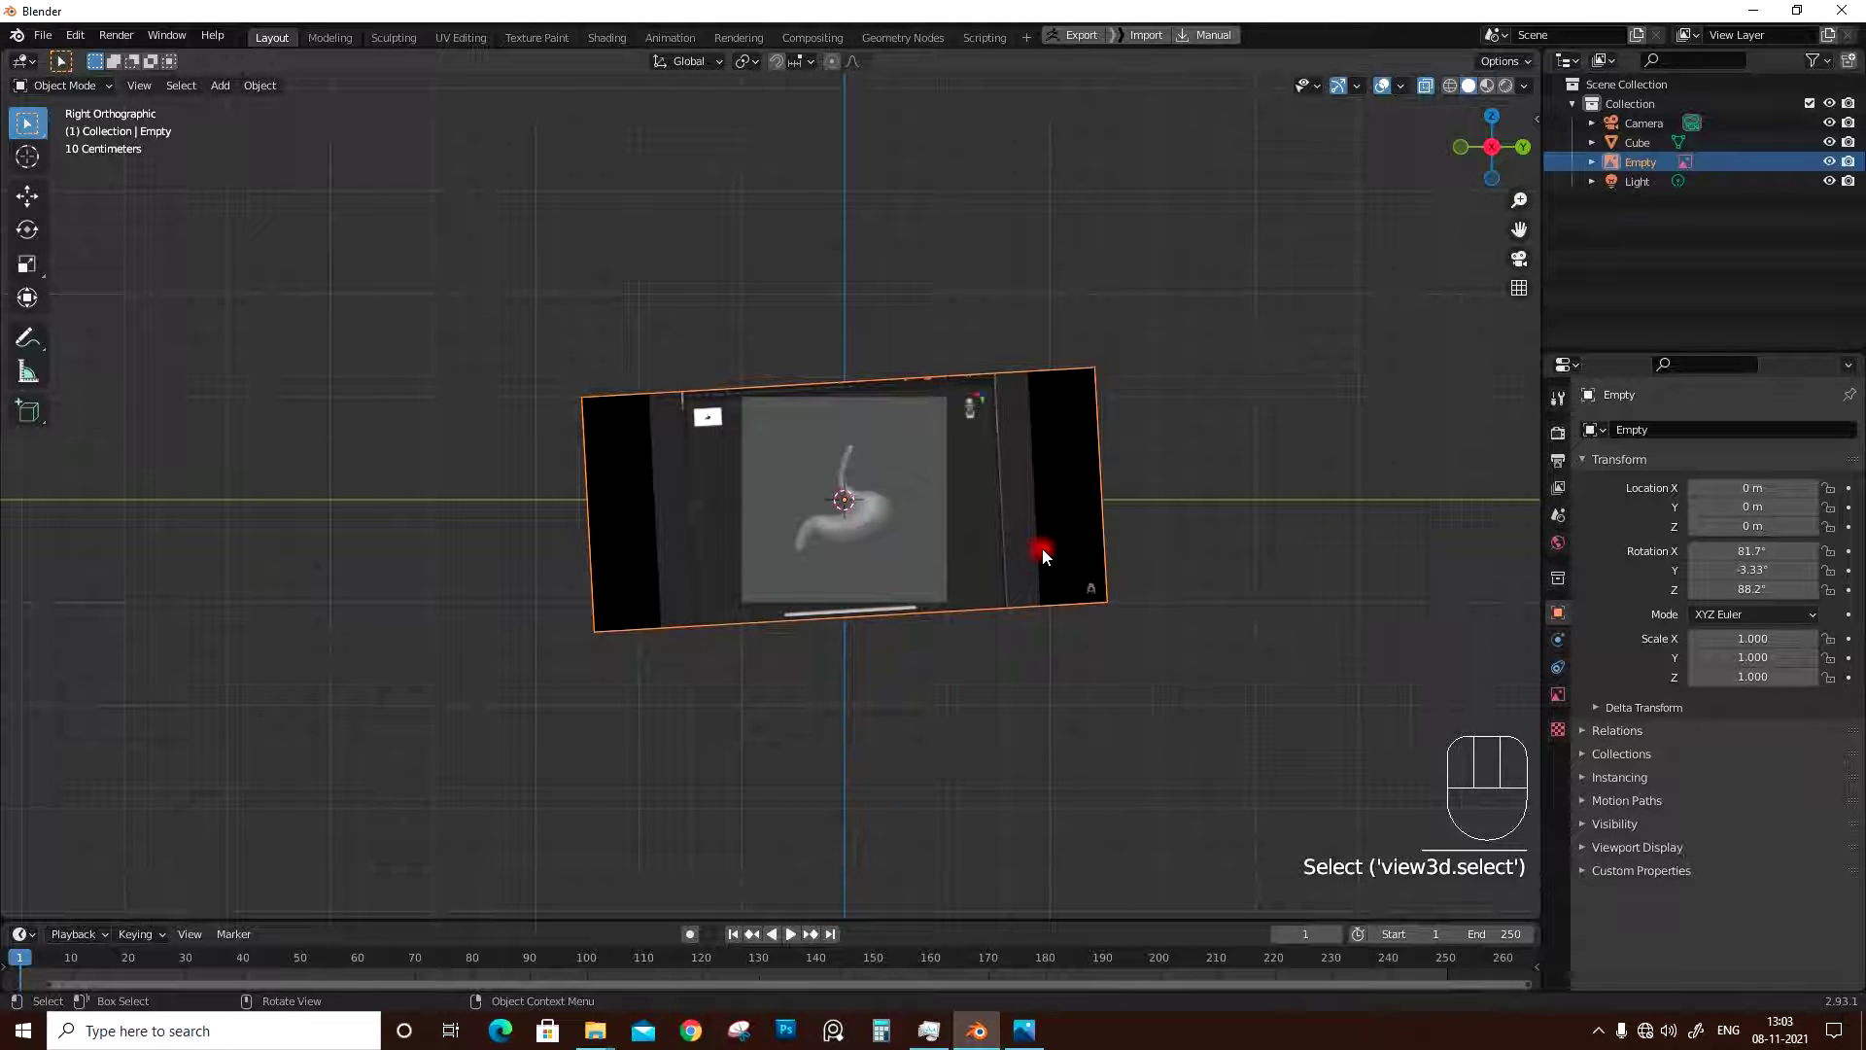
pyautogui.press('n')
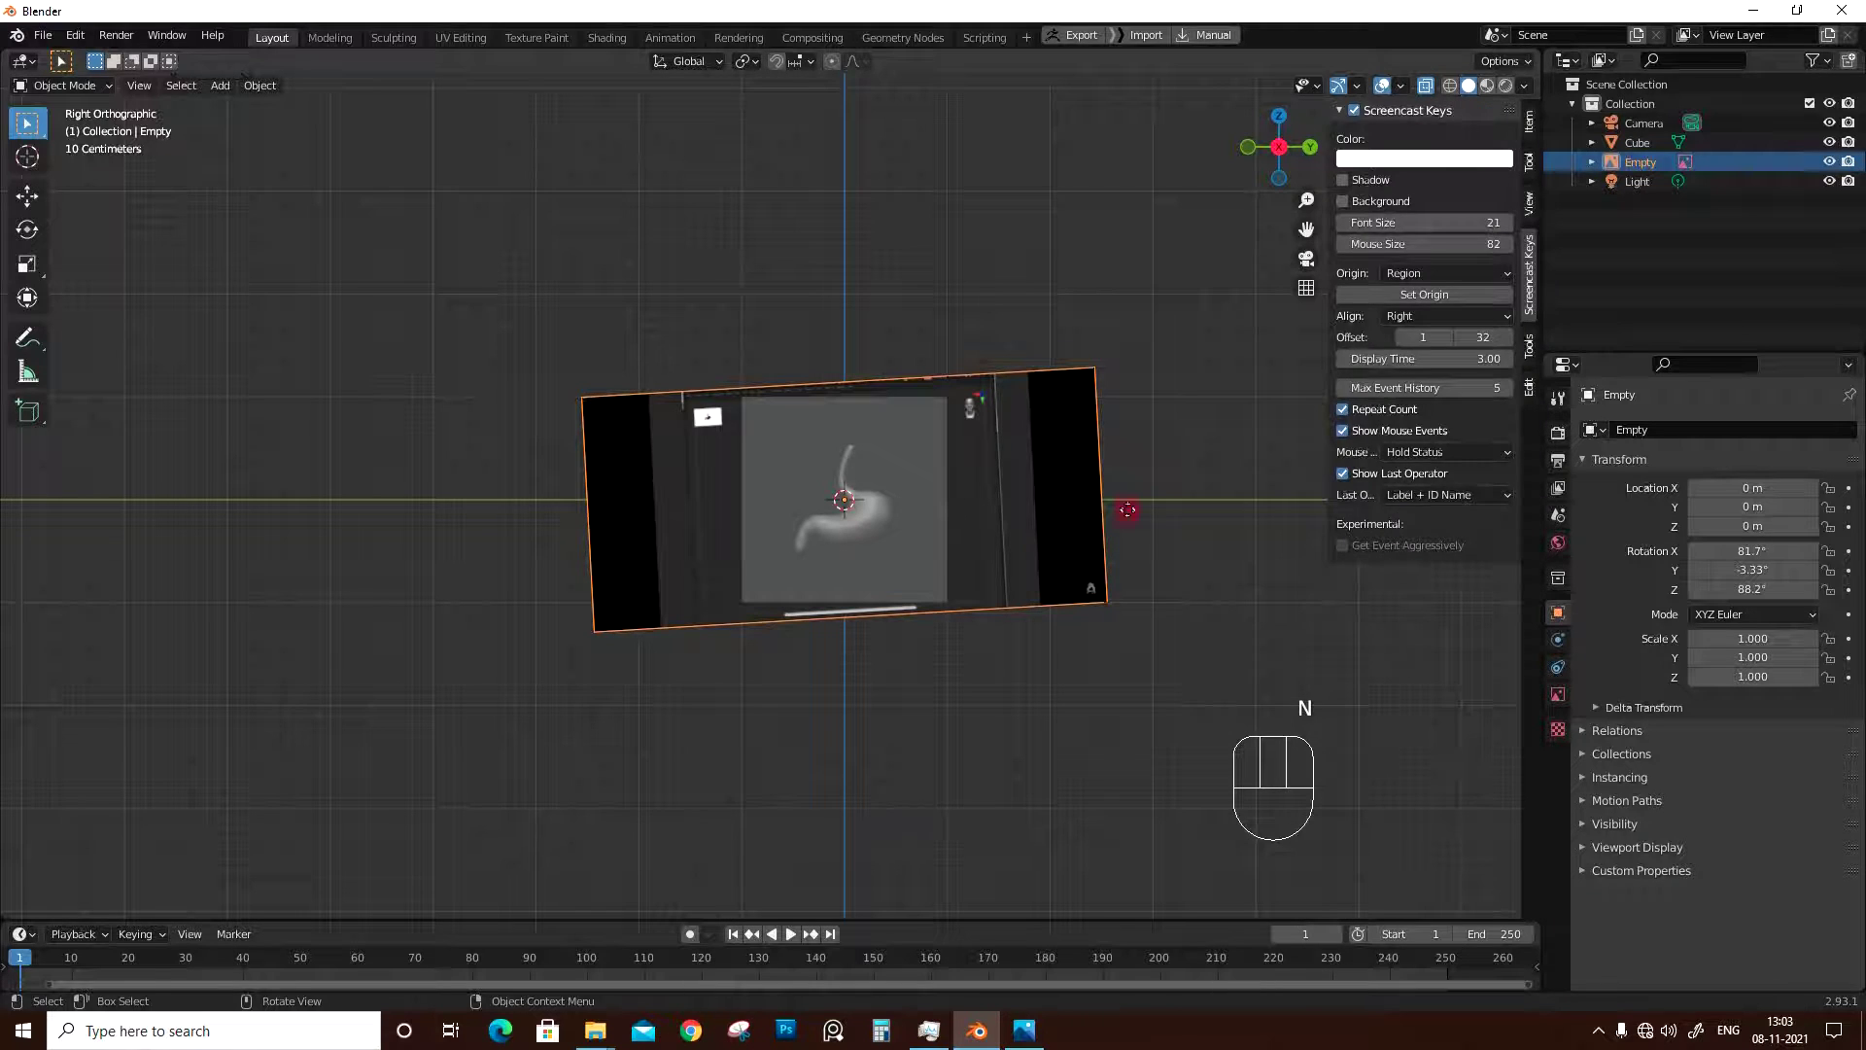
pyautogui.click(1531, 126)
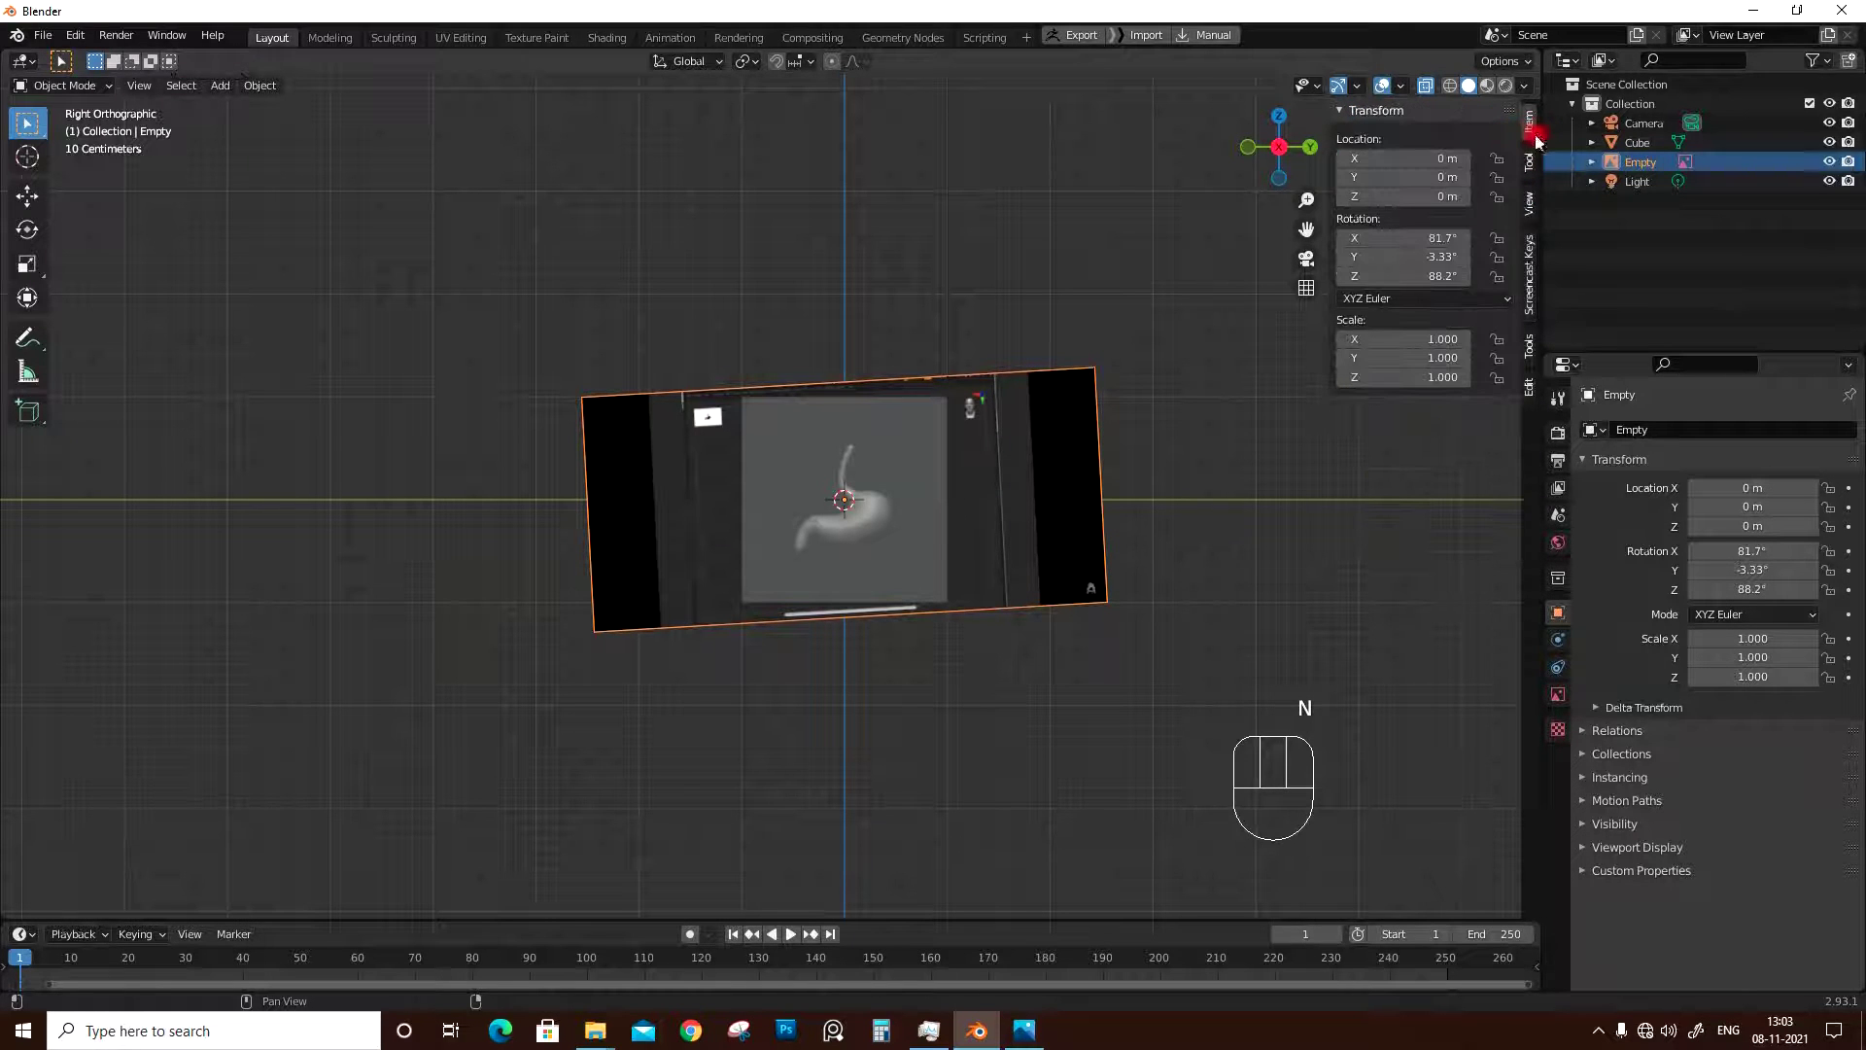
pyautogui.click(1444, 240)
pyautogui.write('0')
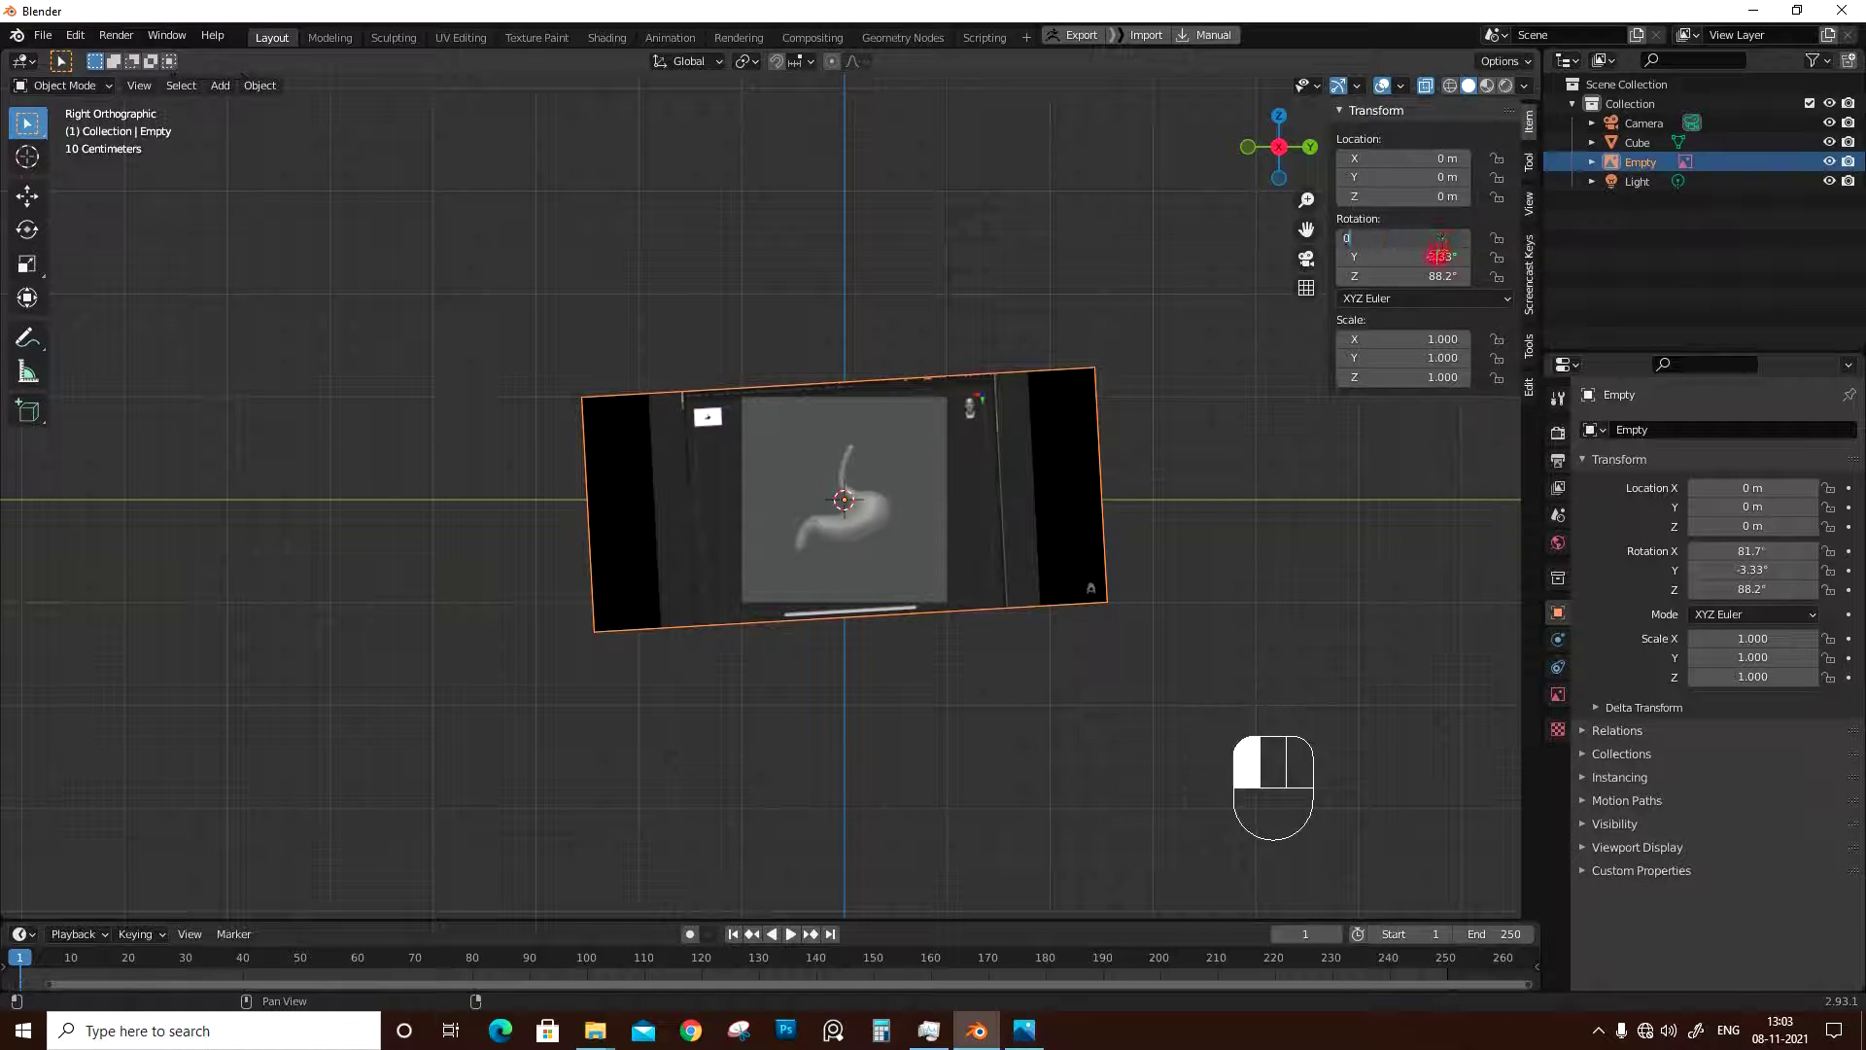
pyautogui.press('Return')
pyautogui.press('KP_0')
pyautogui.click(1435, 260)
pyautogui.write('0')
pyautogui.press('Return')
pyautogui.click(1428, 277)
pyautogui.write('0')
pyautogui.press('Return')
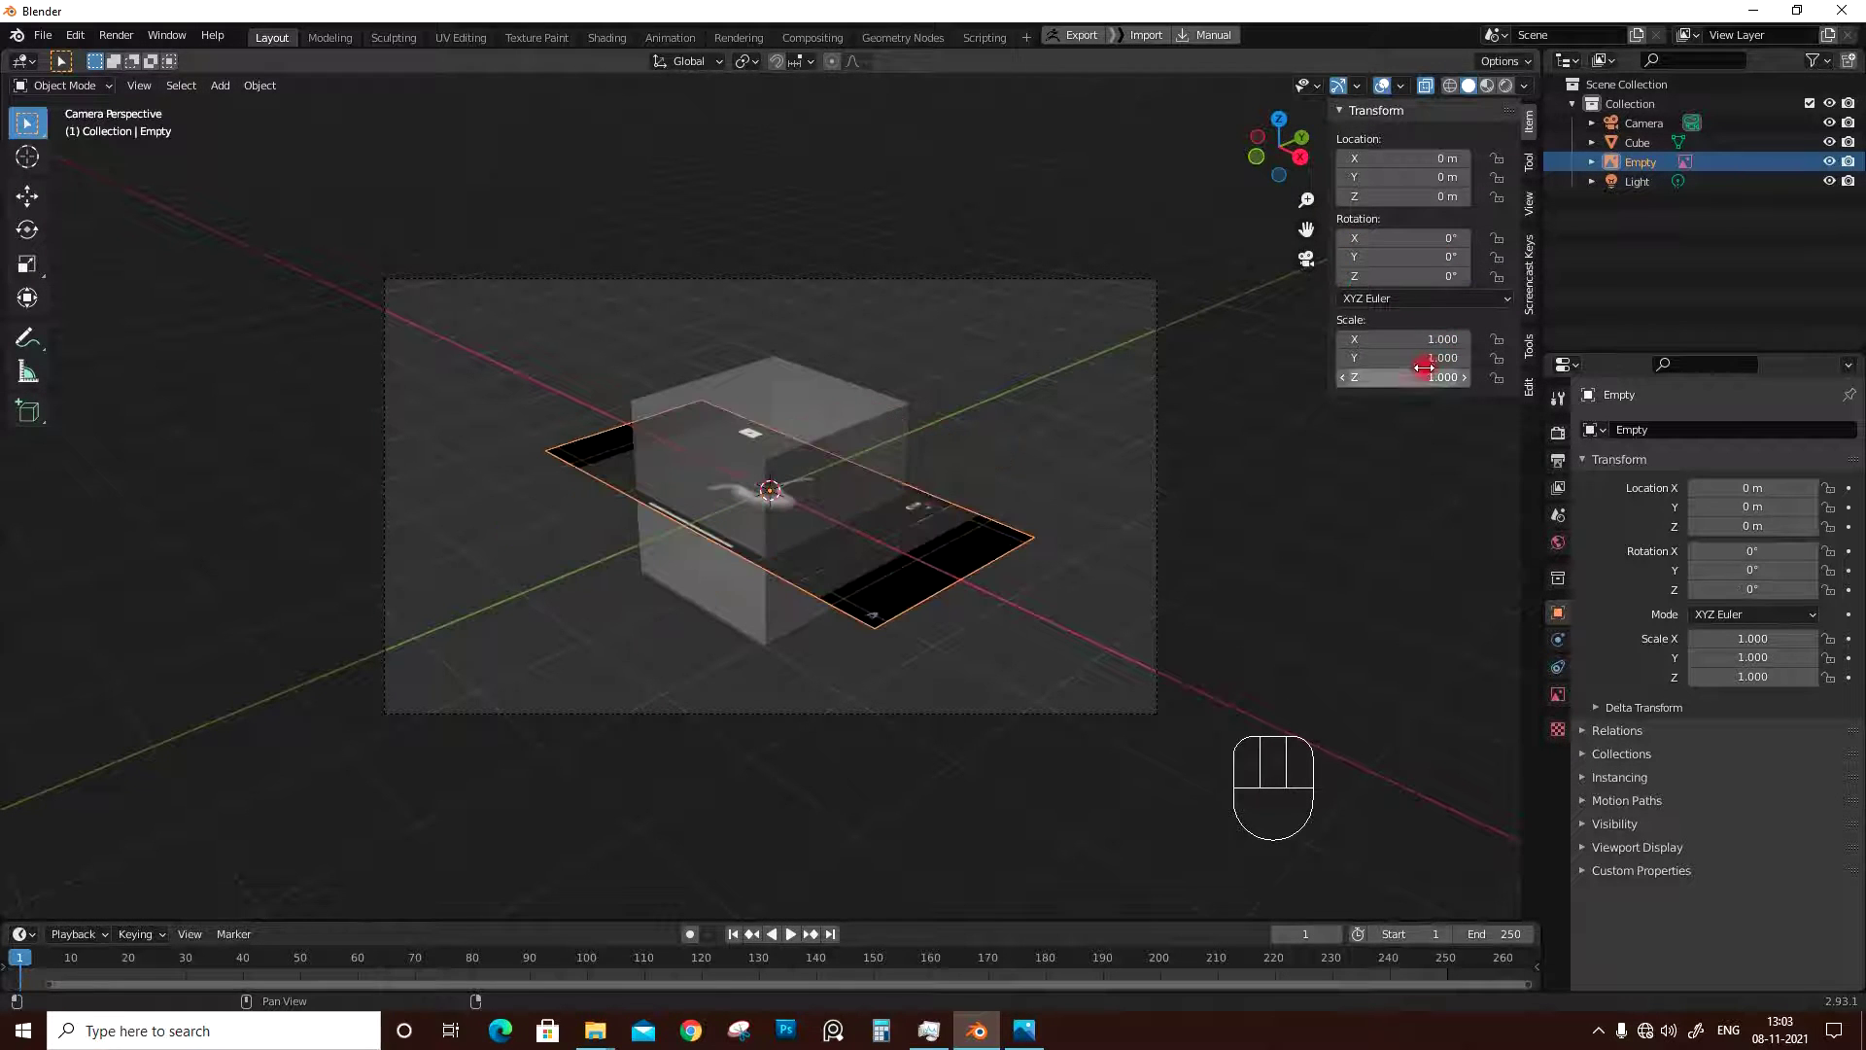
pyautogui.moveTo(925, 596); pyautogui.dragTo(1209, 200, button='middle')
pyautogui.click(1309, 149)
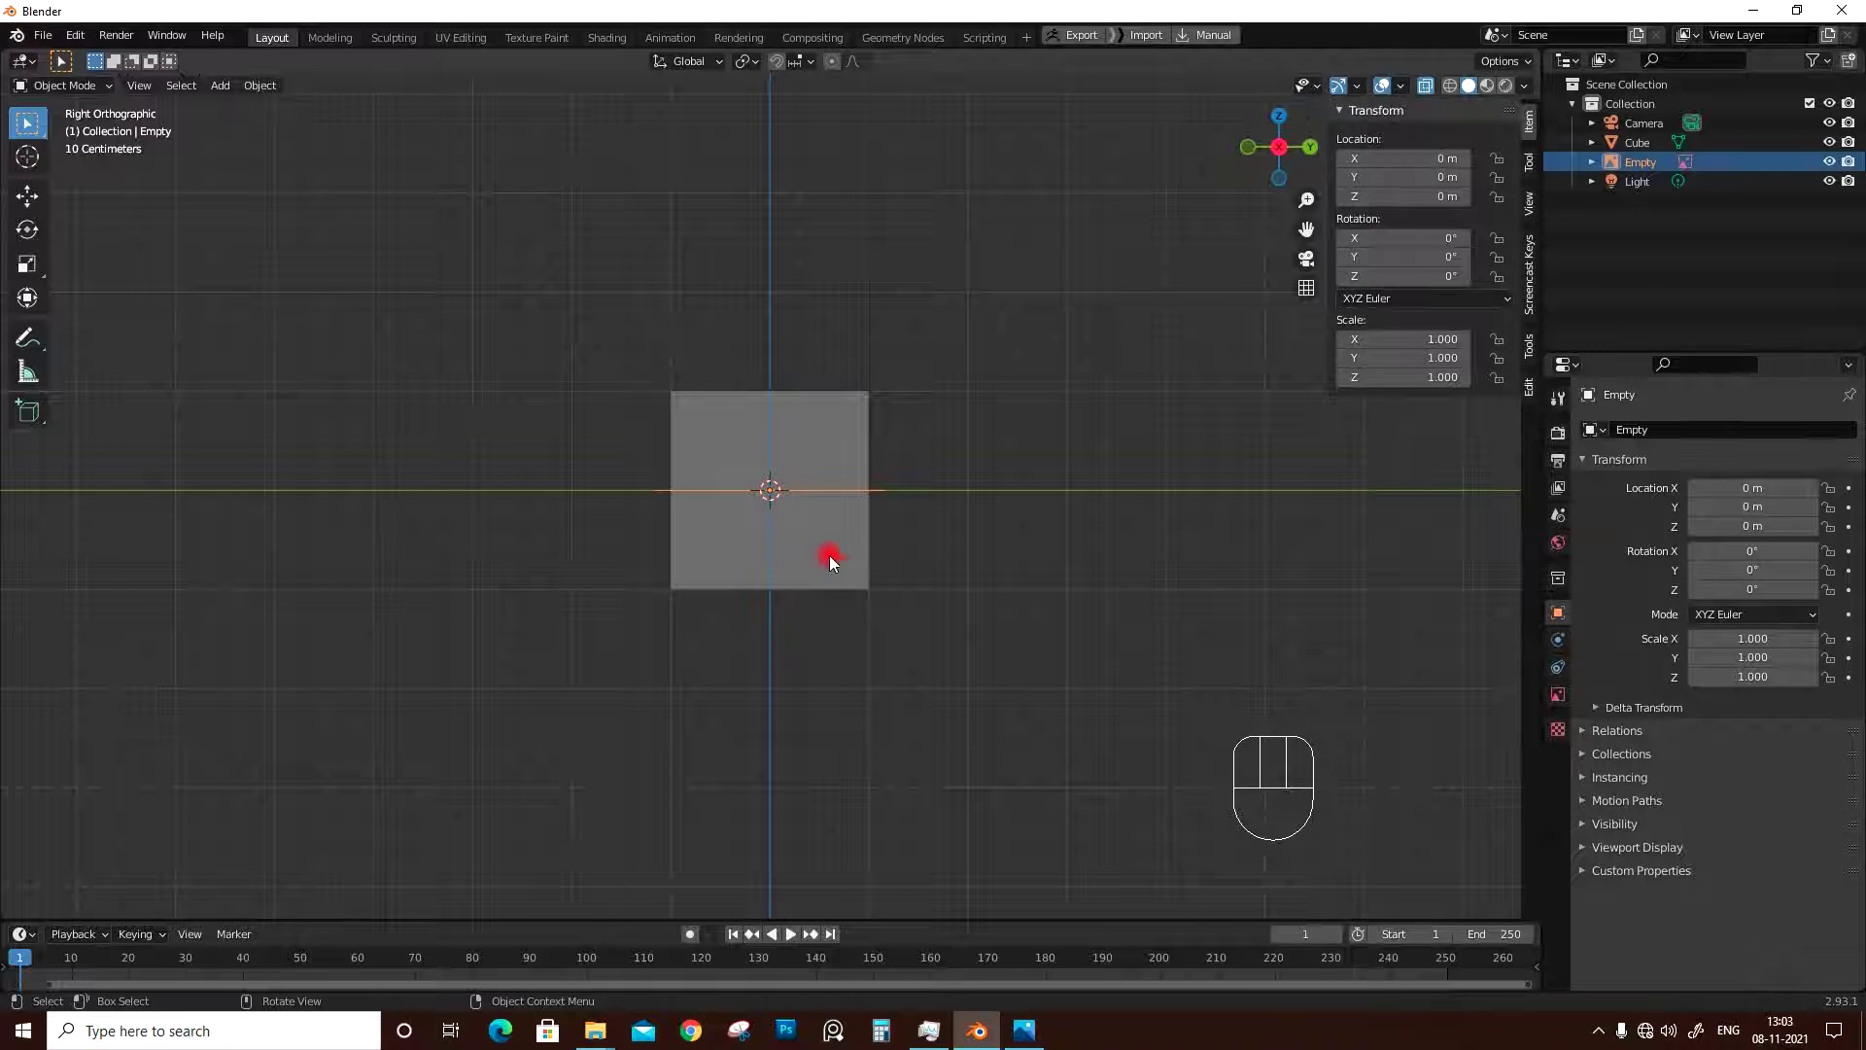
pyautogui.moveTo(791, 493); pyautogui.dragTo(799, 632, button='middle')
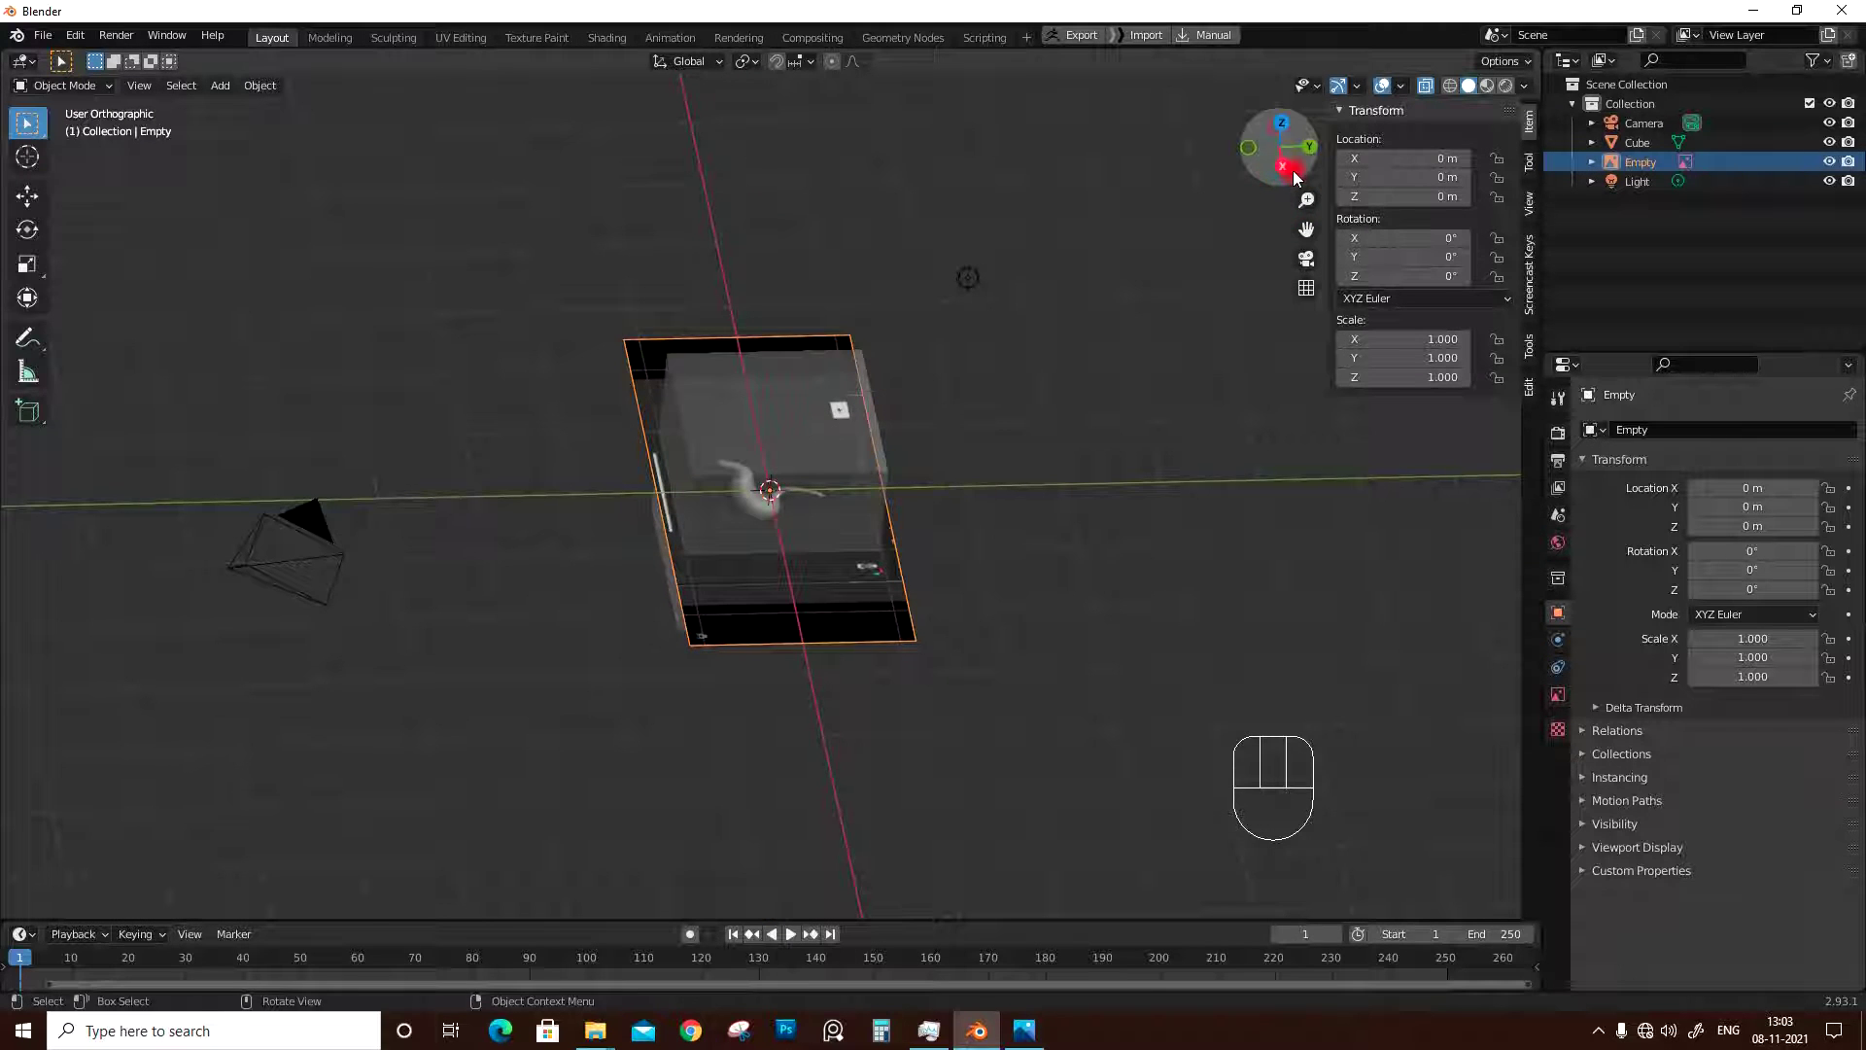
pyautogui.click(1283, 166)
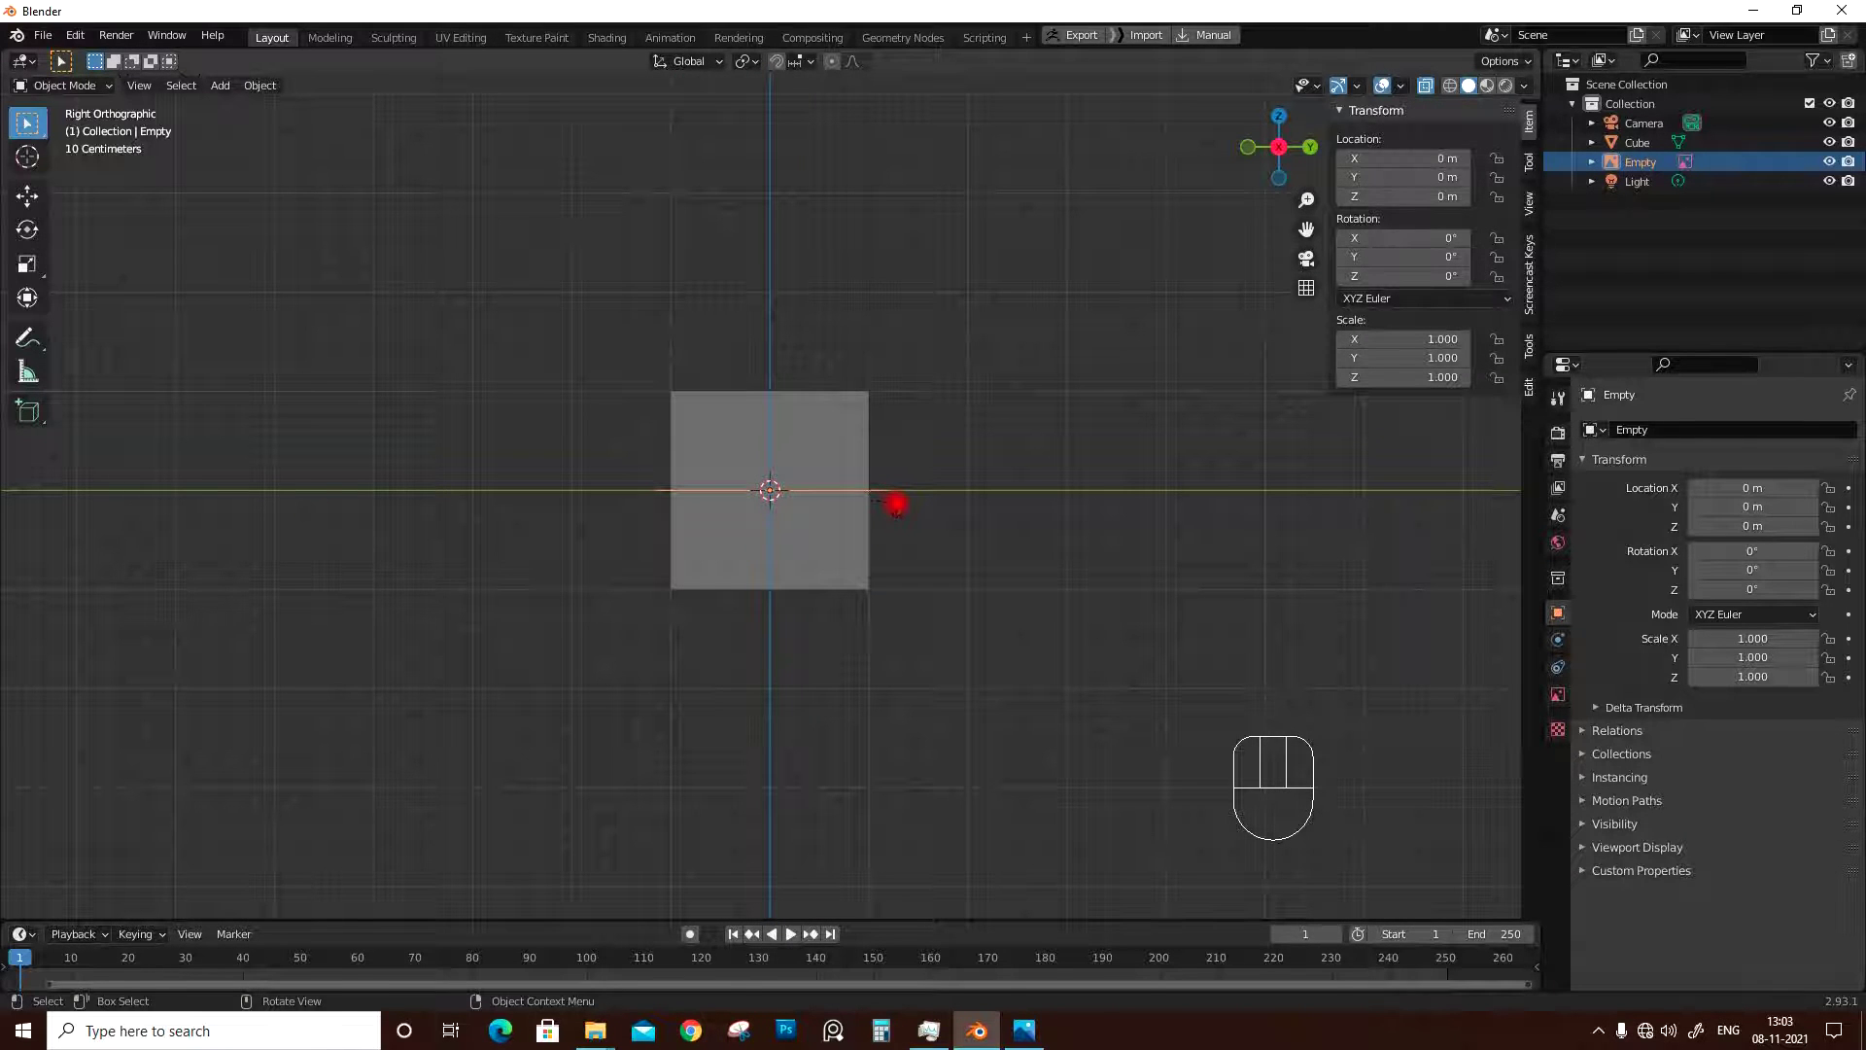
pyautogui.press('r')
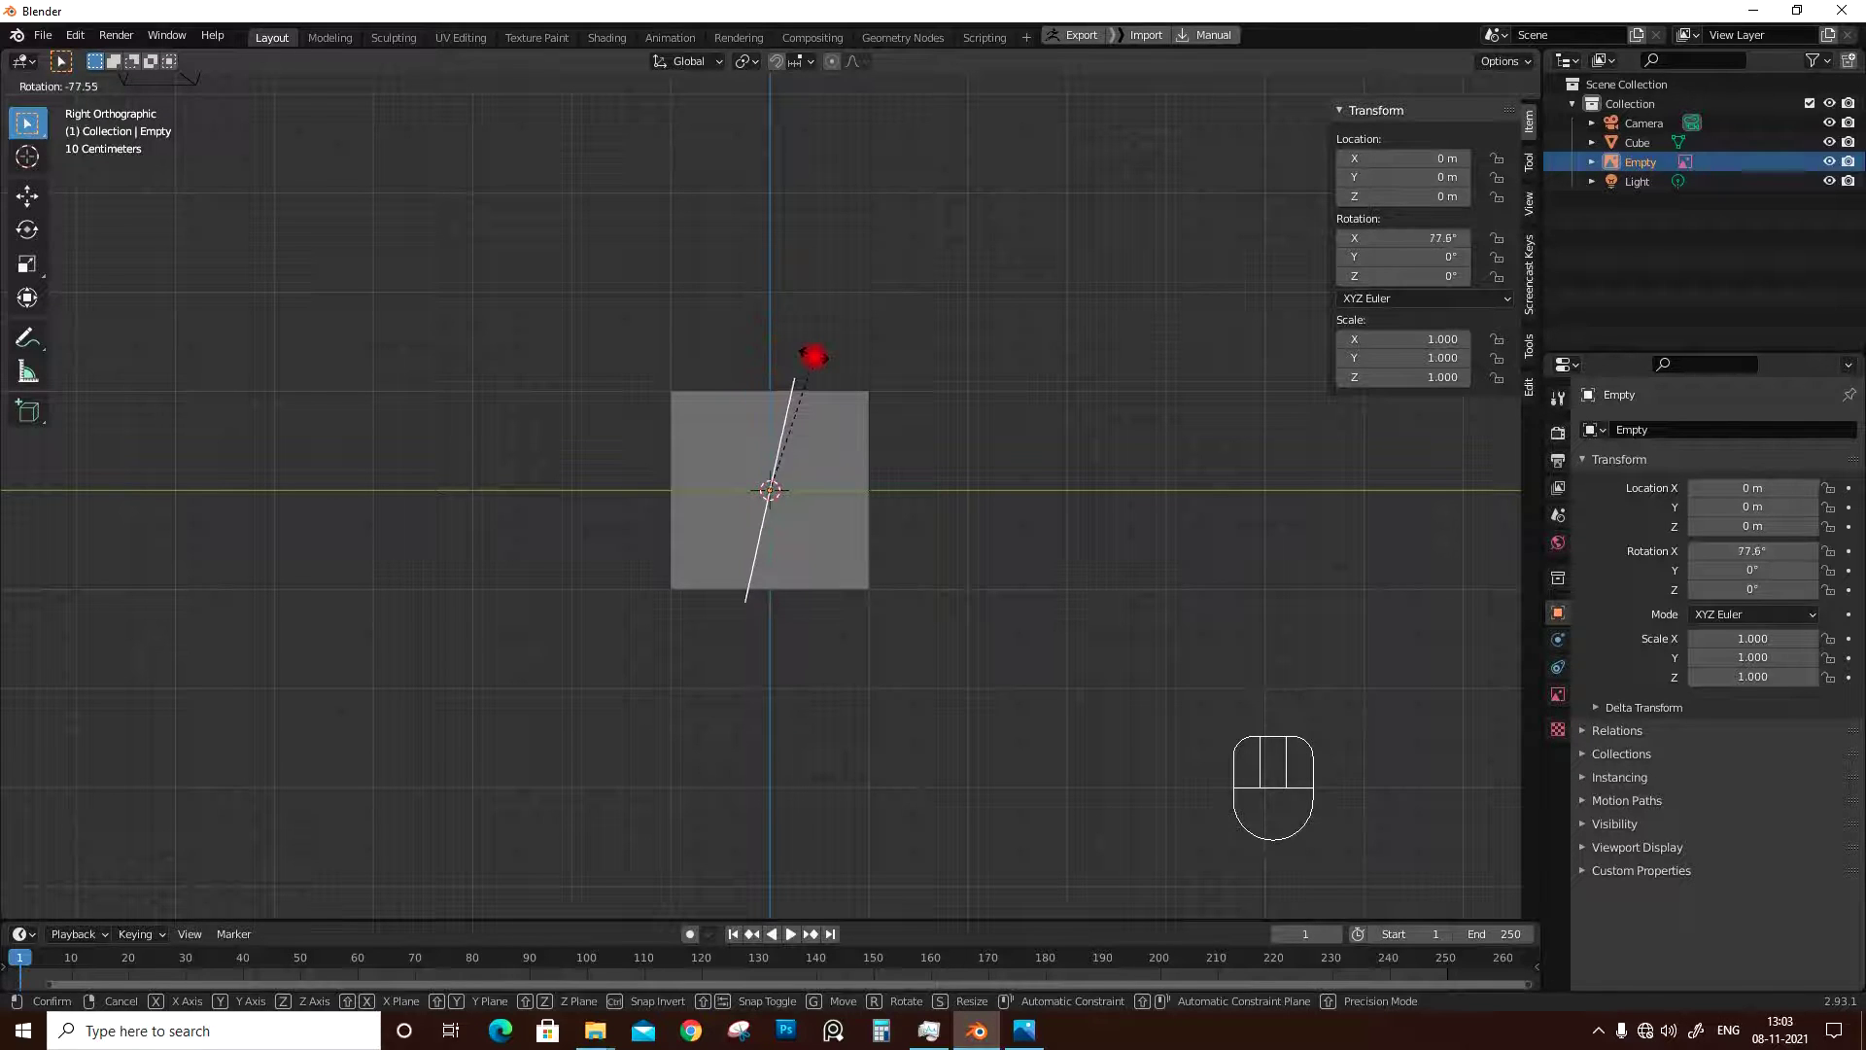
pyautogui.rightClick(813, 350)
# Rotate the reference image 90° about the global X axis so it stands upright
pyautogui.moveTo(780, 533); pyautogui.dragTo(958, 545, button='middle')
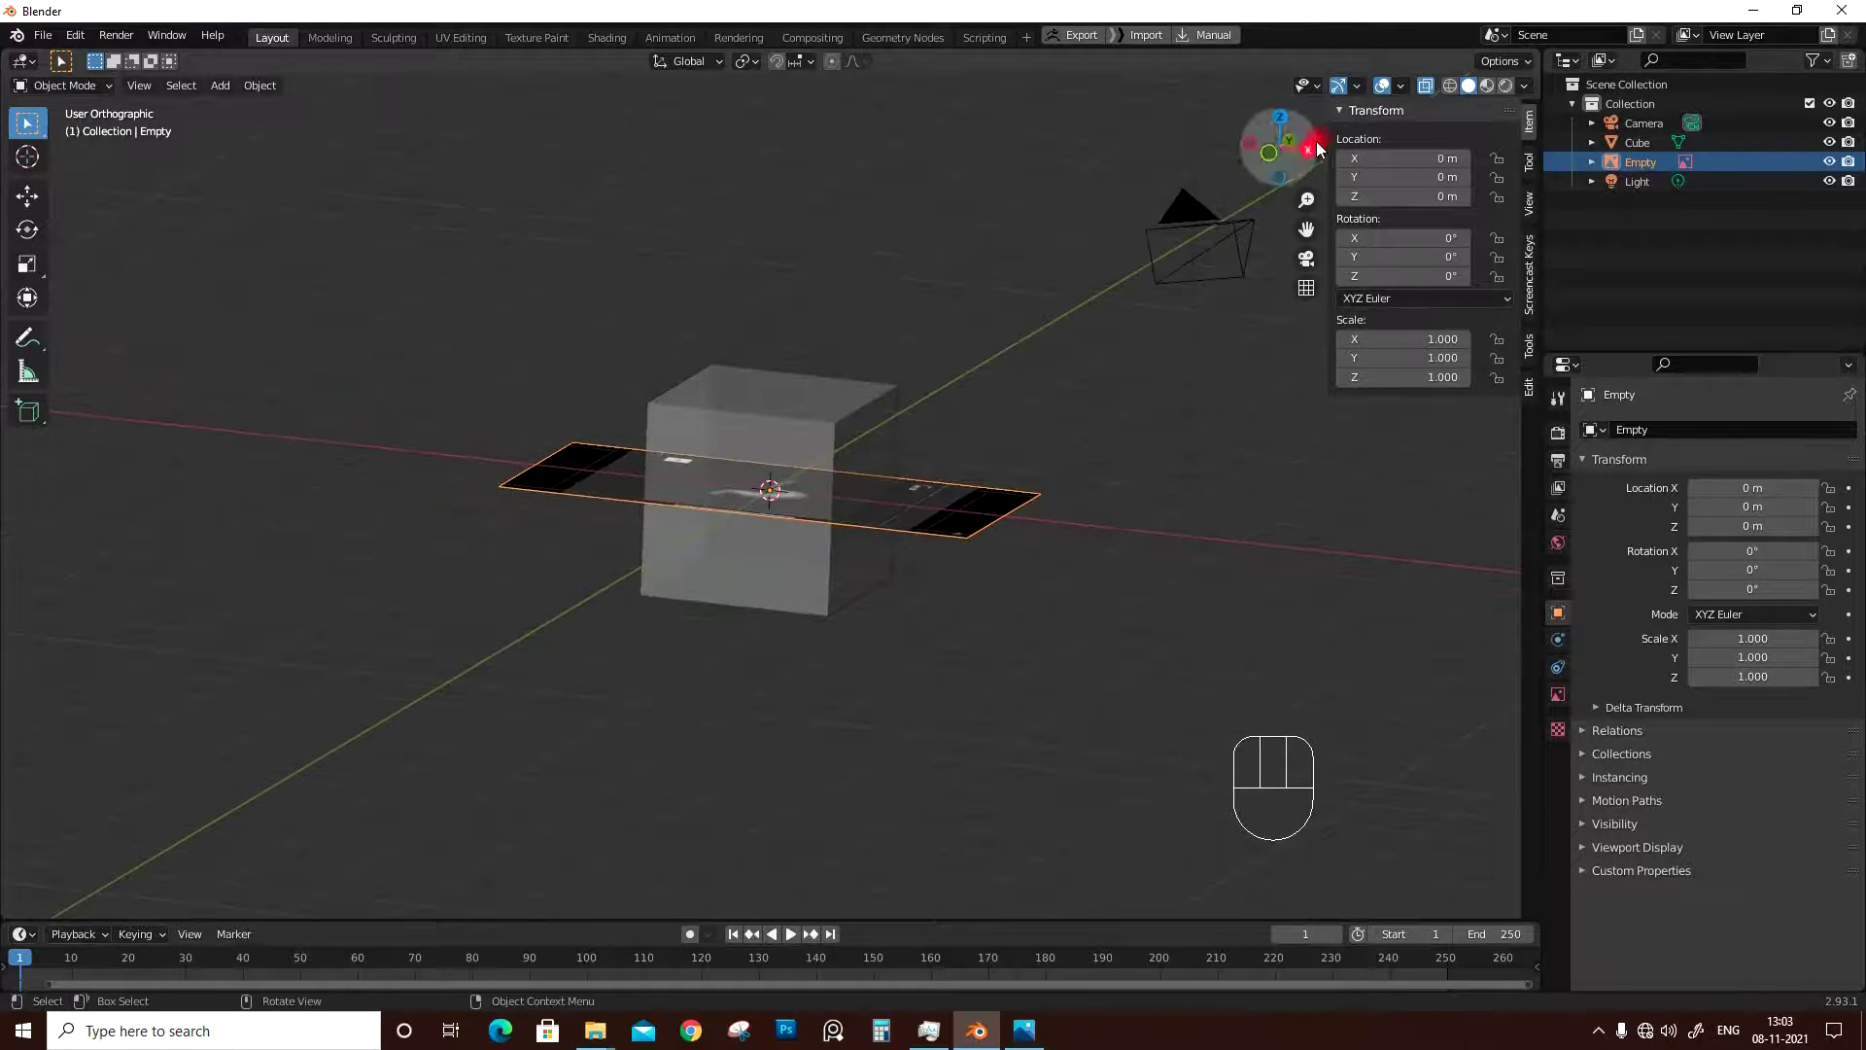
pyautogui.click(983, 507)
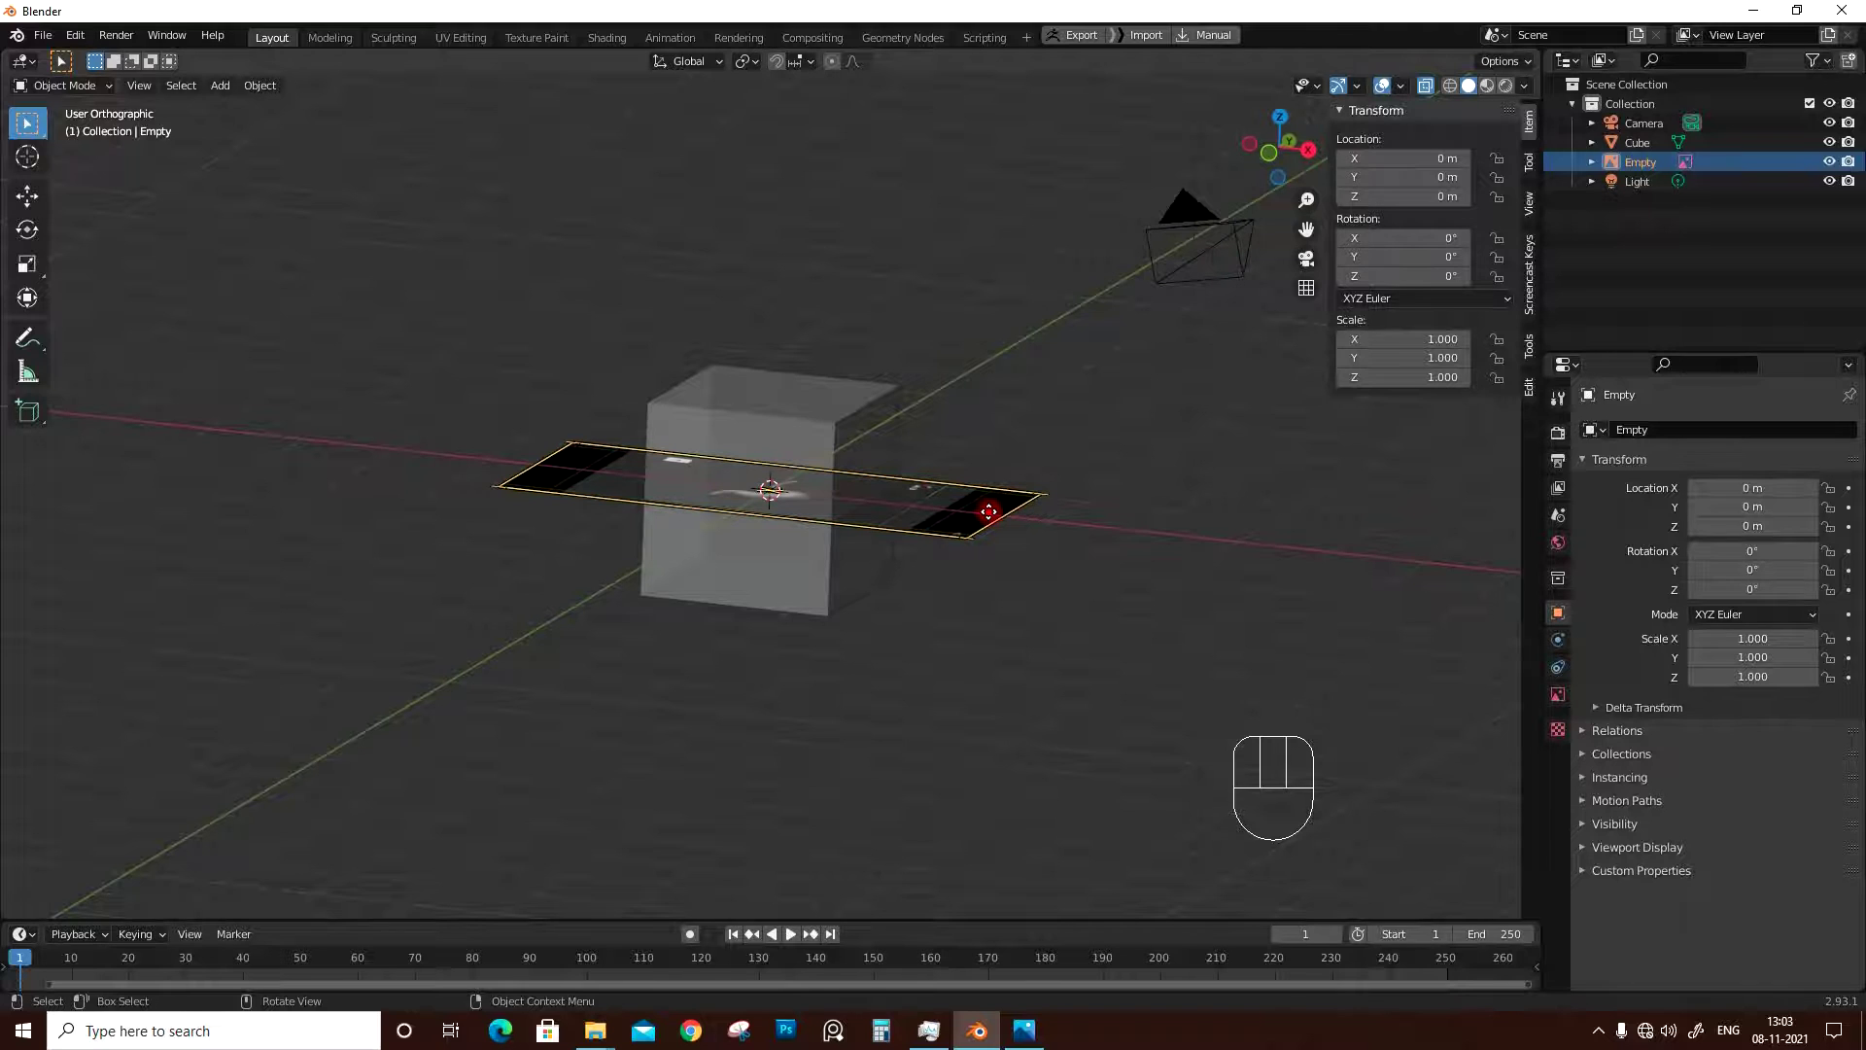
pyautogui.press('r')
pyautogui.press('x')
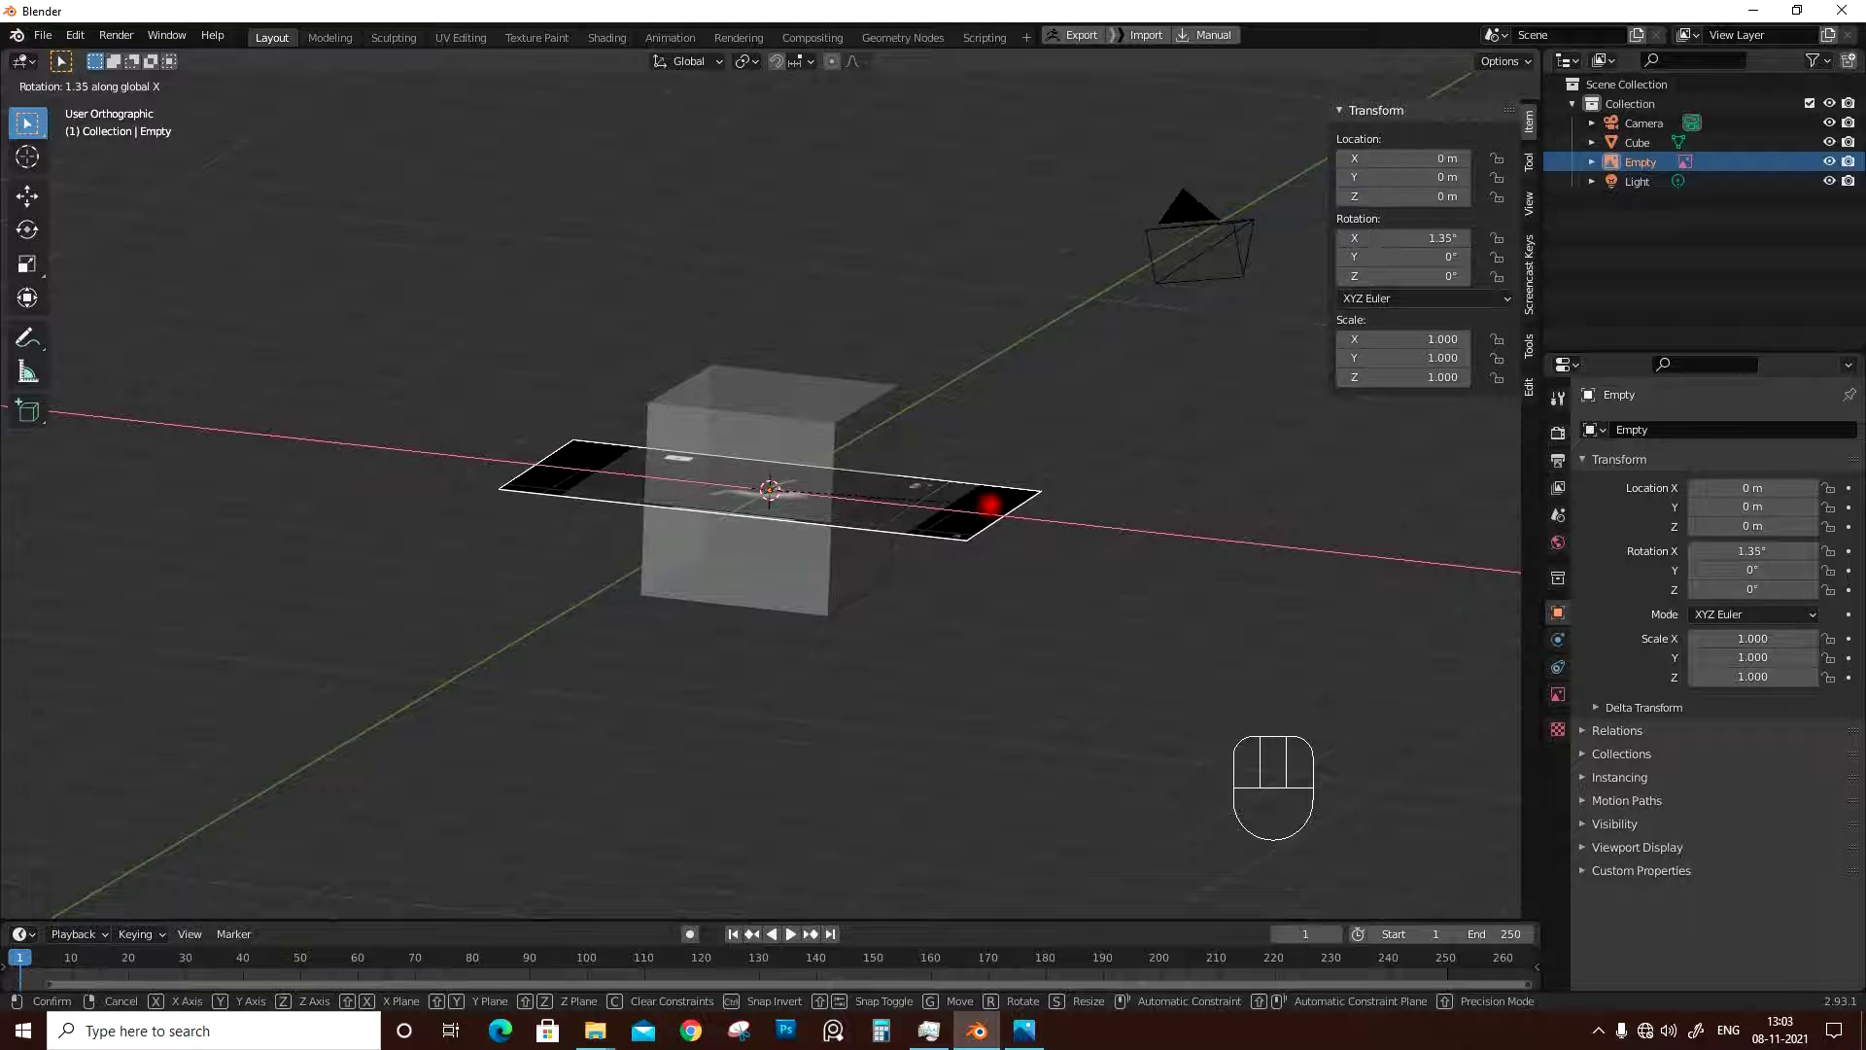
pyautogui.write('90')
pyautogui.press('Return')
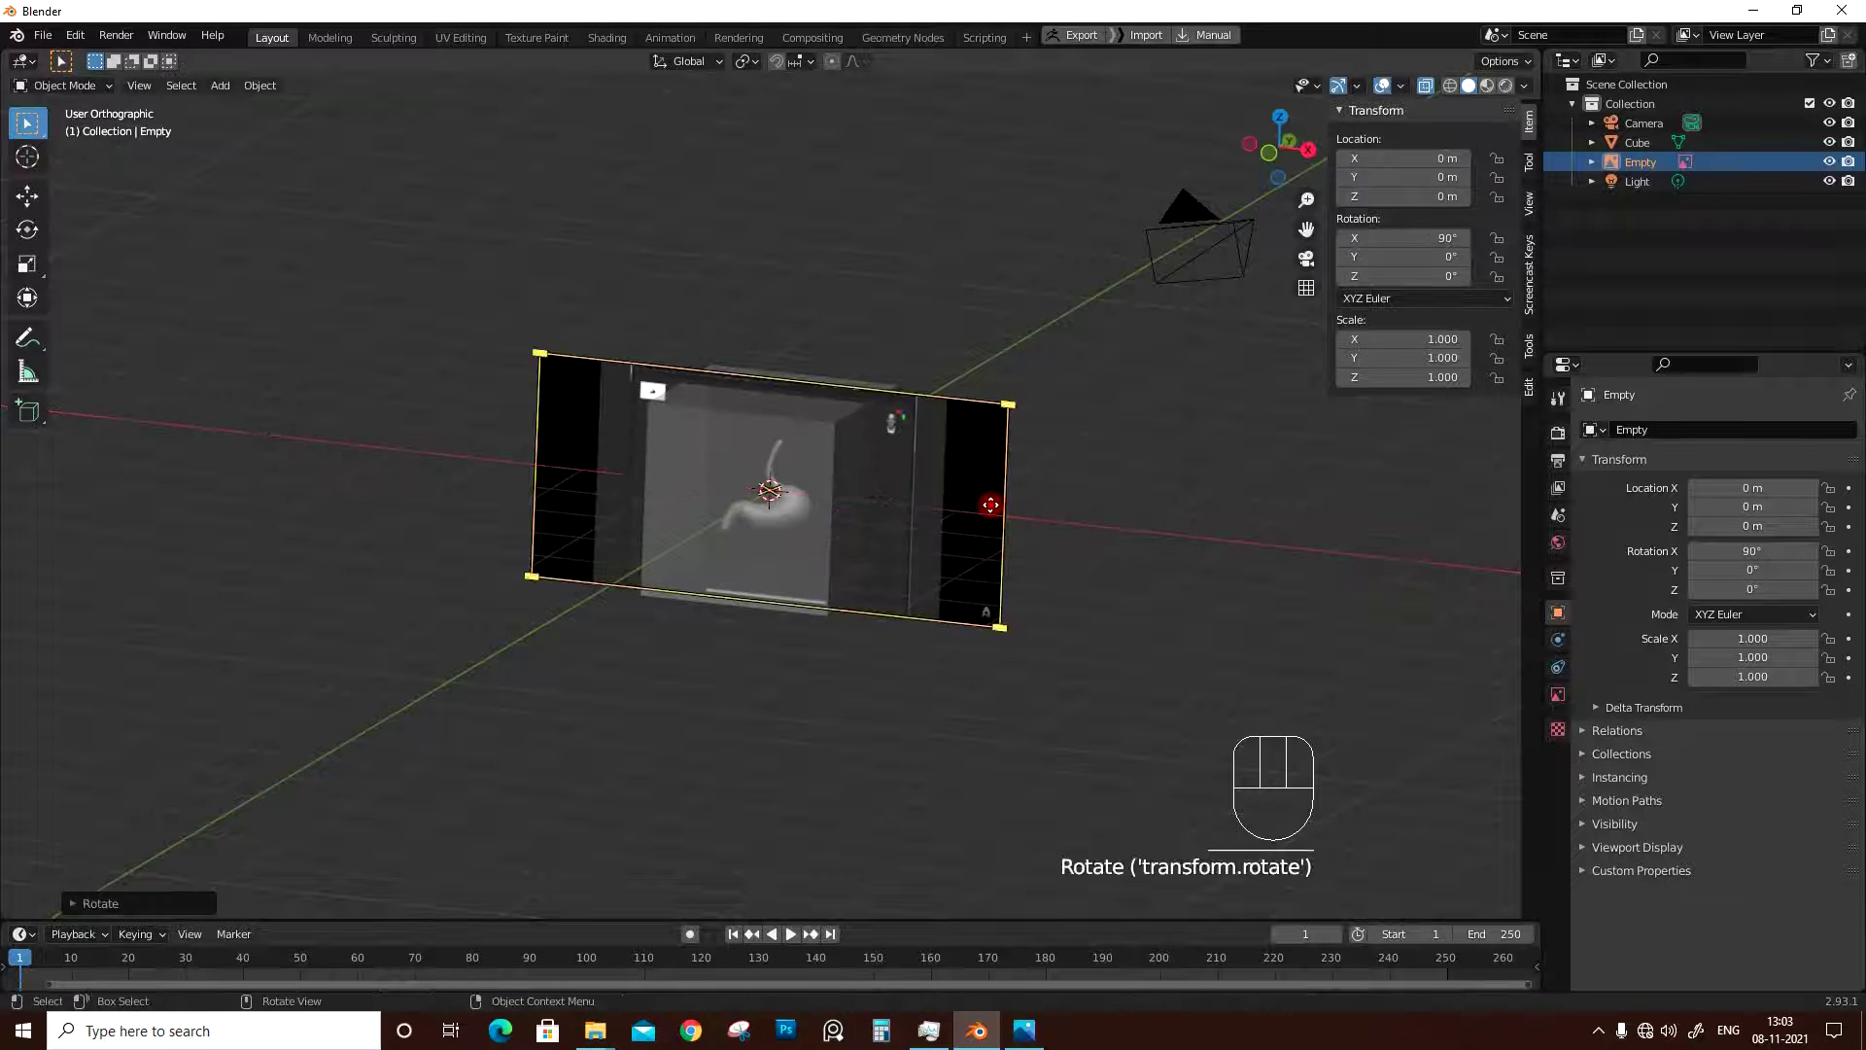
# Rotate the reference image 90° about the global Z axis so it faces the right orthographic view
pyautogui.moveTo(991, 504); pyautogui.dragTo(889, 593, button='middle')
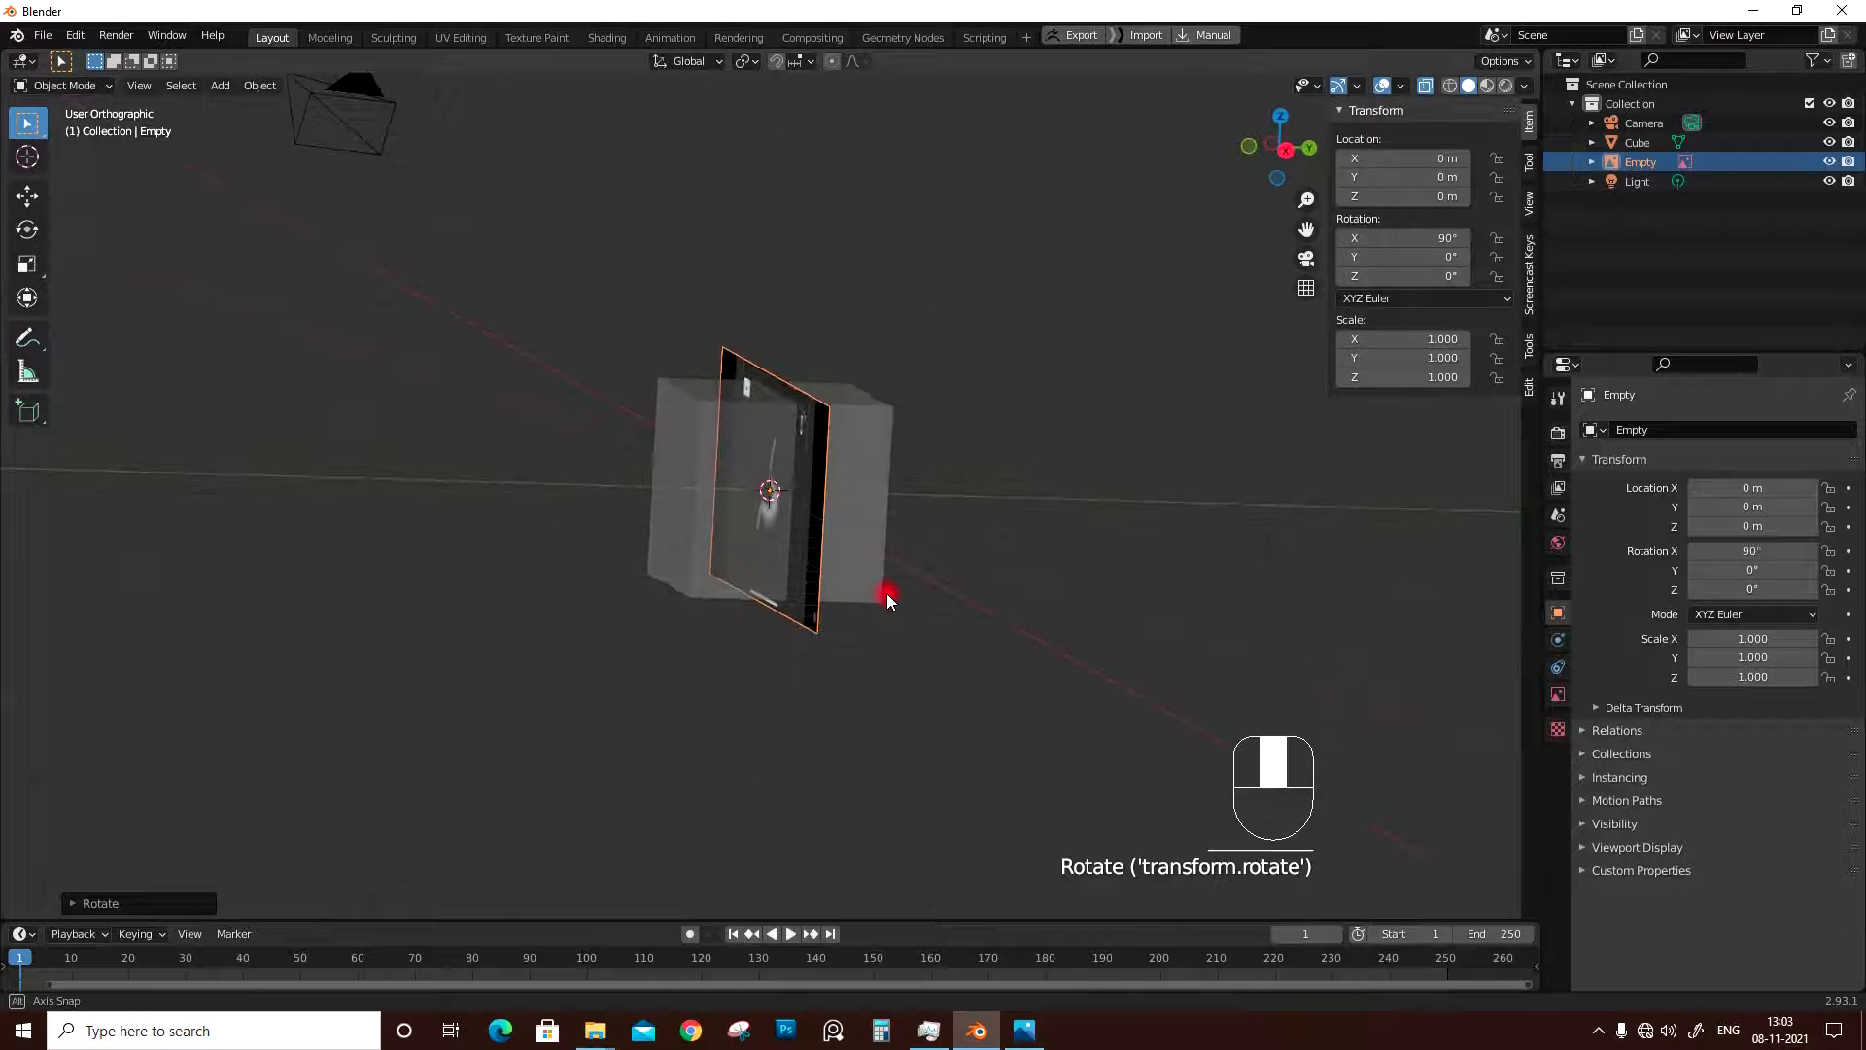
pyautogui.click(1281, 148)
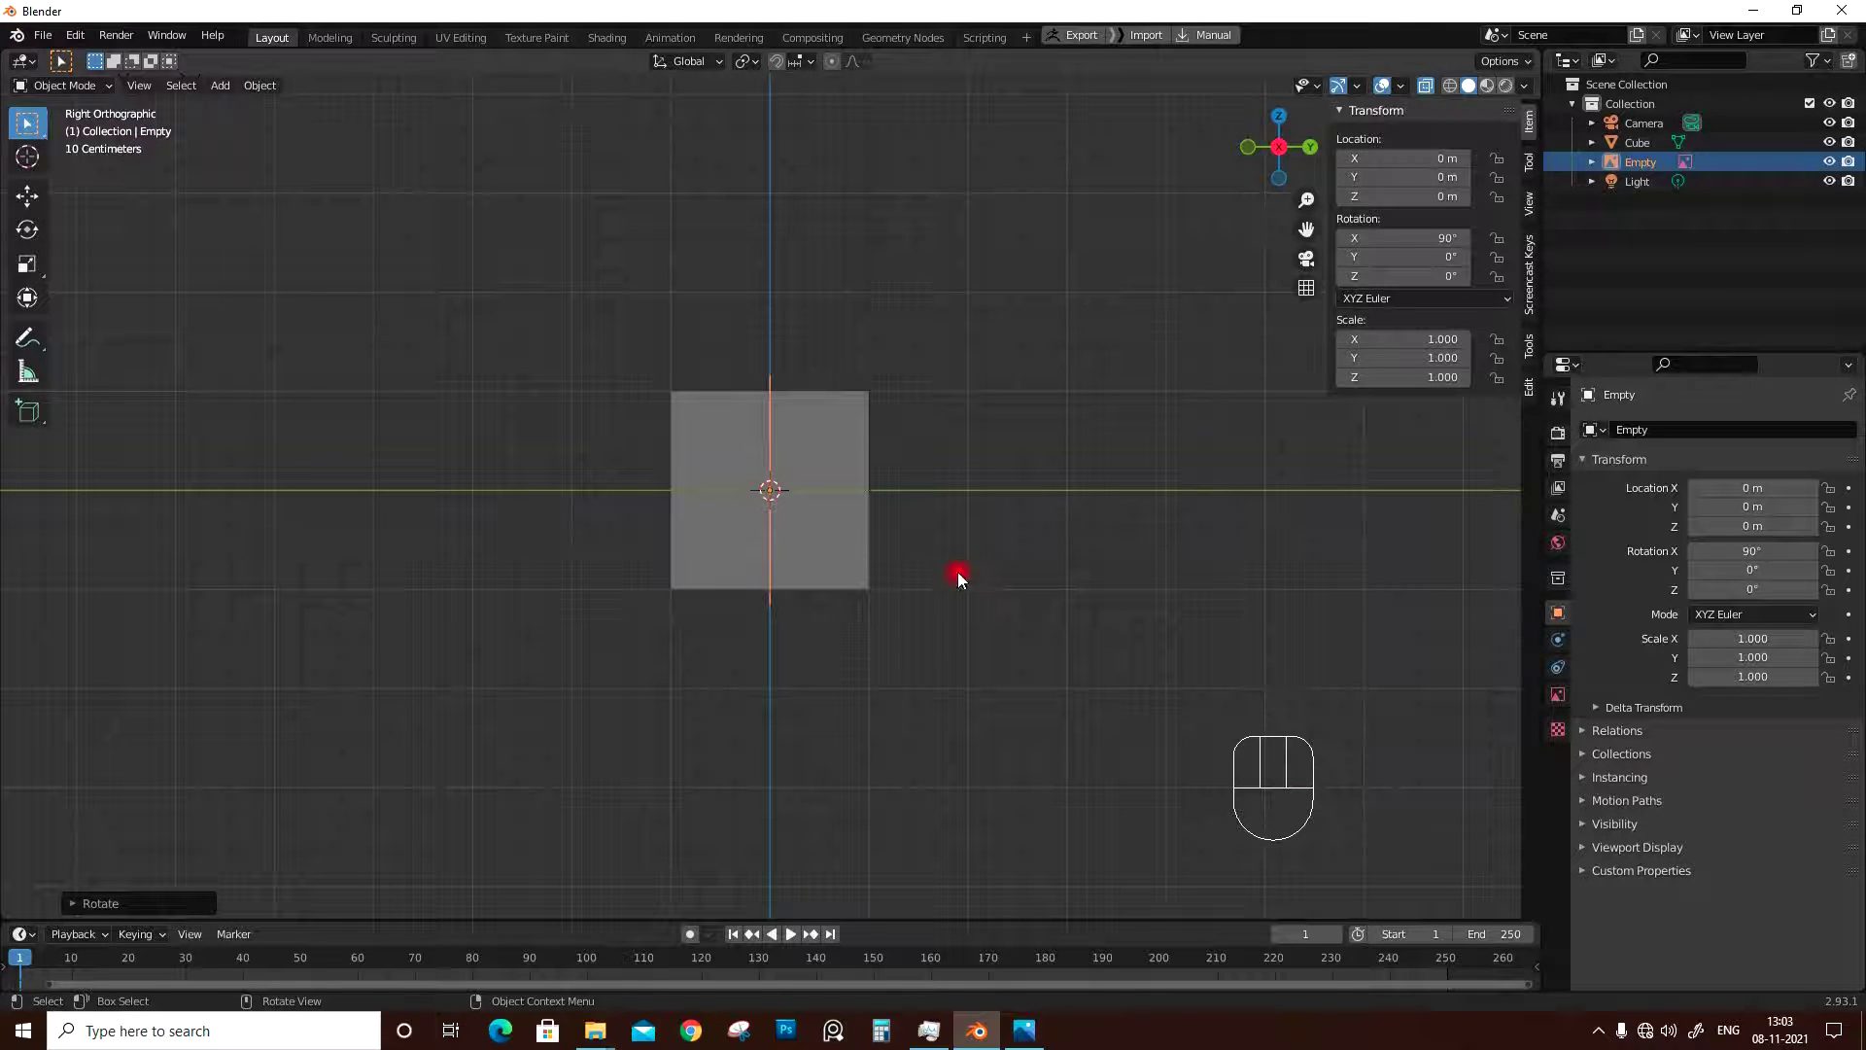
pyautogui.press('r')
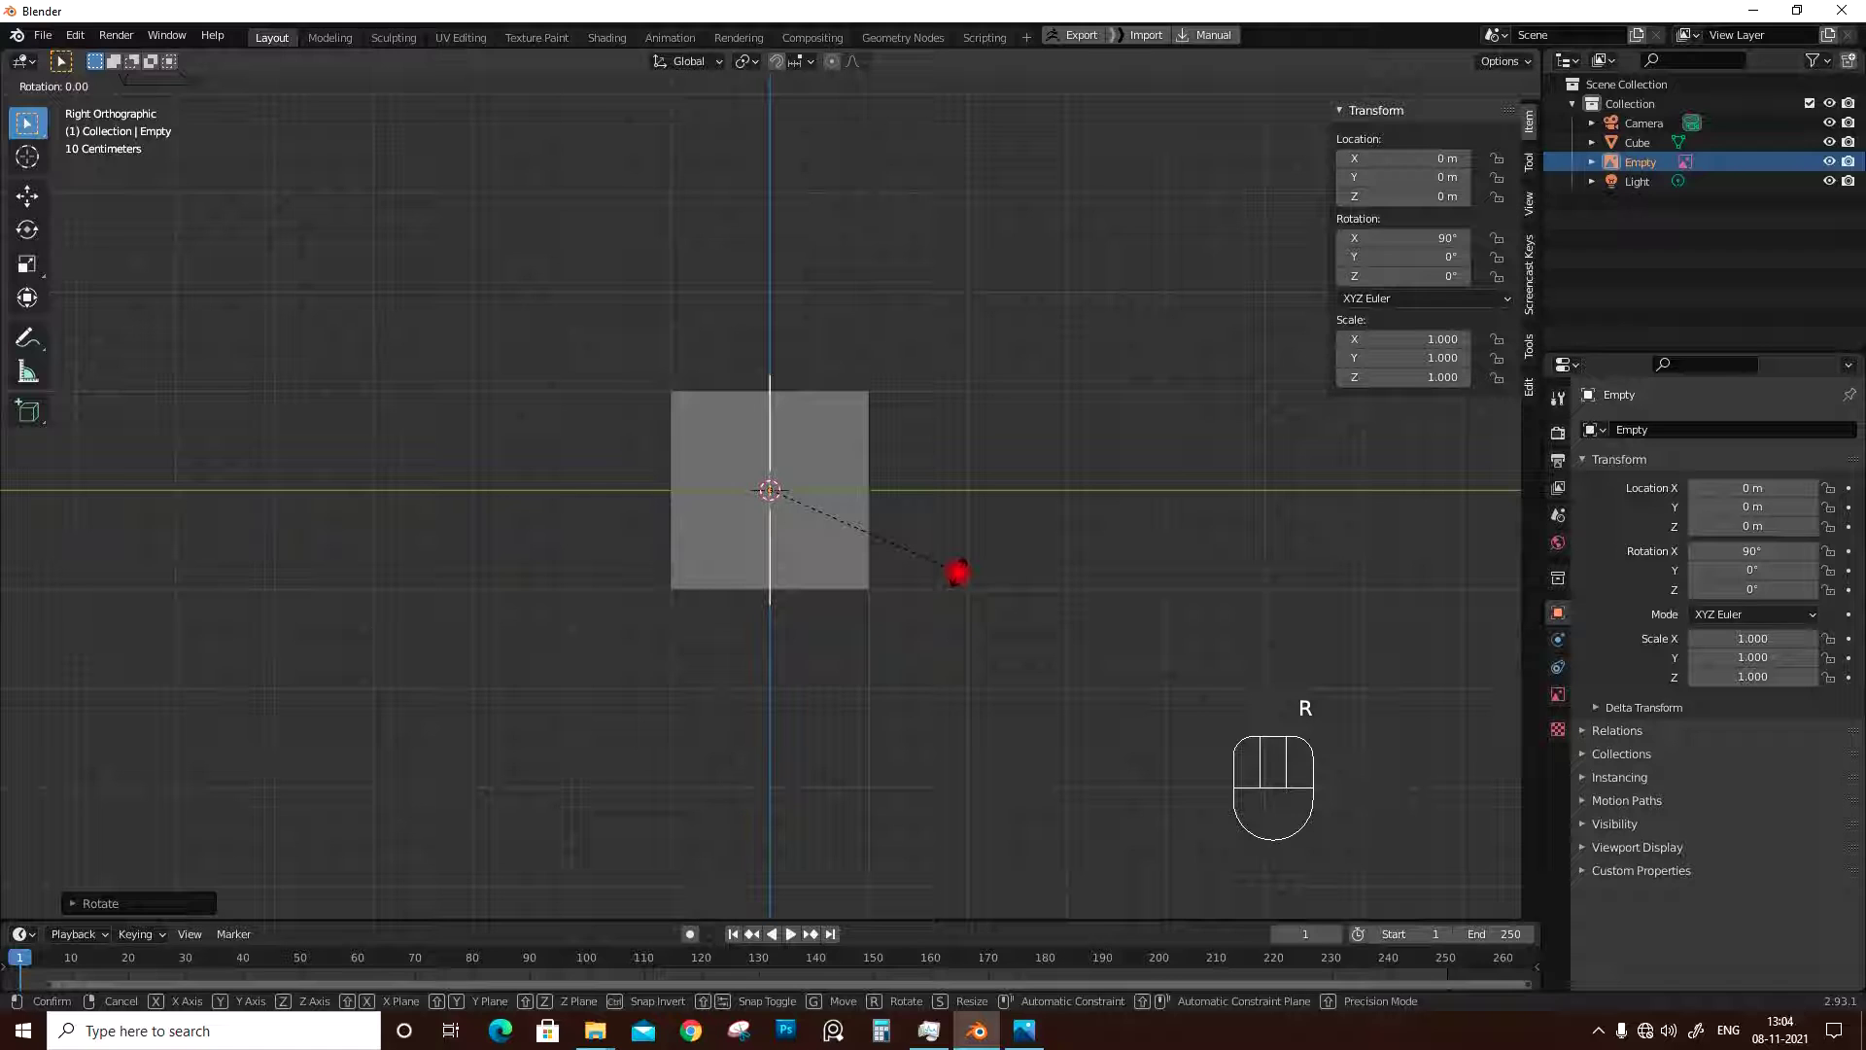
pyautogui.press('z')
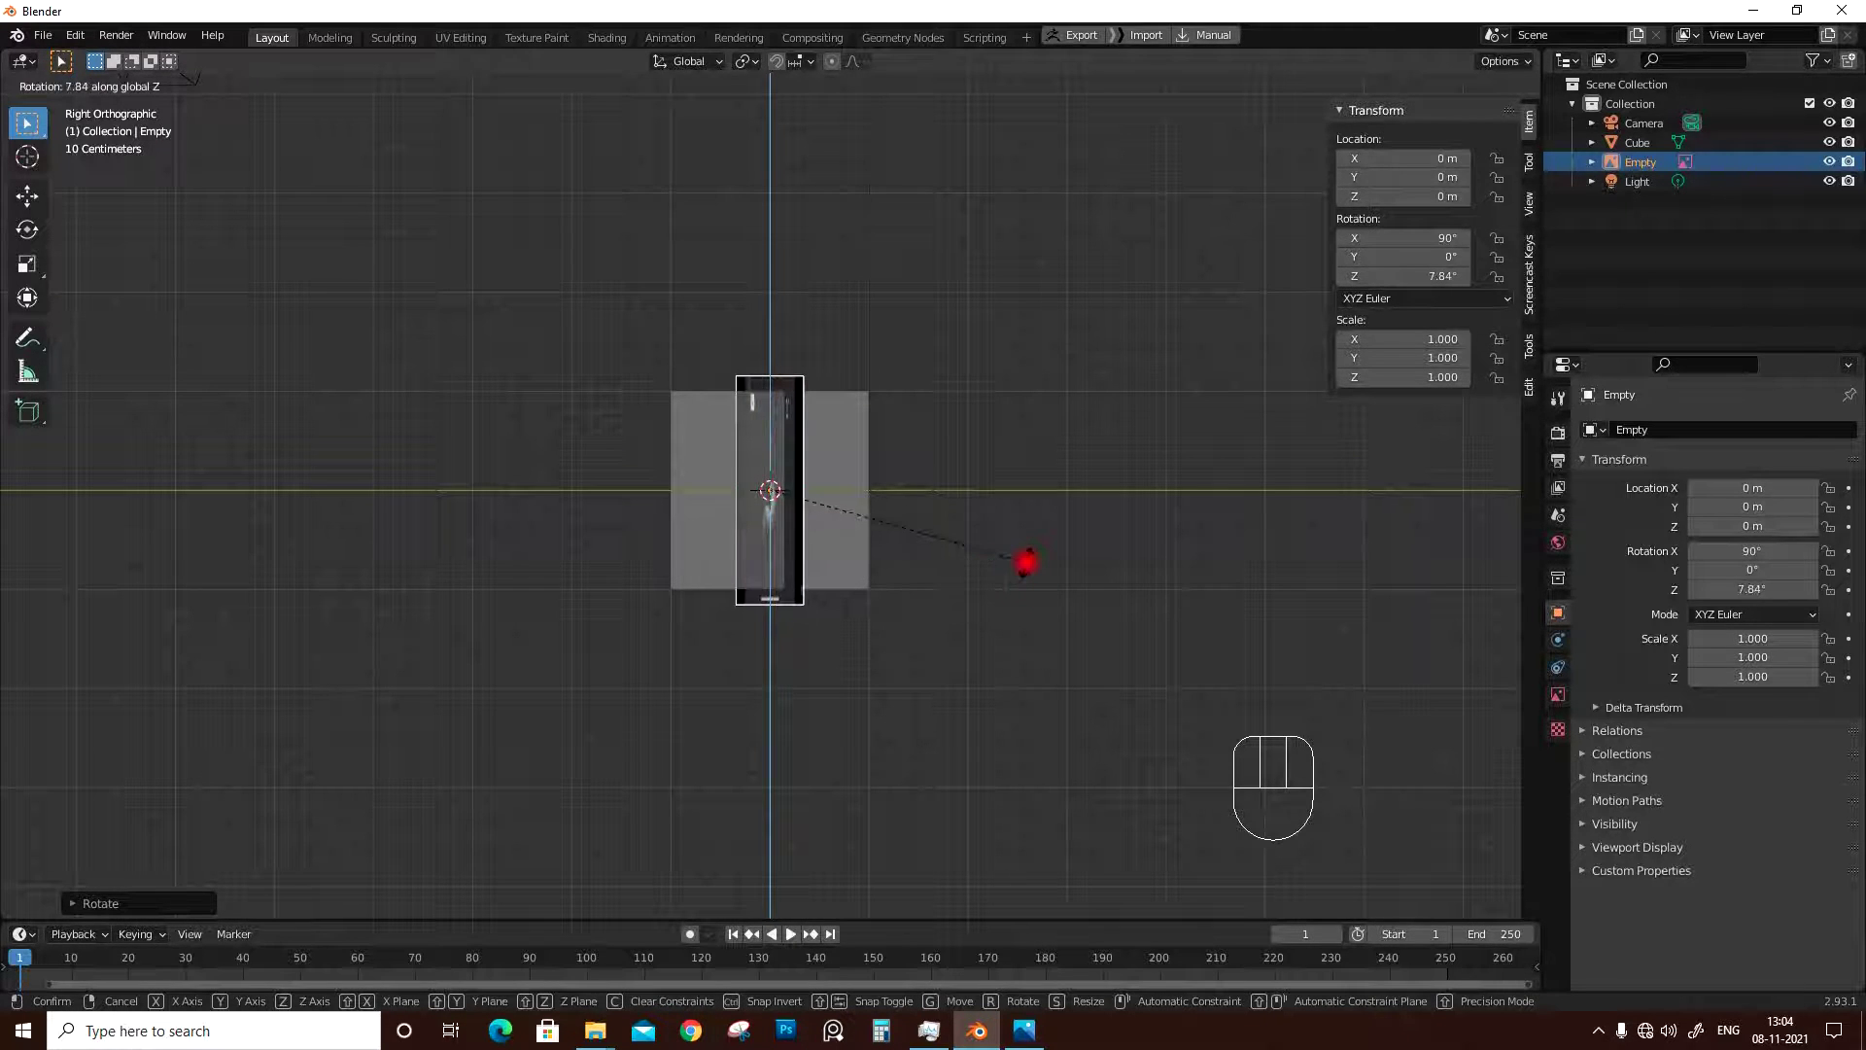
pyautogui.write('90')
pyautogui.press('Return')
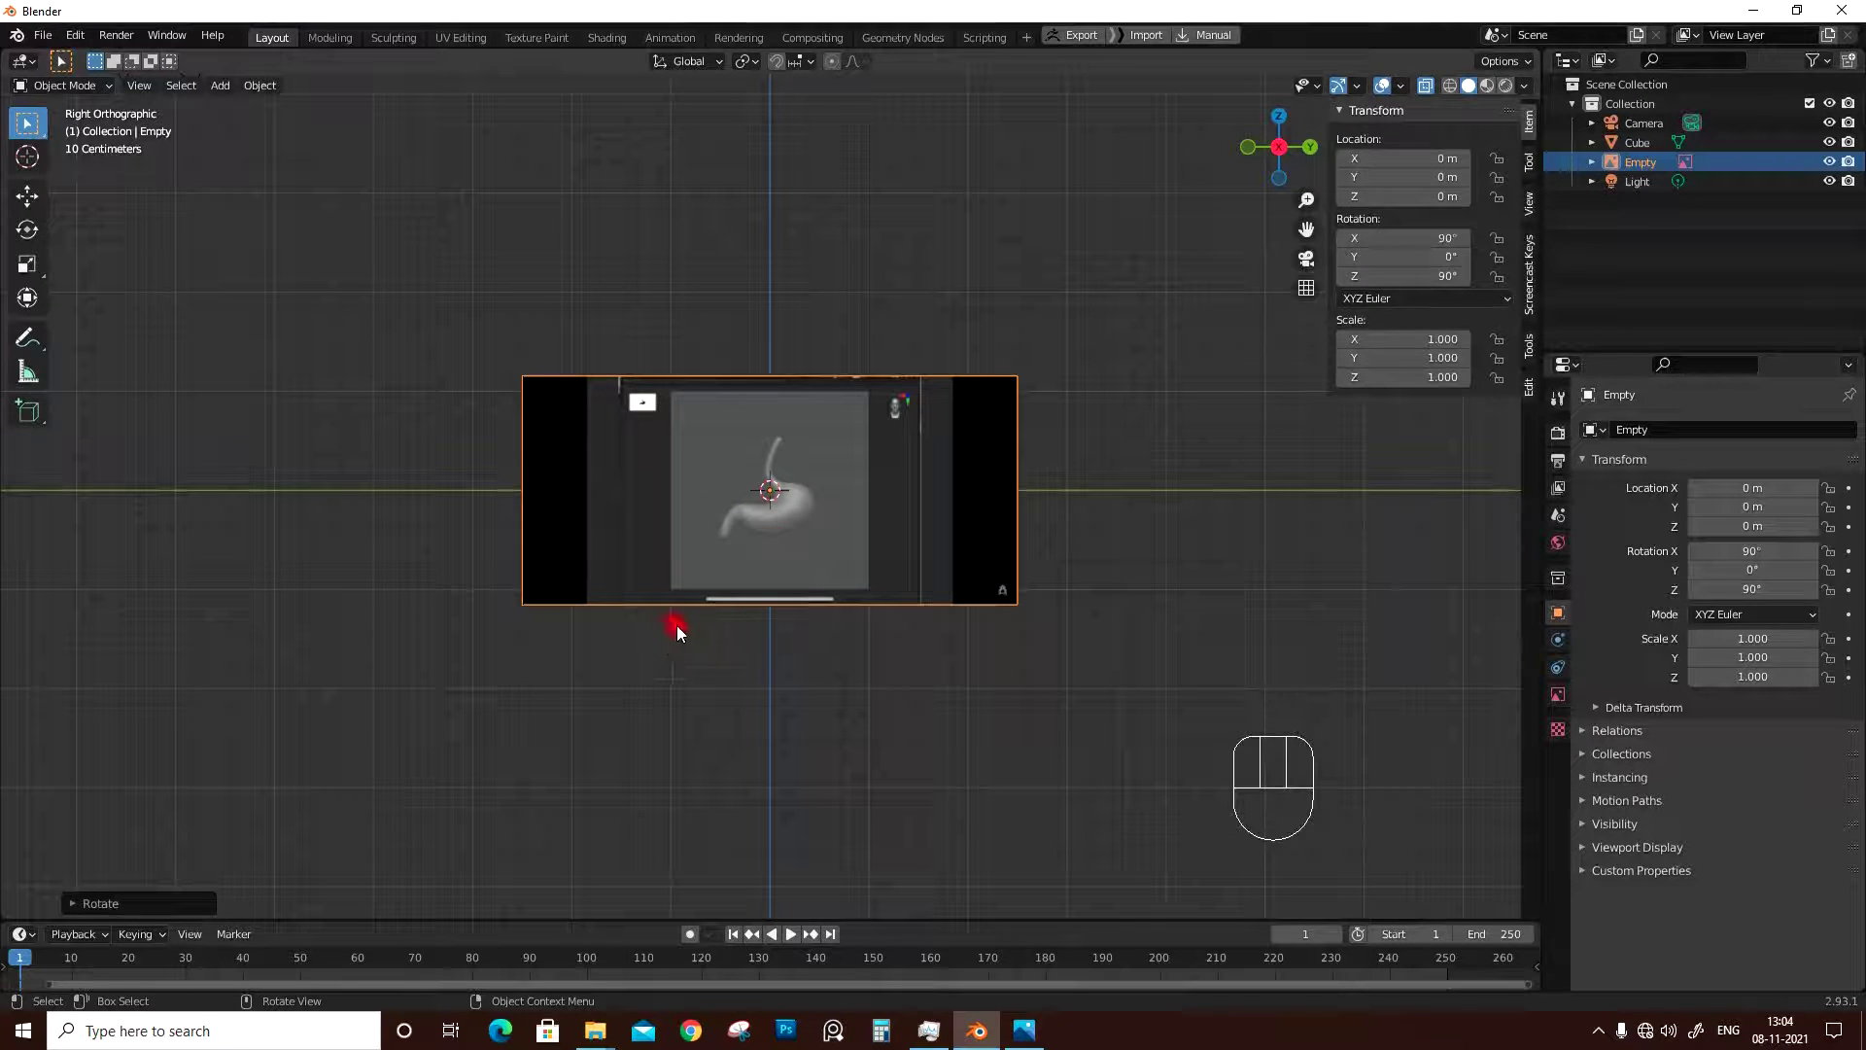
# Select the cube, enter Edit Mode and view it in right orthographic against the stomach image
pyautogui.keyDown('shift'); pyautogui.moveTo(690, 665); pyautogui.dragTo(780, 666, button='middle'); pyautogui.keyUp('shift')
pyautogui.scroll(5, 872, 512)
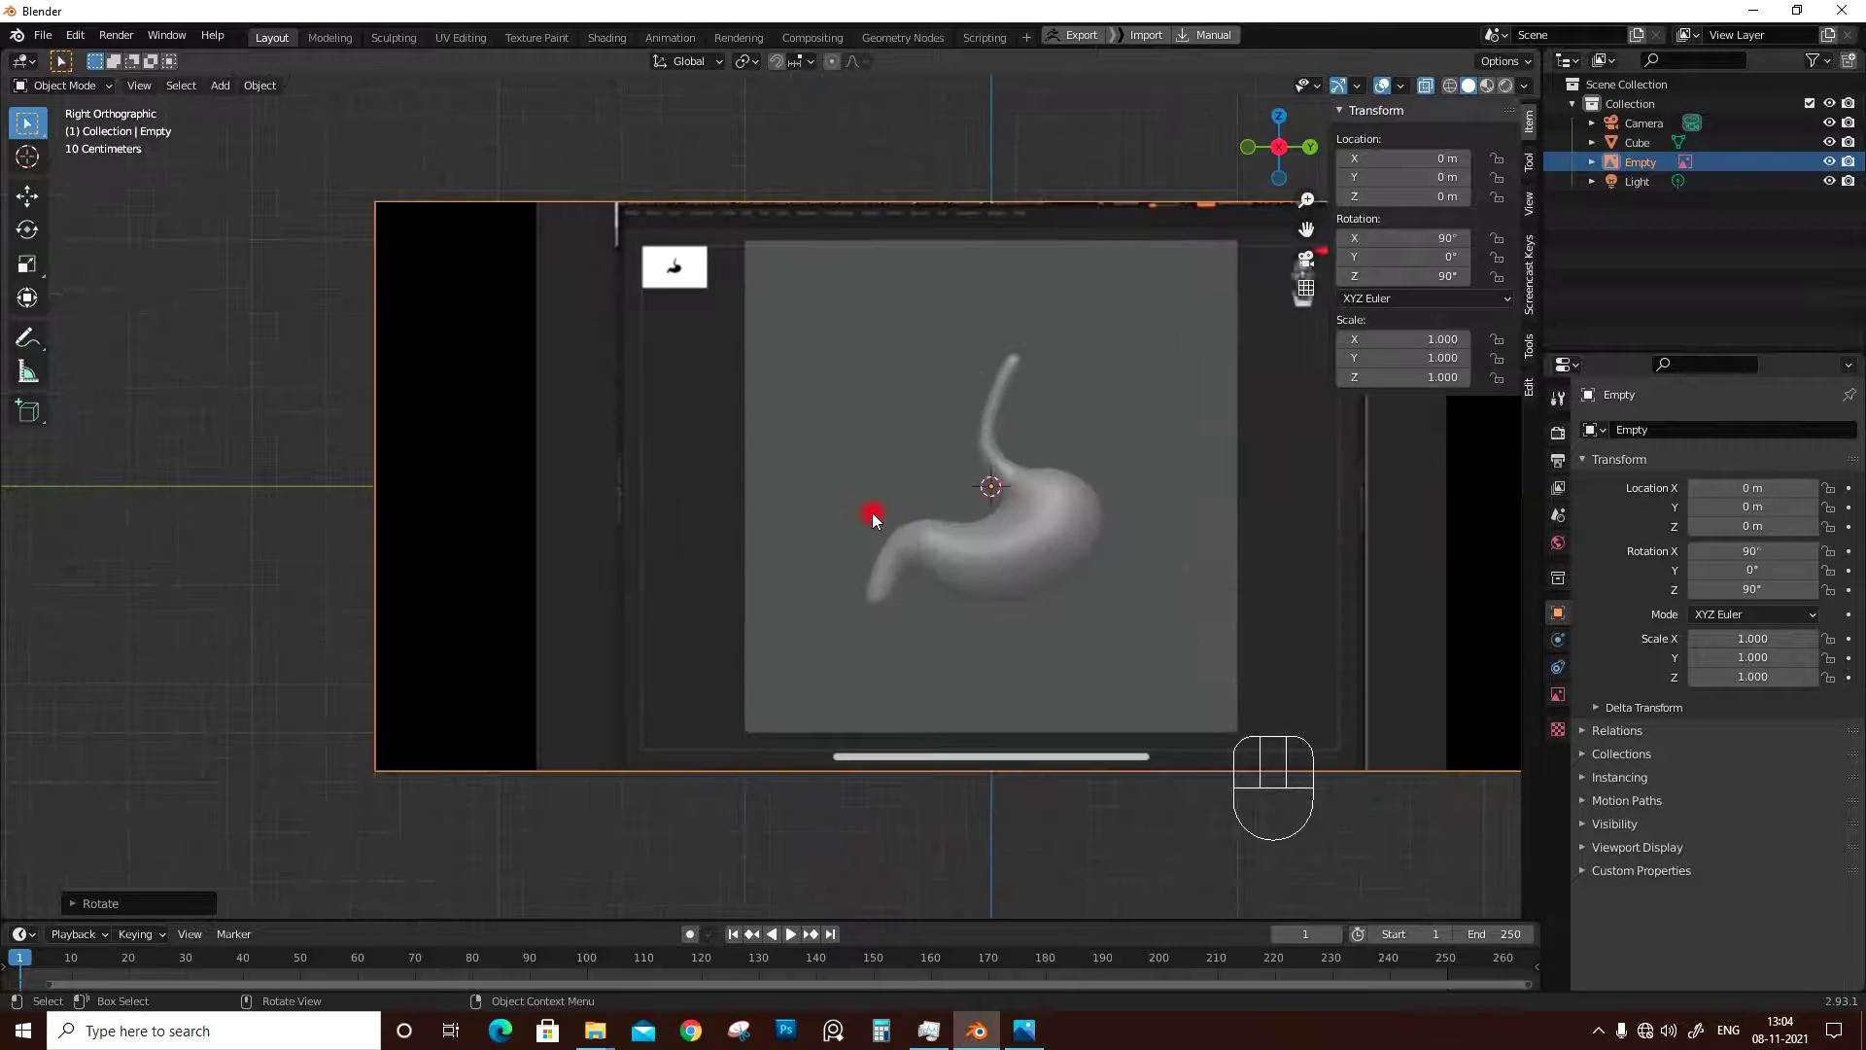
pyautogui.keyDown('shift'); pyautogui.moveTo(863, 568); pyautogui.dragTo(778, 551, button='middle'); pyautogui.keyUp('shift')
pyautogui.click(687, 410)
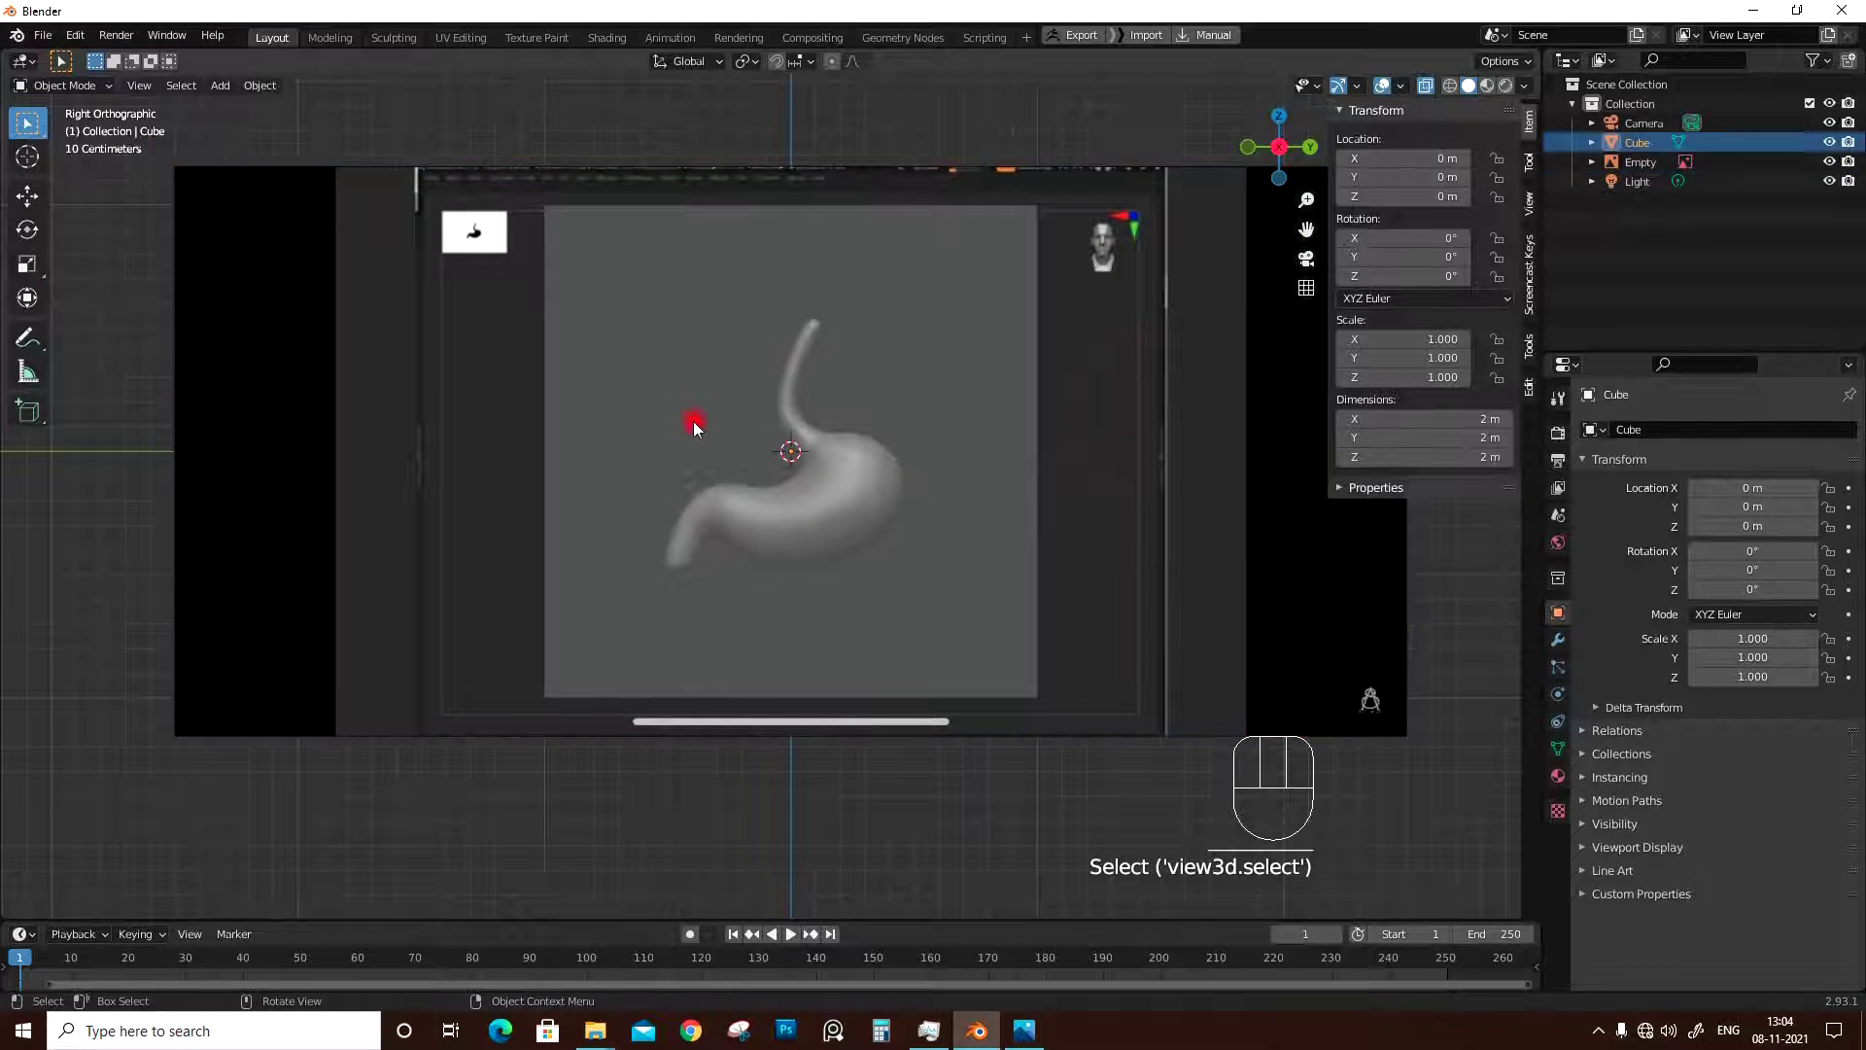
pyautogui.scroll(-2, 691, 410)
pyautogui.moveTo(704, 445); pyautogui.dragTo(742, 528, button='middle')
pyautogui.click(1046, 680)
pyautogui.click(992, 682)
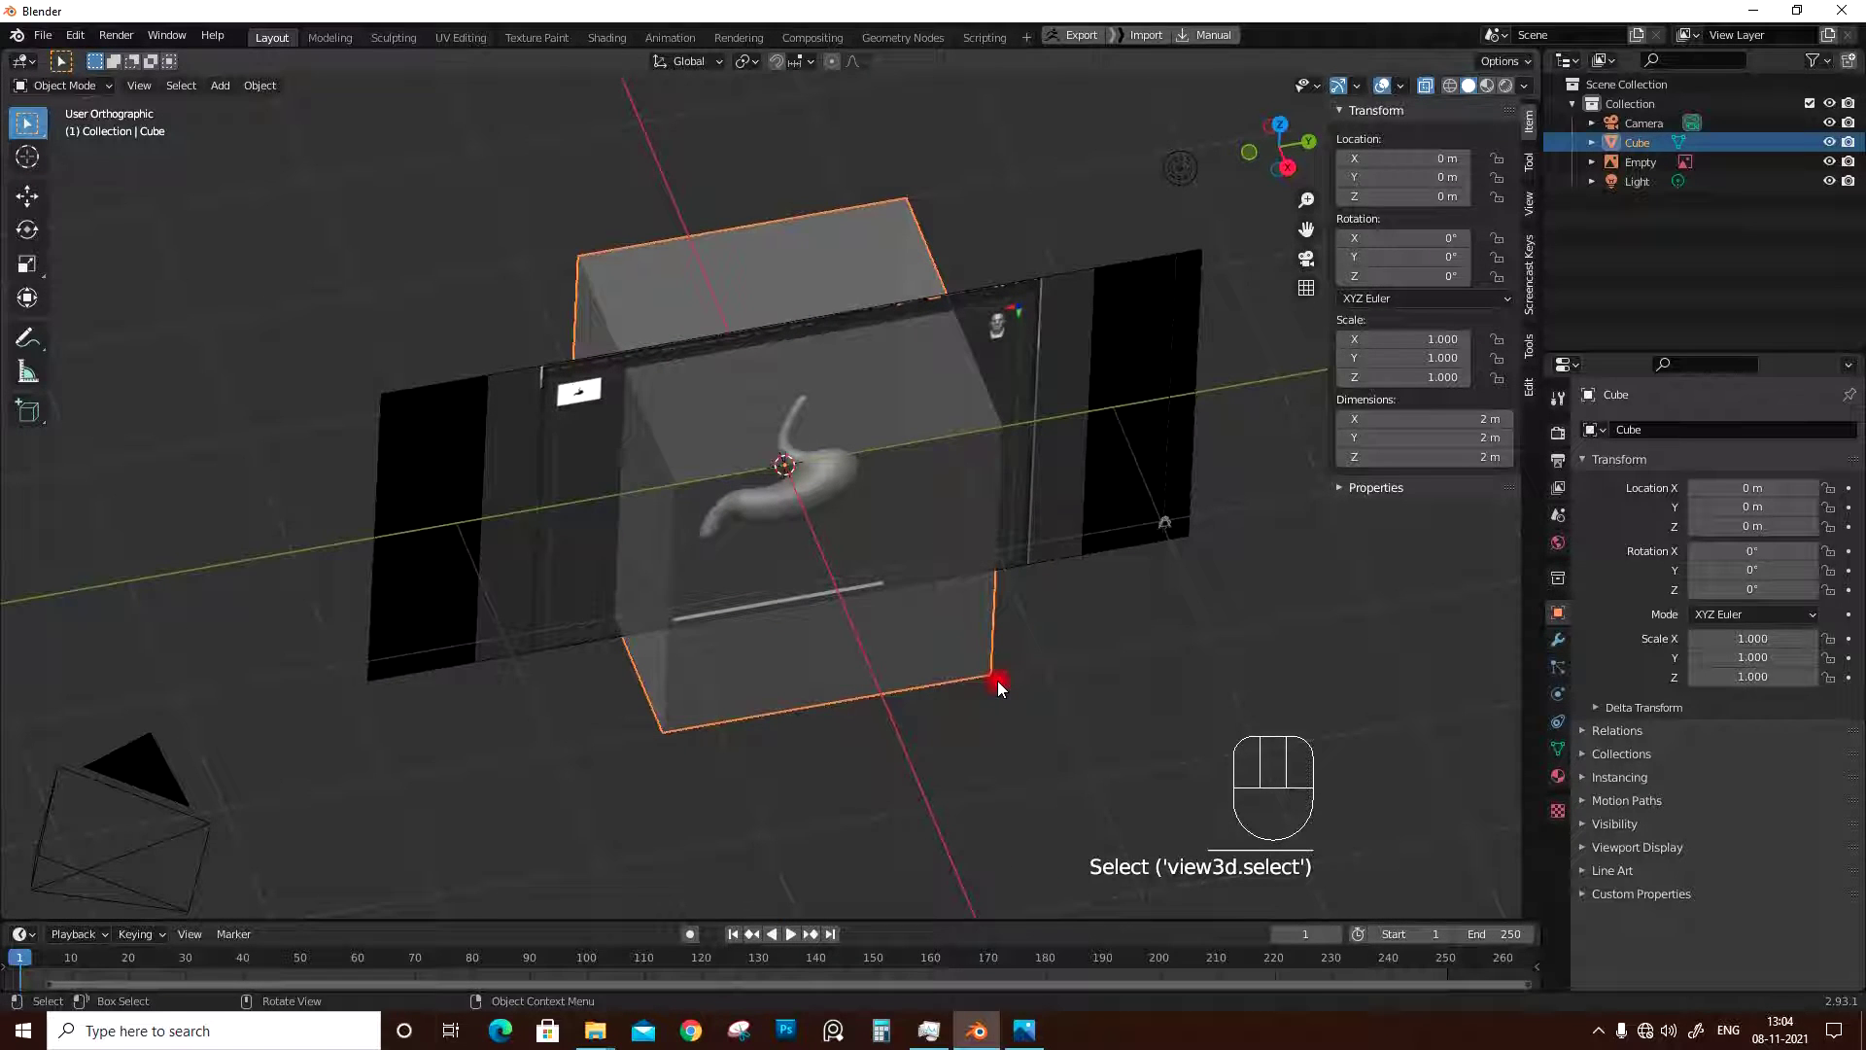
pyautogui.press('Tab')
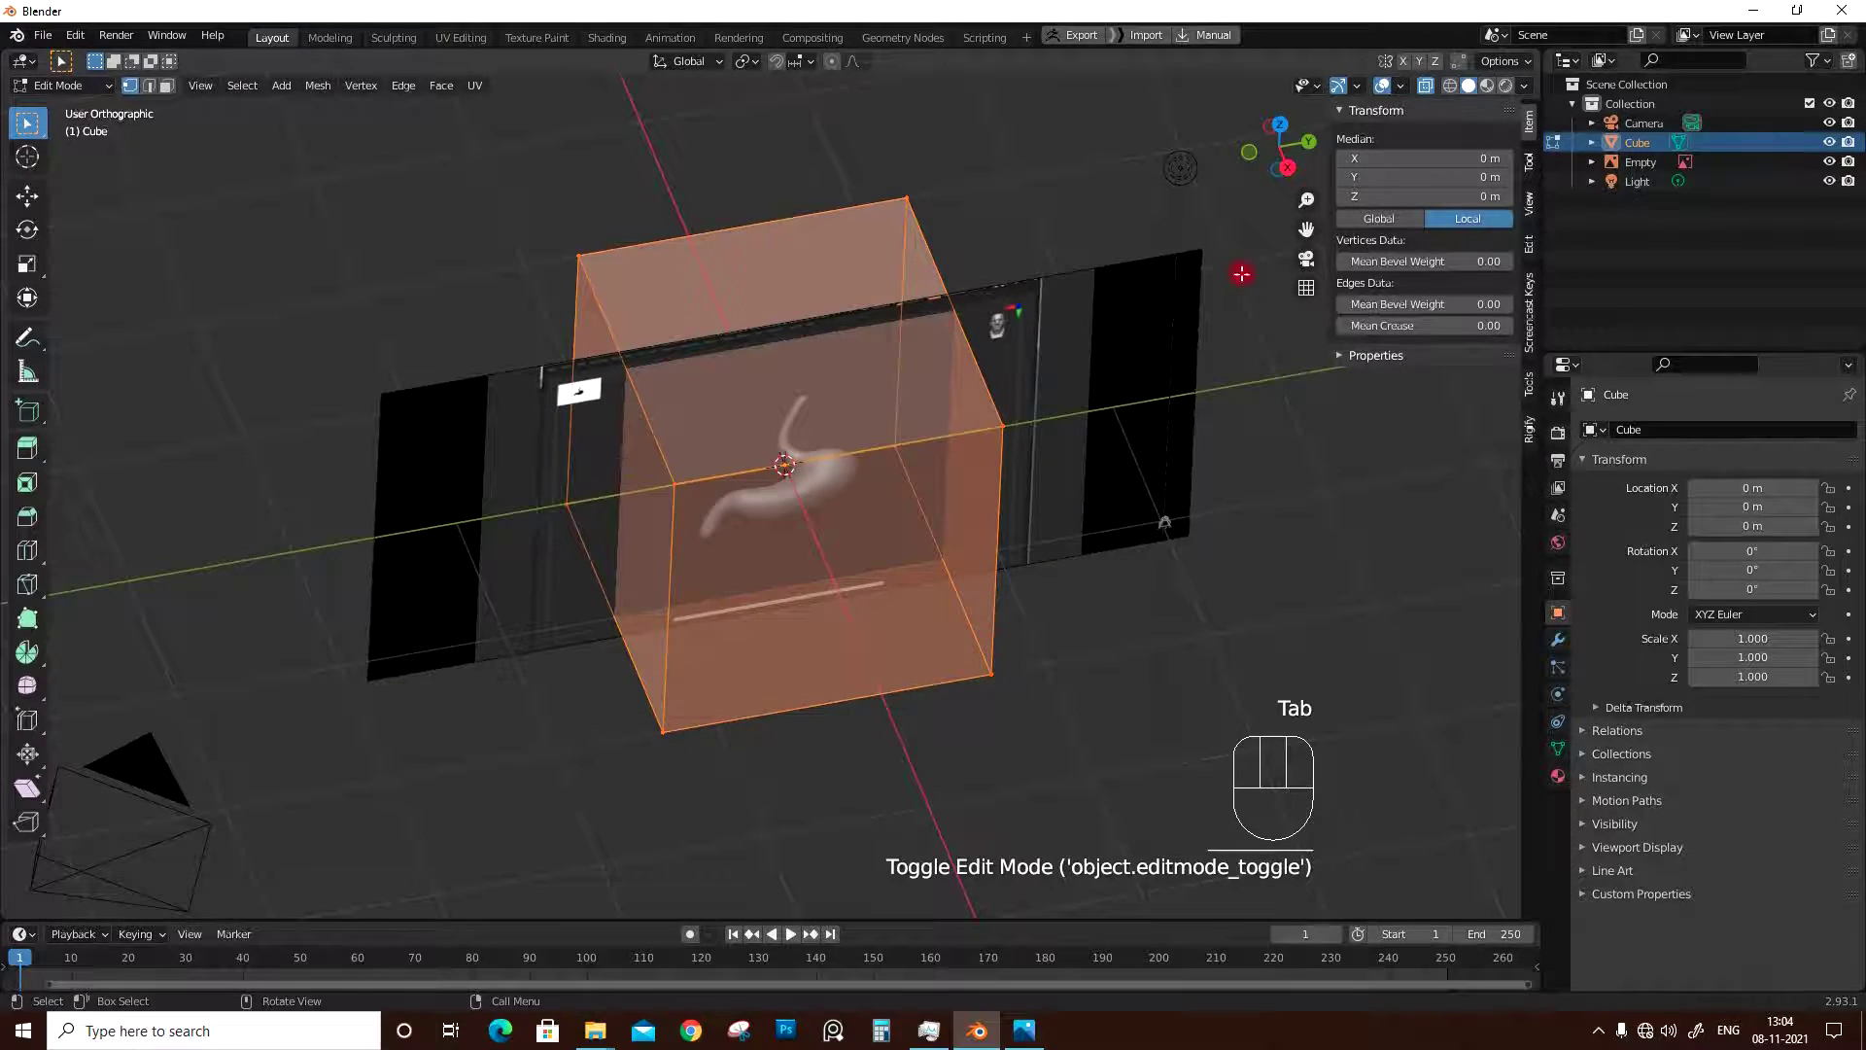
pyautogui.click(1287, 167)
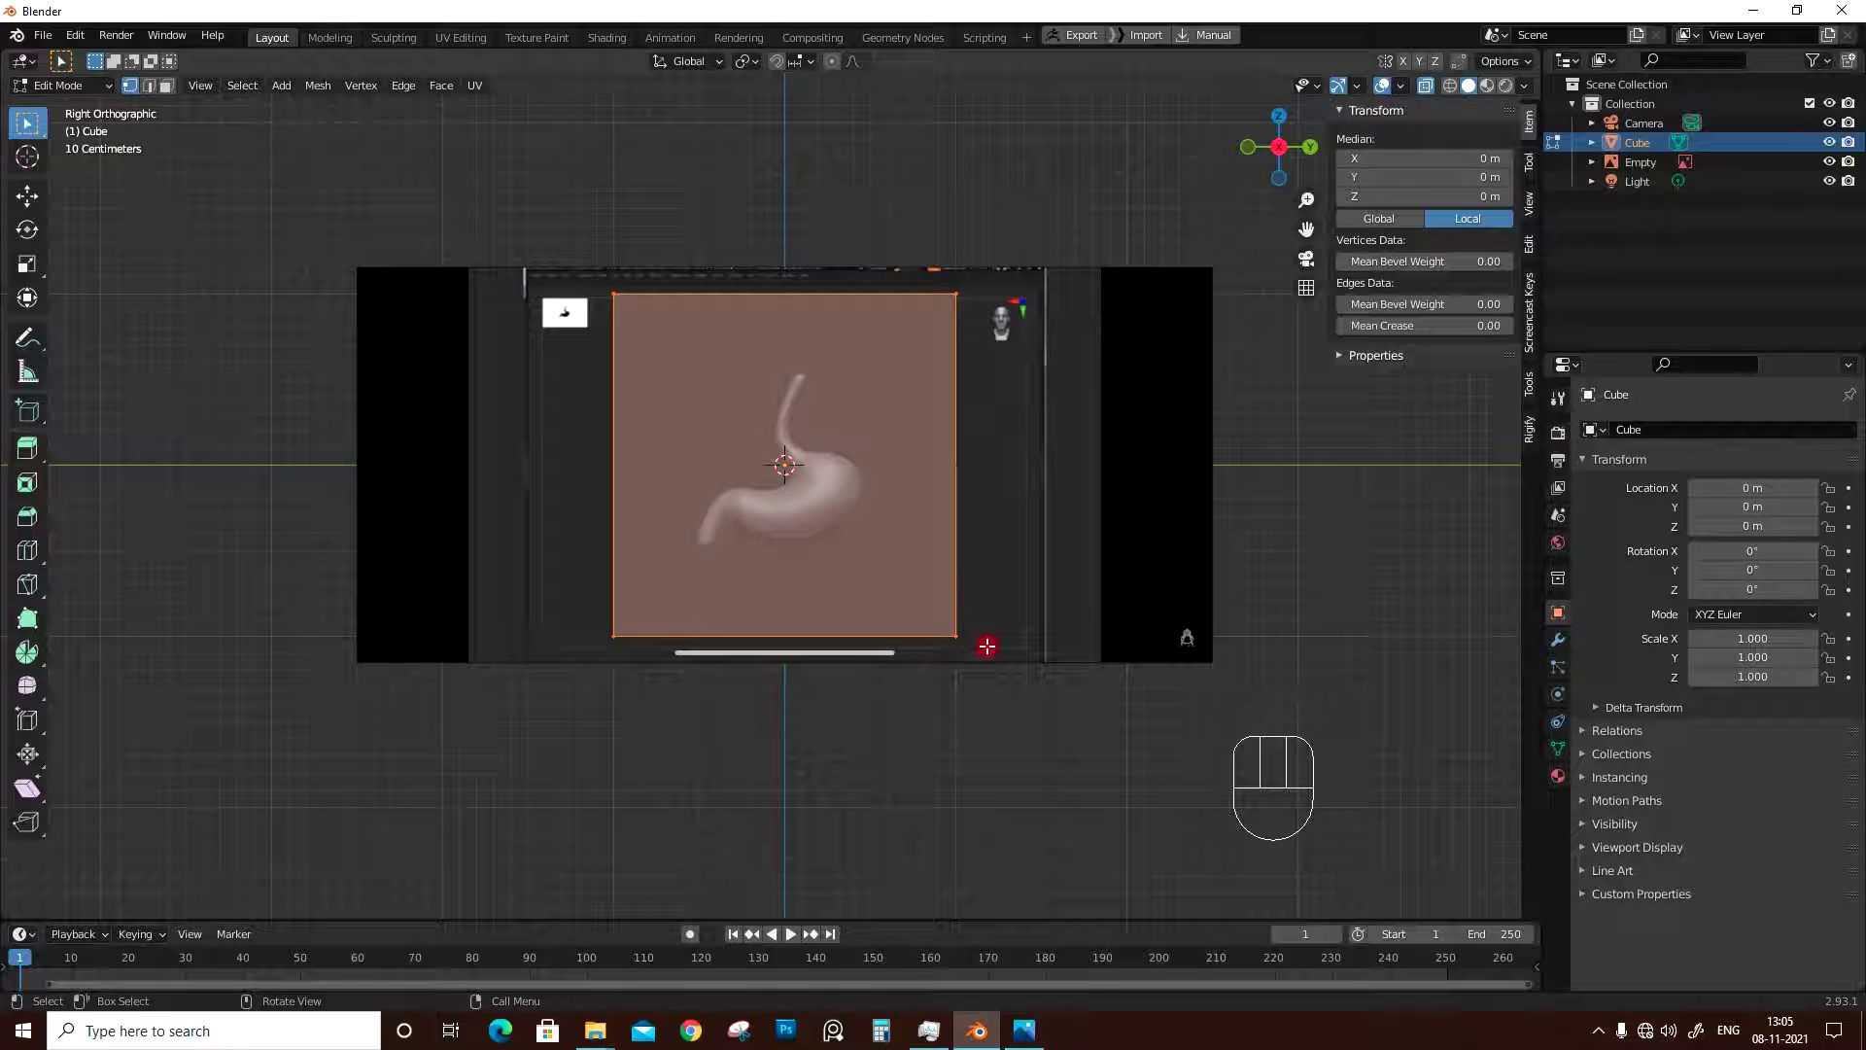
# Add a Subdivision Surface modifier to the cube and set its viewport level to 3
pyautogui.keyDown('shift'); pyautogui.moveTo(959, 694); pyautogui.dragTo(1022, 694, button='middle'); pyautogui.keyUp('shift')
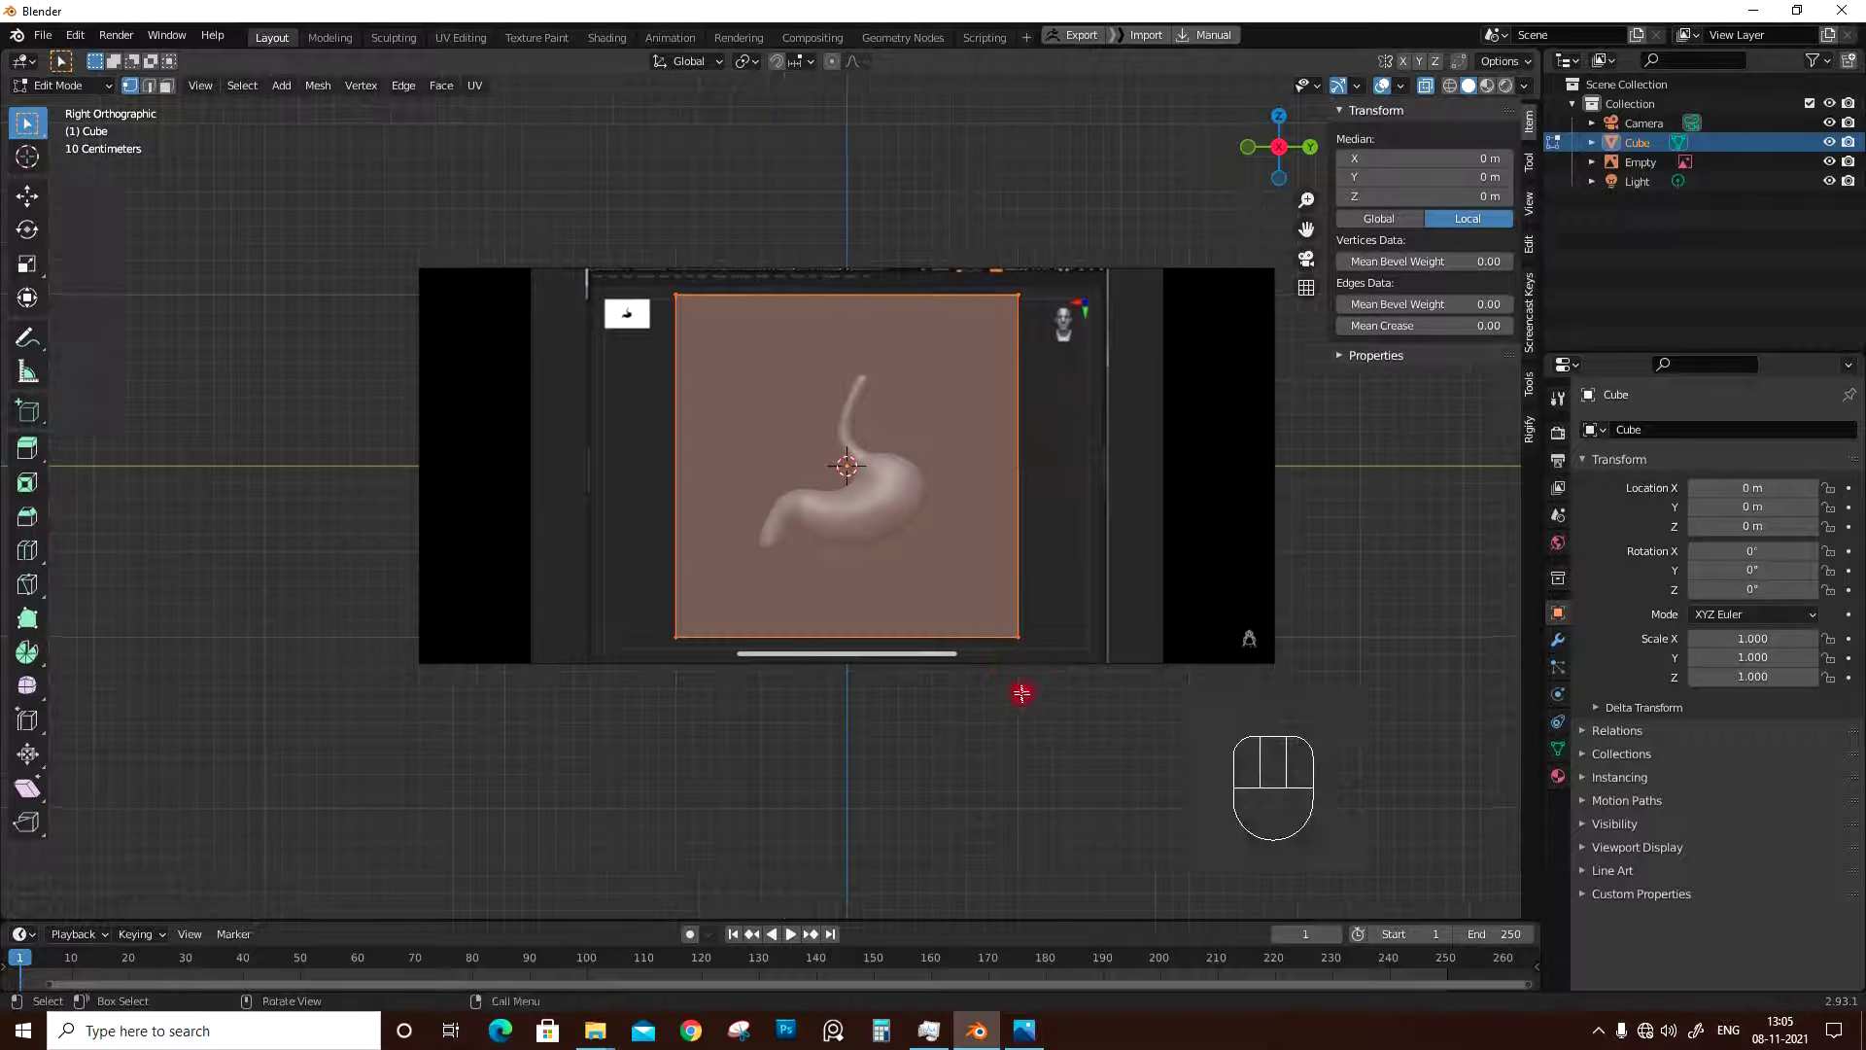
pyautogui.scroll(2, 791, 499)
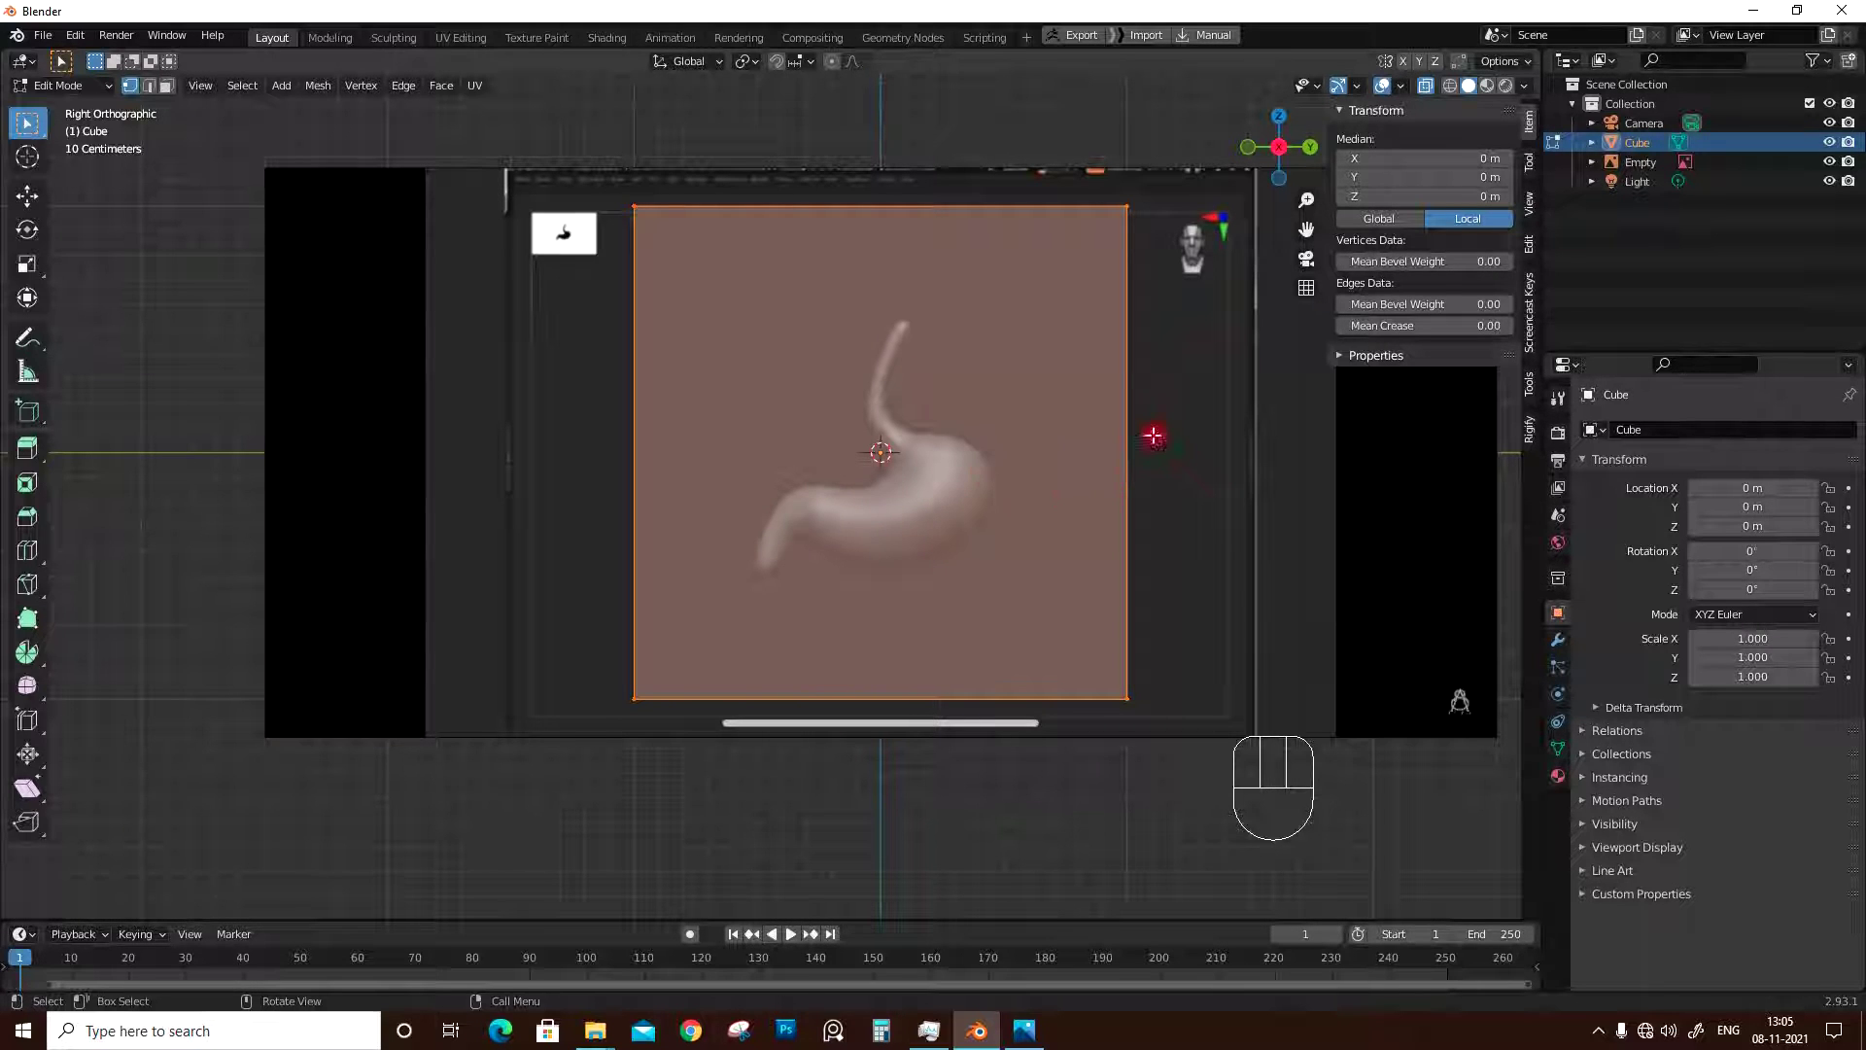
pyautogui.click(1558, 640)
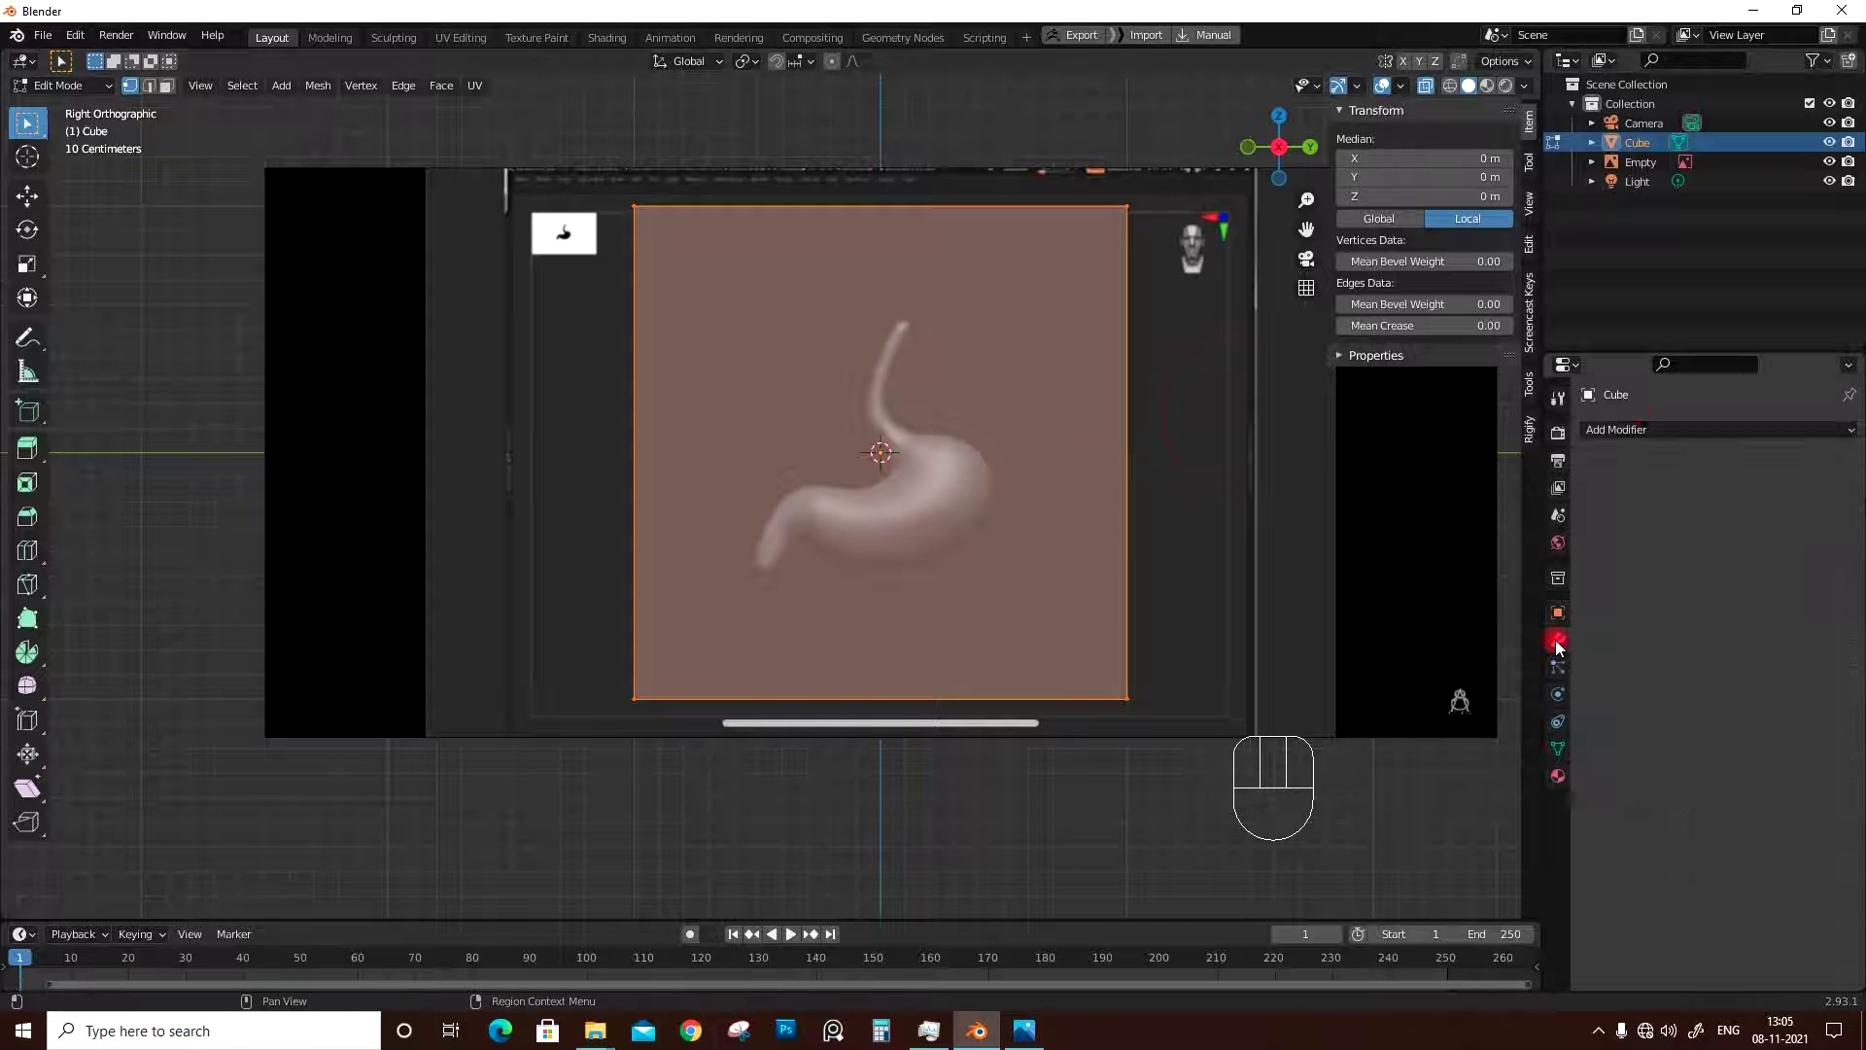
pyautogui.click(1639, 430)
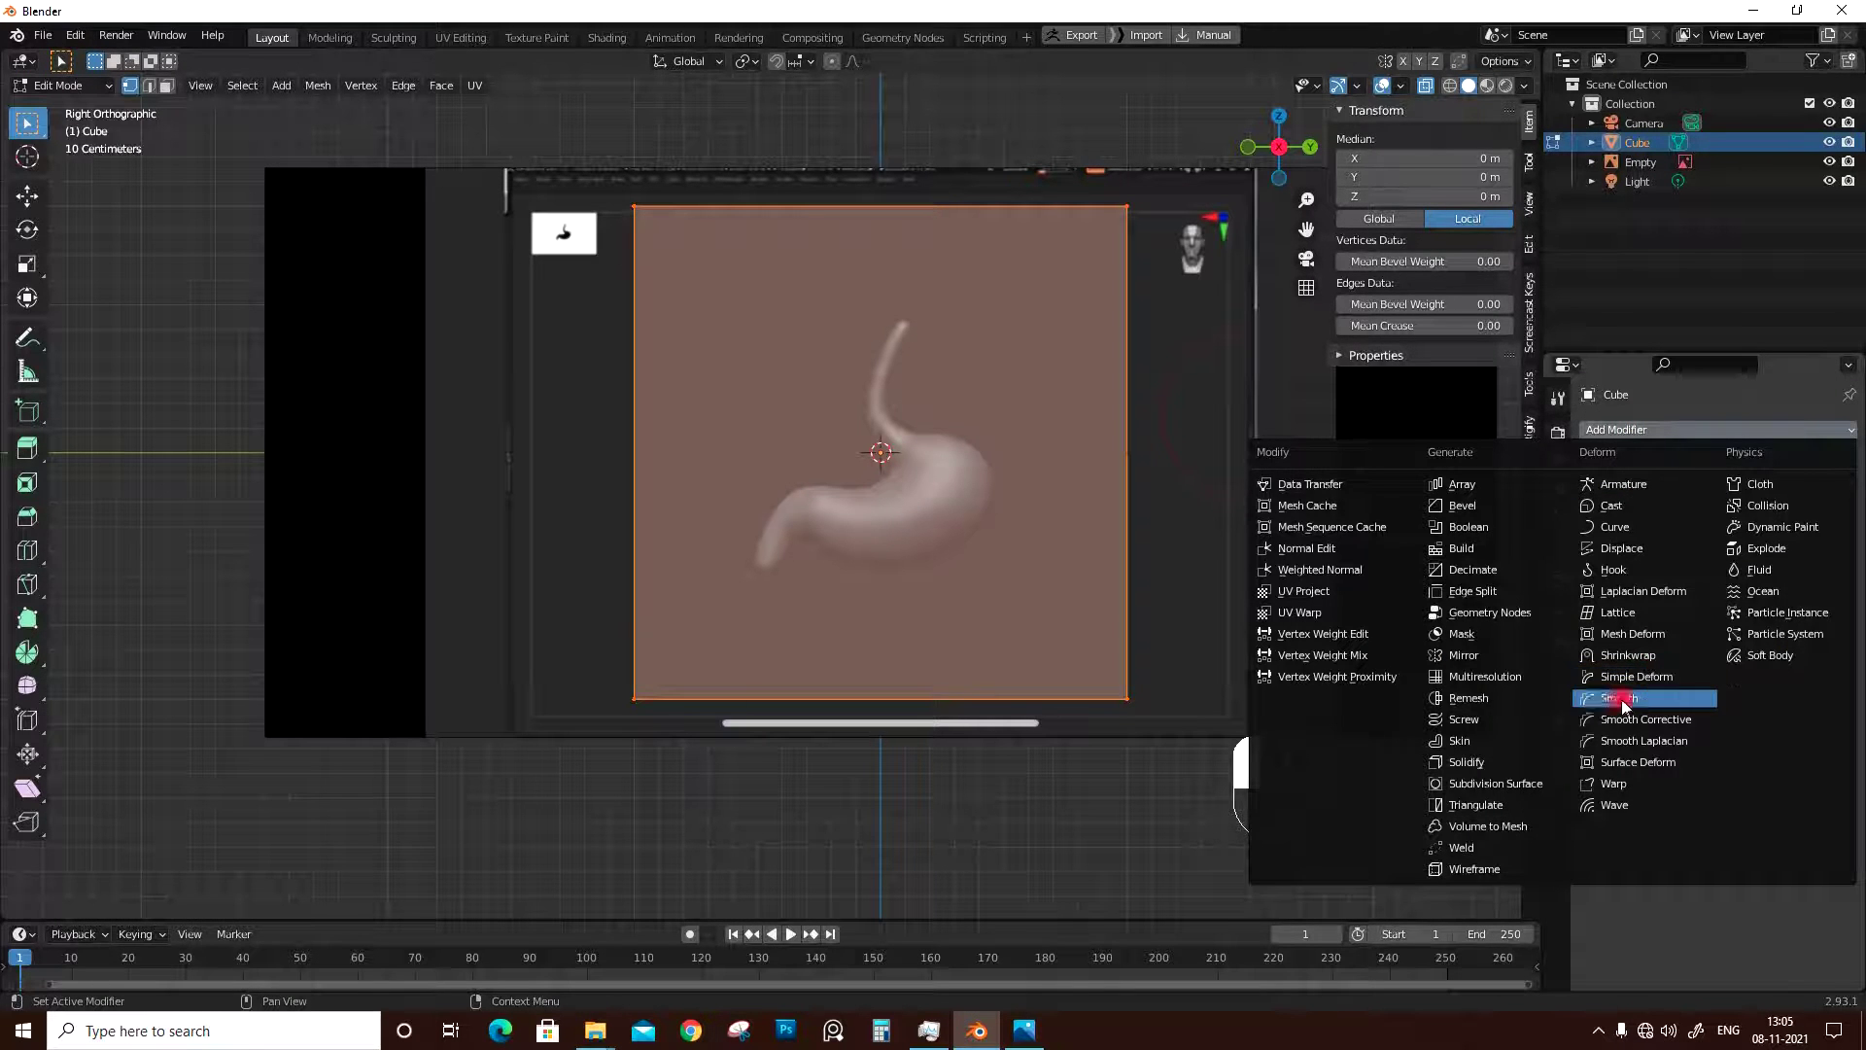
pyautogui.click(1512, 790)
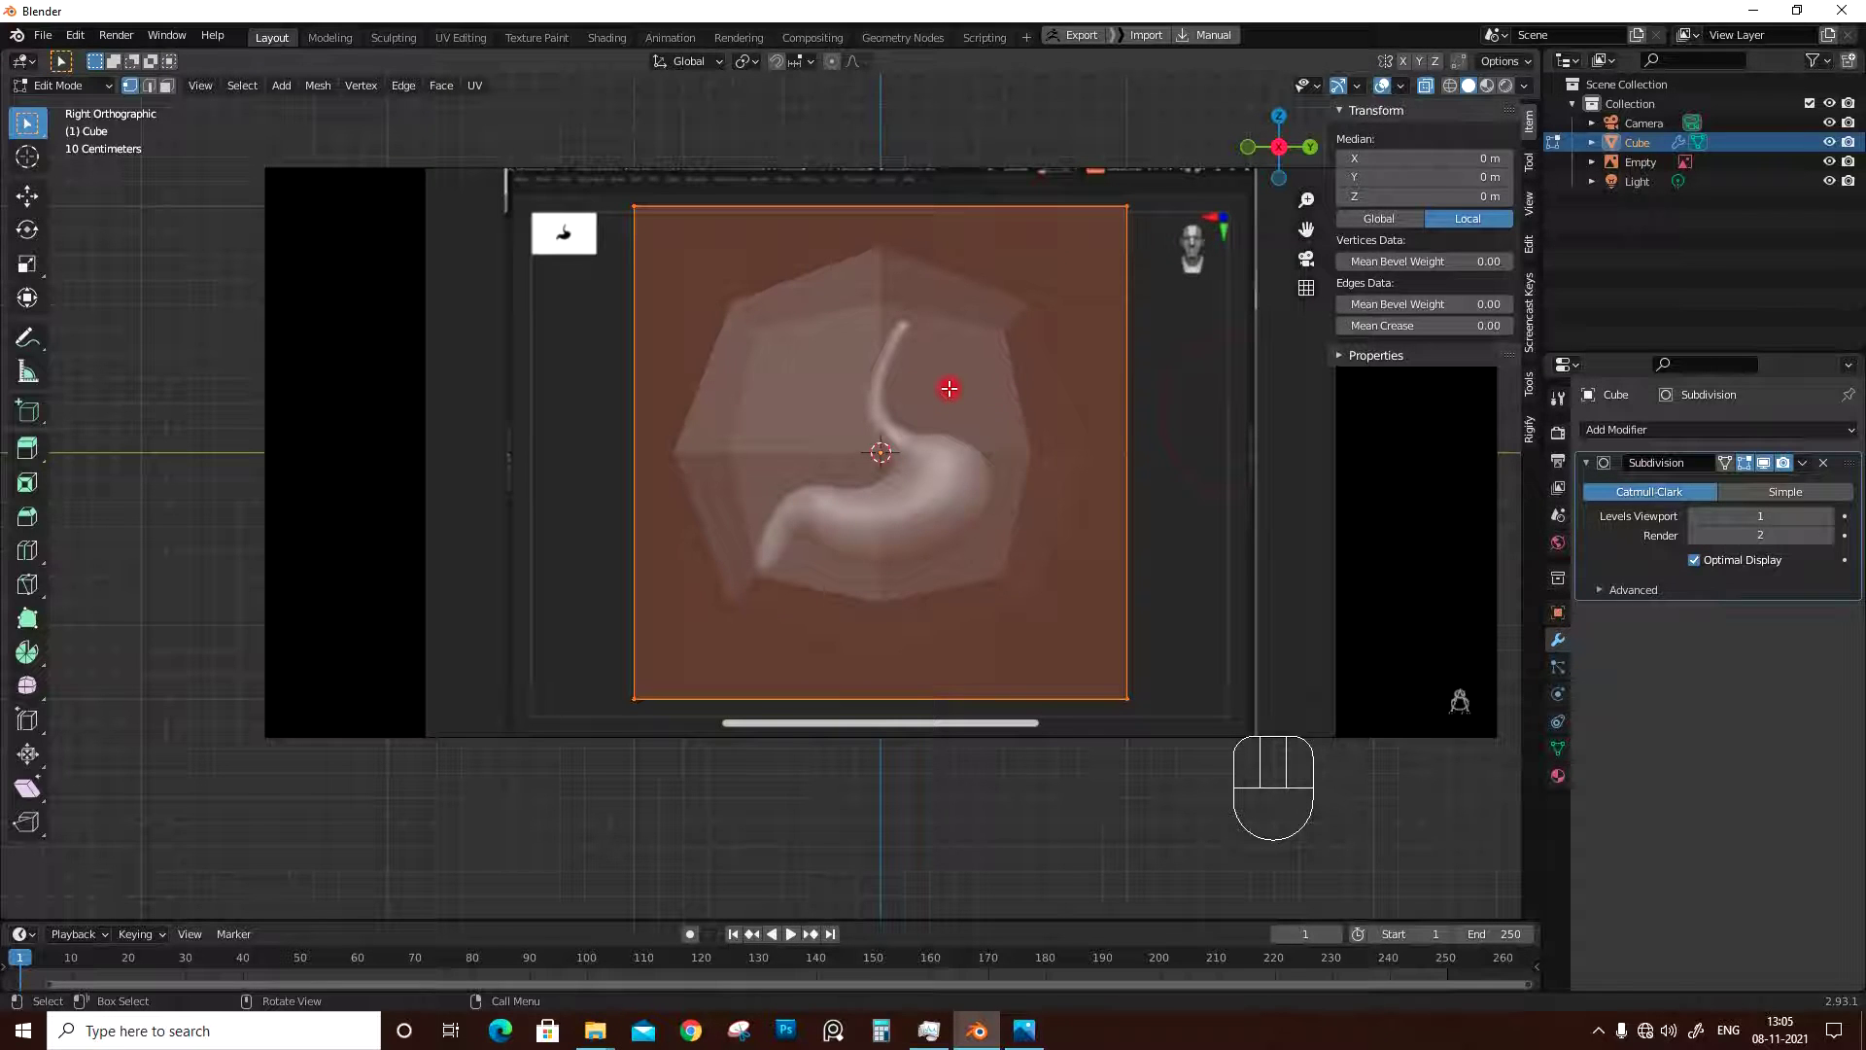
pyautogui.click(1827, 520)
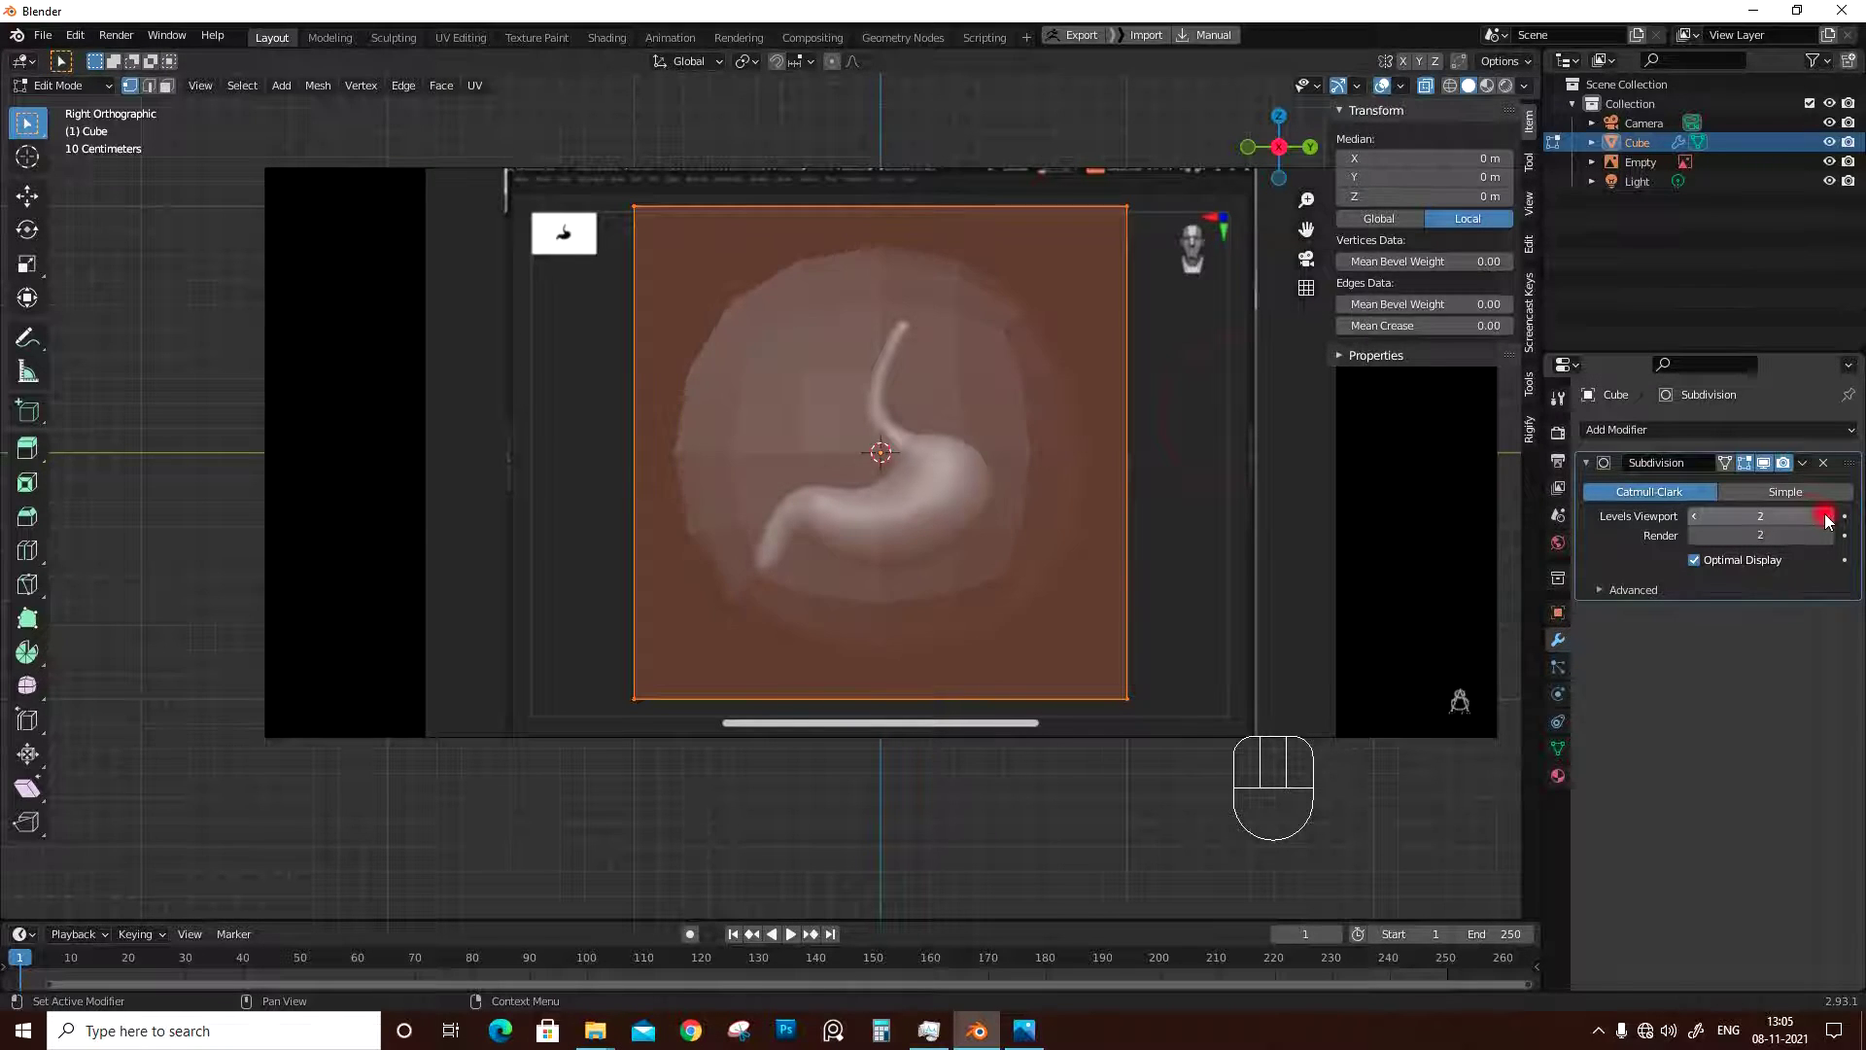
pyautogui.click(1826, 520)
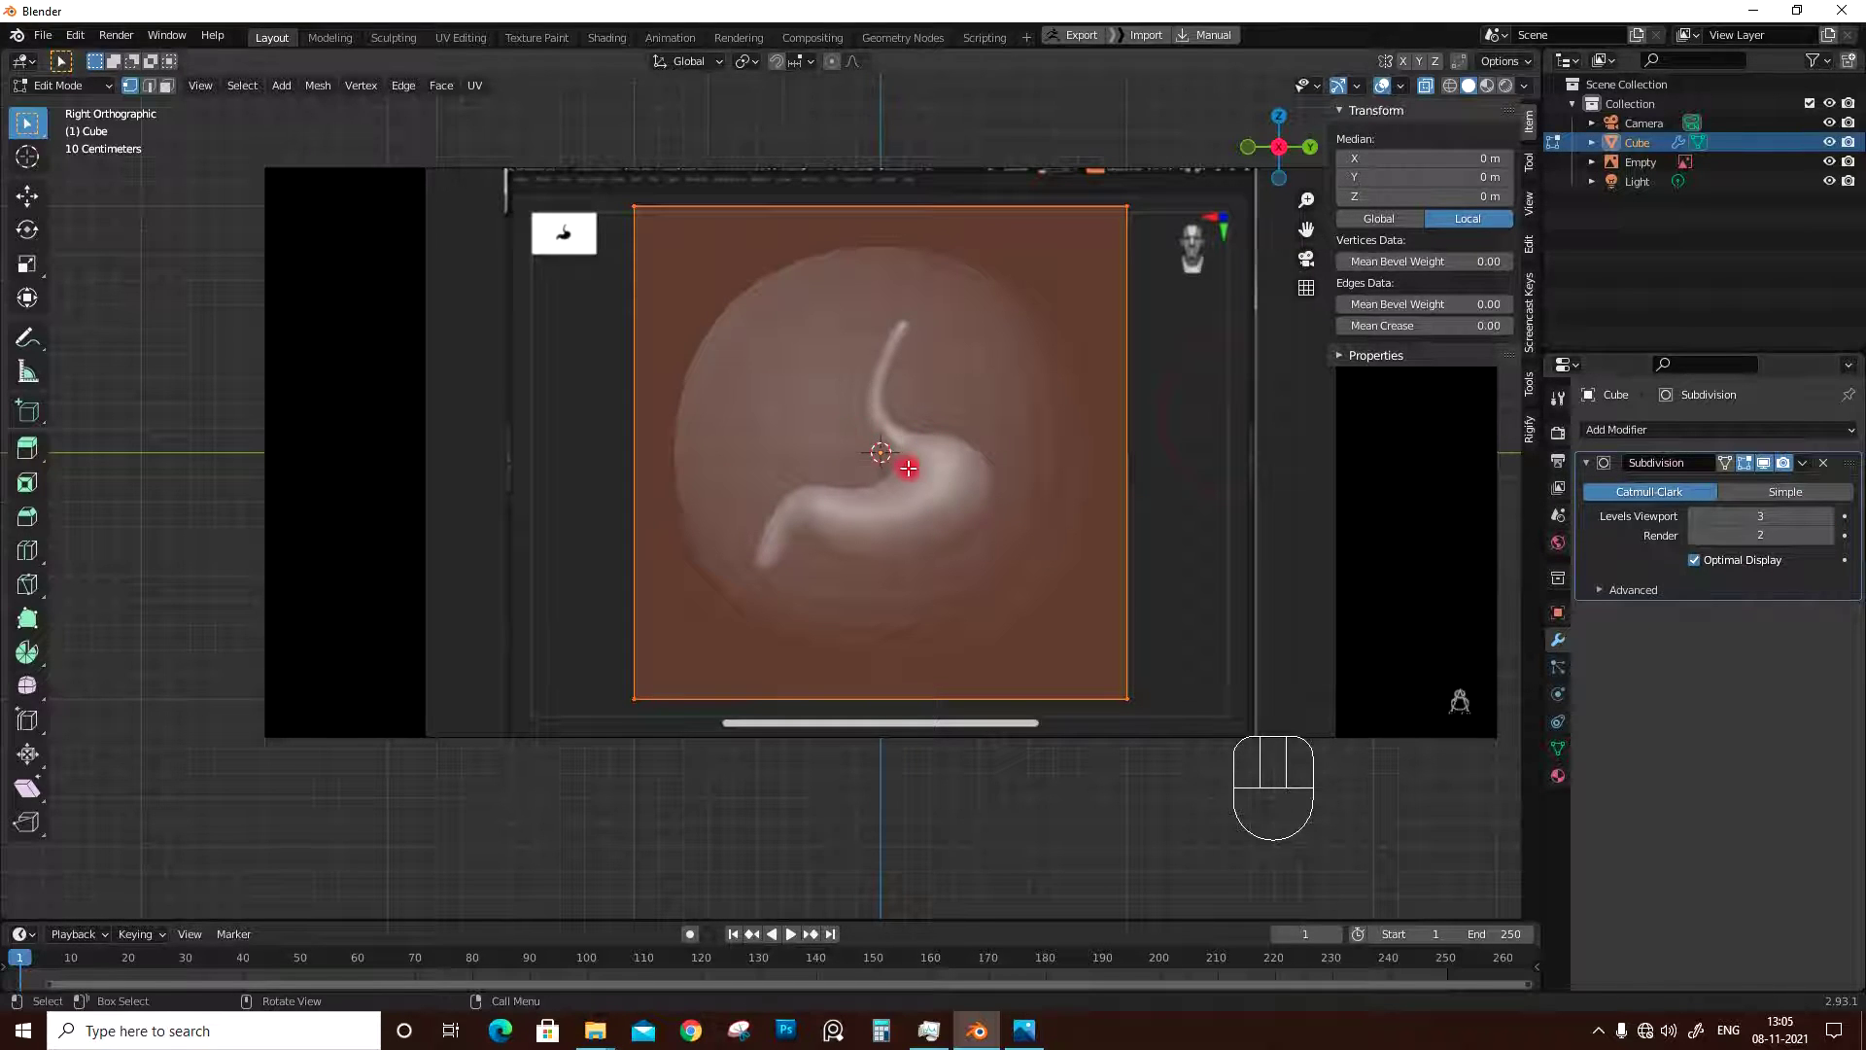
# Scale the whole cube mesh down uniformly to about 0.26 of its size
pyautogui.press('s')
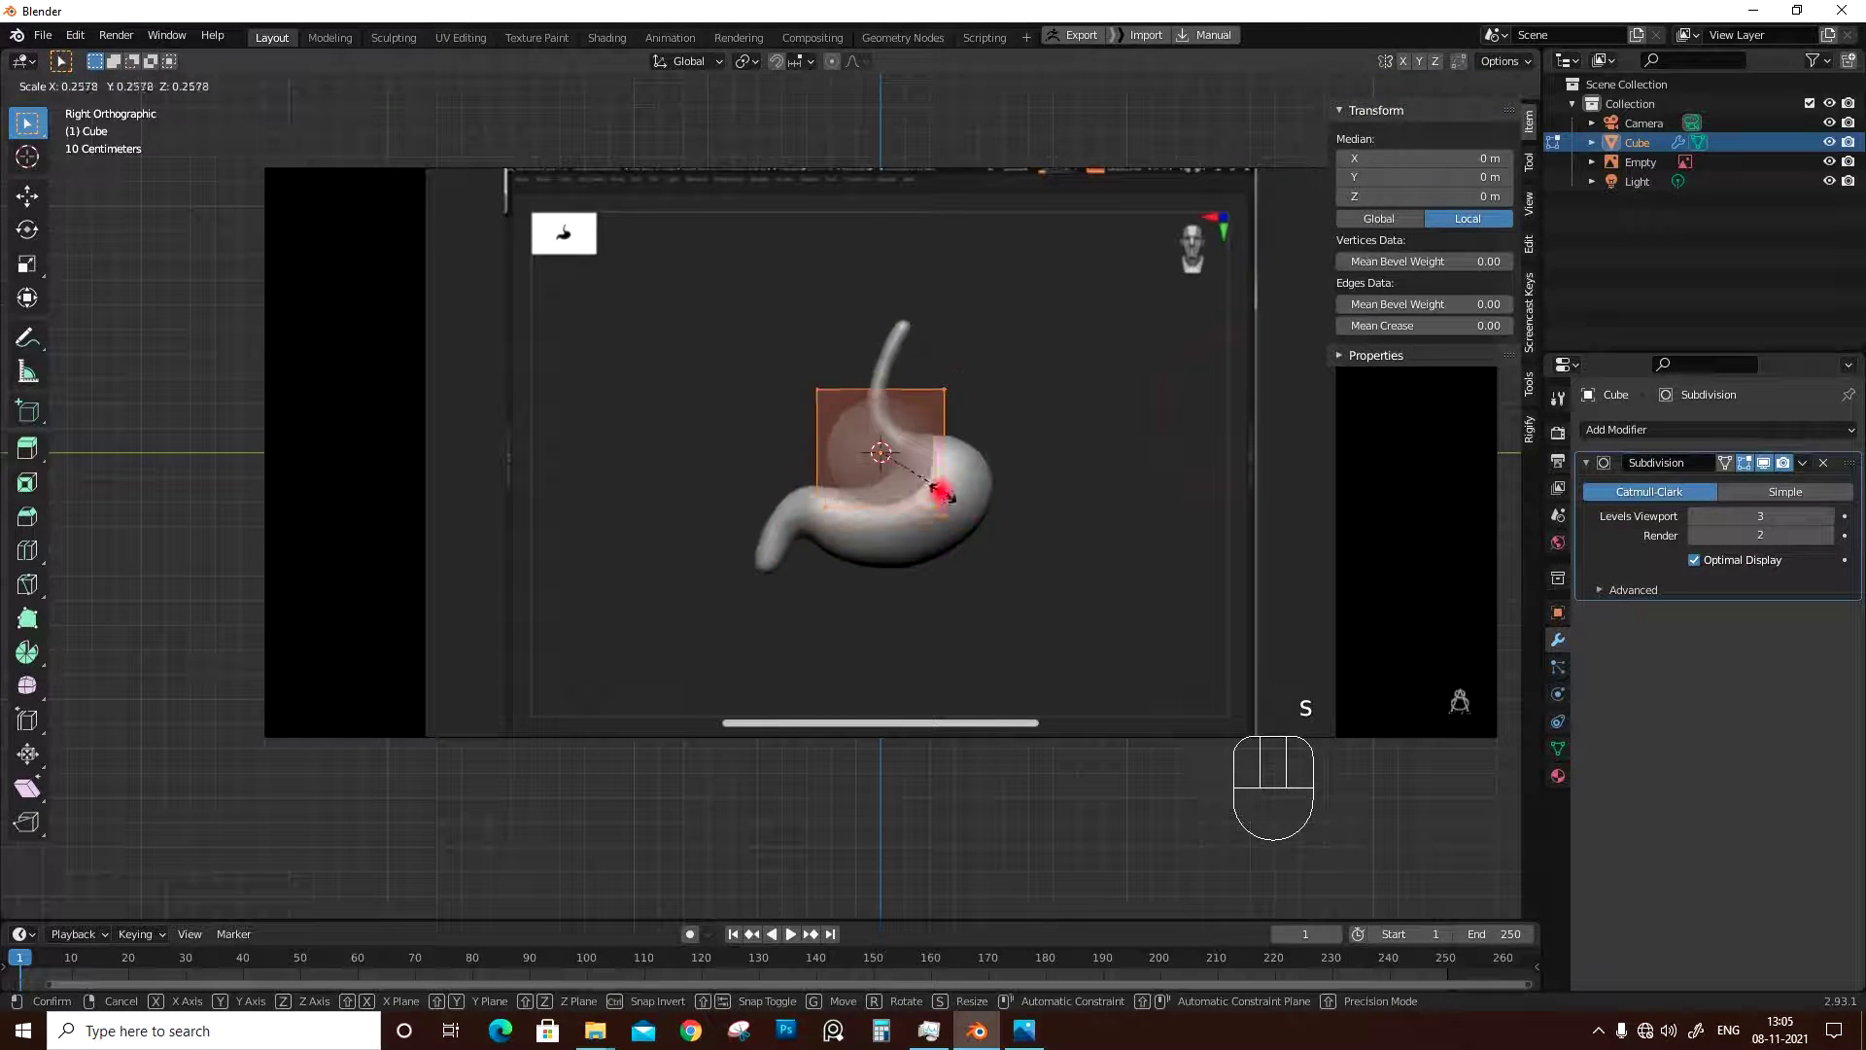
pyautogui.click(939, 494)
pyautogui.scroll(1, 908, 541)
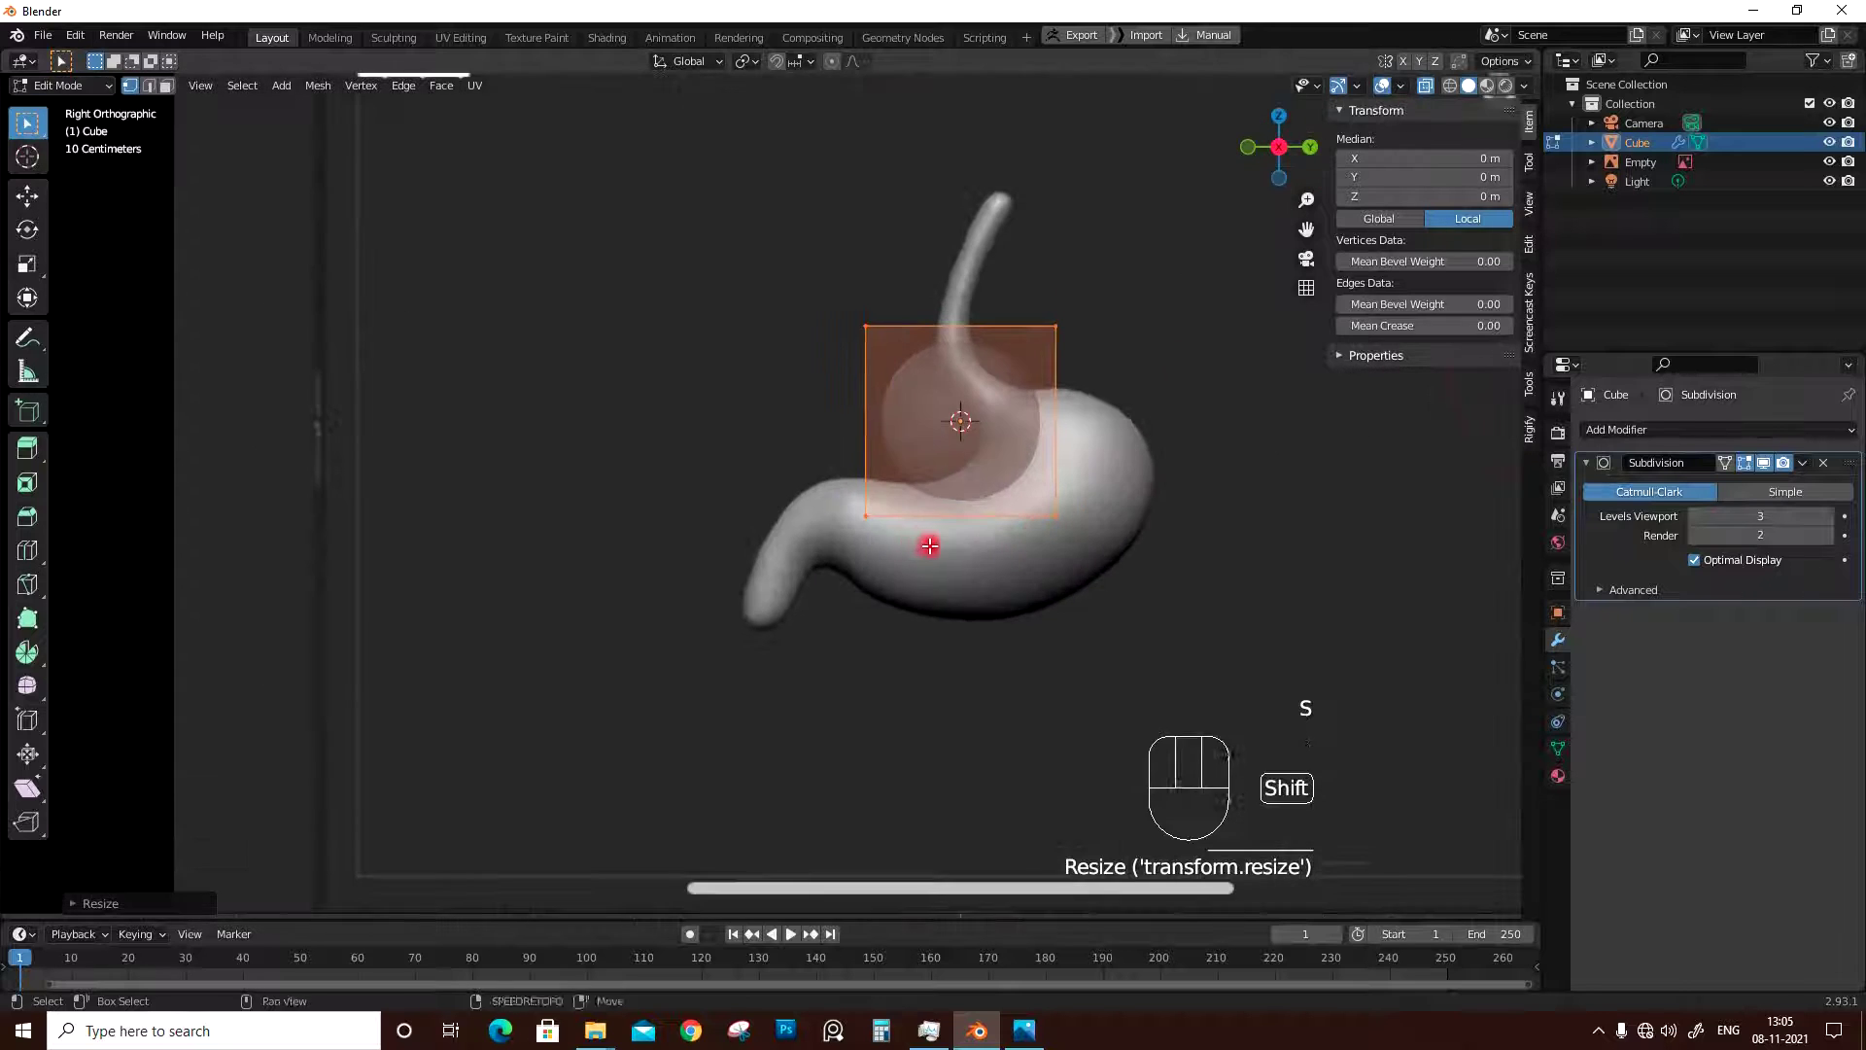
pyautogui.keyDown('shift'); pyautogui.moveTo(929, 541); pyautogui.dragTo(883, 526, button='middle'); pyautogui.keyUp('shift')
# Move the cube mesh over the rounded upper part of the stomach and rotate it about -46° in the right view
pyautogui.press('g')
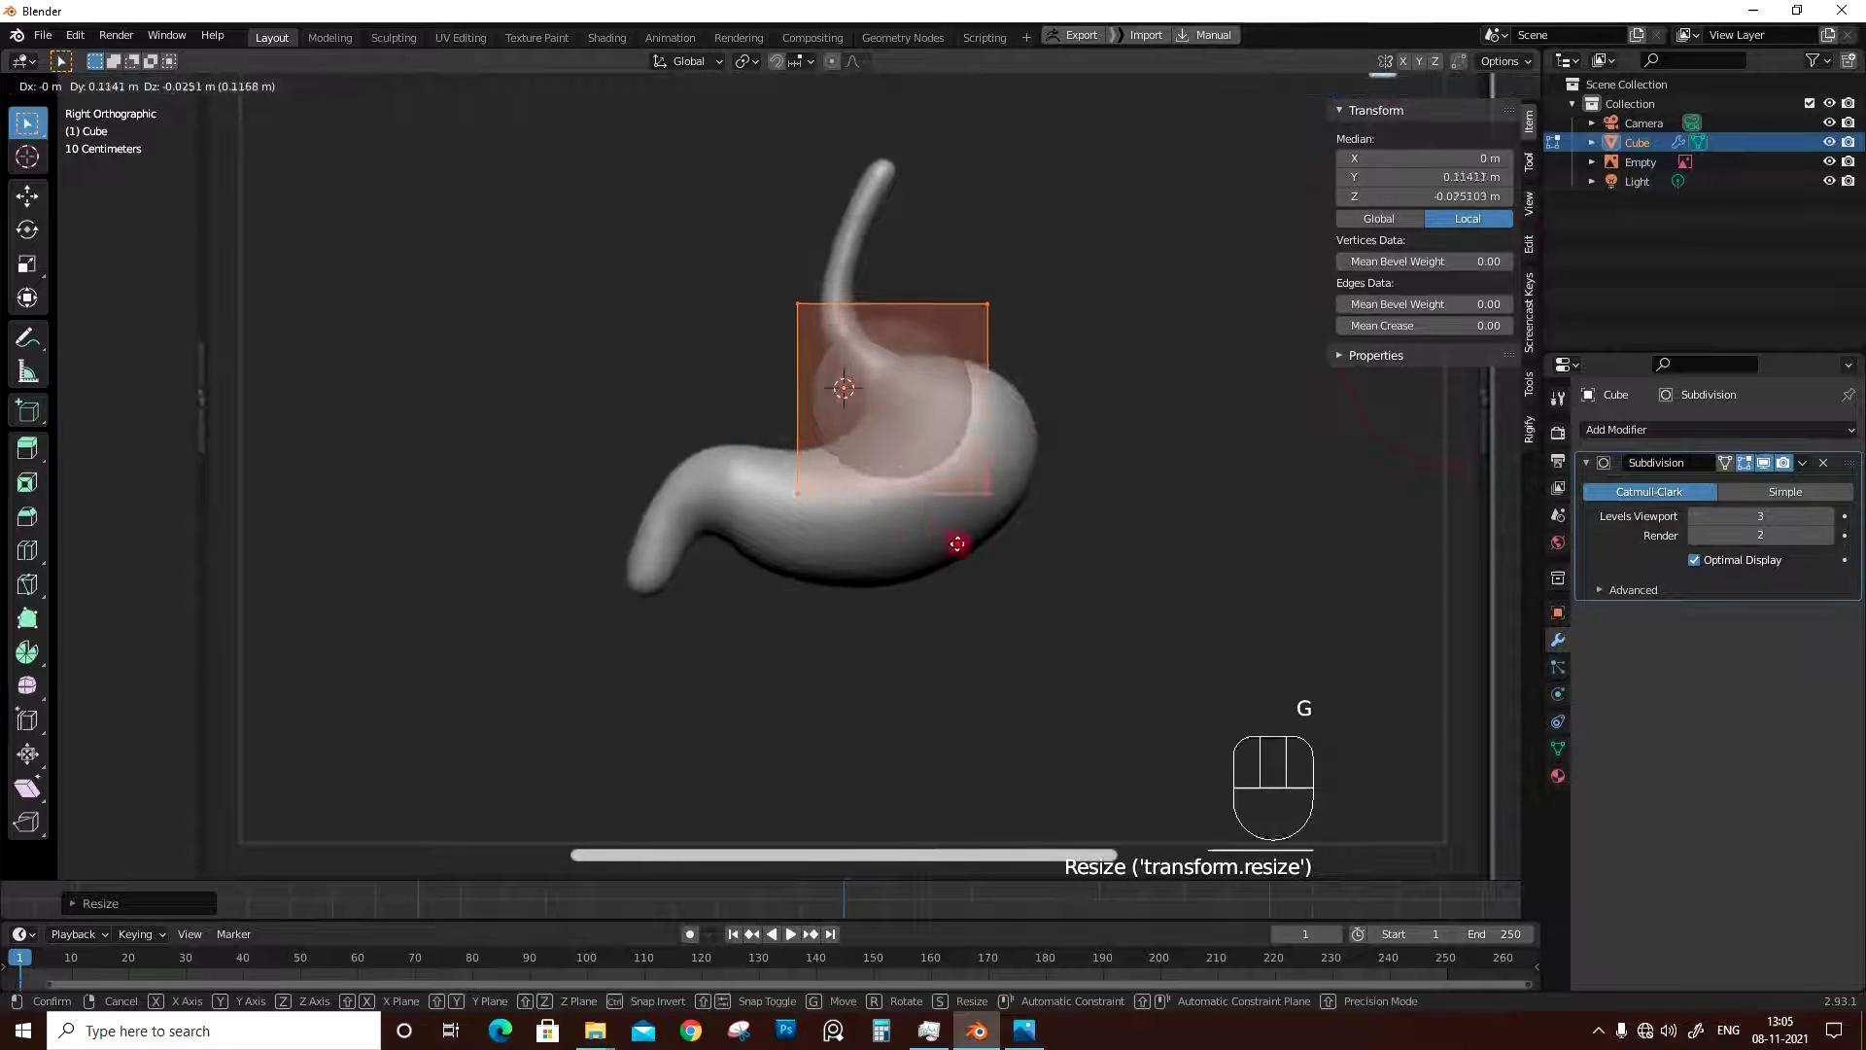
pyautogui.click(992, 567)
pyautogui.scroll(2, 979, 514)
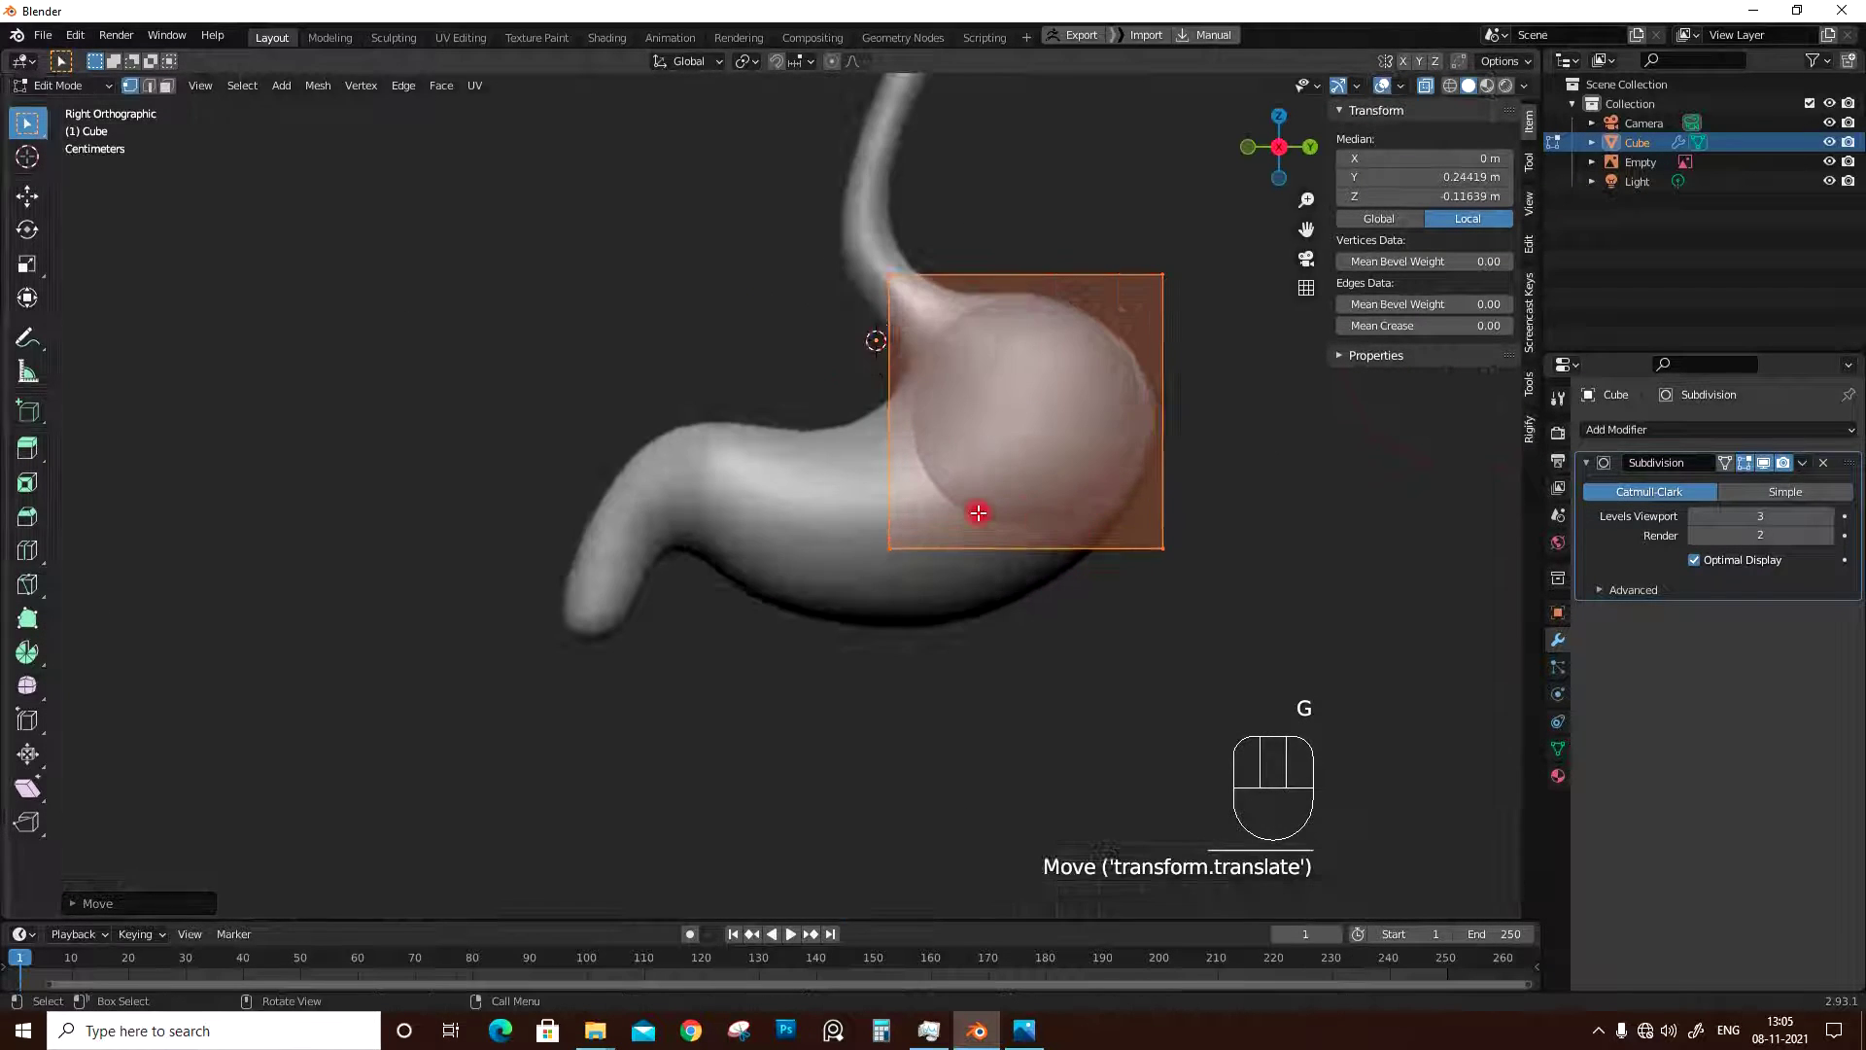
pyautogui.keyDown('shift'); pyautogui.moveTo(983, 512); pyautogui.dragTo(924, 512, button='middle'); pyautogui.keyUp('shift')
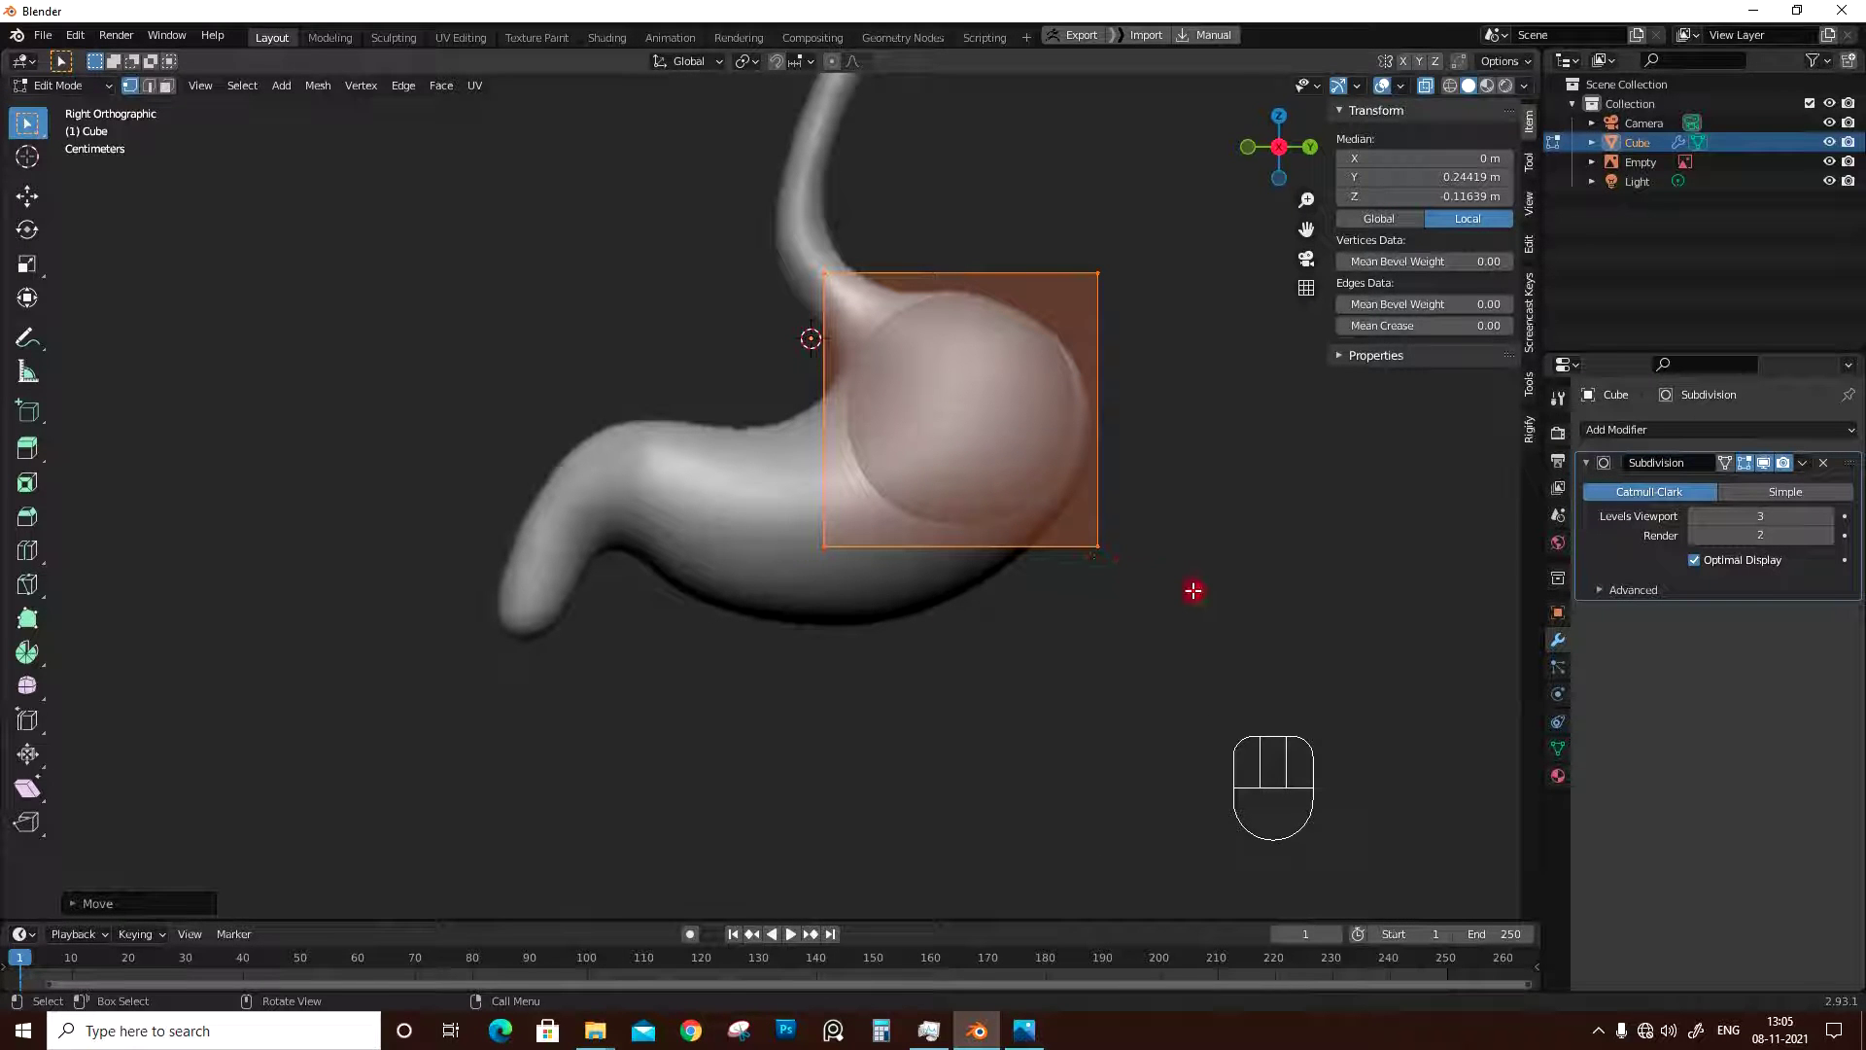
pyautogui.press('r')
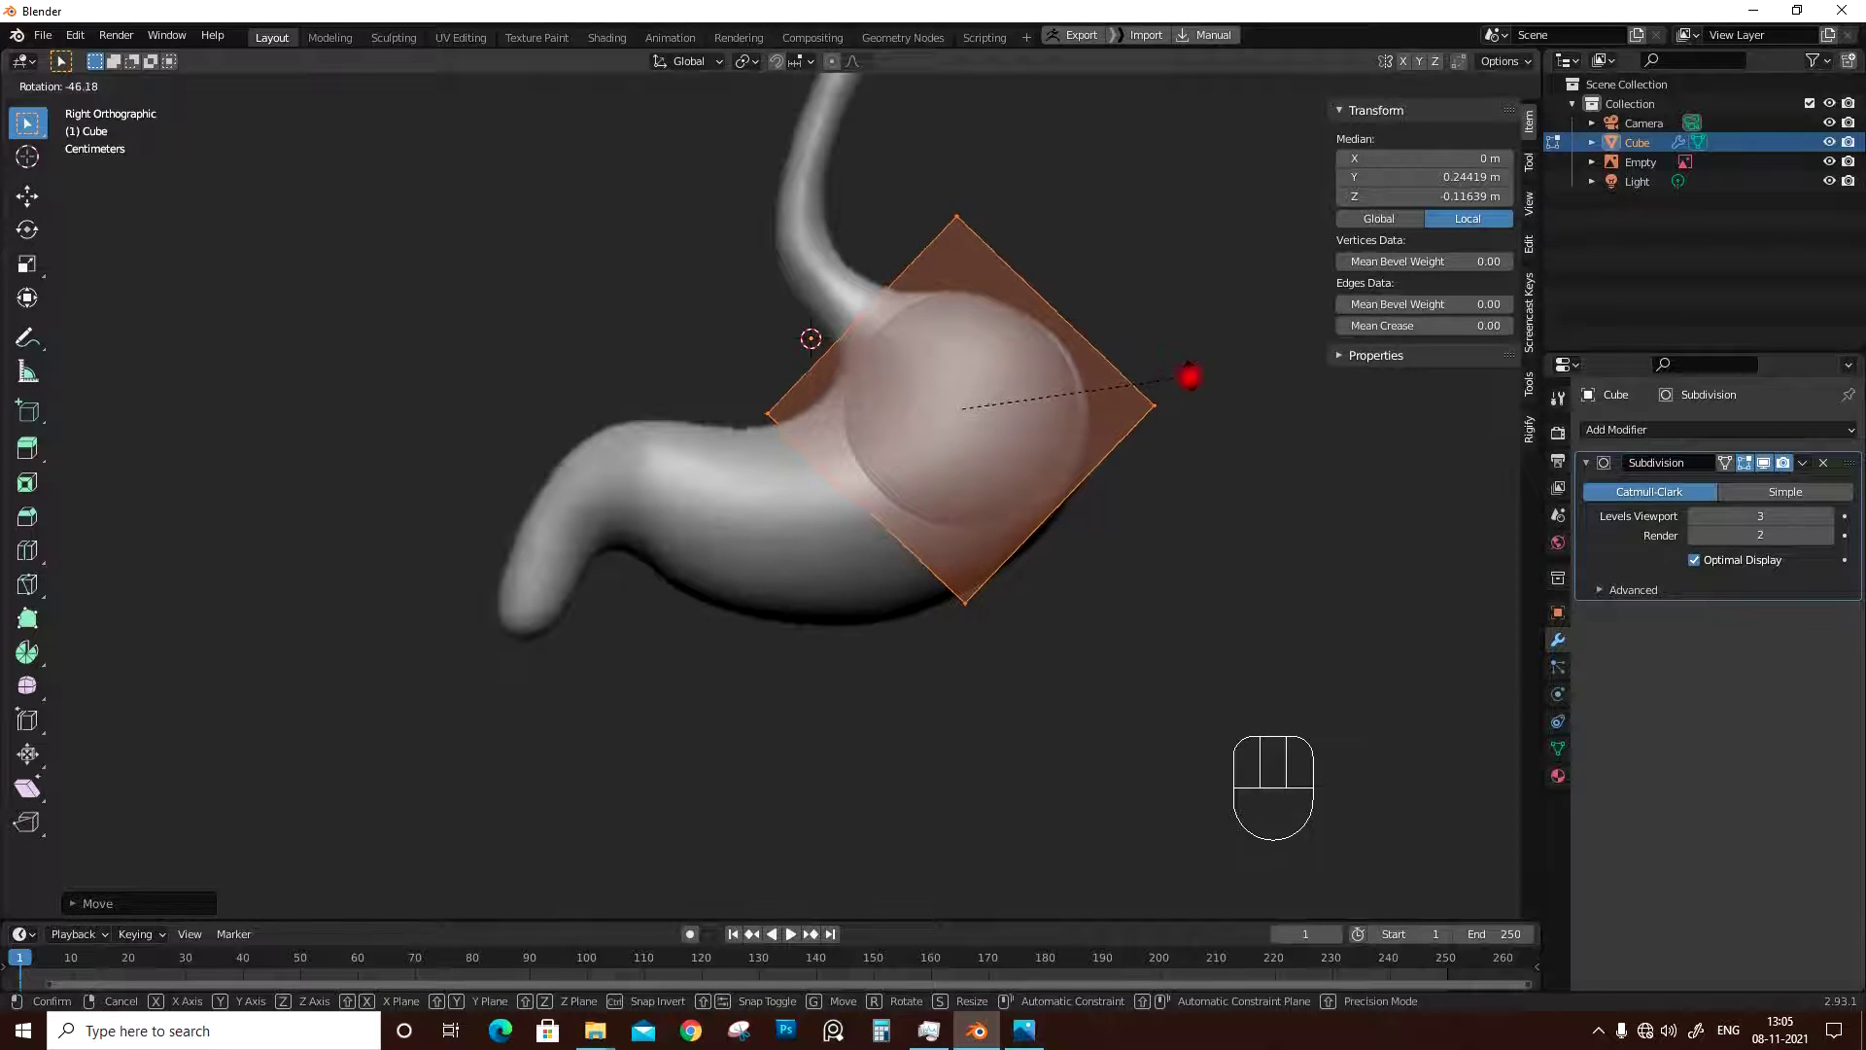
pyautogui.click(1187, 379)
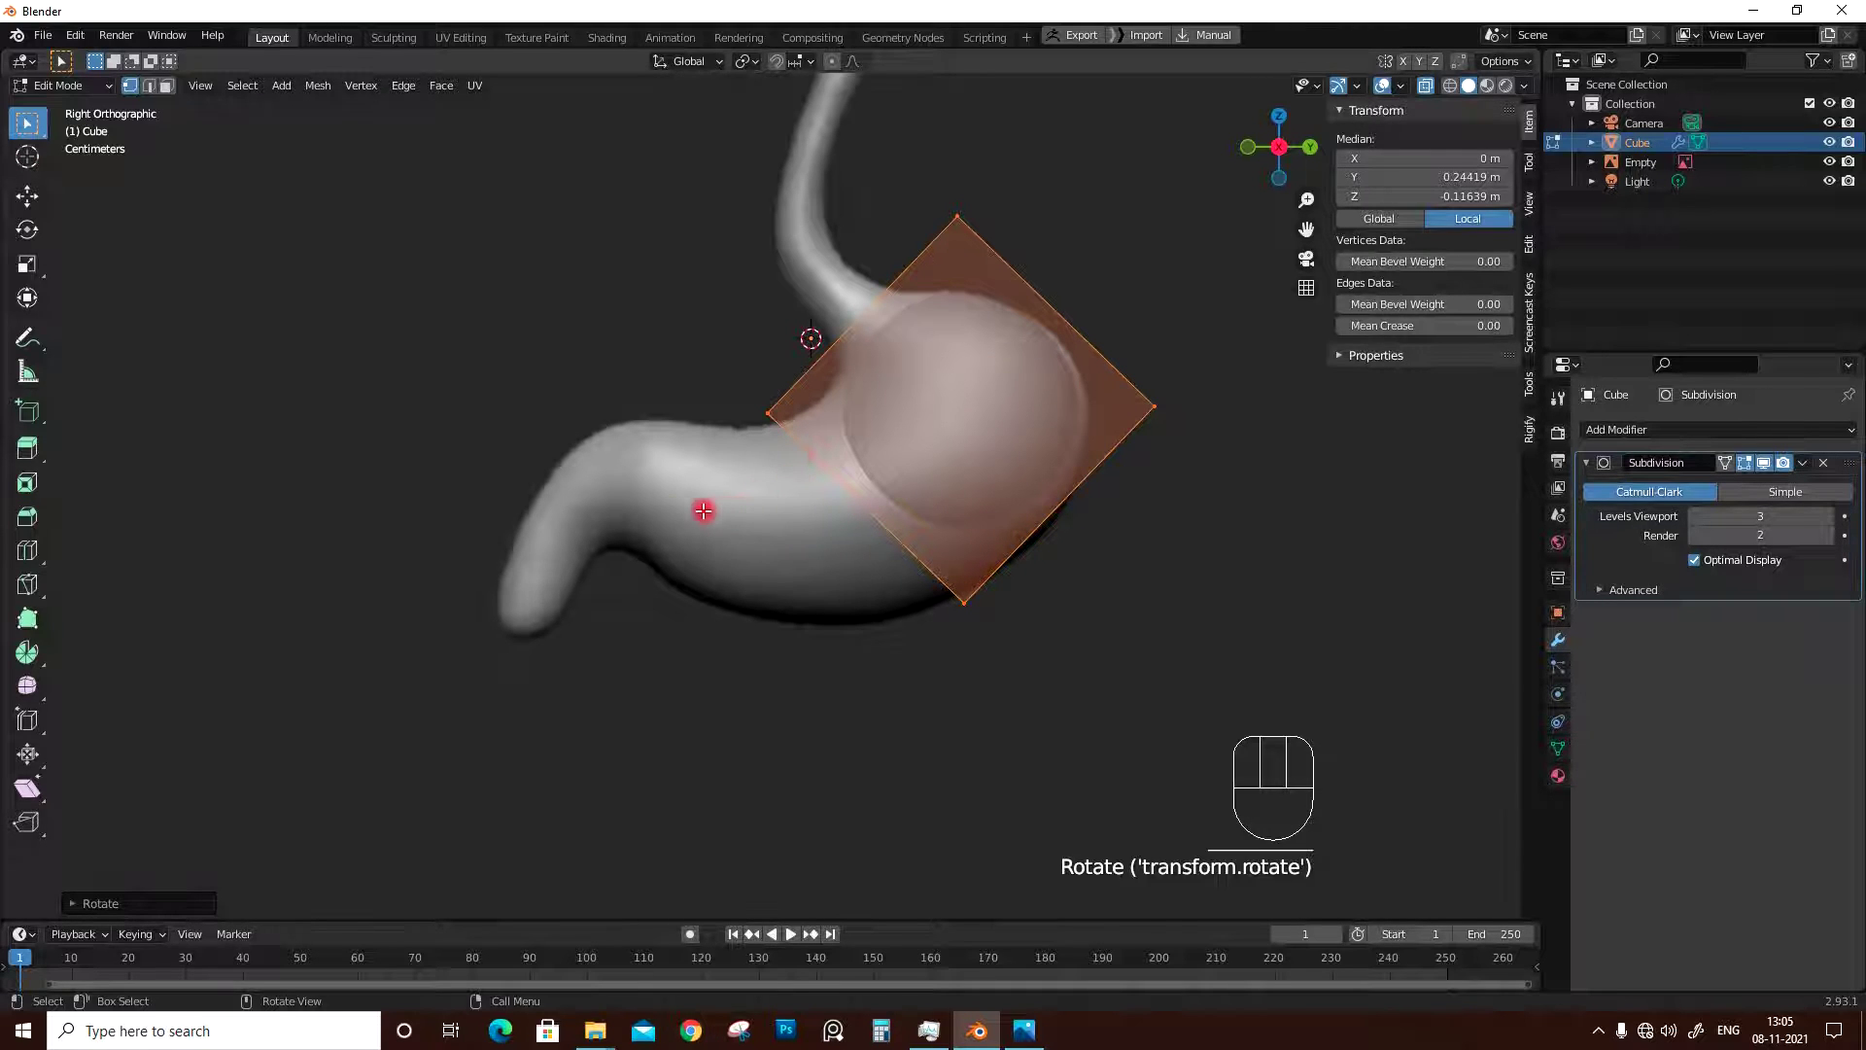
# Select the four vertices of the cube face pointing towards the stomach's lower body and extrude them about 0.04 m in right orthographic view
pyautogui.moveTo(836, 517); pyautogui.dragTo(879, 505, button='middle')
pyautogui.keyDown('alt'); pyautogui.click(928, 434); pyautogui.keyUp('alt')
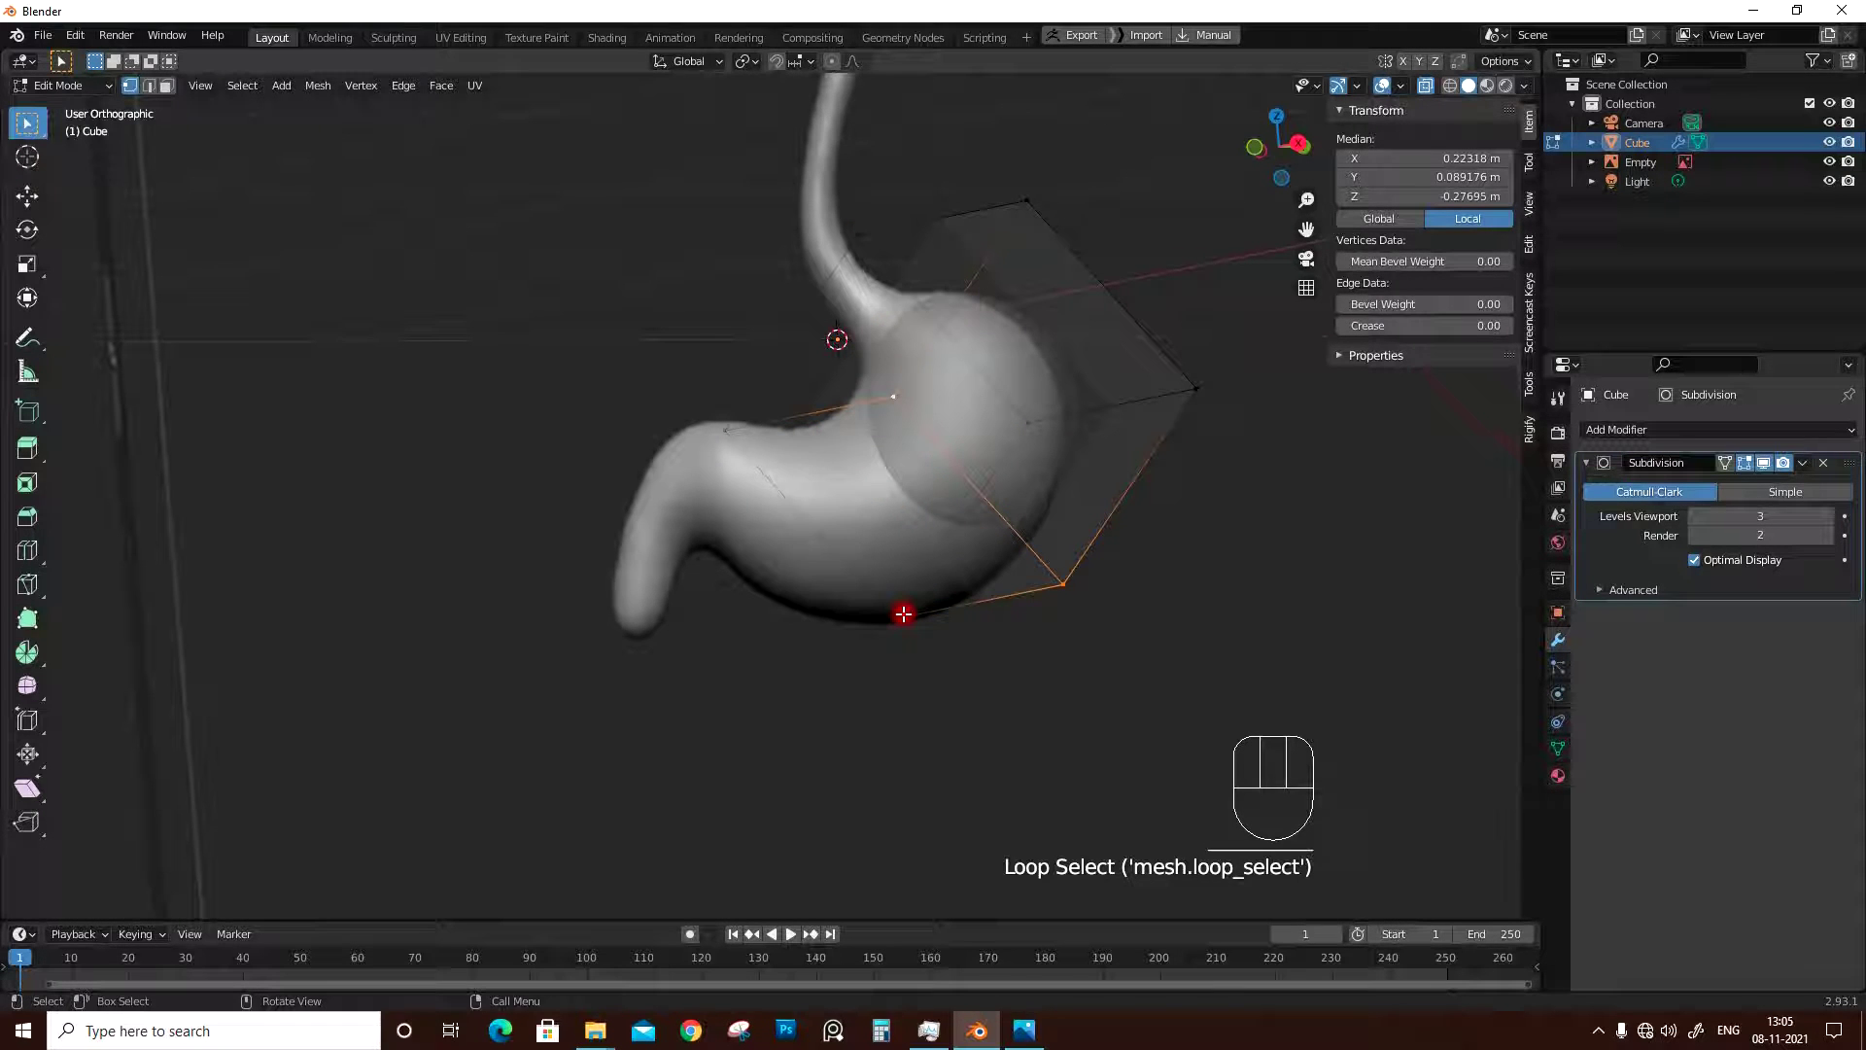
pyautogui.keyDown('alt'); pyautogui.click(1025, 550); pyautogui.keyUp('alt')
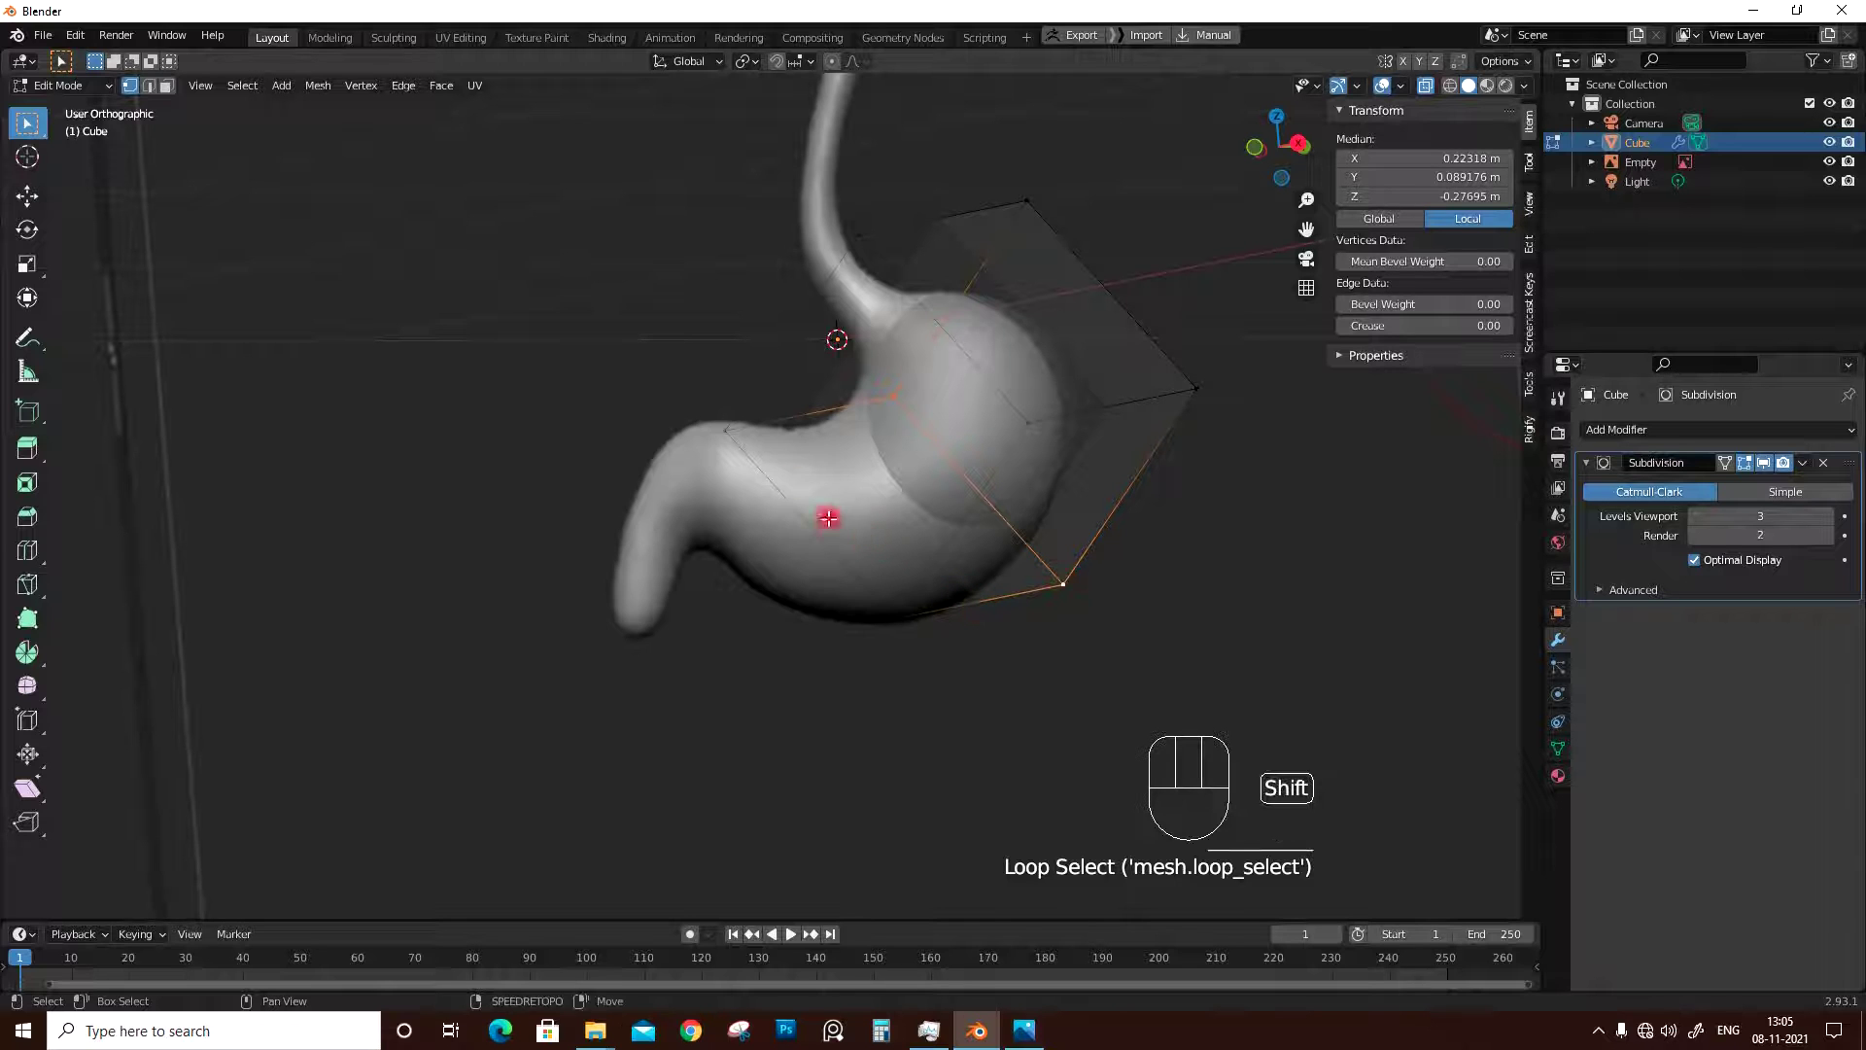
pyautogui.keyDown('shift'); pyautogui.click(729, 426); pyautogui.keyUp('shift')
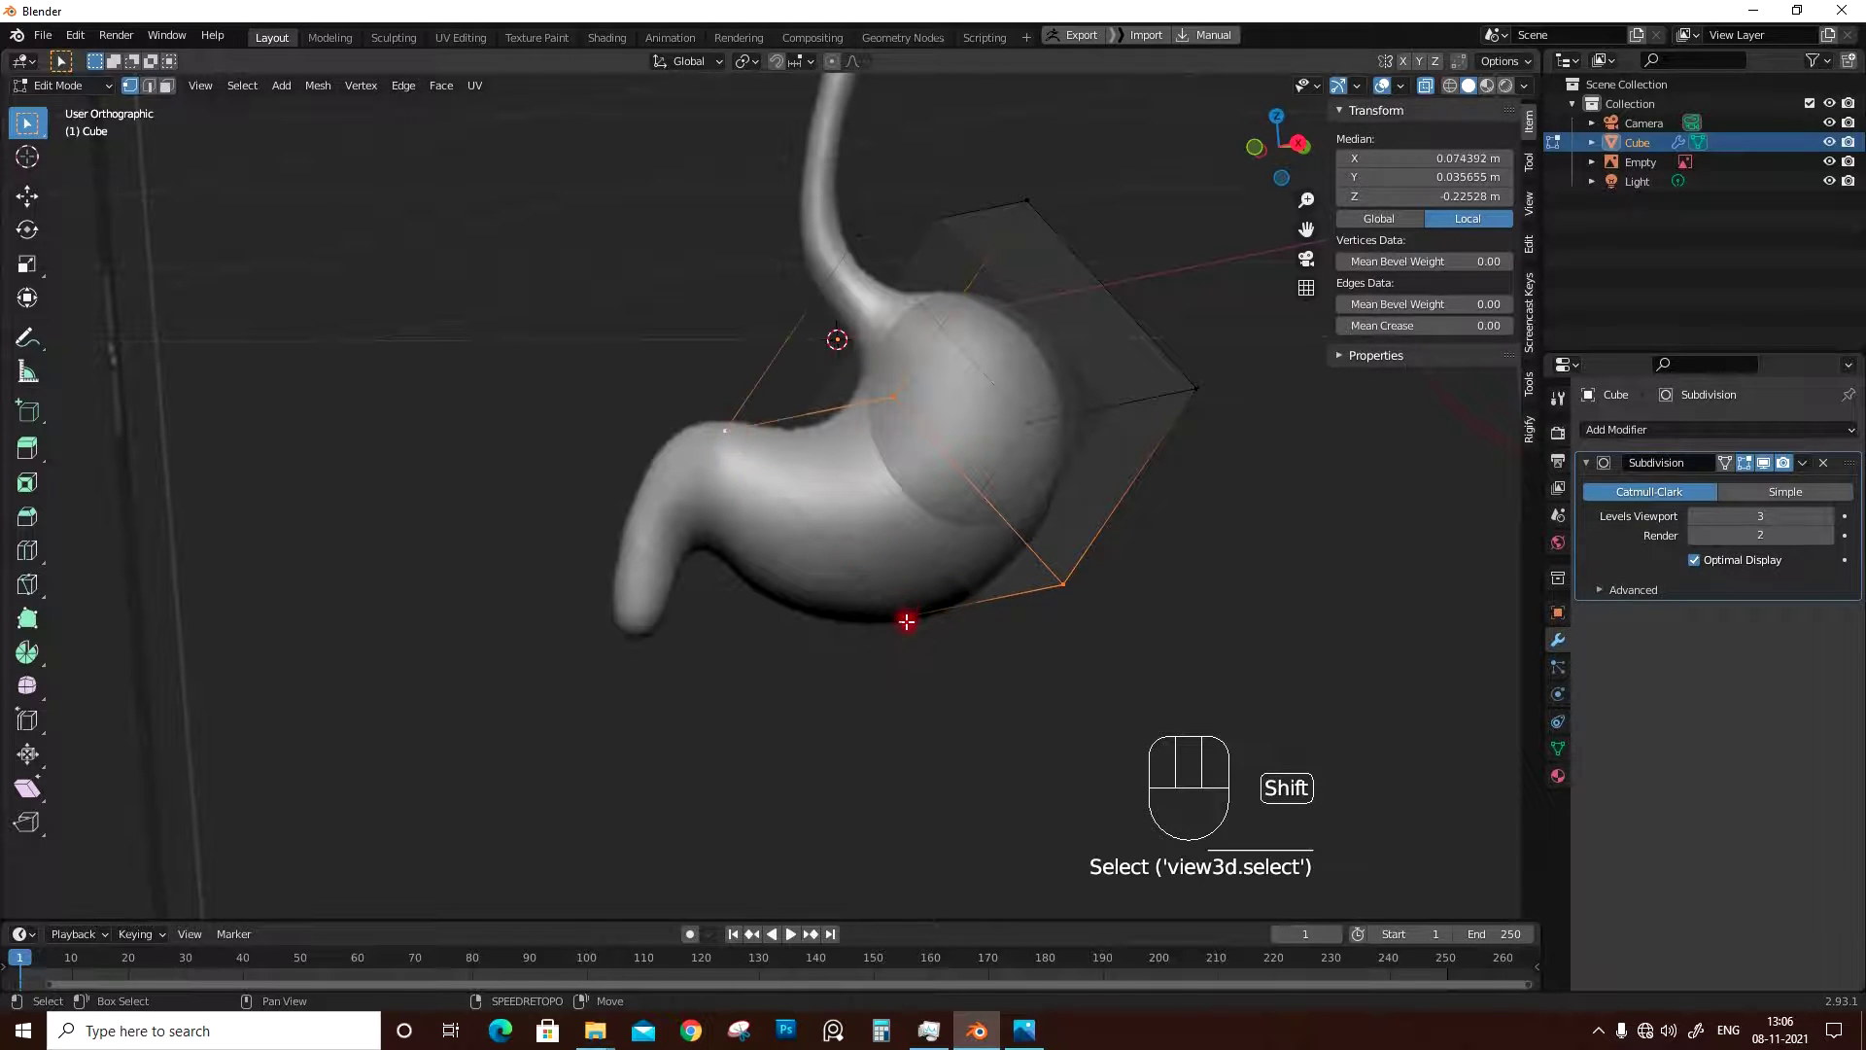
pyautogui.keyDown('shift'); pyautogui.click(884, 630); pyautogui.keyUp('shift')
pyautogui.moveTo(883, 633); pyautogui.dragTo(1075, 450, button='middle')
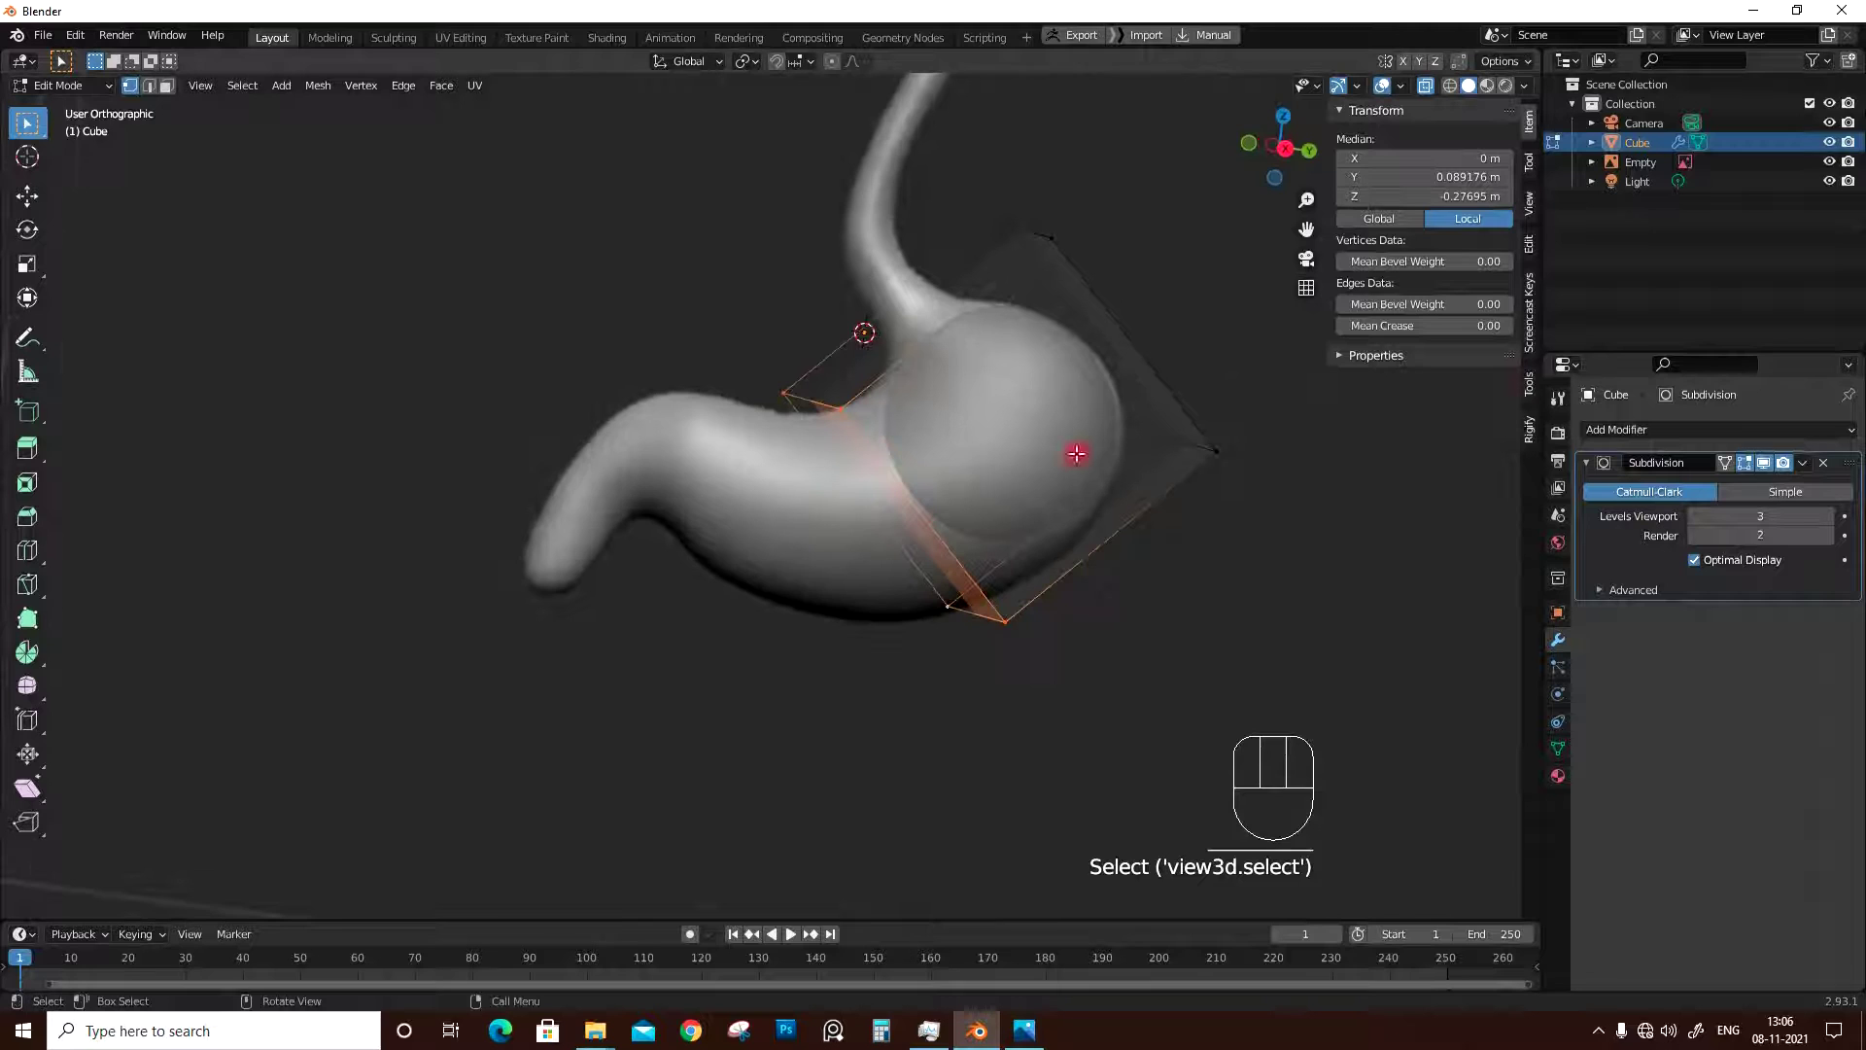
pyautogui.click(1294, 147)
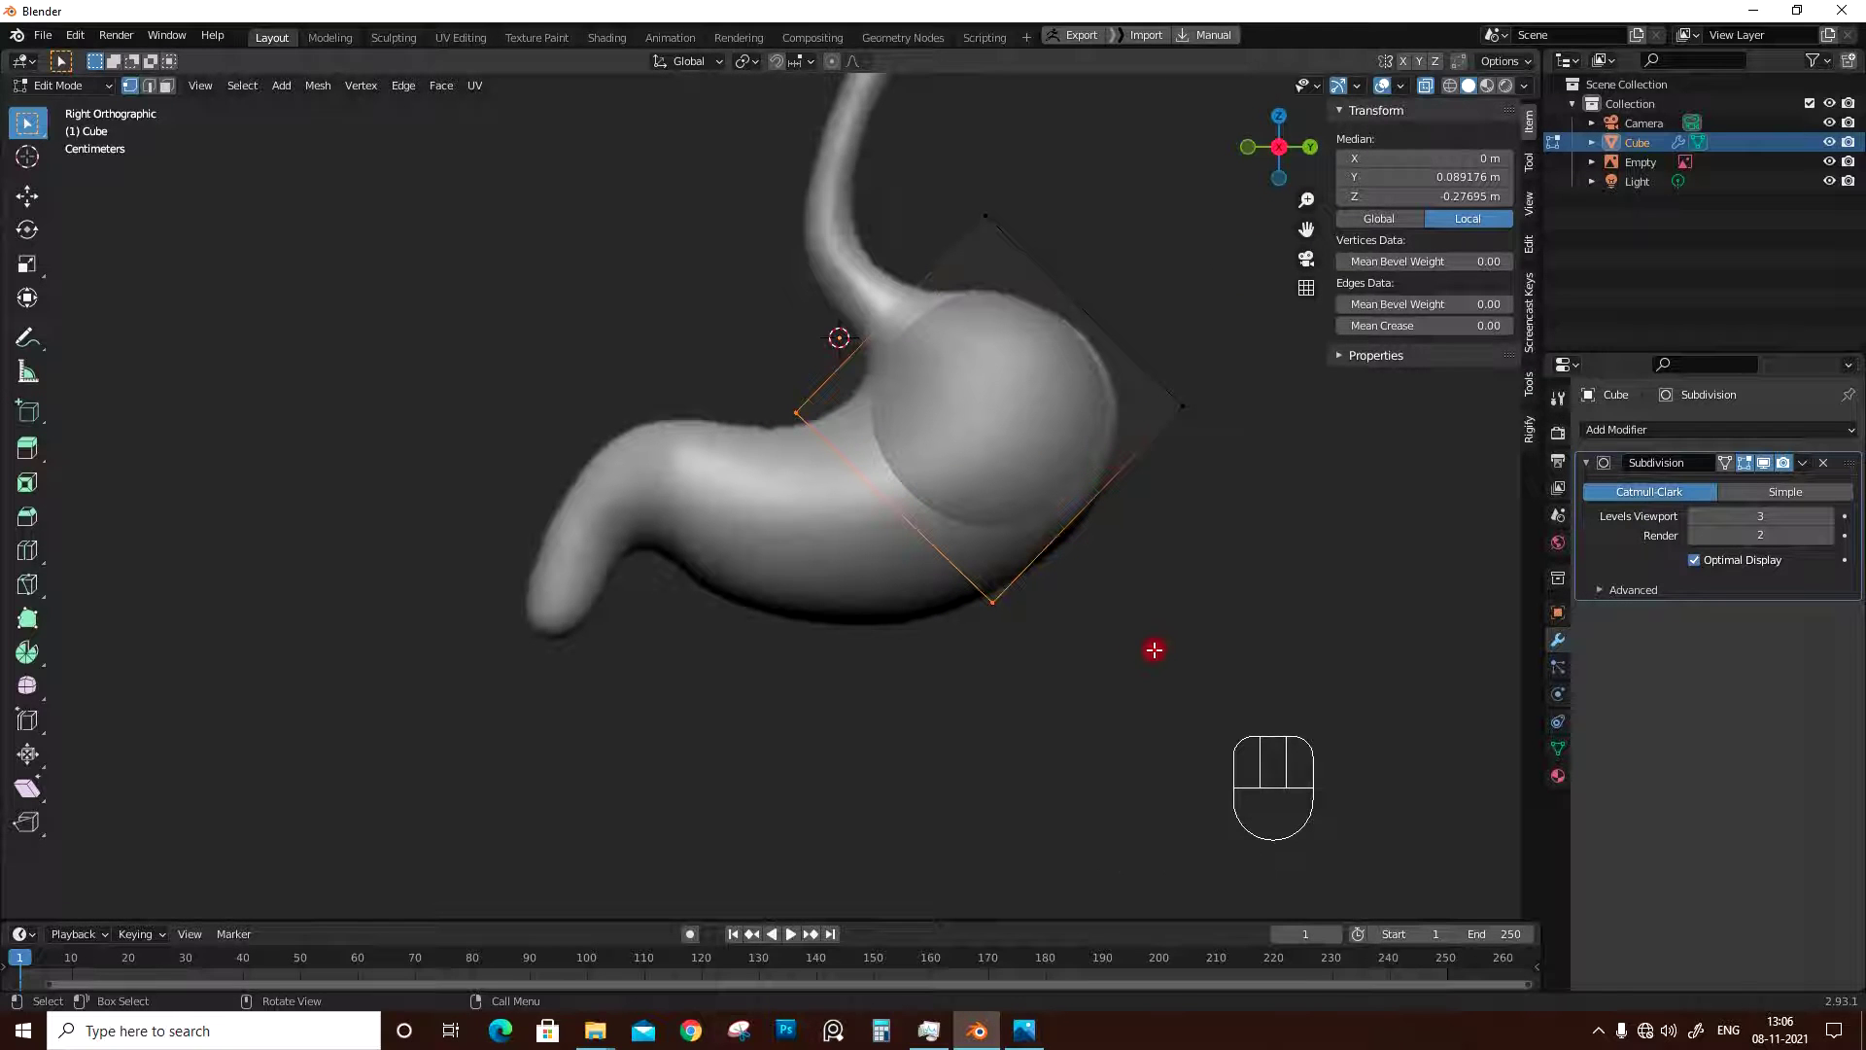
pyautogui.press('e')
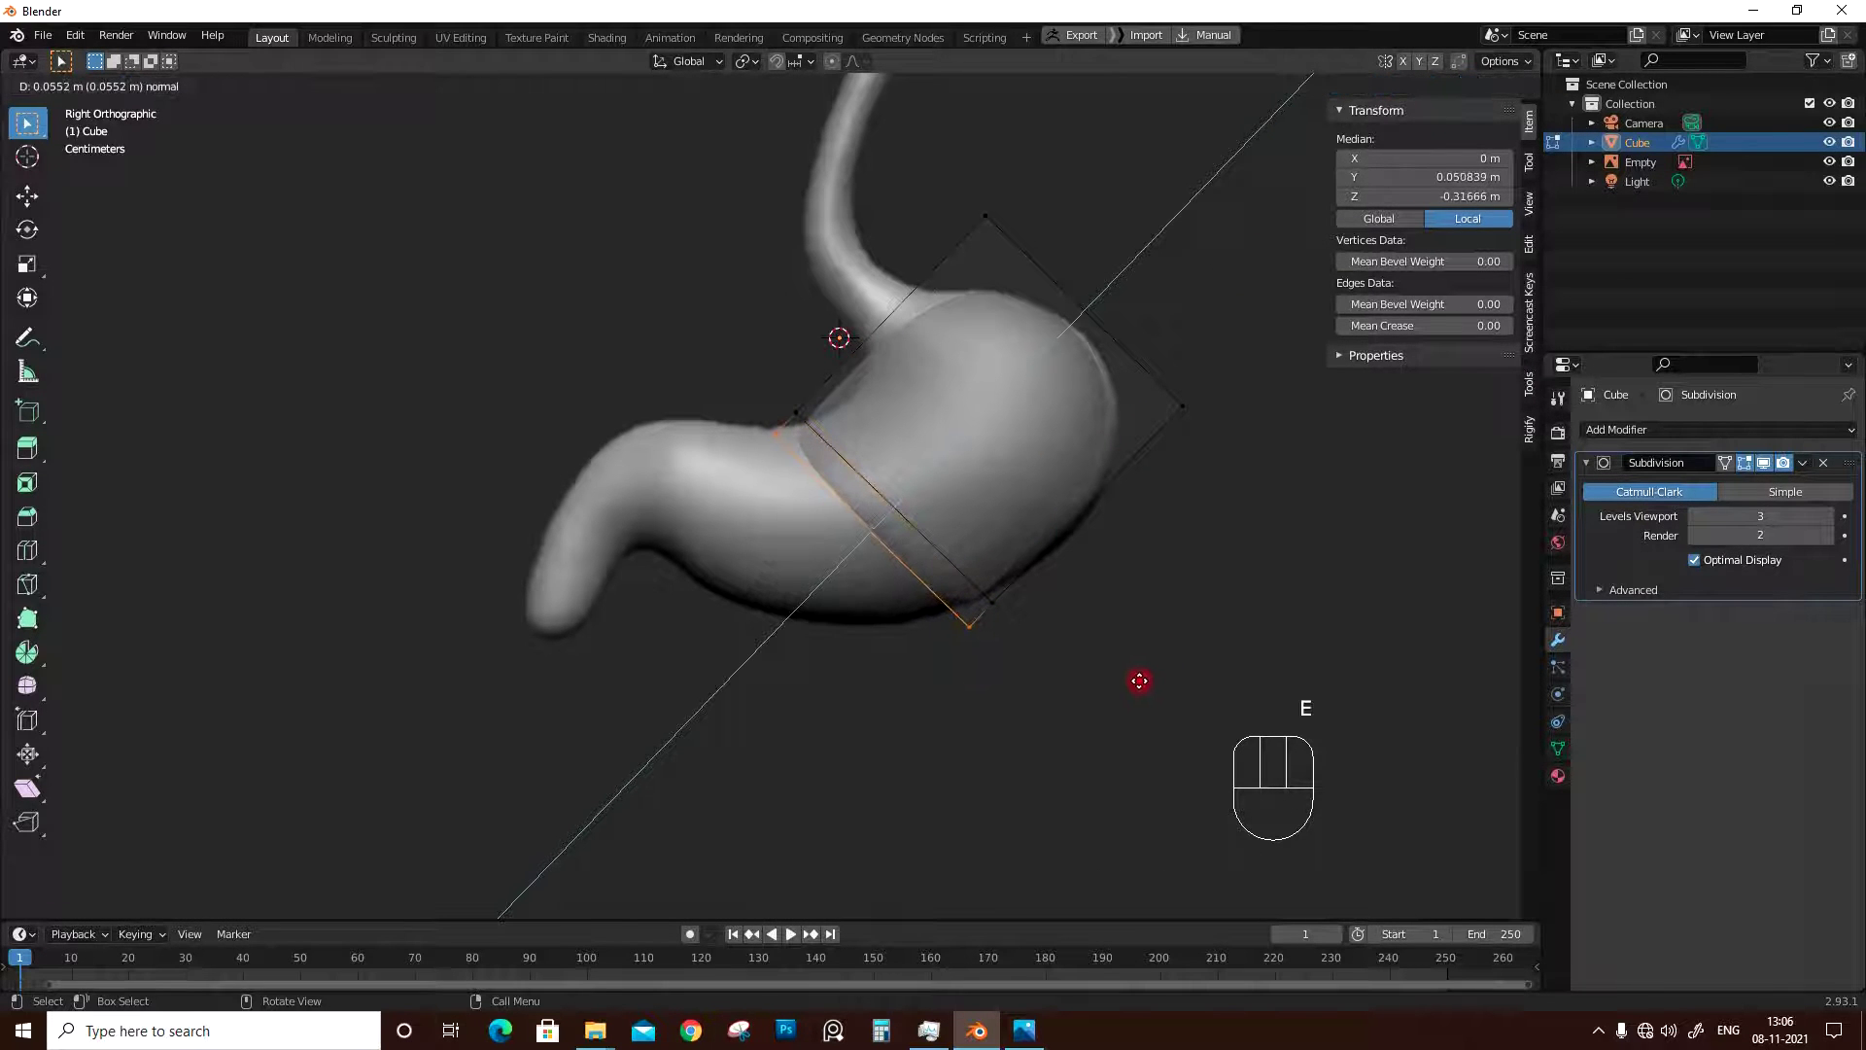
pyautogui.click(1147, 678)
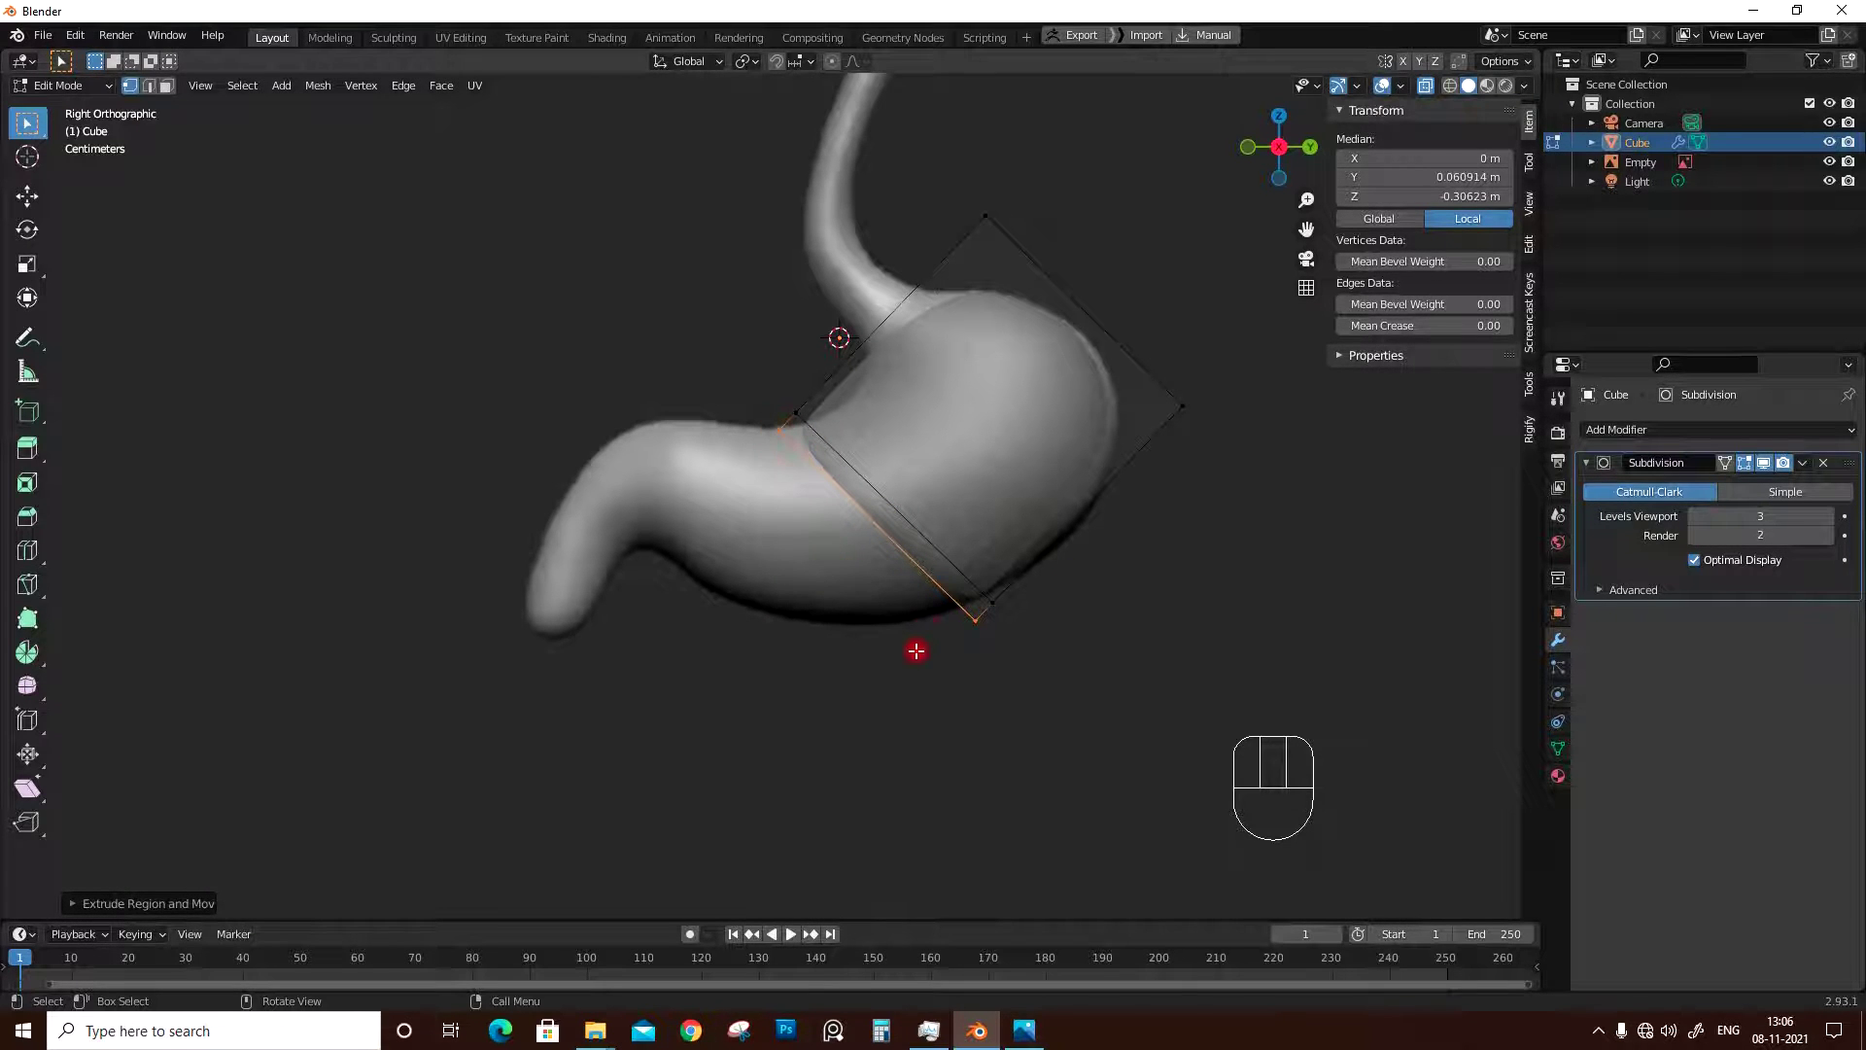
# Set the snapping target to Vertex and the transform pivot point to Active Element
pyautogui.click(806, 60)
pyautogui.click(760, 141)
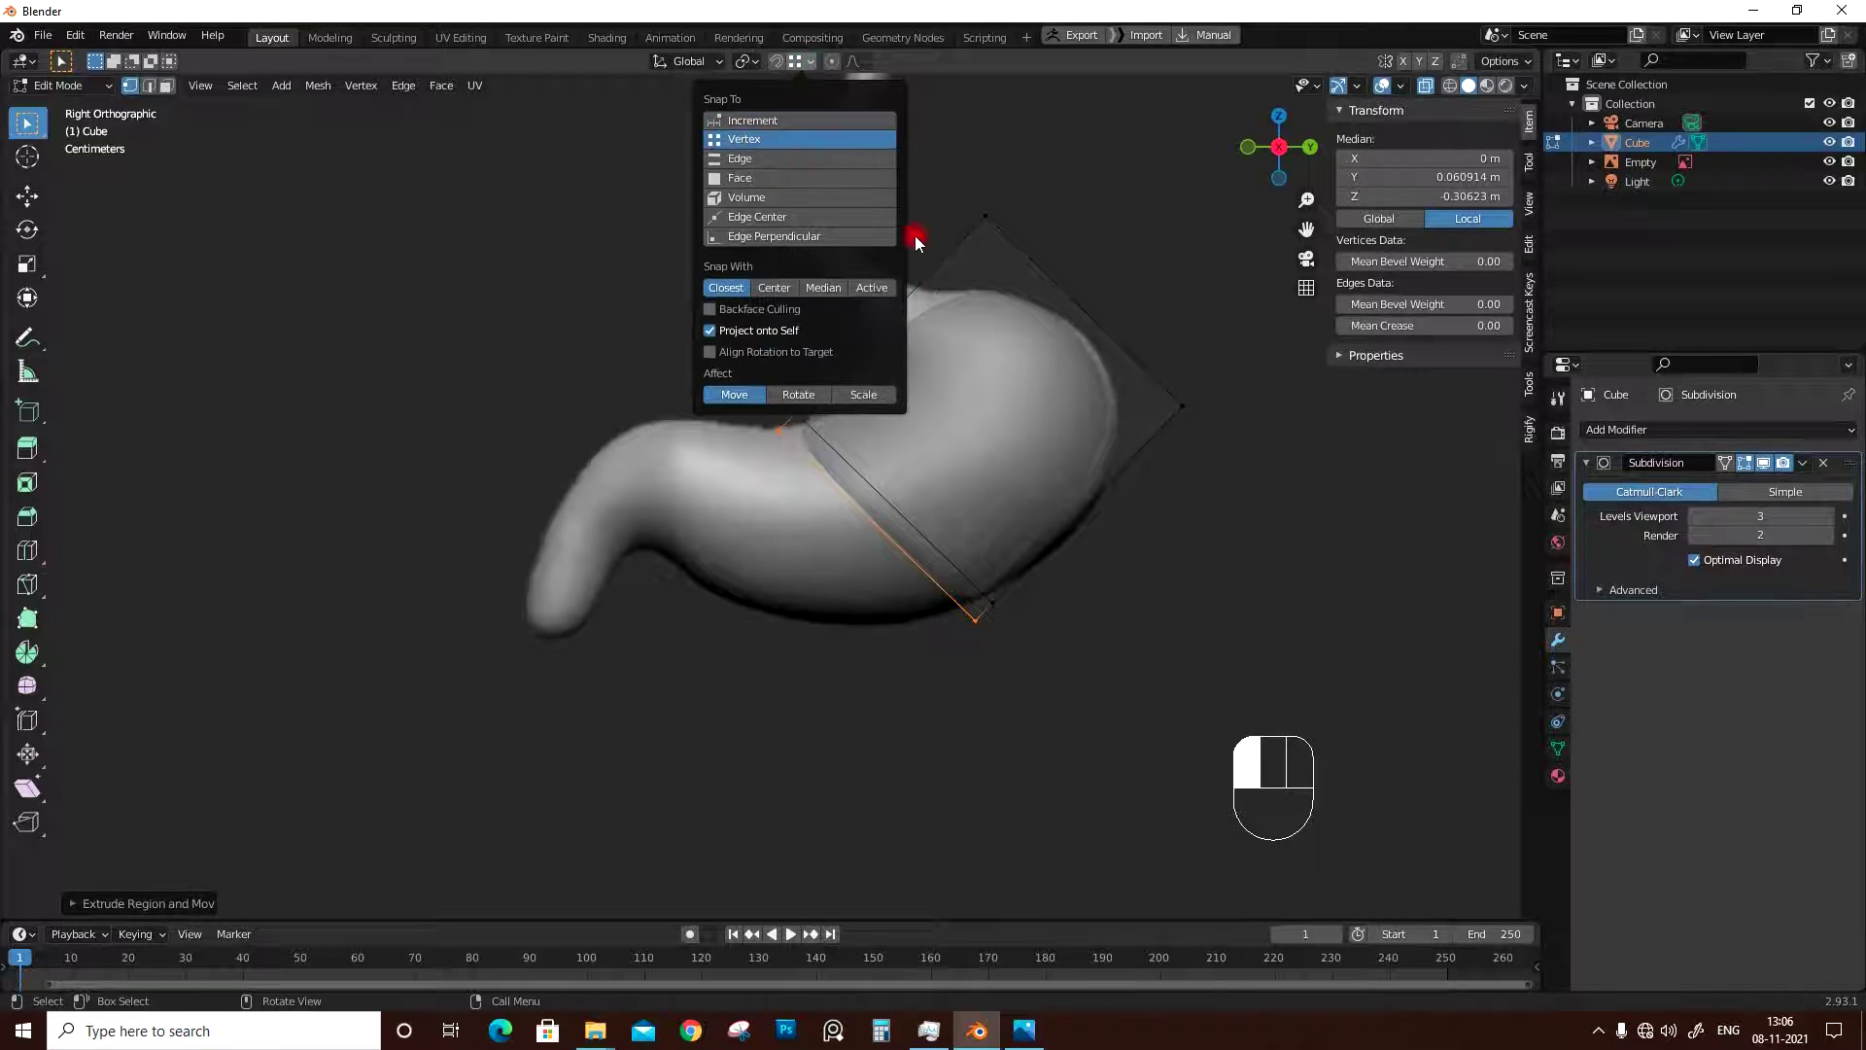
pyautogui.click(745, 63)
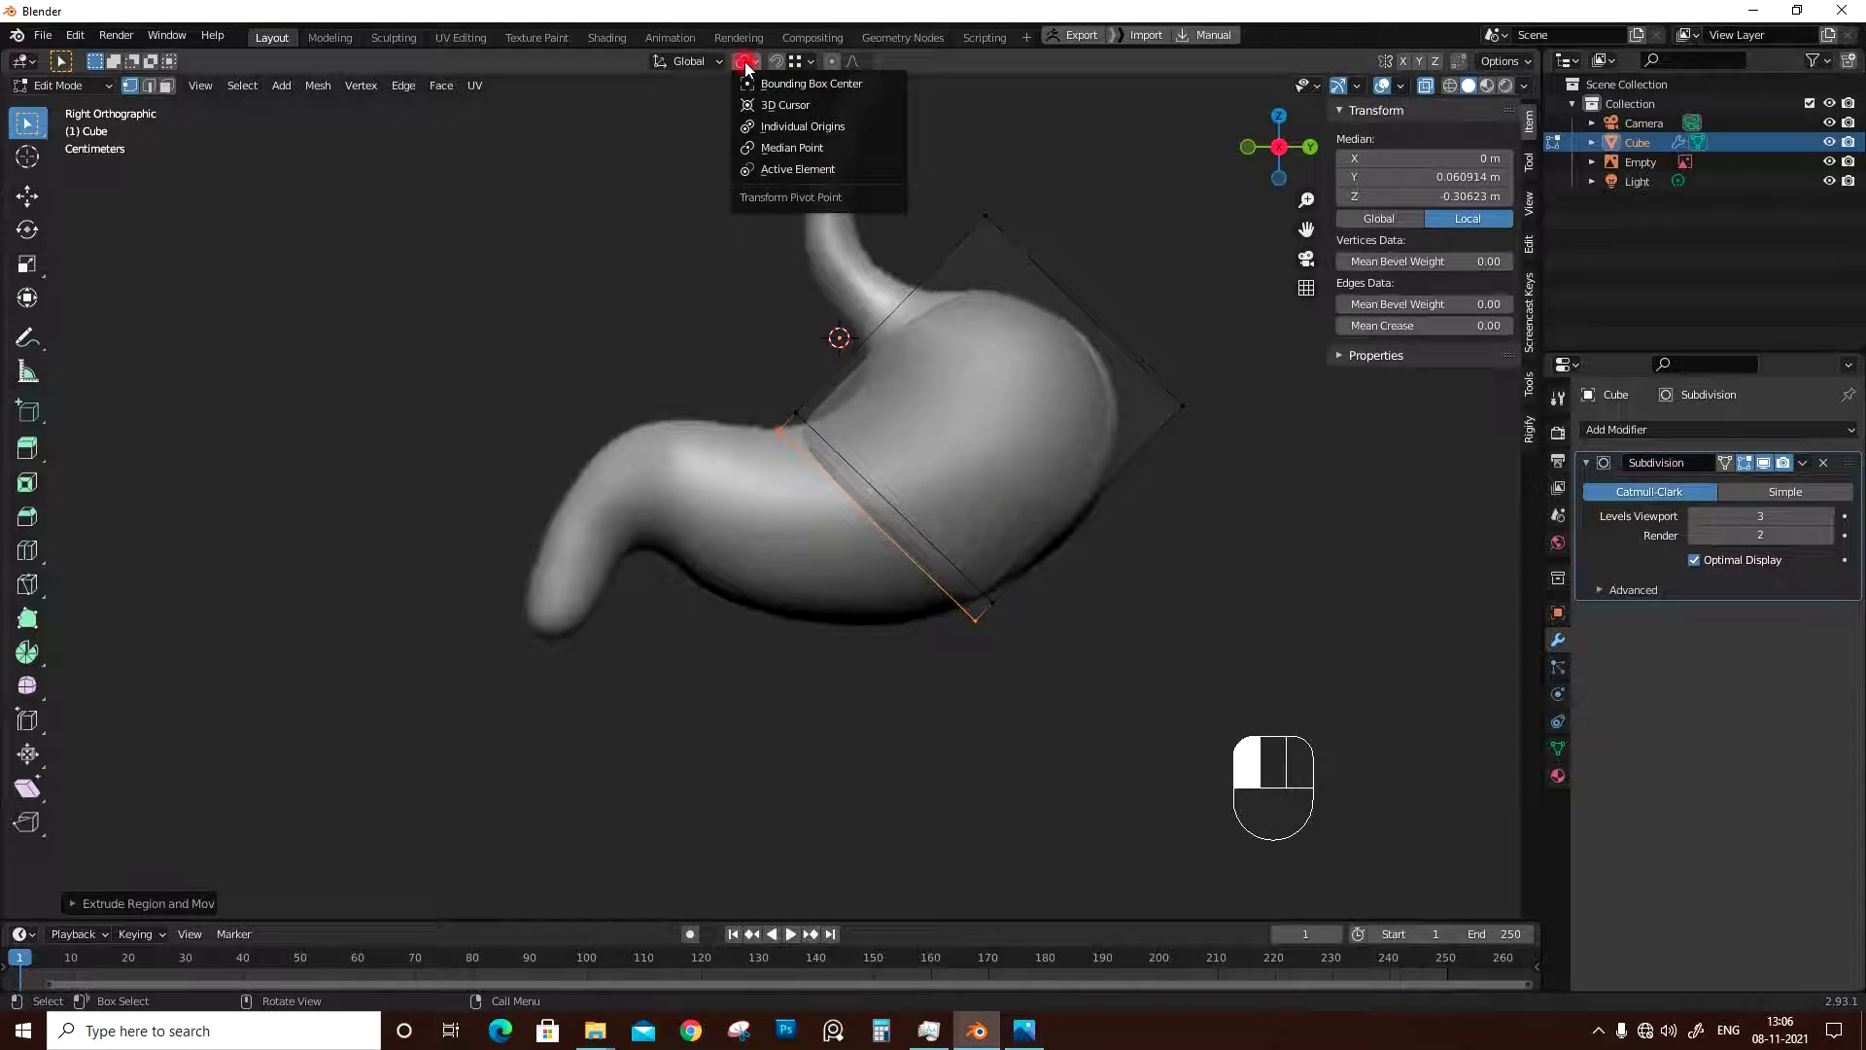
pyautogui.click(789, 171)
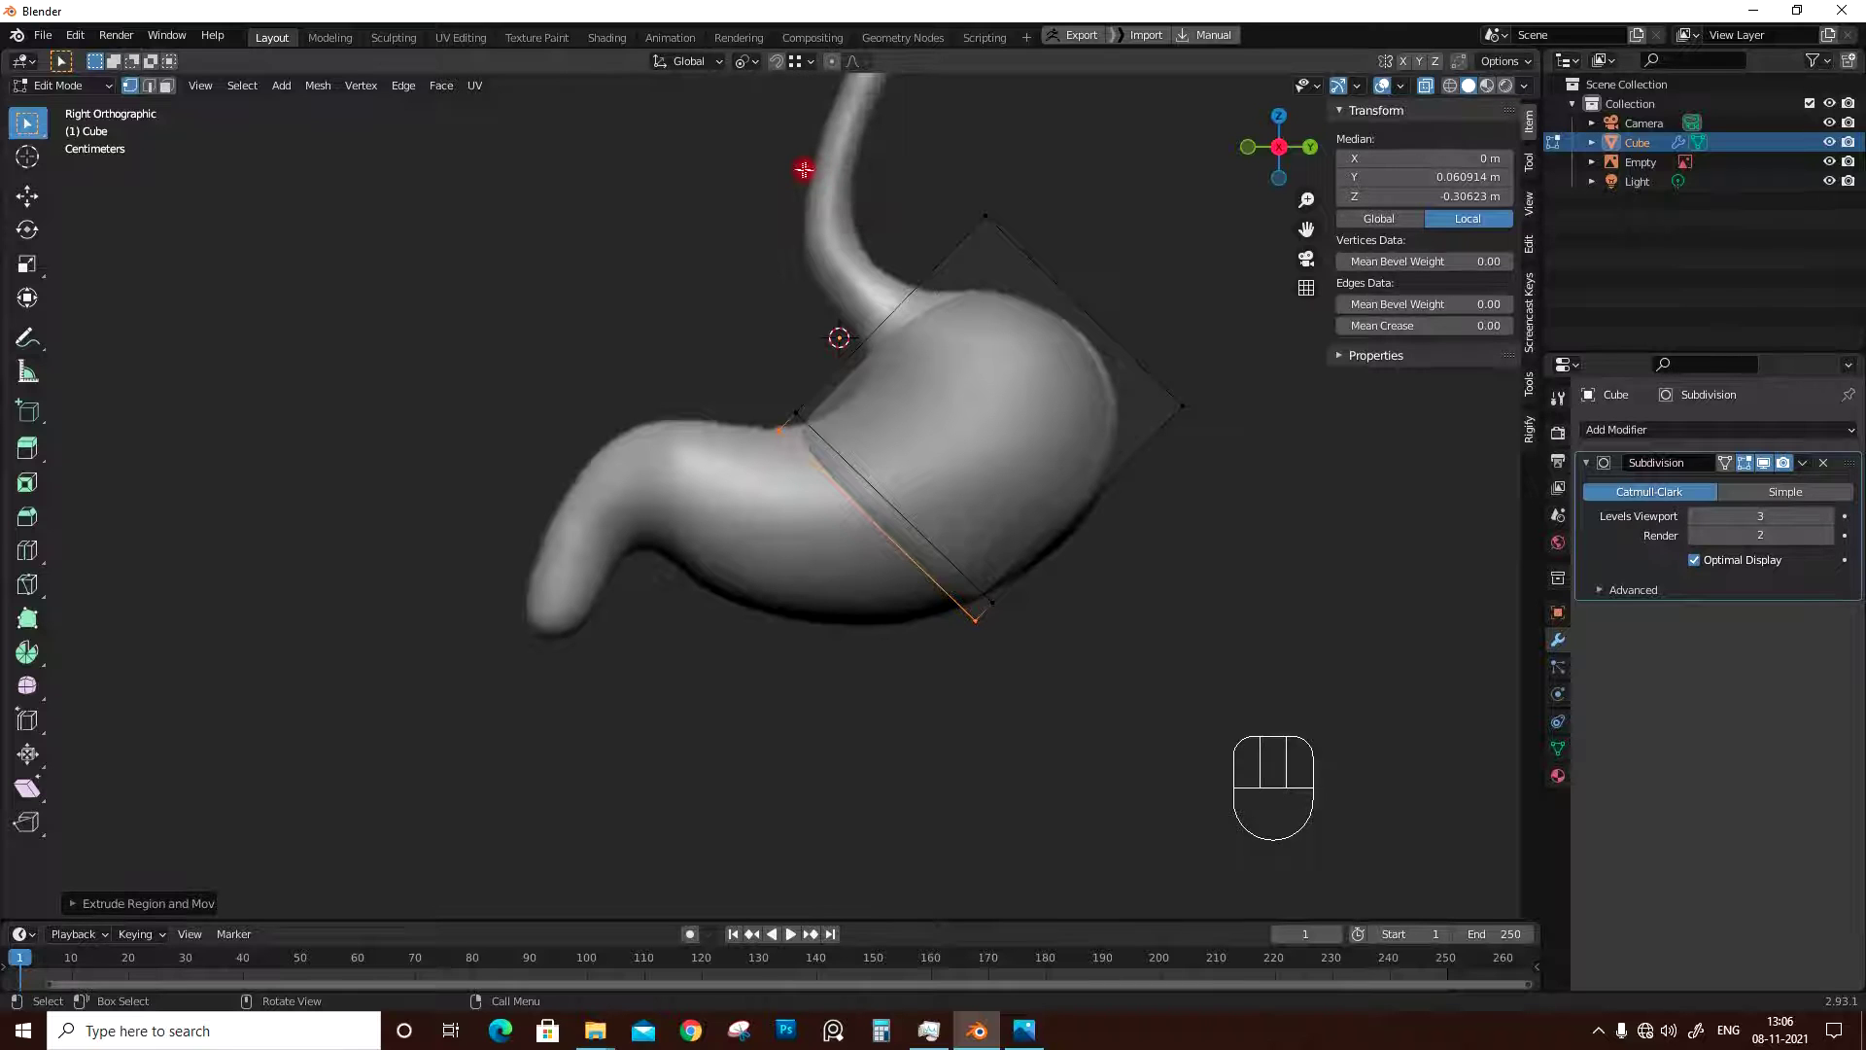
# Turn on the Move object gizmo for the viewport
pyautogui.click(1355, 86)
pyautogui.click(1286, 275)
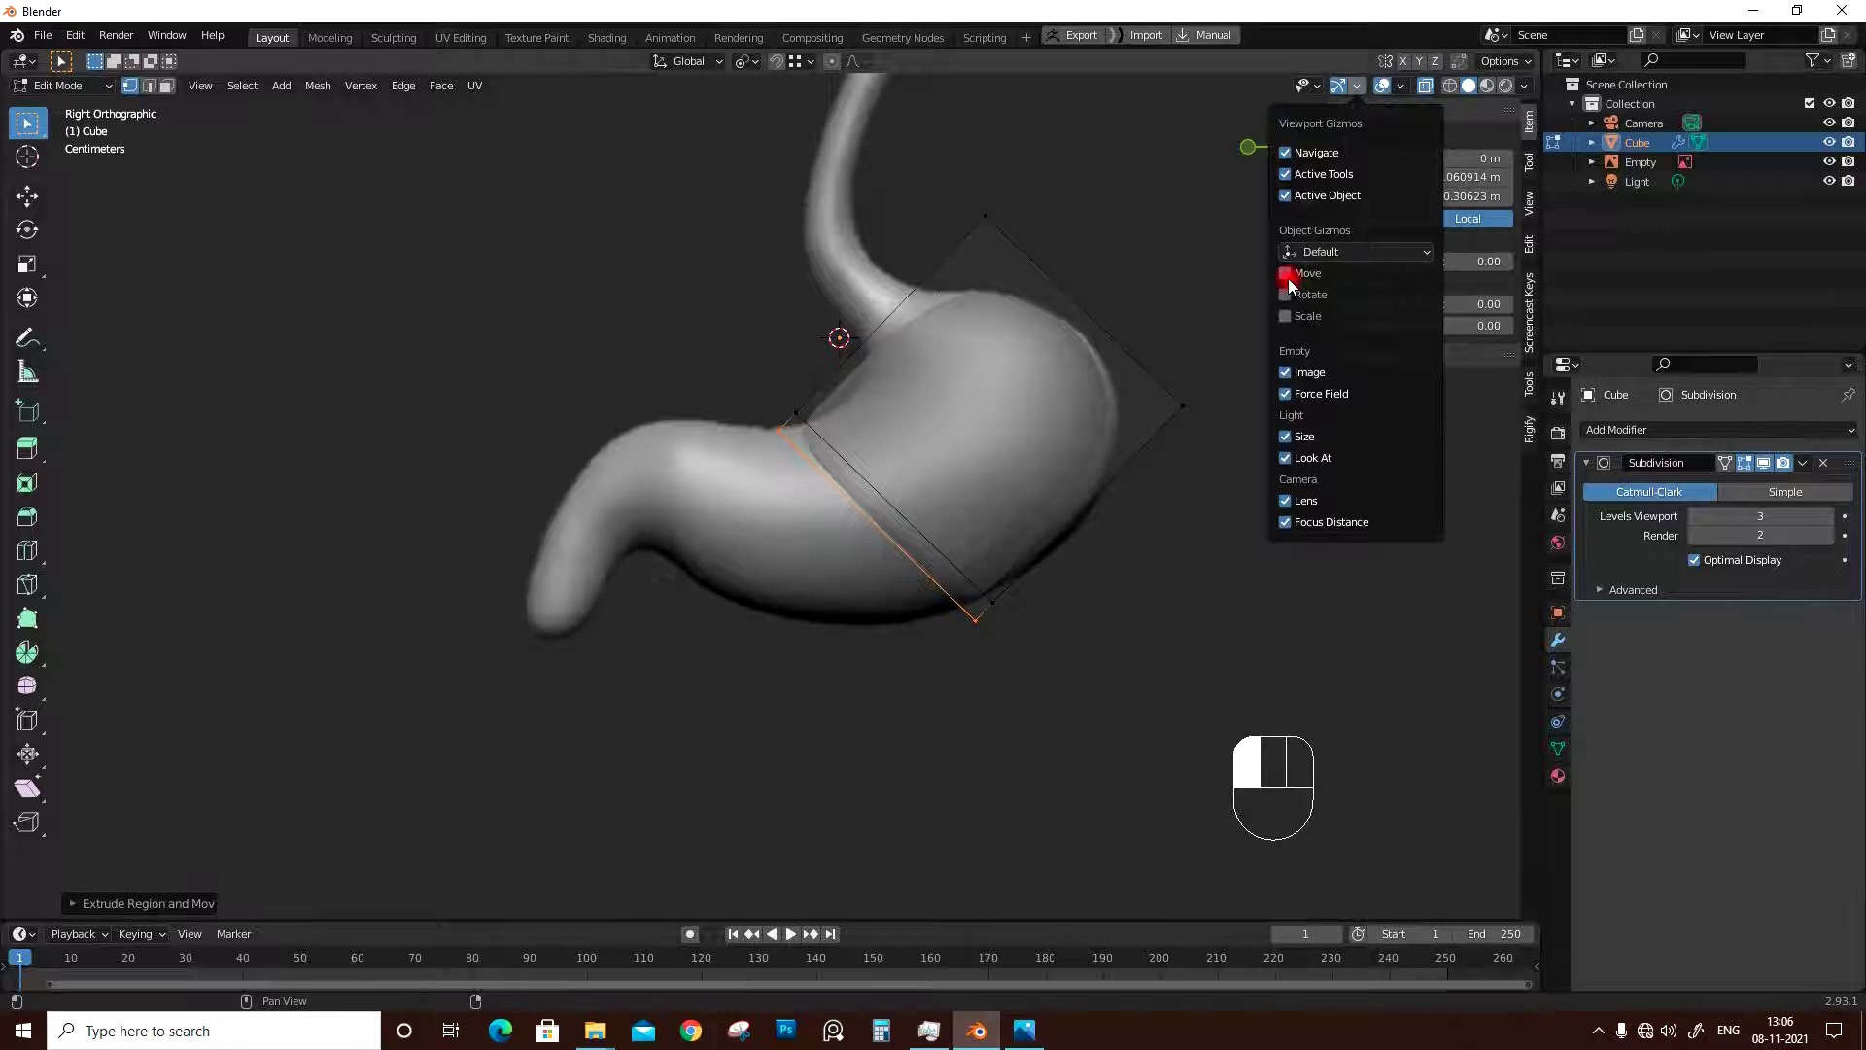
# Show the Move gizmo and reselect the upper vertex of the extruded face as the active element in right orthographic view
pyautogui.click(1286, 275)
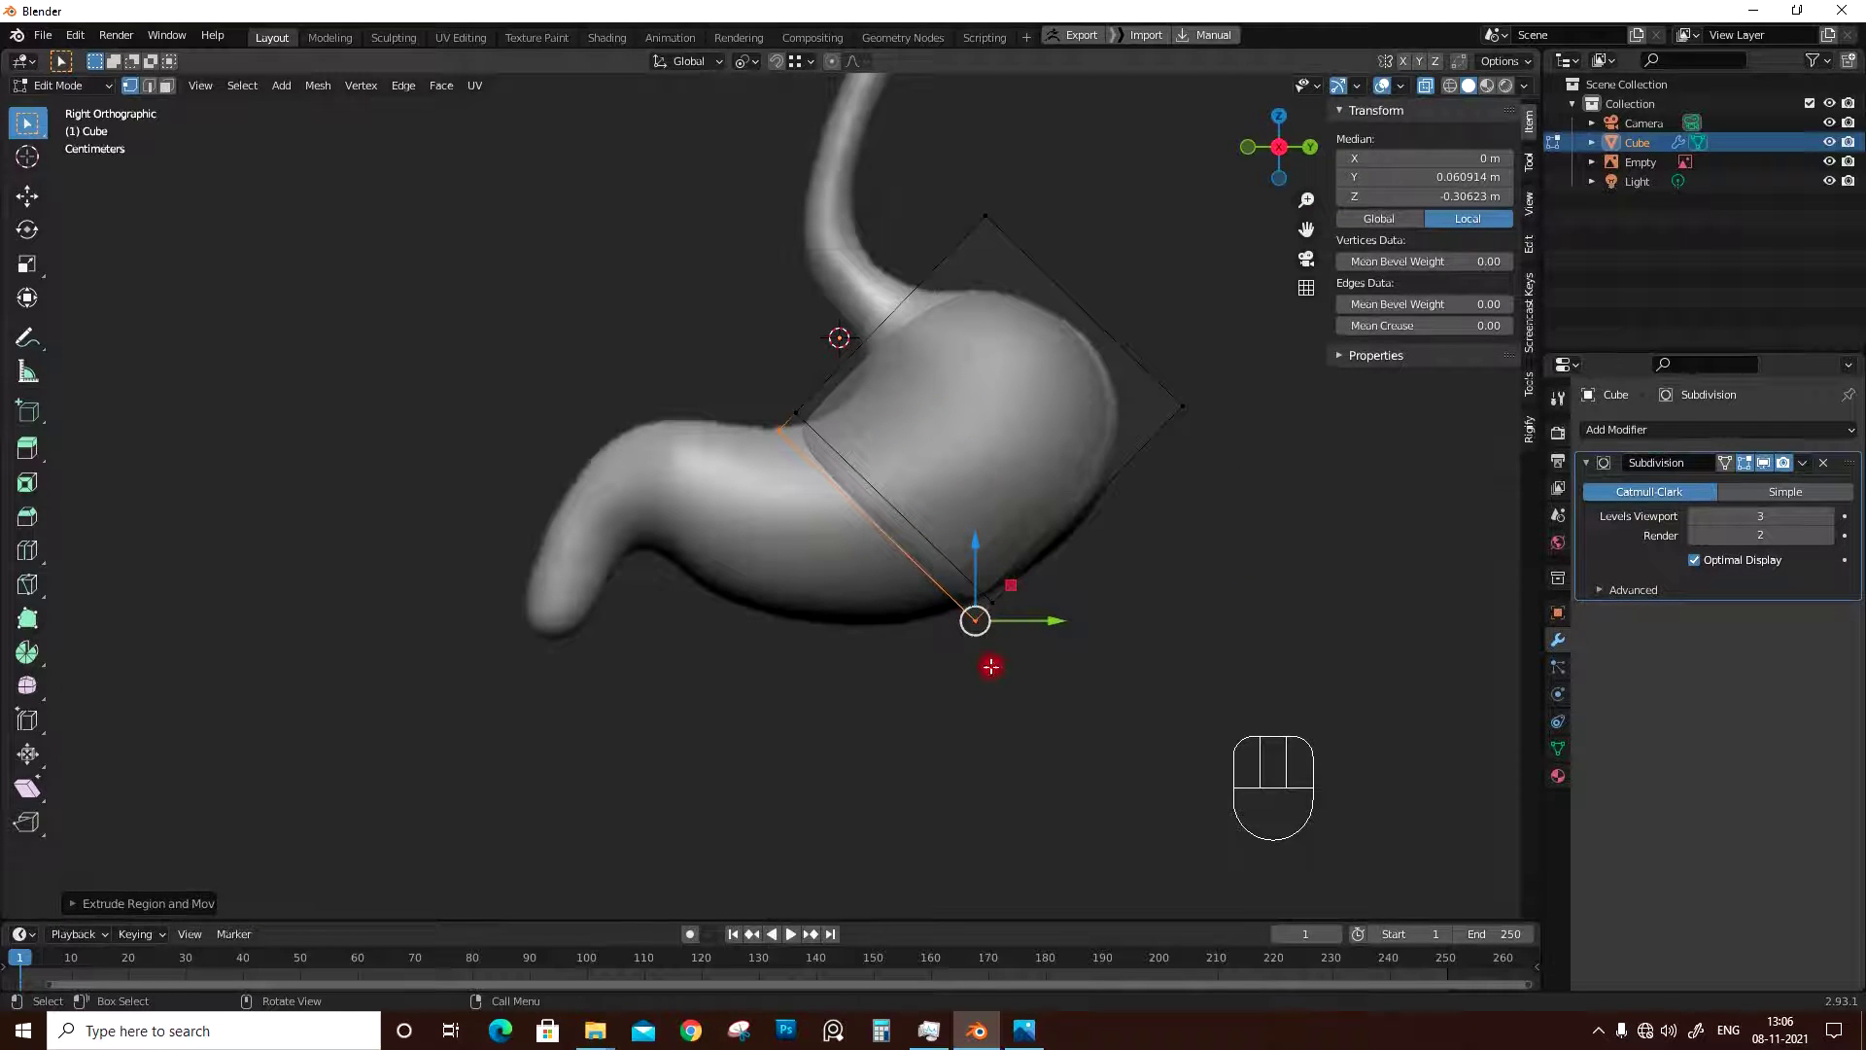
pyautogui.moveTo(977, 637); pyautogui.dragTo(1054, 671, button='middle')
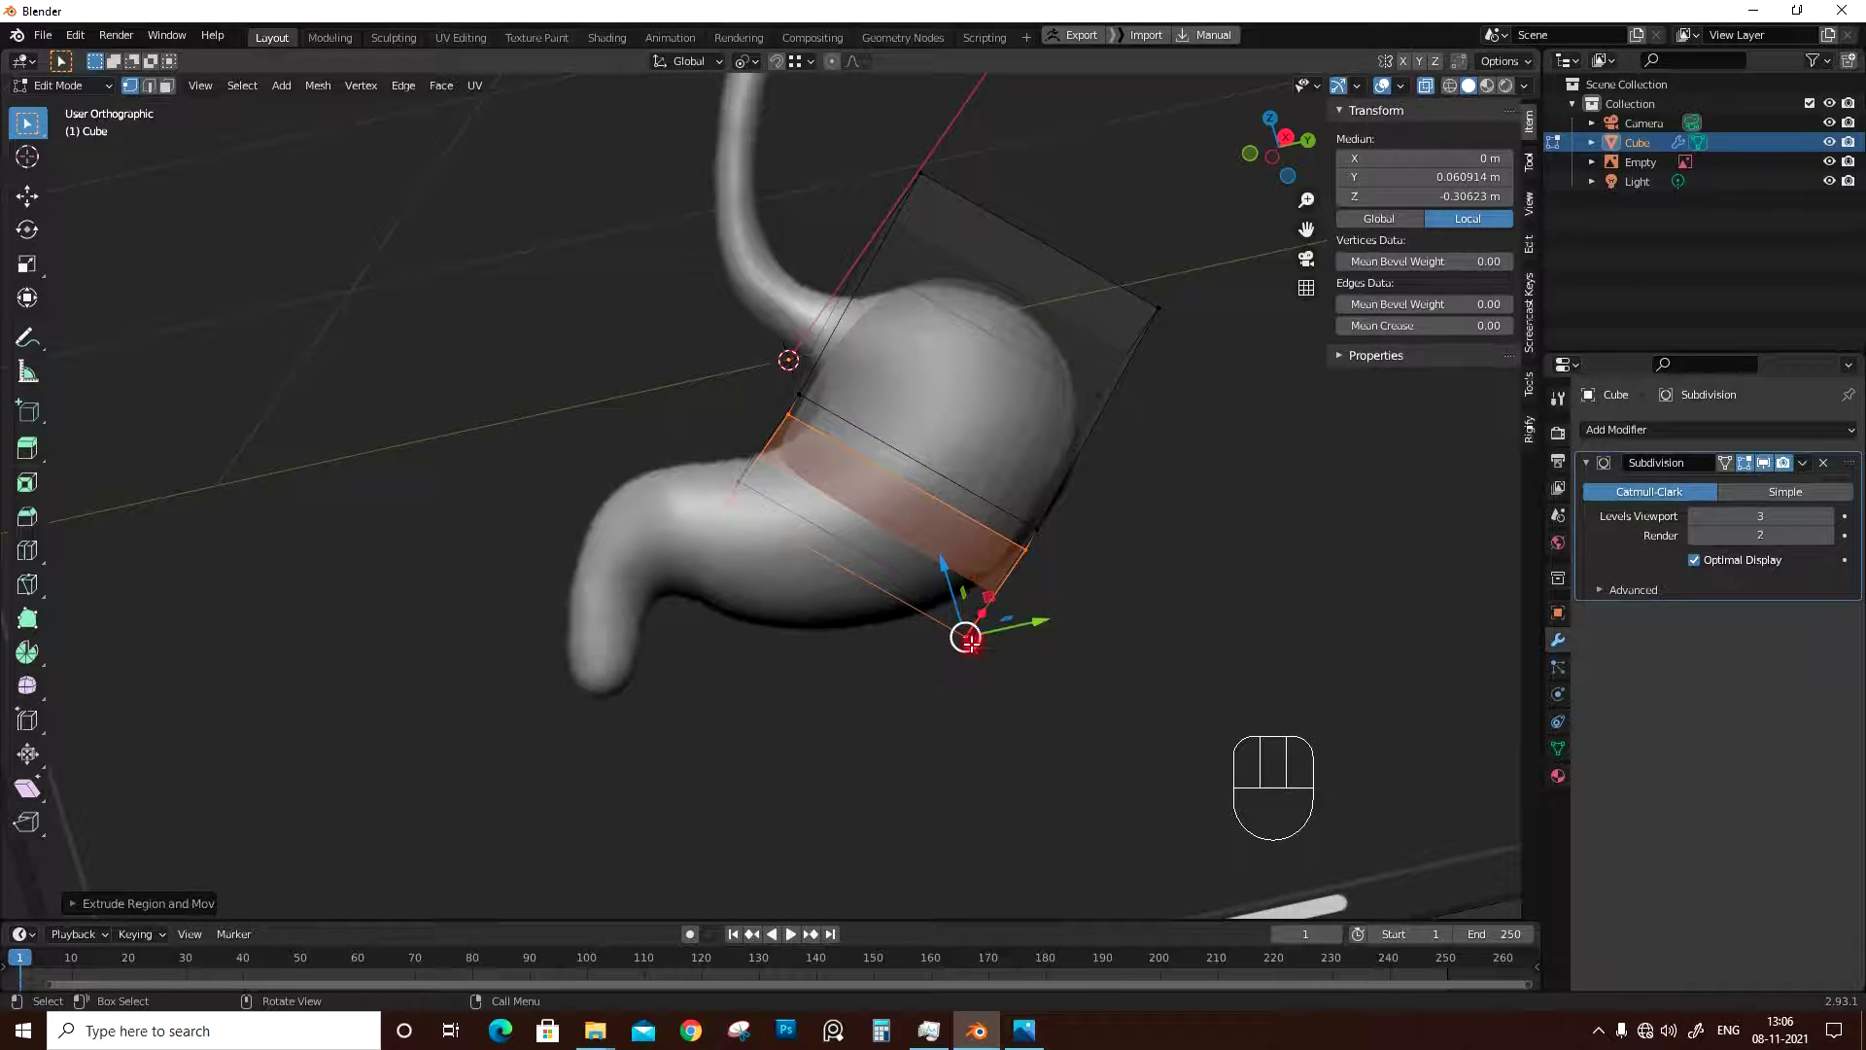
pyautogui.click(1286, 137)
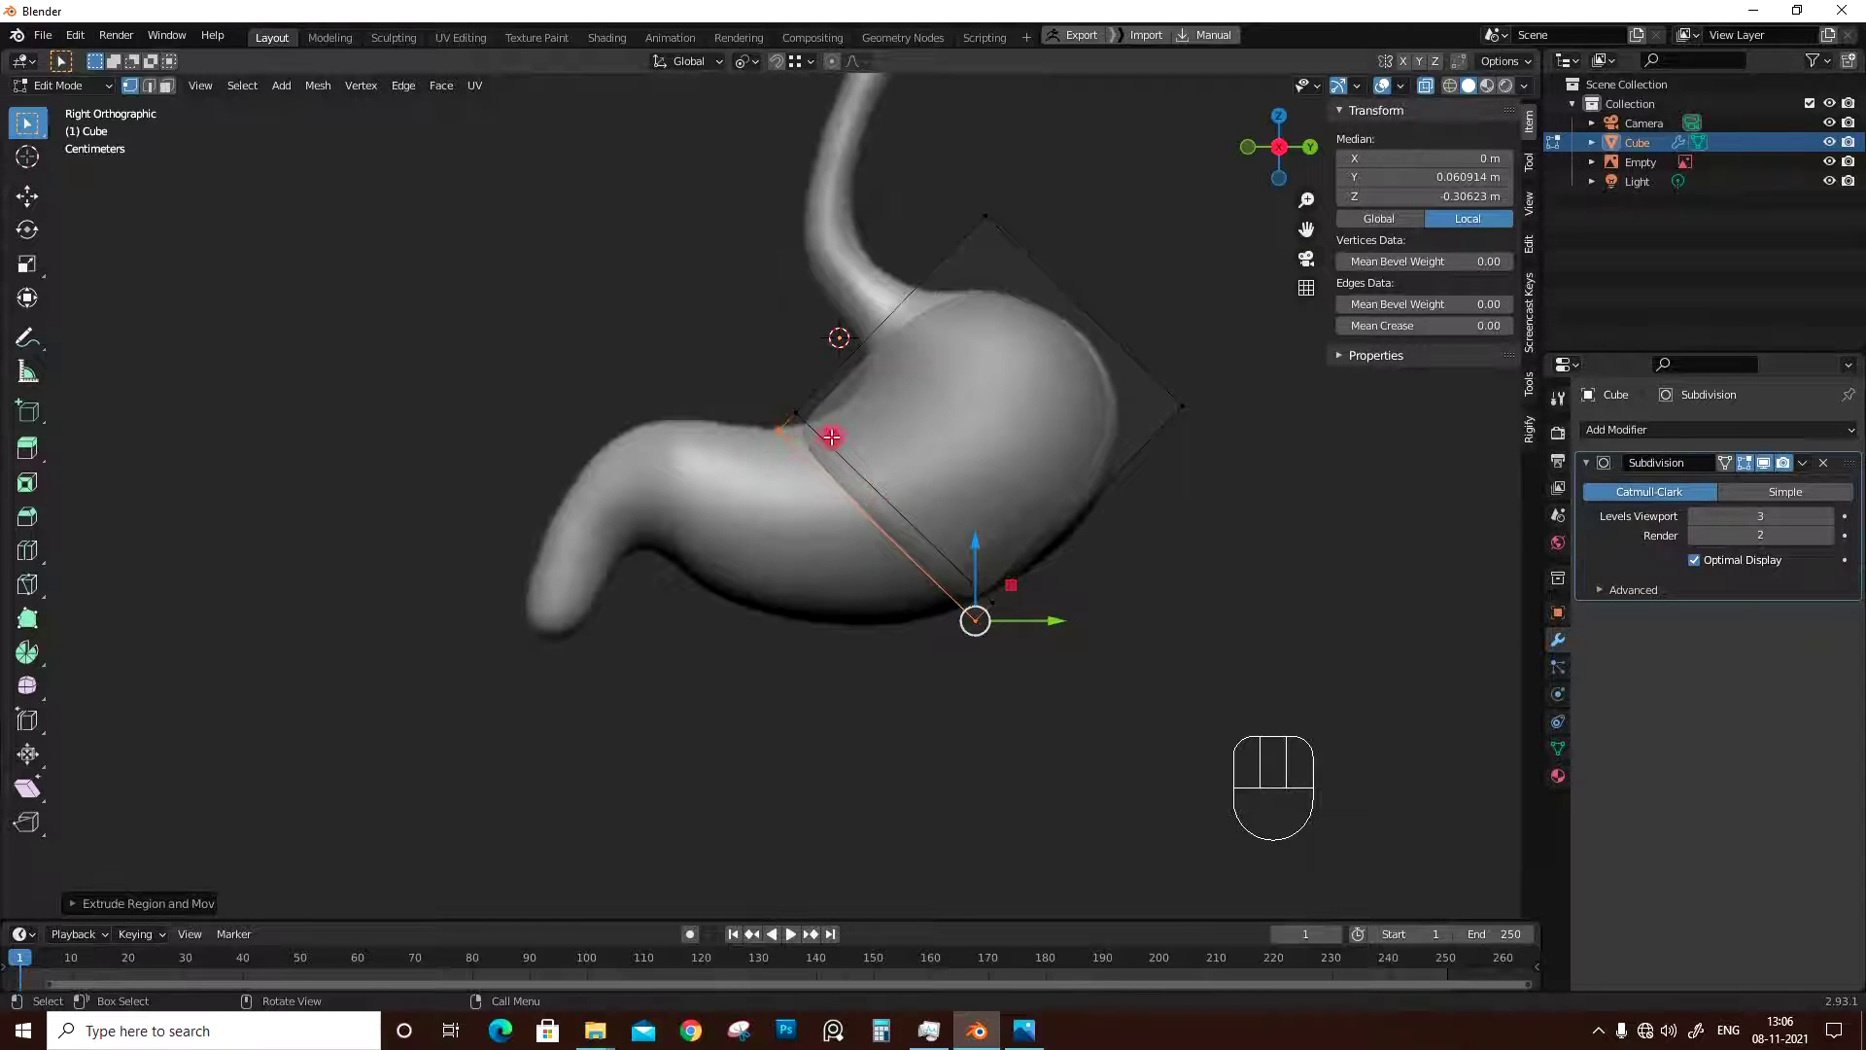
pyautogui.keyDown('shift'); pyautogui.click(779, 436); pyautogui.keyUp('shift')
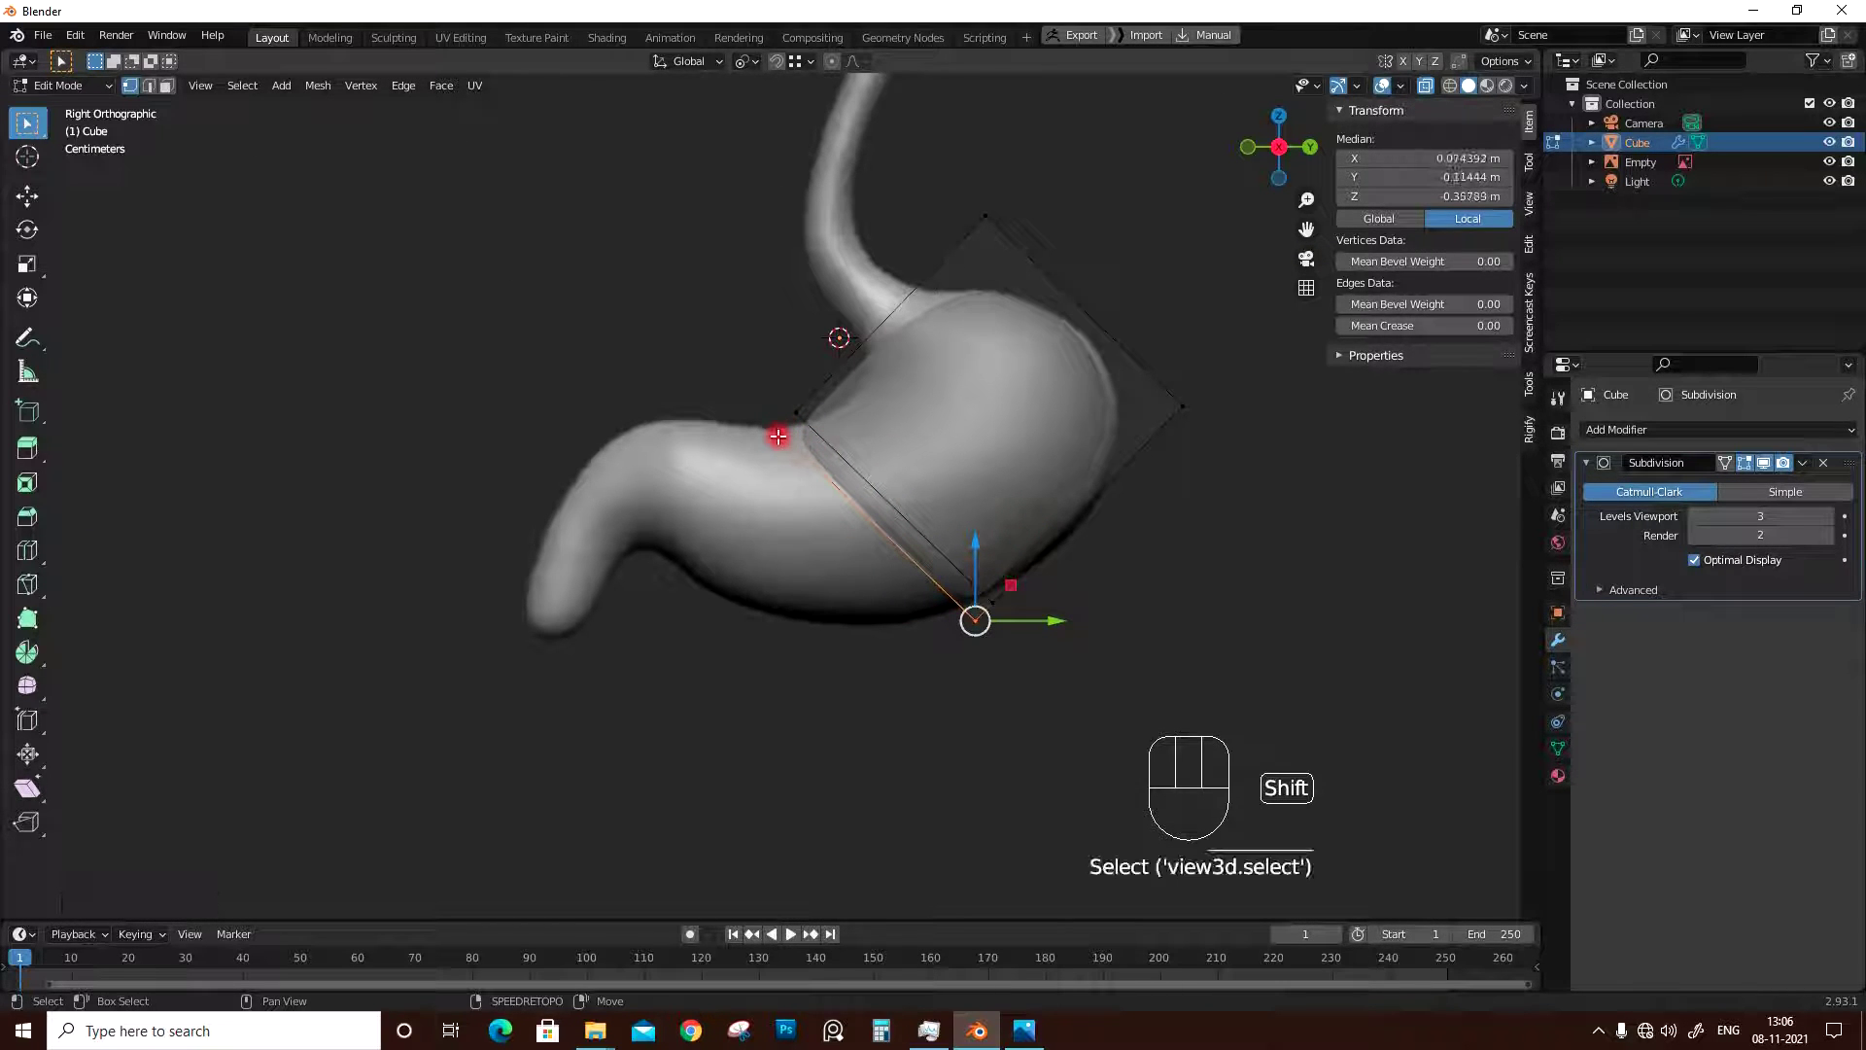
pyautogui.keyDown('shift'); pyautogui.click(781, 430); pyautogui.keyUp('shift')
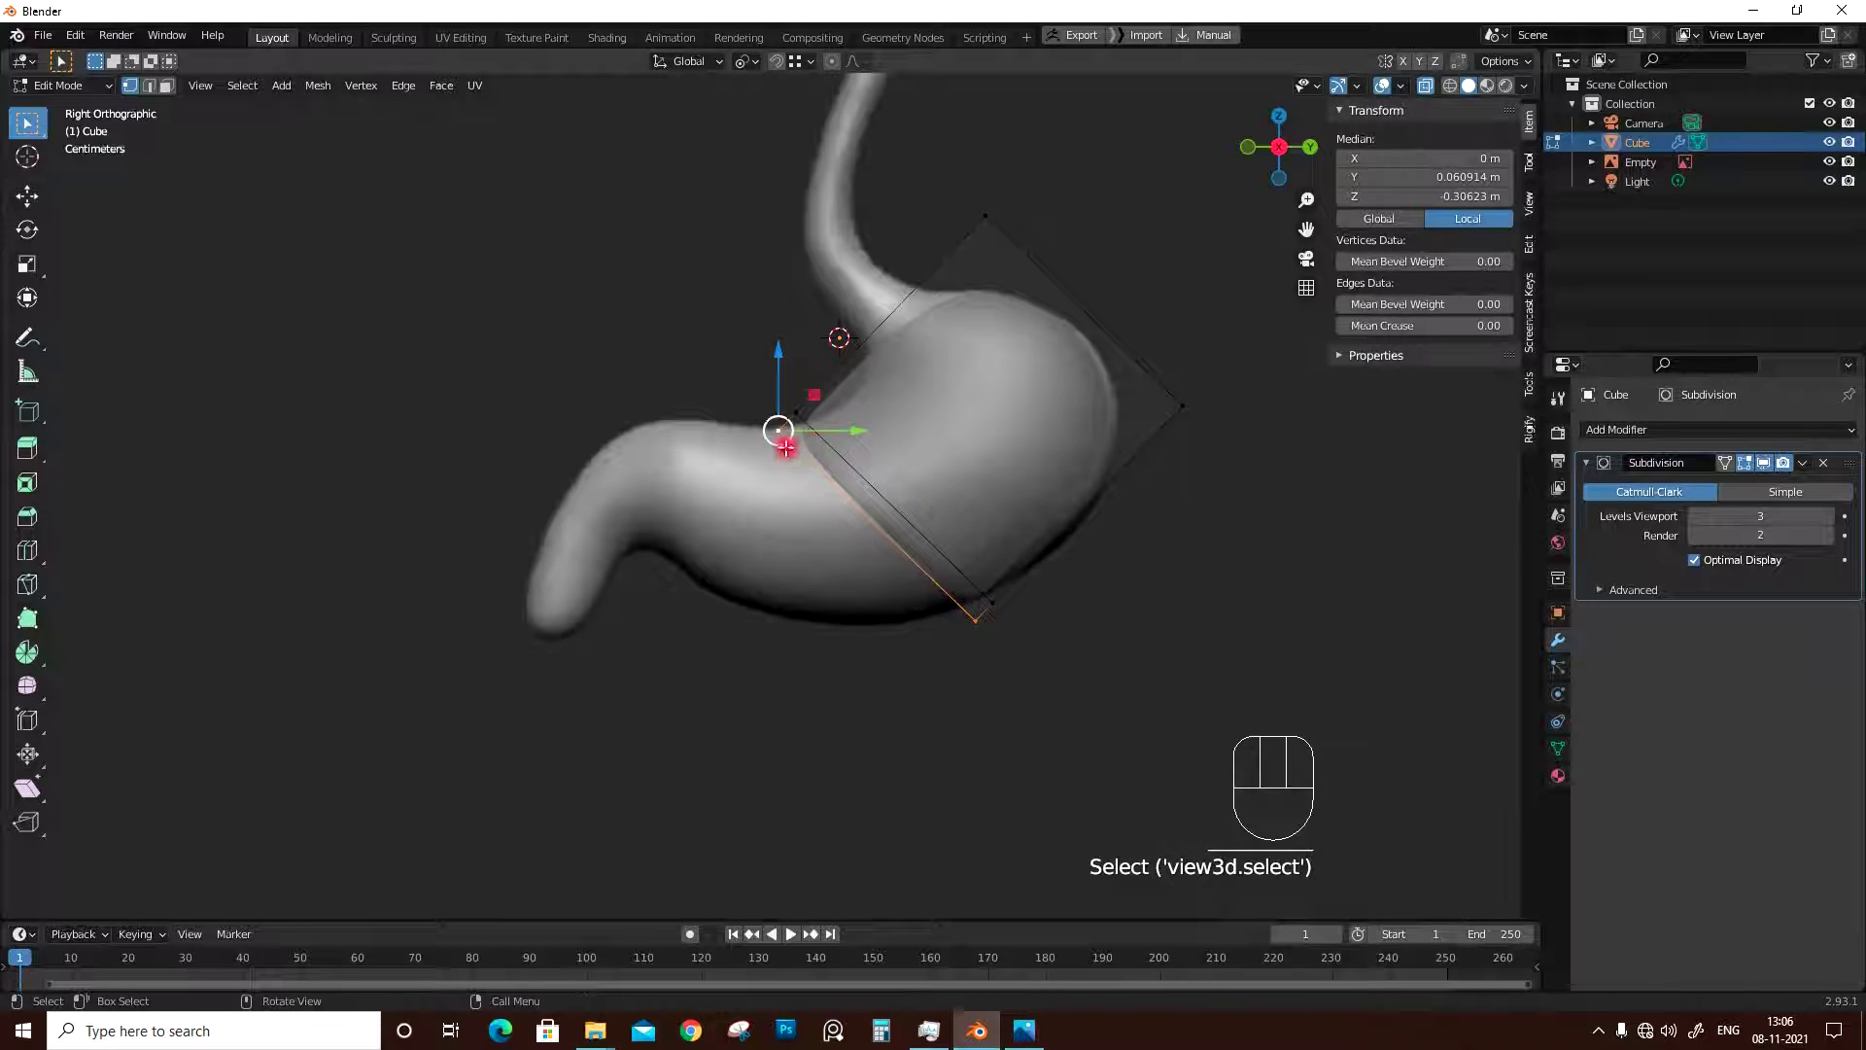
pyautogui.keyDown('shift'); pyautogui.moveTo(1237, 865); pyautogui.dragTo(1250, 855, button='middle'); pyautogui.keyUp('shift')
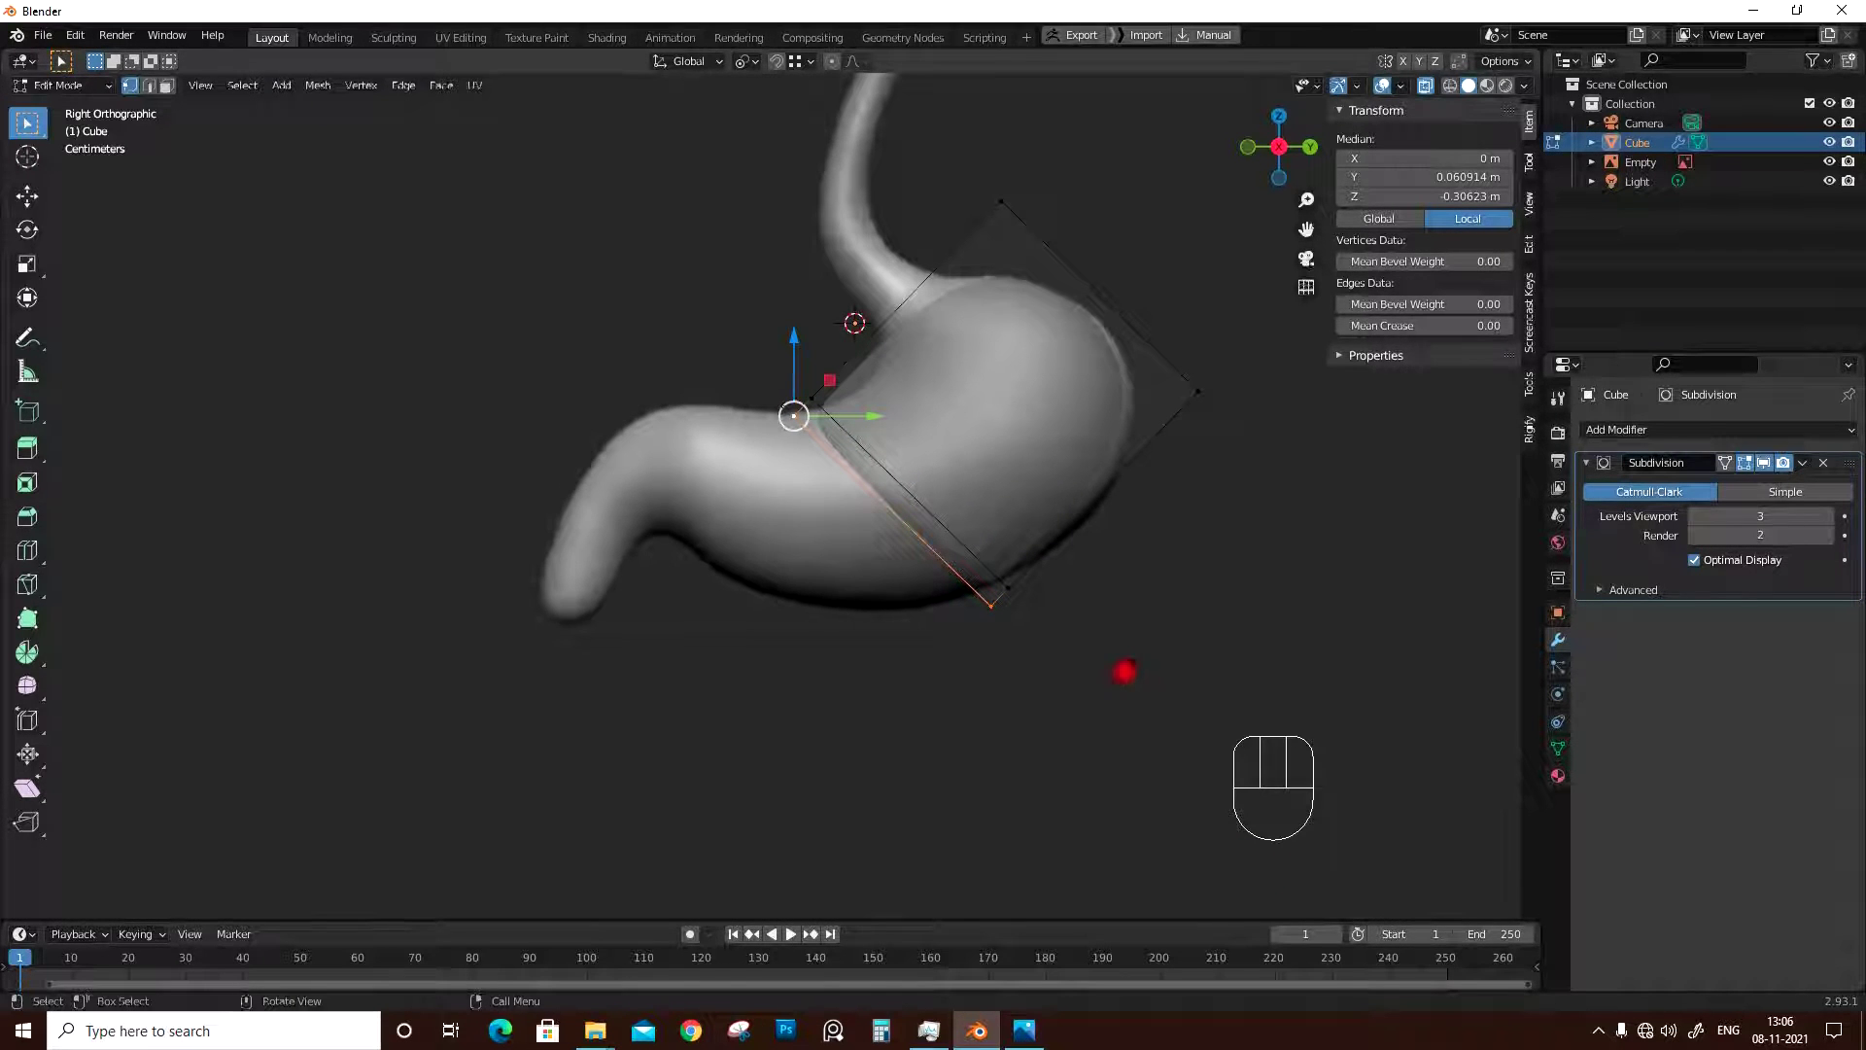
# Rotate the extruded face about its active upper vertex until it stands steeply across the stomach's lower body
pyautogui.press('r')
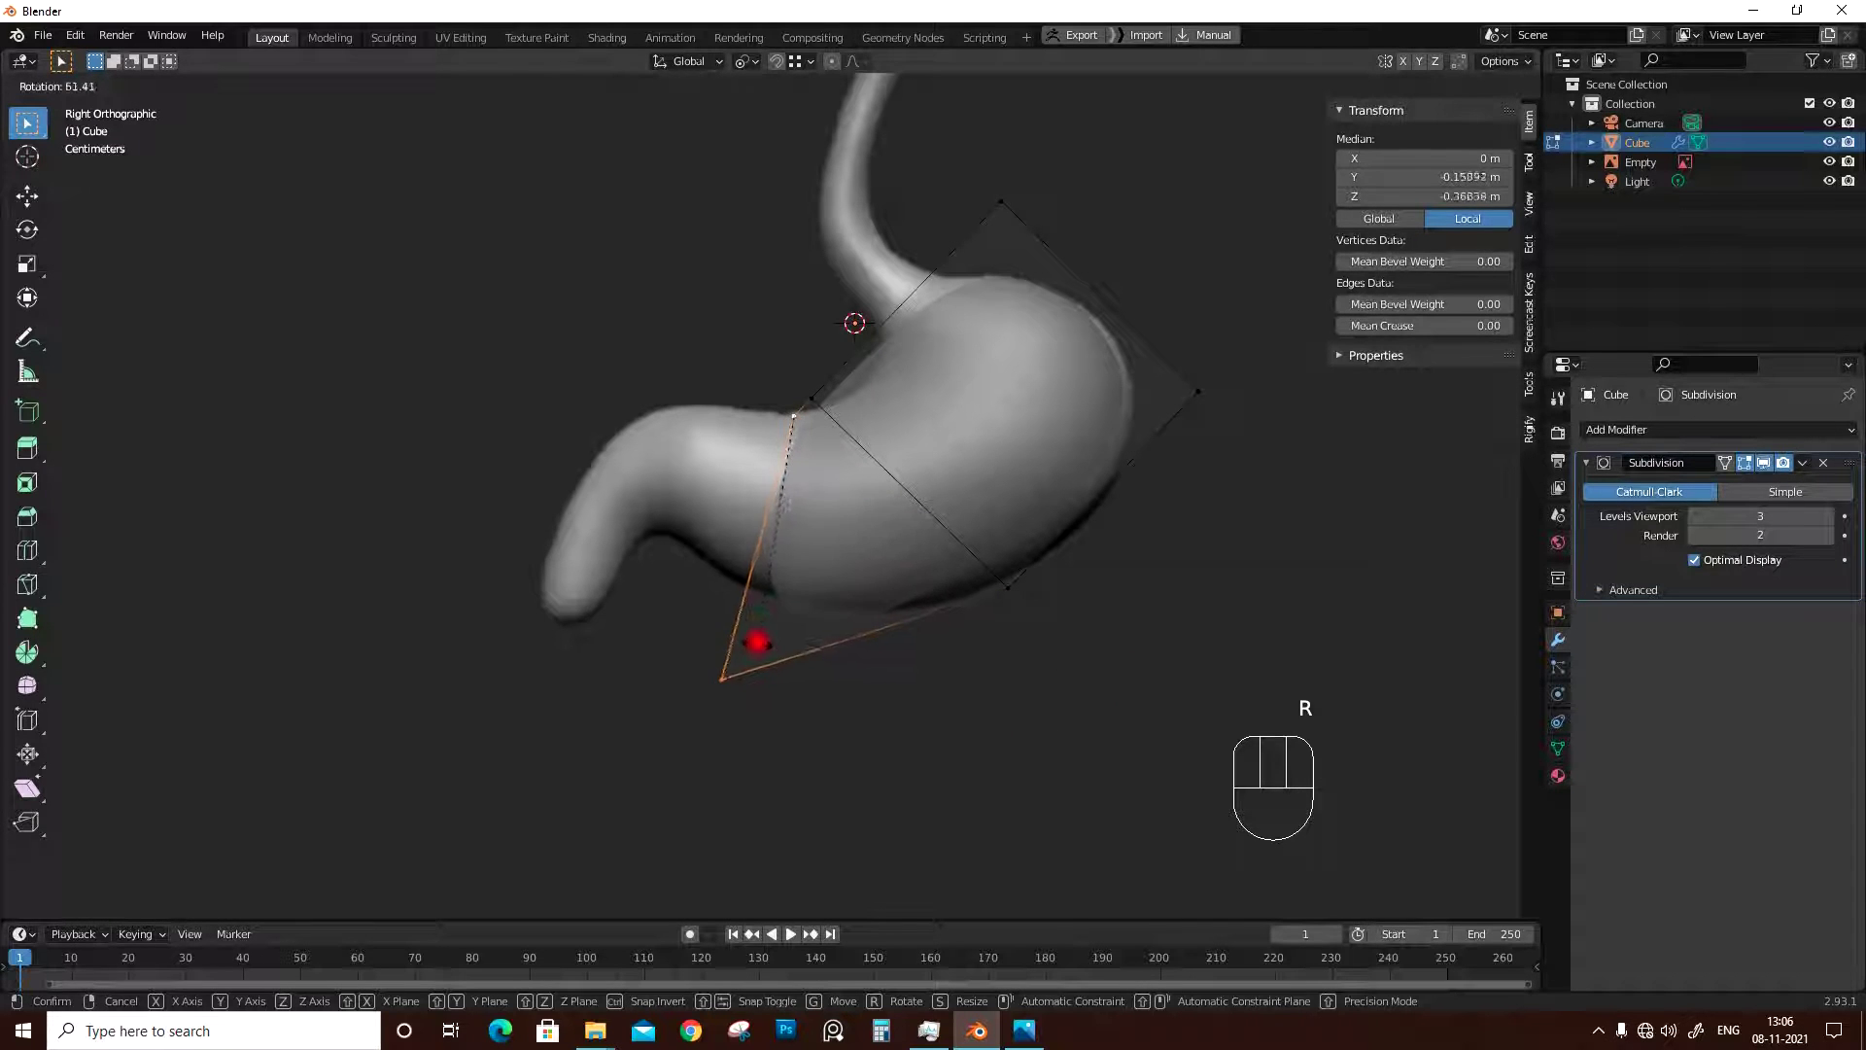
pyautogui.click(827, 646)
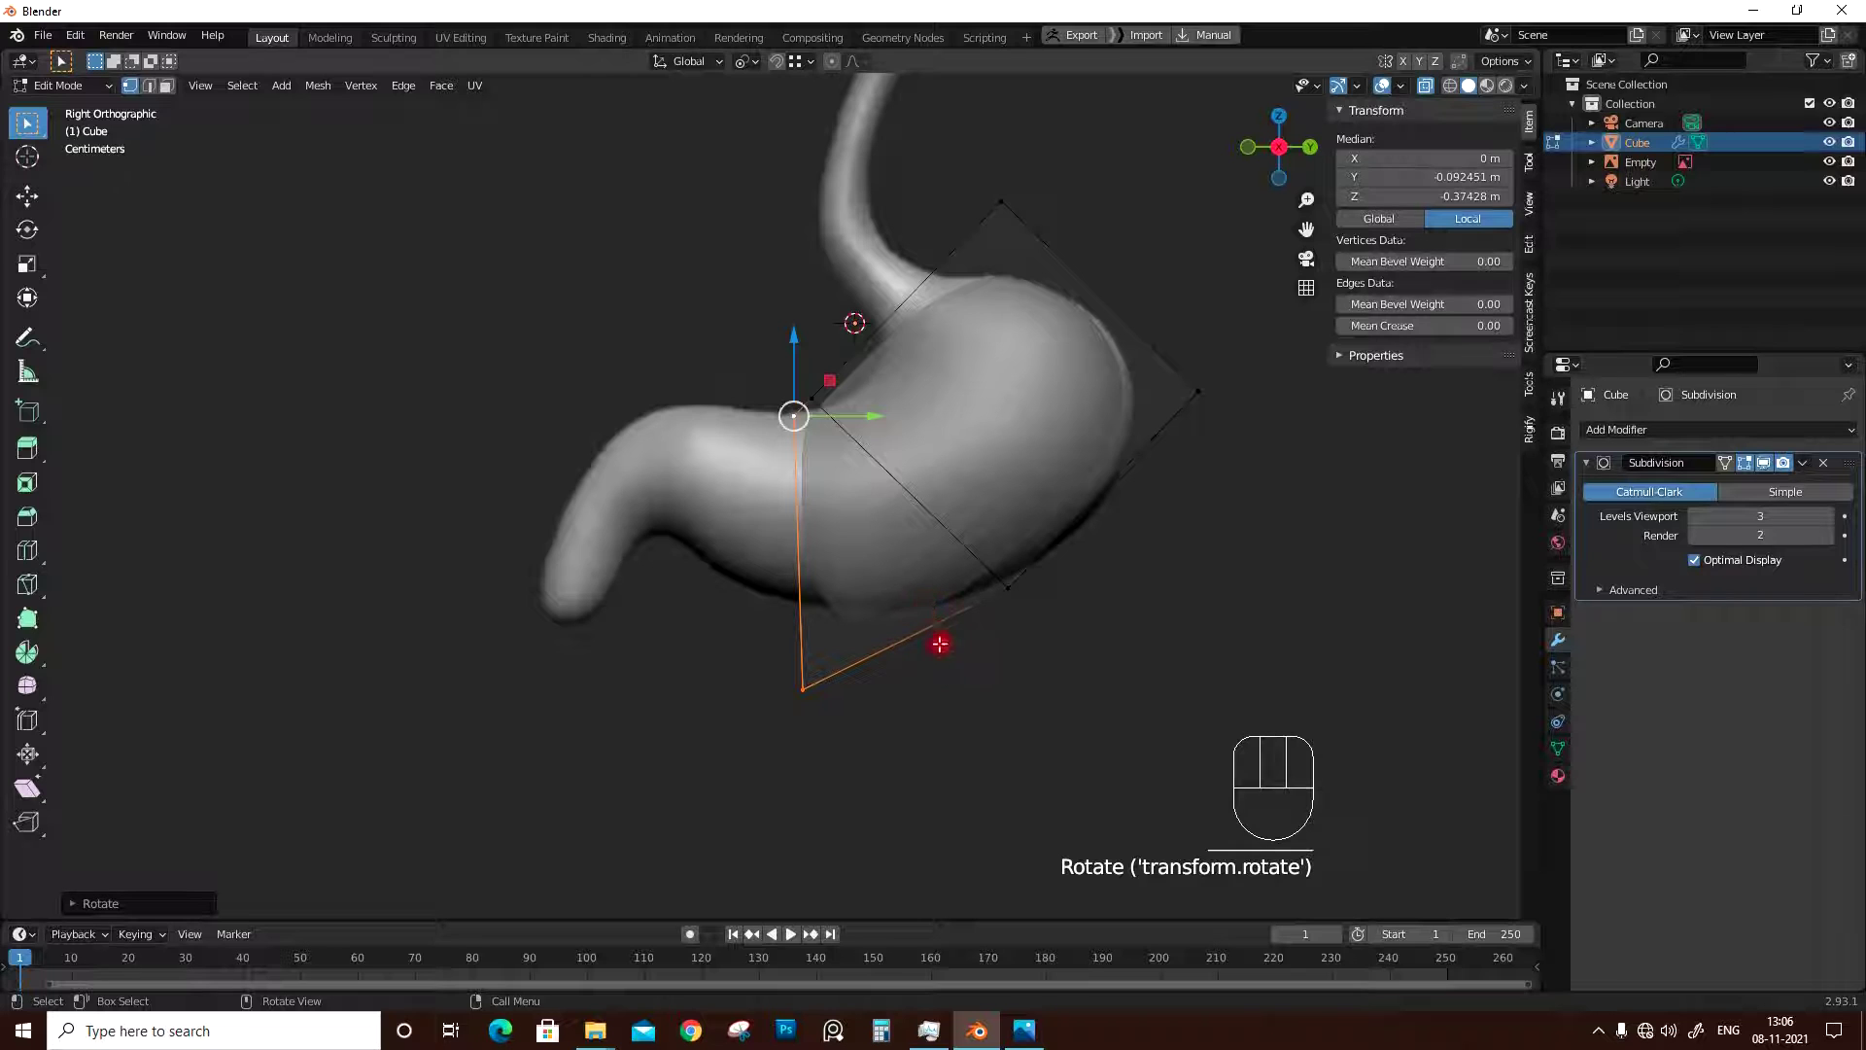
pyautogui.press('r')
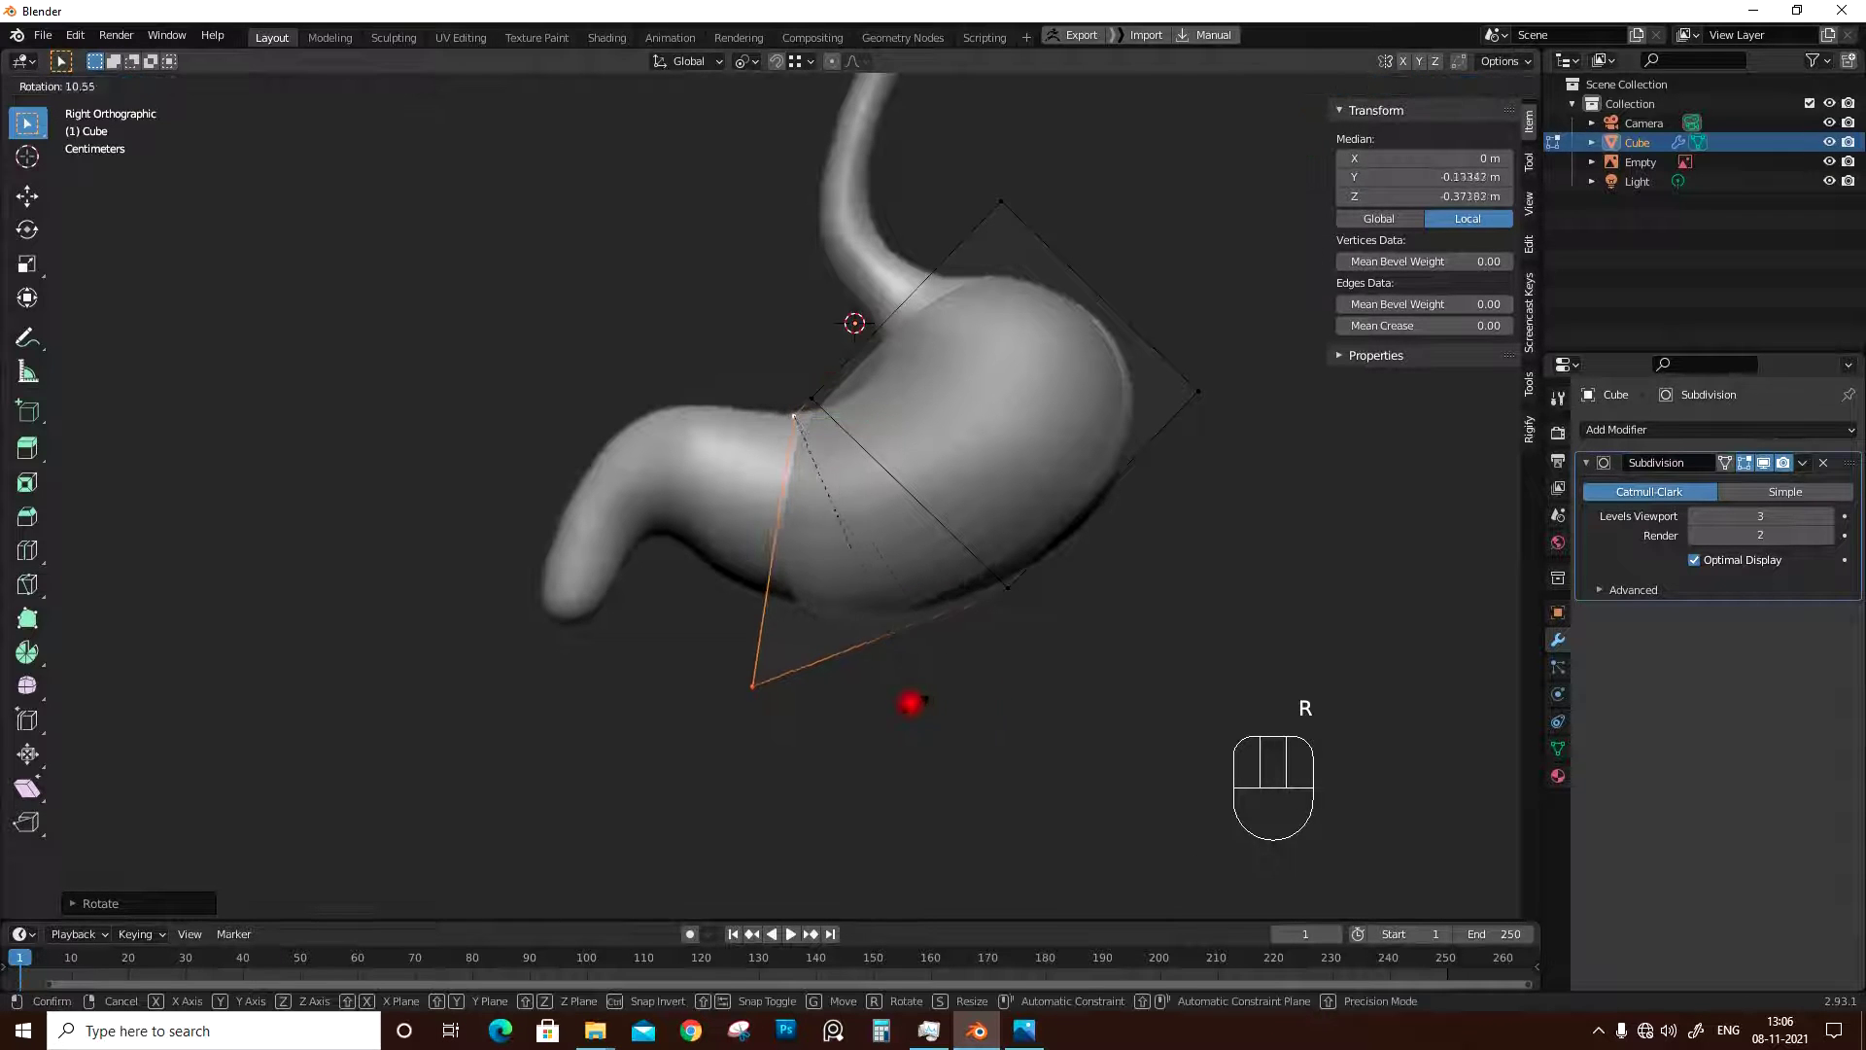
pyautogui.click(874, 659)
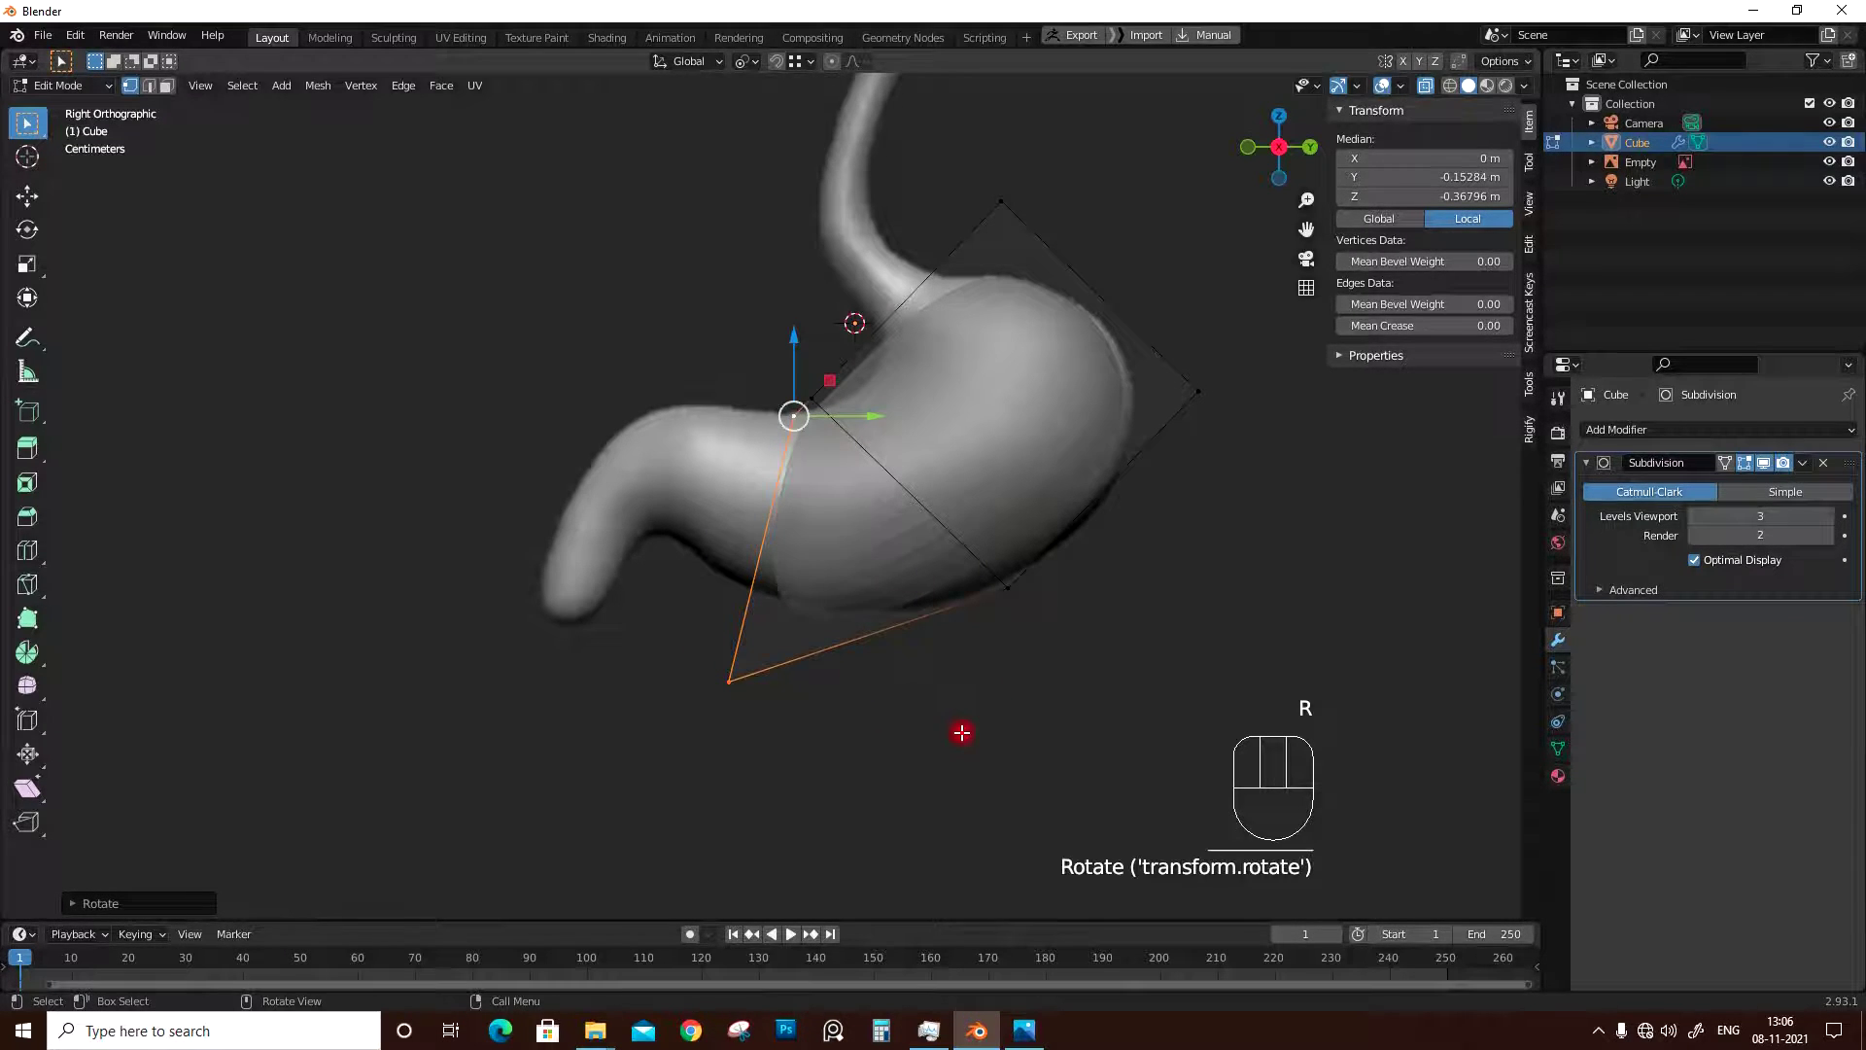
# Extrude the rotated face about 0.1 m towards the stomach's narrow end and shift it slightly outward and down
pyautogui.press('e')
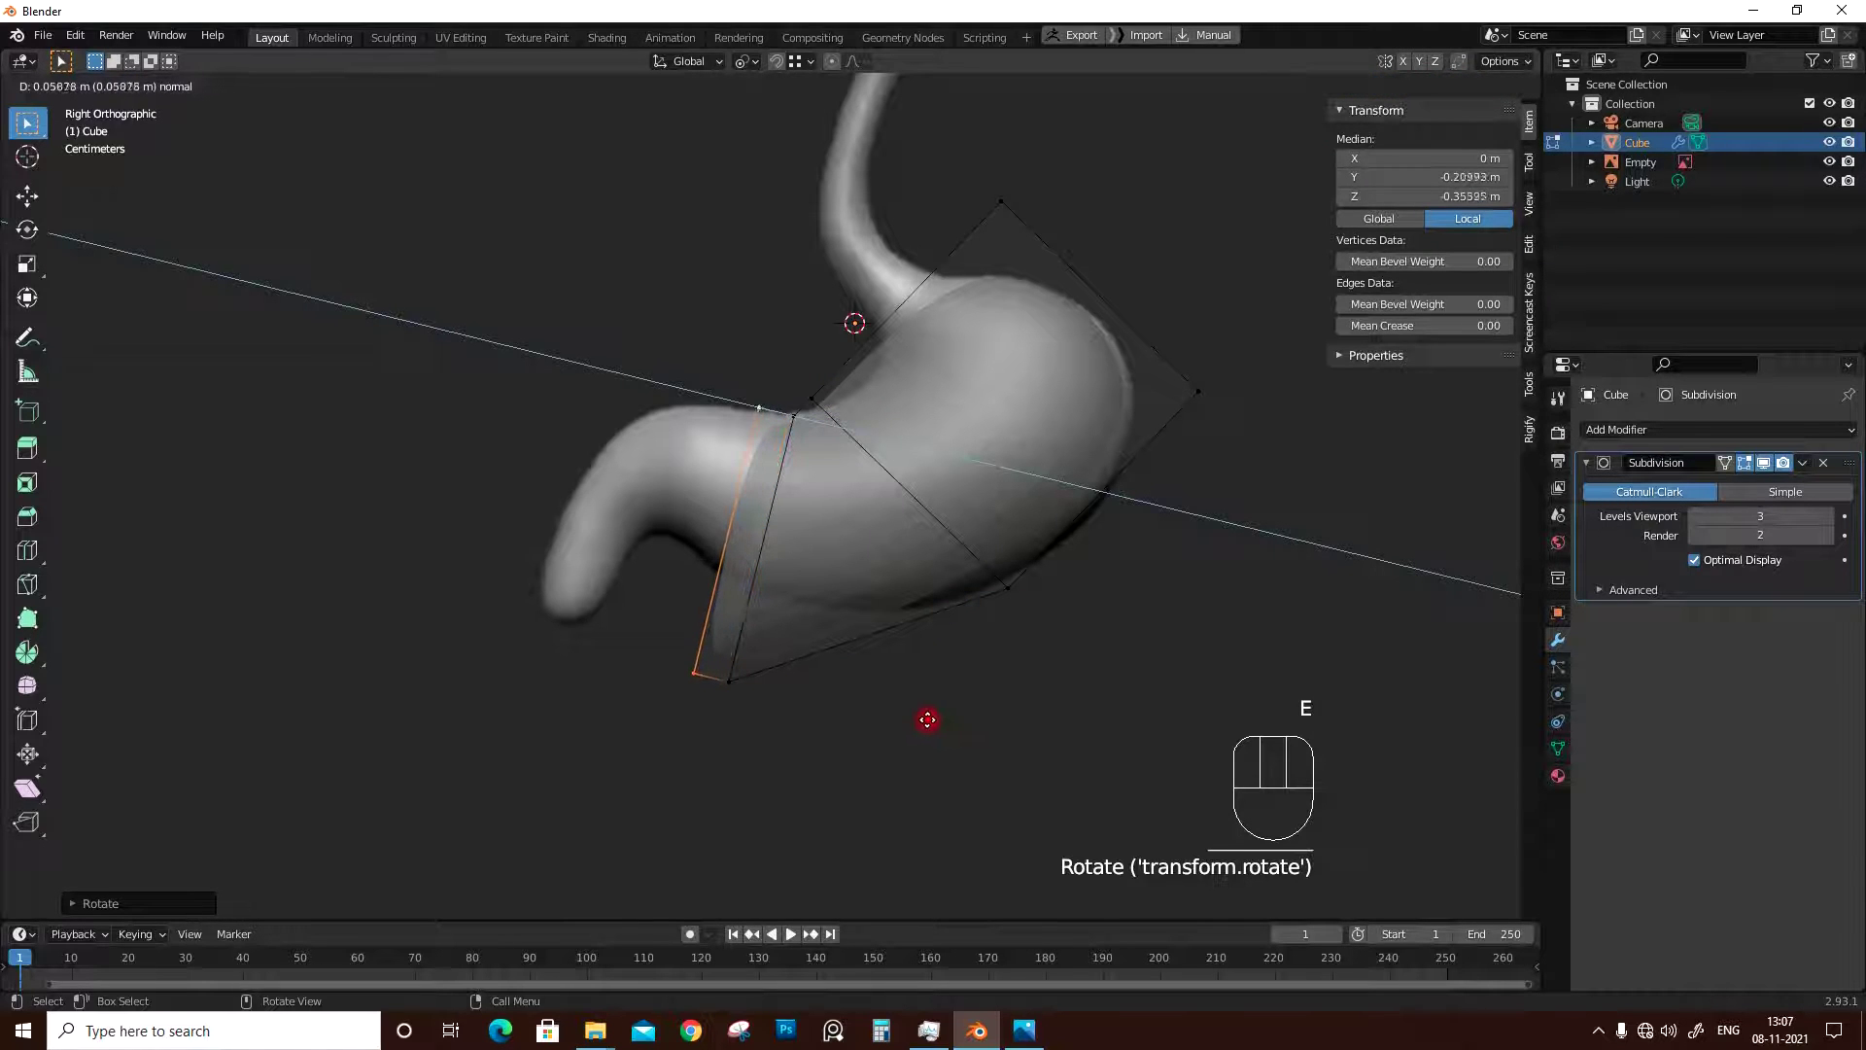
pyautogui.click(900, 737)
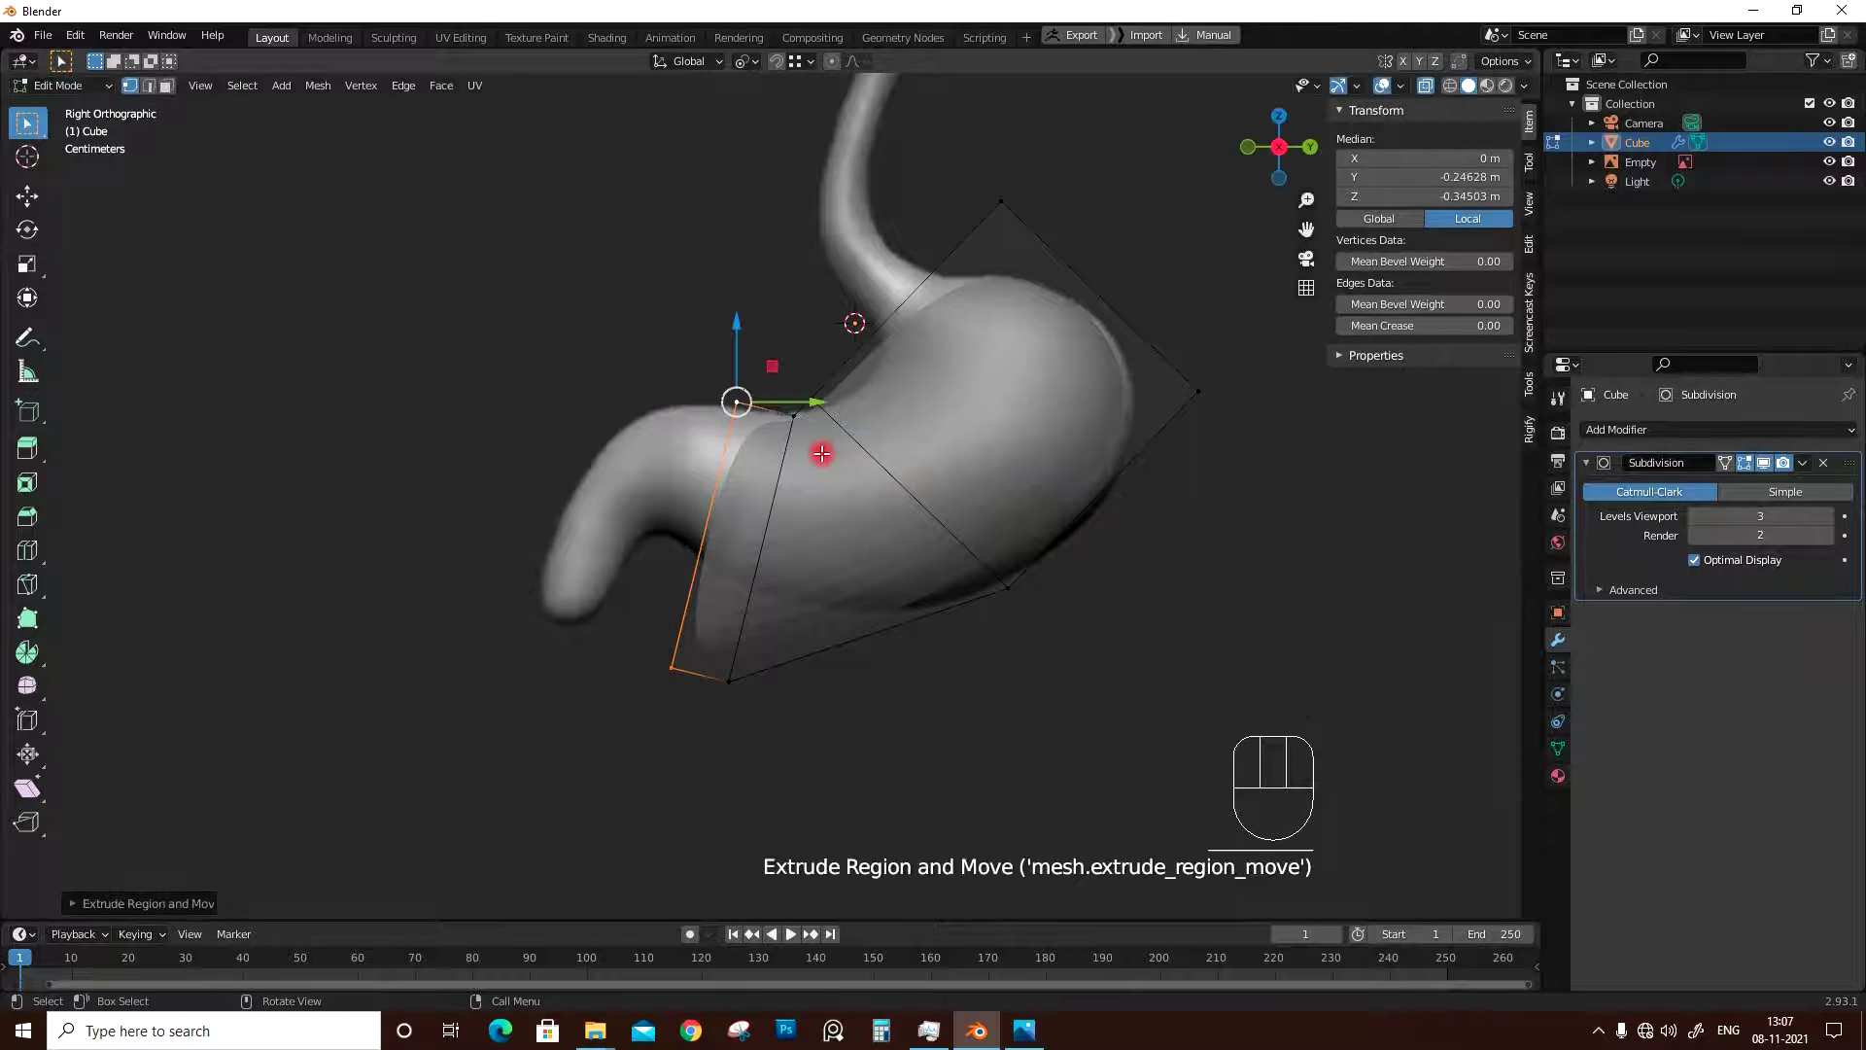
pyautogui.press('g')
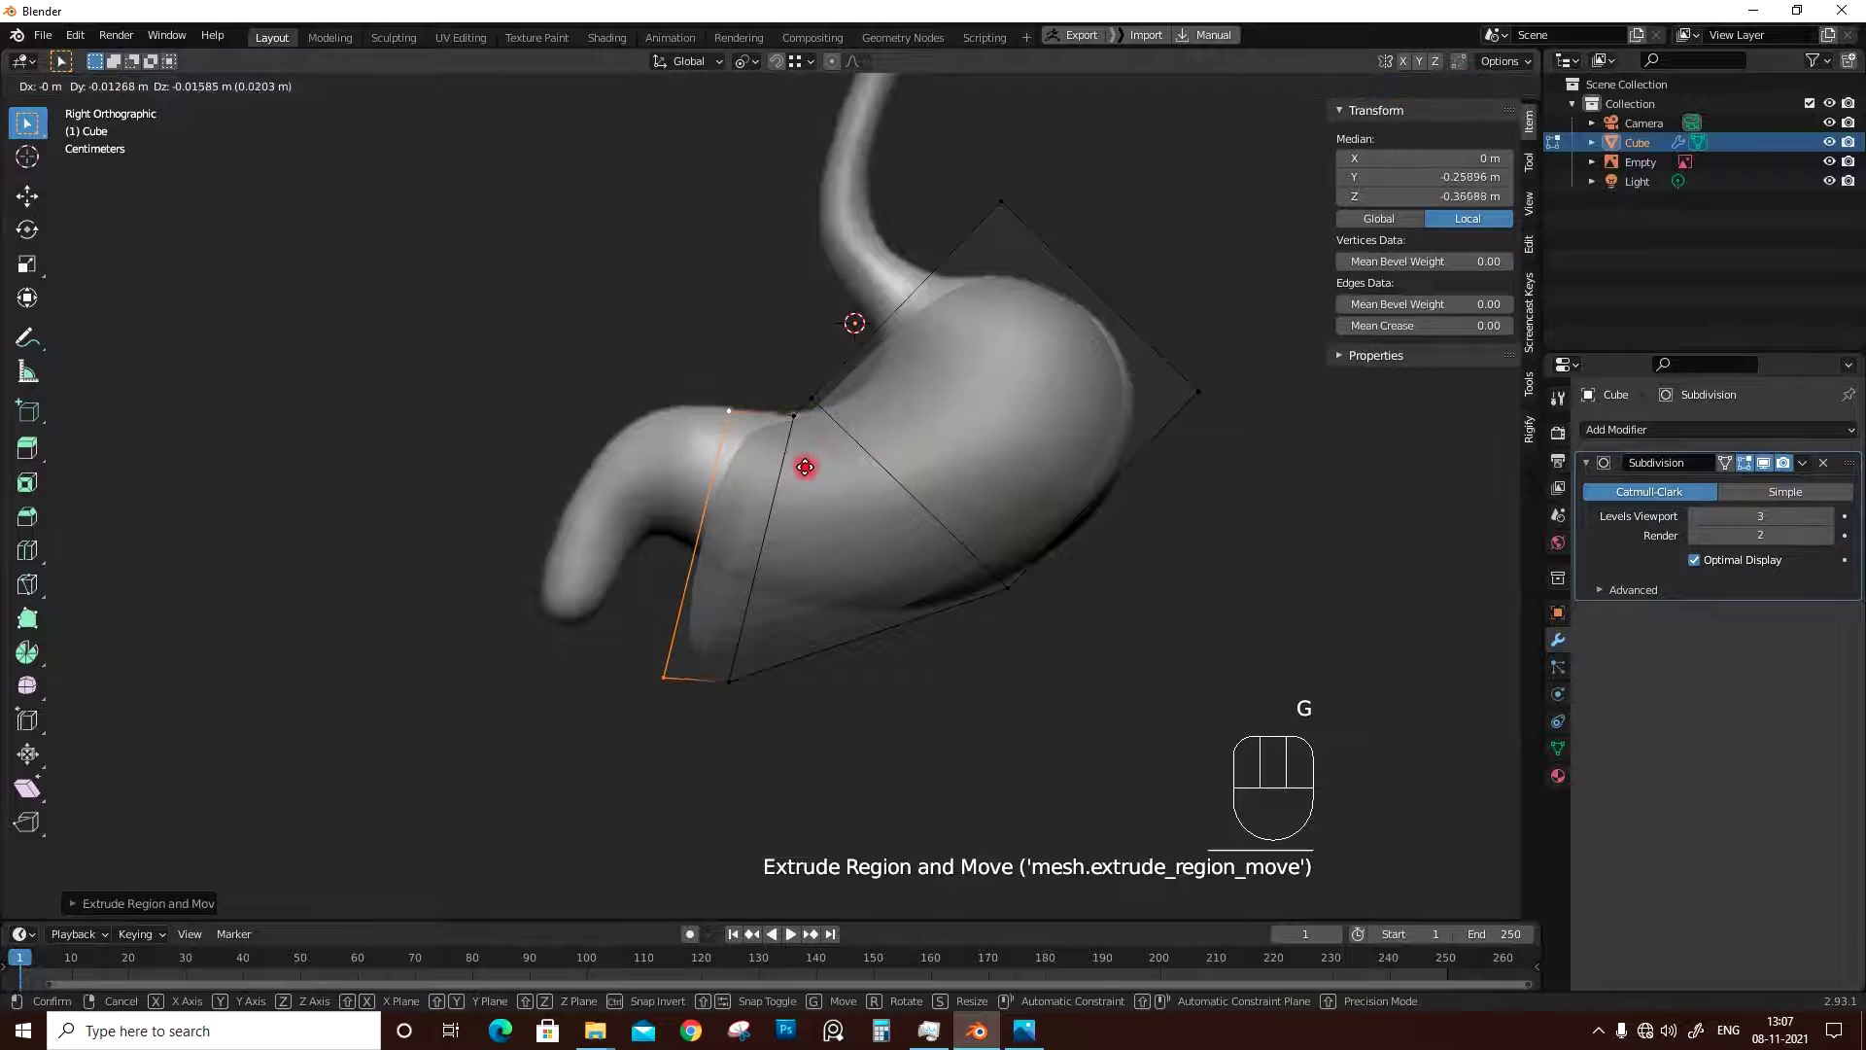
pyautogui.click(767, 496)
# Try to scale the new end face down around its active vertex, and undo the scaling
pyautogui.moveTo(767, 496); pyautogui.dragTo(826, 521, button='middle')
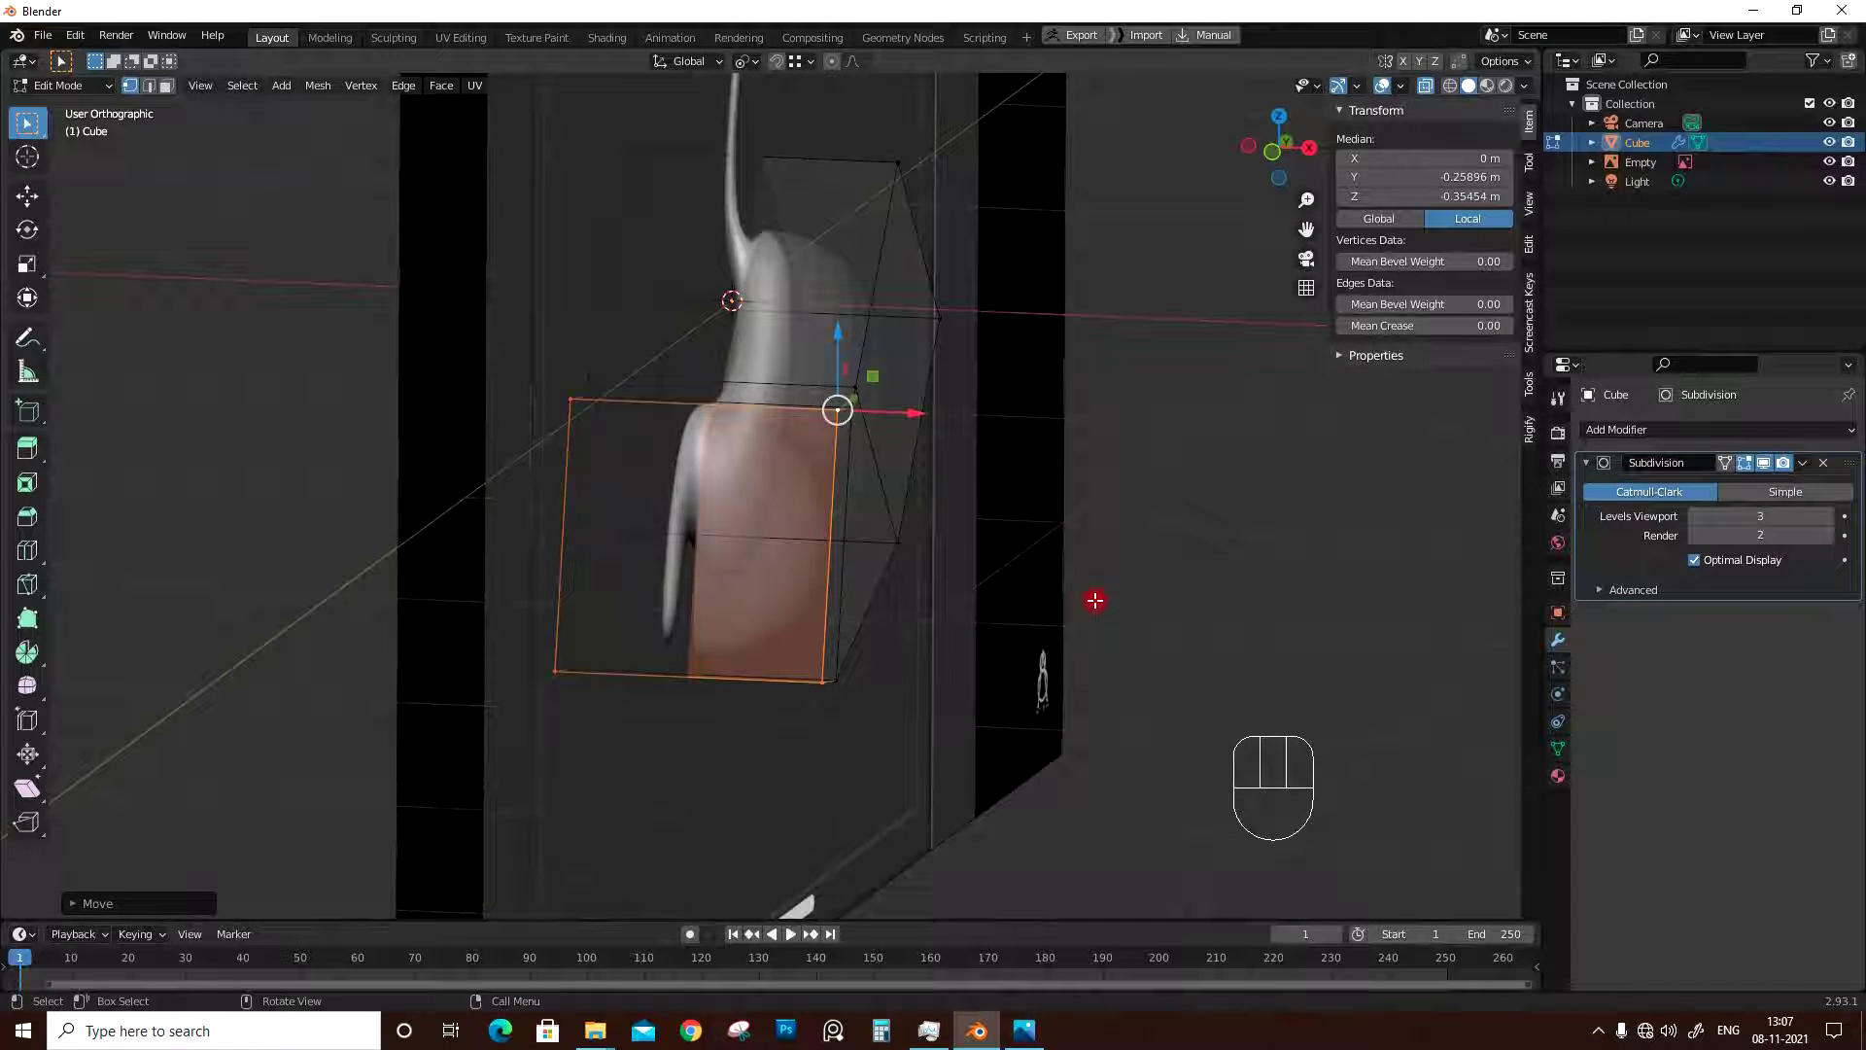
pyautogui.press('s')
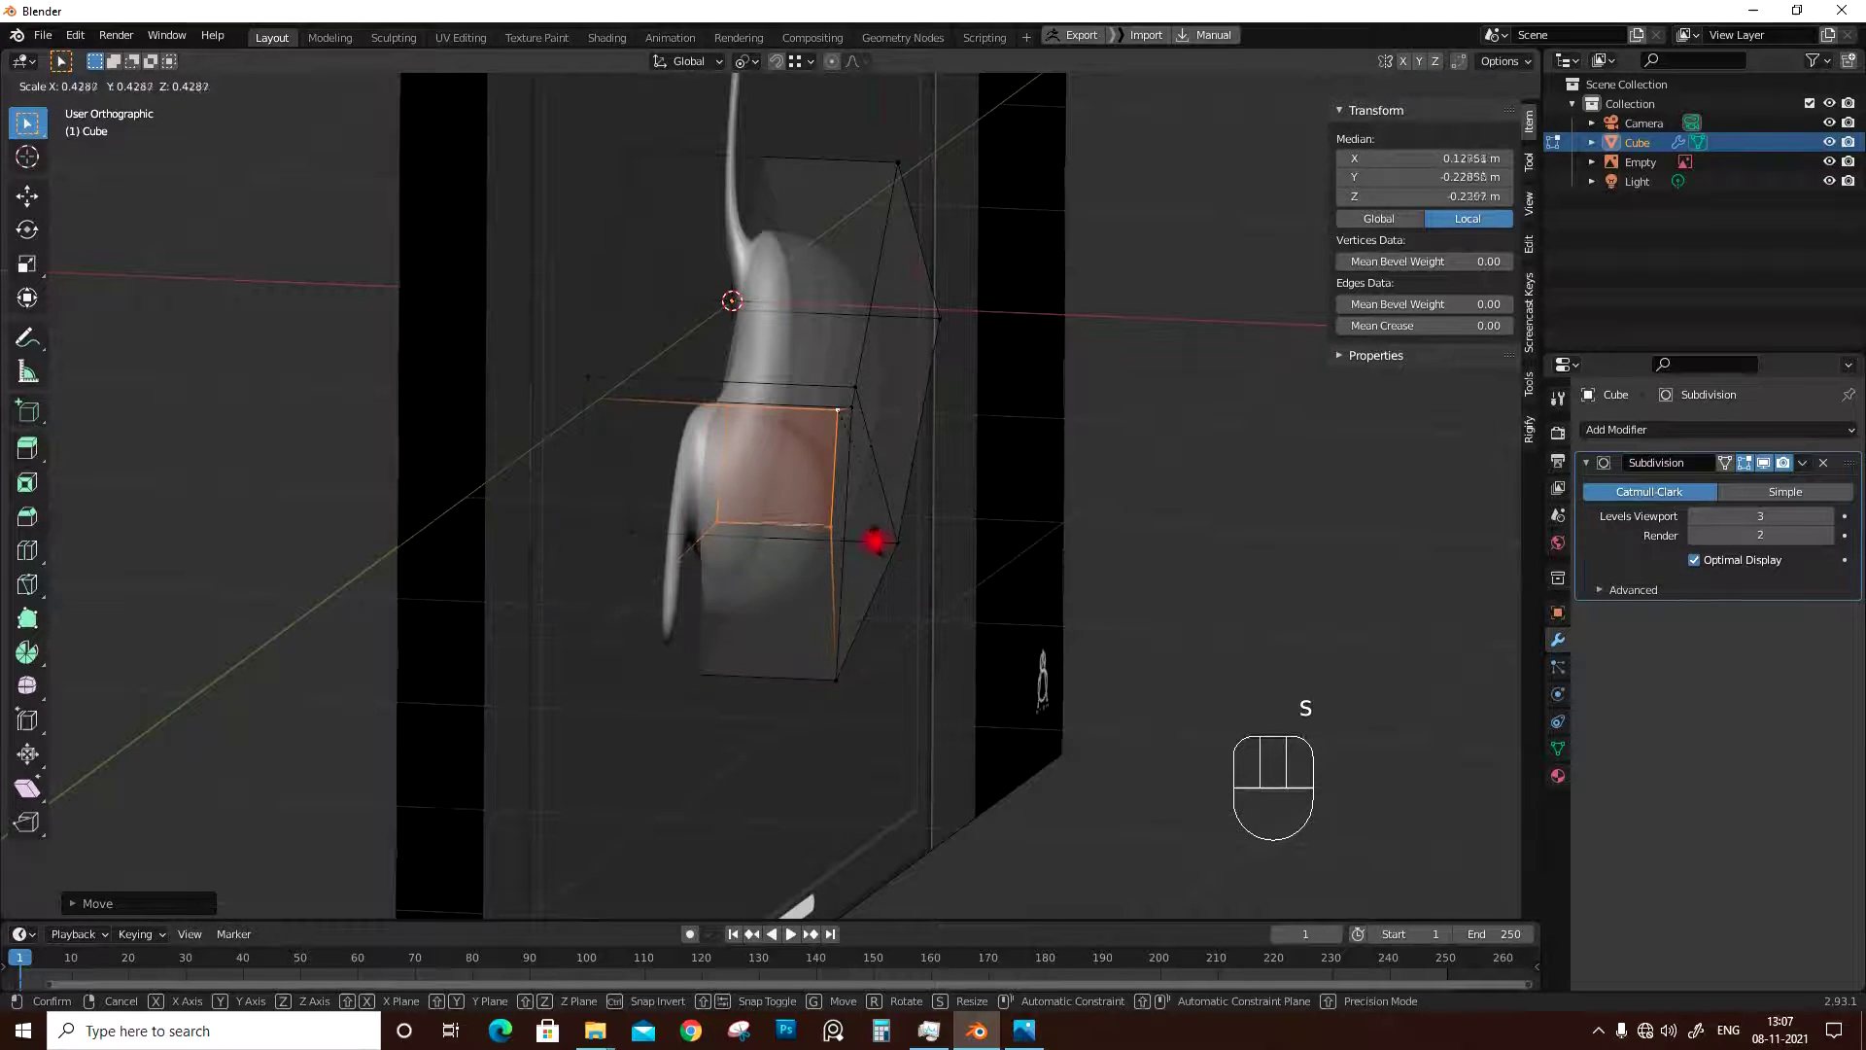
pyautogui.click(912, 464)
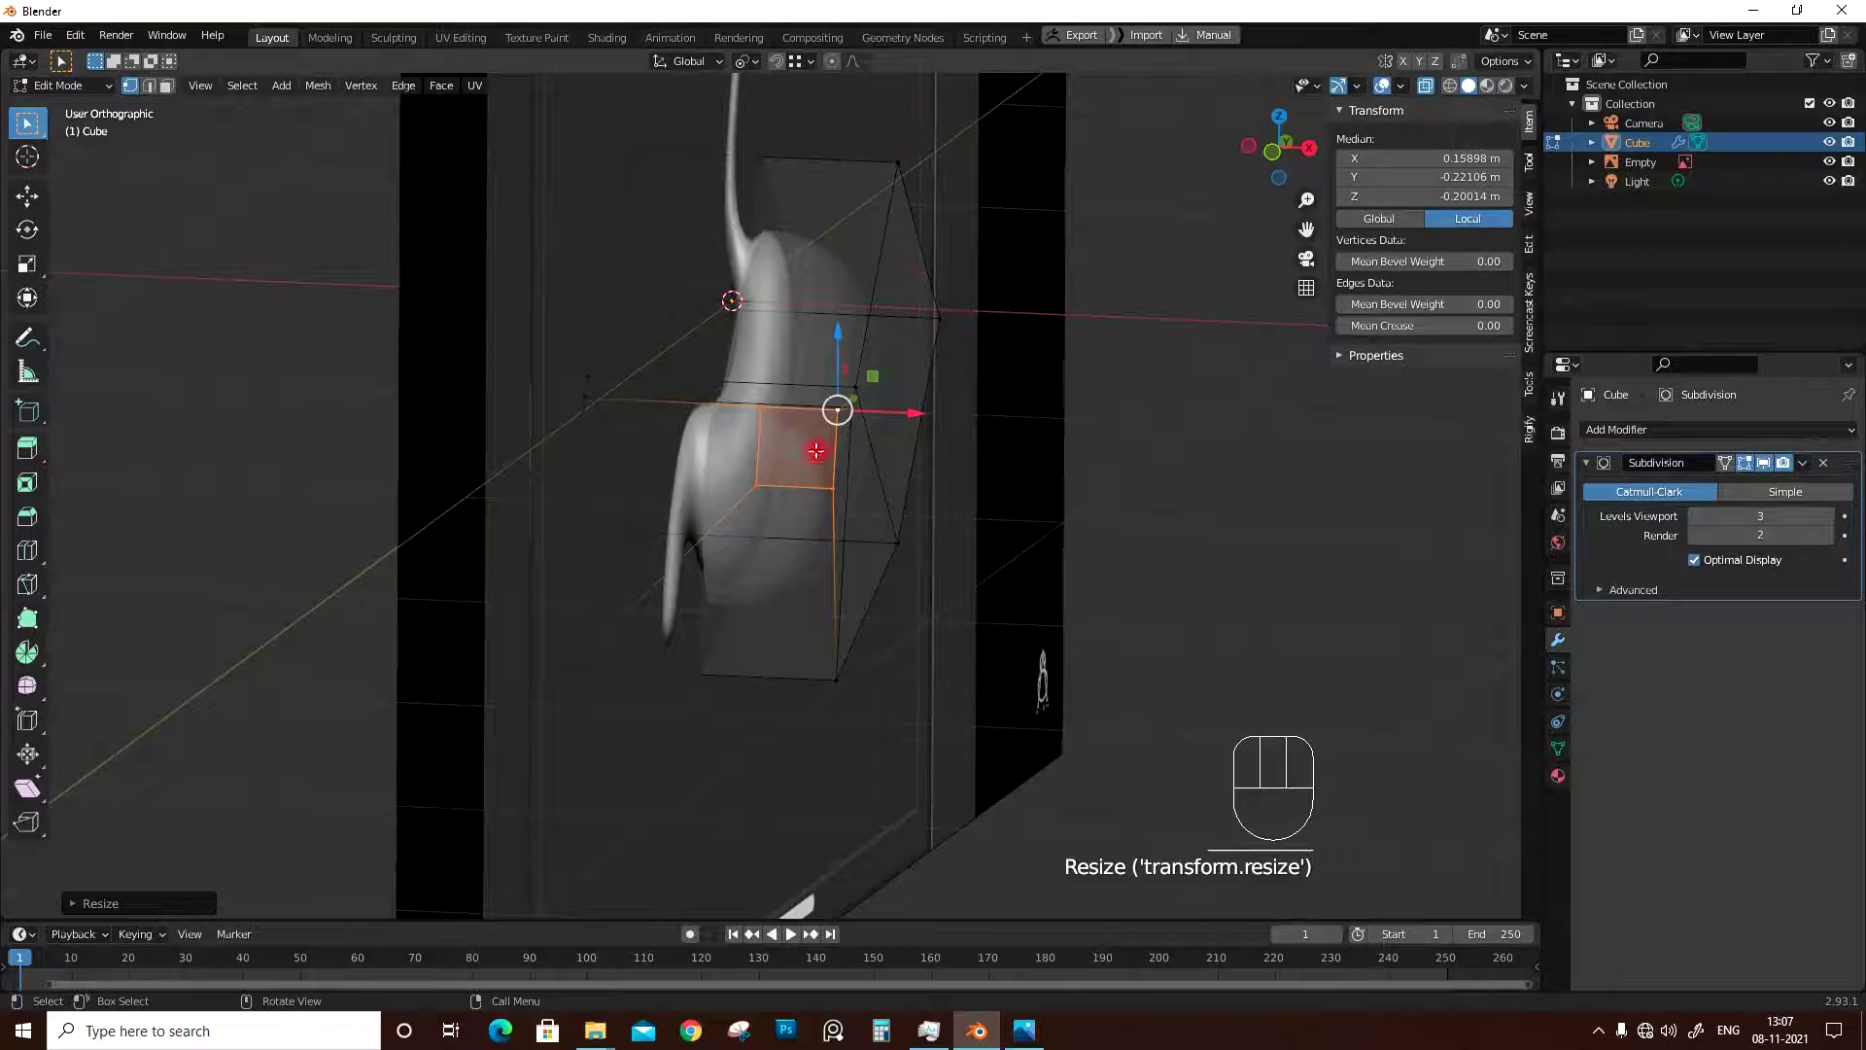
pyautogui.hotkey('ctrl', 'z')
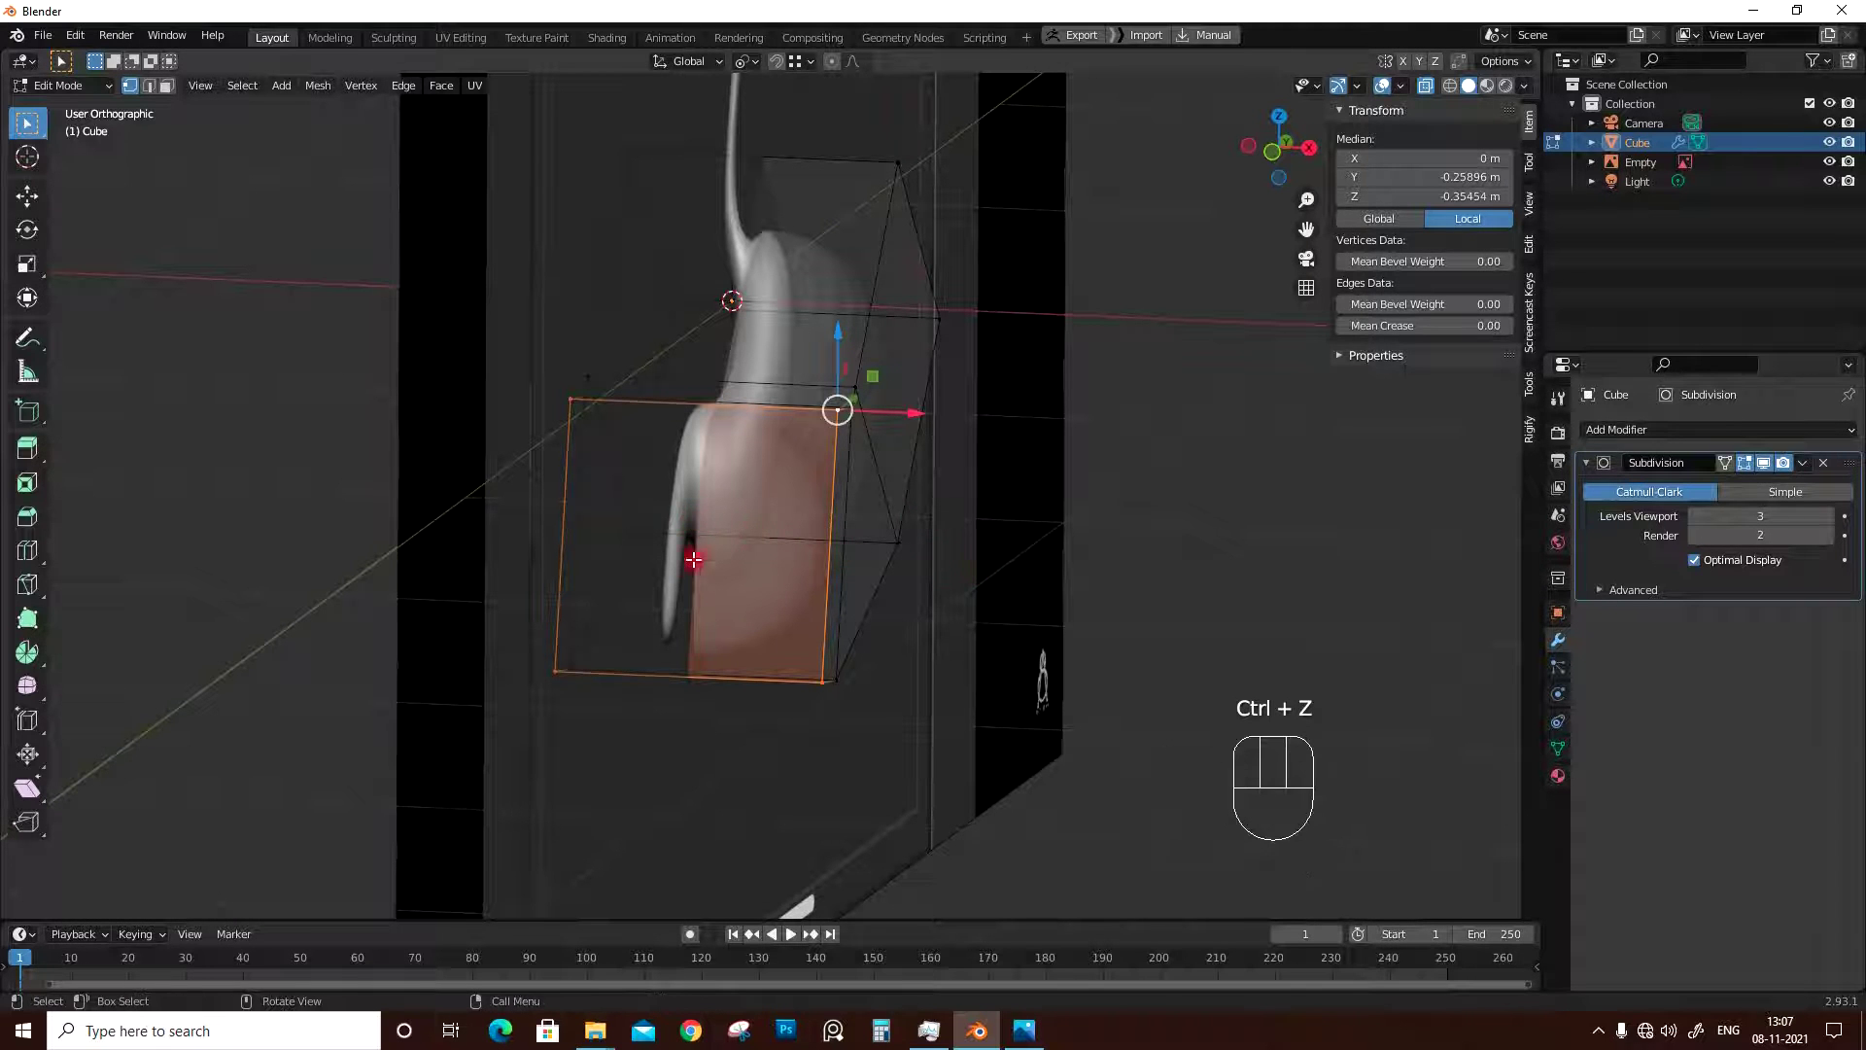
# Set the transform pivot point to Bounding Box Center and scale the end face down to the width of the narrowing stomach
pyautogui.moveTo(825, 567); pyautogui.dragTo(725, 545, button='middle')
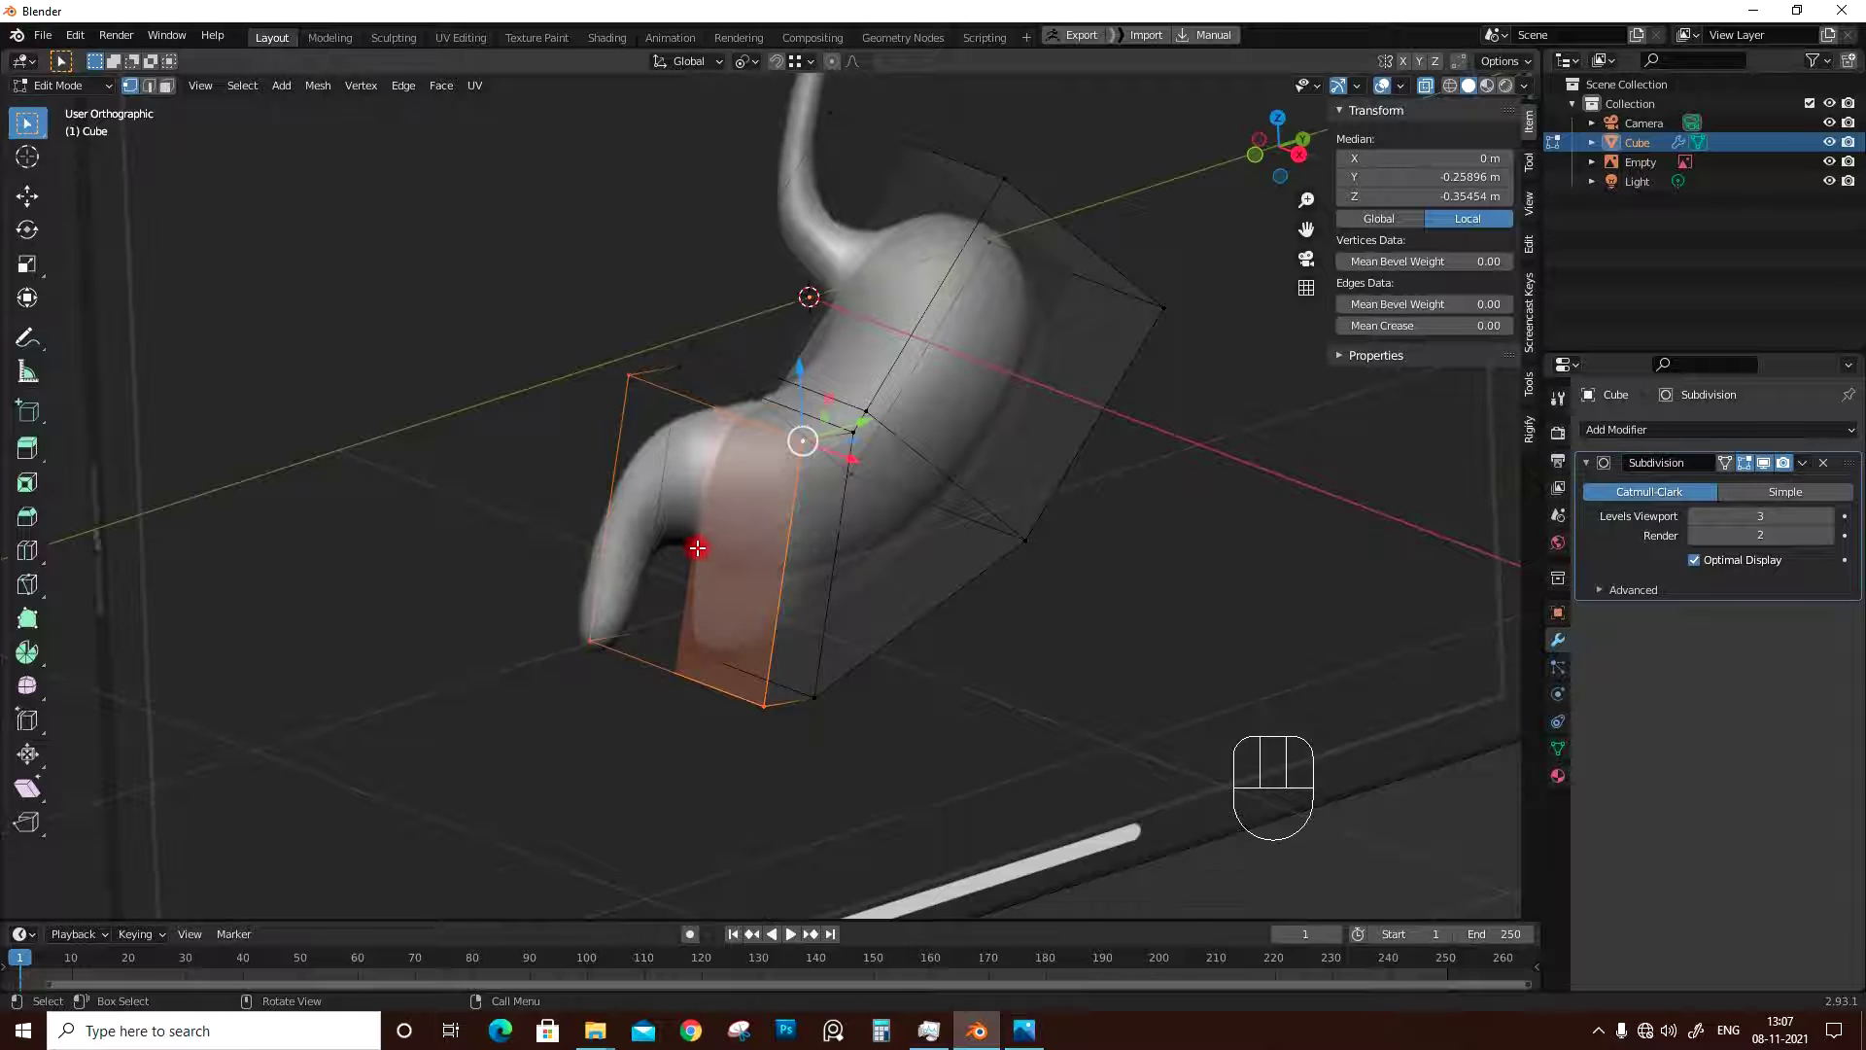
pyautogui.click(746, 61)
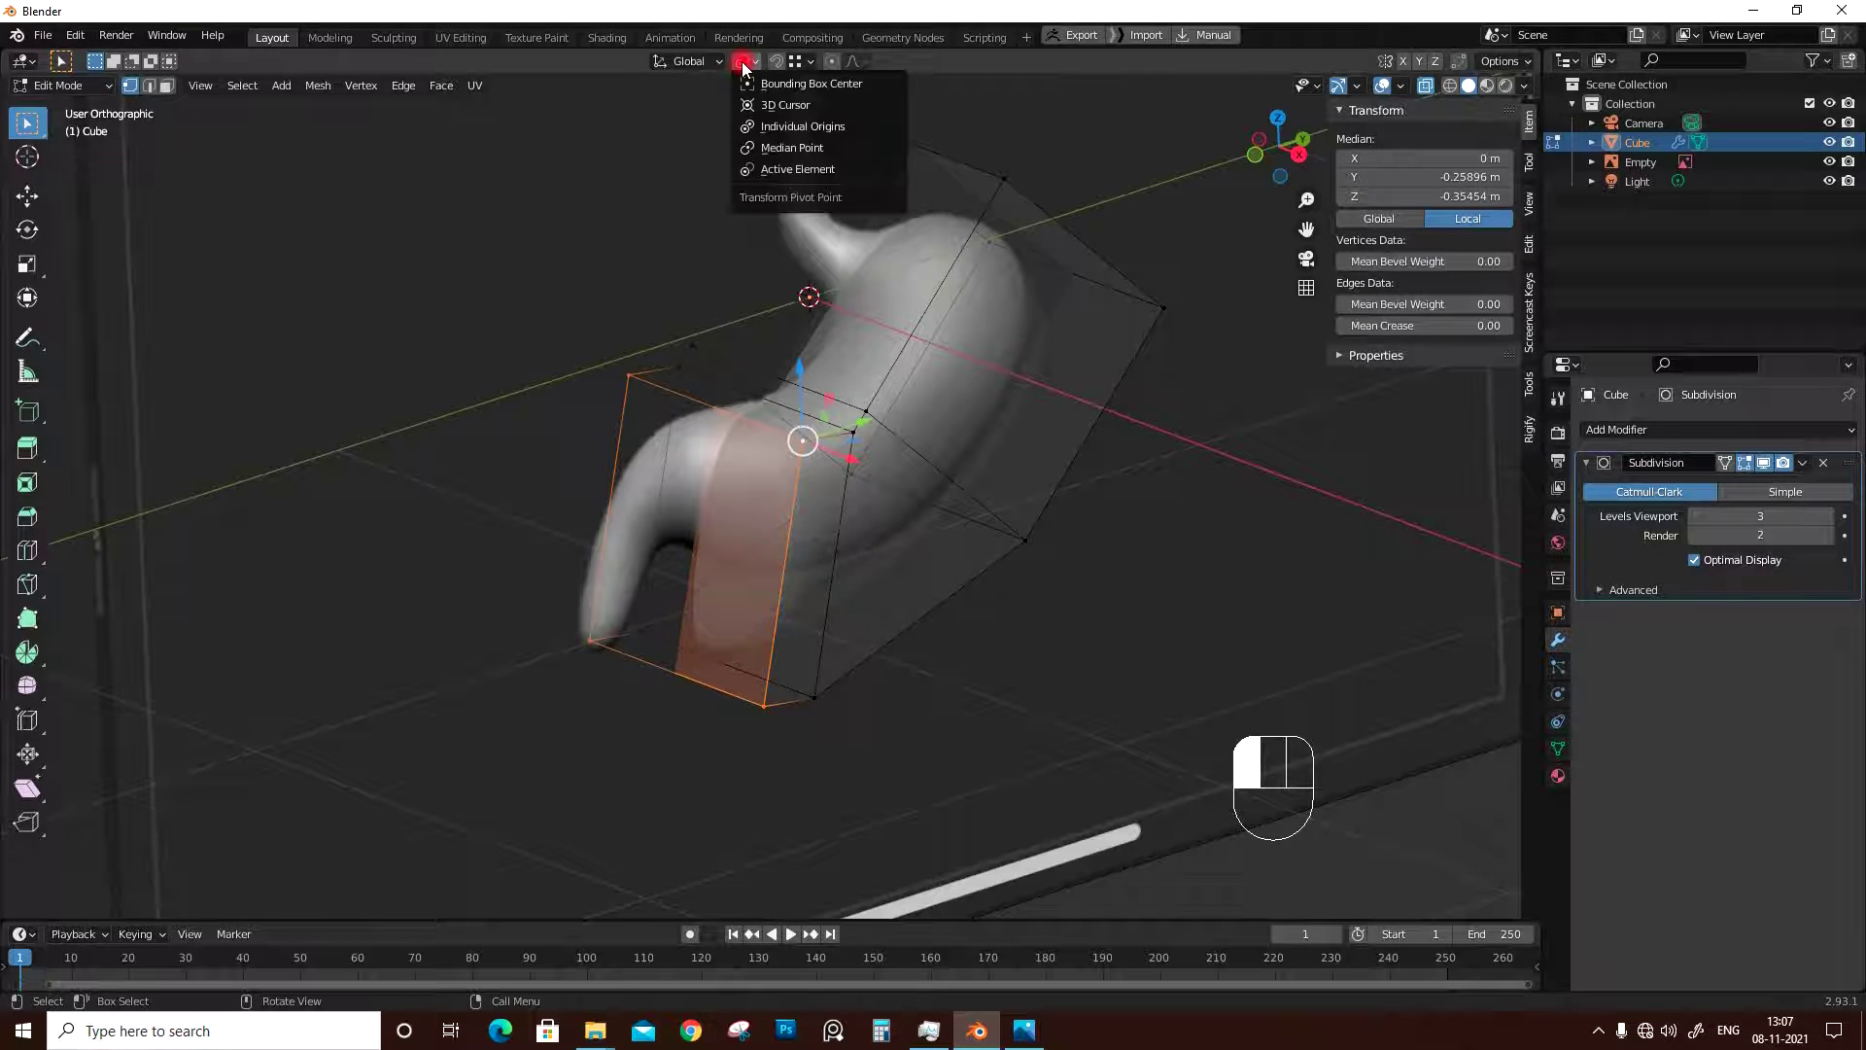
pyautogui.click(795, 84)
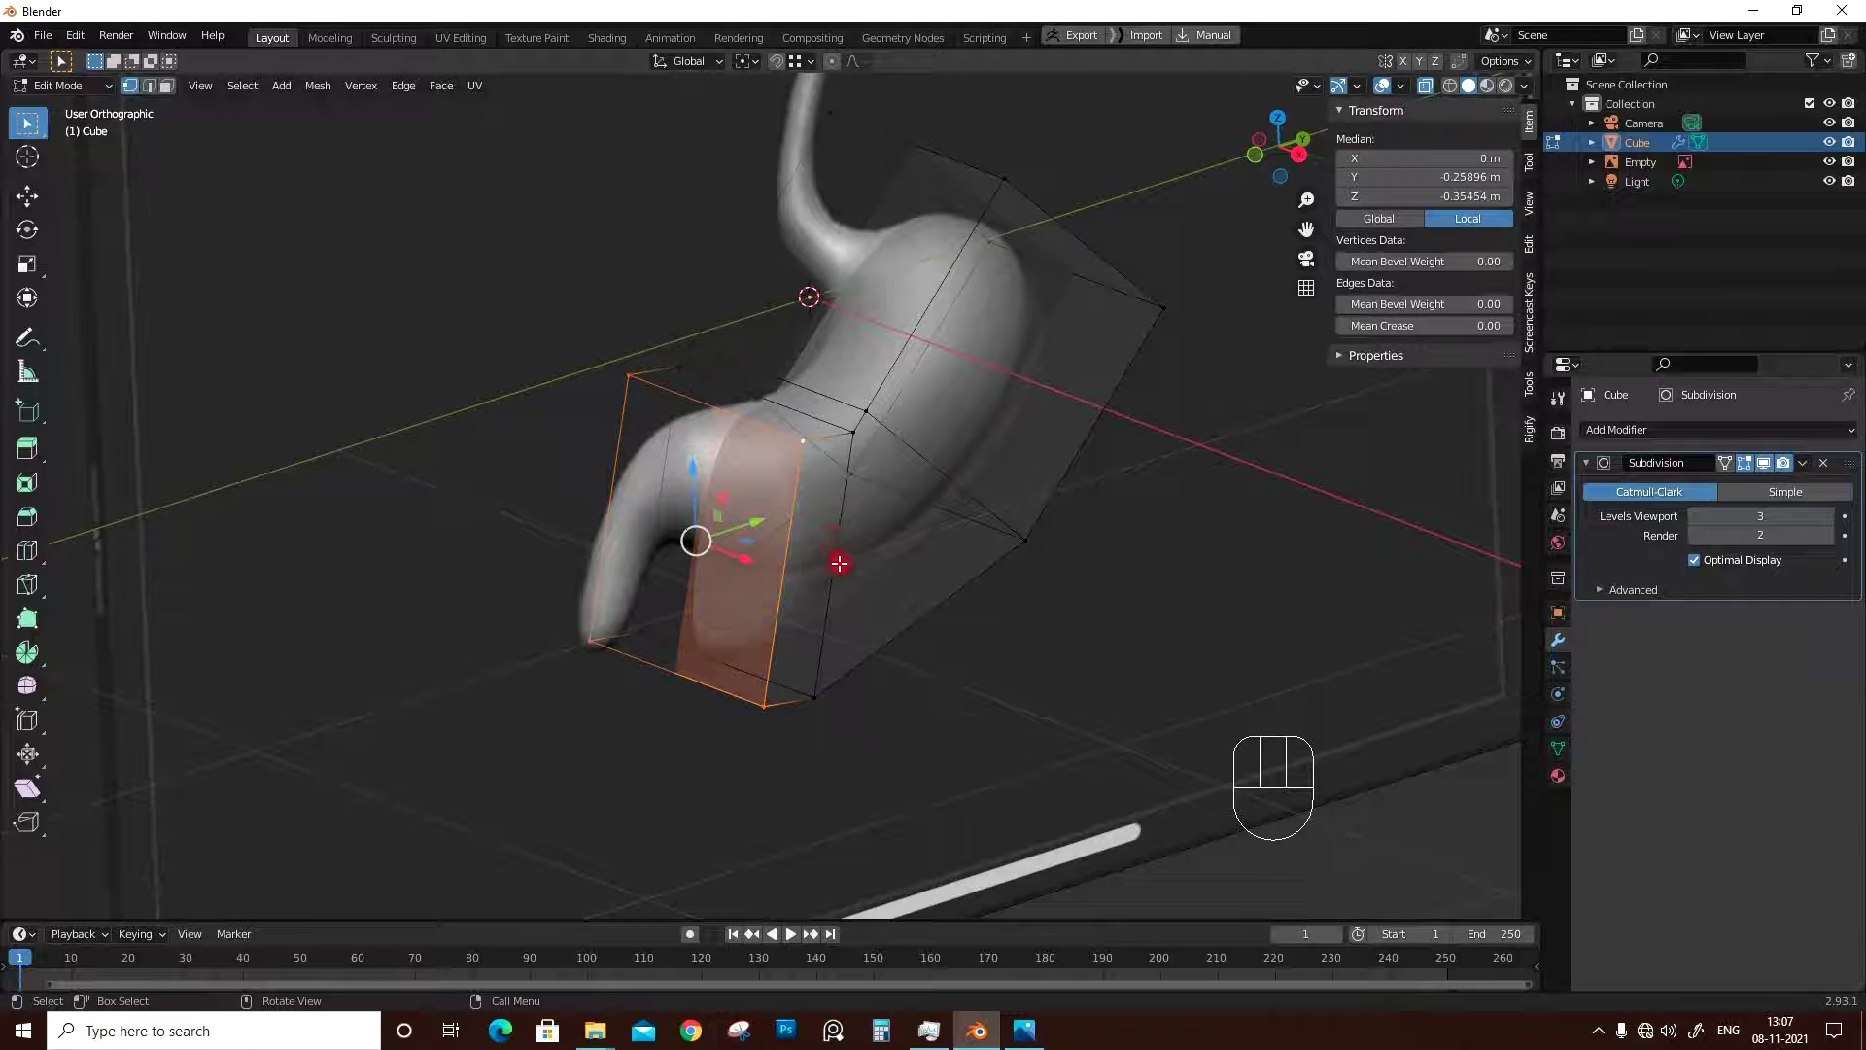
pyautogui.press('s')
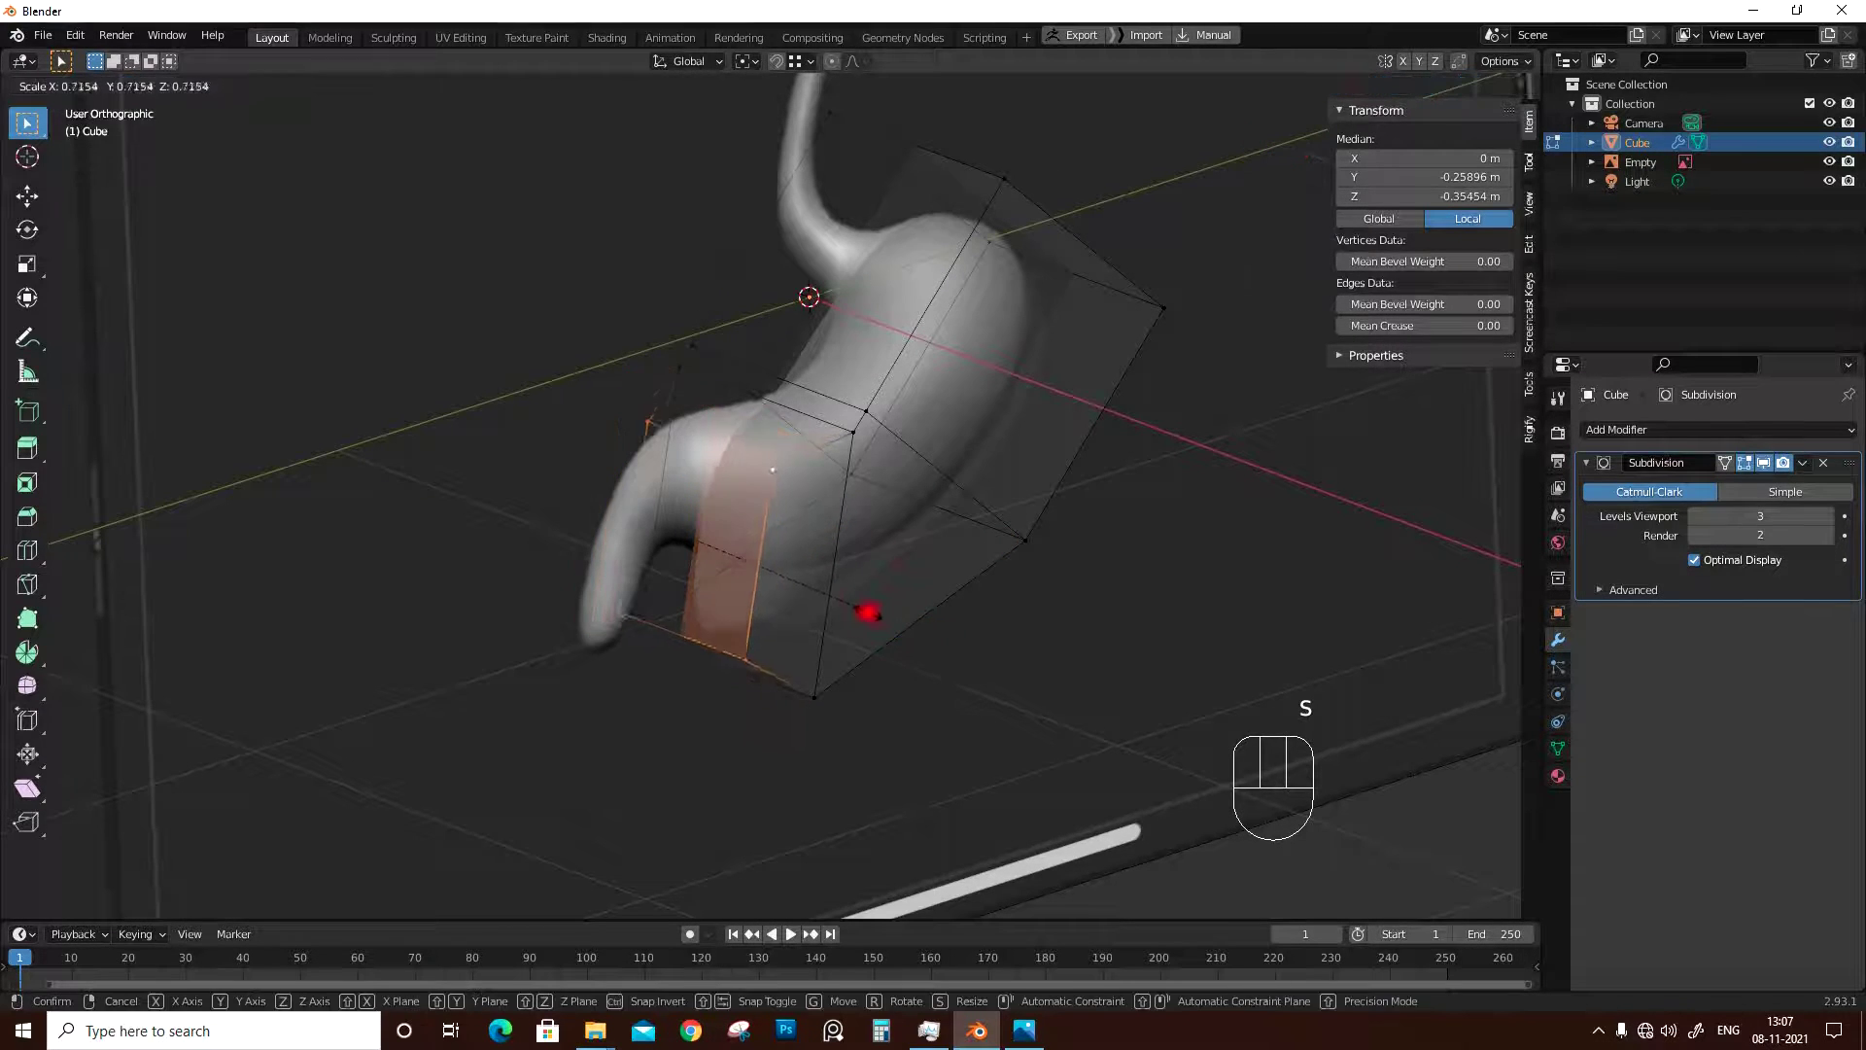
pyautogui.click(794, 578)
# Select the edge loop just behind the end face and move it up about 0.05 m in right orthographic view
pyautogui.moveTo(846, 562); pyautogui.dragTo(821, 421, button='middle')
pyautogui.click(1290, 142)
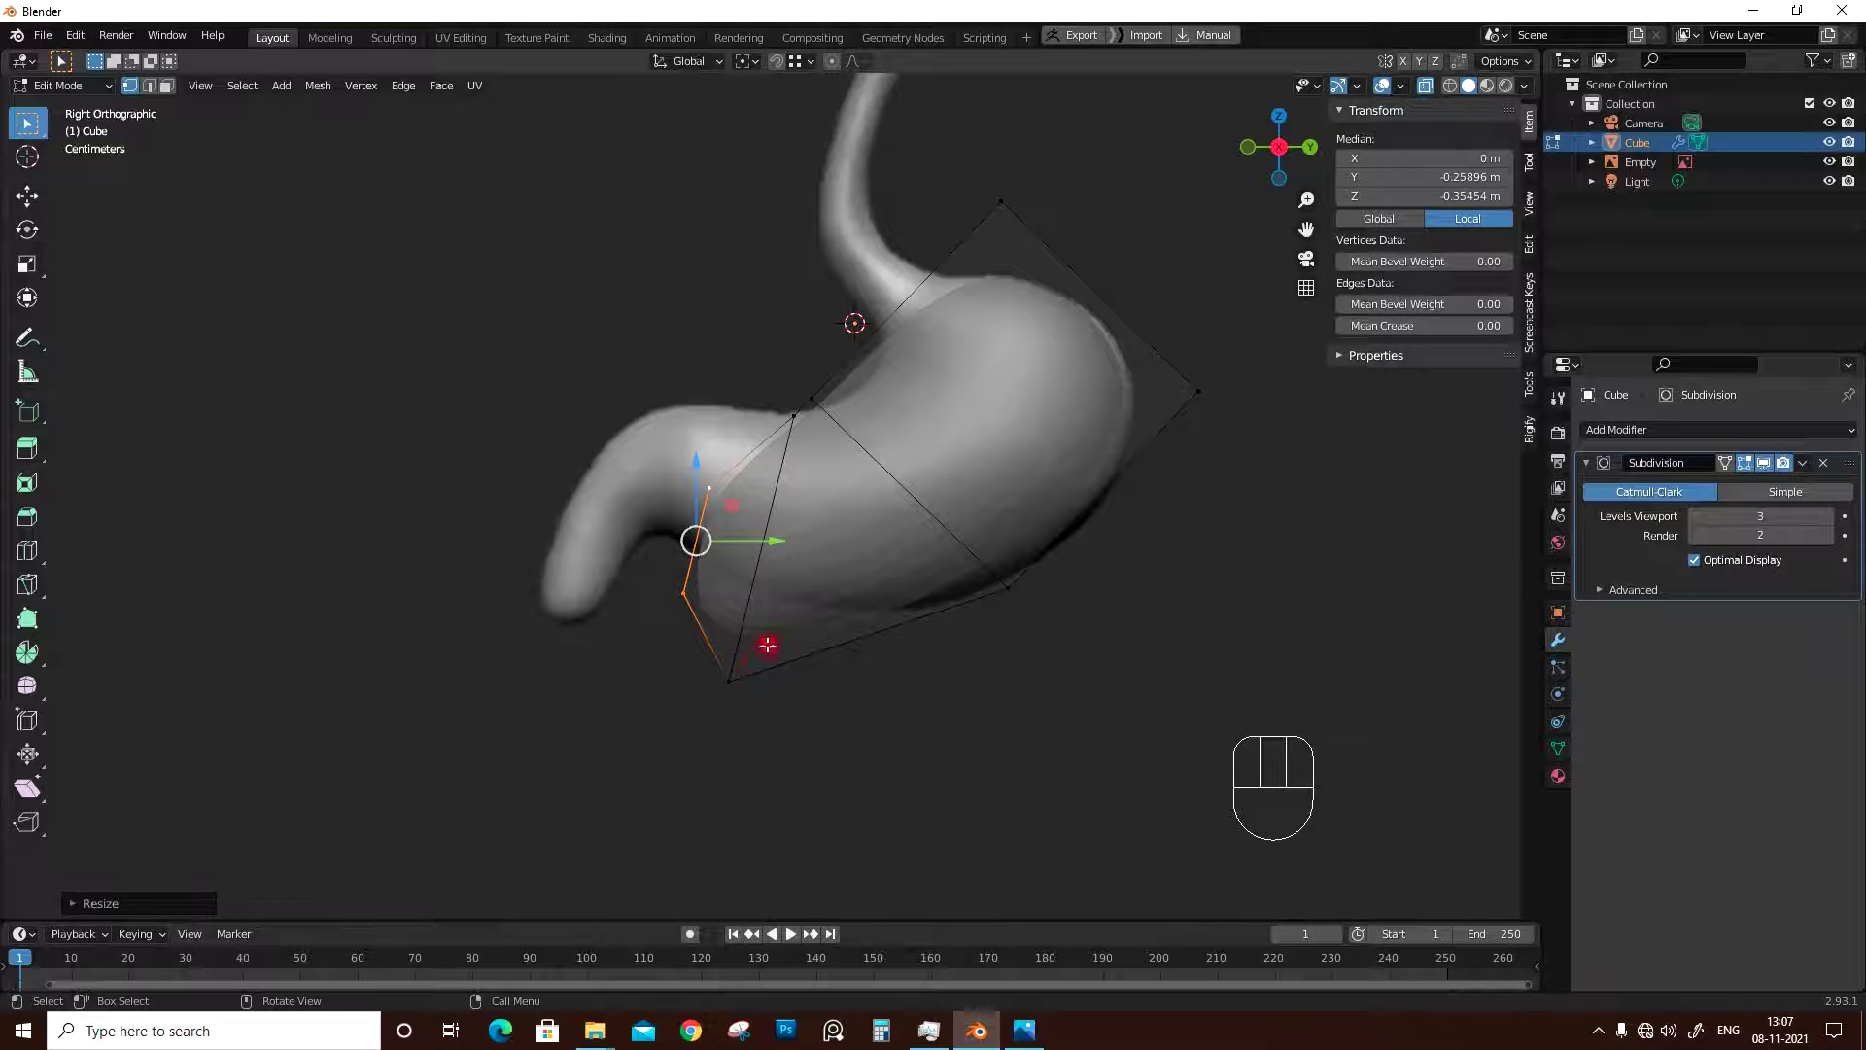
pyautogui.keyDown('alt'); pyautogui.click(750, 609); pyautogui.keyUp('alt')
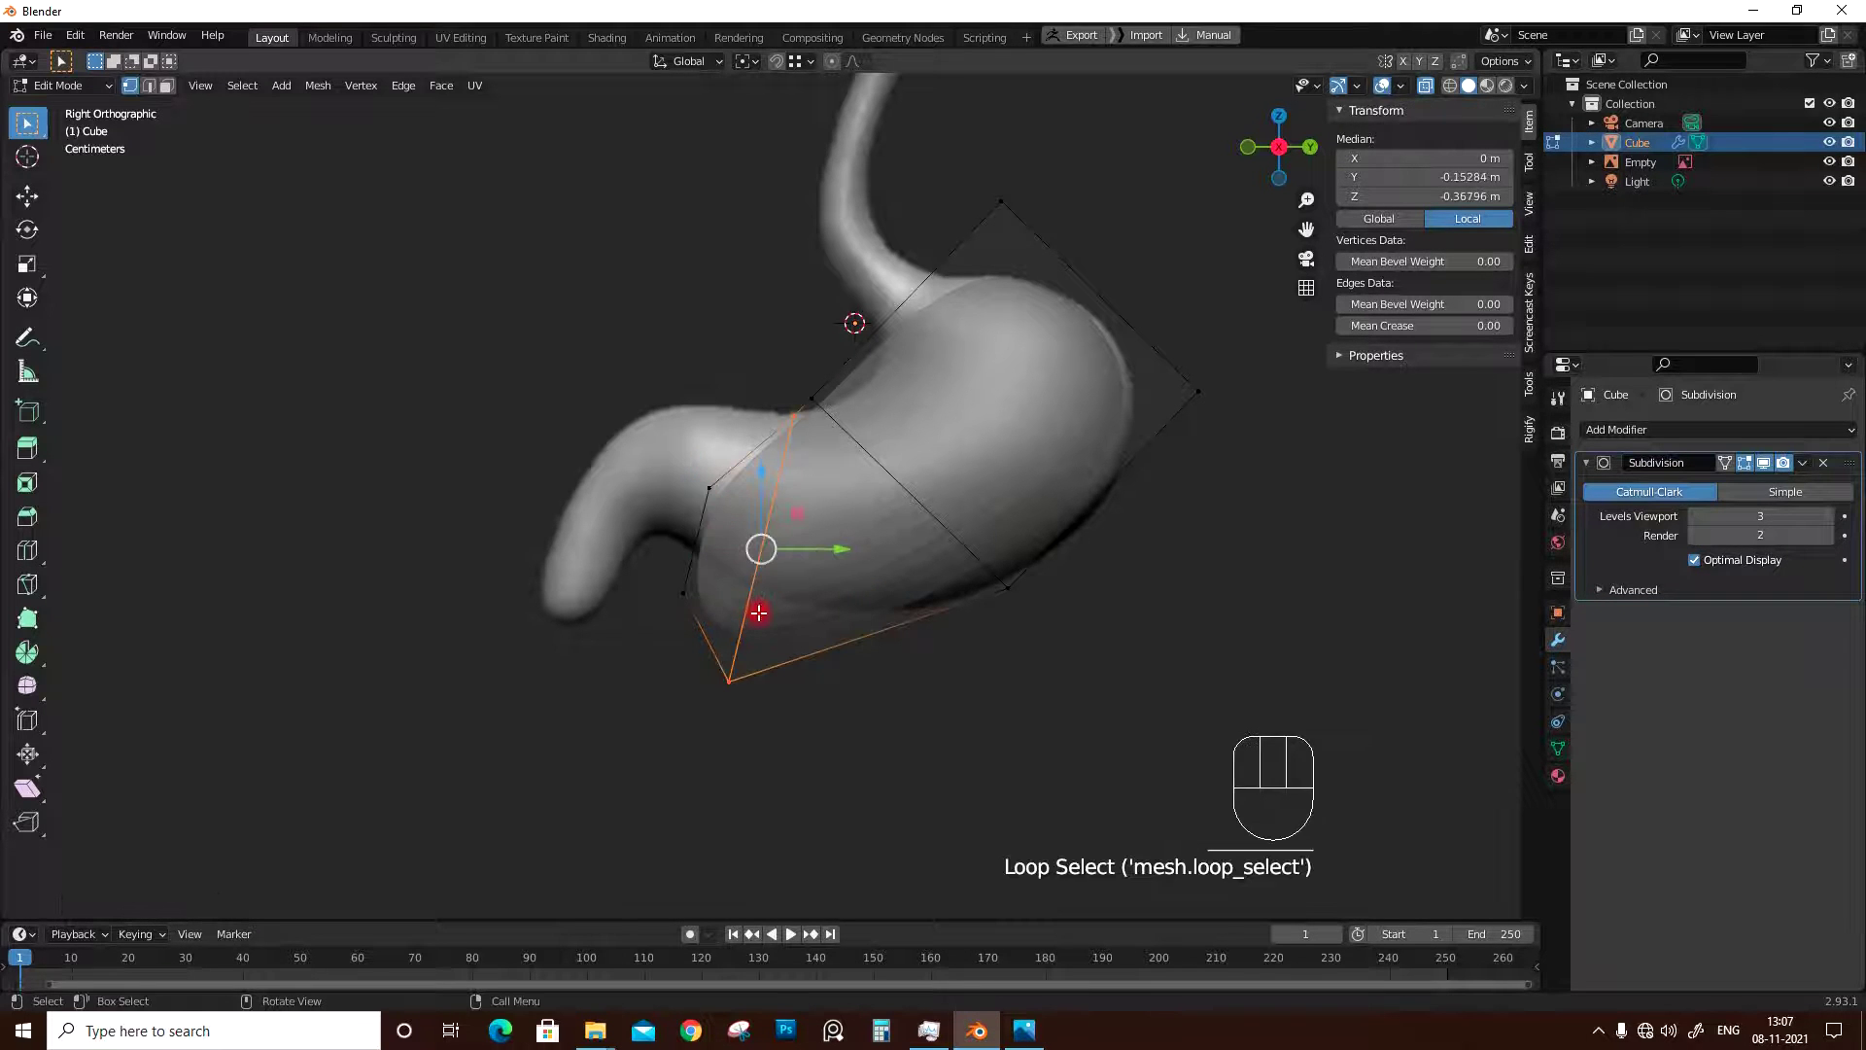
pyautogui.moveTo(758, 613); pyautogui.dragTo(829, 616, button='middle')
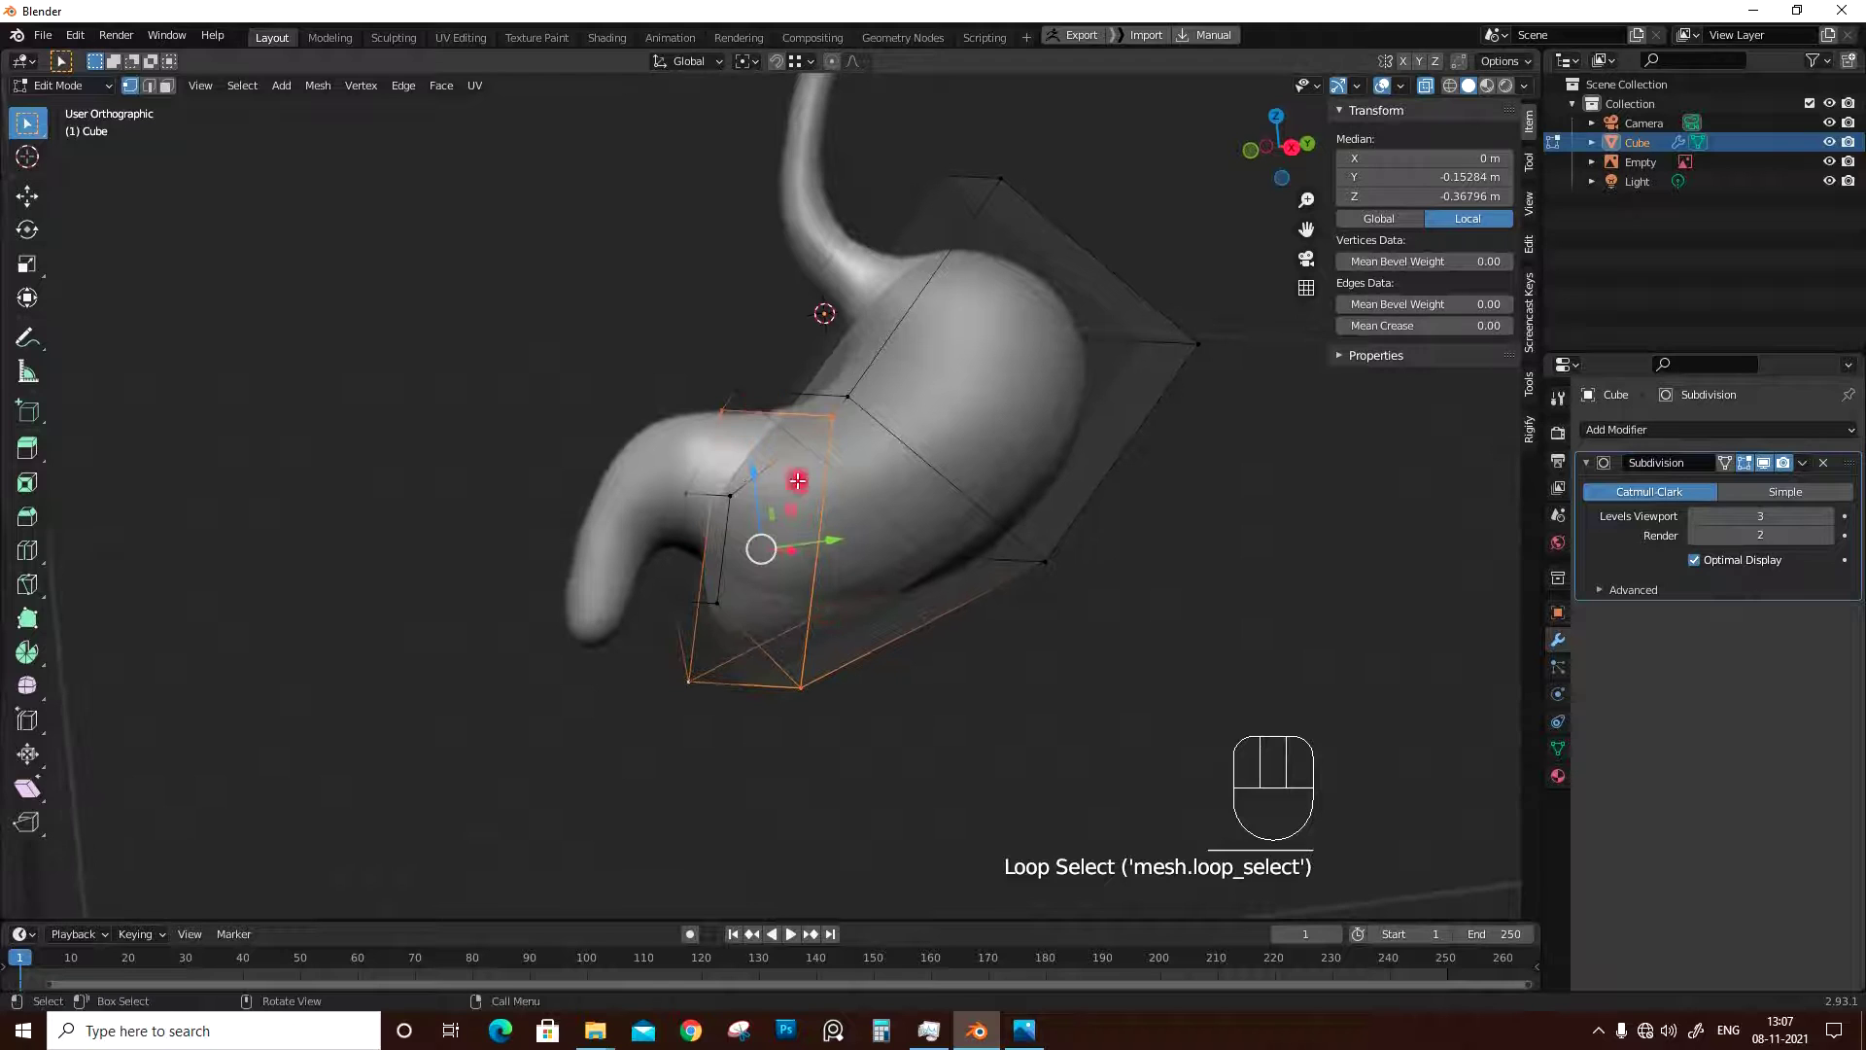
pyautogui.click(1290, 146)
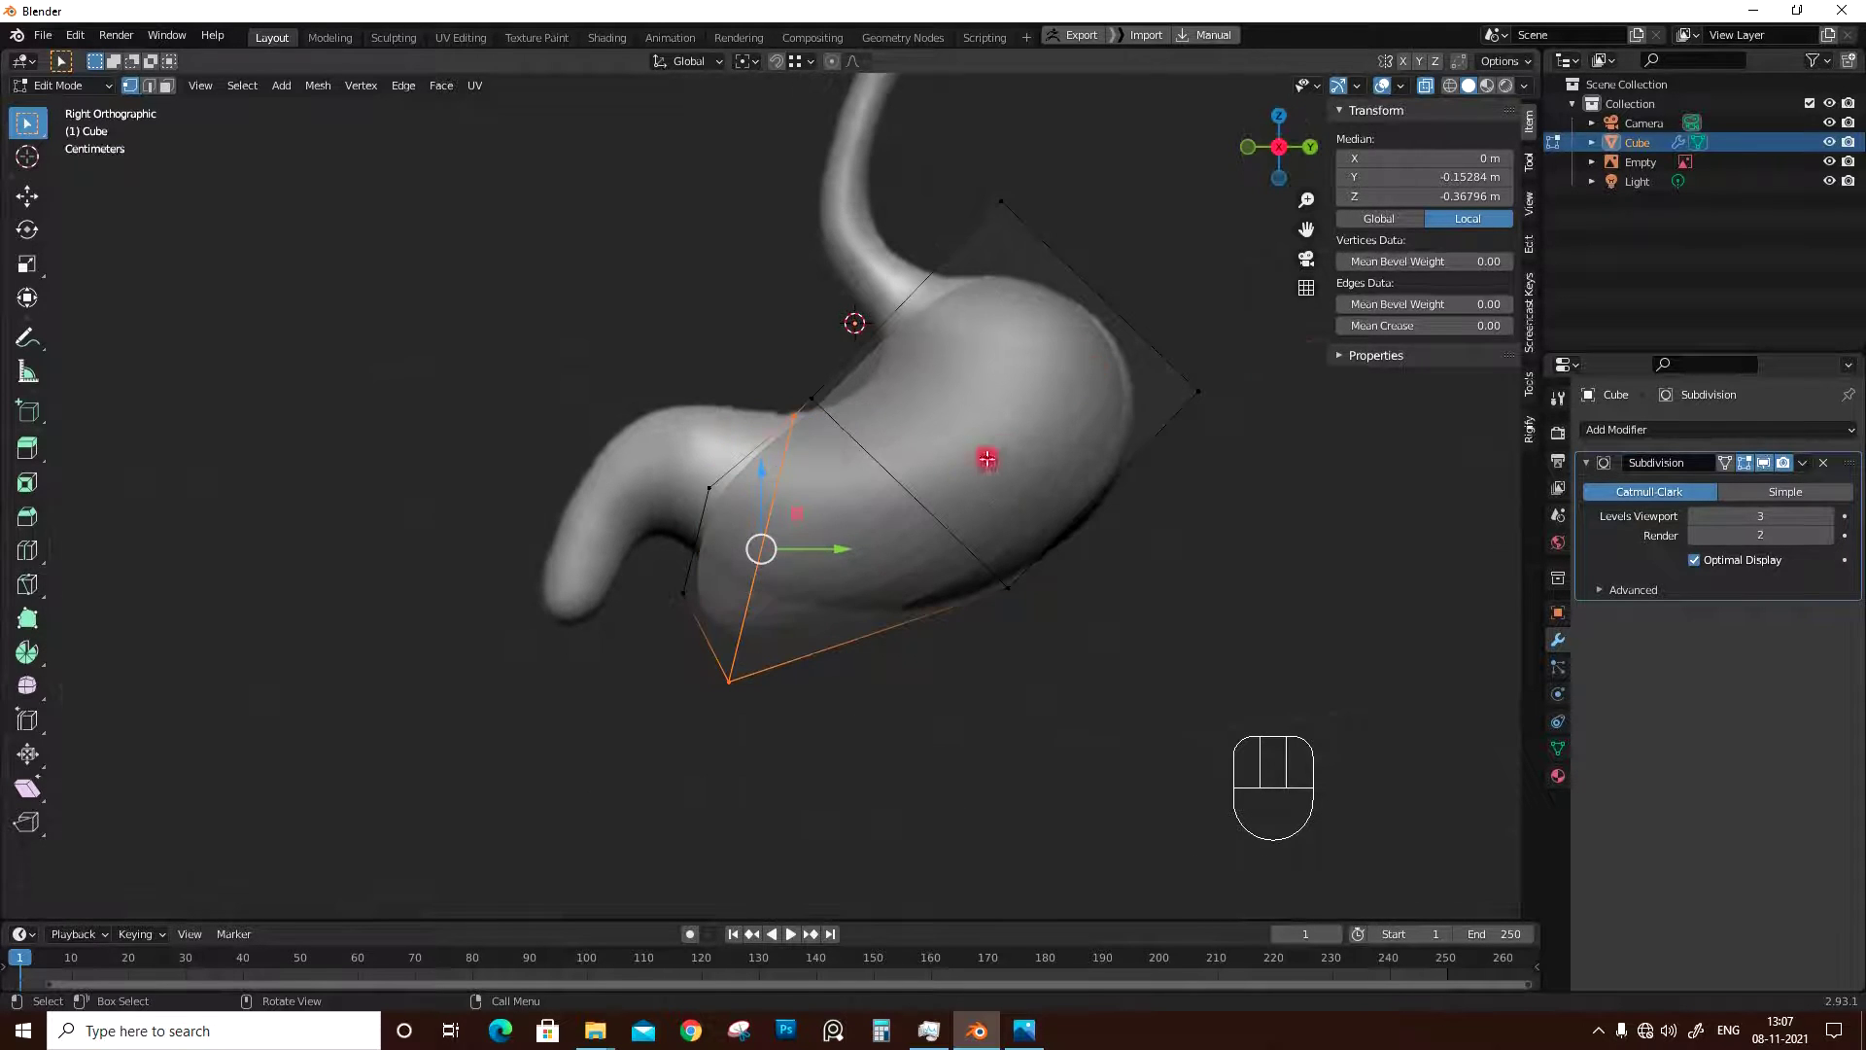
pyautogui.press('g')
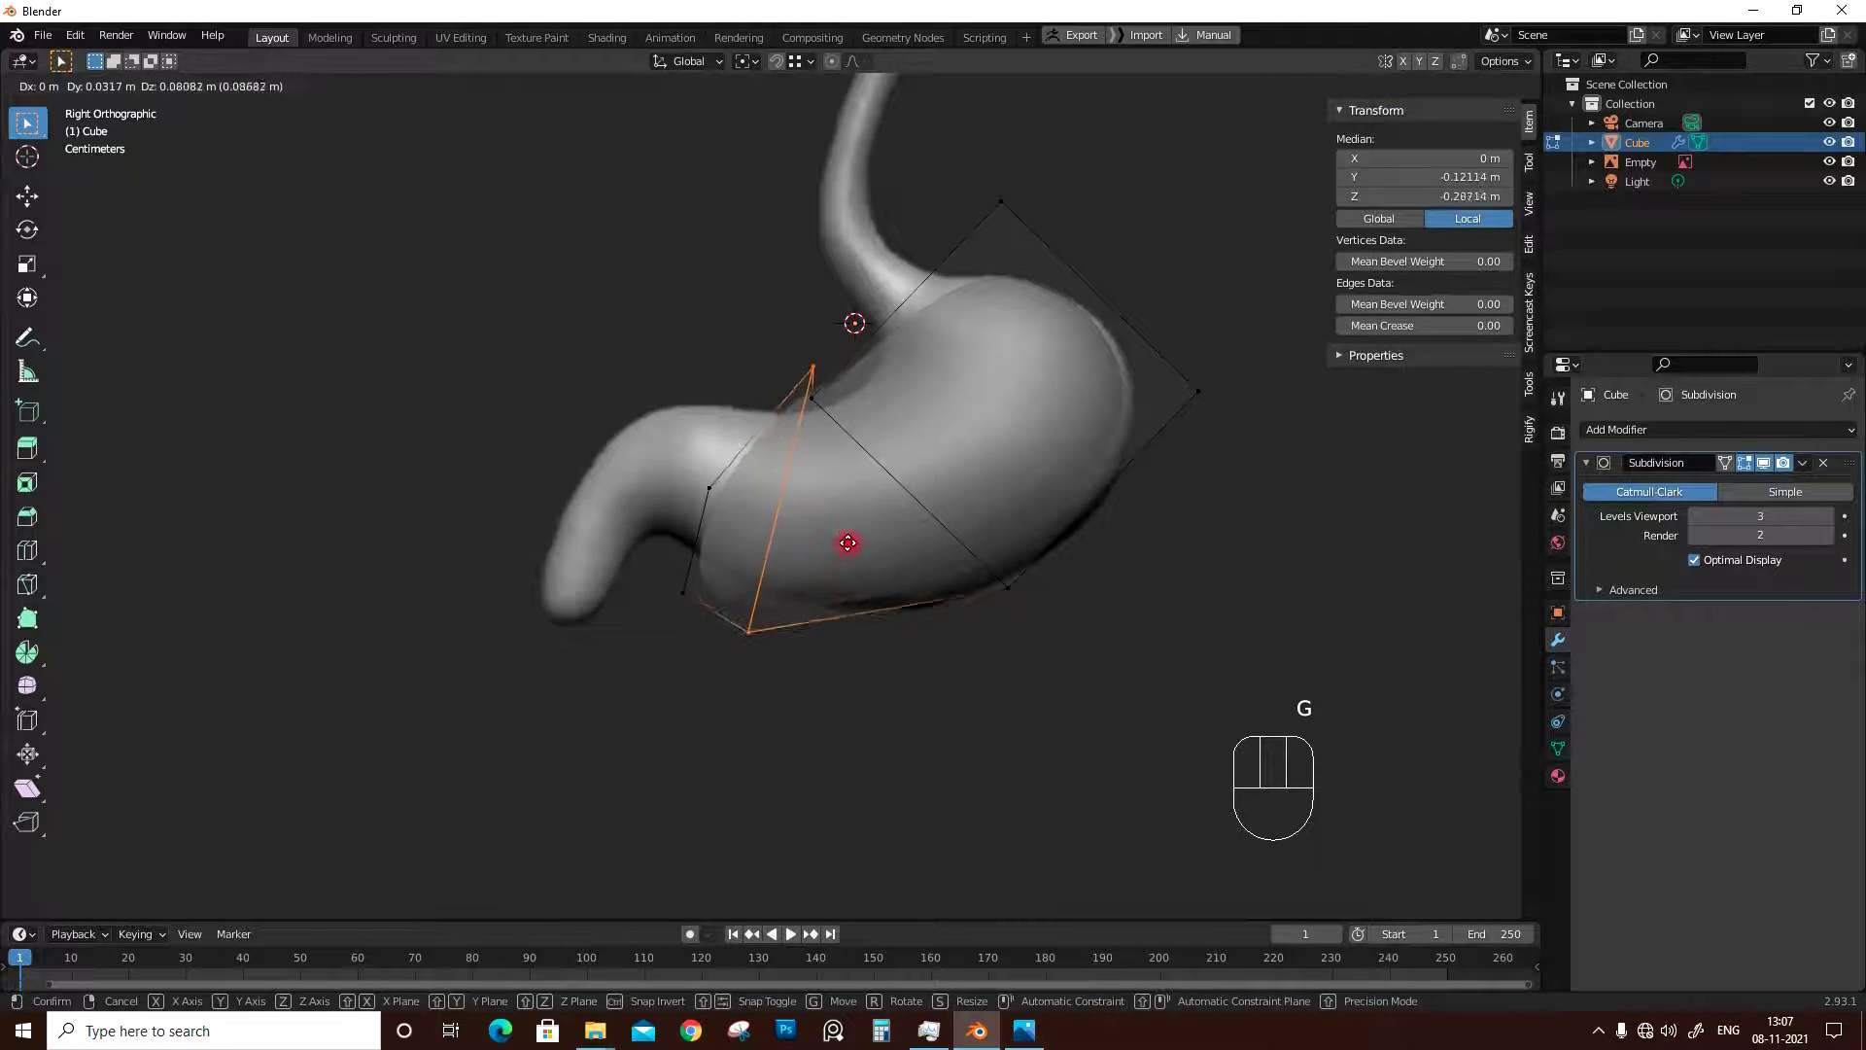
pyautogui.click(837, 569)
# Scale the selected edge loop down and move it up about 0.02 m to follow the stomach's lower outline
pyautogui.moveTo(838, 568); pyautogui.dragTo(1021, 654, button='middle')
pyautogui.press('s')
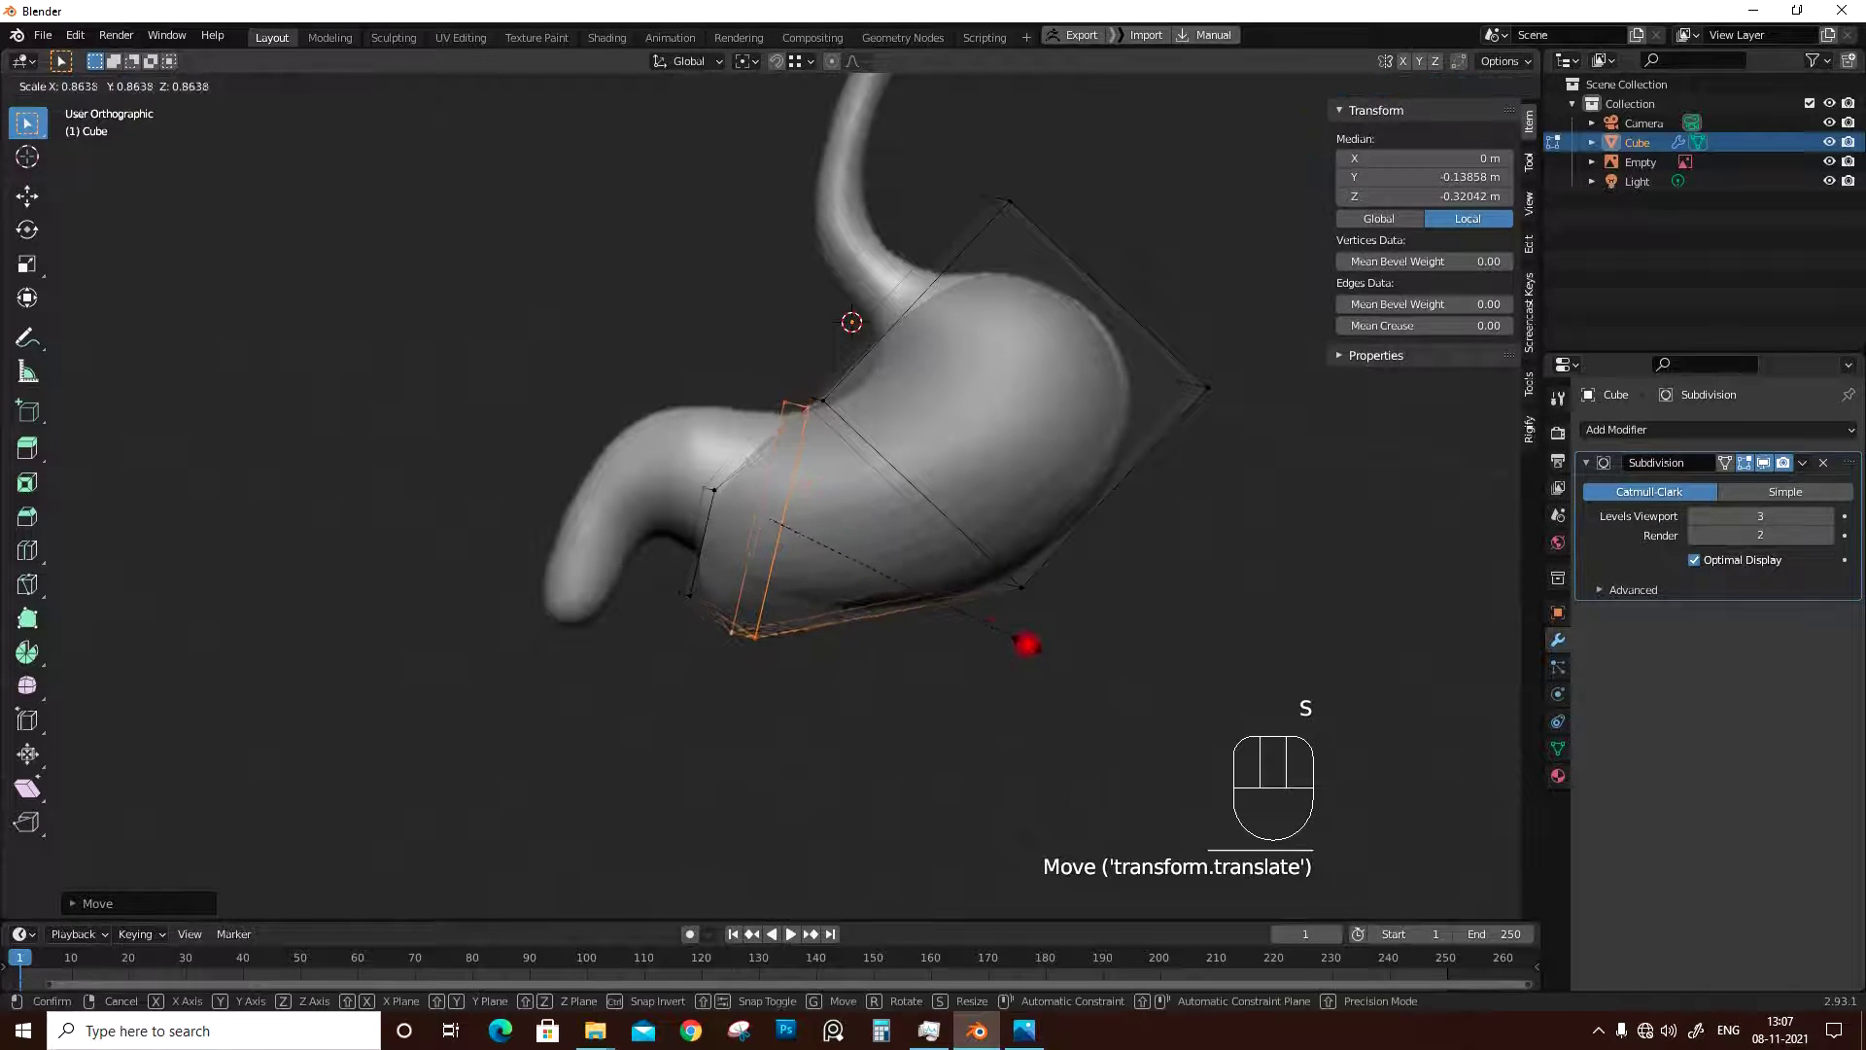
pyautogui.click(993, 626)
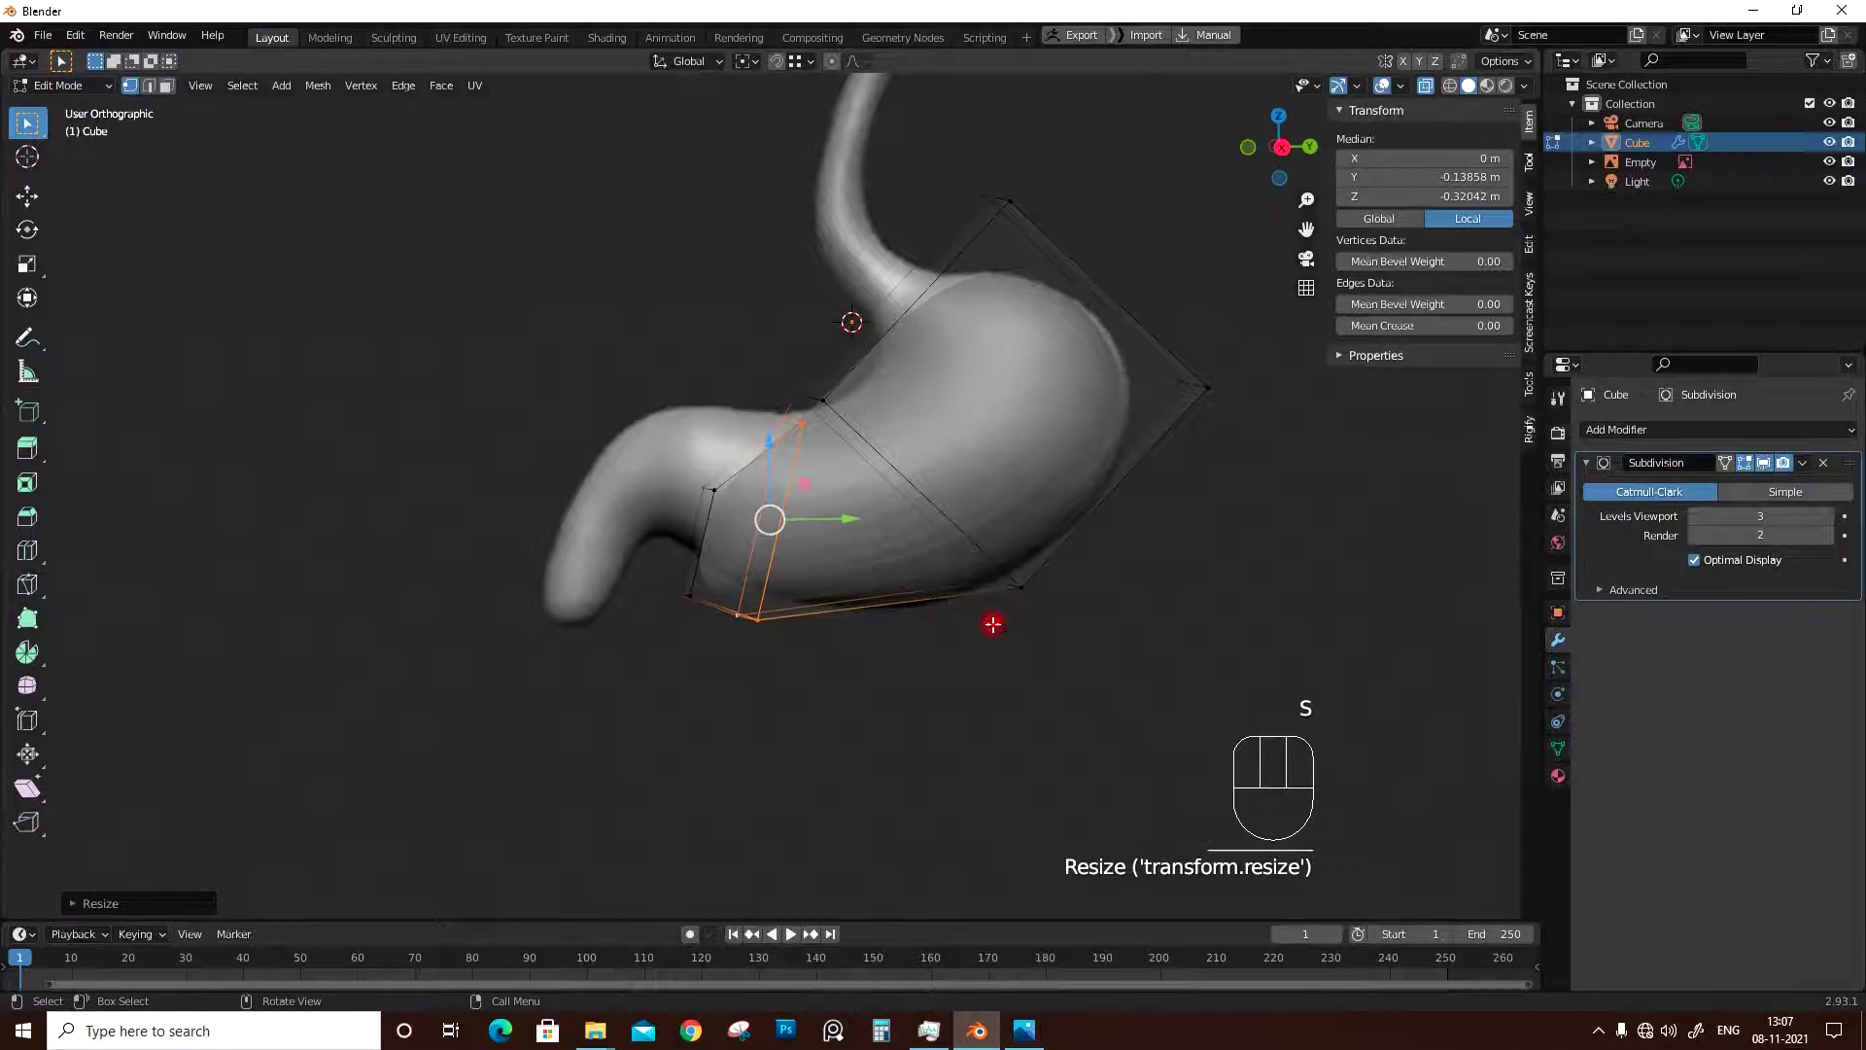
pyautogui.click(1287, 169)
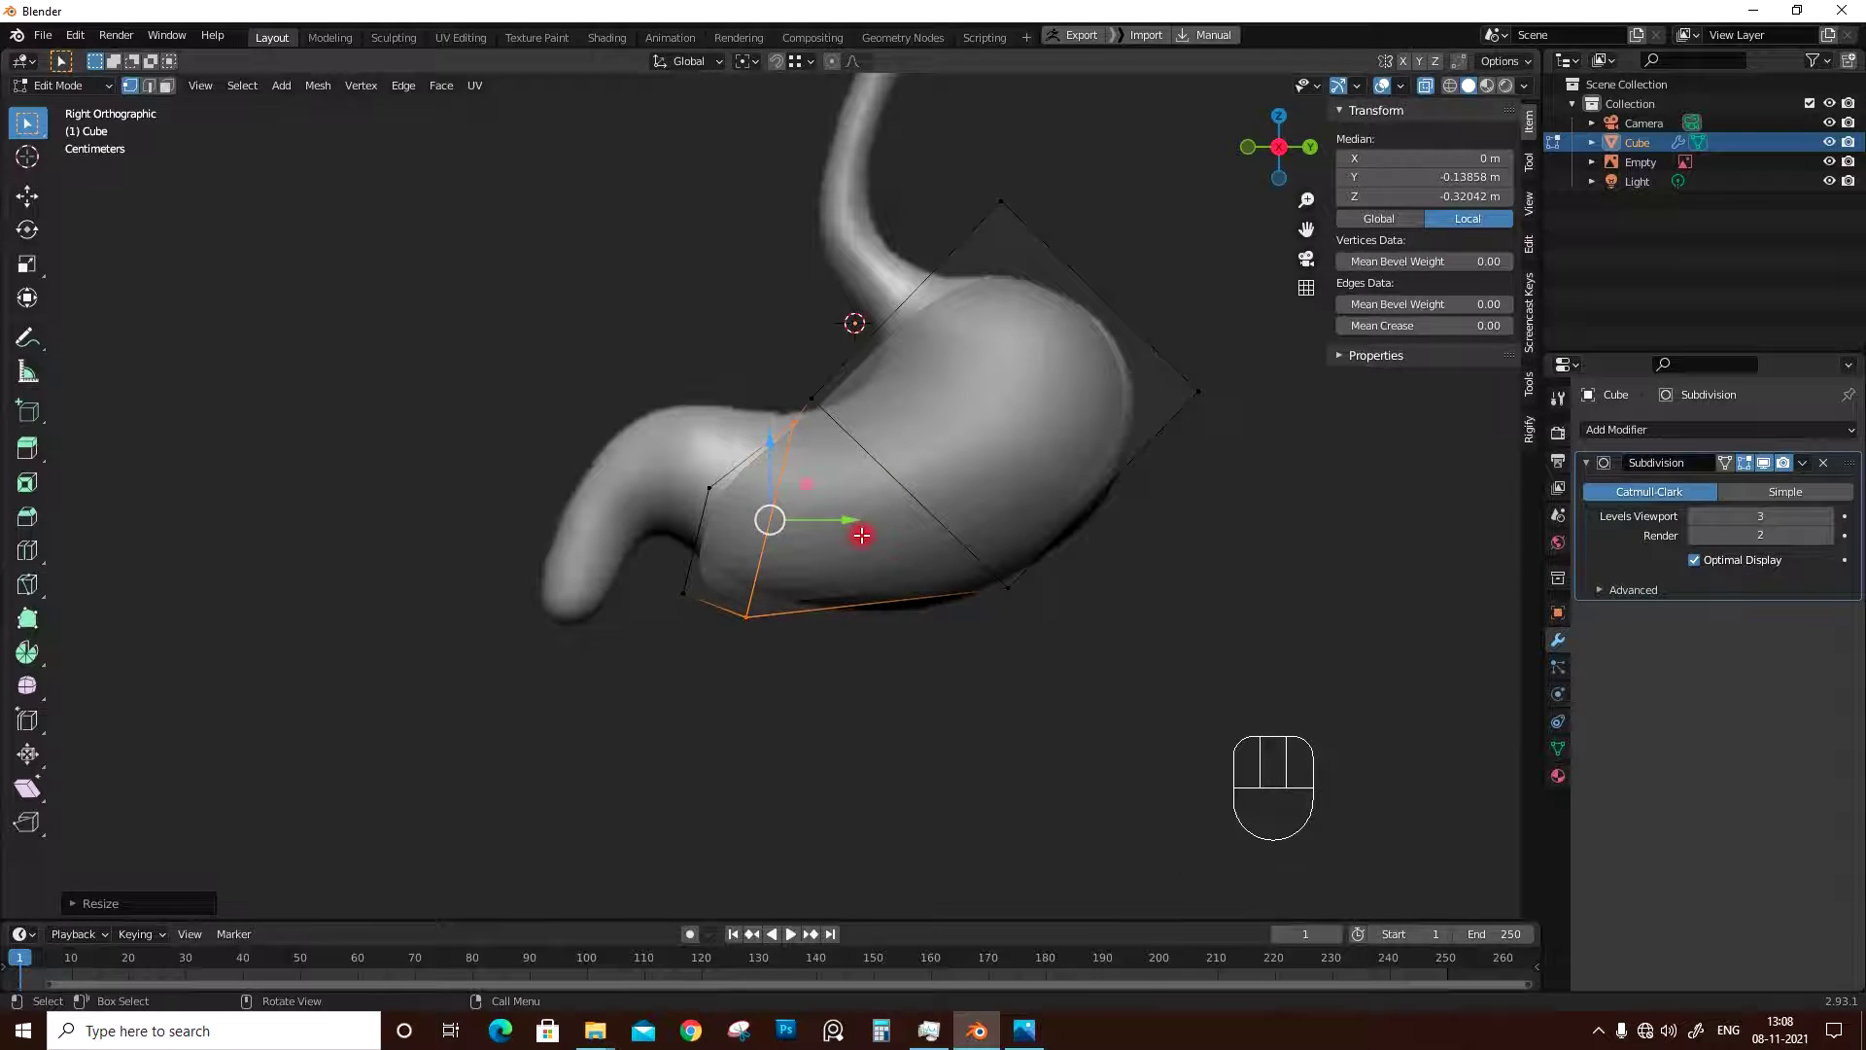
pyautogui.press('g')
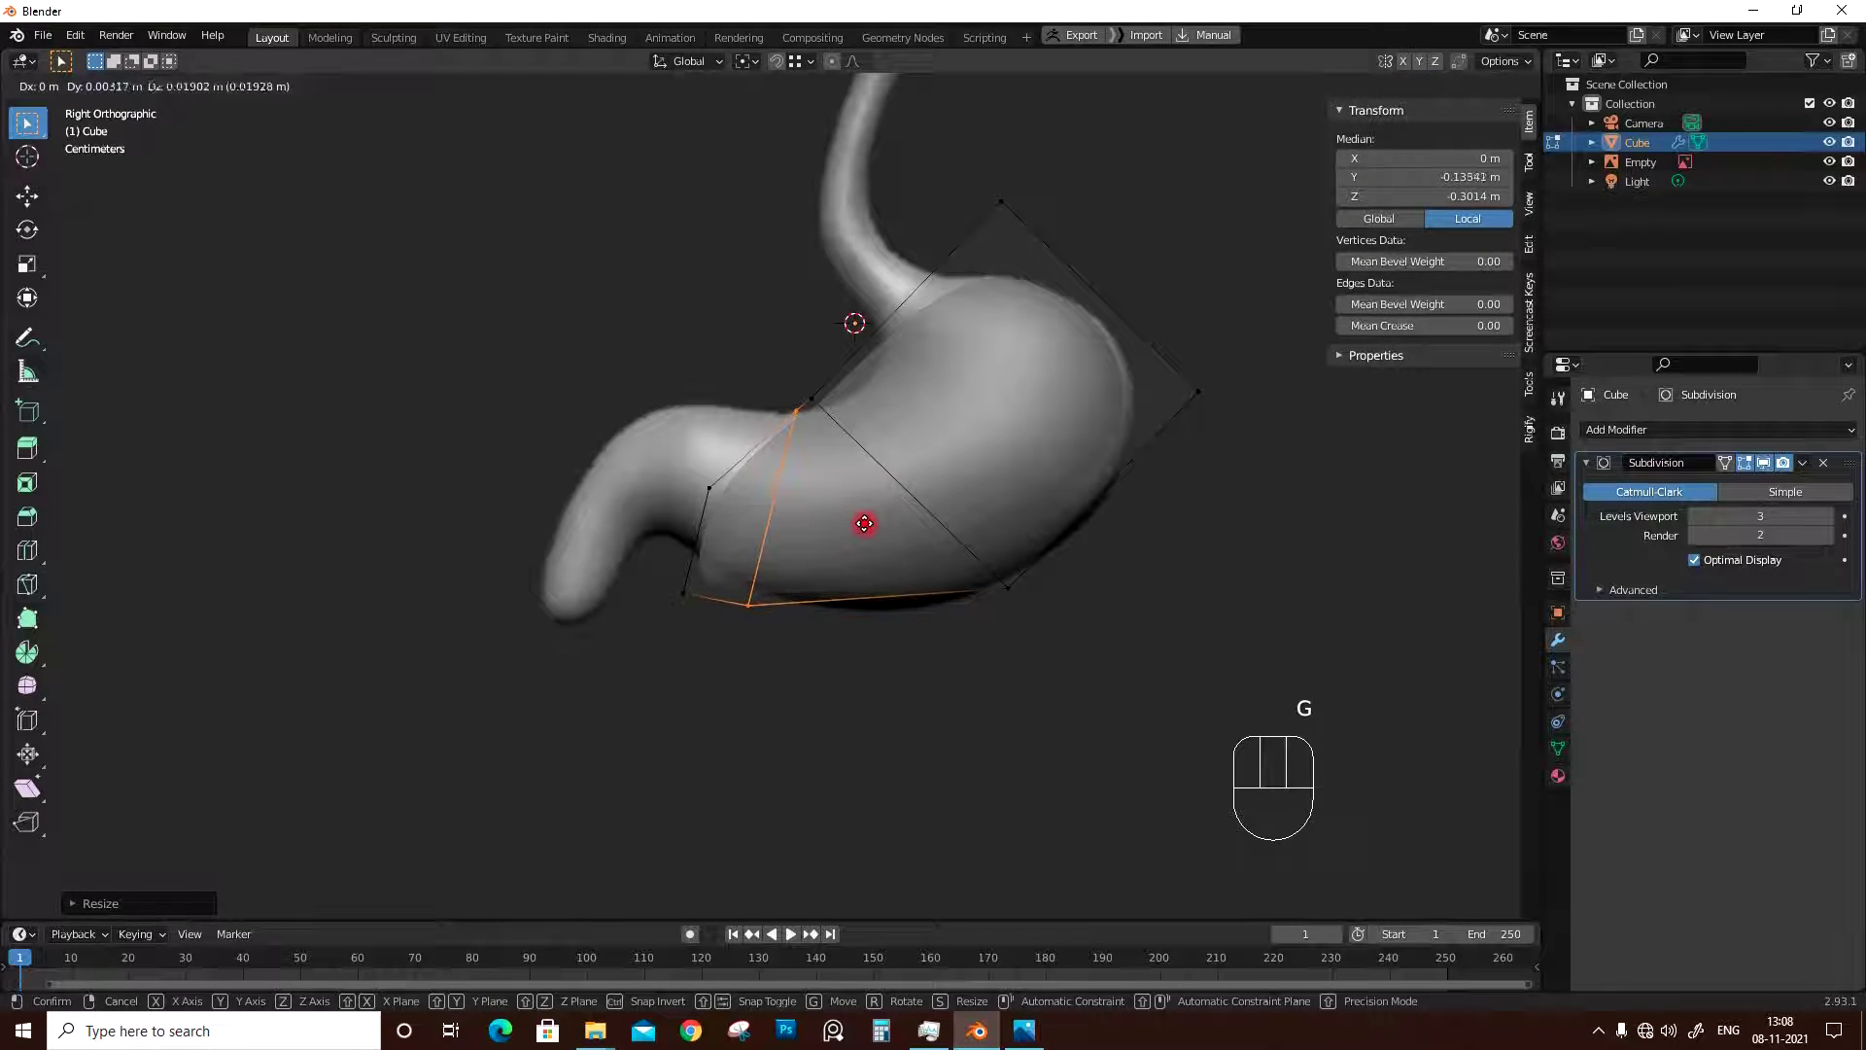
# Add a loop cut midway along the wedge-shaped section between the cube body and the adjusted edge loop
pyautogui.hotkey('ctrl', 'r')
pyautogui.click(986, 610)
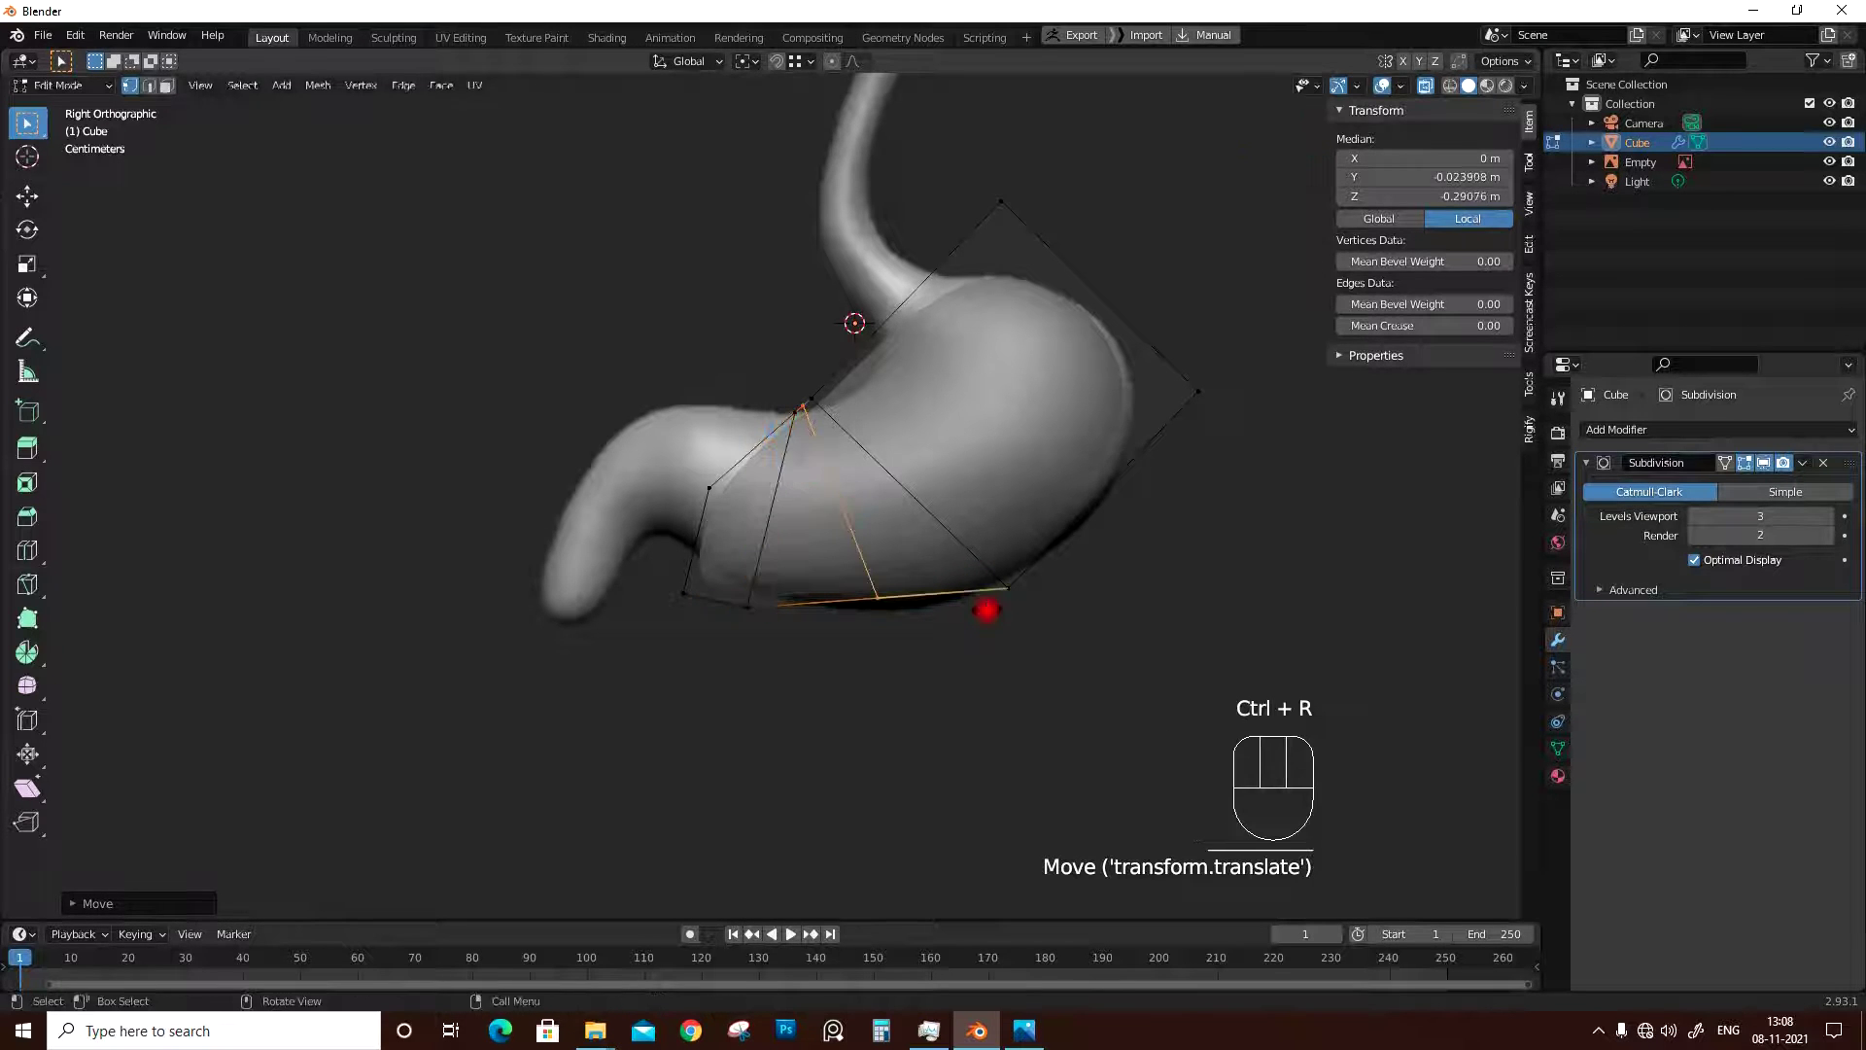
pyautogui.click(988, 633)
# Select the lower edge of the new loop cut and move it down about 0.03 m to the stomach's bottom outline
pyautogui.moveTo(949, 639)
pyautogui.mouseDown(button='middle')
pyautogui.moveTo(908, 613)
pyautogui.moveTo(933, 643)
pyautogui.mouseUp(button='middle')
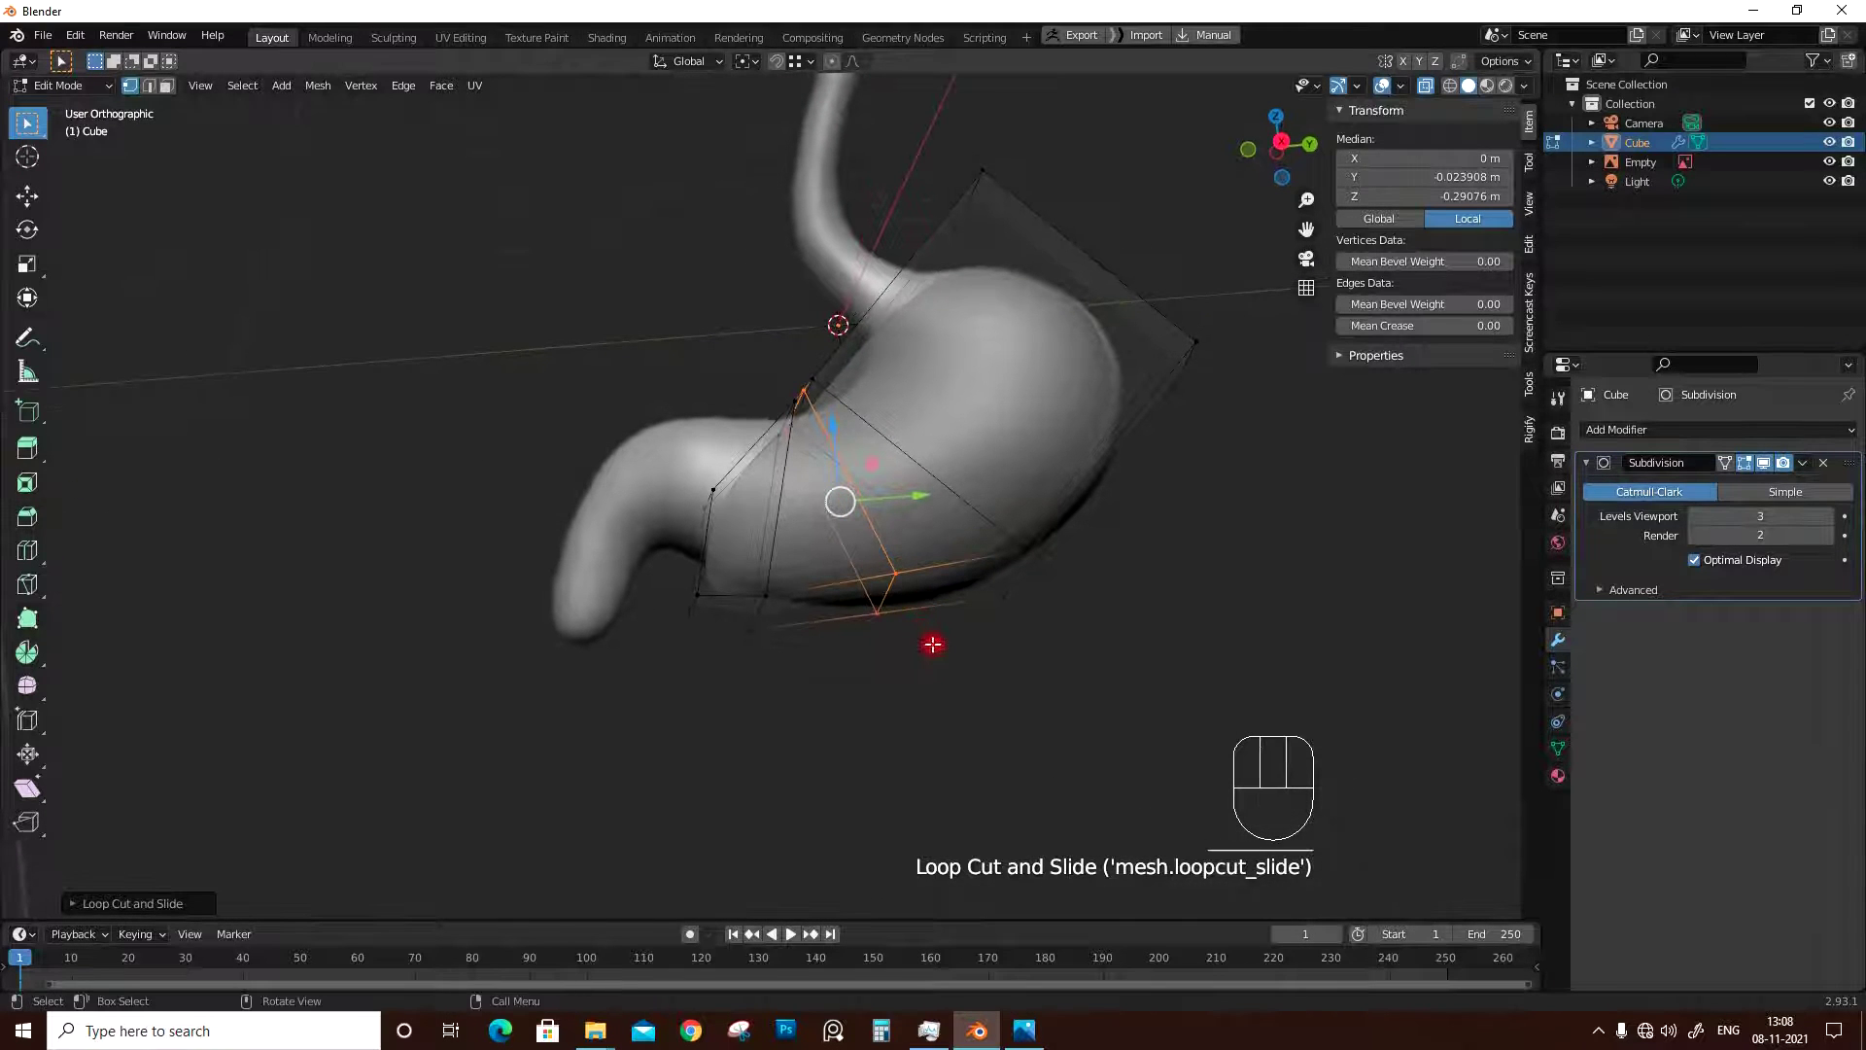
pyautogui.moveTo(972, 692); pyautogui.dragTo(909, 612)
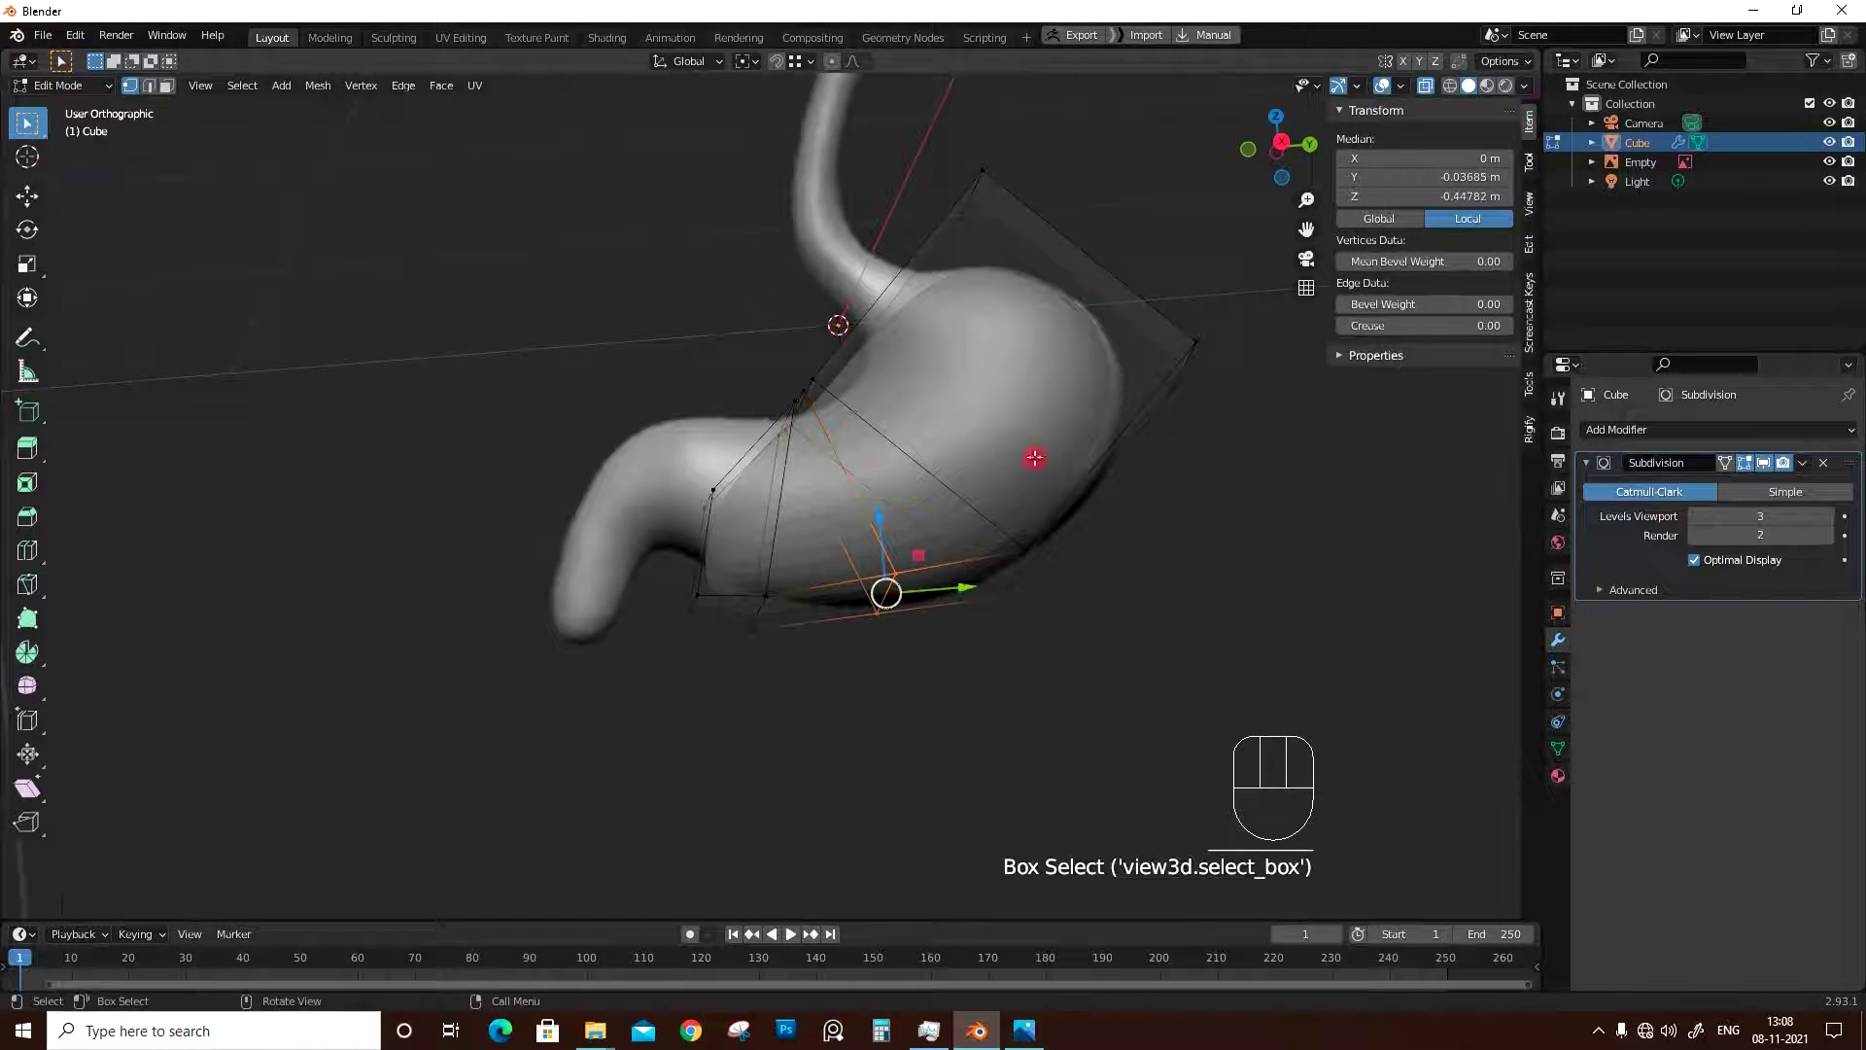
pyautogui.click(1284, 142)
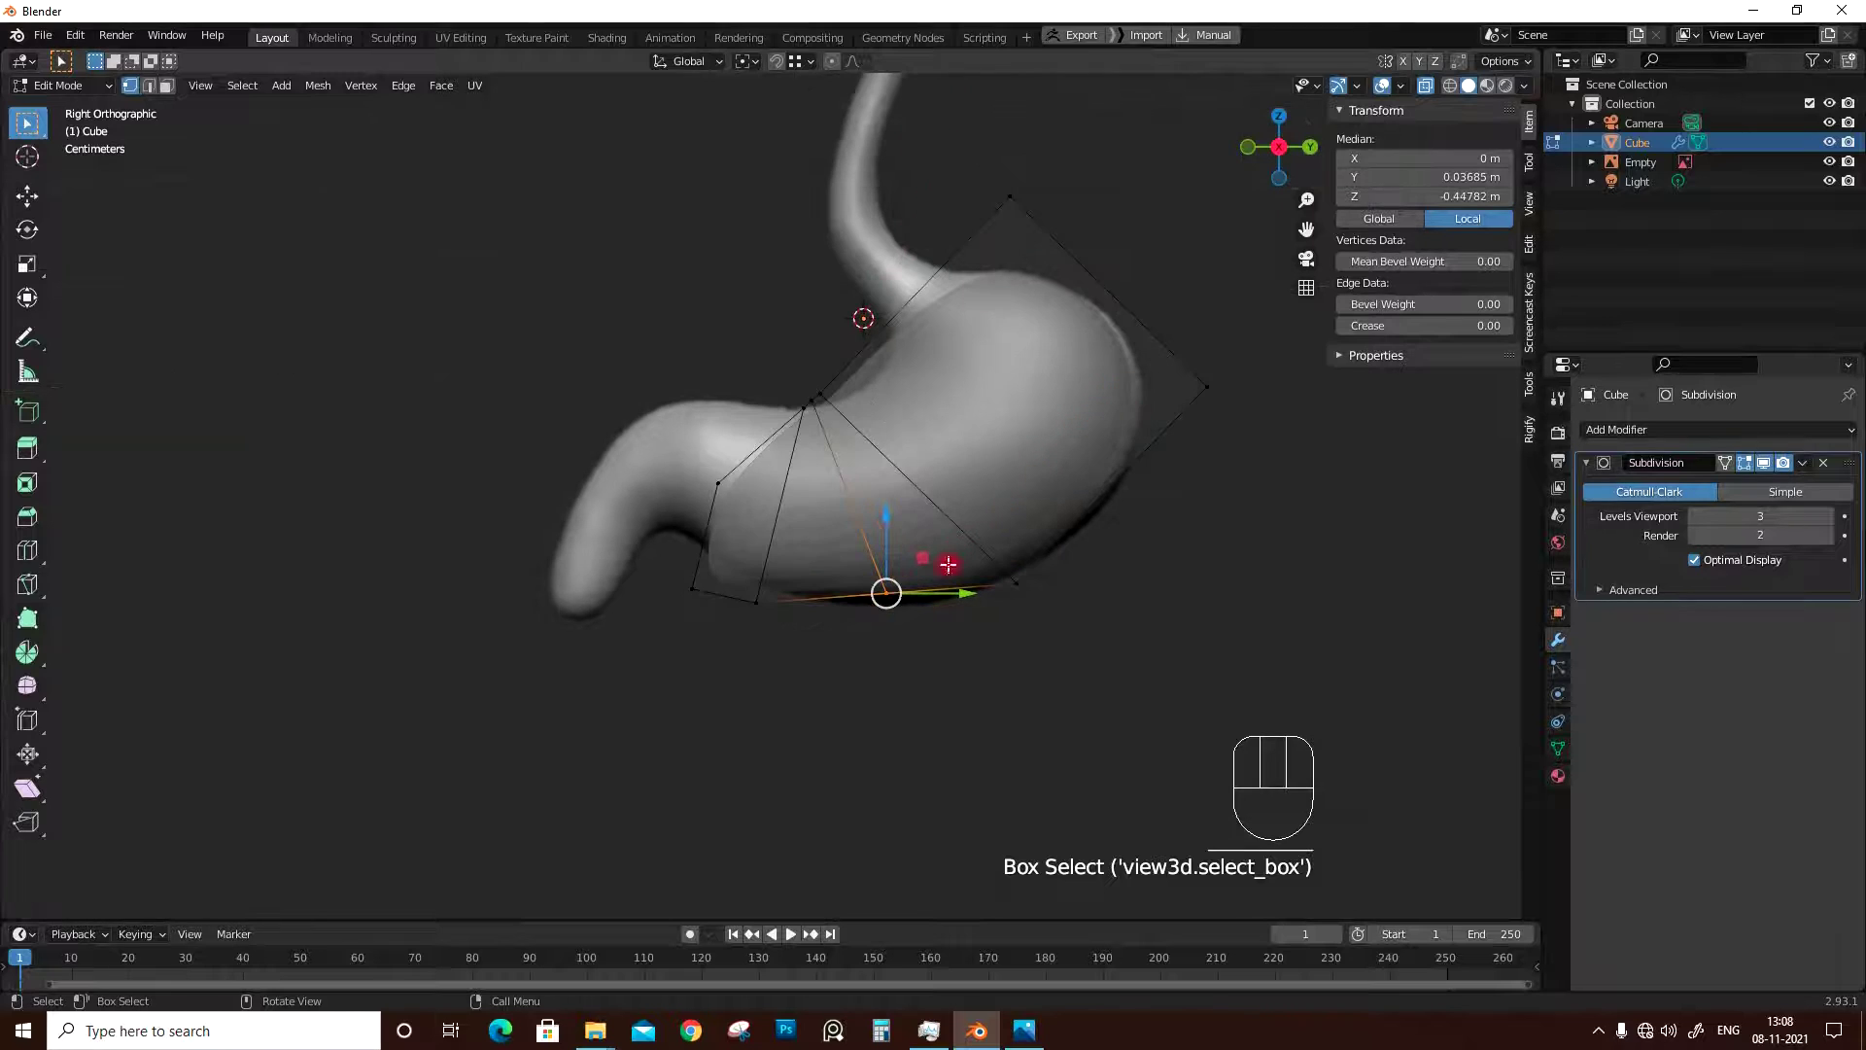
pyautogui.press('g')
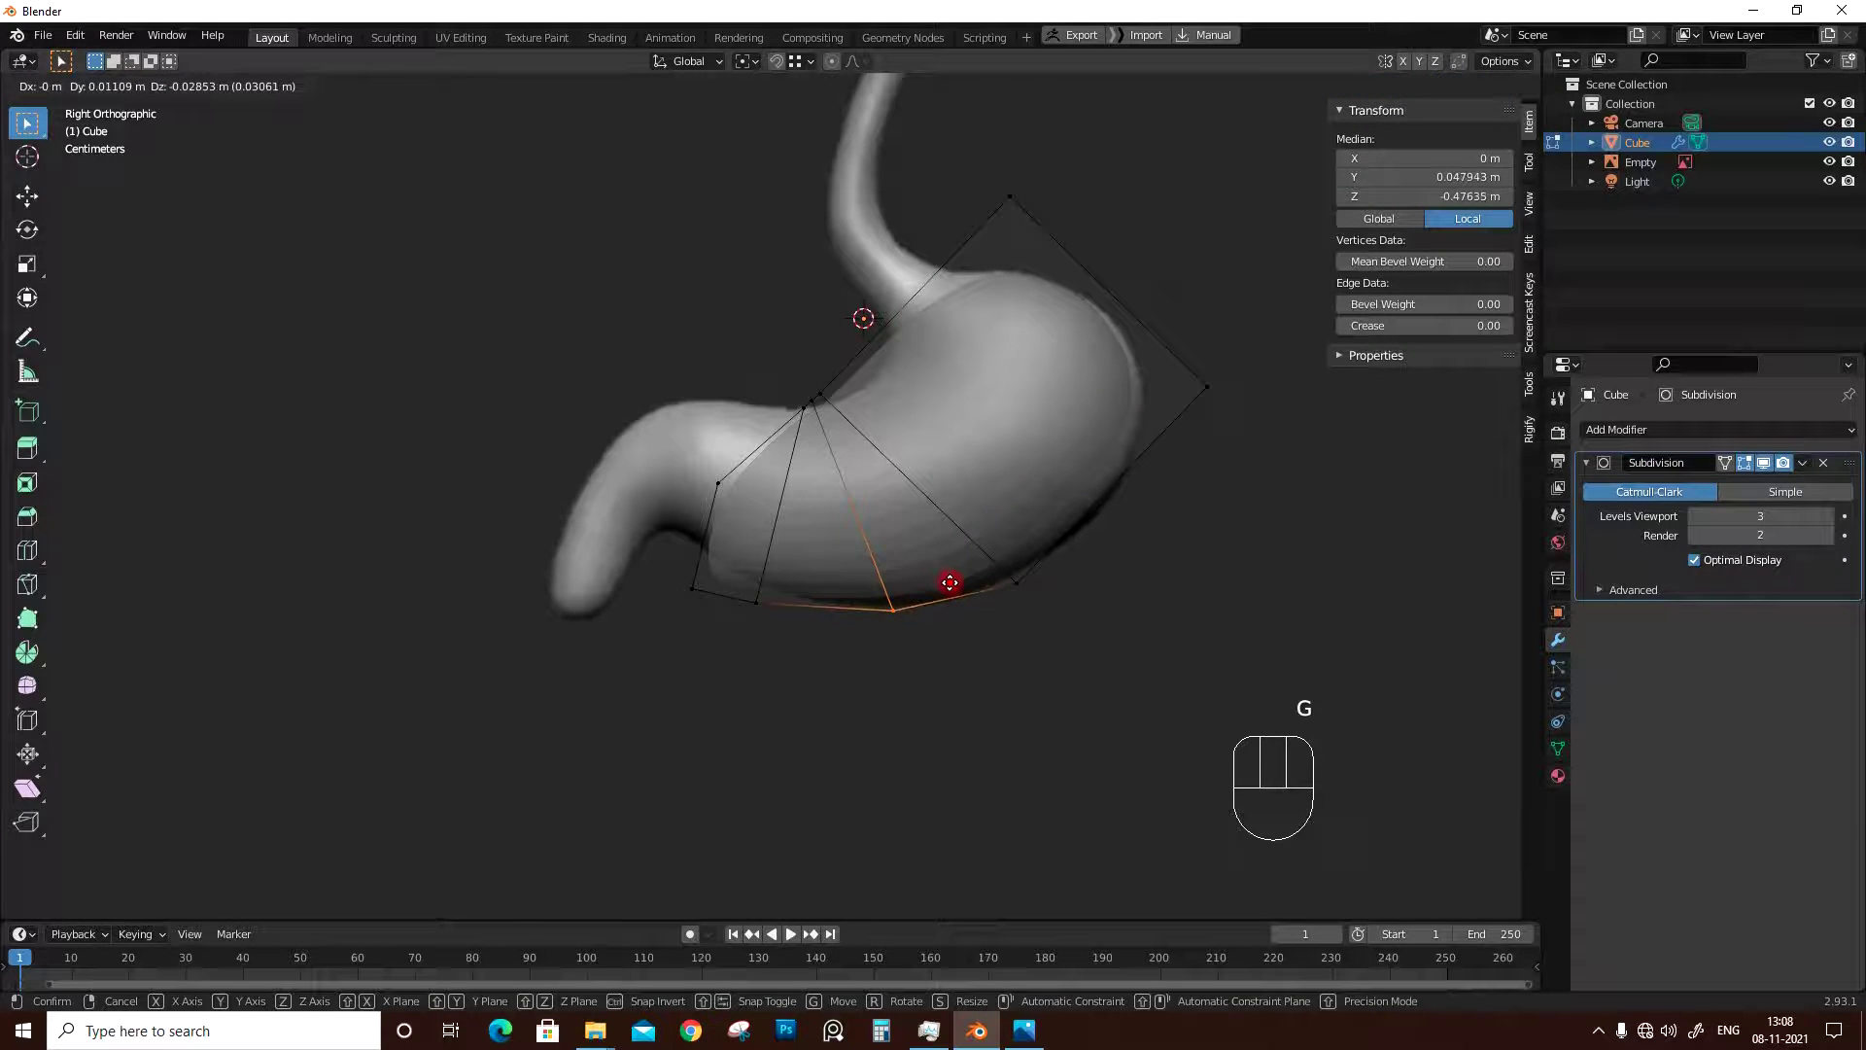
pyautogui.click(949, 582)
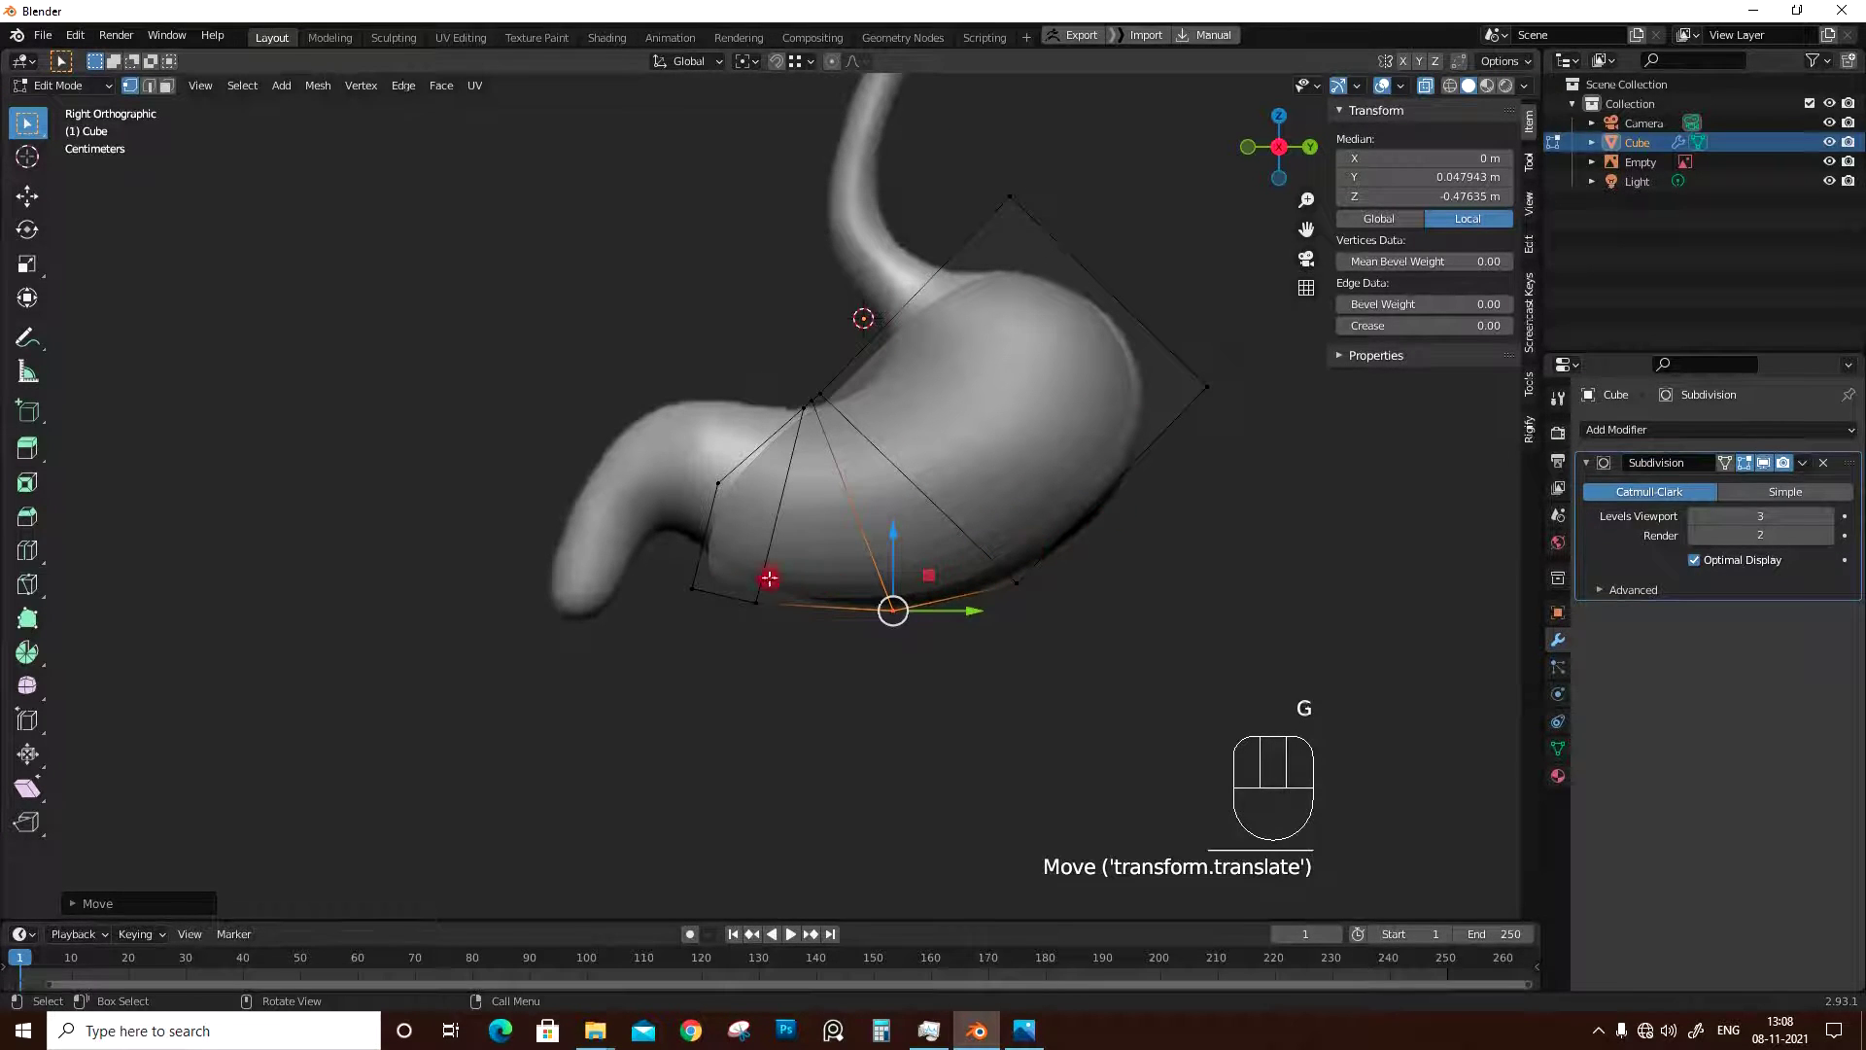
# Move the end face's lower vertices up about 0.06 m and its upper vertices up about 0.12 m to match the narrowing outline
pyautogui.moveTo(669, 567); pyautogui.dragTo(717, 603)
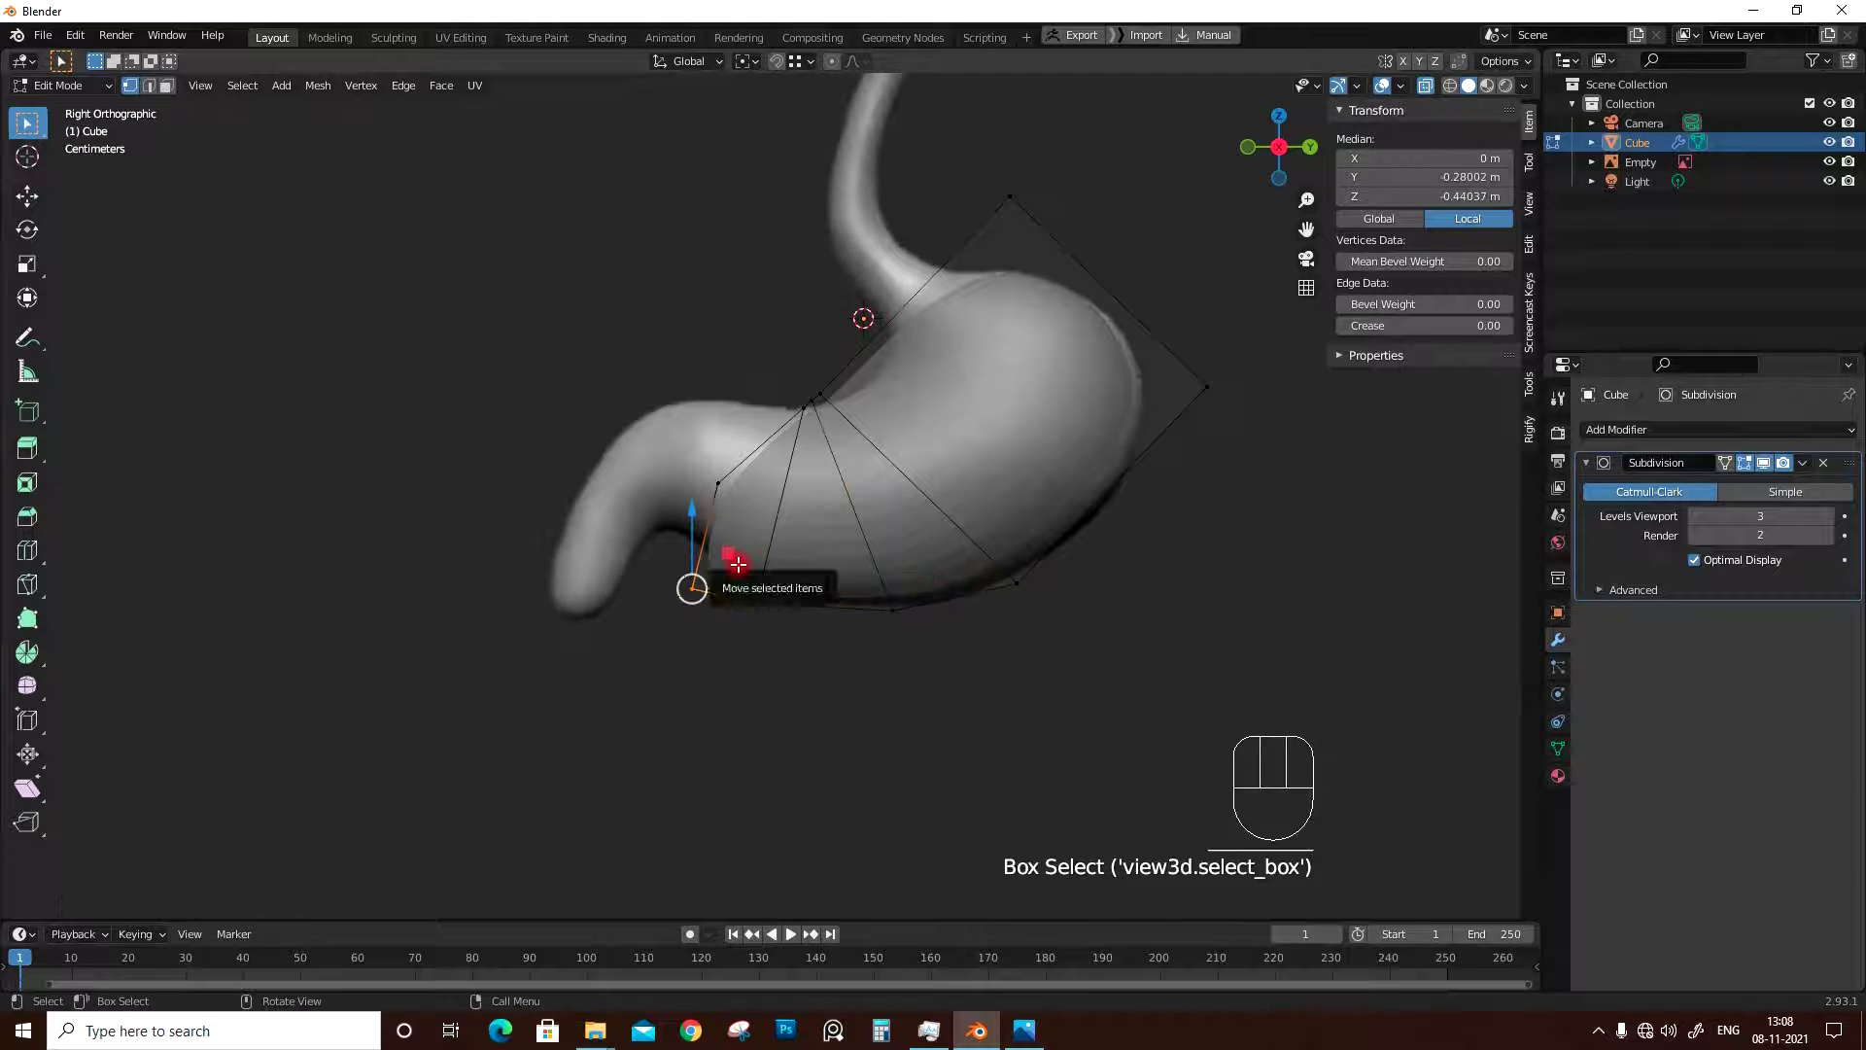
pyautogui.press('g')
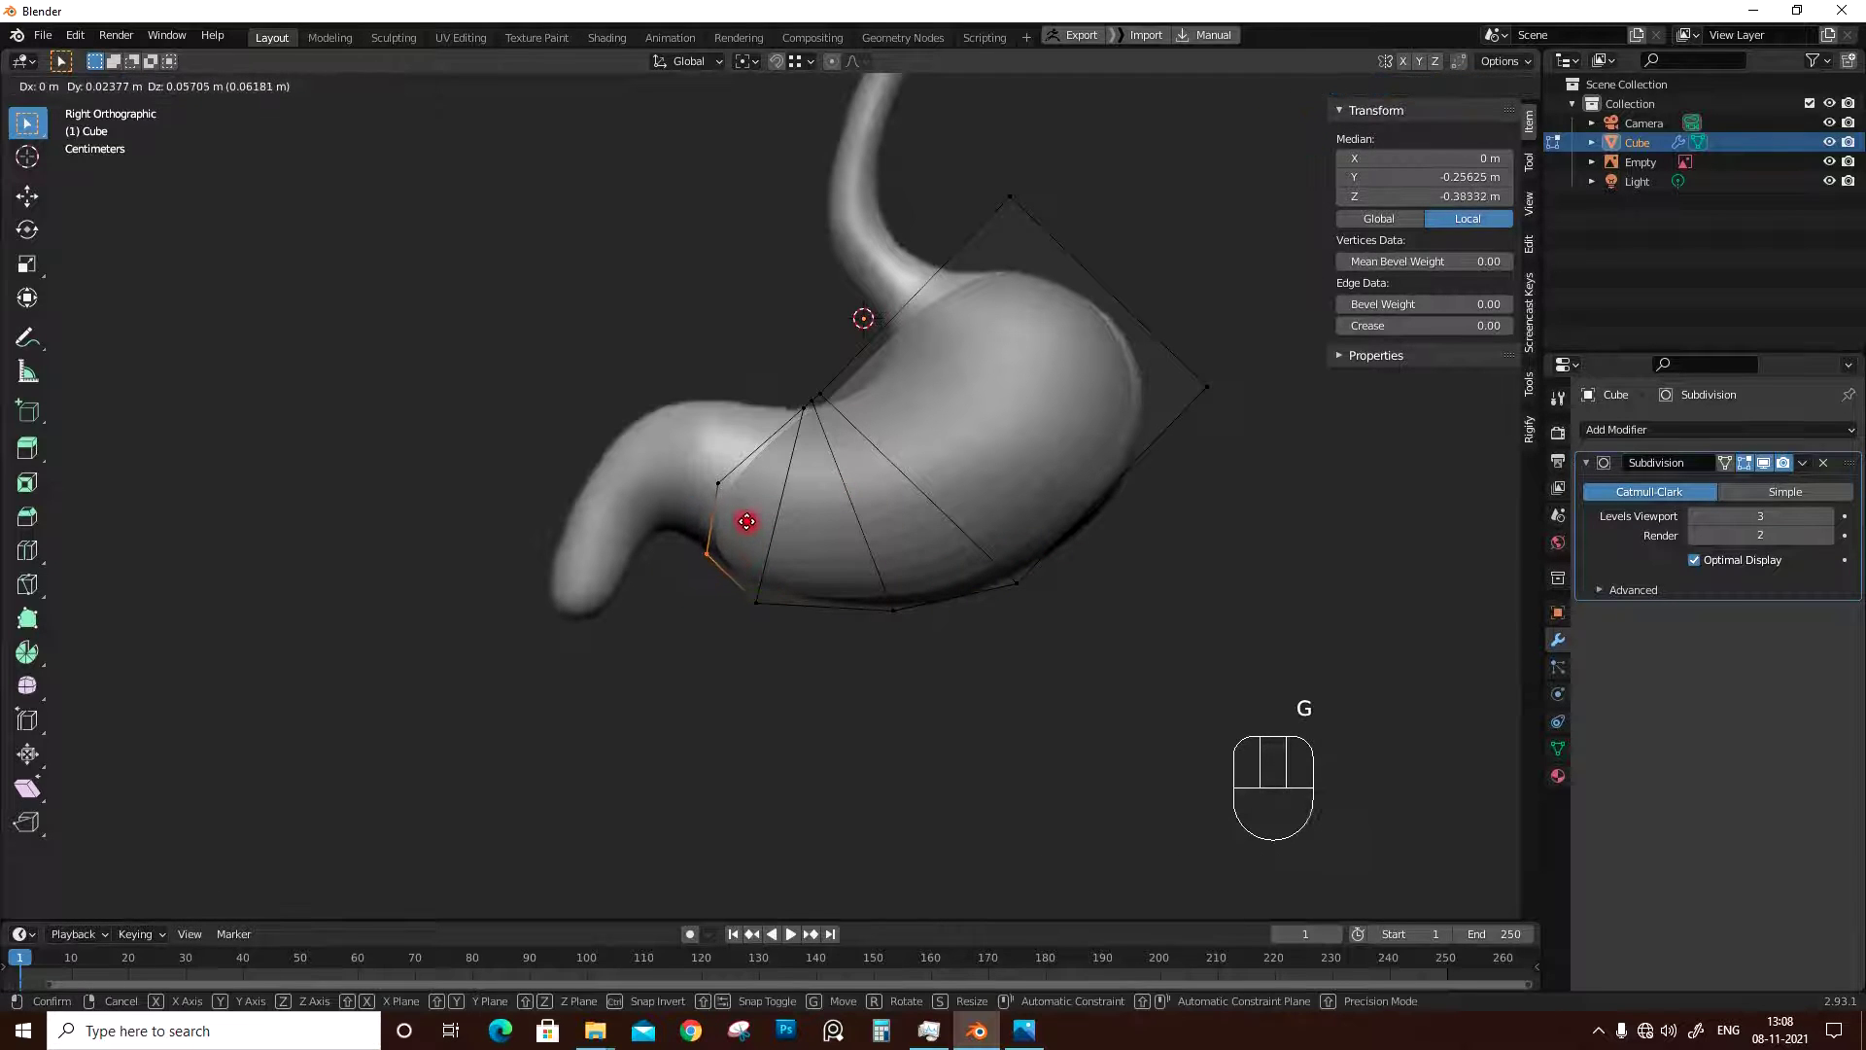
pyautogui.click(746, 518)
pyautogui.moveTo(684, 379); pyautogui.dragTo(744, 494)
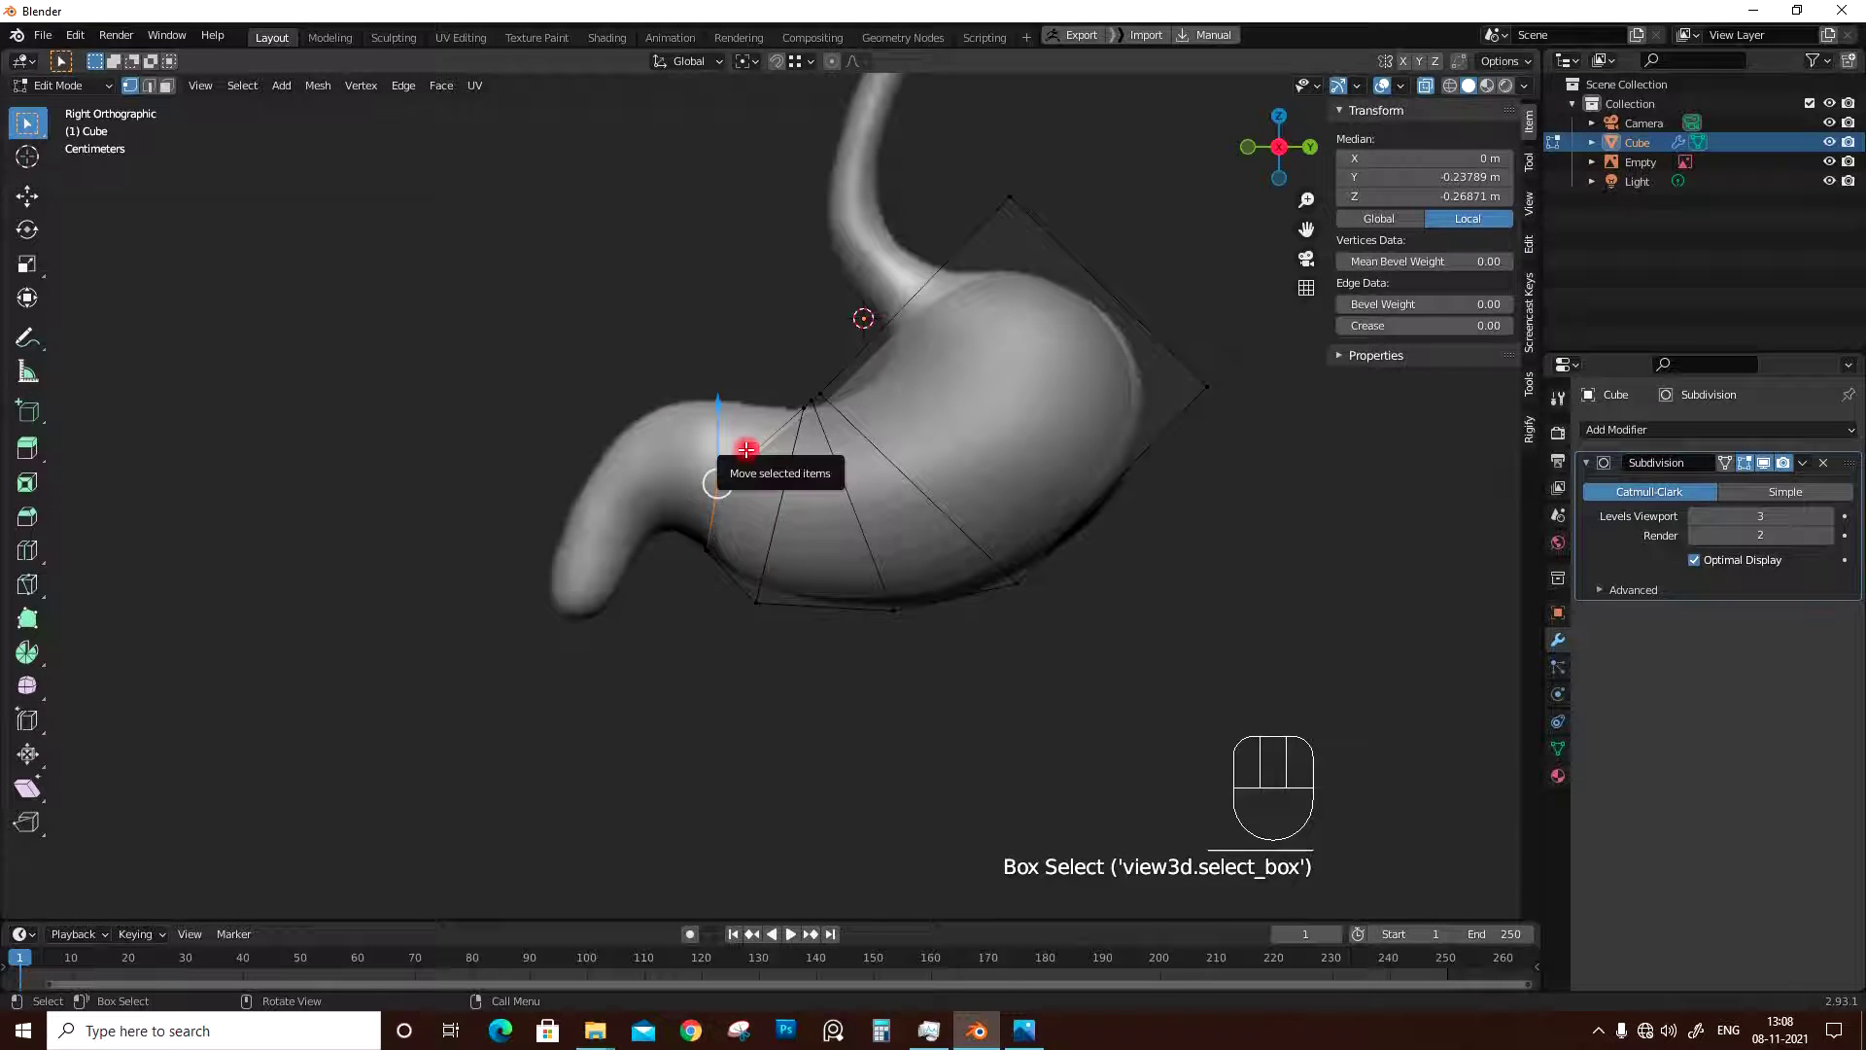
pyautogui.press('g')
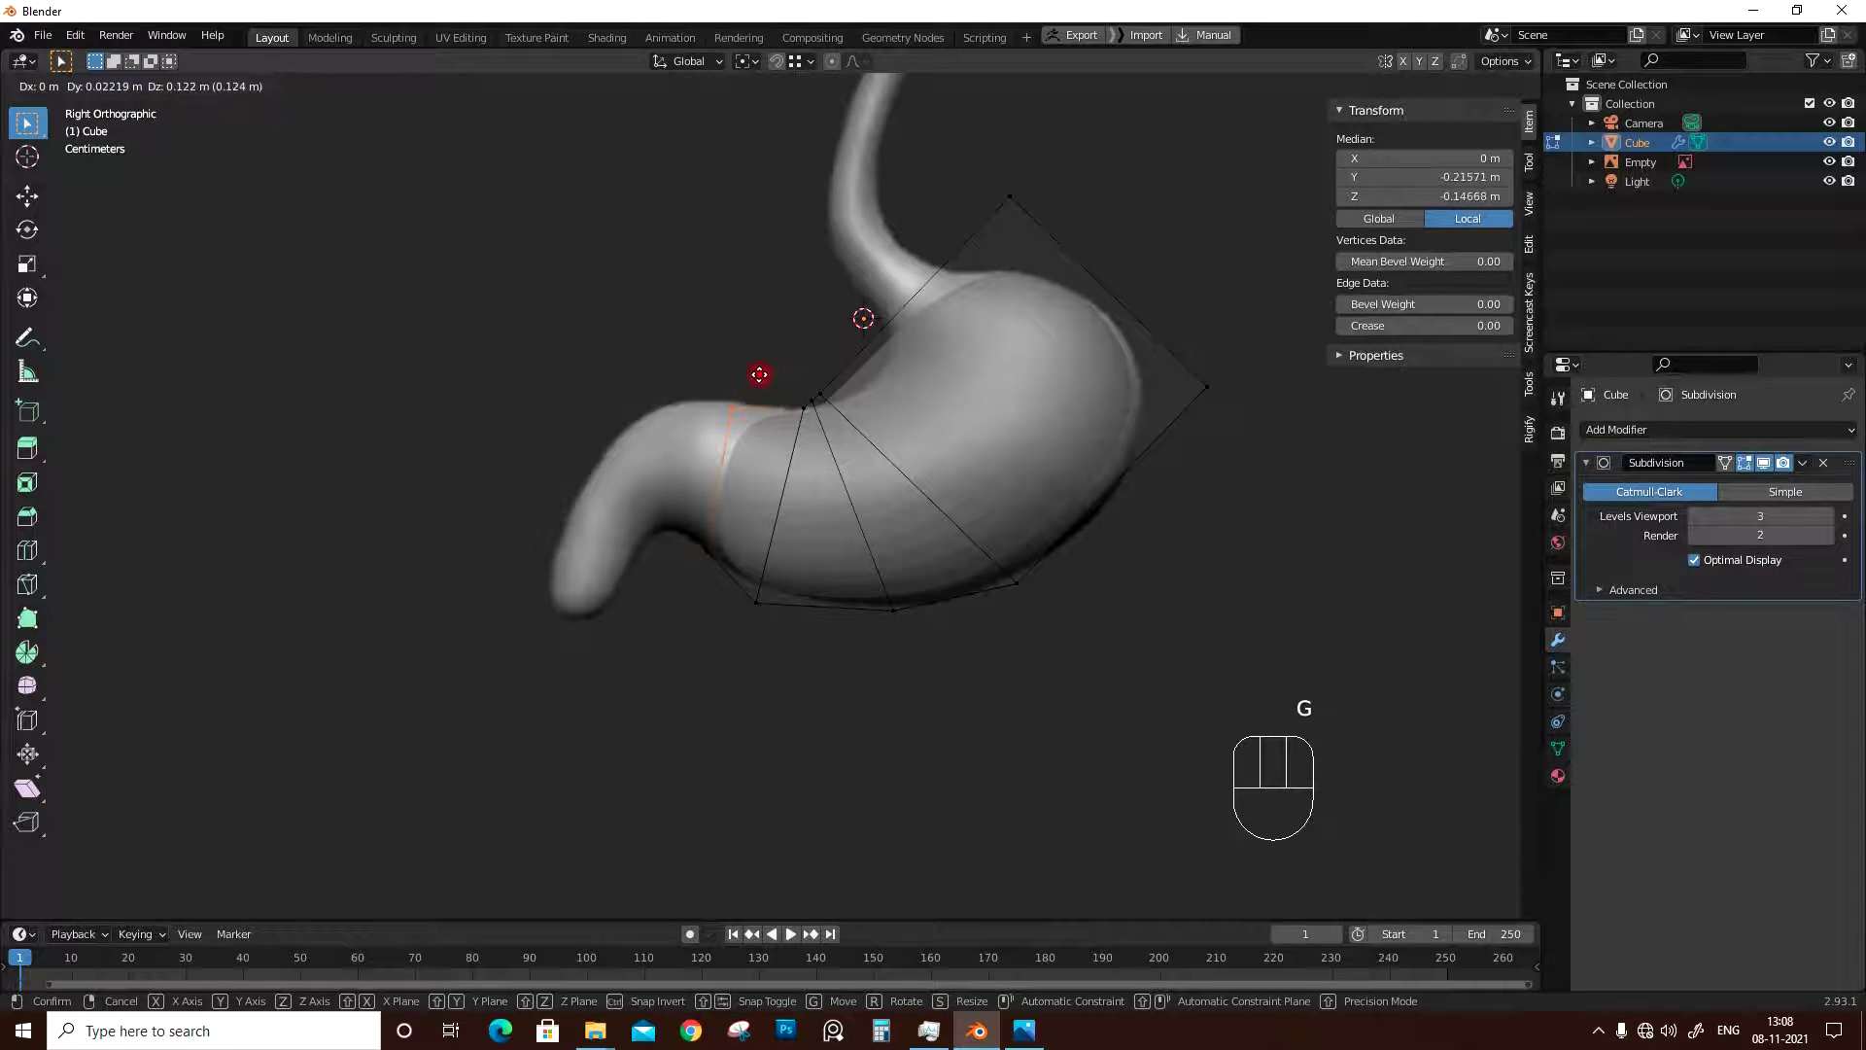
pyautogui.click(731, 436)
# Extrude the whole end face about 0.07 m along its normal and scale it down to the width of the tube
pyautogui.moveTo(593, 354); pyautogui.dragTo(737, 578)
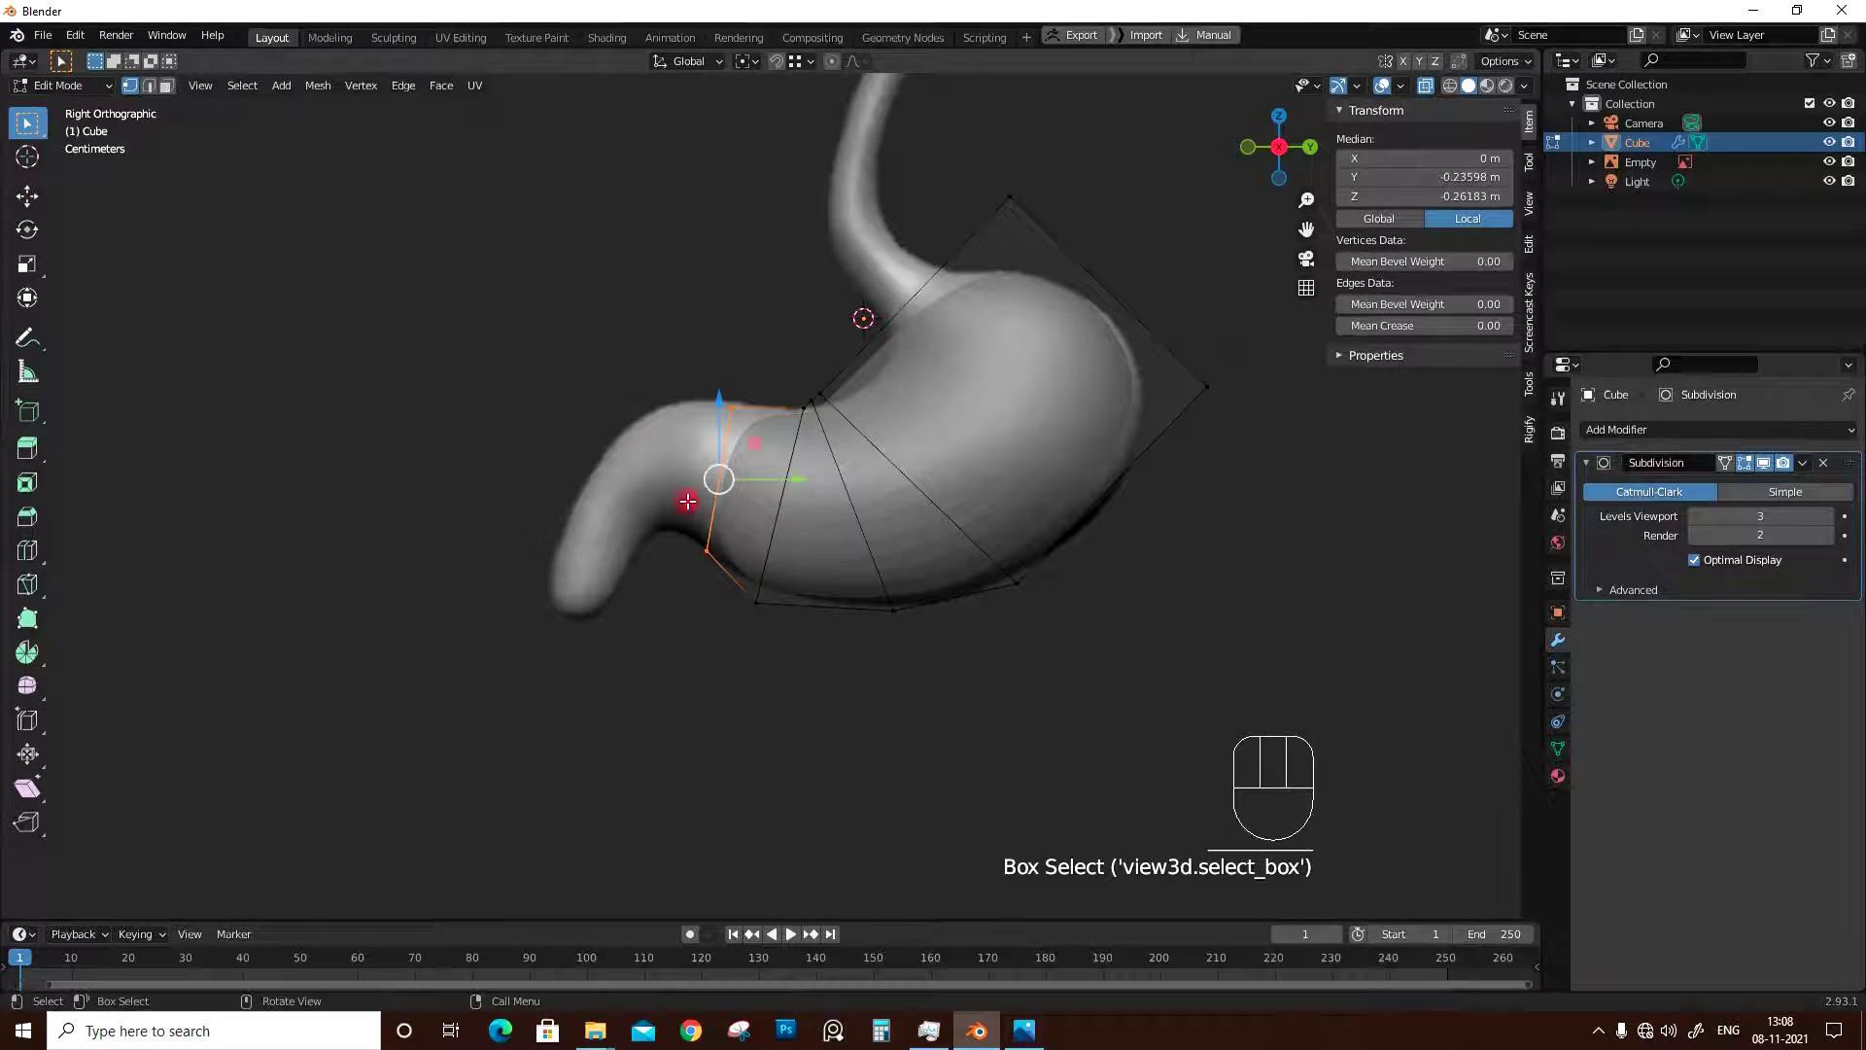
pyautogui.moveTo(730, 542); pyautogui.dragTo(697, 399, button='middle')
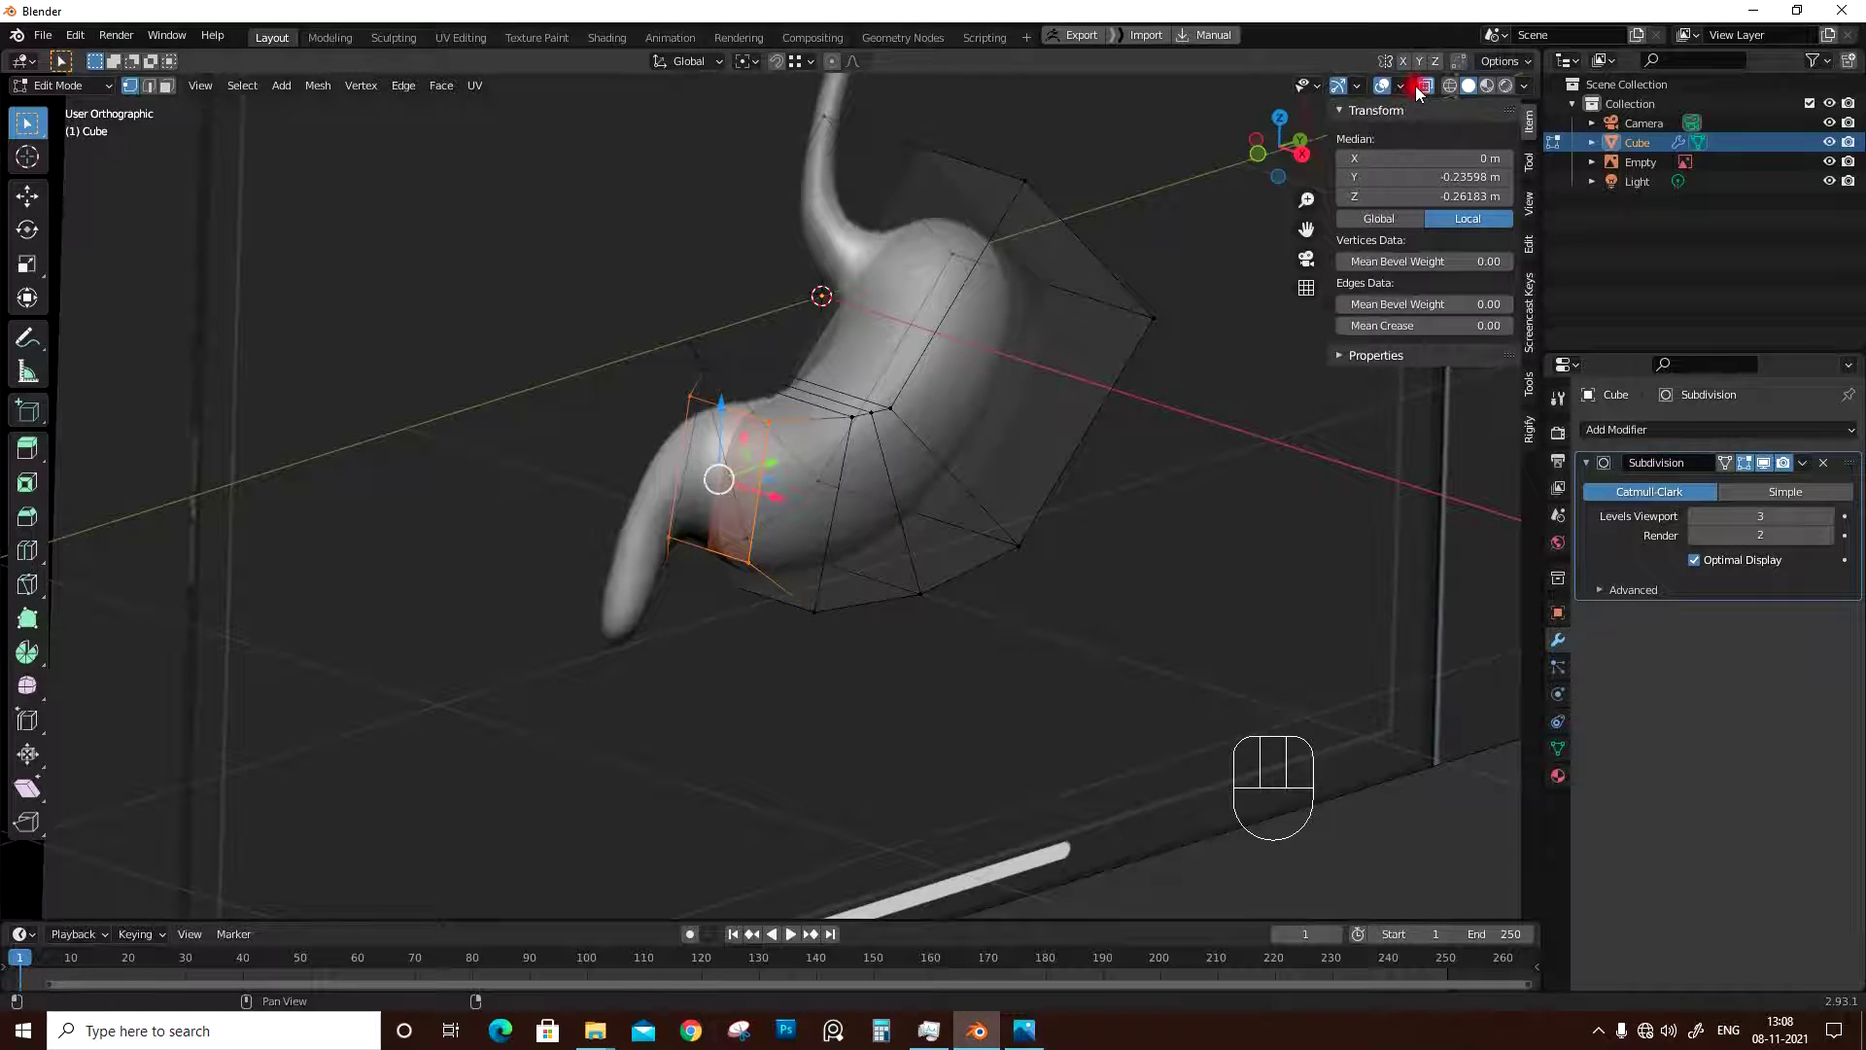
pyautogui.click(1299, 154)
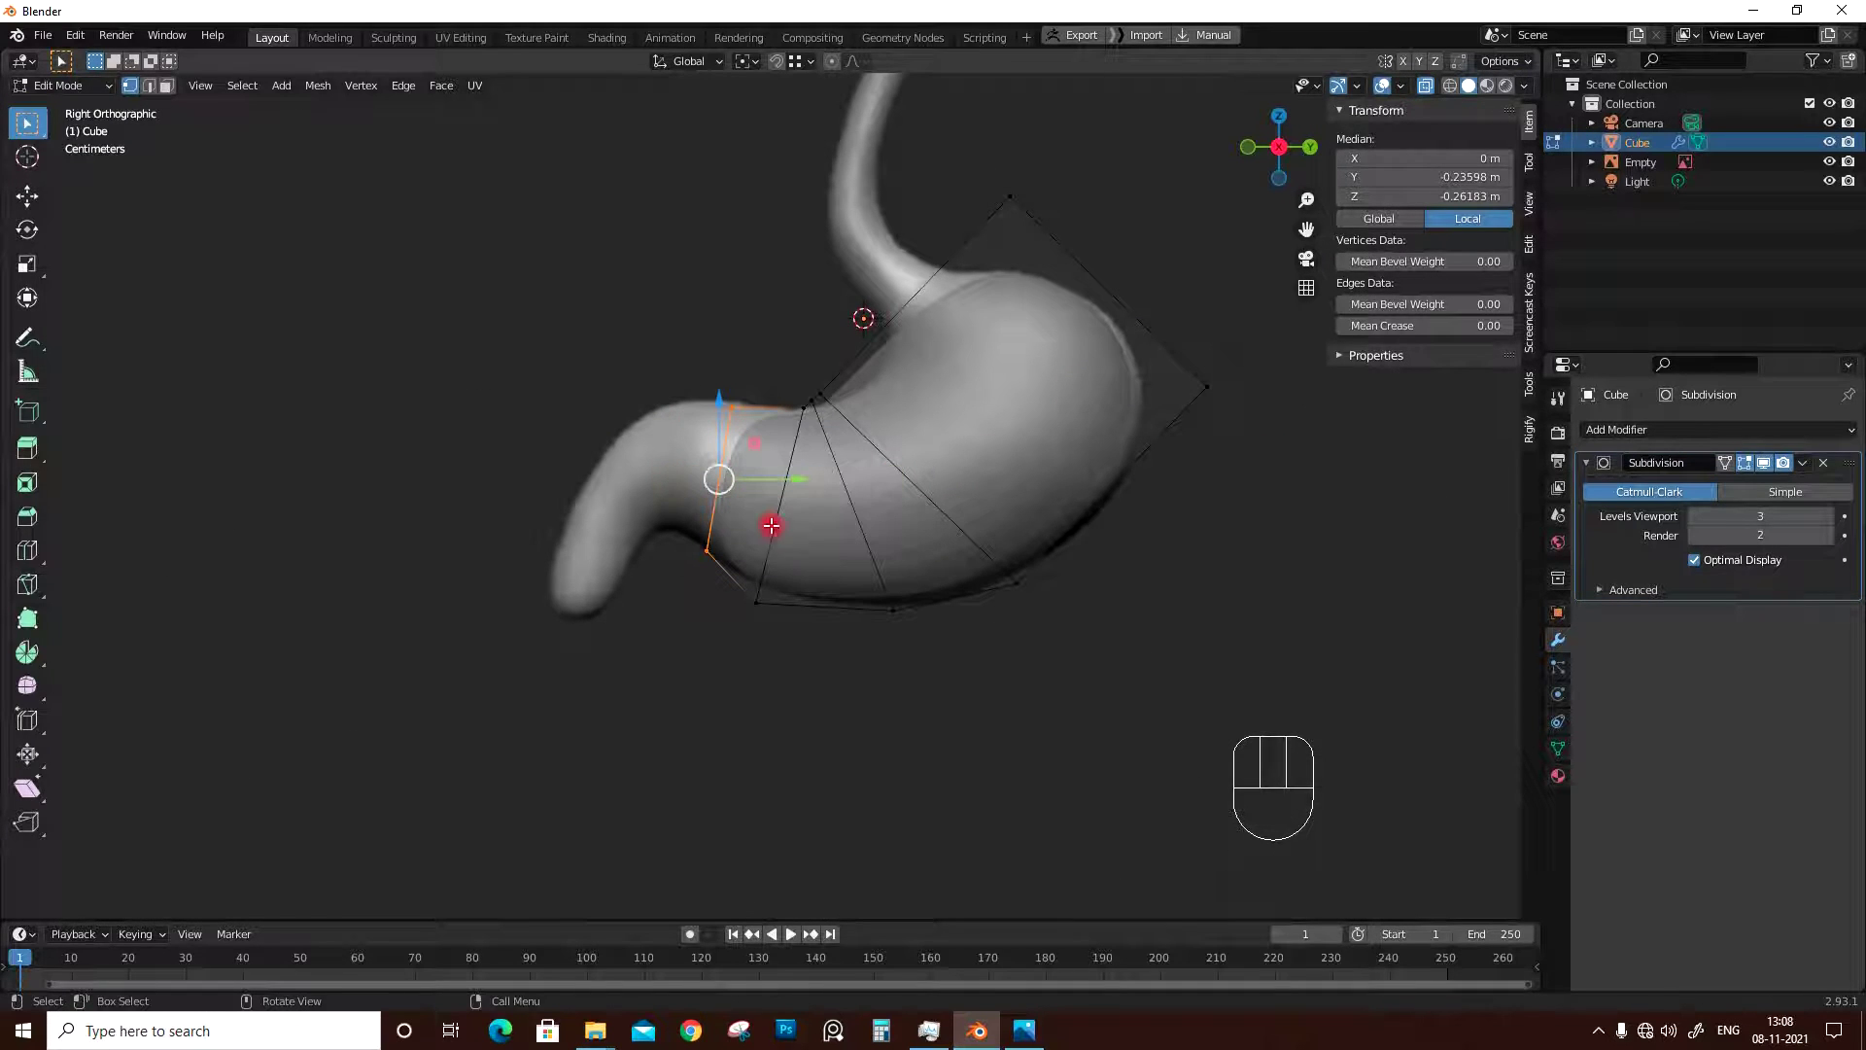
pyautogui.press('e')
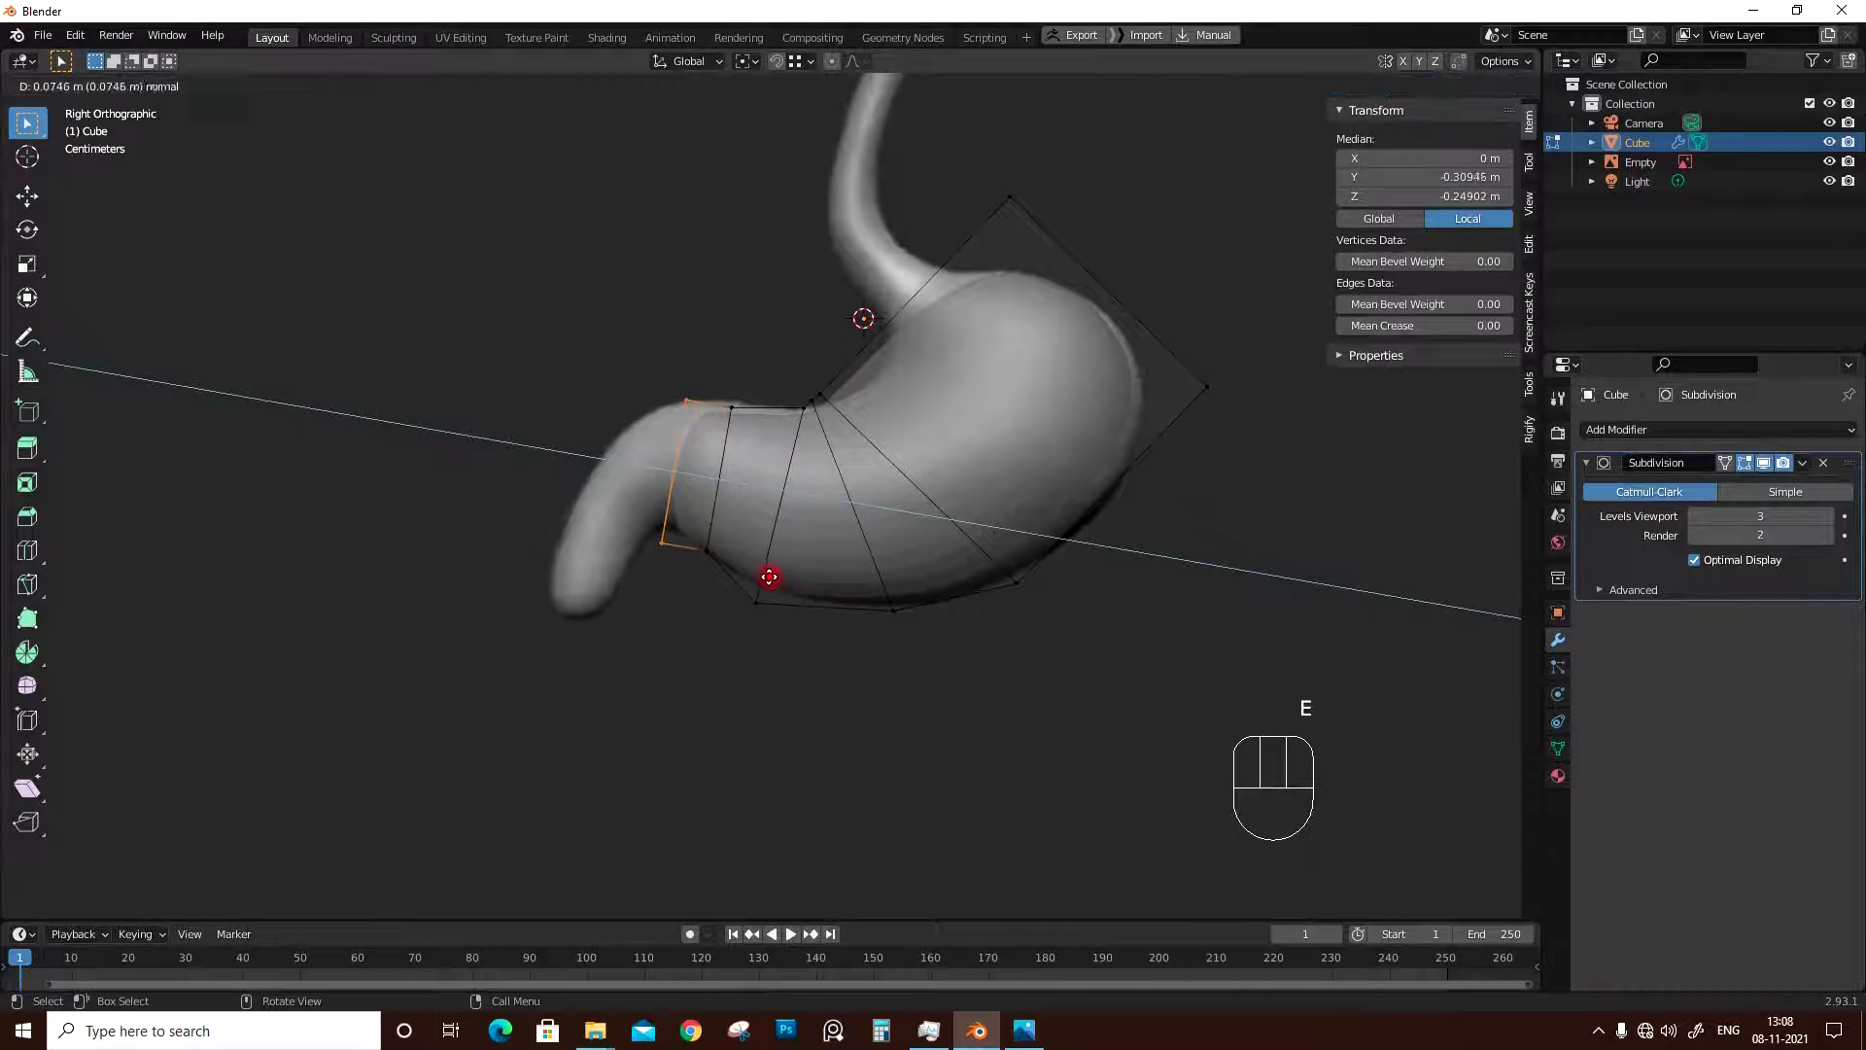
pyautogui.click(772, 566)
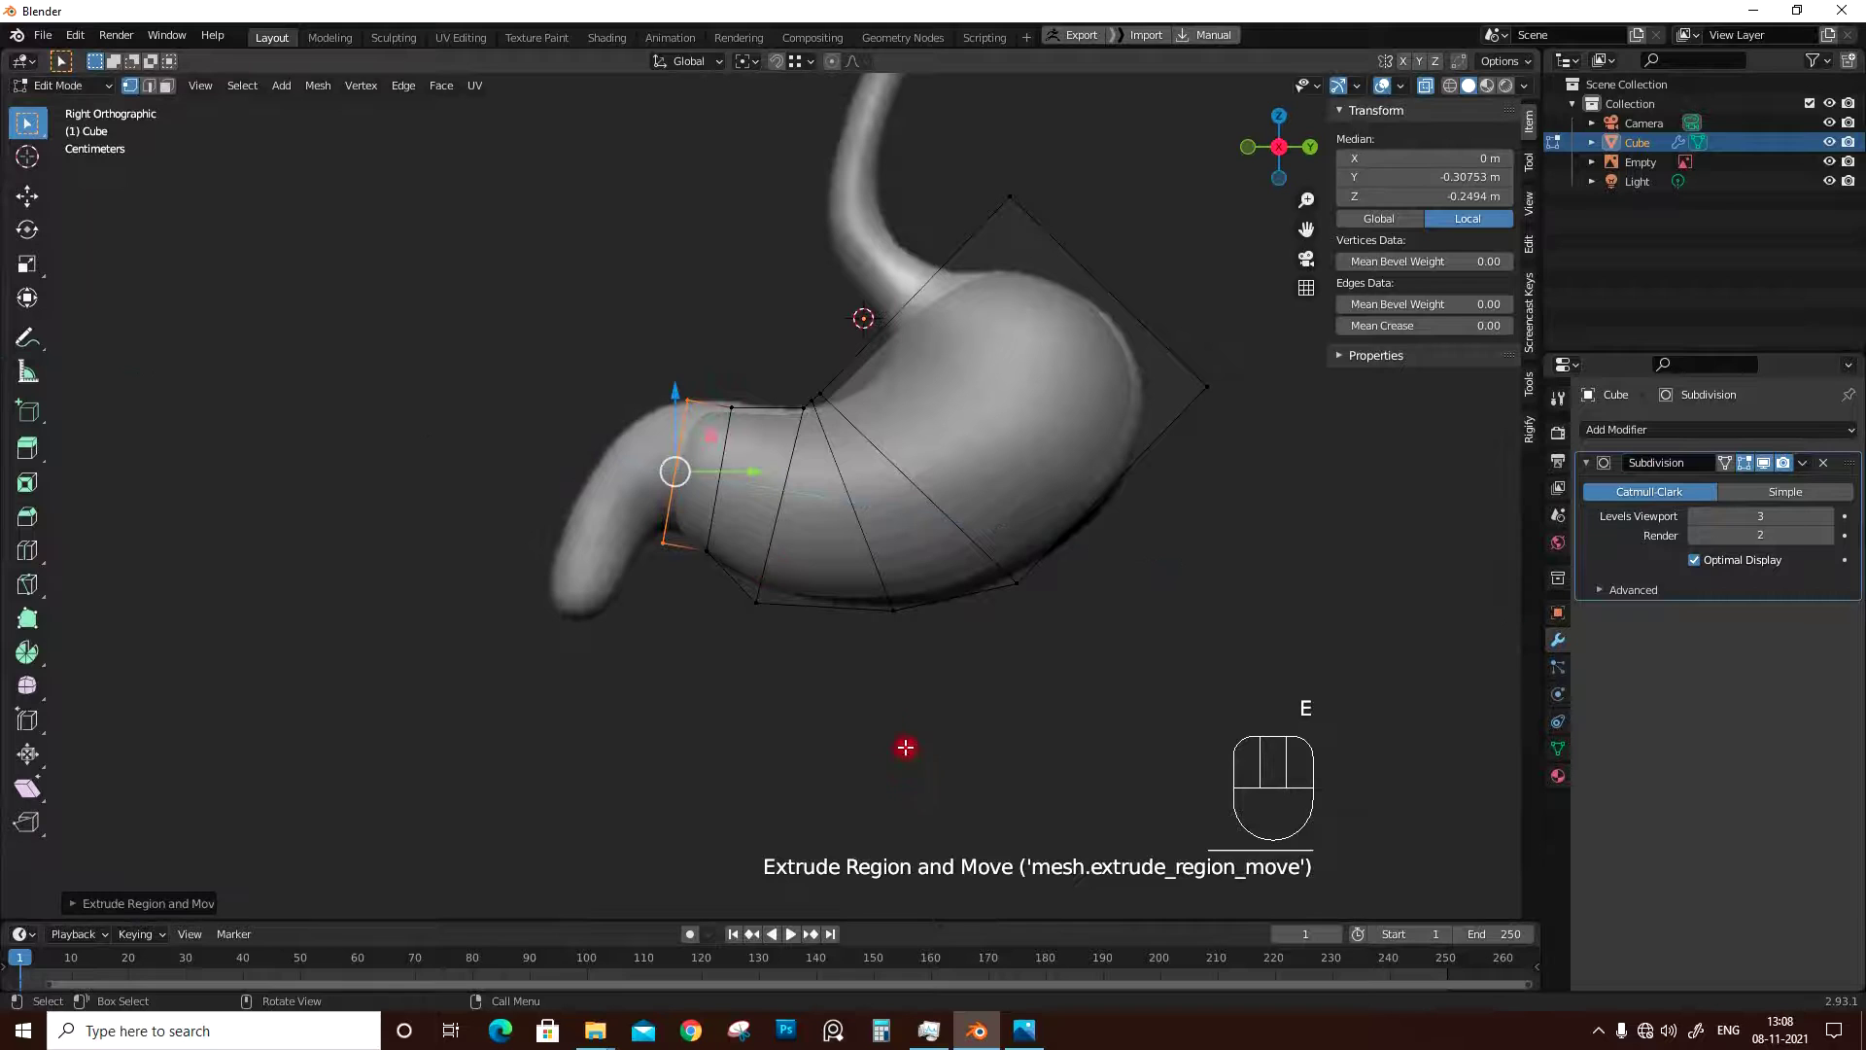
pyautogui.press('s')
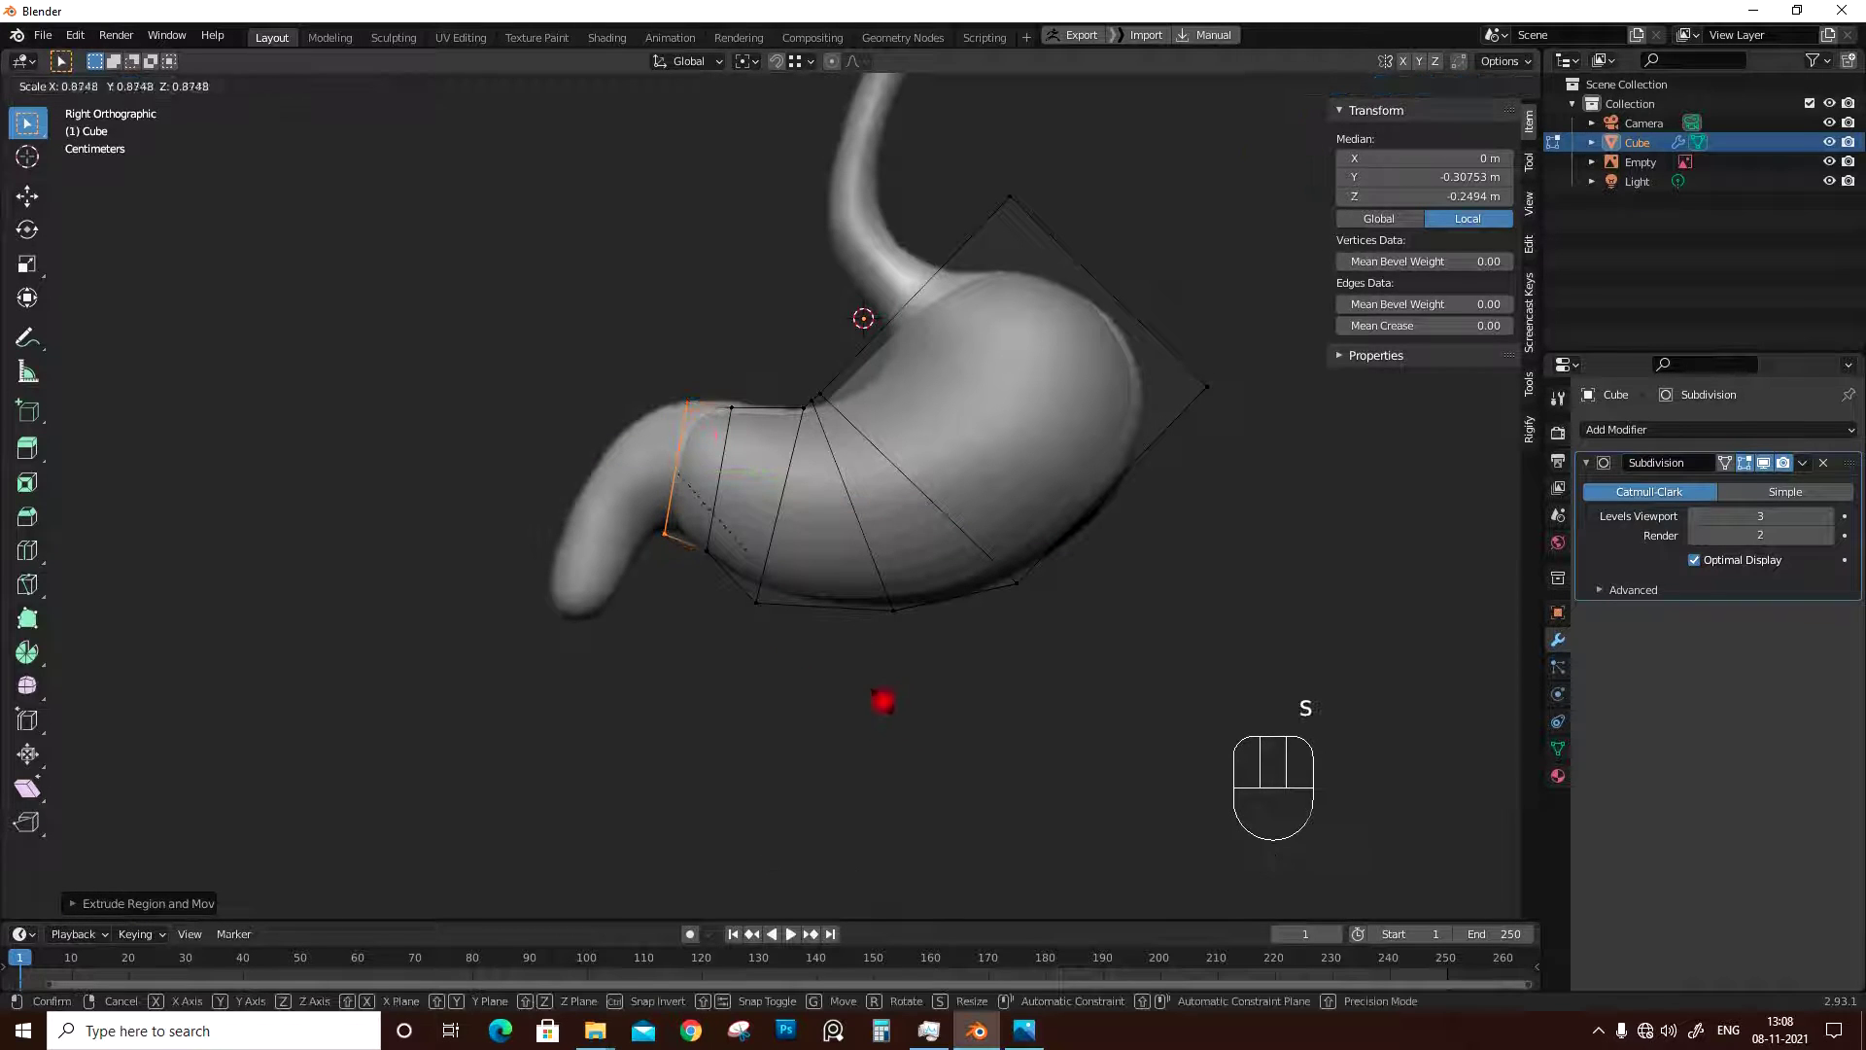
pyautogui.click(869, 691)
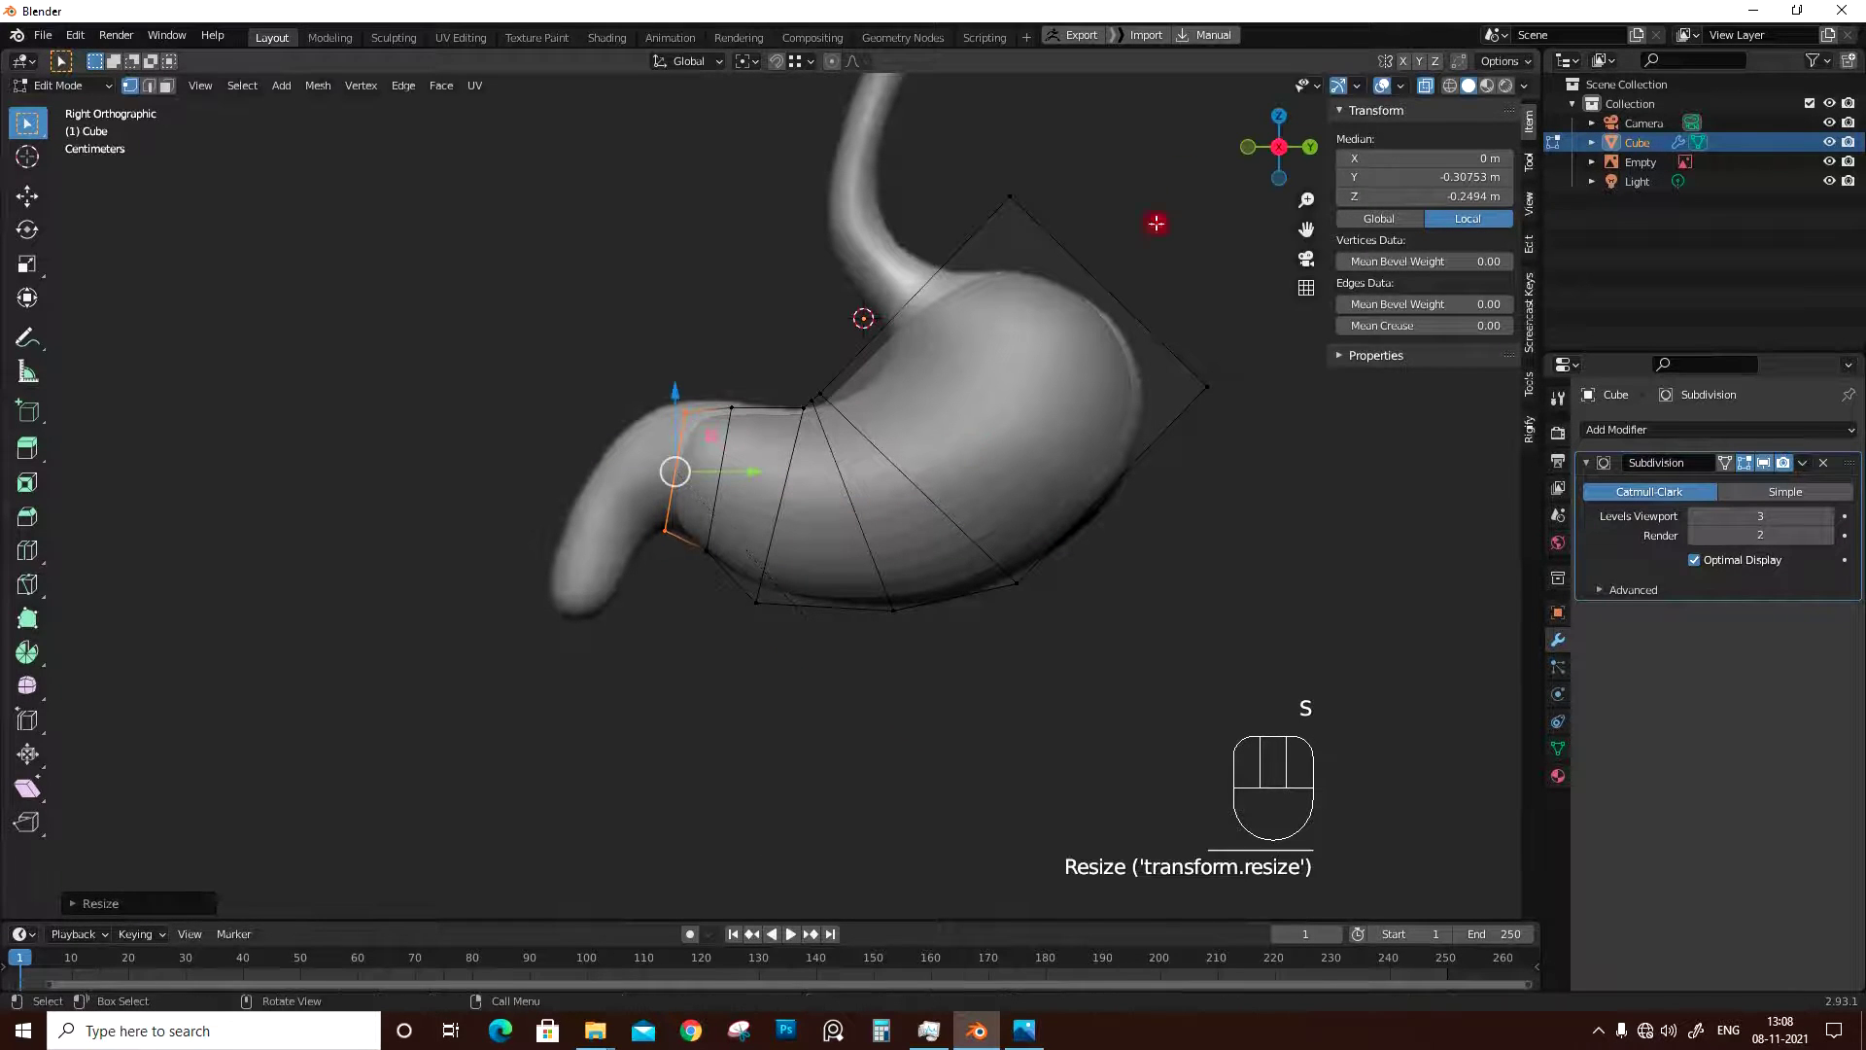
# Reposition the upper and lower vertices of the end face and the loop behind it to follow the bend's outline in right orthographic view
pyautogui.click(1283, 156)
pyautogui.click(1284, 148)
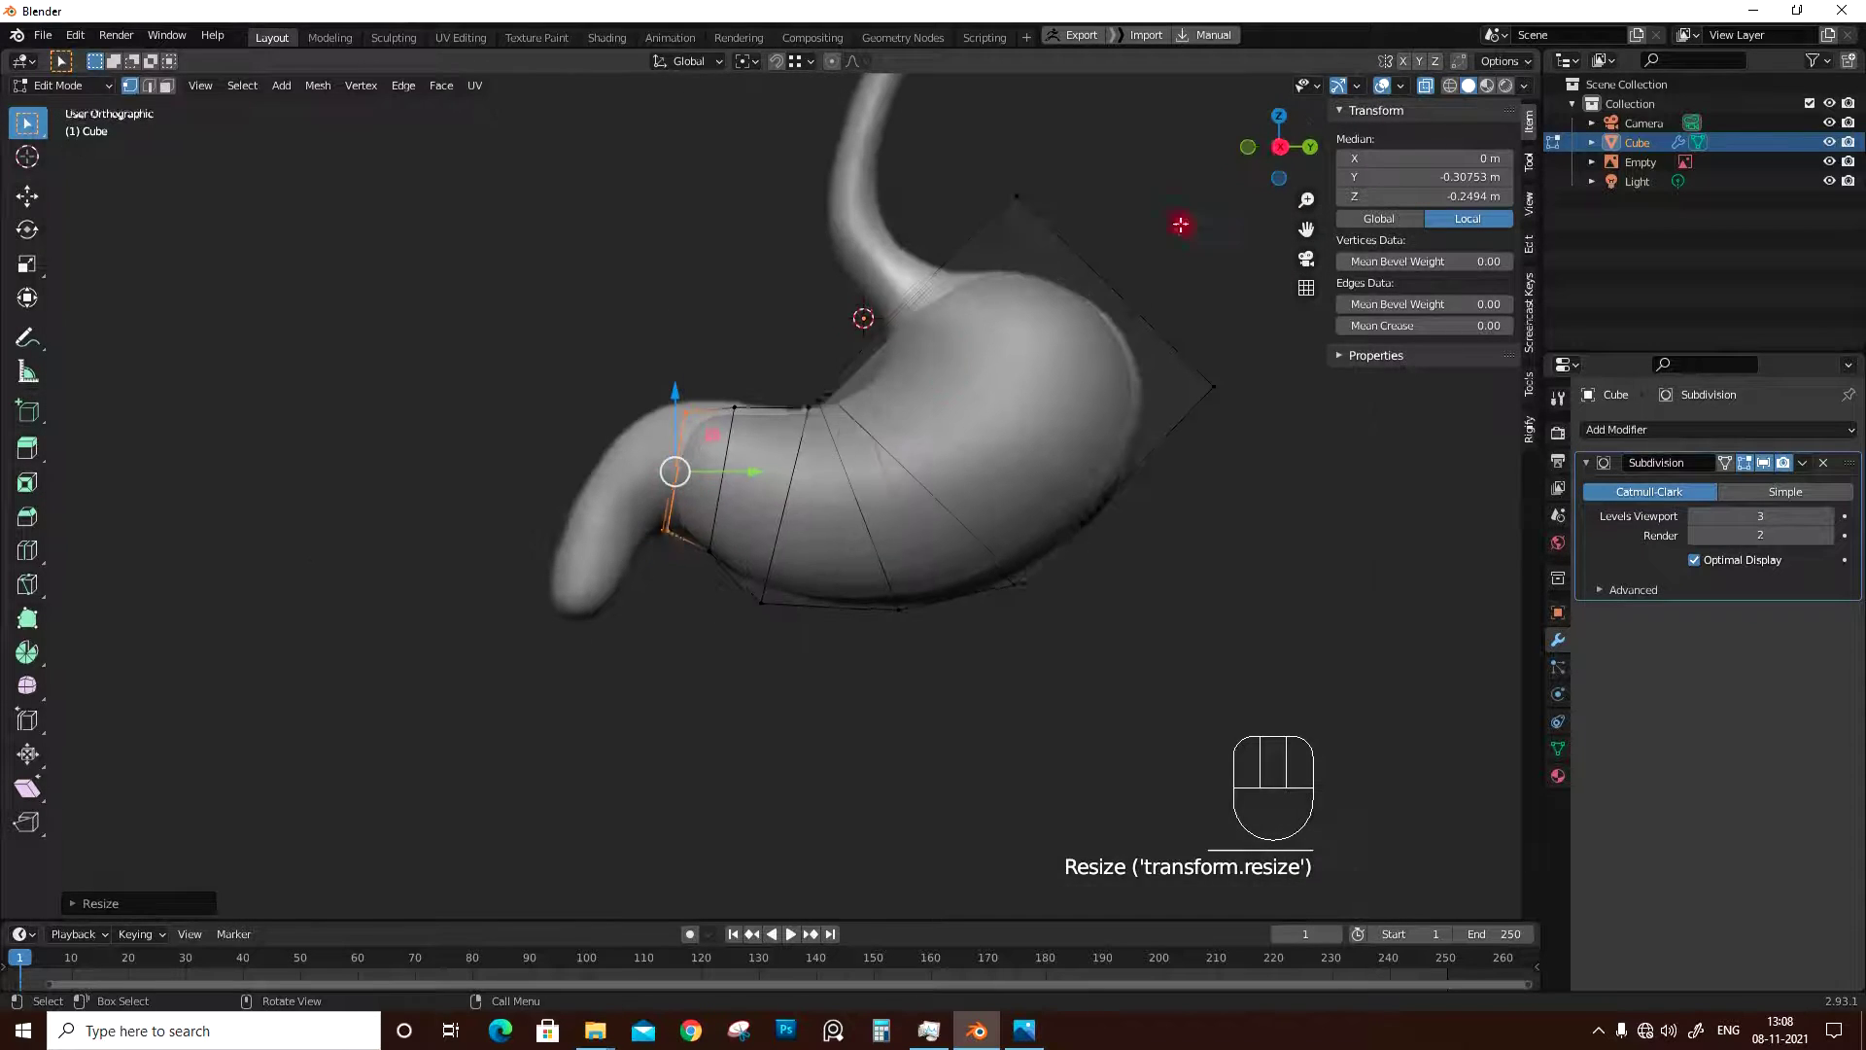
pyautogui.moveTo(622, 342); pyautogui.dragTo(680, 333)
pyautogui.click(731, 406)
pyautogui.moveTo(767, 383); pyautogui.dragTo(762, 367)
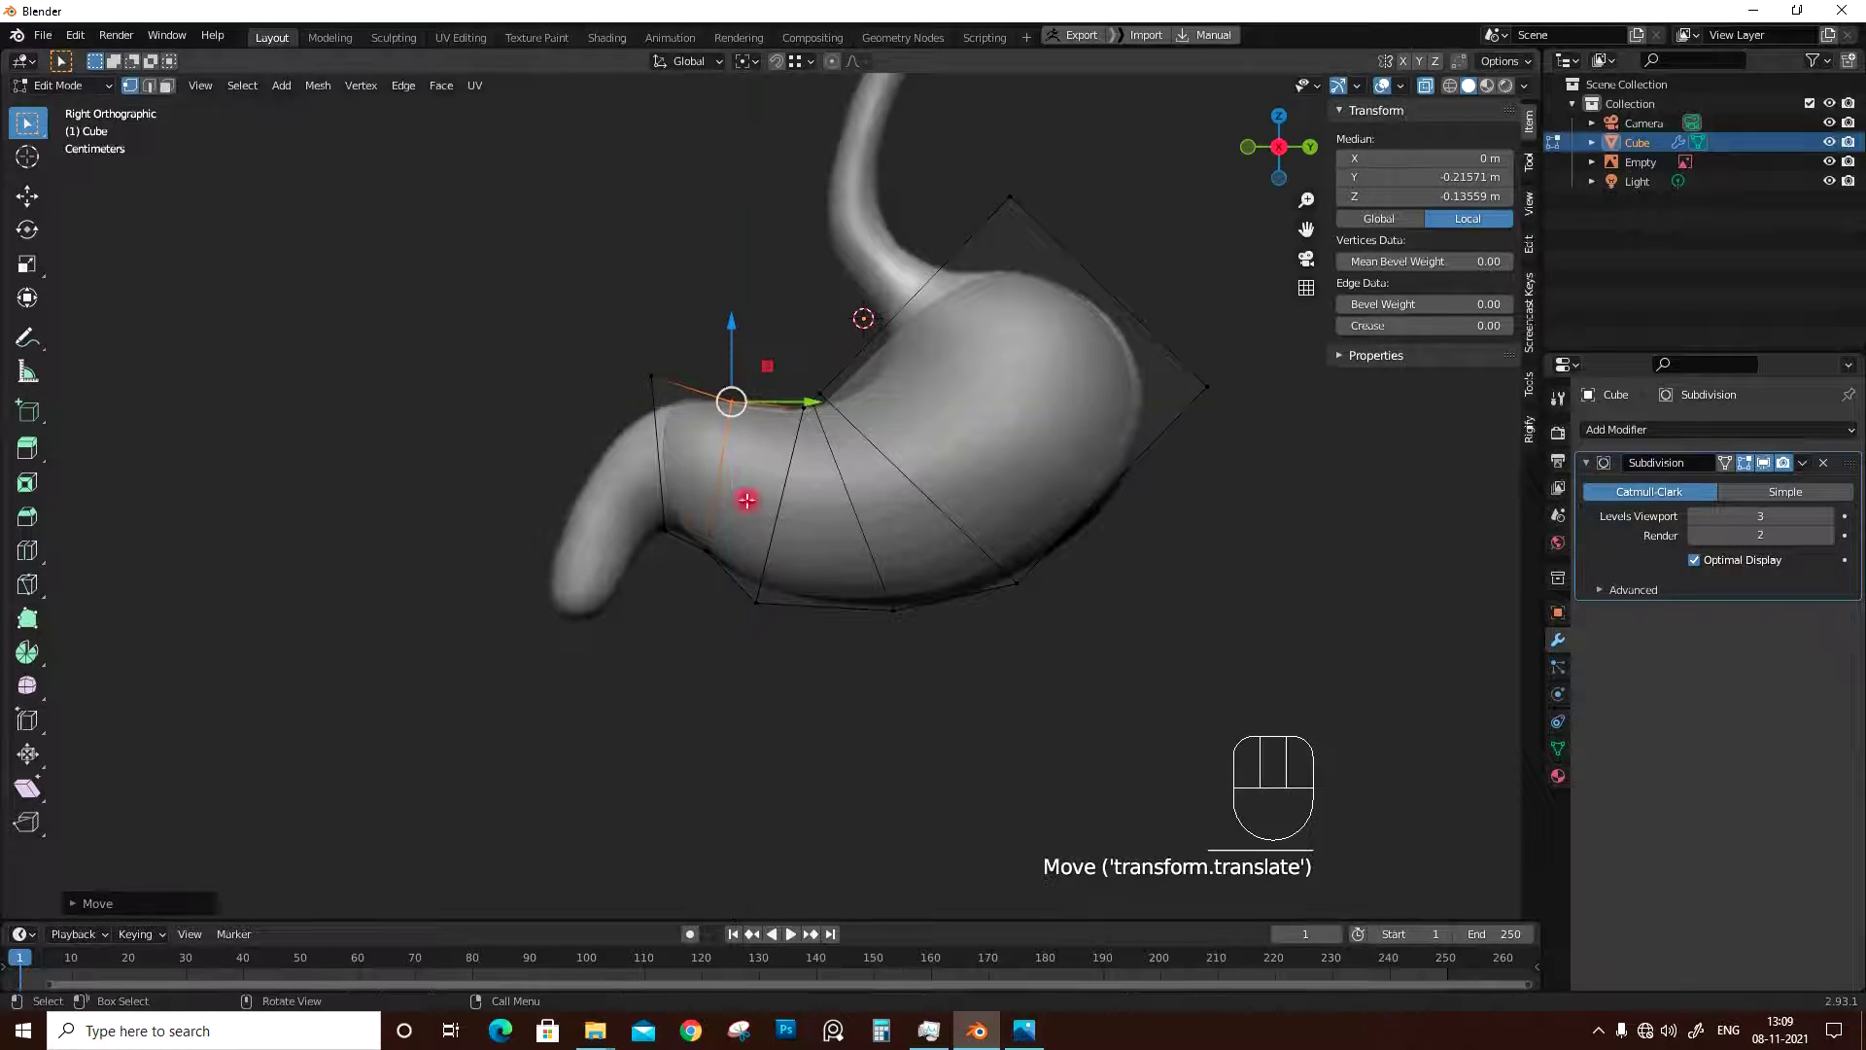
pyautogui.click(661, 529)
pyautogui.moveTo(700, 494); pyautogui.dragTo(689, 488)
# Extrude the end face again and move it down about 0.13 m along the descending tube
pyautogui.moveTo(609, 356); pyautogui.dragTo(670, 547)
pyautogui.press('e')
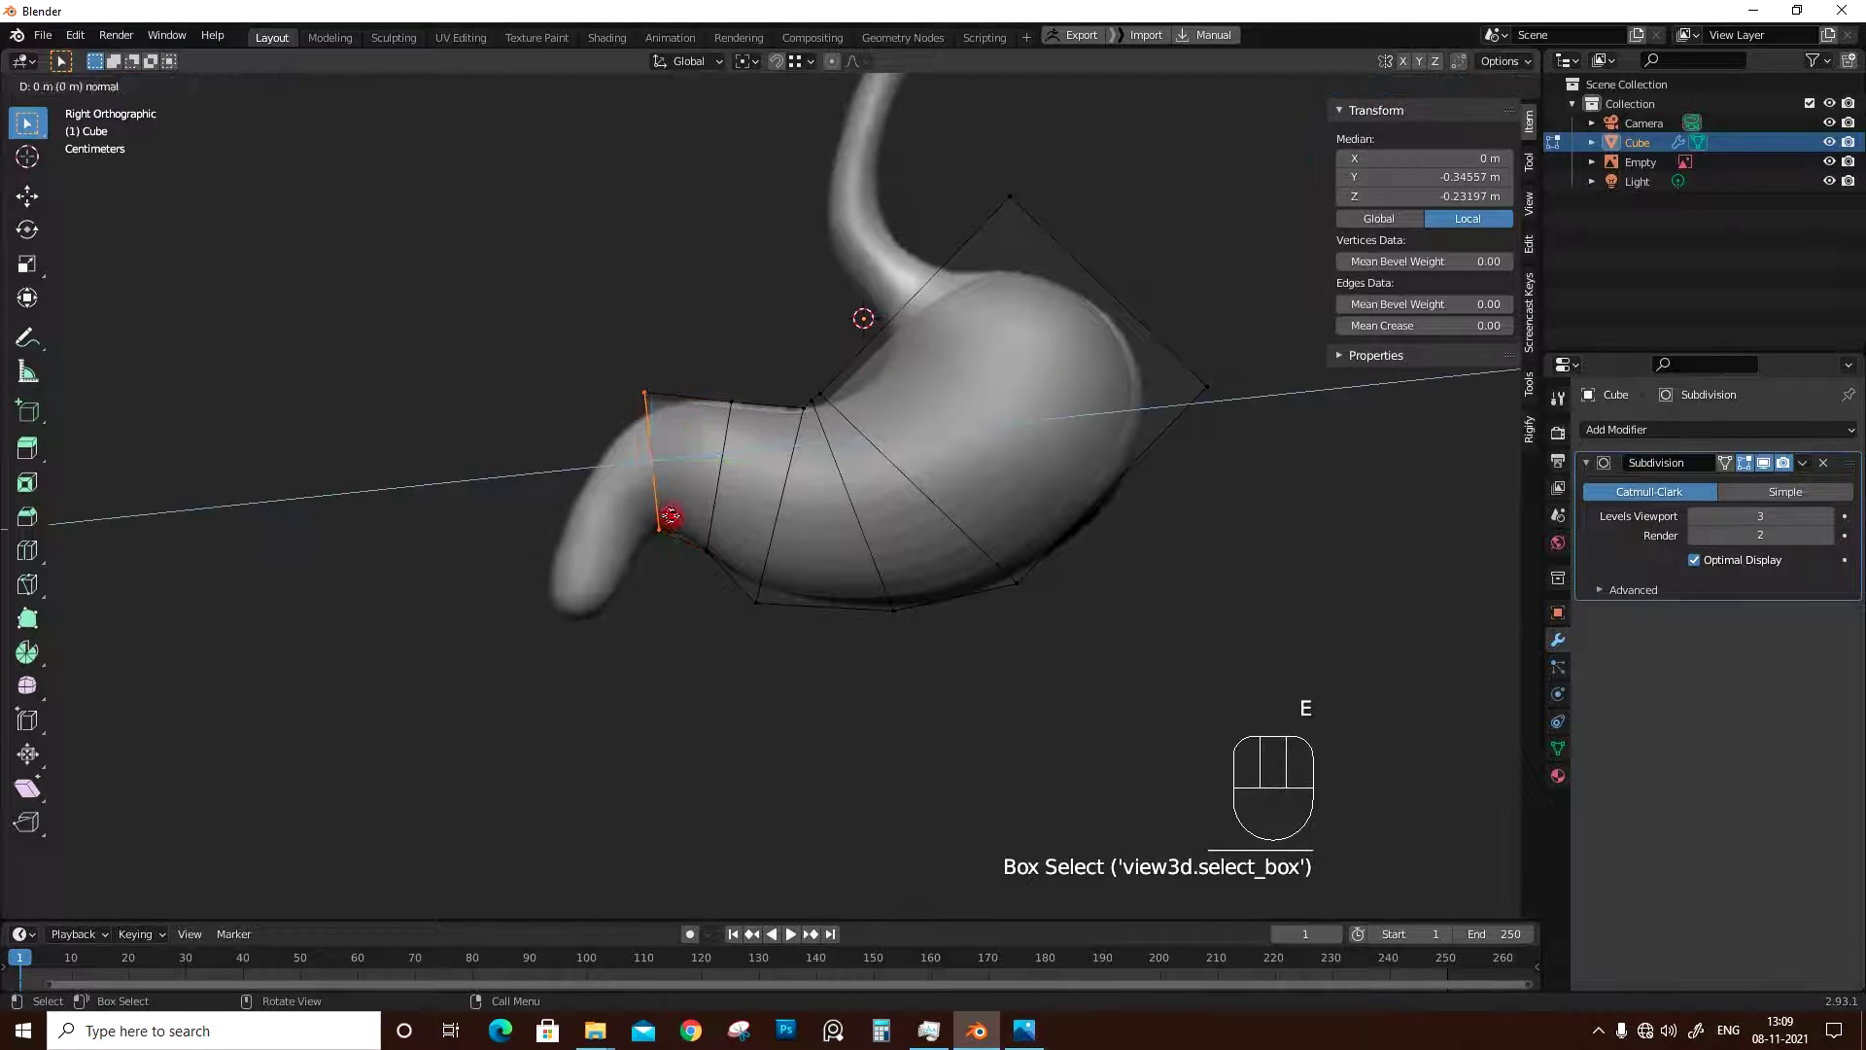
pyautogui.click(630, 589)
pyautogui.press('e')
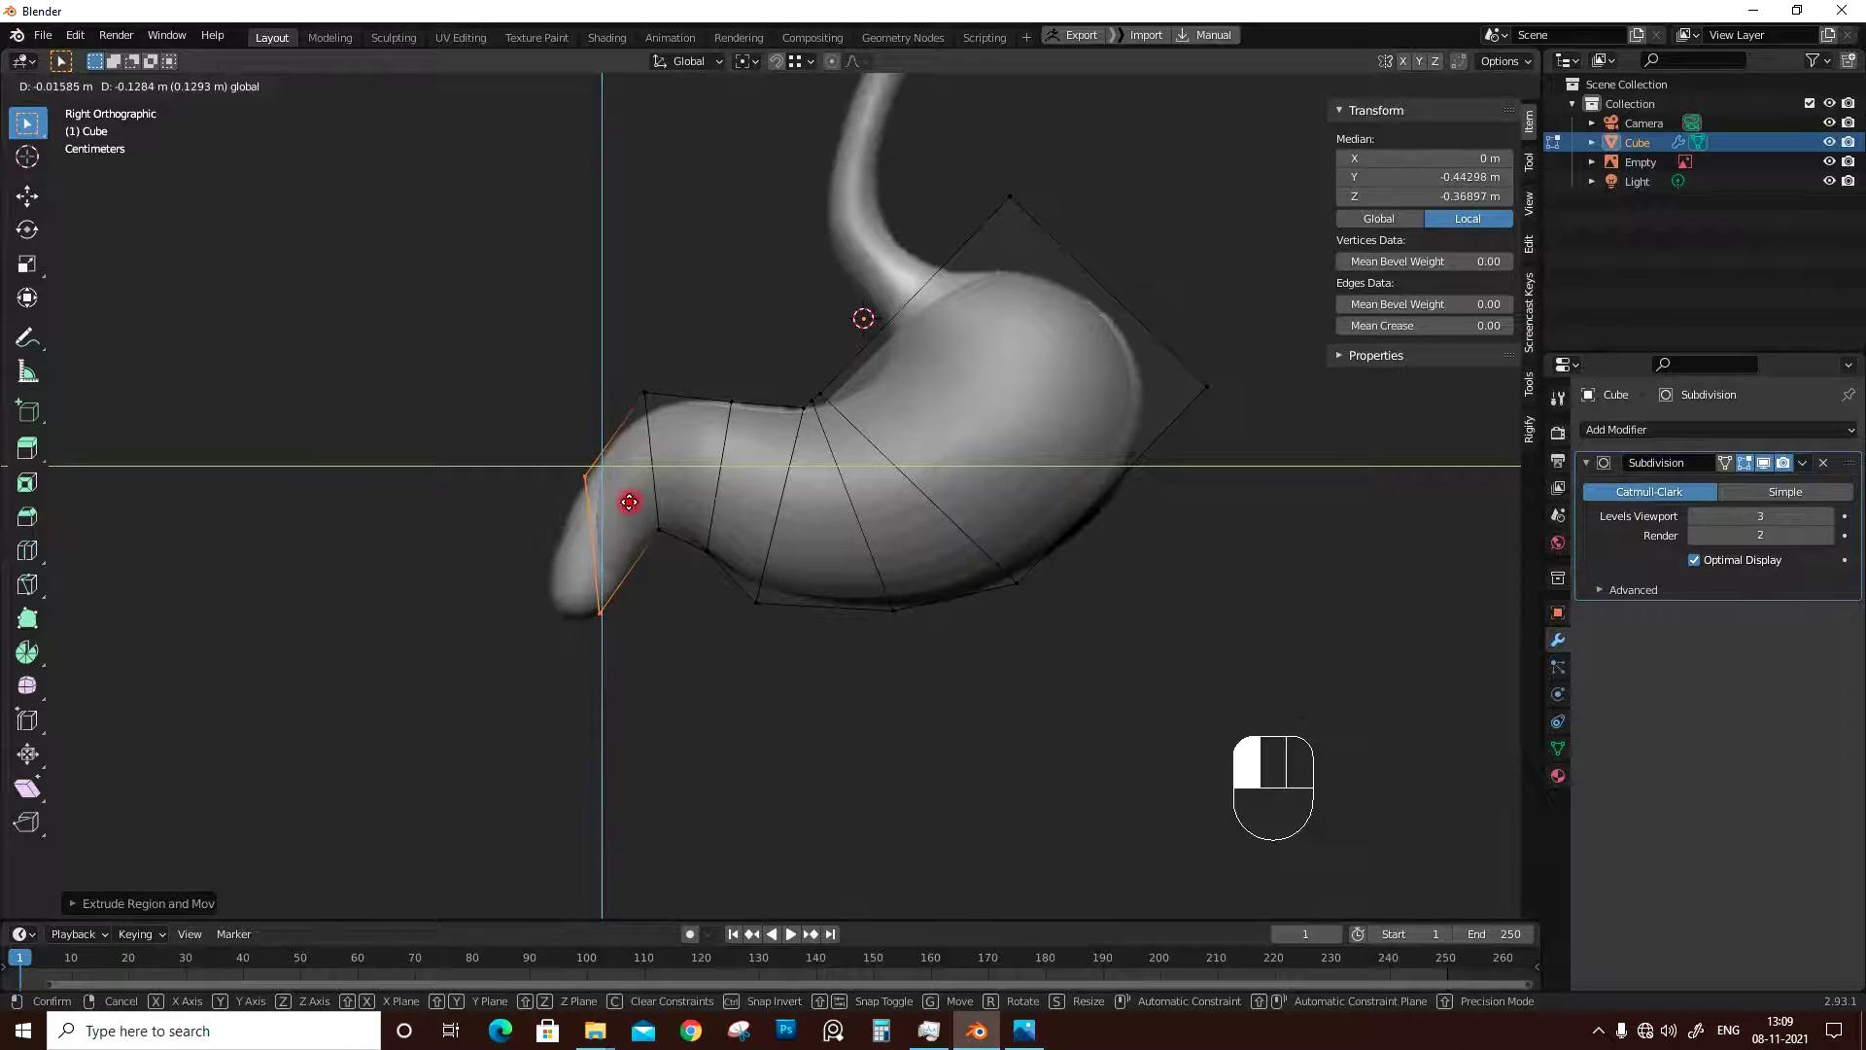
pyautogui.click(630, 501)
# Rotate the end face about -55° across the descending tube and scale it down to about 0.8
pyautogui.press('r')
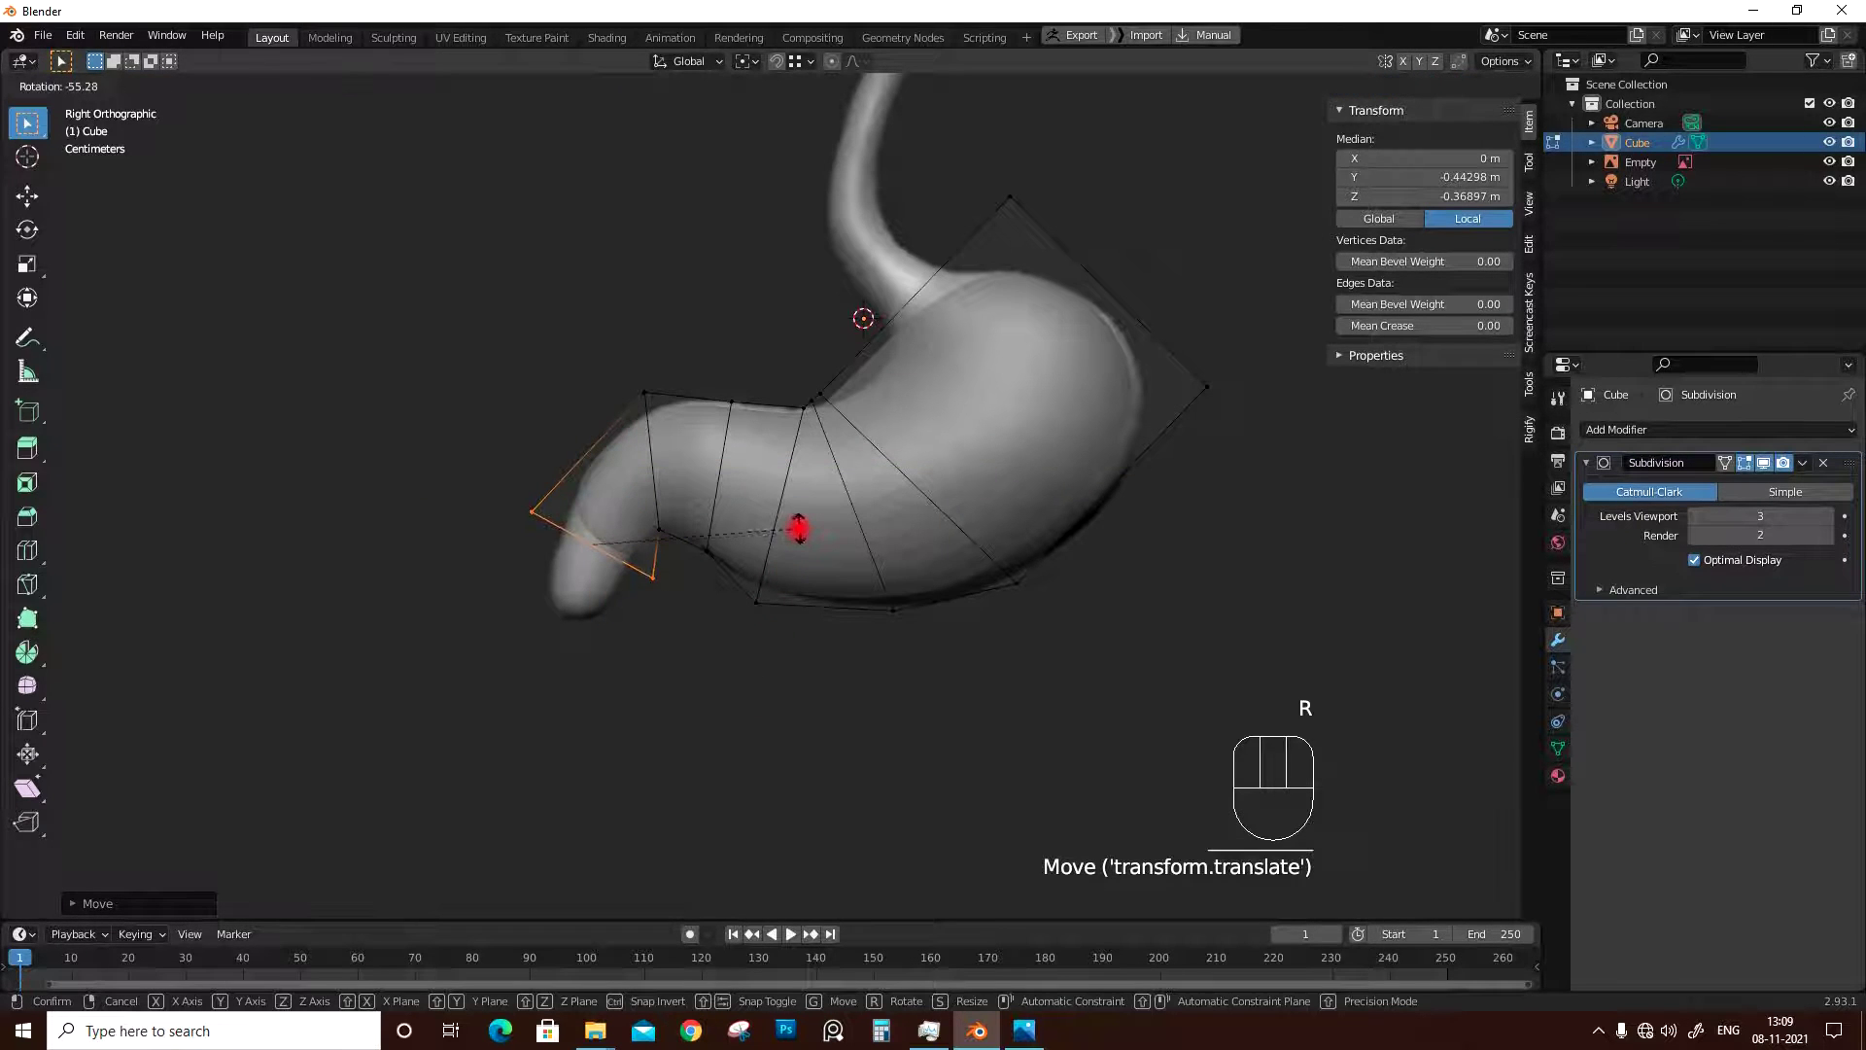
pyautogui.click(794, 520)
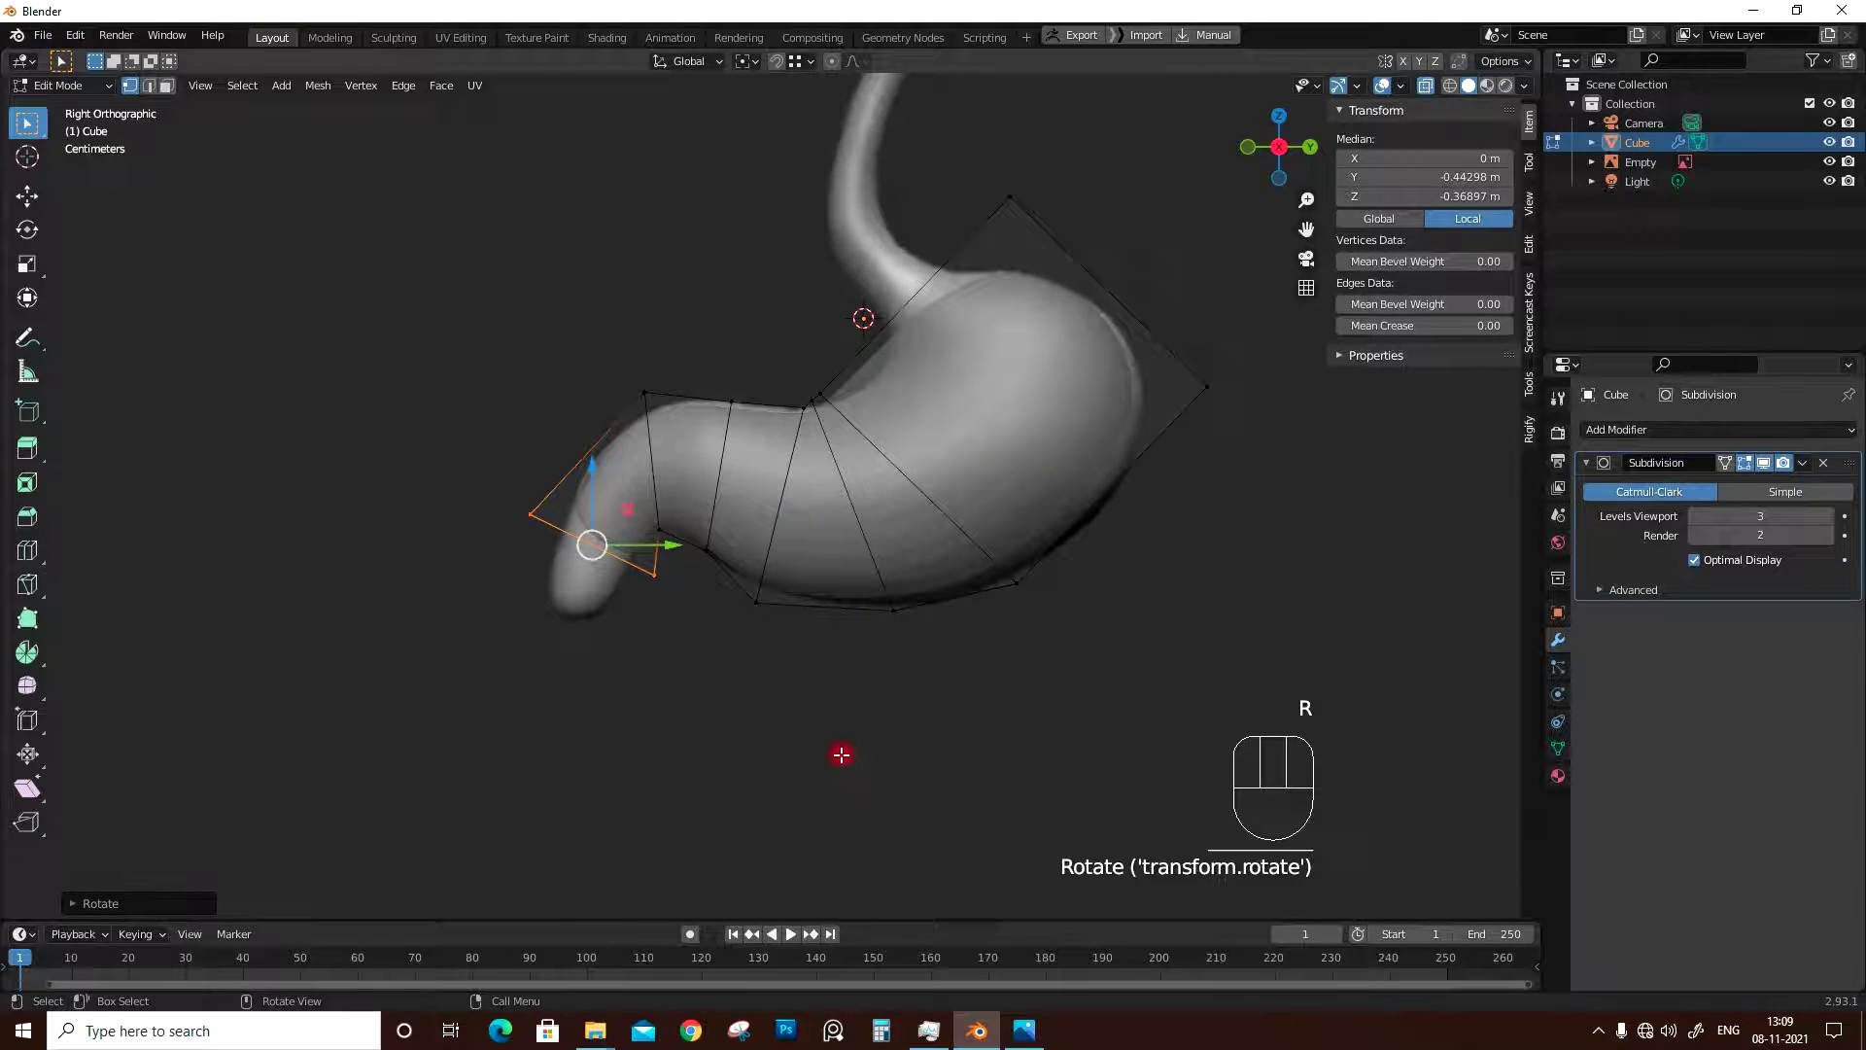
pyautogui.press('s')
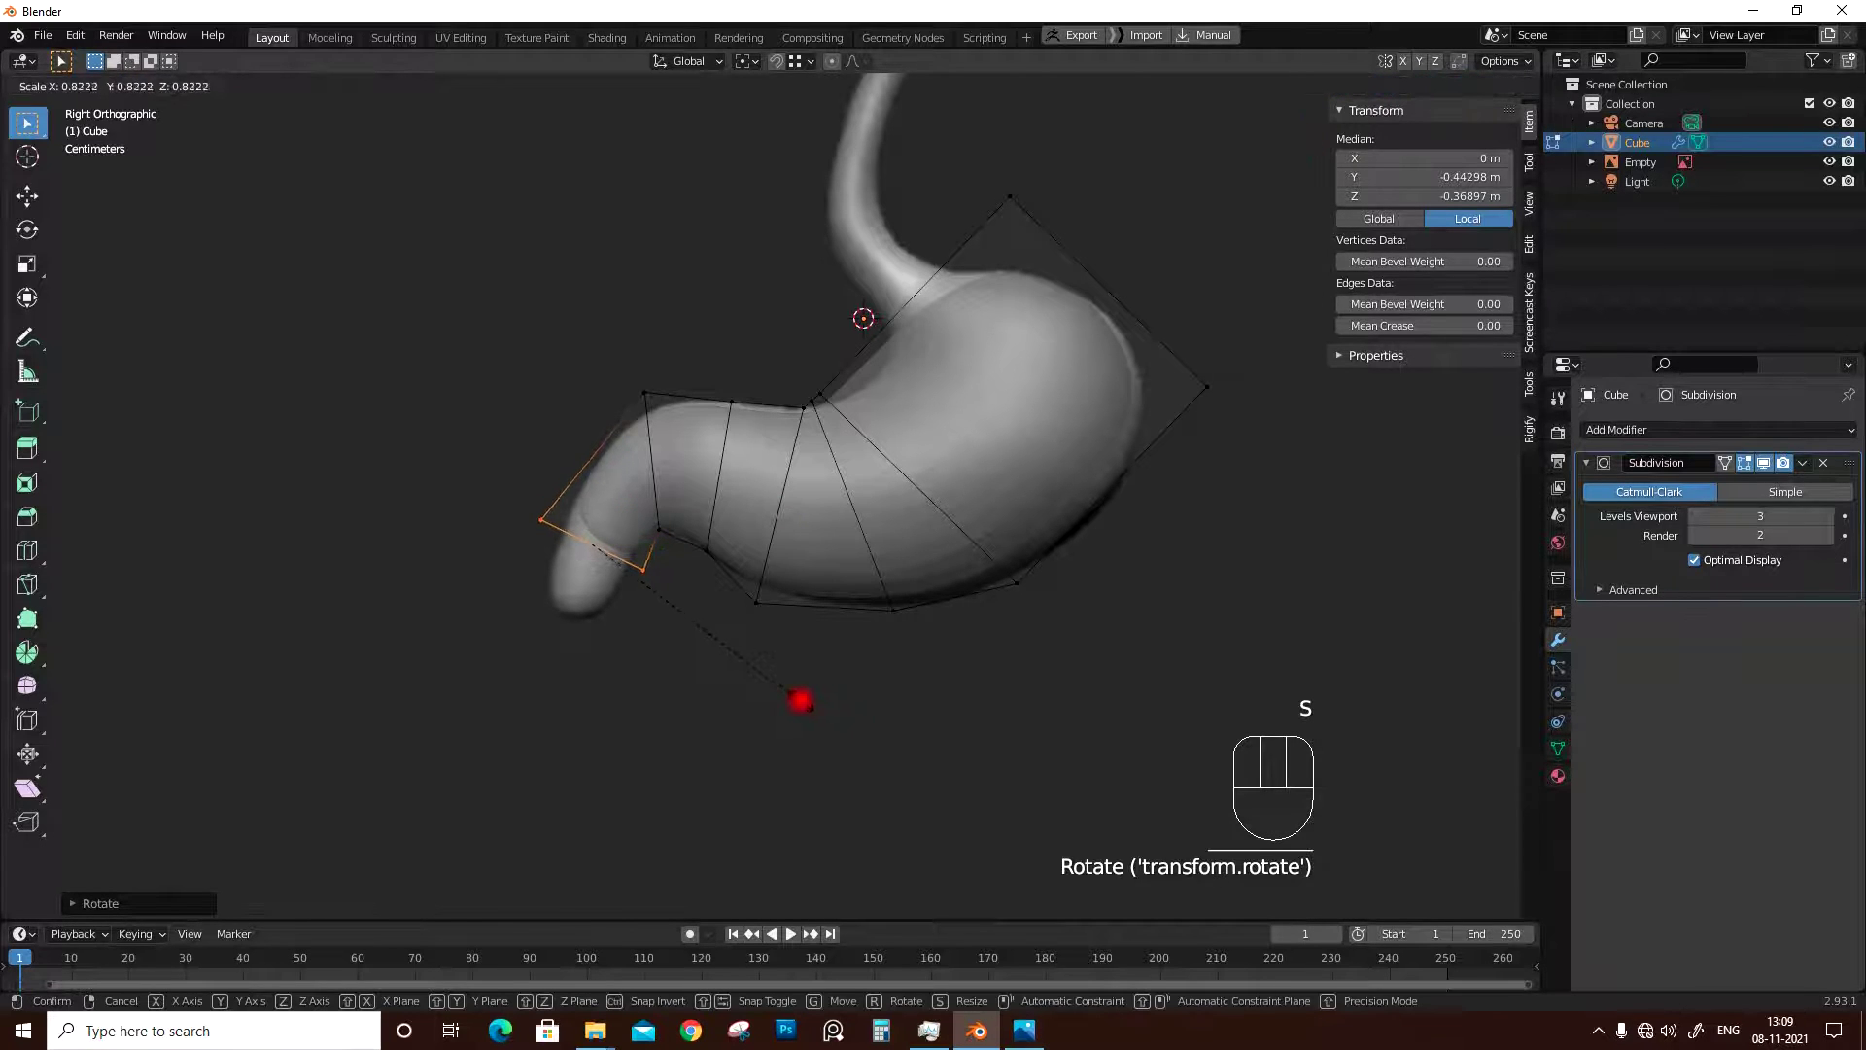
pyautogui.click(789, 678)
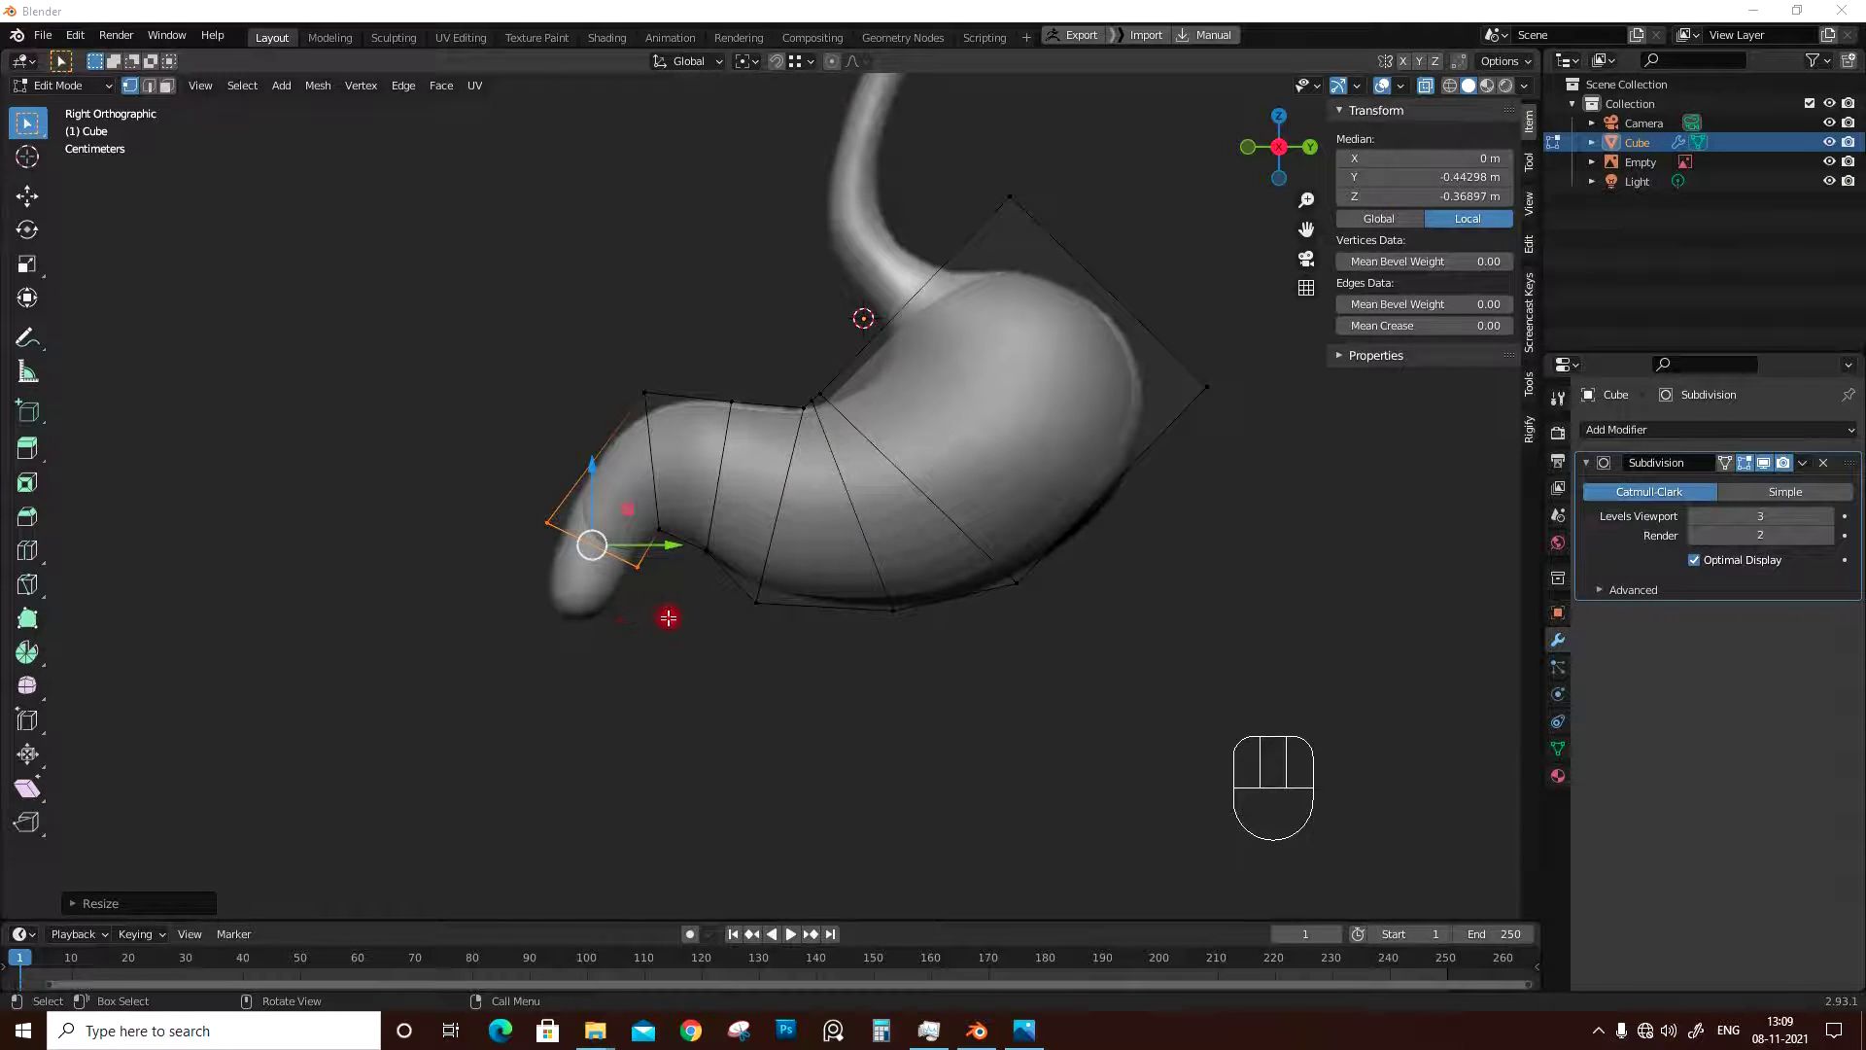
# Move the end face about 0.14 m down and outward to the tip of the descending tube
pyautogui.click(641, 583)
pyautogui.moveTo(669, 619)
pyautogui.mouseDown()
pyautogui.moveTo(500, 522)
pyautogui.moveTo(640, 616)
pyautogui.mouseUp()
pyautogui.press('s')
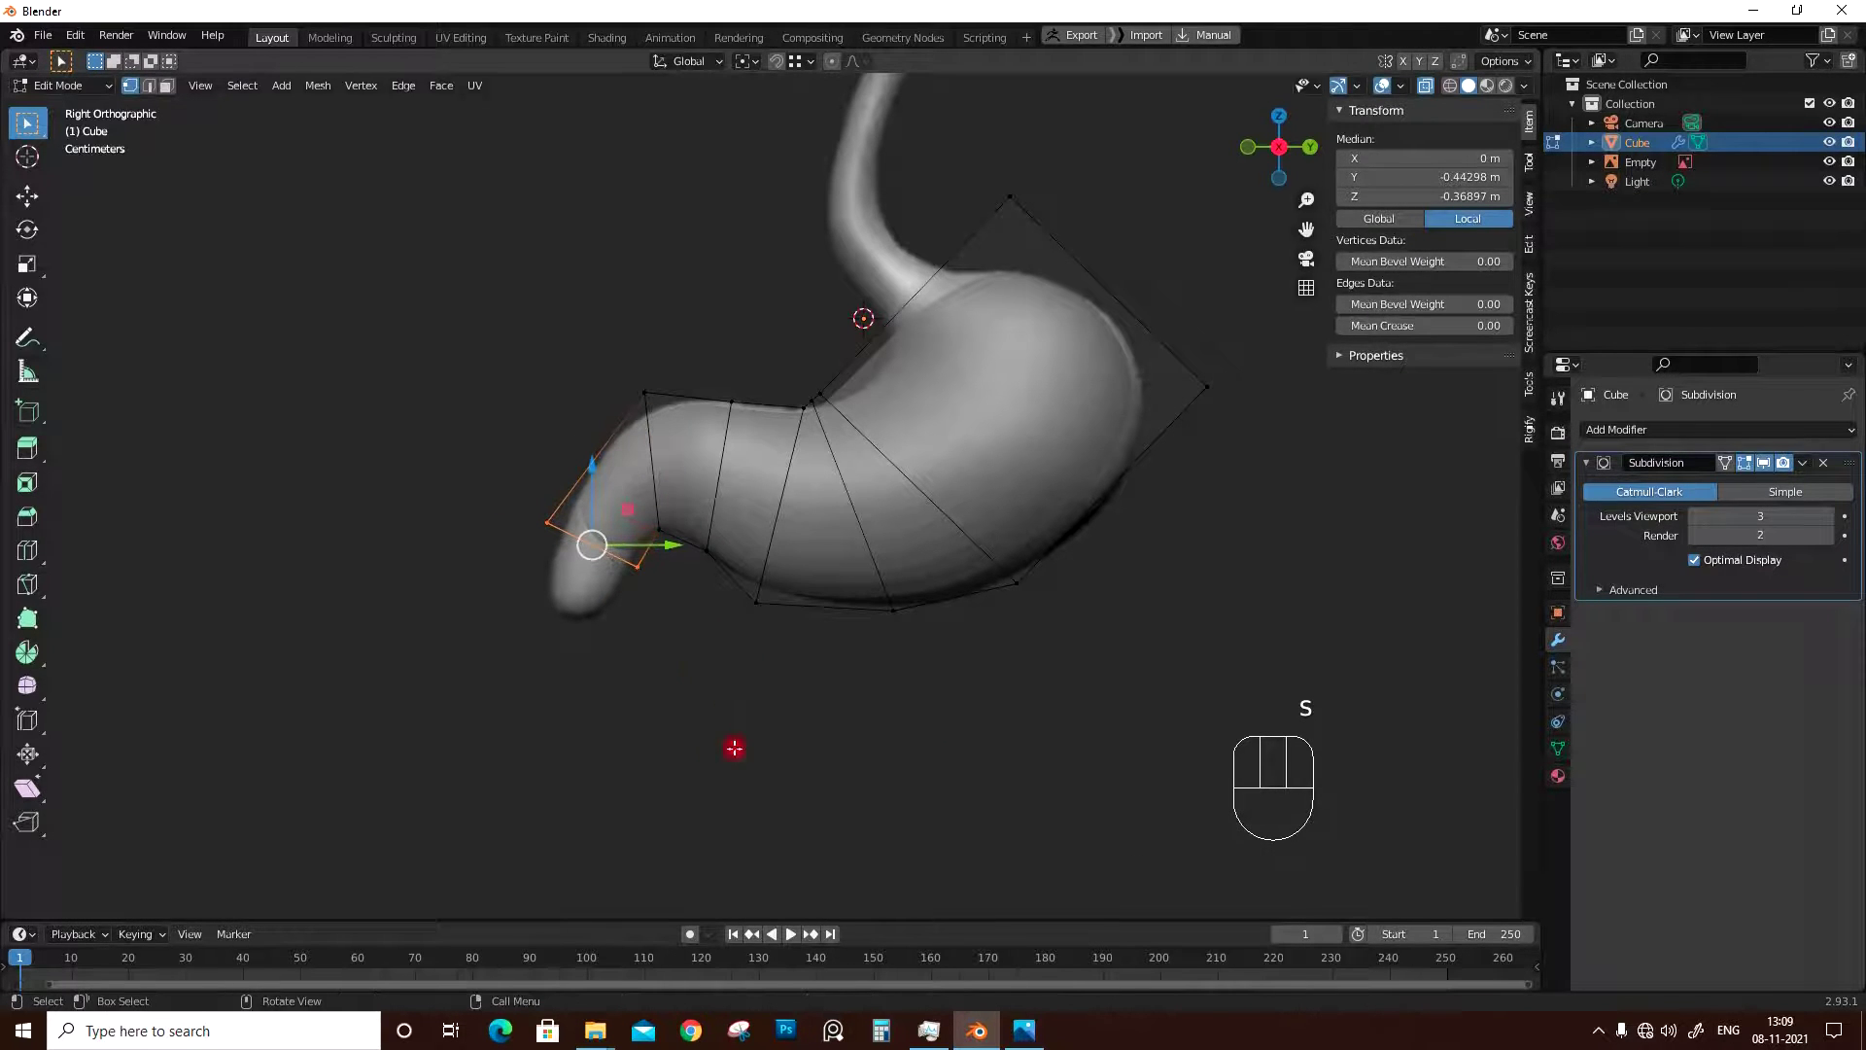
pyautogui.press('g')
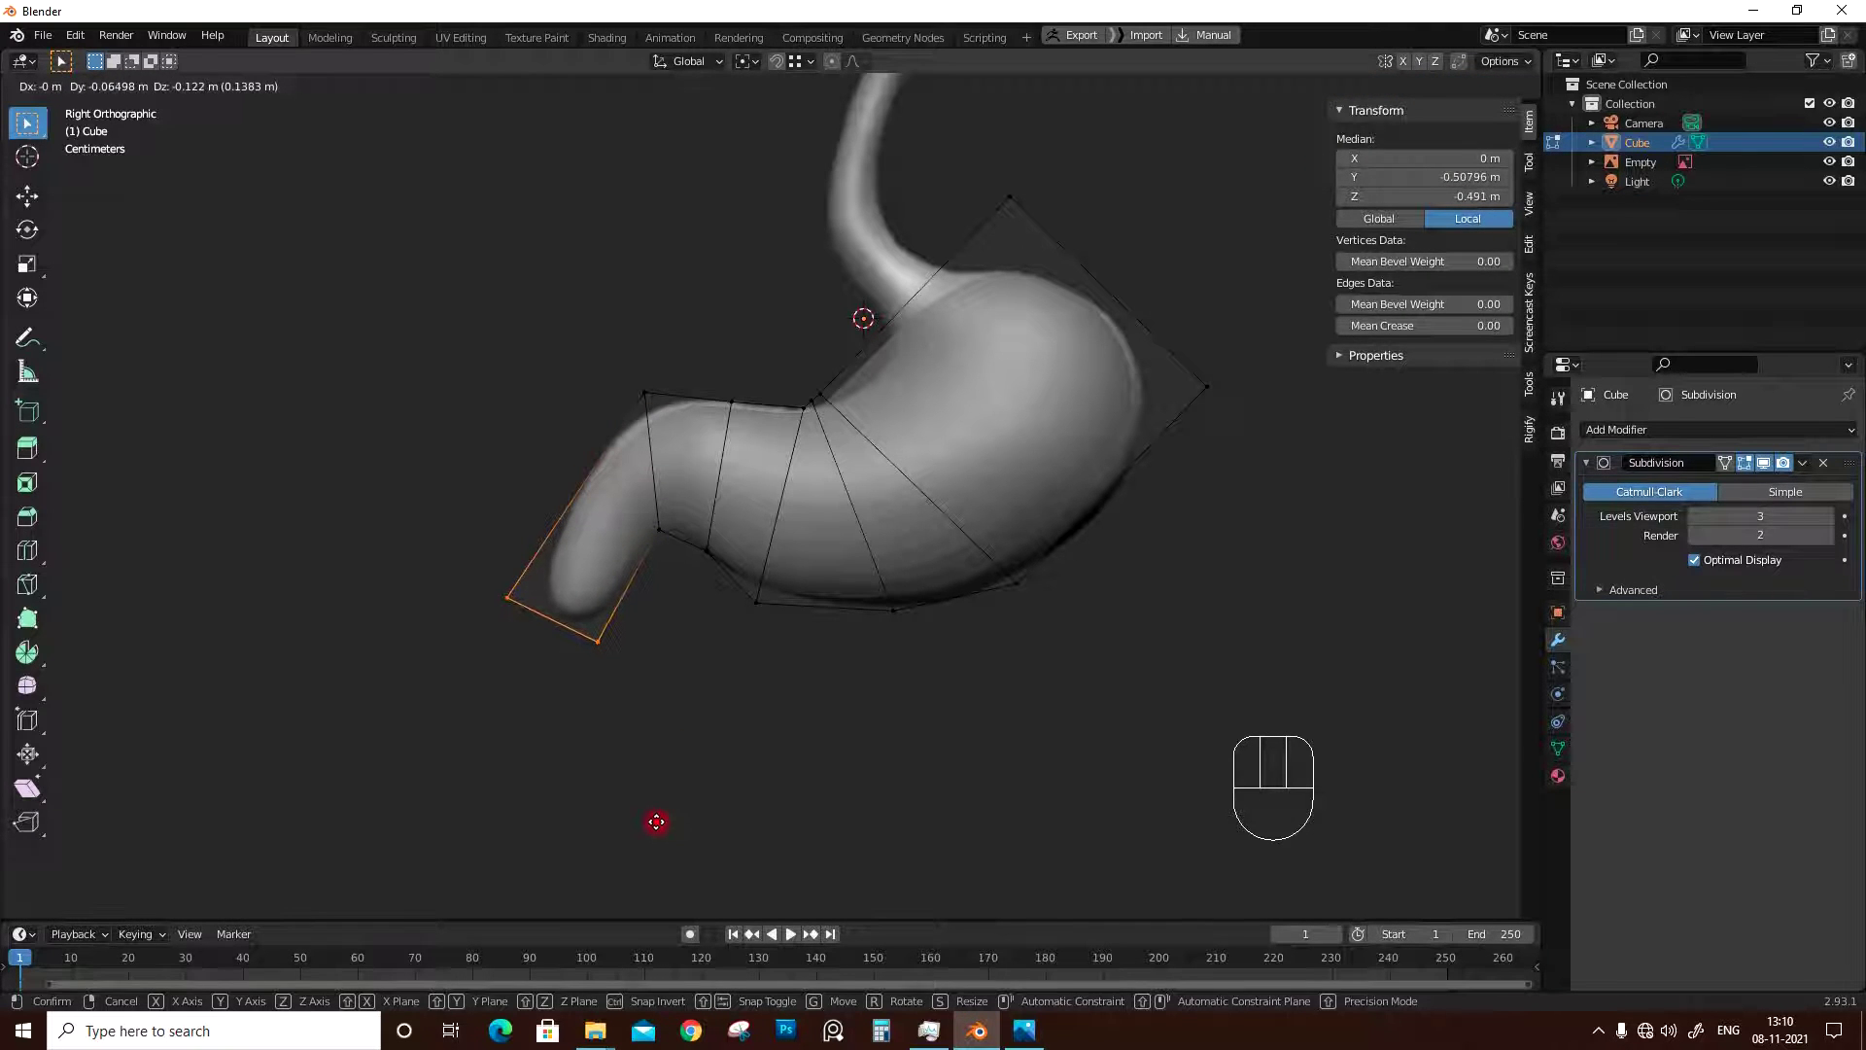
pyautogui.click(660, 821)
# Add a loop cut midway along the last tube section and slide its upper edge along the tube's outer outline
pyautogui.hotkey('ctrl', 'r')
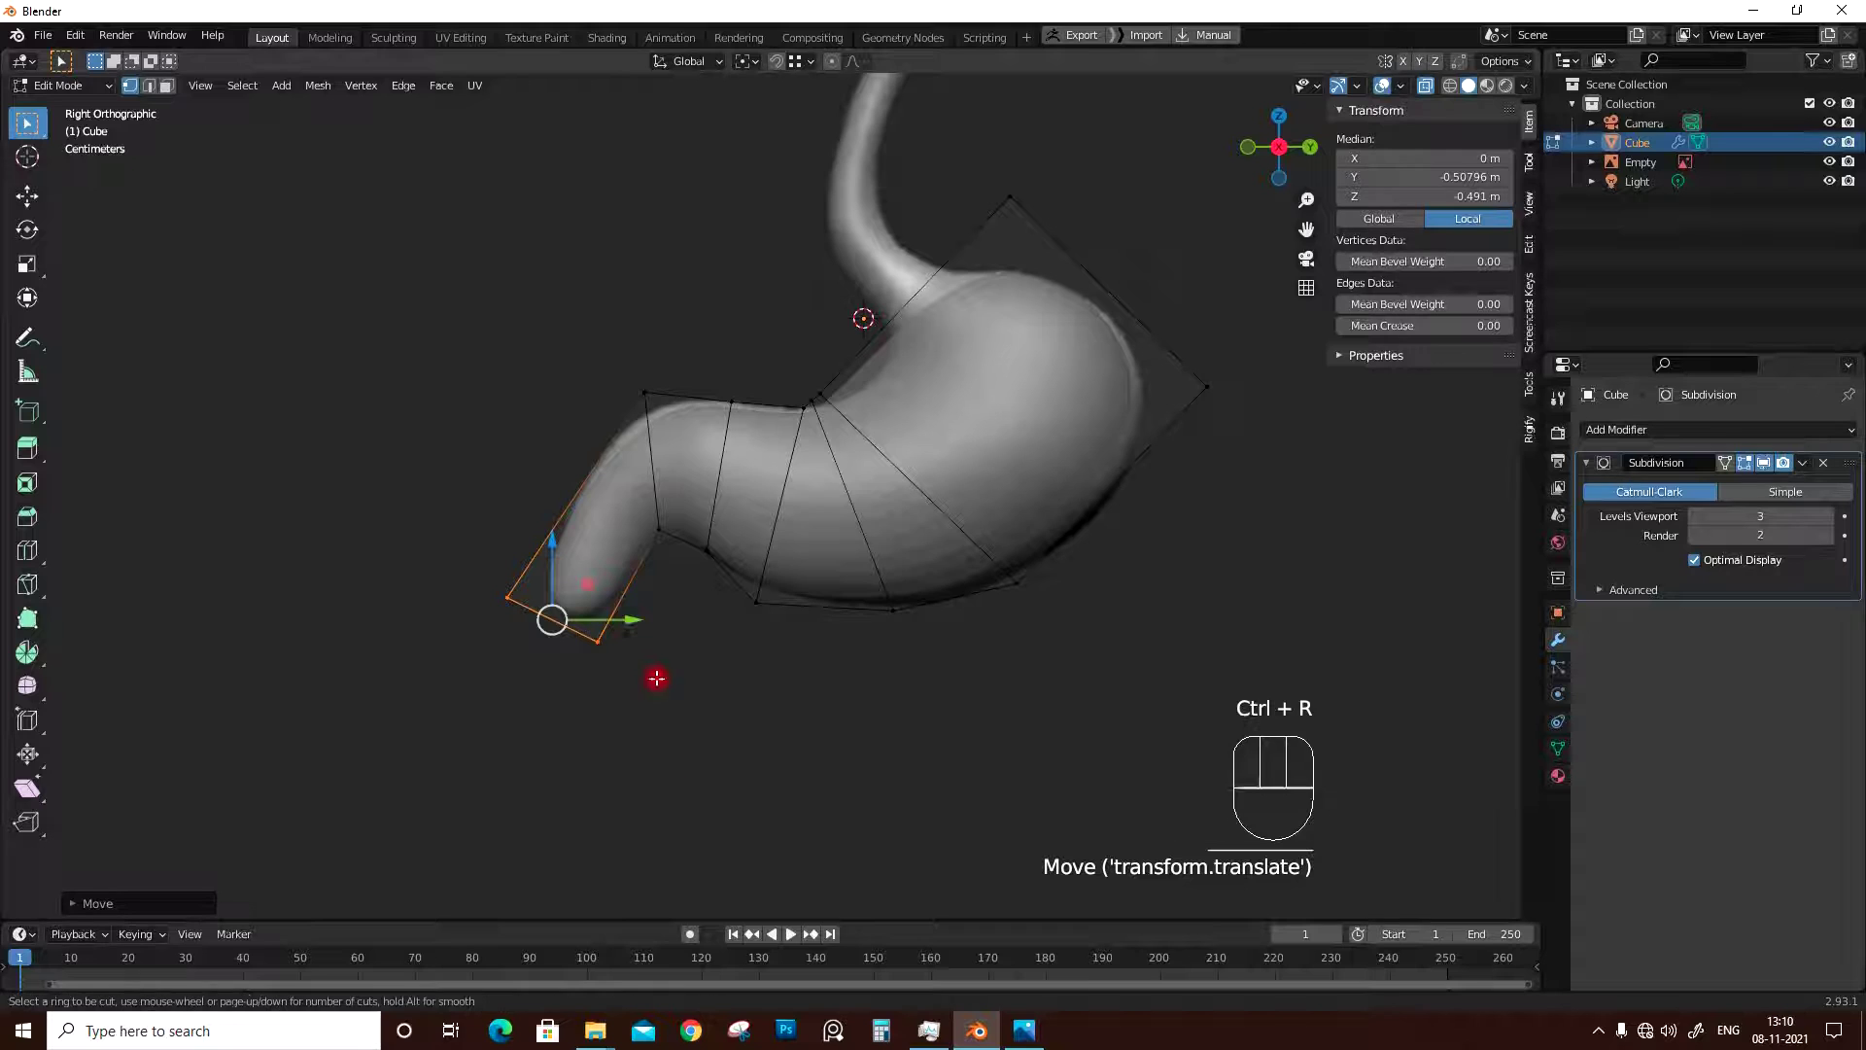
pyautogui.click(641, 567)
pyautogui.click(643, 567)
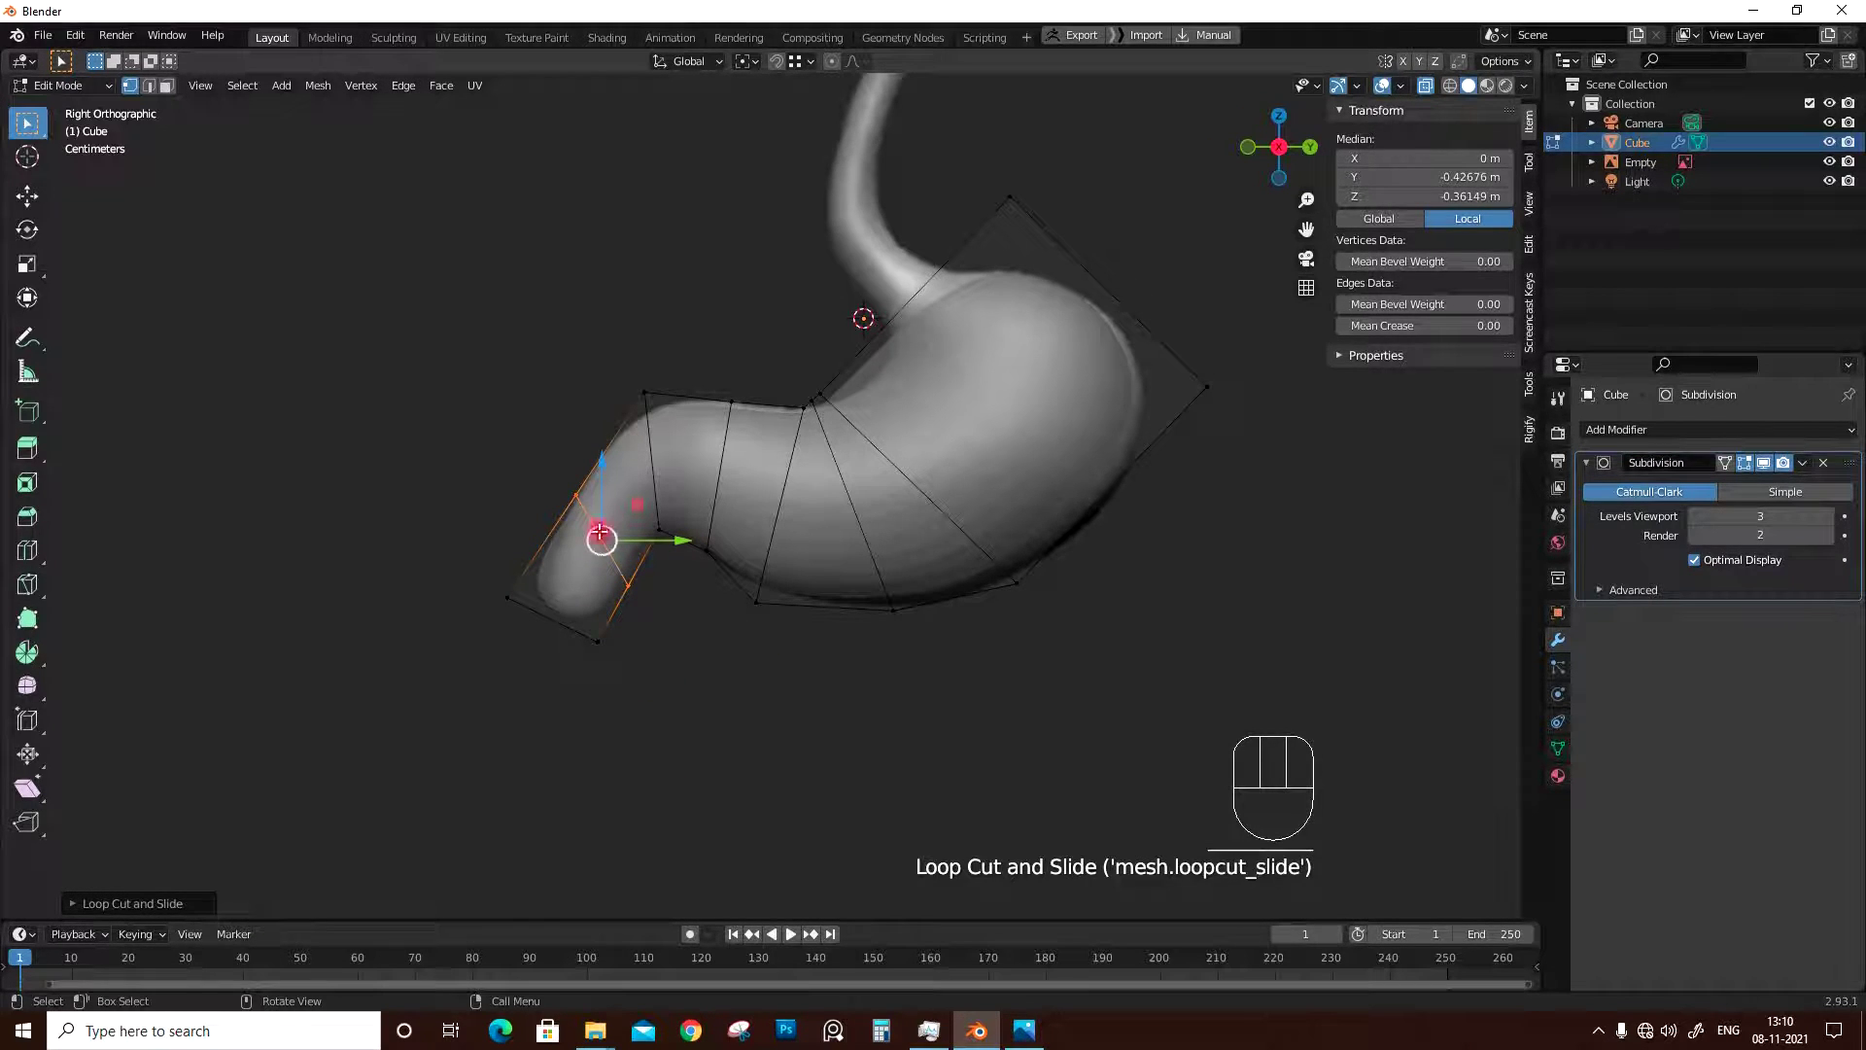
pyautogui.moveTo(493, 482); pyautogui.dragTo(625, 521)
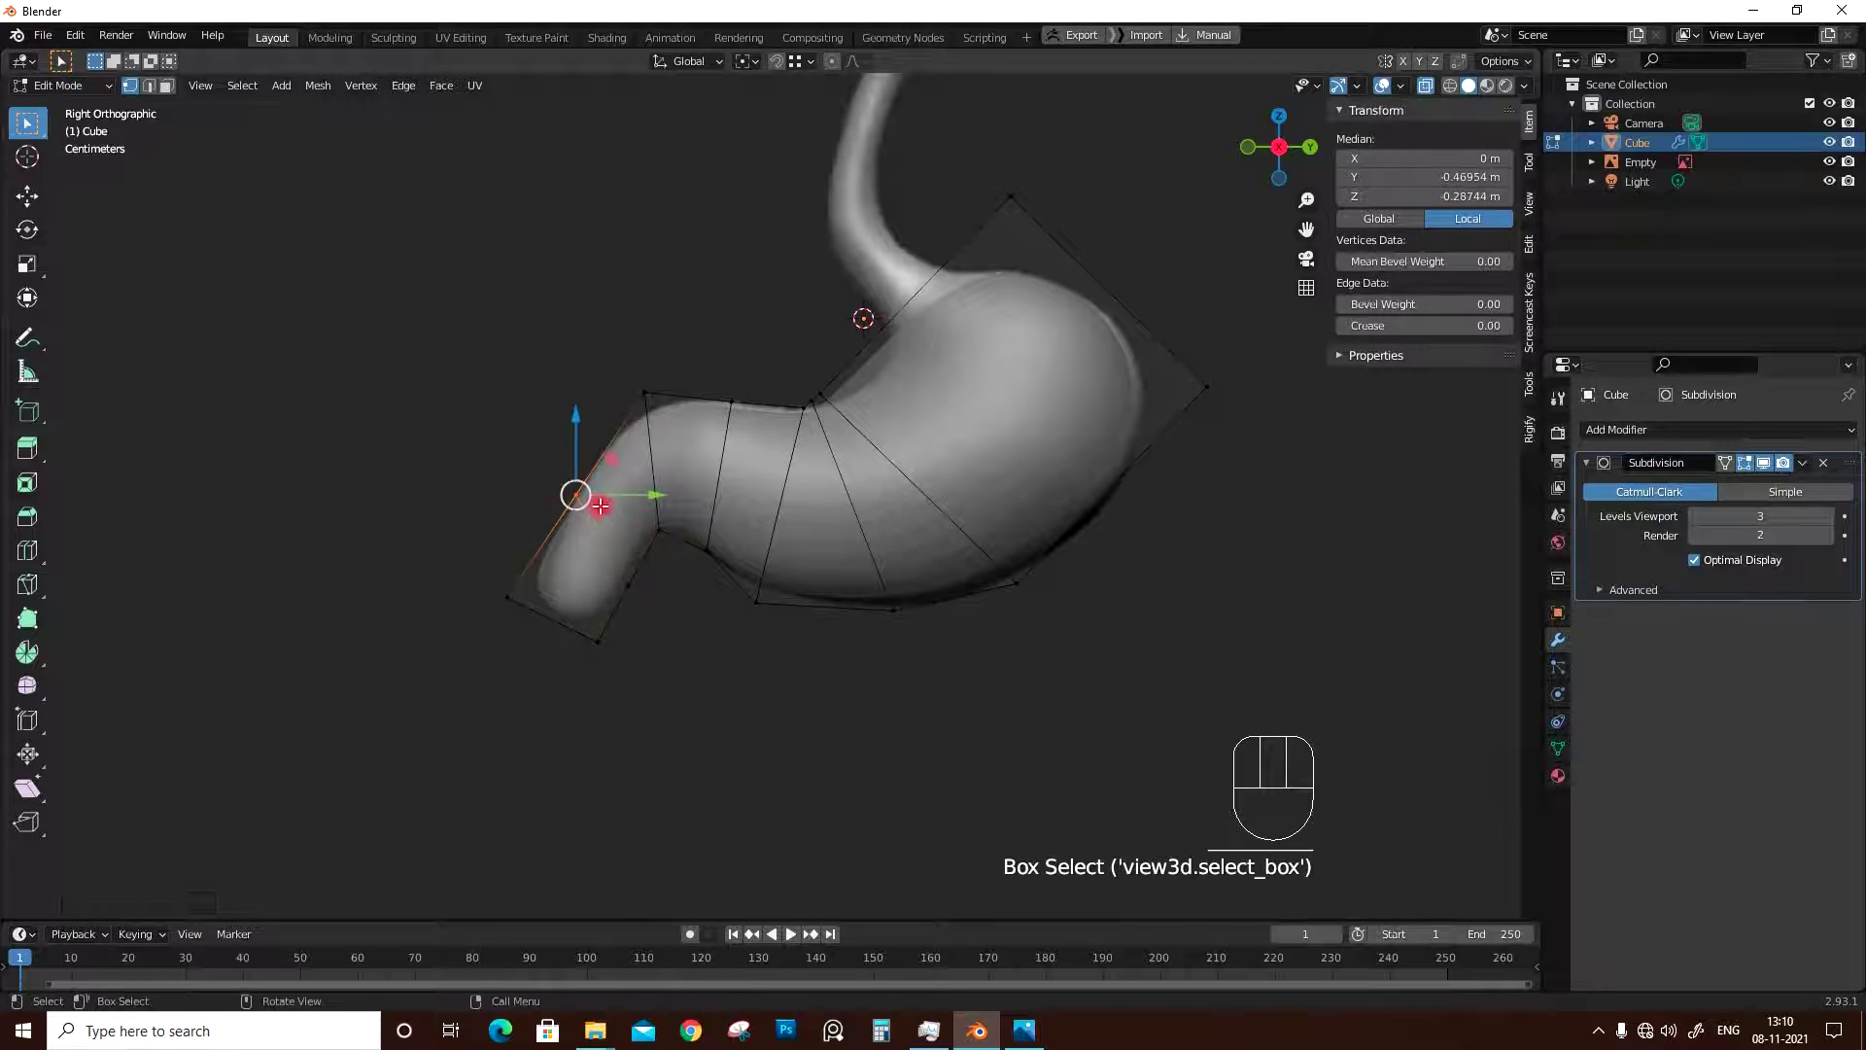
pyautogui.press('g')
pyautogui.press('g')
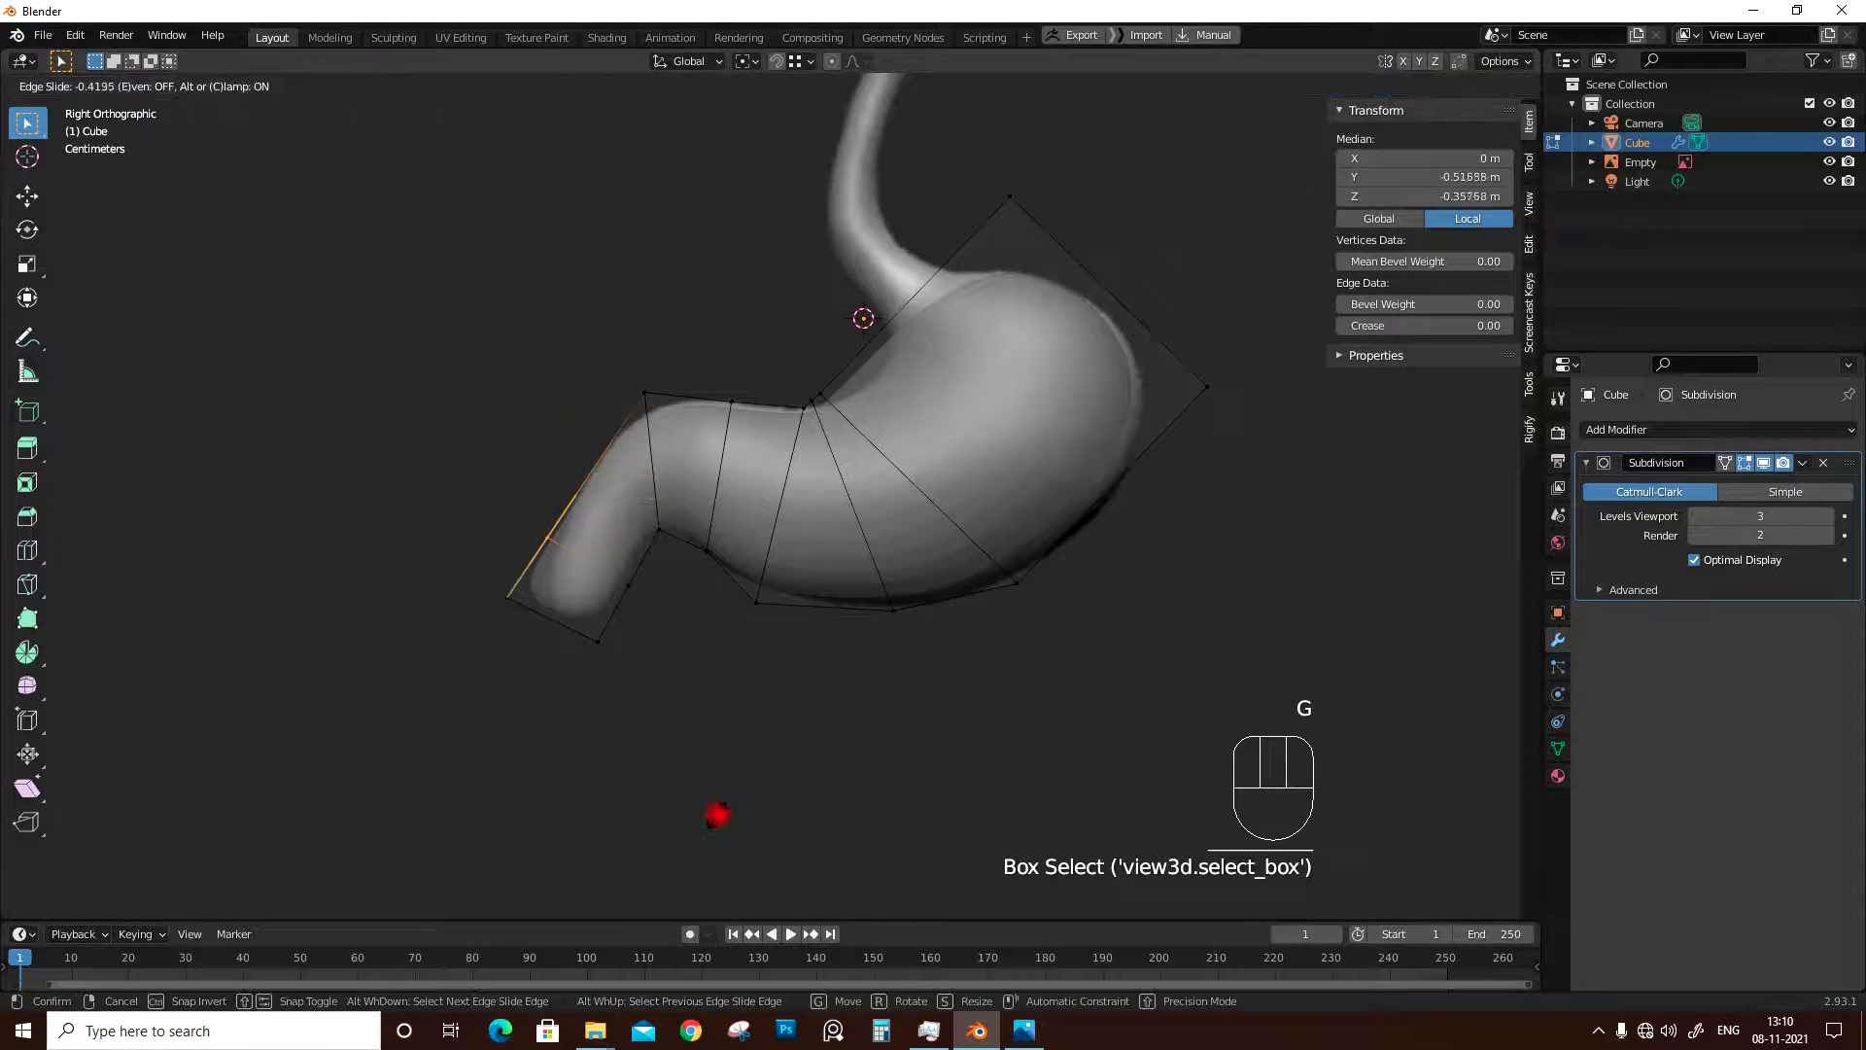
pyautogui.click(751, 787)
# Move the lower edge of the new loop up about 0.035 m to fit the inside of the bend
pyautogui.moveTo(666, 616); pyautogui.dragTo(595, 565)
pyautogui.press('g')
pyautogui.press('y')
pyautogui.press('z')
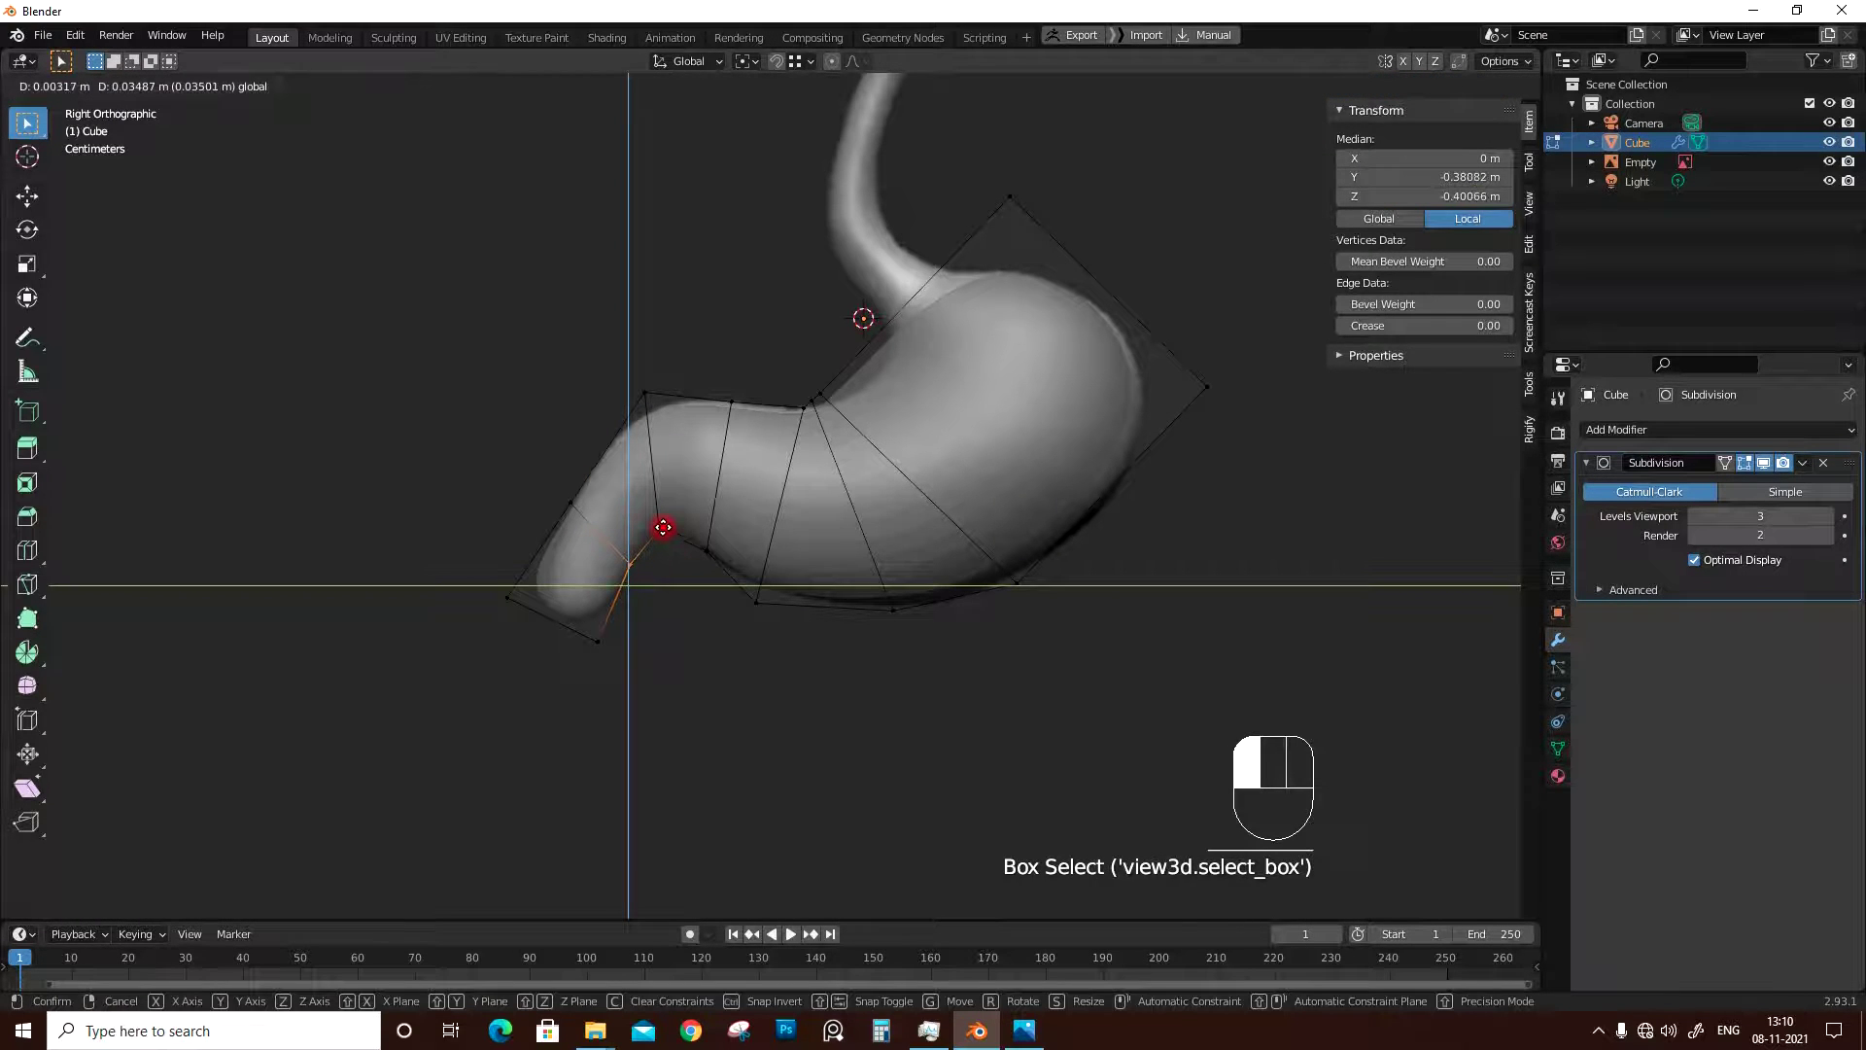
pyautogui.click(658, 532)
# Move the end face at the tube's tip about 0.015 m towards the stomach body and scale it down to about 0.8
pyautogui.moveTo(467, 575); pyautogui.dragTo(622, 653)
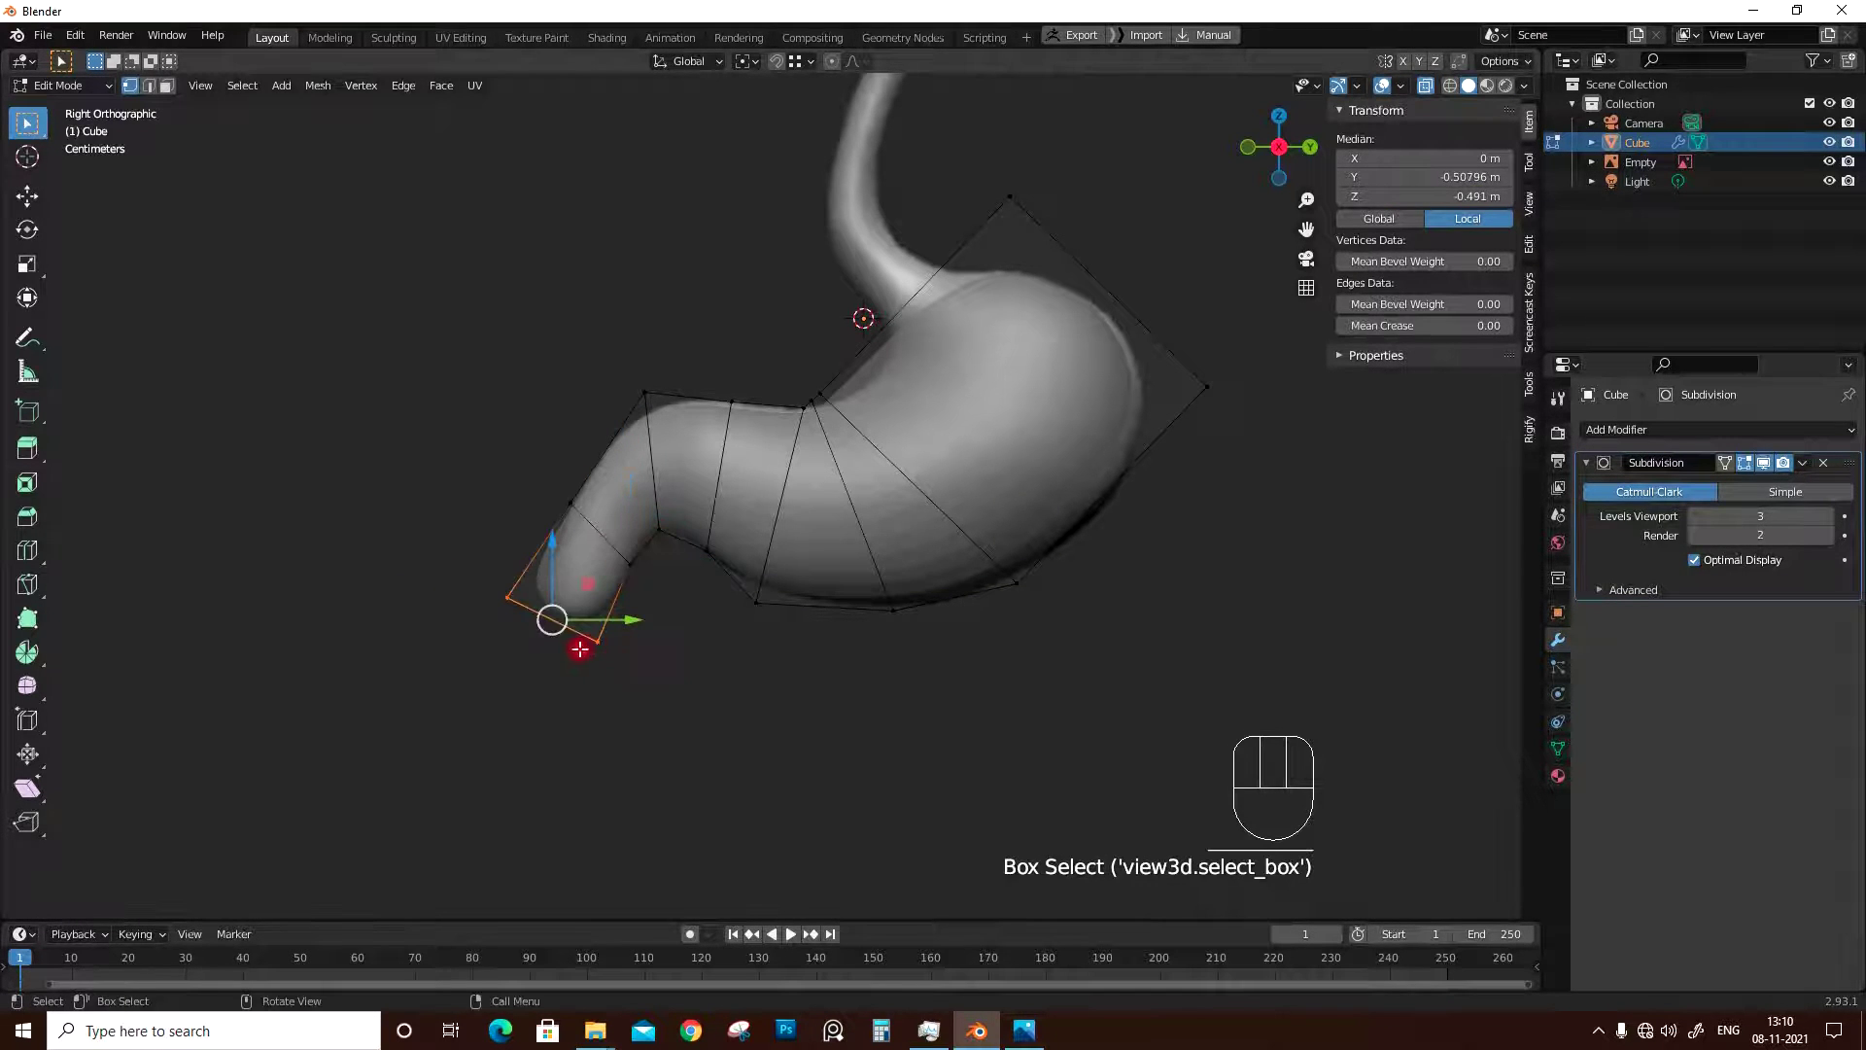
pyautogui.press('g')
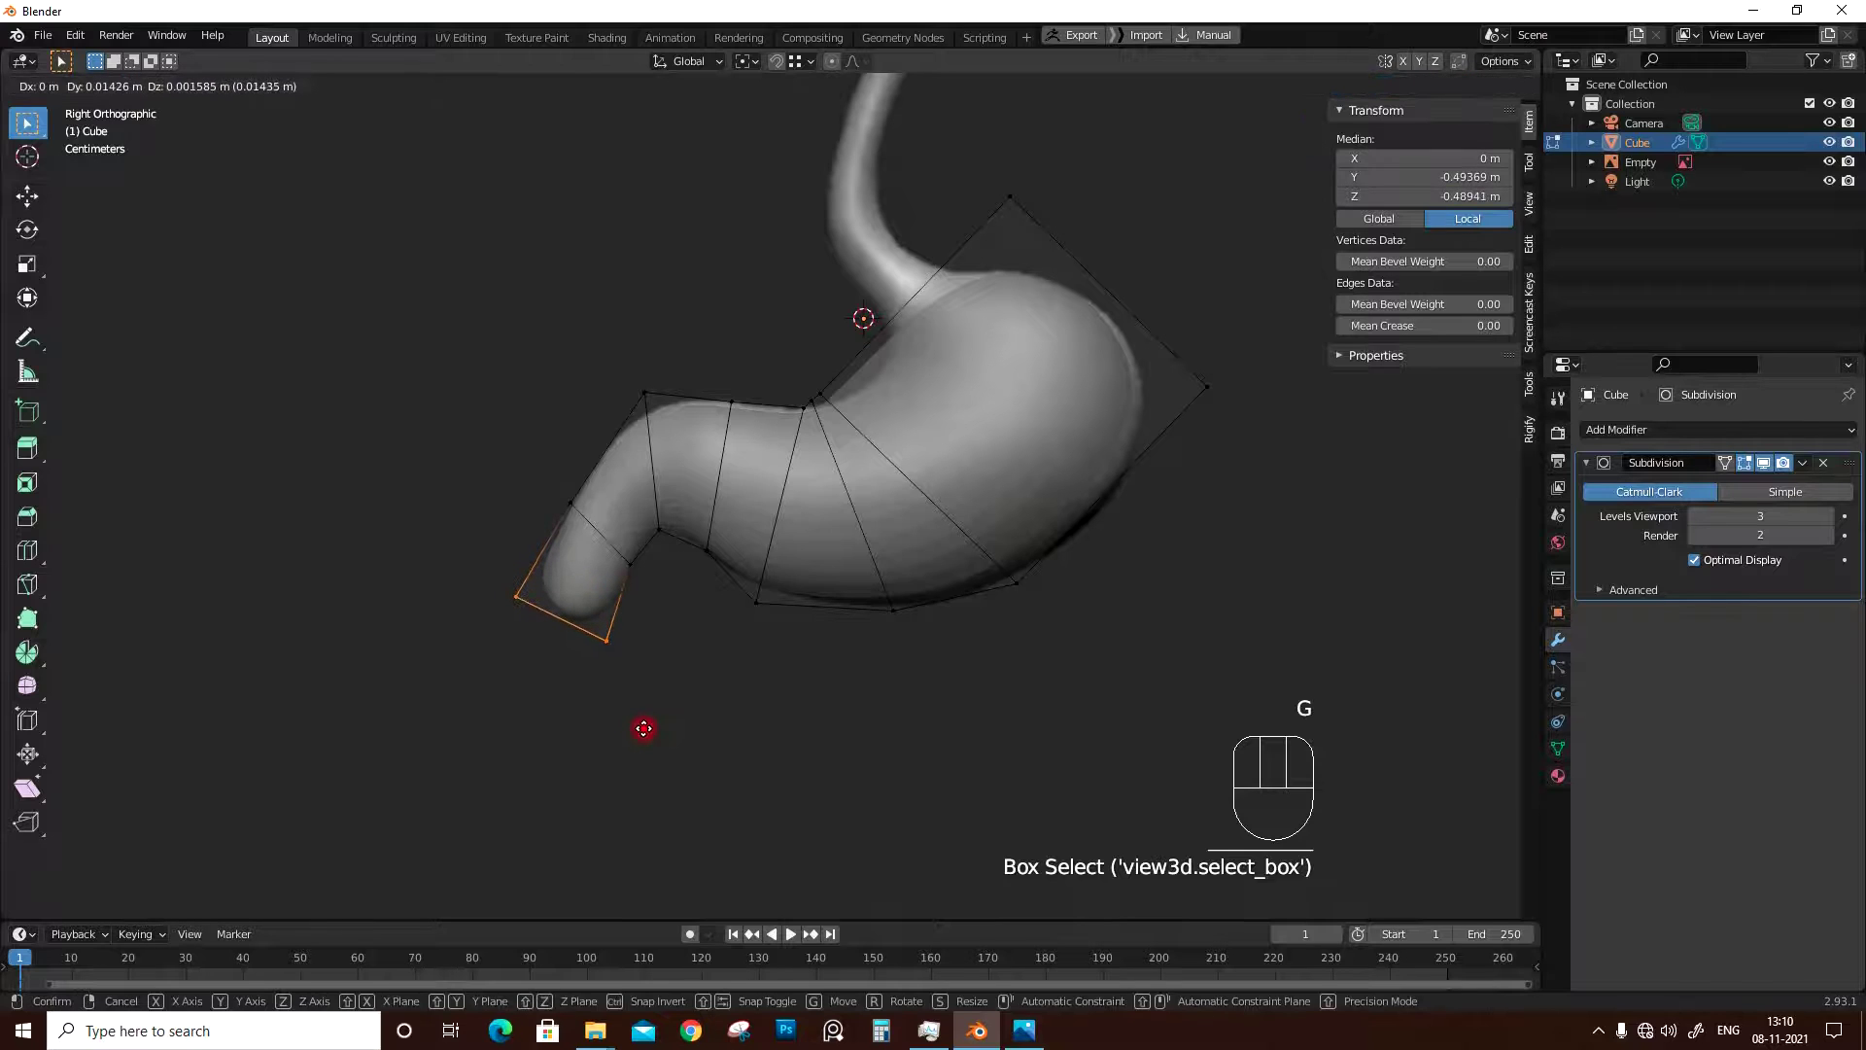
pyautogui.click(646, 728)
pyautogui.press('s')
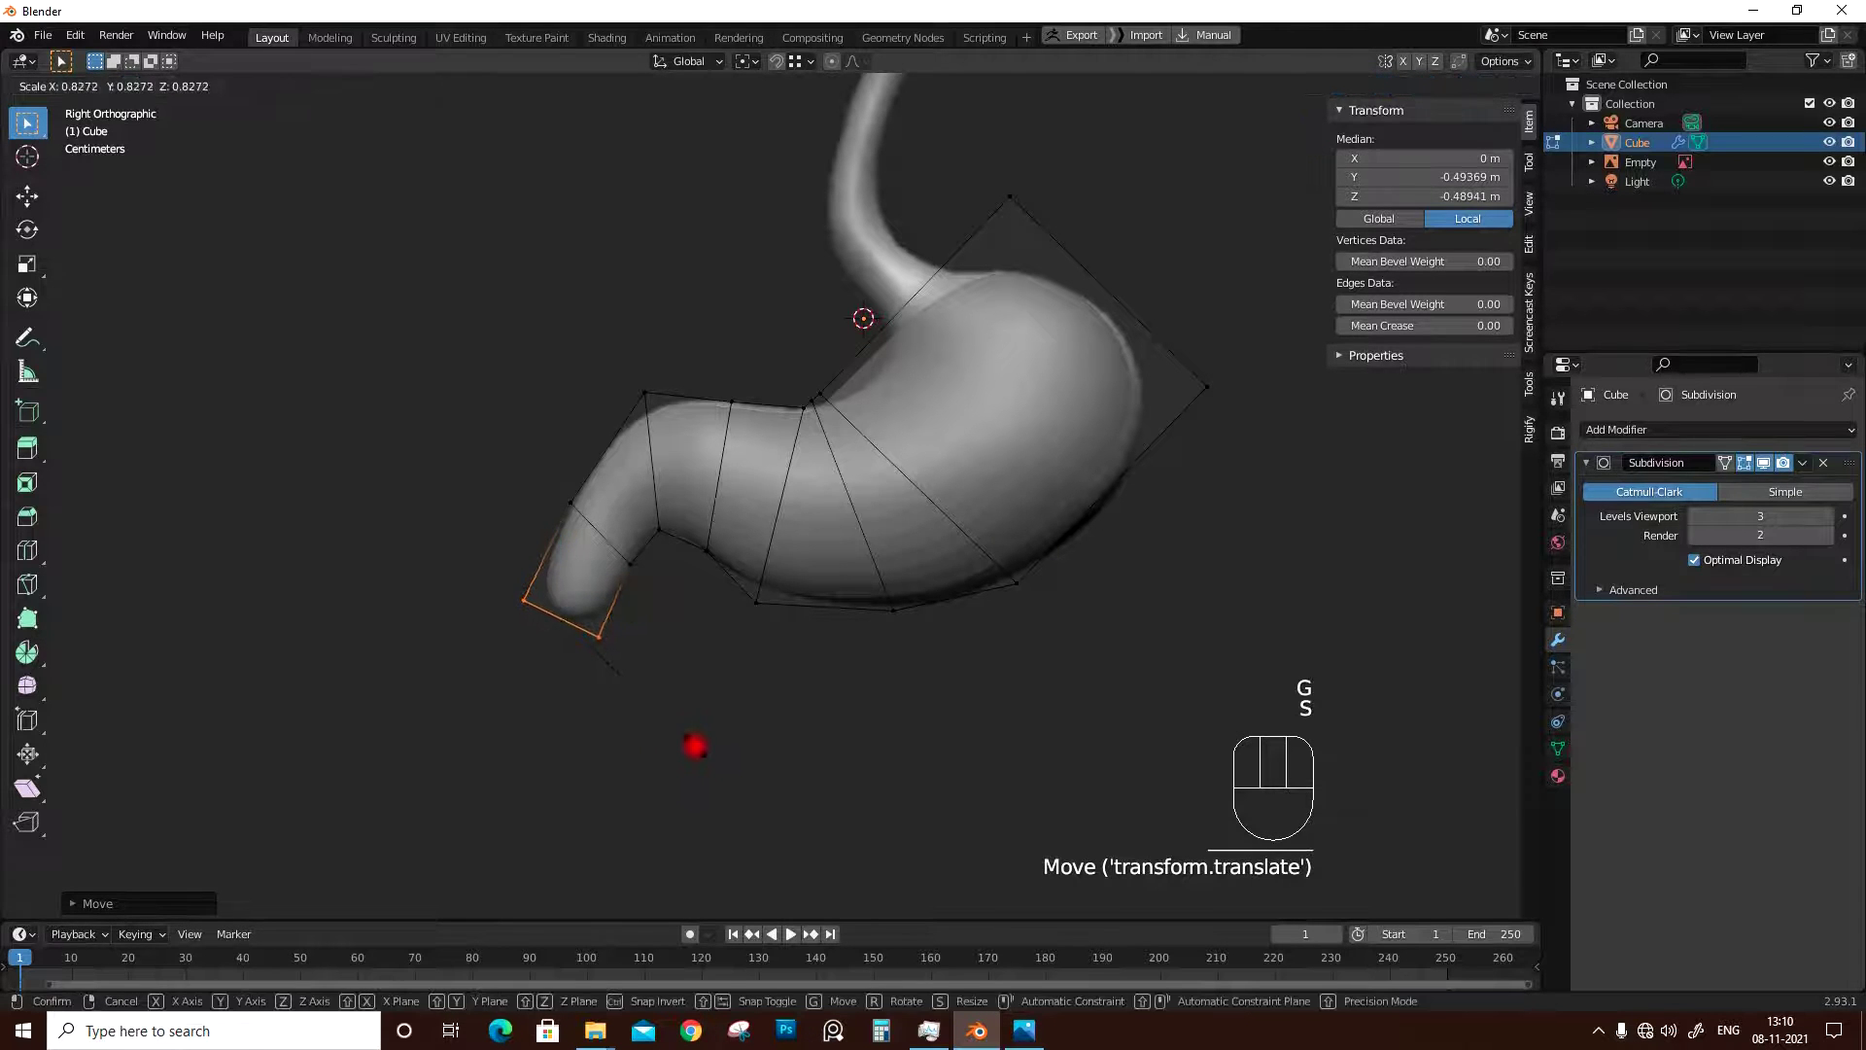
pyautogui.click(684, 731)
# Add a loop cut across the stomach body near its lower inner bend and scale the loop to about 0.82
pyautogui.keyDown('shift'); pyautogui.moveTo(713, 700); pyautogui.dragTo(696, 815, button='middle'); pyautogui.keyUp('shift')
pyautogui.keyDown('shift'); pyautogui.moveTo(923, 442); pyautogui.dragTo(941, 529, button='middle'); pyautogui.keyUp('shift')
pyautogui.click(1029, 438)
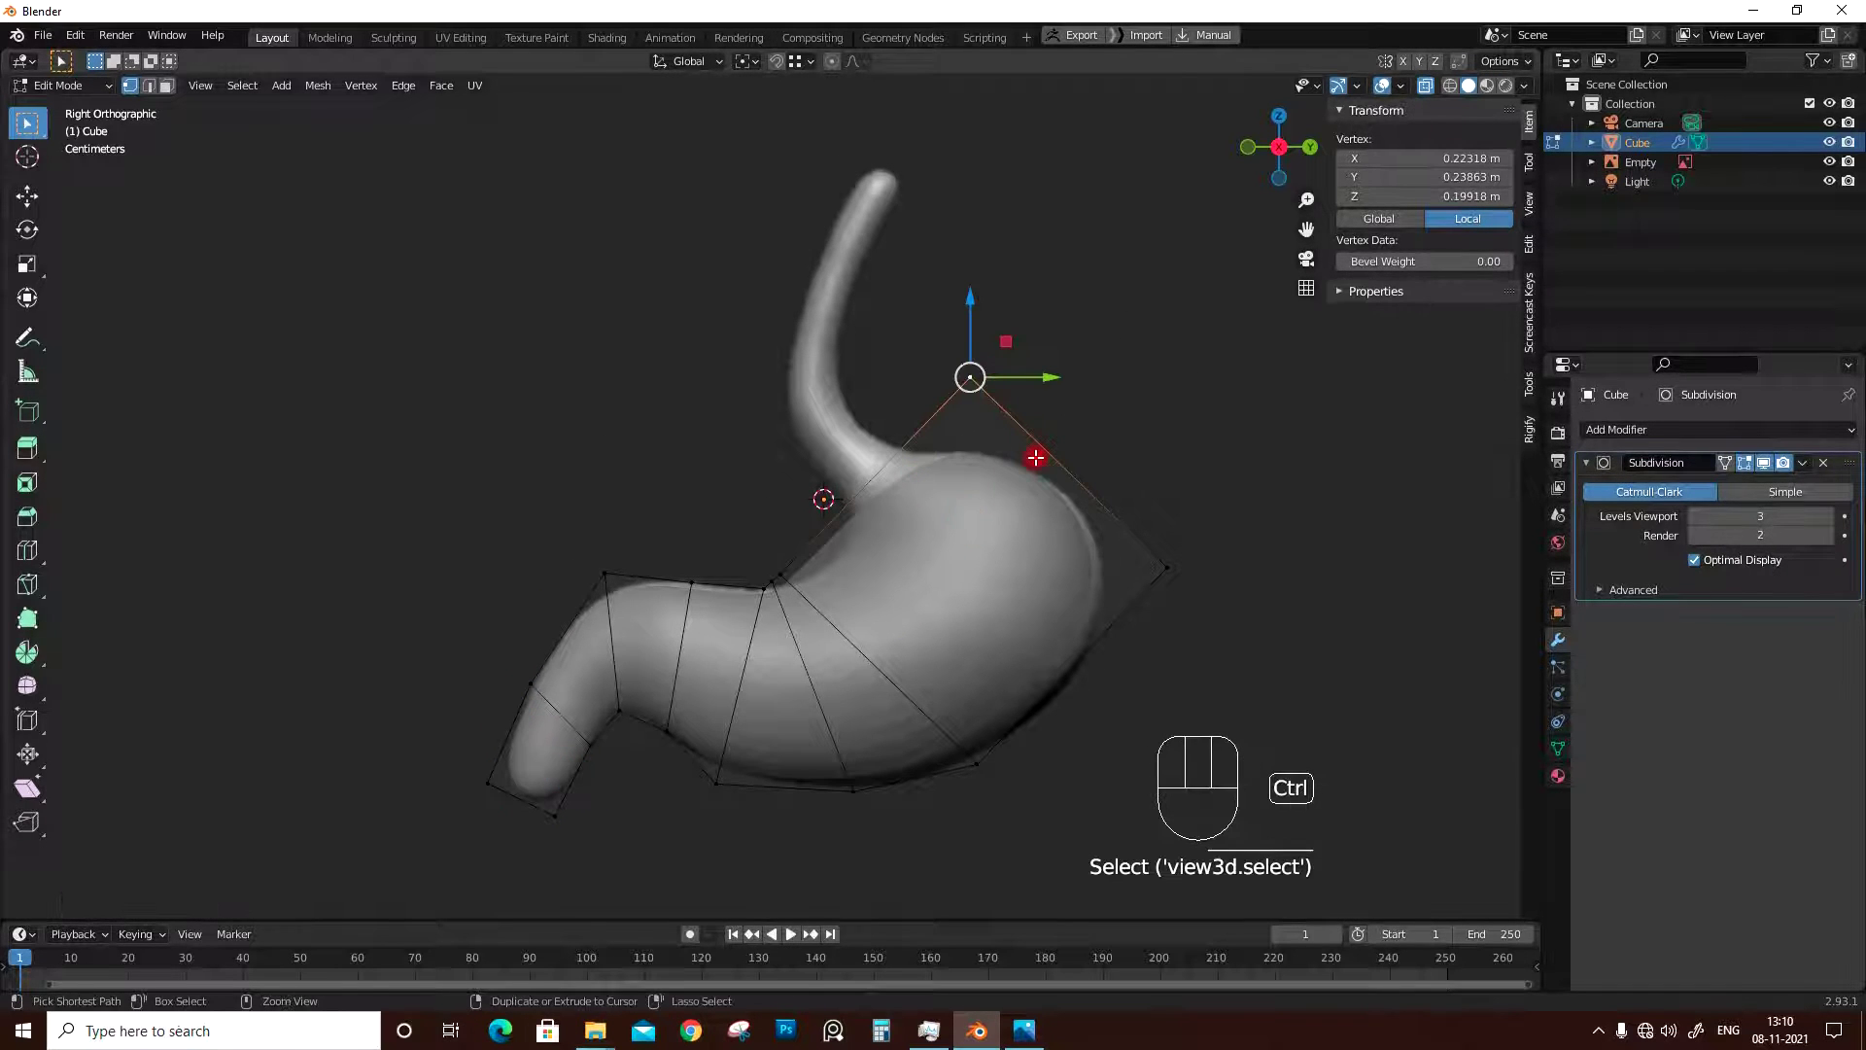
pyautogui.hotkey('ctrl', 'r')
pyautogui.click(849, 518)
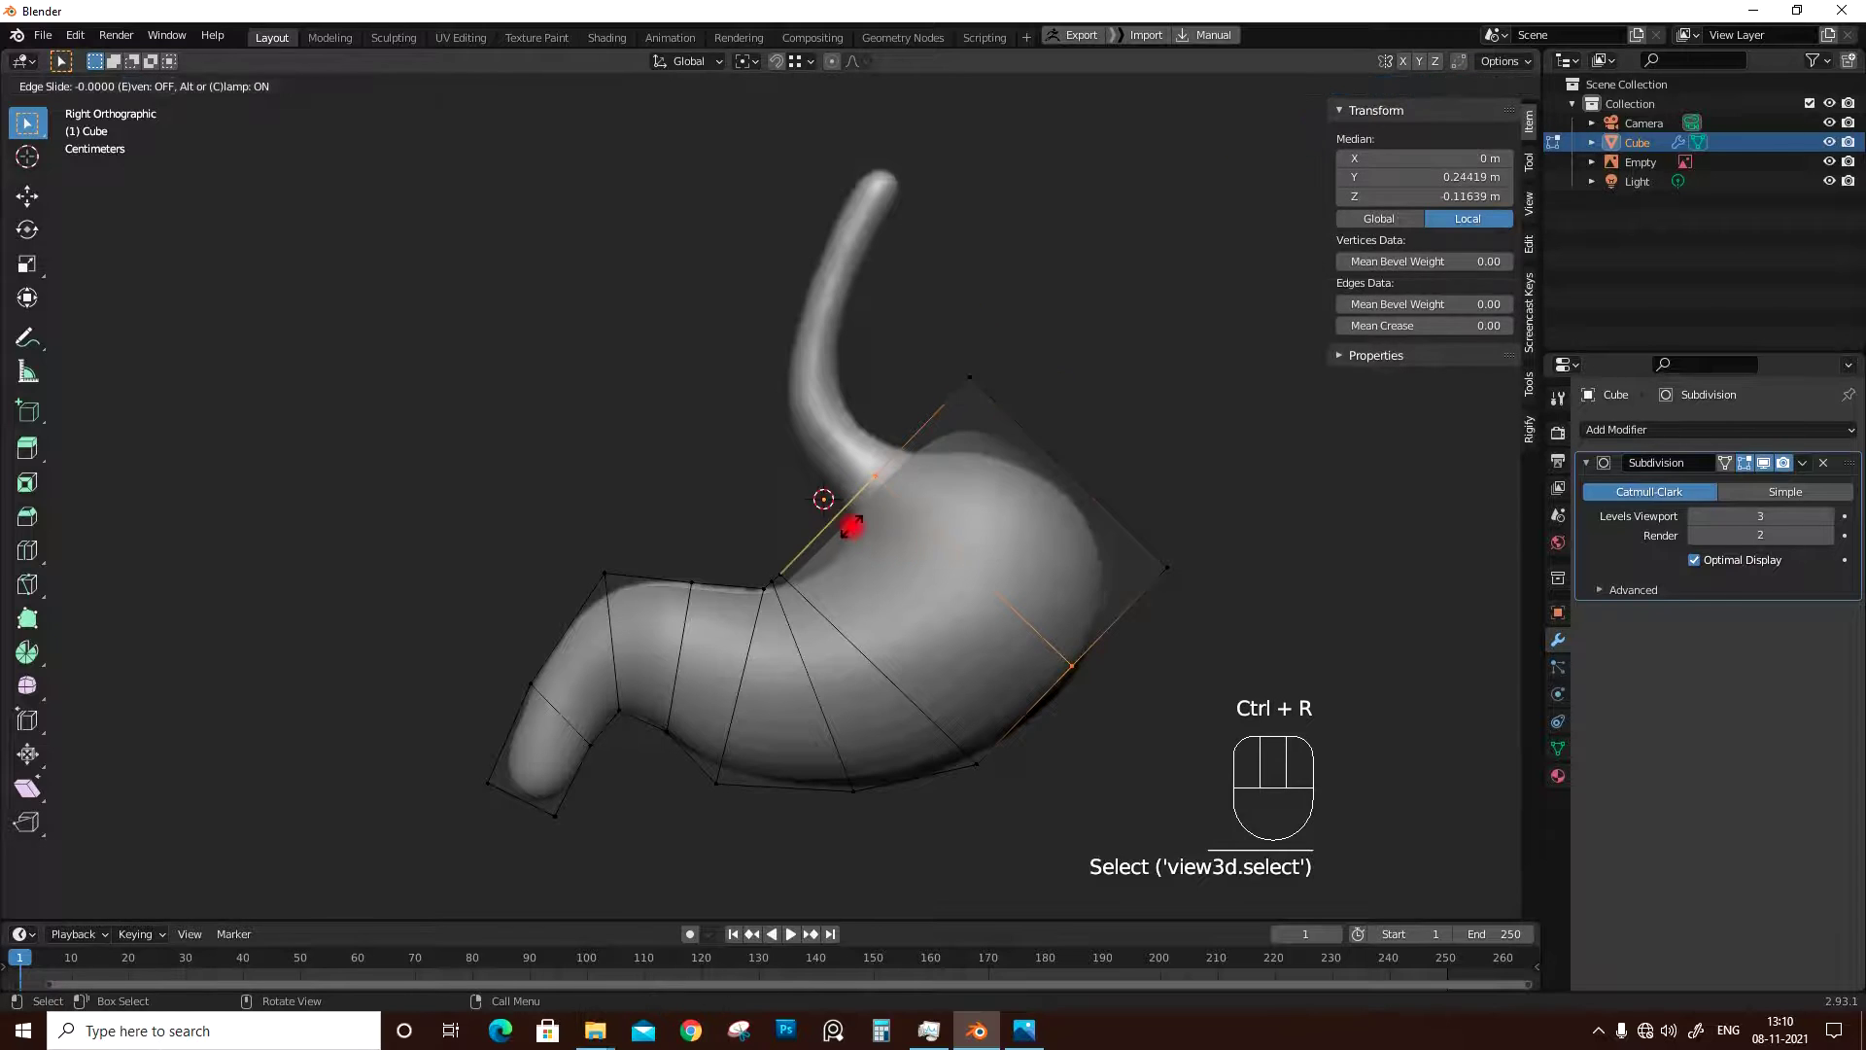
pyautogui.click(818, 615)
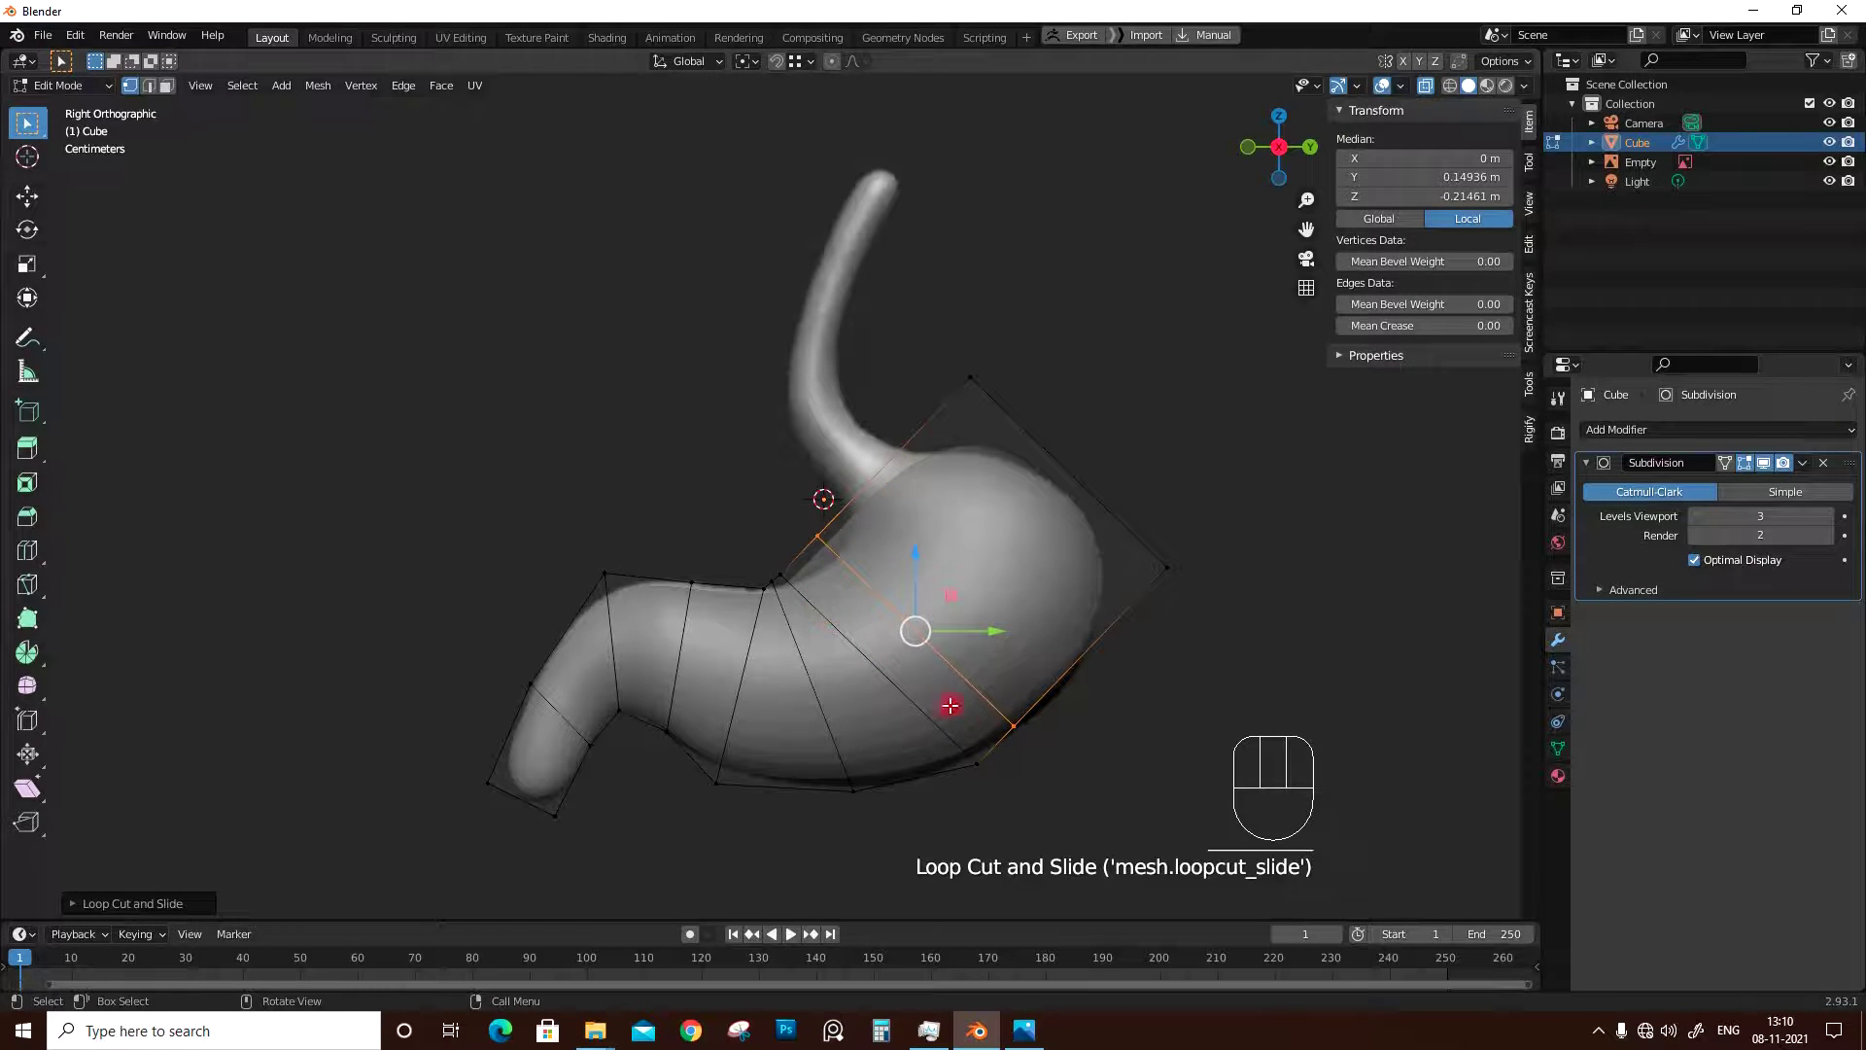
pyautogui.press('s')
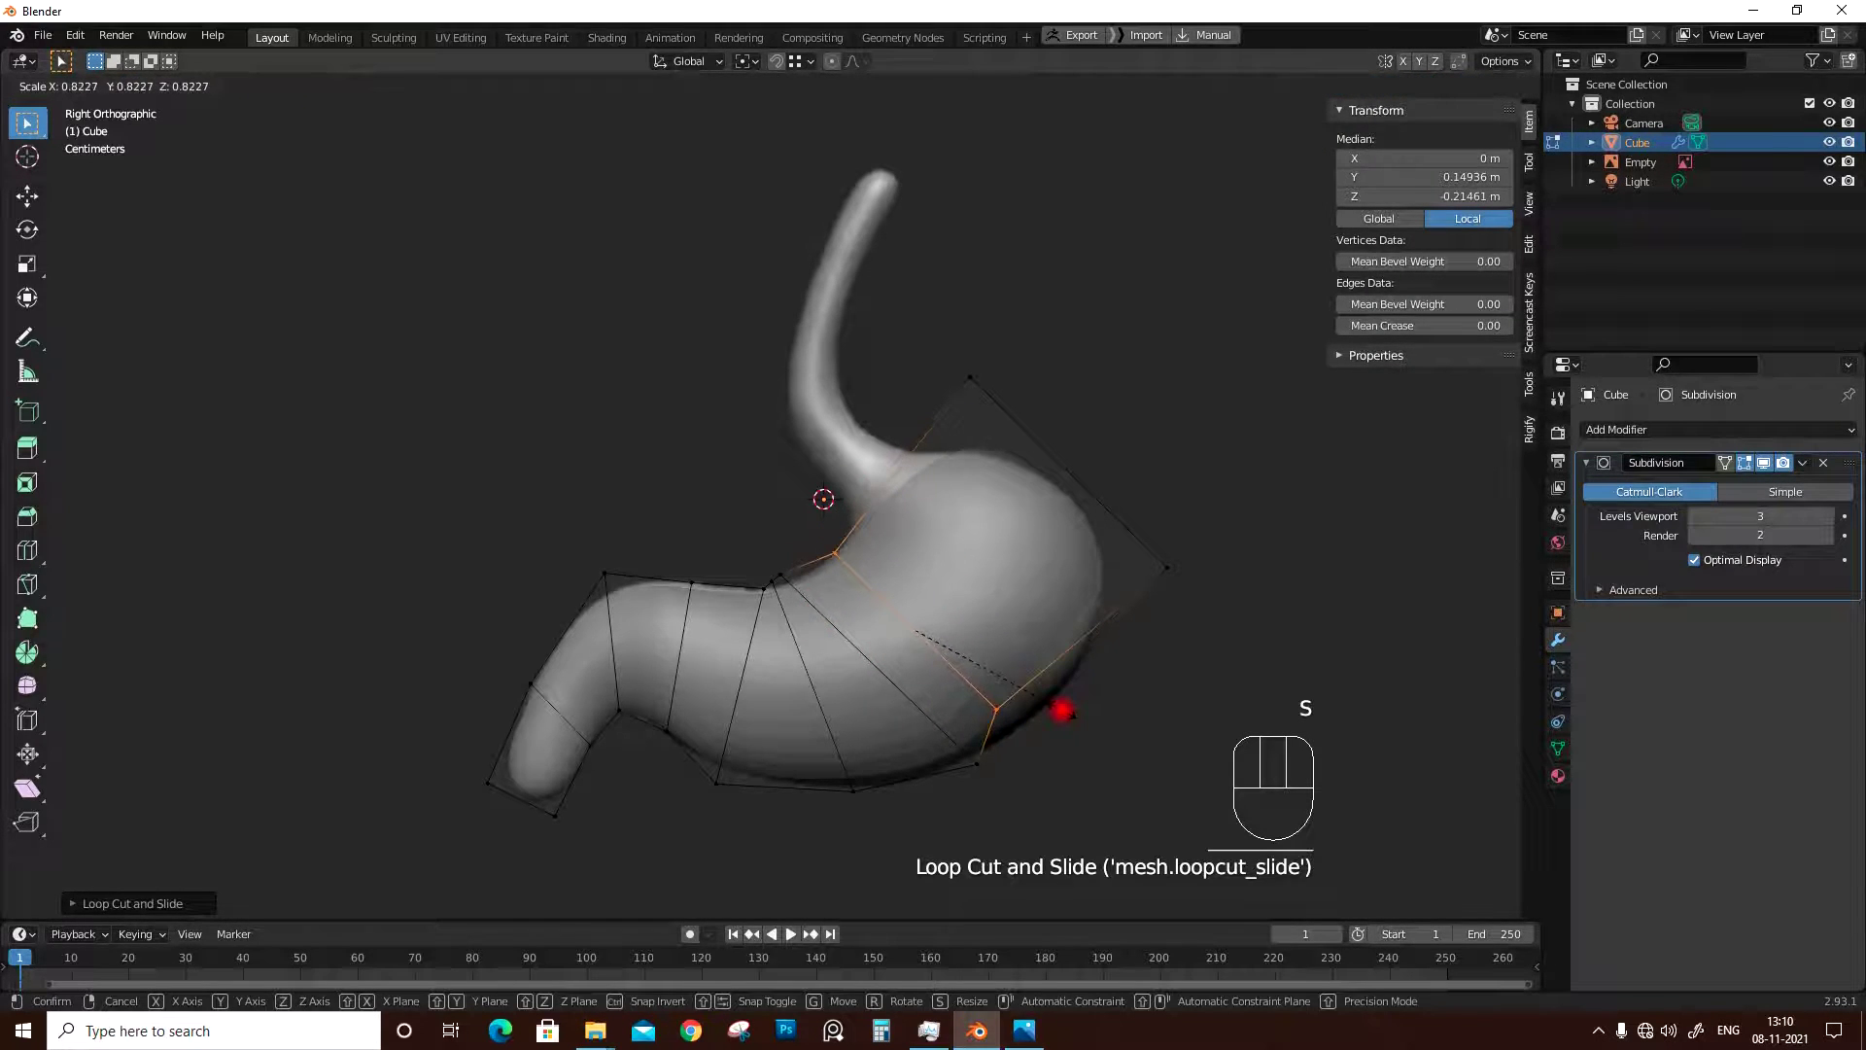
pyautogui.click(1058, 714)
# Move the new loop's lower edge out to the reference outline and adjust two upper loop edges along the inner curve, raising the first about 0.016 m
pyautogui.moveTo(996, 708); pyautogui.dragTo(1069, 713)
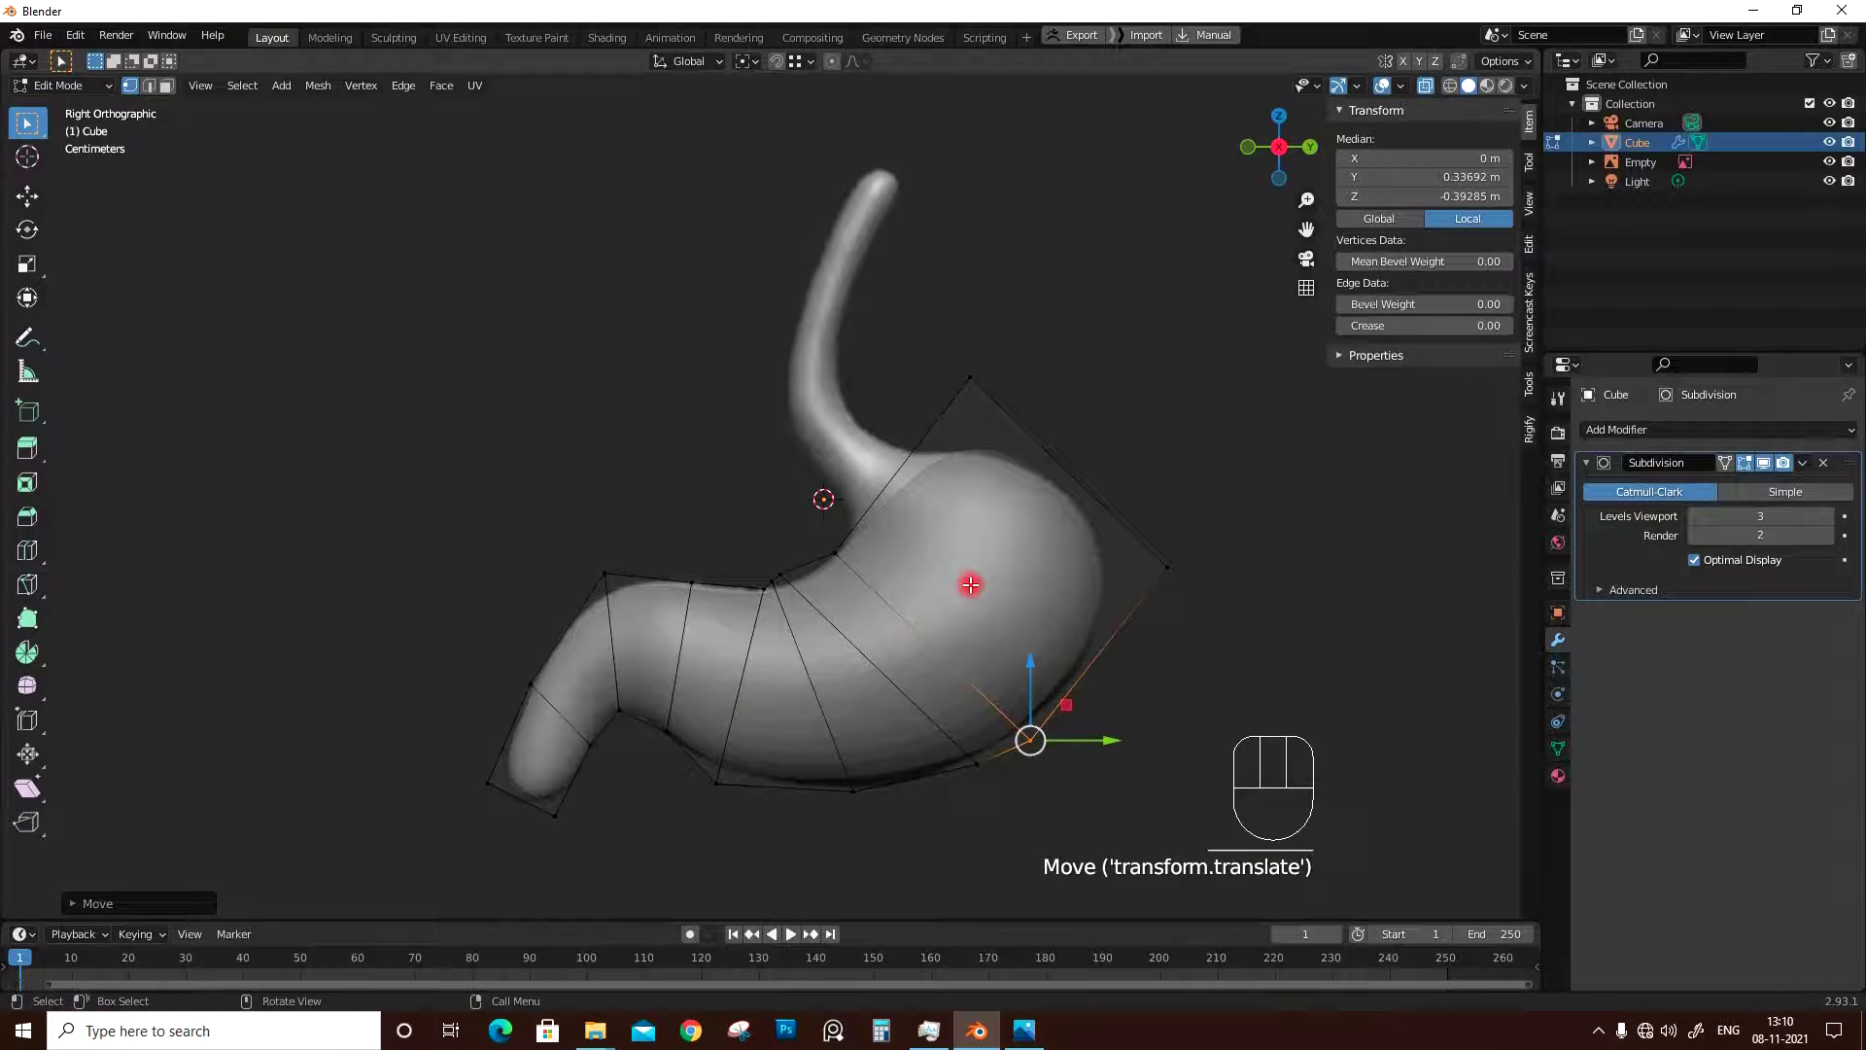
pyautogui.click(694, 585)
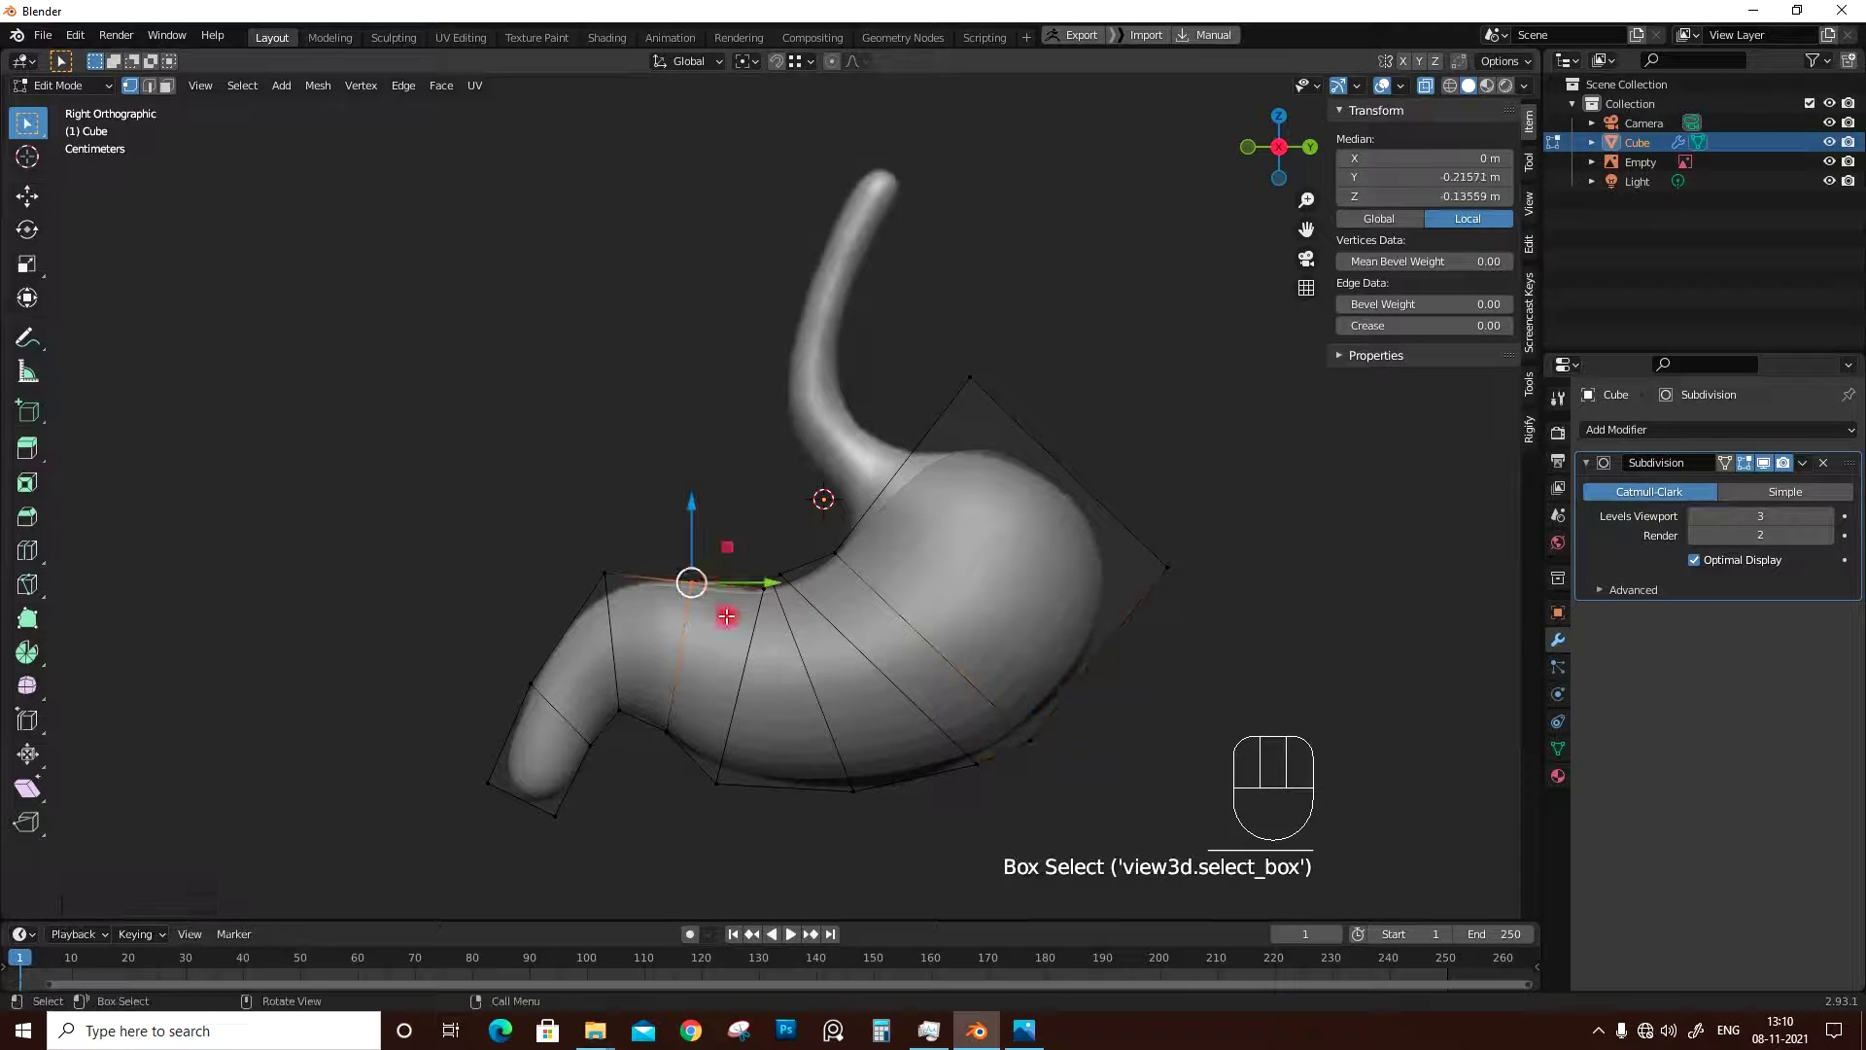
pyautogui.press('g')
pyautogui.press('y')
pyautogui.click(720, 533)
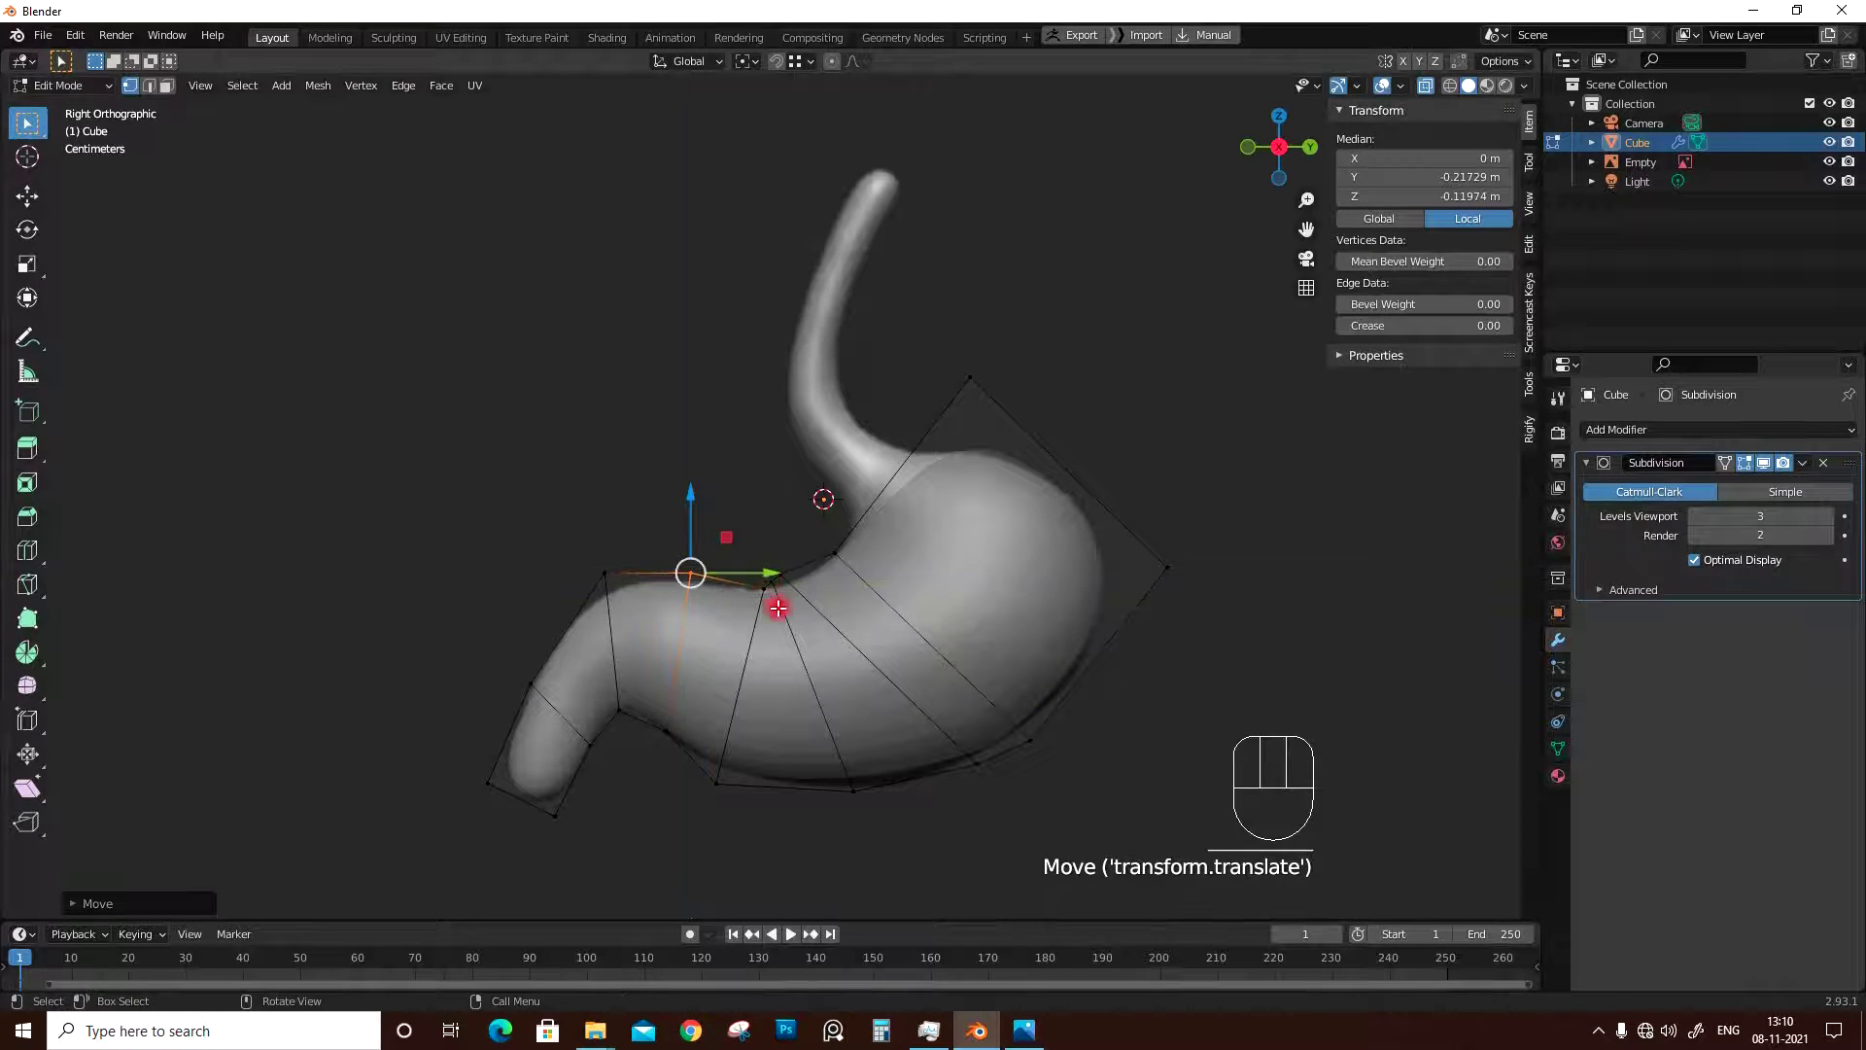
pyautogui.scroll(3, 778, 608)
pyautogui.moveTo(751, 579)
pyautogui.mouseDown()
pyautogui.moveTo(763, 622)
pyautogui.moveTo(779, 584)
pyautogui.mouseUp()
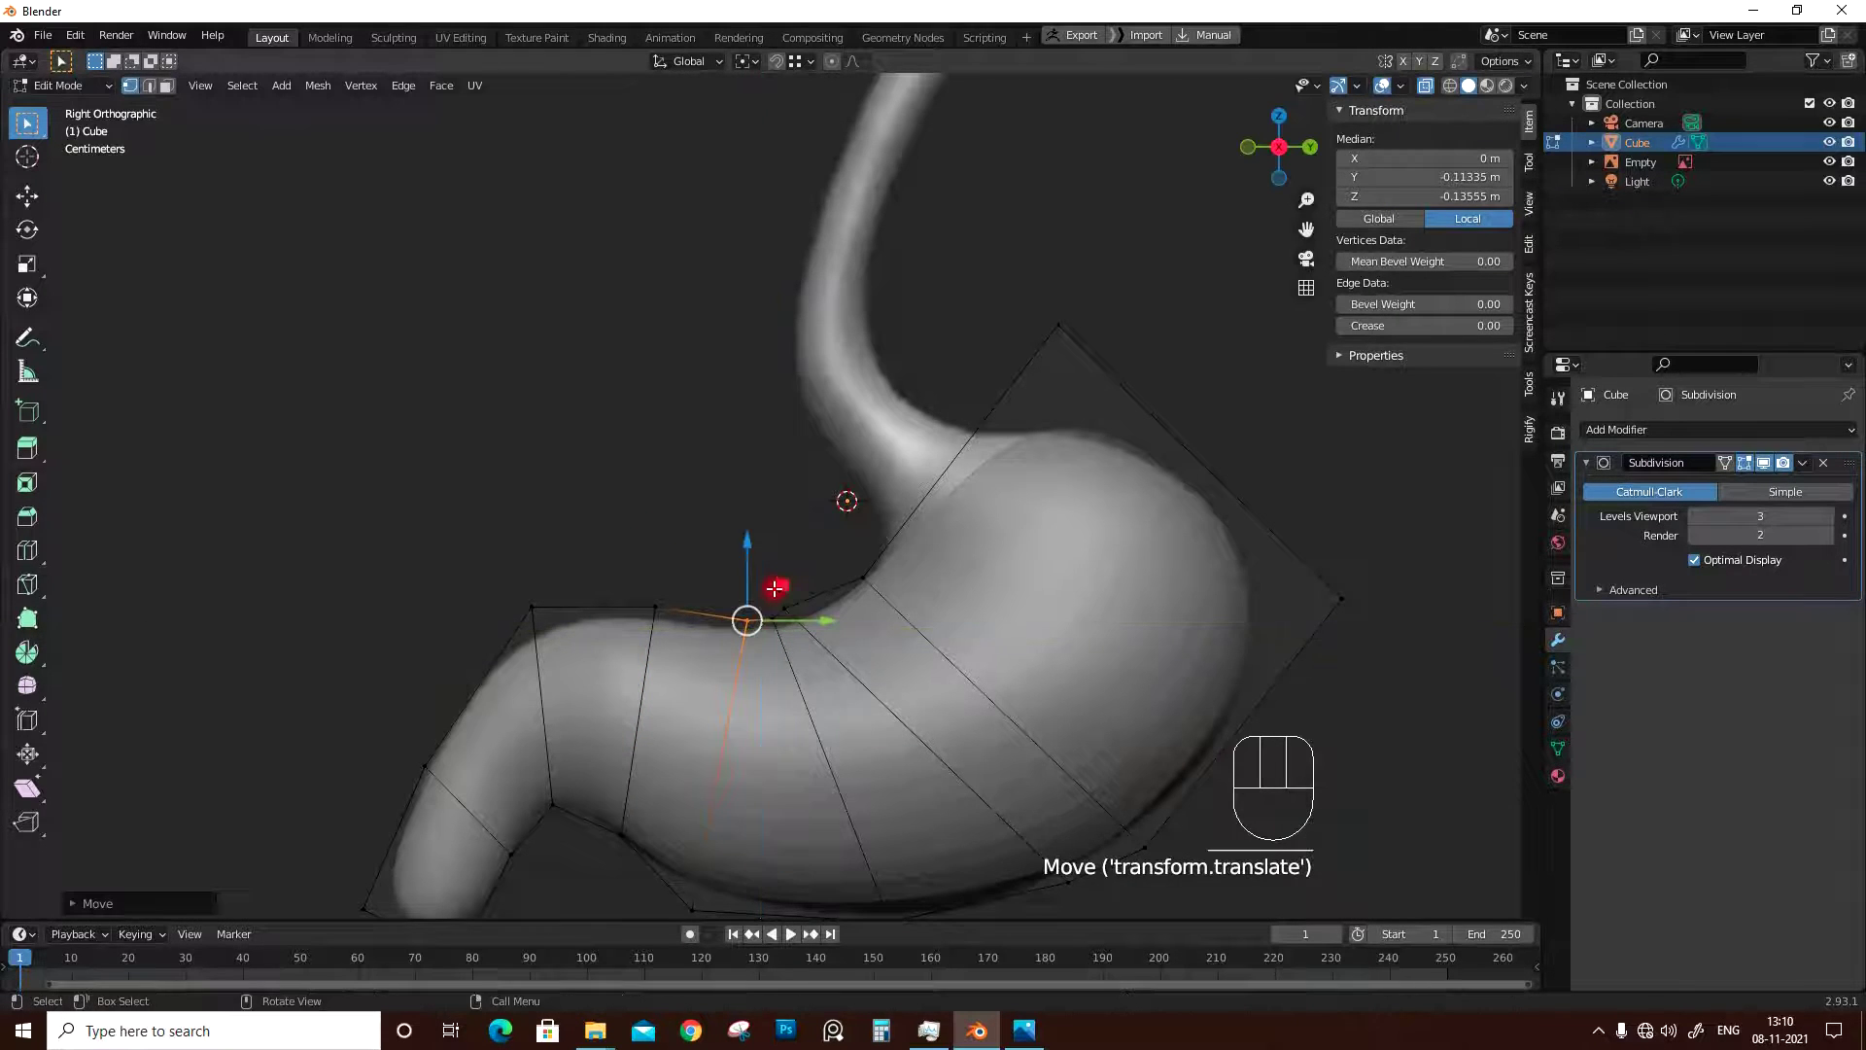
# Try to widen the body by moving one side edge of the new loop outward about 0.05 m along X
pyautogui.scroll(-3, 776, 589)
pyautogui.moveTo(972, 543); pyautogui.dragTo(880, 559, button='middle')
pyautogui.moveTo(875, 638); pyautogui.dragTo(775, 554, button='middle')
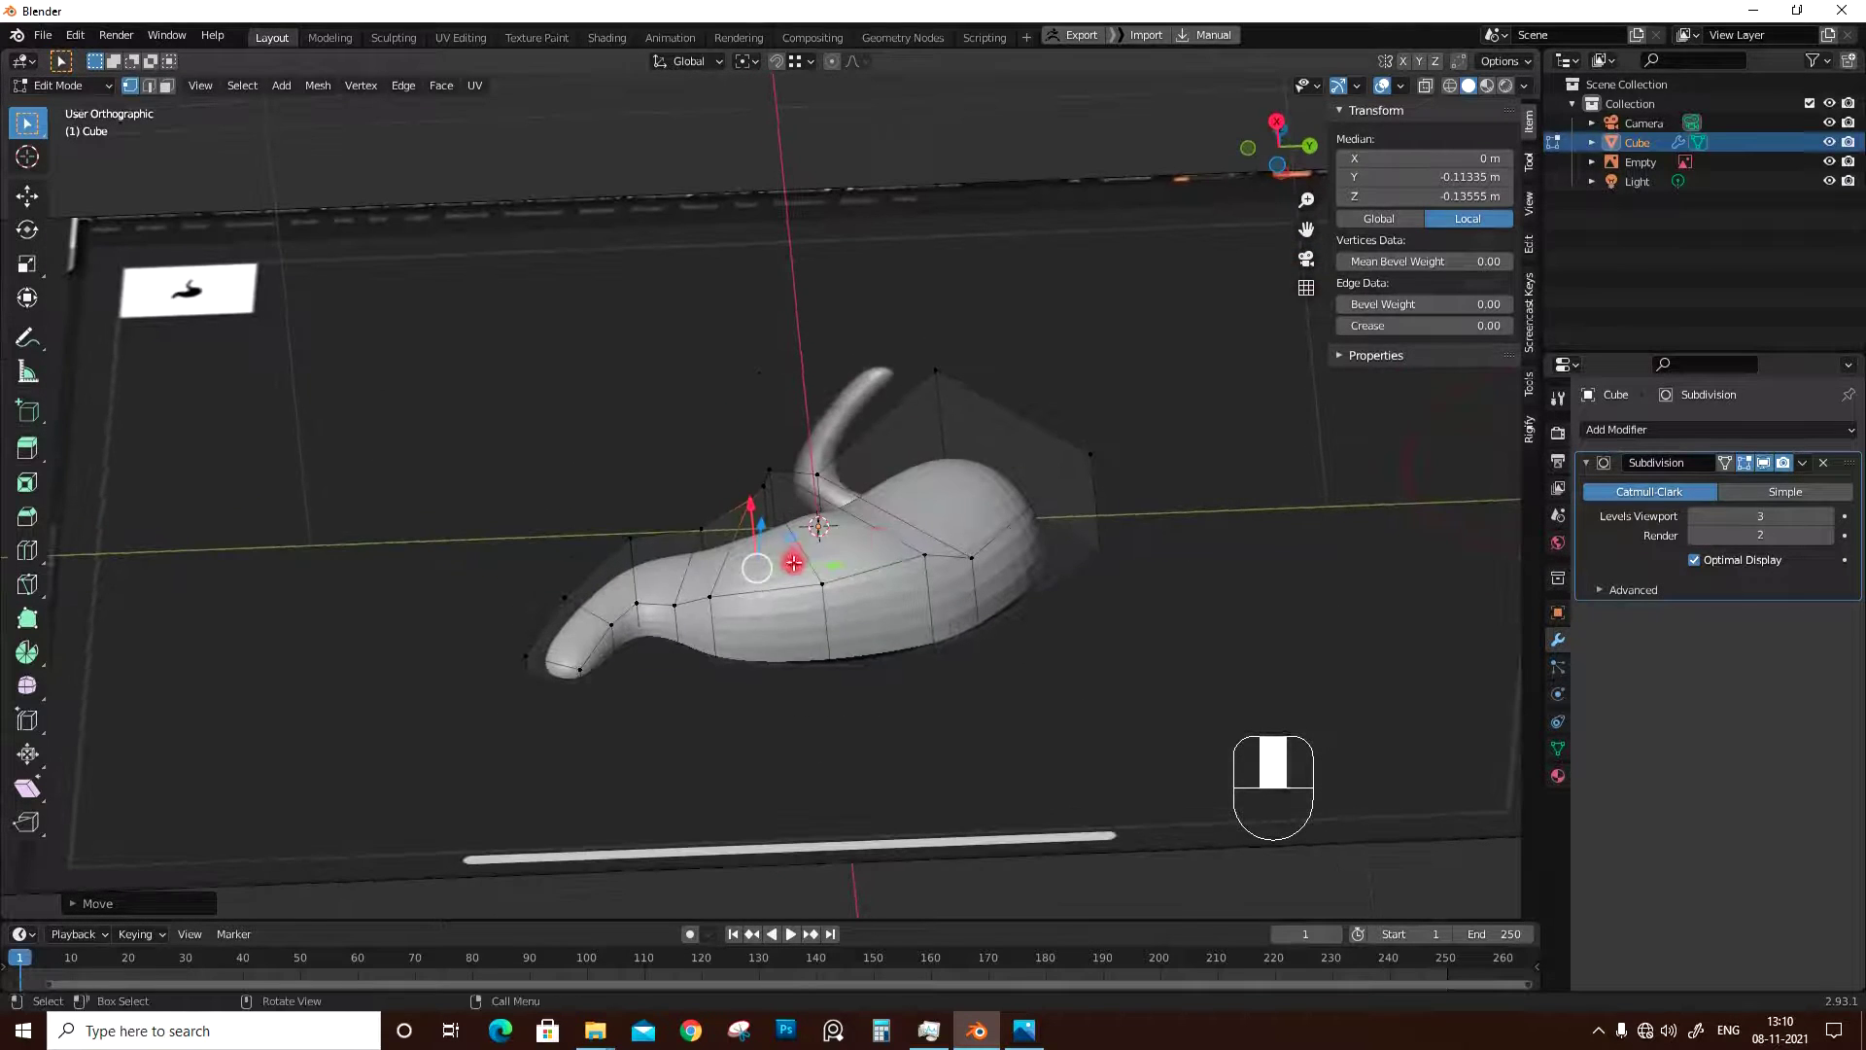
pyautogui.moveTo(836, 608); pyautogui.dragTo(825, 492, button='middle')
pyautogui.scroll(2, 841, 549)
pyautogui.moveTo(800, 440); pyautogui.dragTo(862, 547)
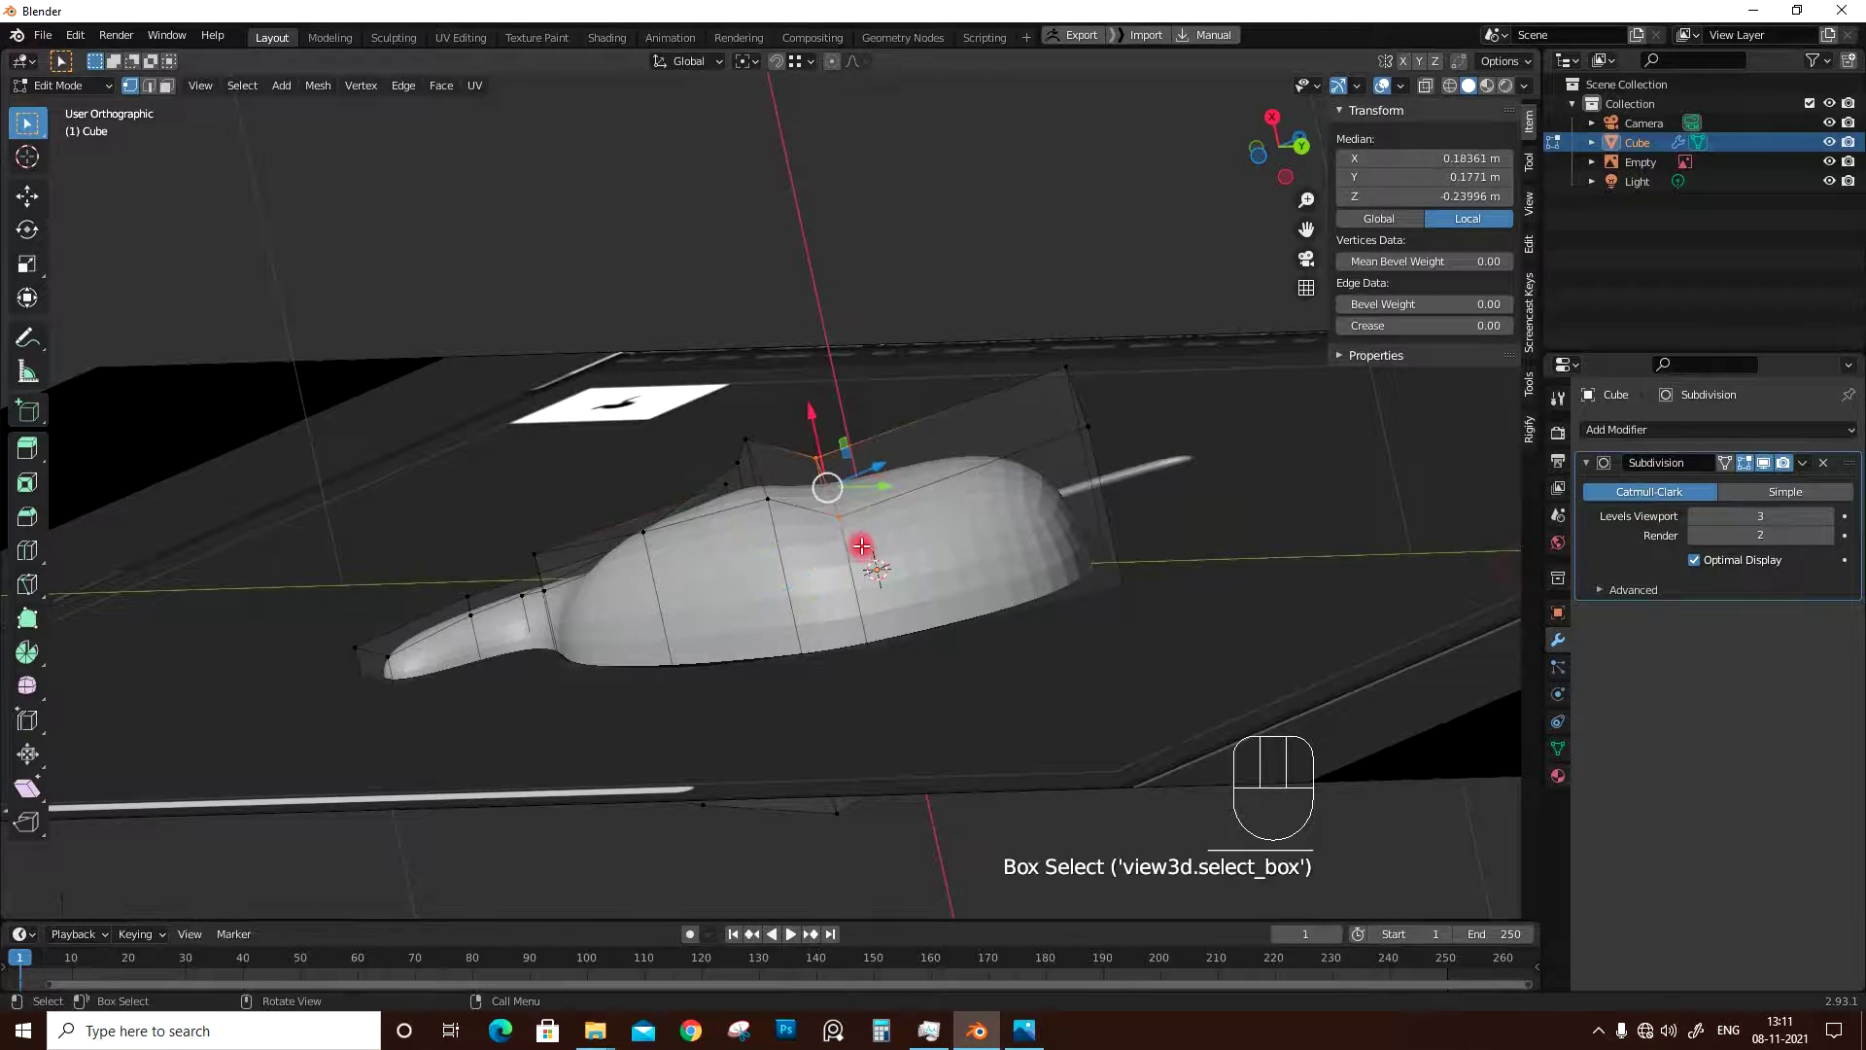
pyautogui.moveTo(811, 408); pyautogui.dragTo(806, 365)
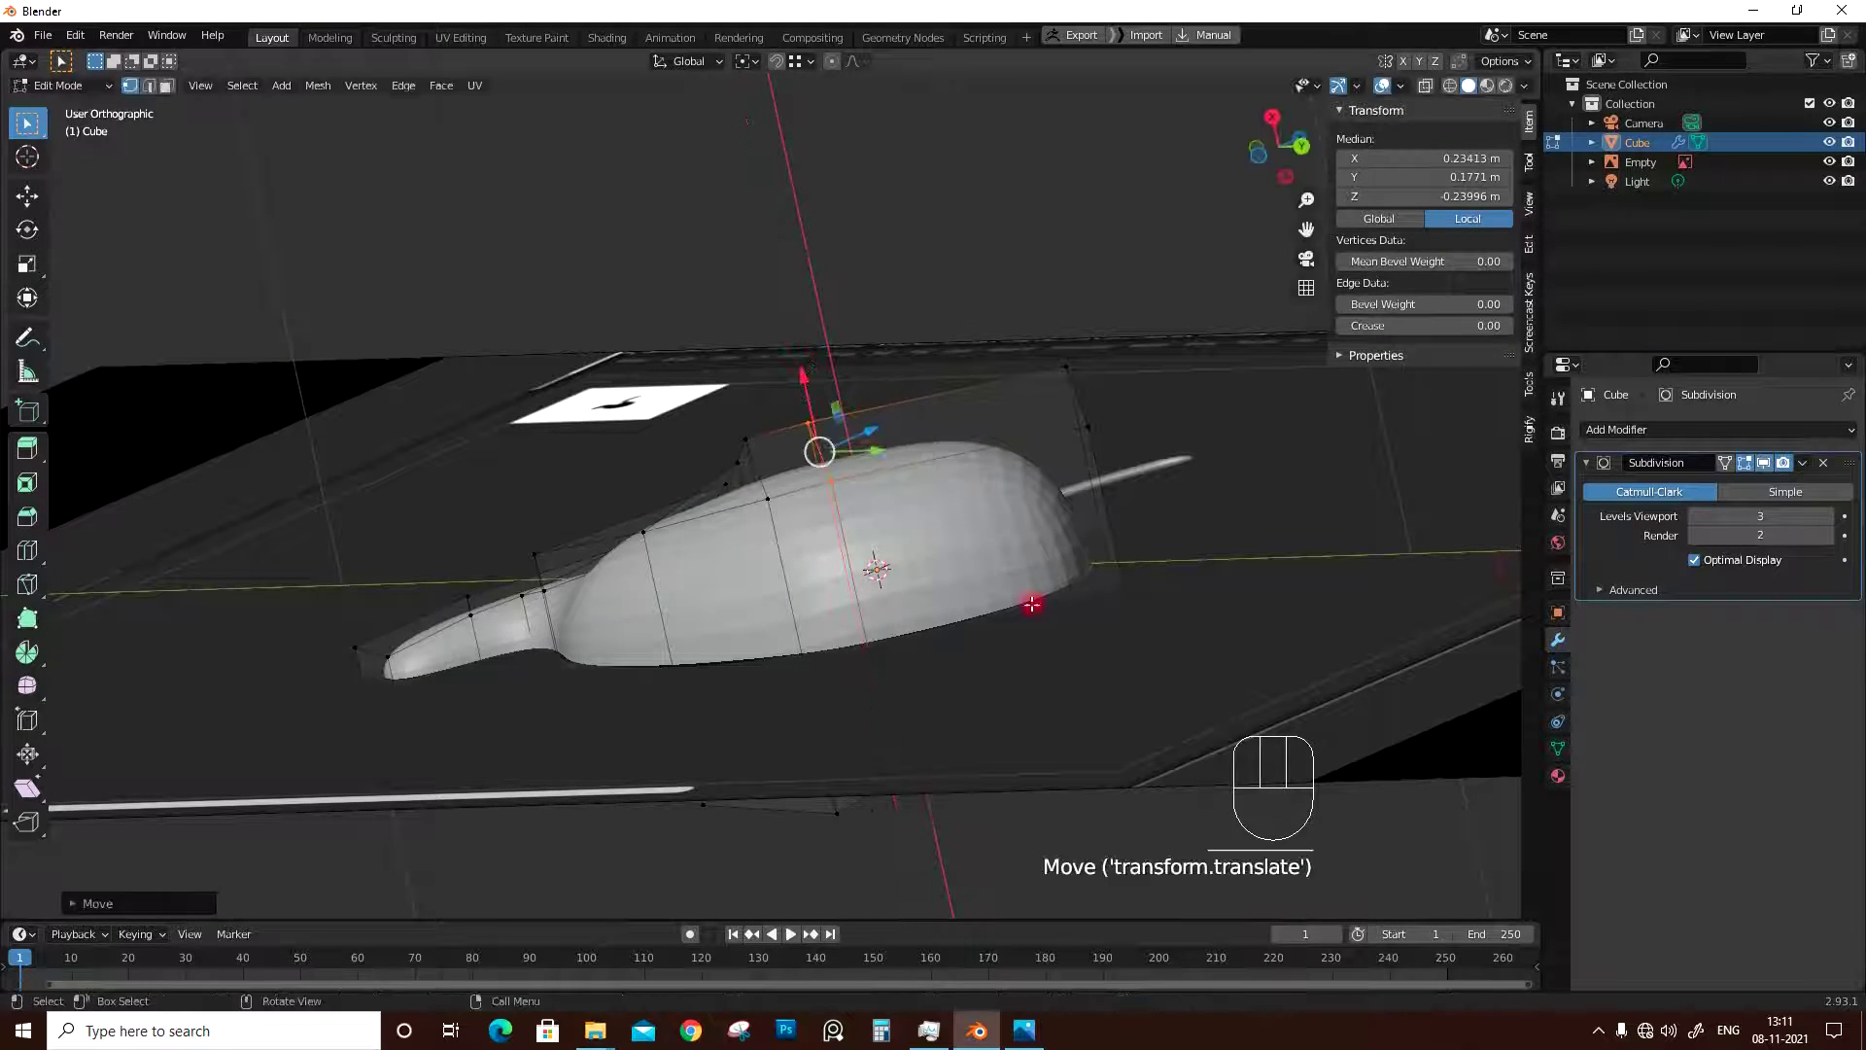
pyautogui.hotkey('ctrl', 'shift', 'z')
pyautogui.hotkey('ctrl', 'shift', 'z')
# Enable X-axis mirroring for mesh editing and move the new loop's side edge outward about 0.045 m along X
pyautogui.moveTo(1033, 604); pyautogui.dragTo(1337, 554, button='middle')
pyautogui.click(1736, 556)
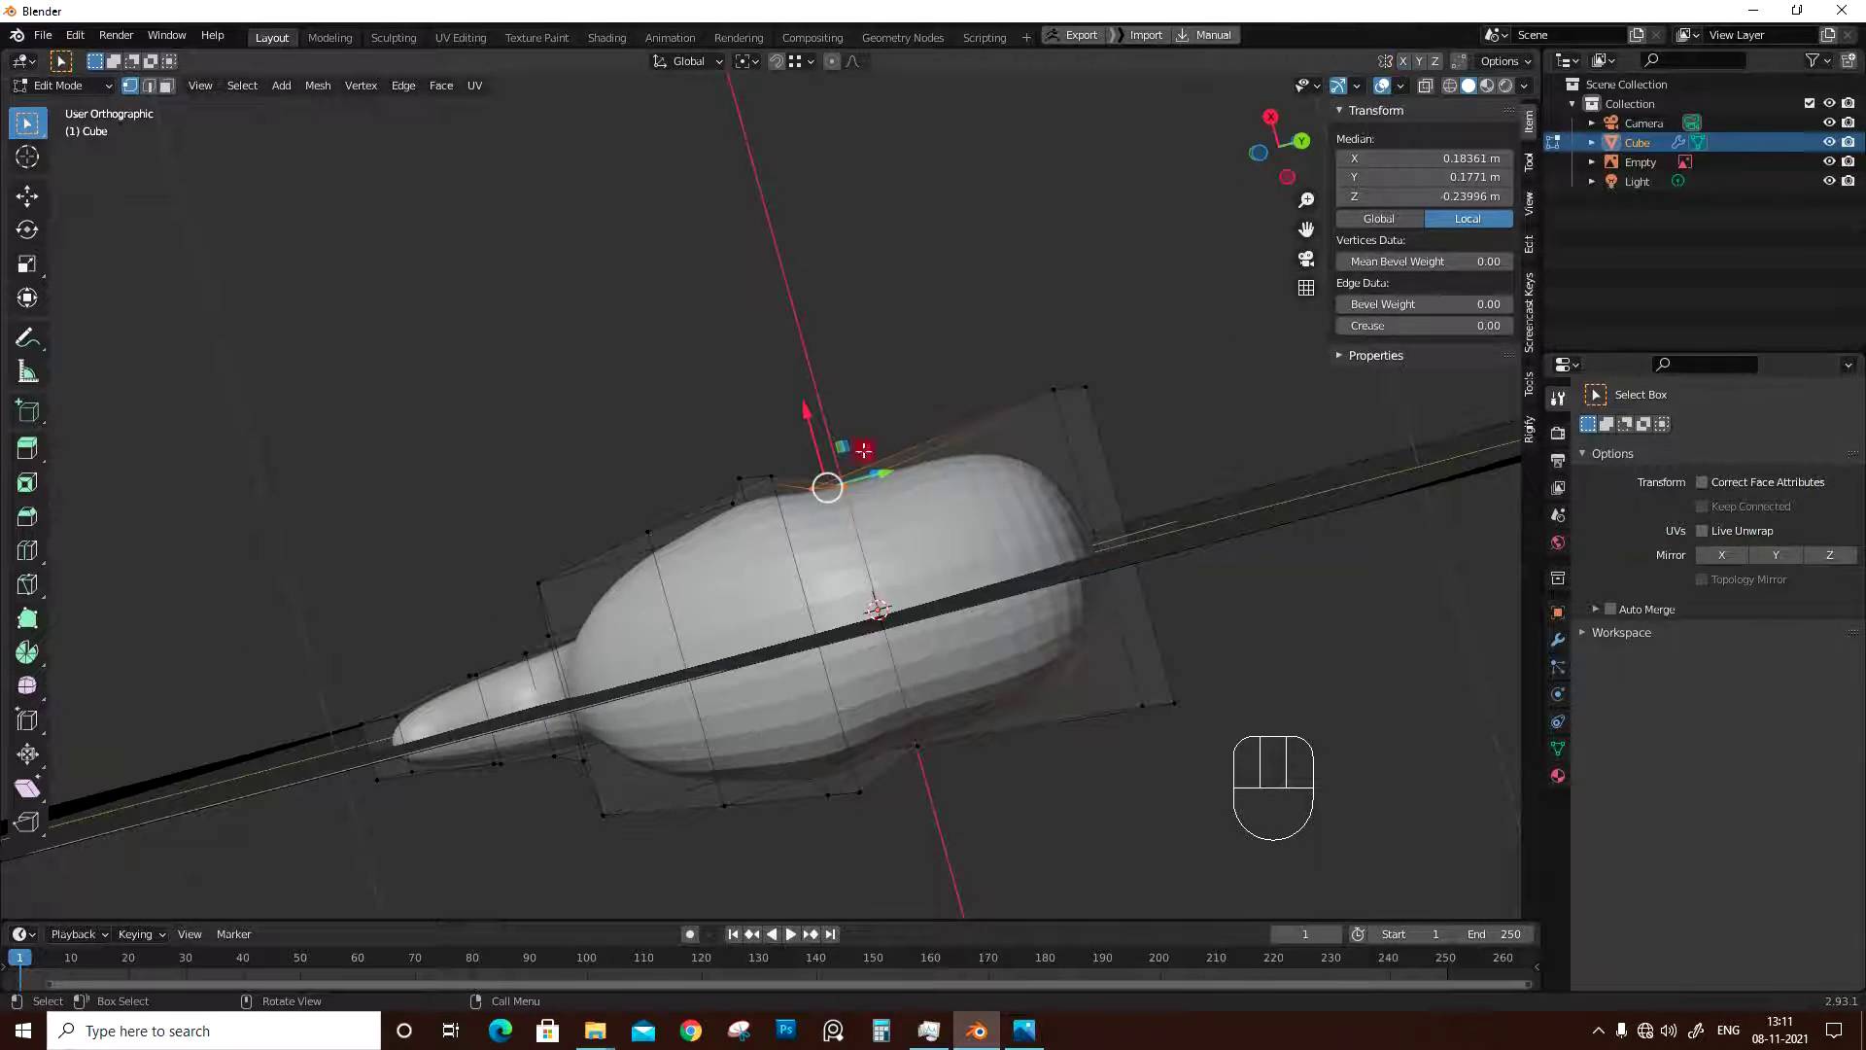
pyautogui.moveTo(810, 414); pyautogui.dragTo(807, 382)
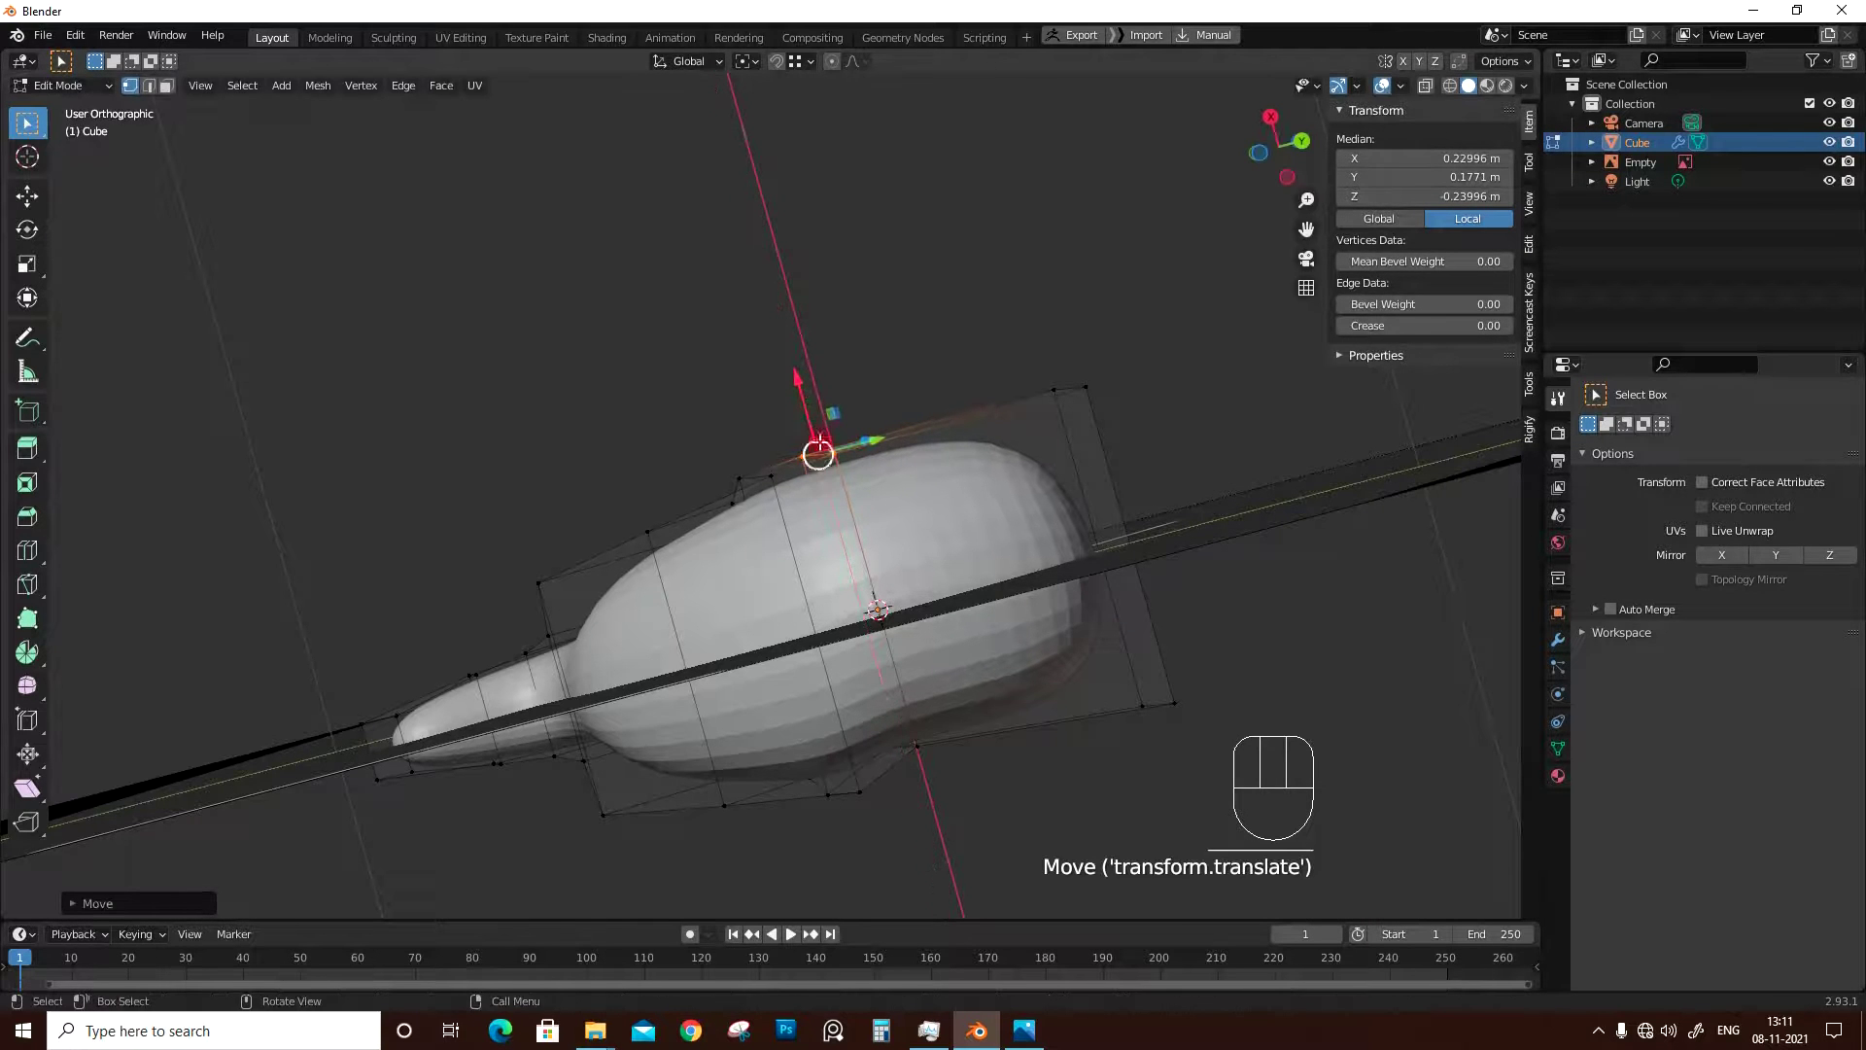
pyautogui.moveTo(925, 729); pyautogui.dragTo(979, 758, button='middle')
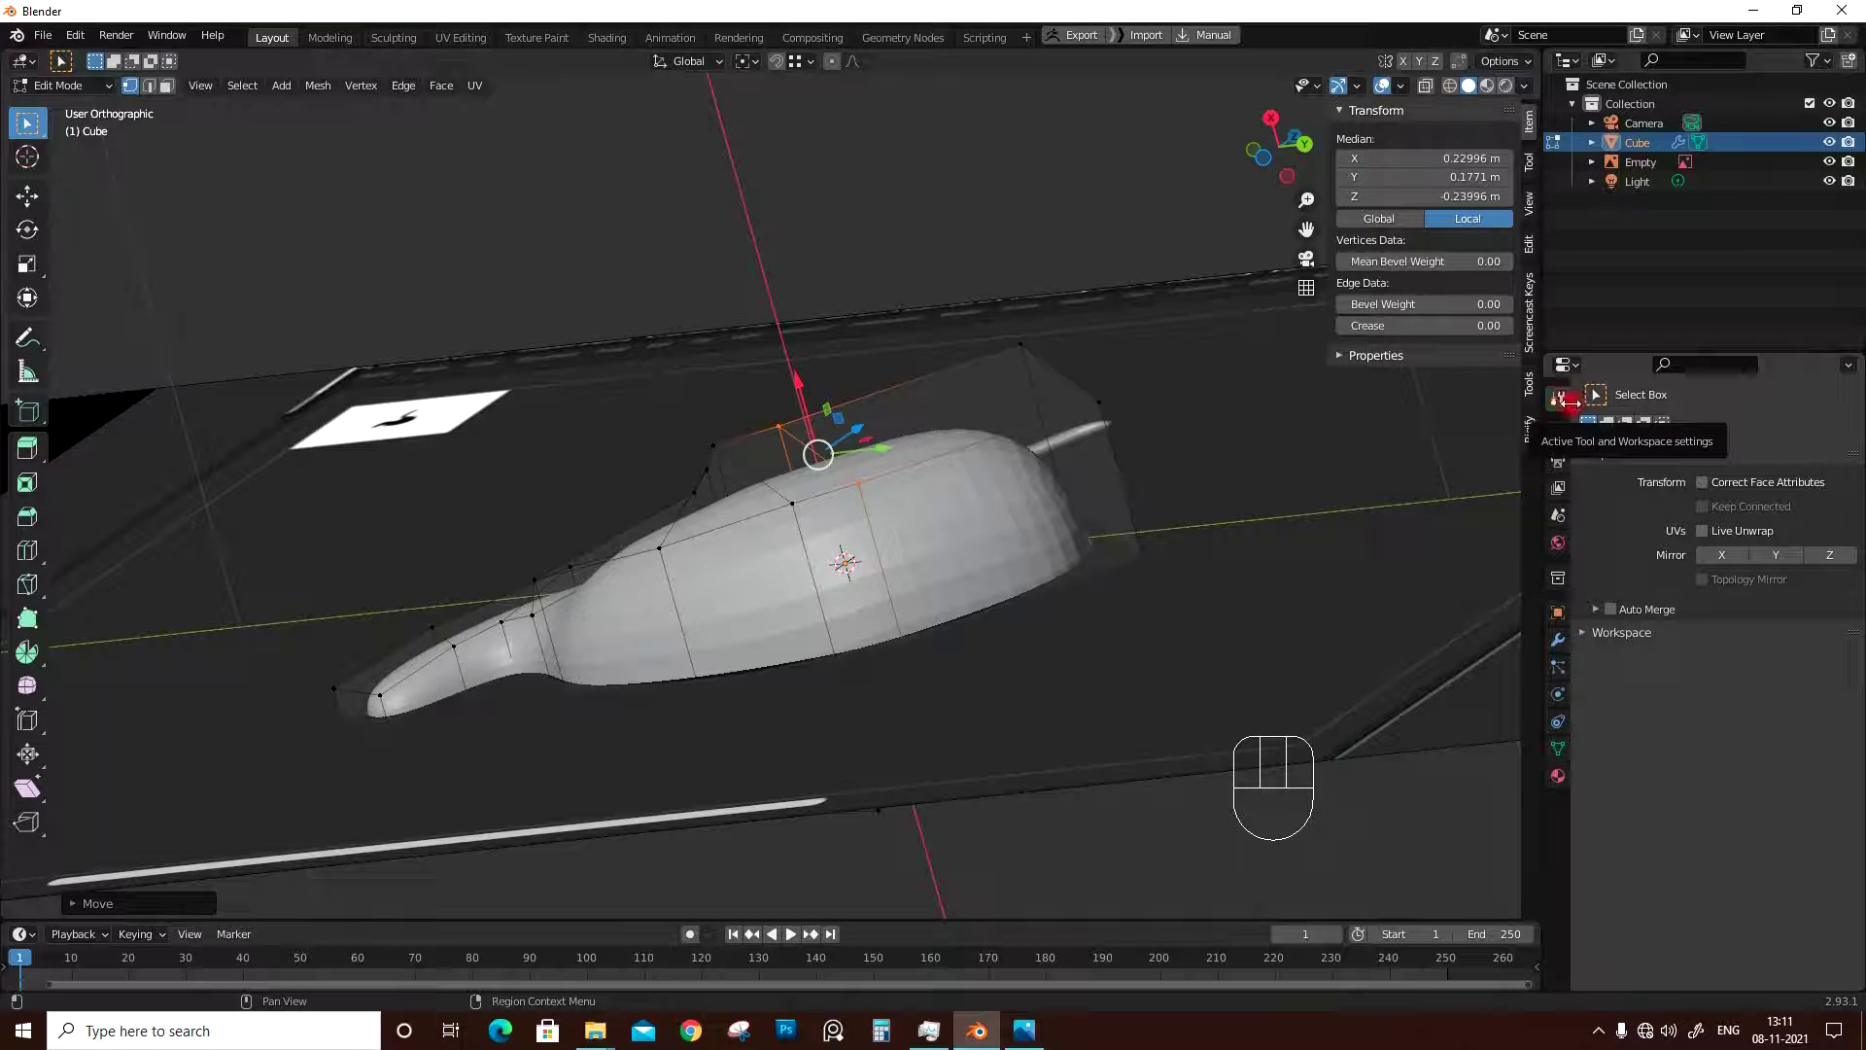
pyautogui.moveTo(1041, 658); pyautogui.dragTo(939, 693, button='middle')
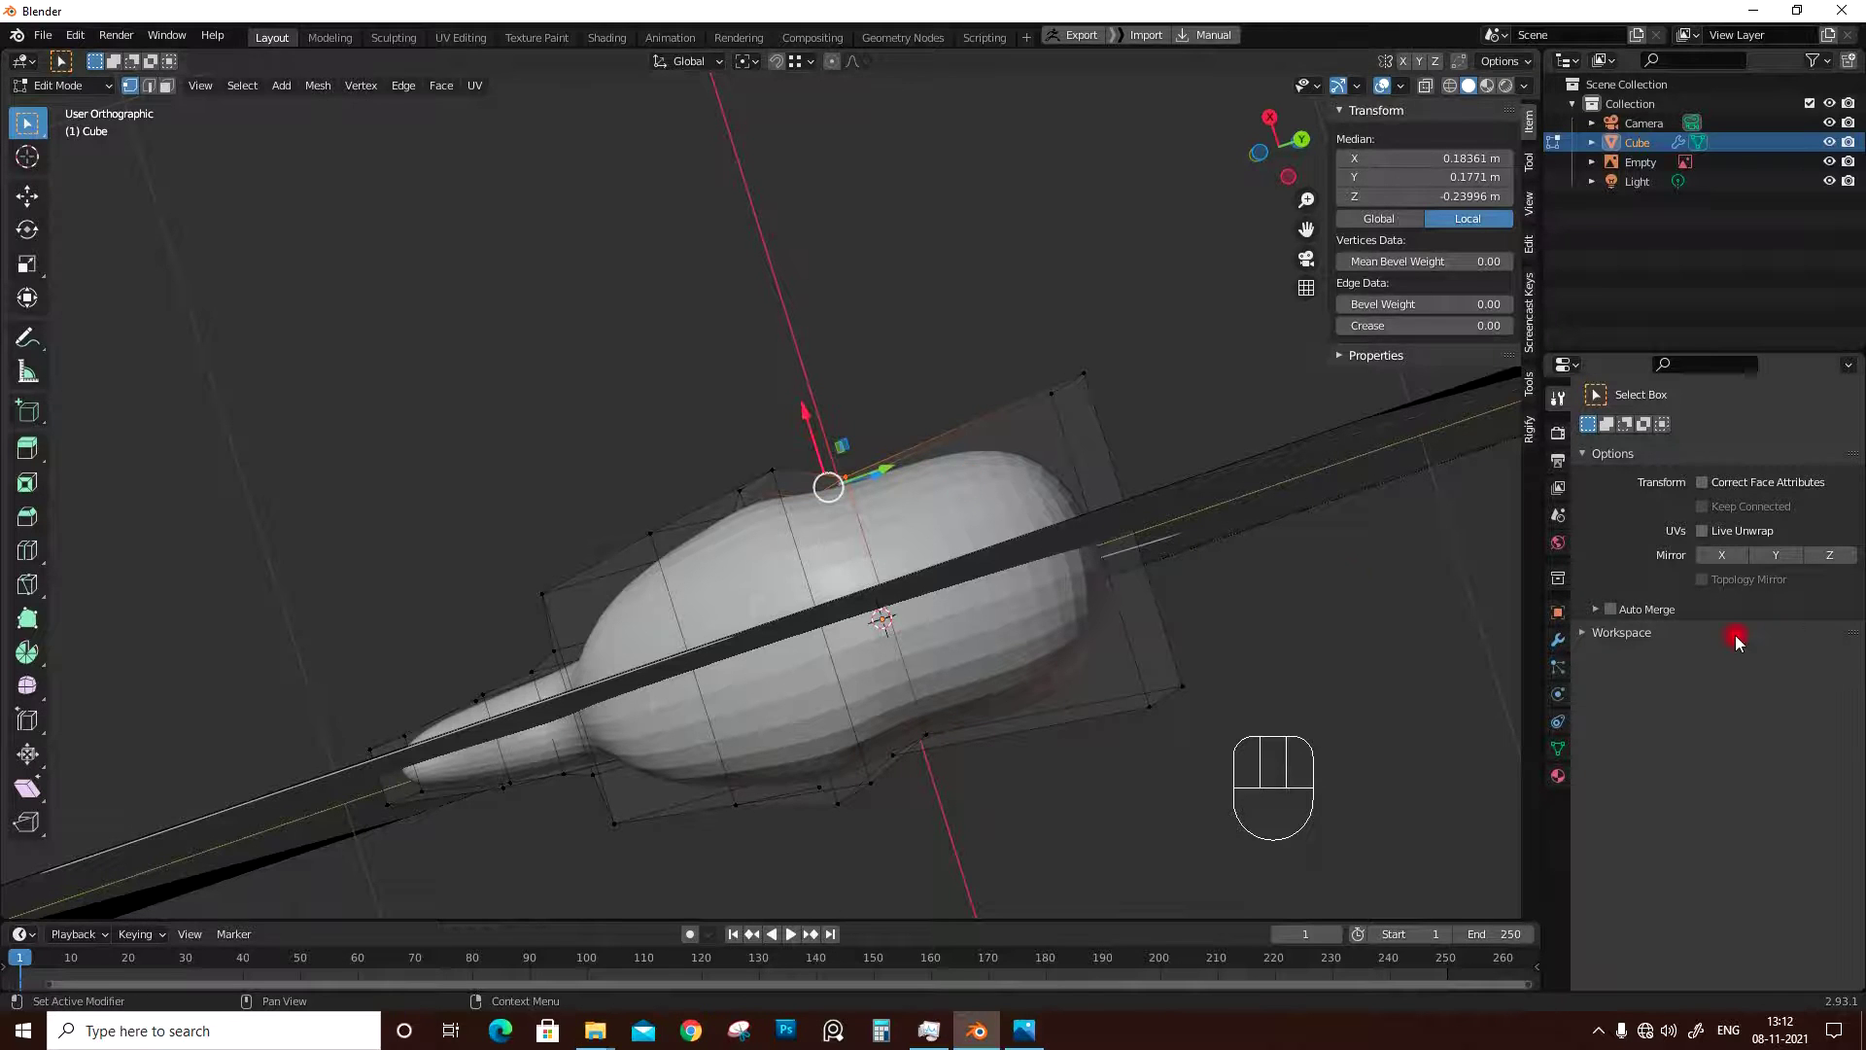
pyautogui.click(1713, 561)
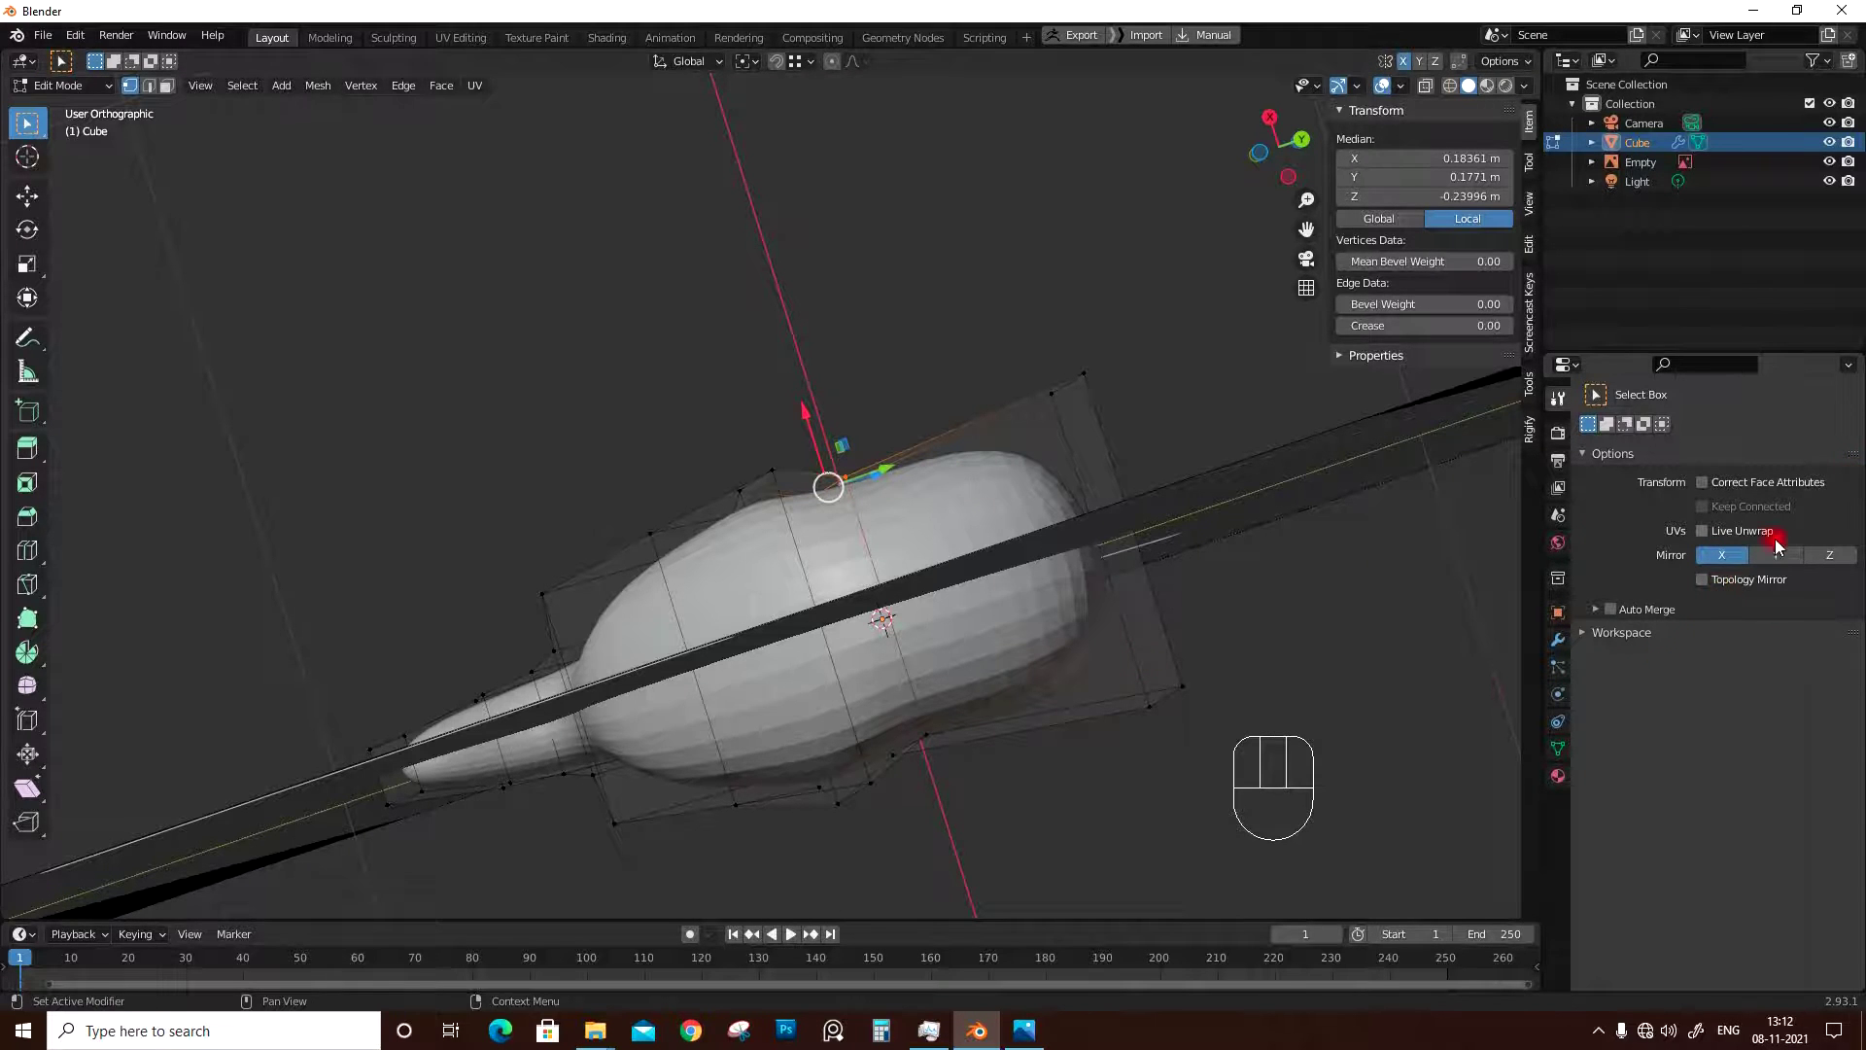
pyautogui.moveTo(809, 412); pyautogui.dragTo(809, 377)
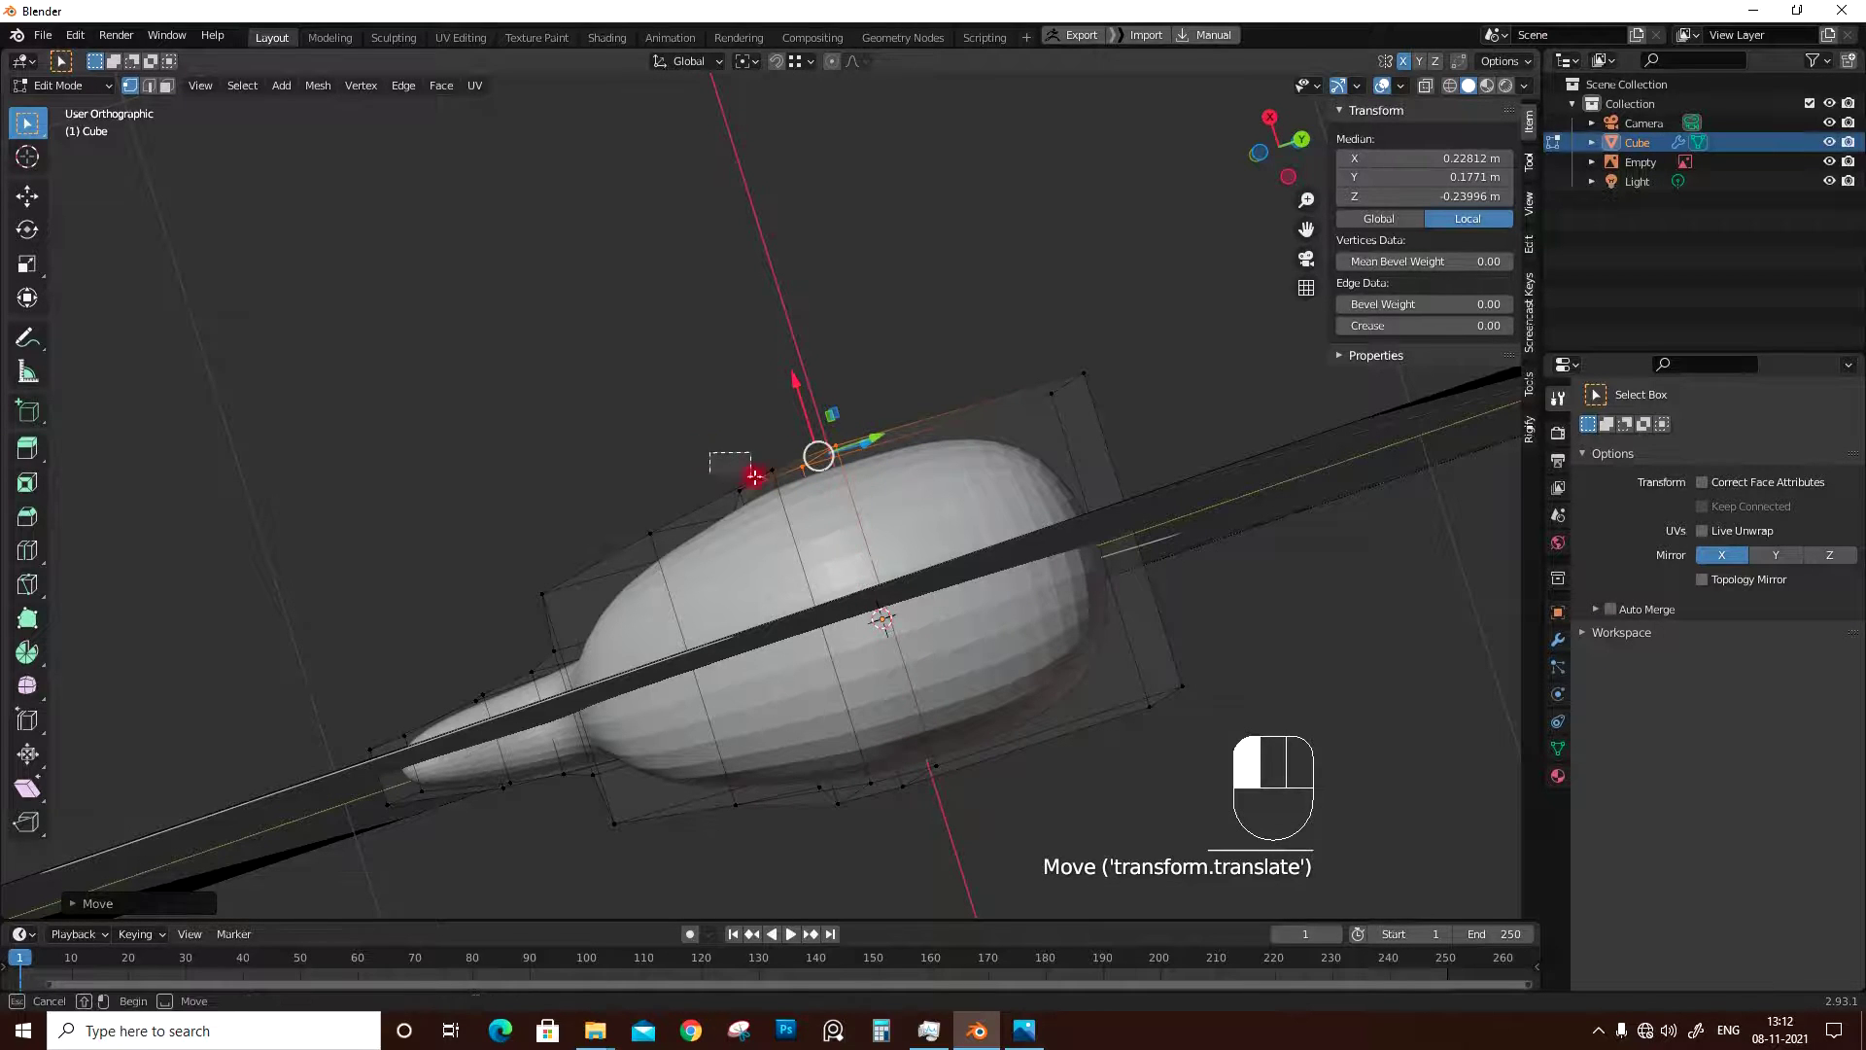
pyautogui.click(796, 502)
pyautogui.moveTo(757, 394); pyautogui.dragTo(777, 483)
pyautogui.hotkey('ctrl', 'z')
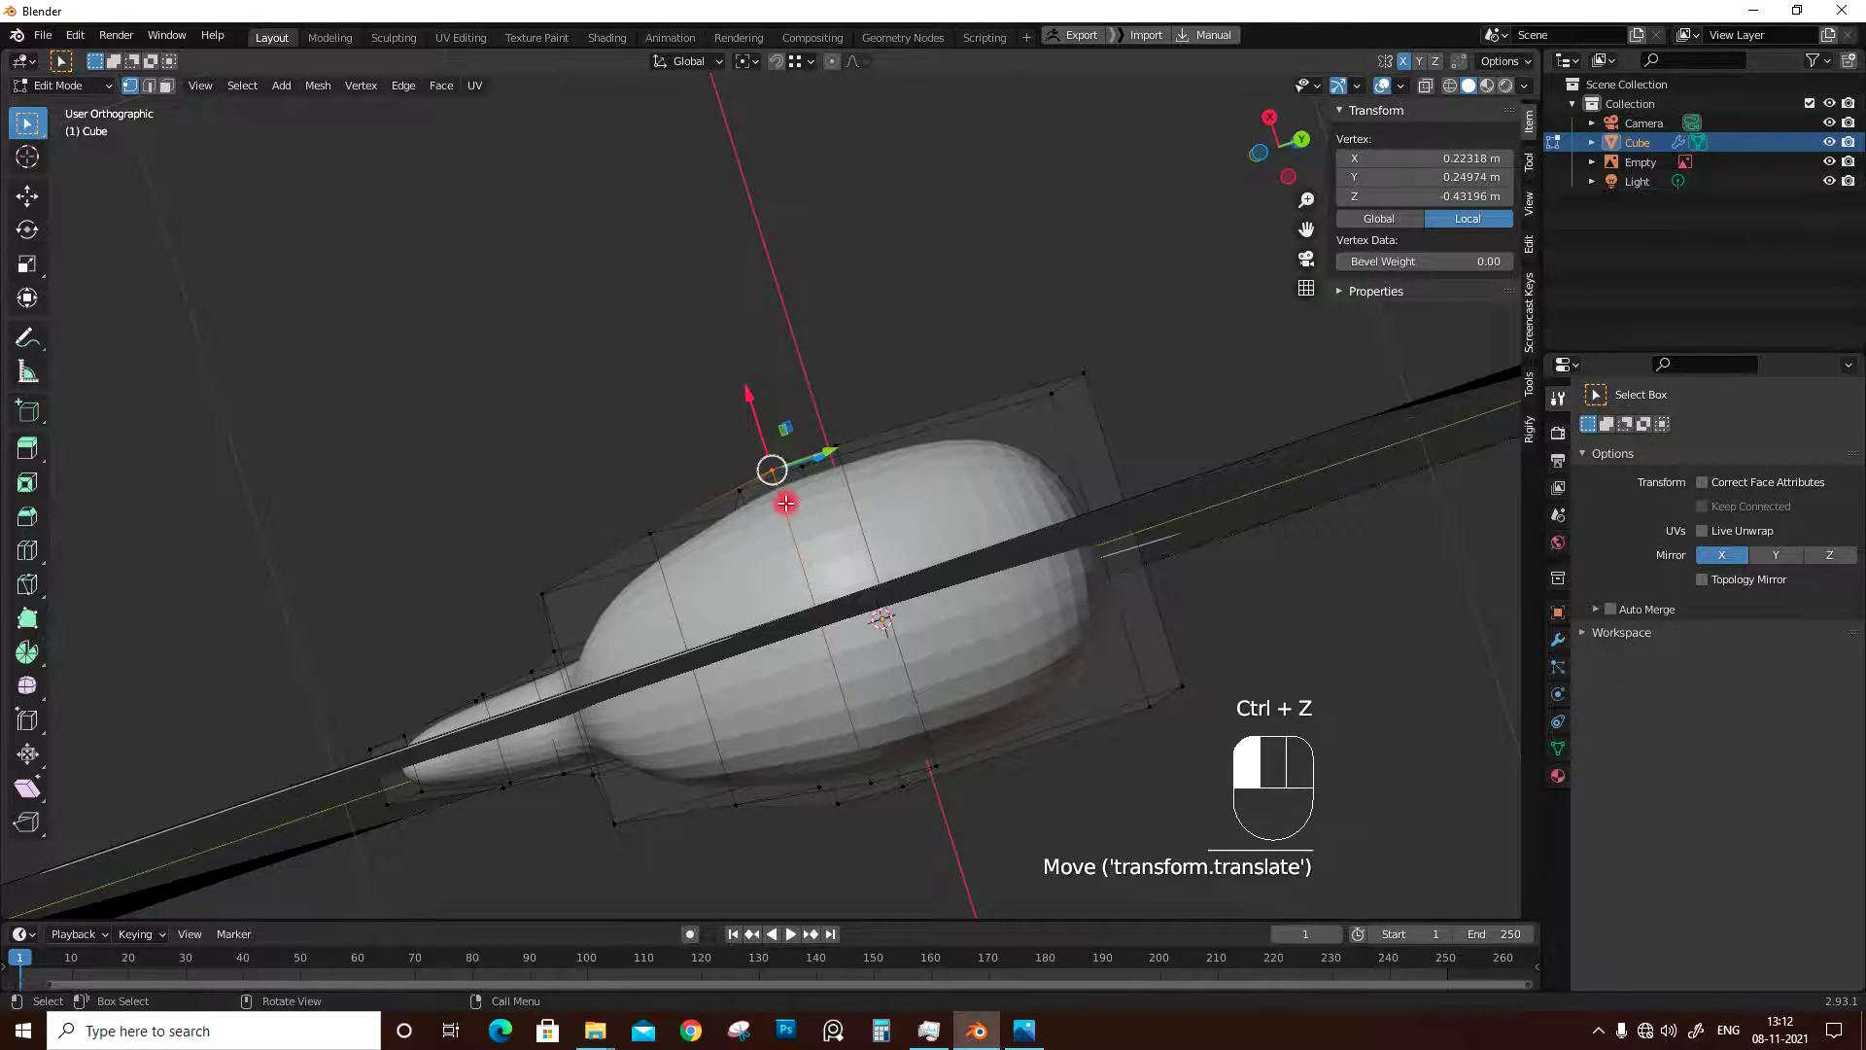
pyautogui.moveTo(716, 380); pyautogui.dragTo(790, 513)
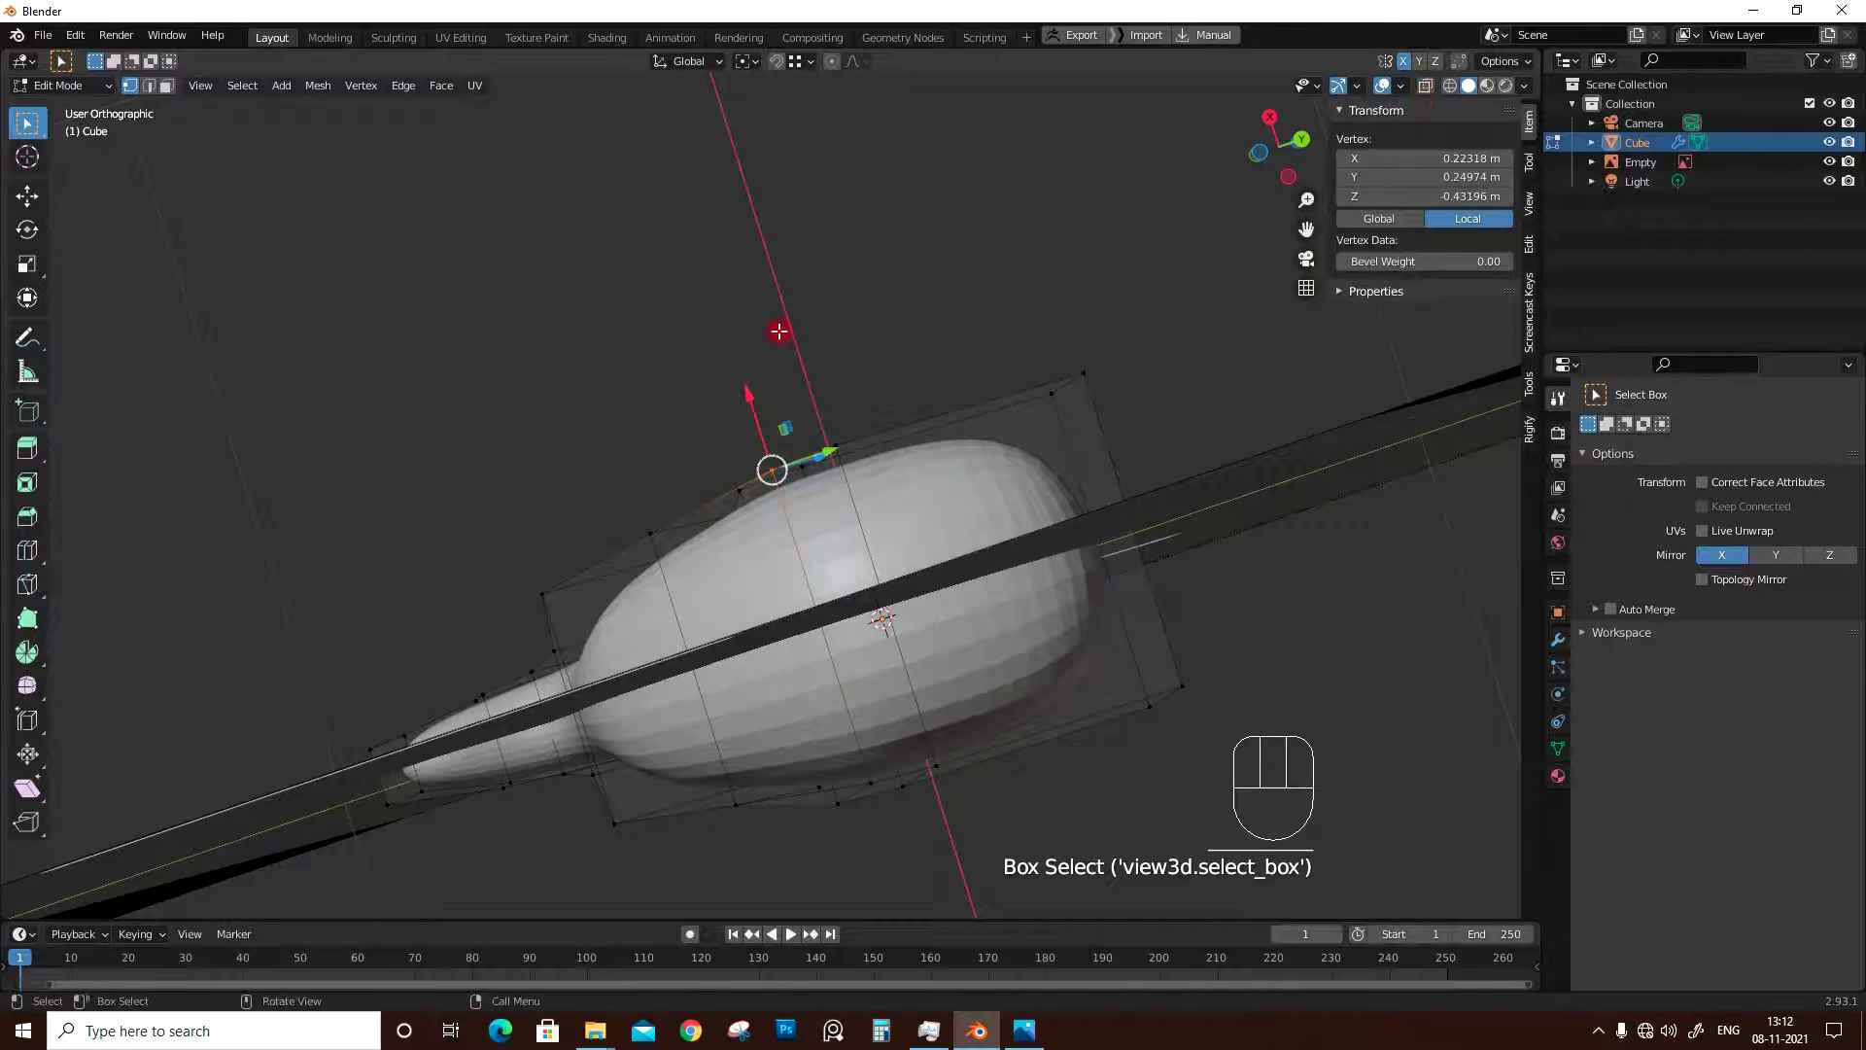
pyautogui.click(700, 421)
pyautogui.moveTo(673, 401); pyautogui.dragTo(786, 527)
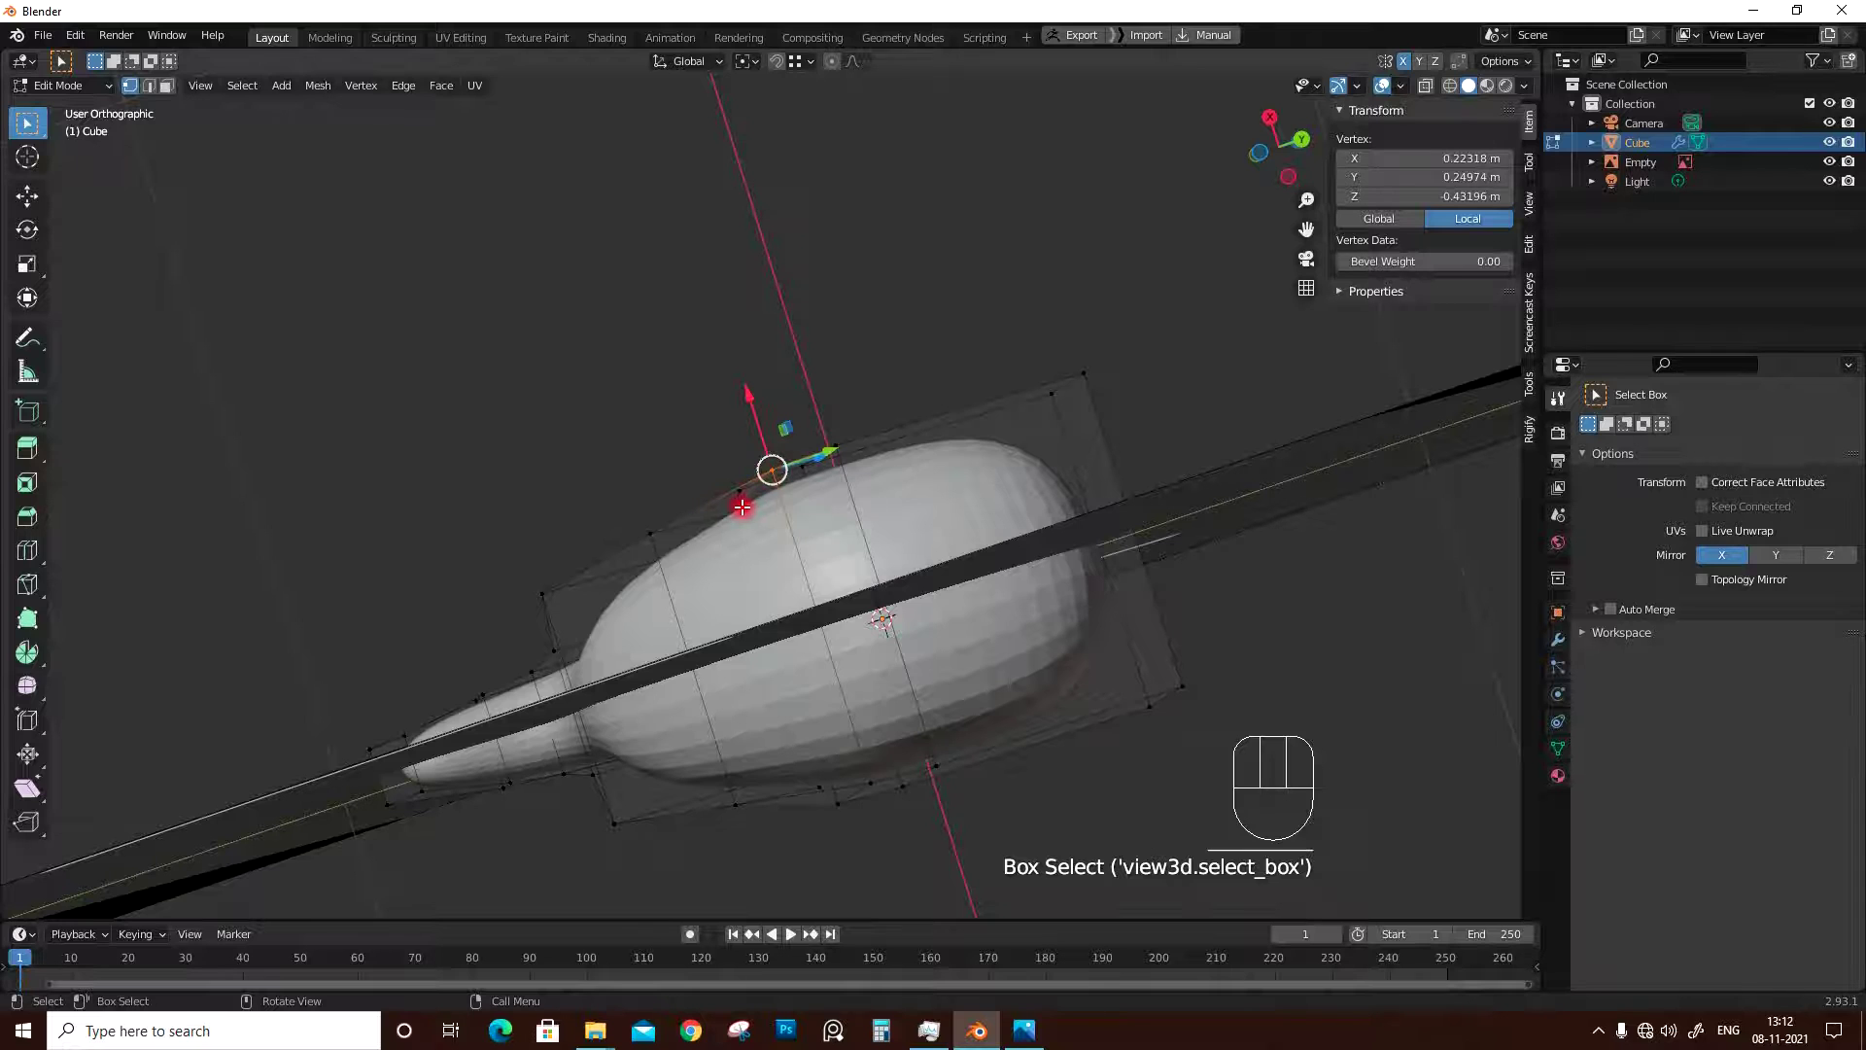
pyautogui.click(989, 339)
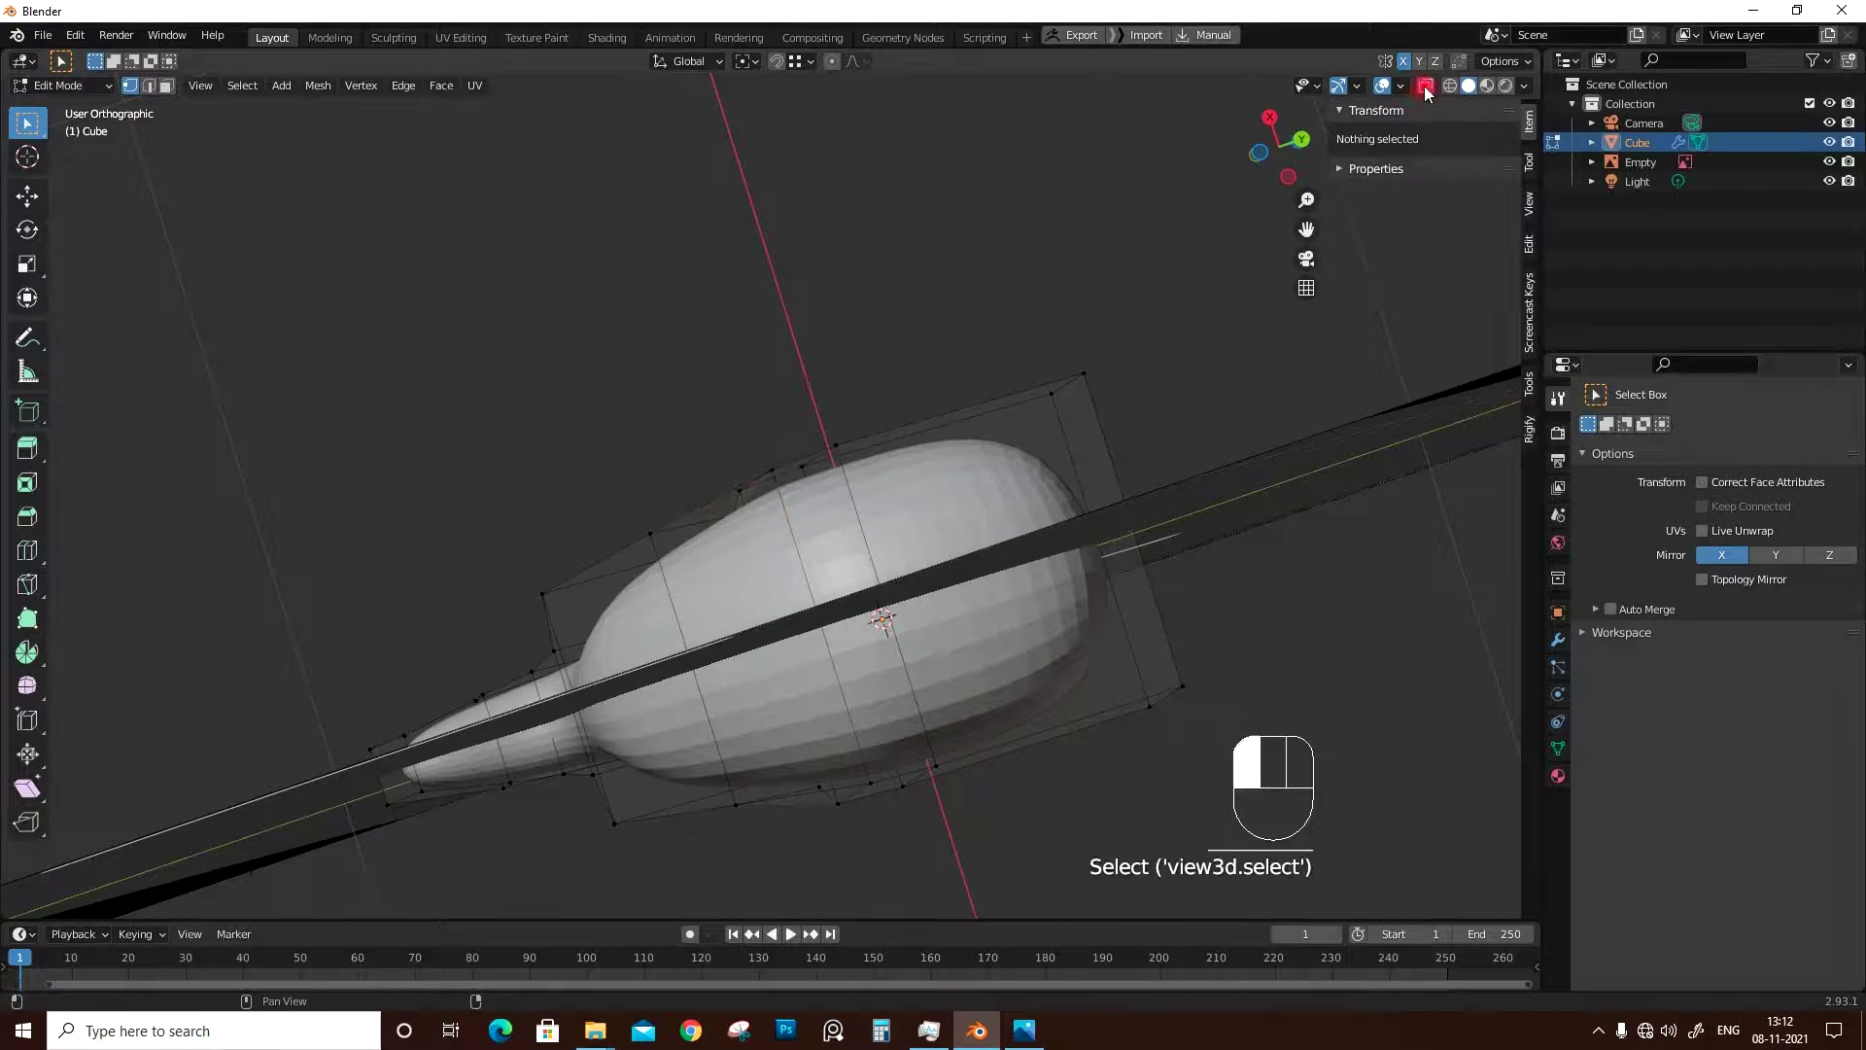
# With X-ray temporarily enabled, move the full side edge of the neighbouring loop inward about 0.004 m along X
pyautogui.click(1425, 85)
pyautogui.moveTo(713, 413); pyautogui.dragTo(778, 503)
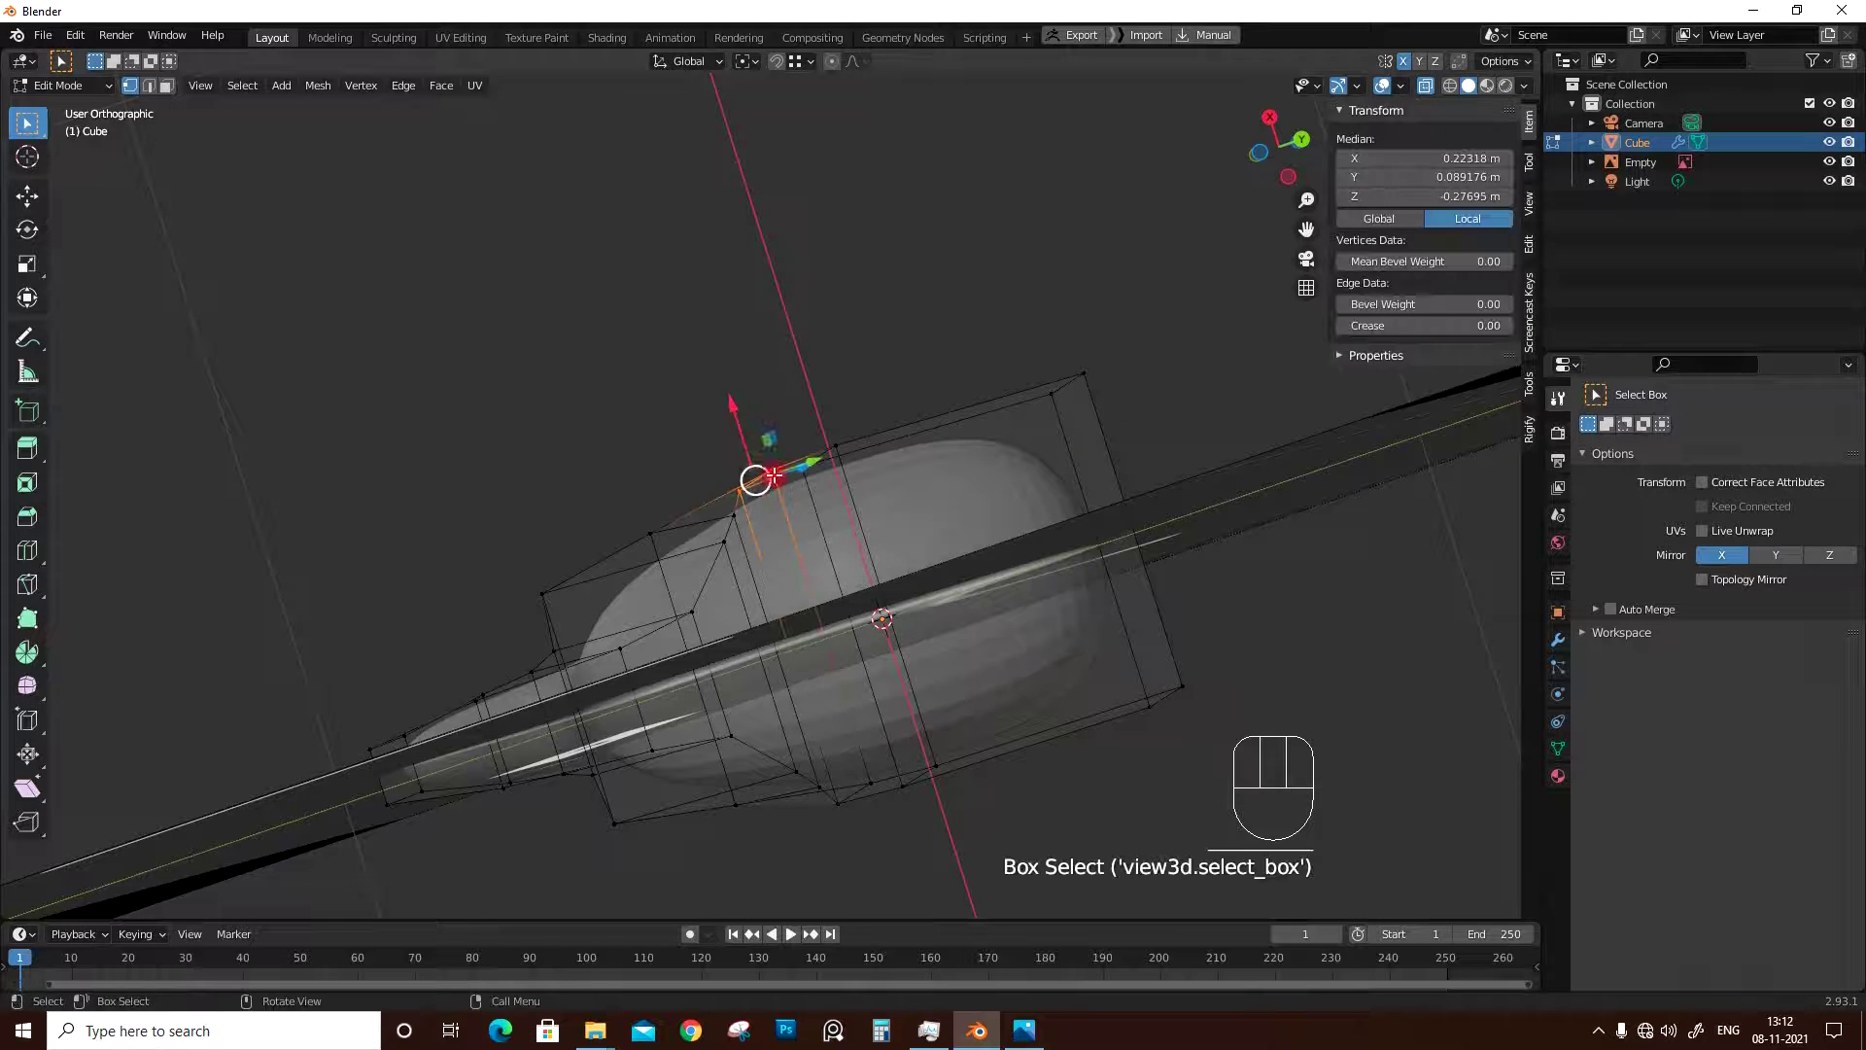
pyautogui.moveTo(735, 409); pyautogui.dragTo(733, 409)
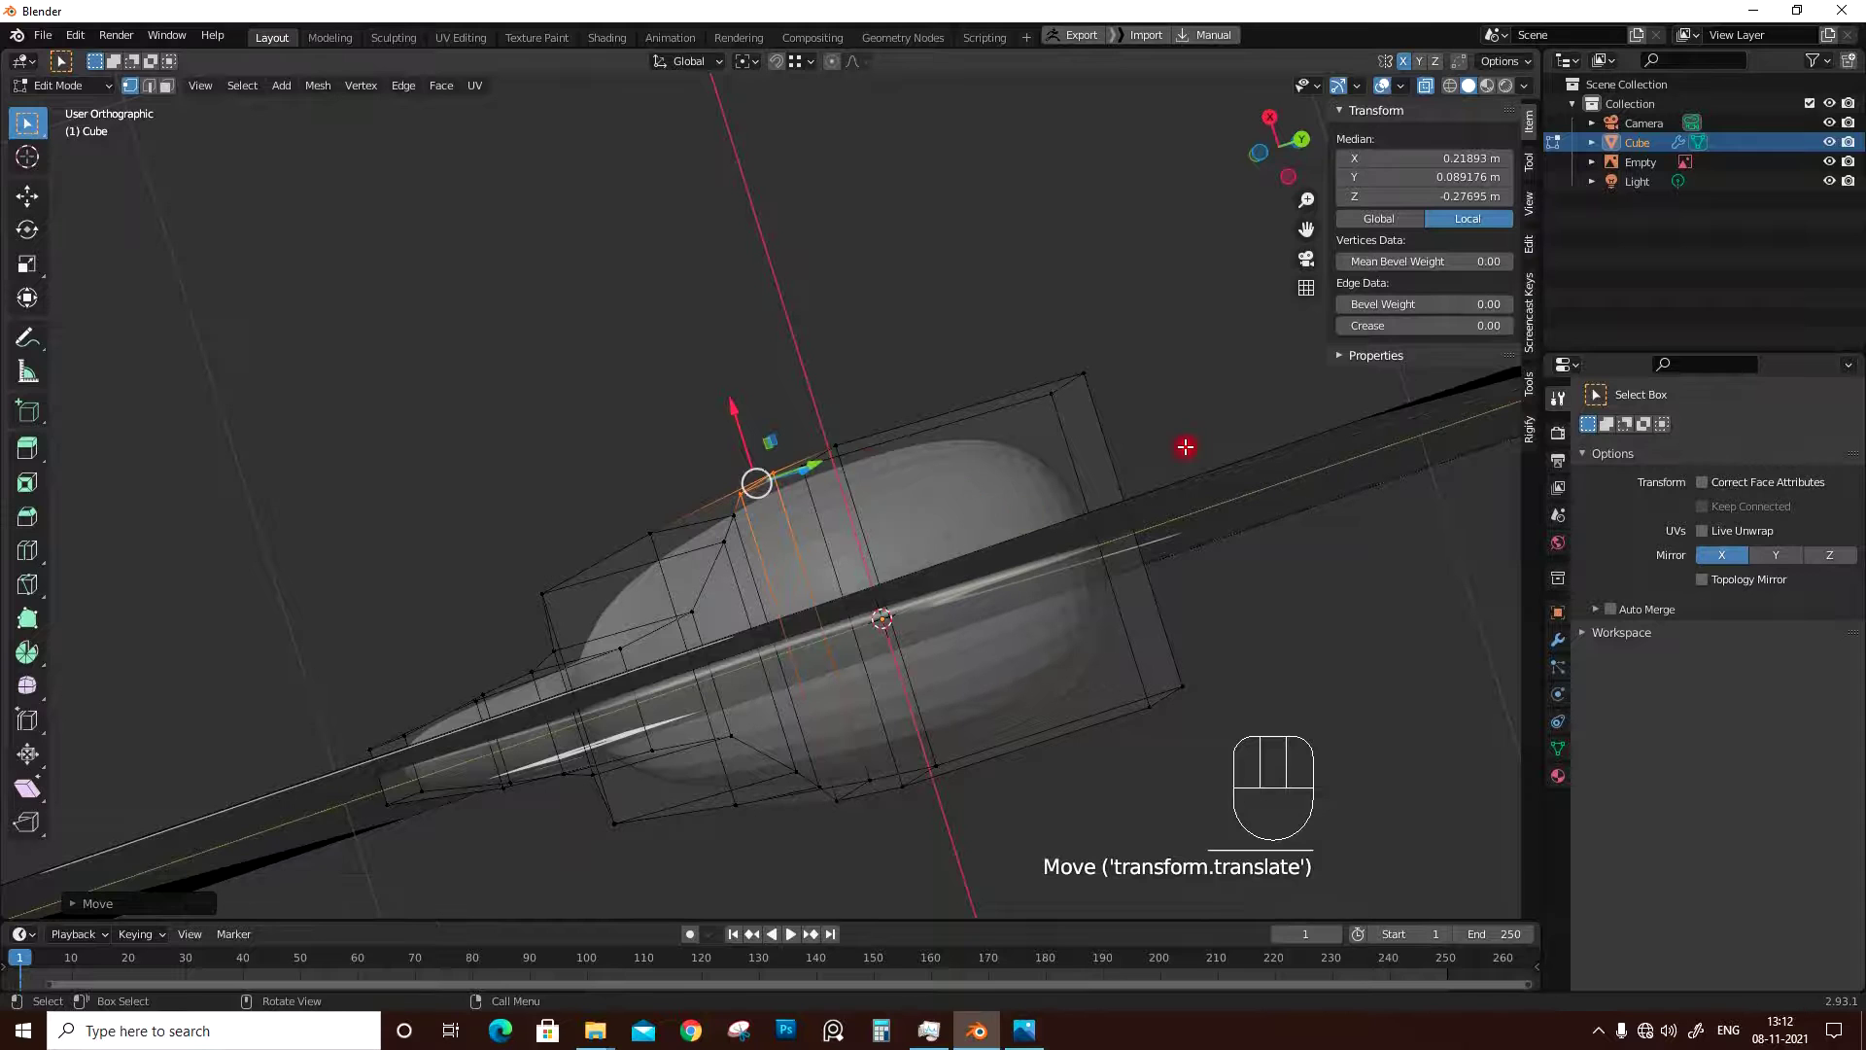
pyautogui.moveTo(1023, 353); pyautogui.dragTo(1032, 685, button='middle')
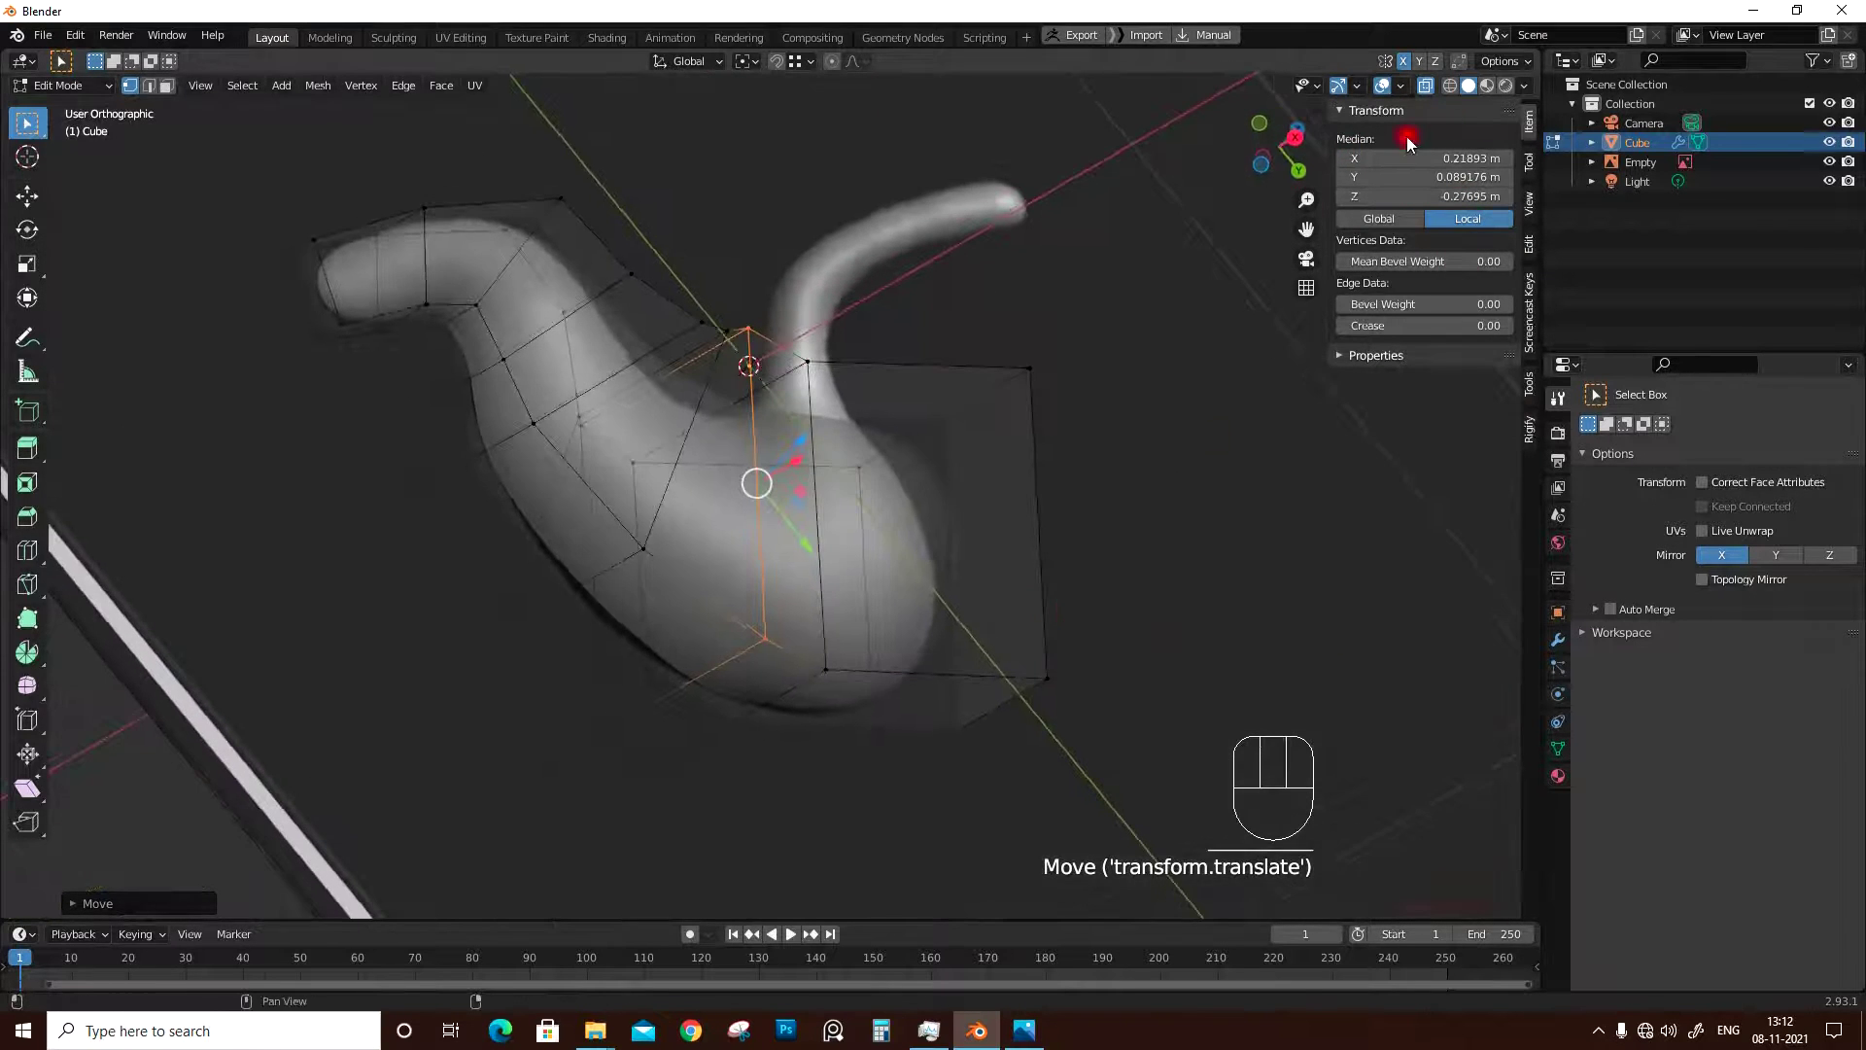
pyautogui.click(1426, 87)
# In the right orthographic view, move three vertices along the body's lower edge outward to follow the reference curve
pyautogui.moveTo(797, 358); pyautogui.dragTo(691, 447, button='middle')
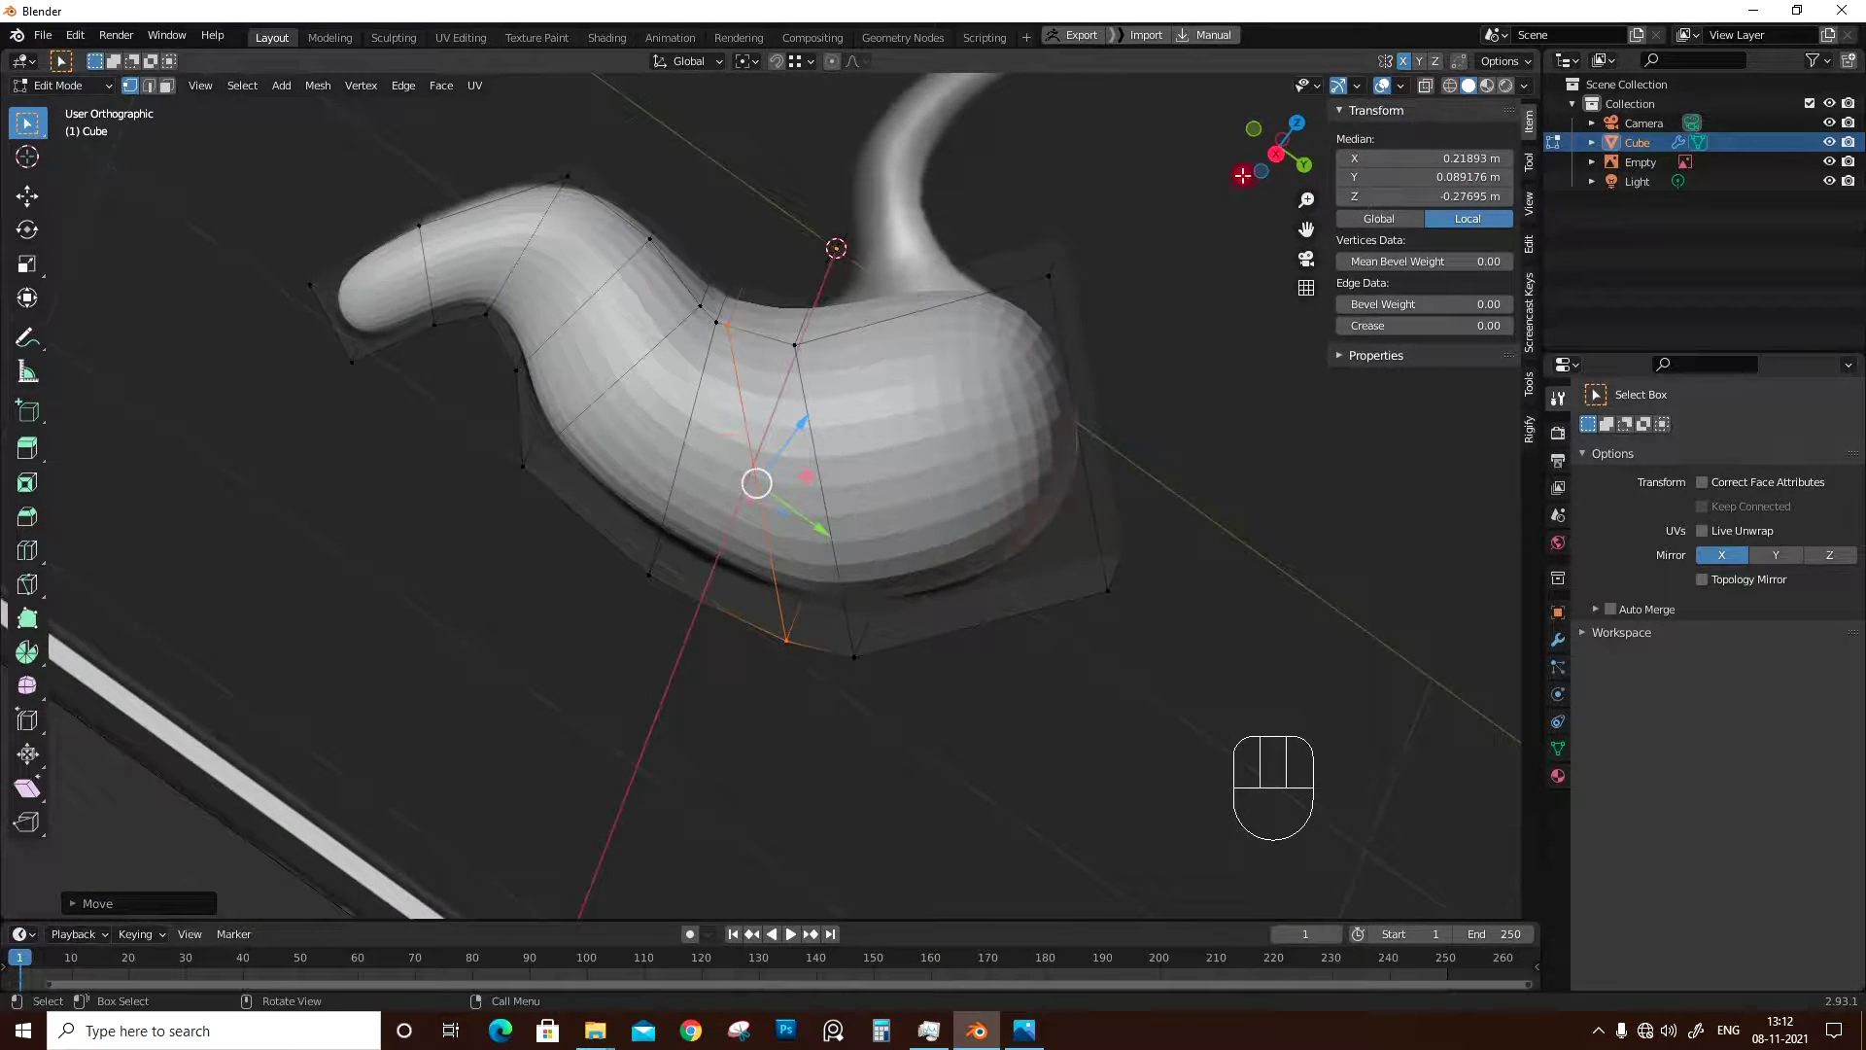
pyautogui.click(1276, 154)
pyautogui.keyDown('shift'); pyautogui.moveTo(979, 521); pyautogui.dragTo(1018, 624, button='middle'); pyautogui.keyUp('shift')
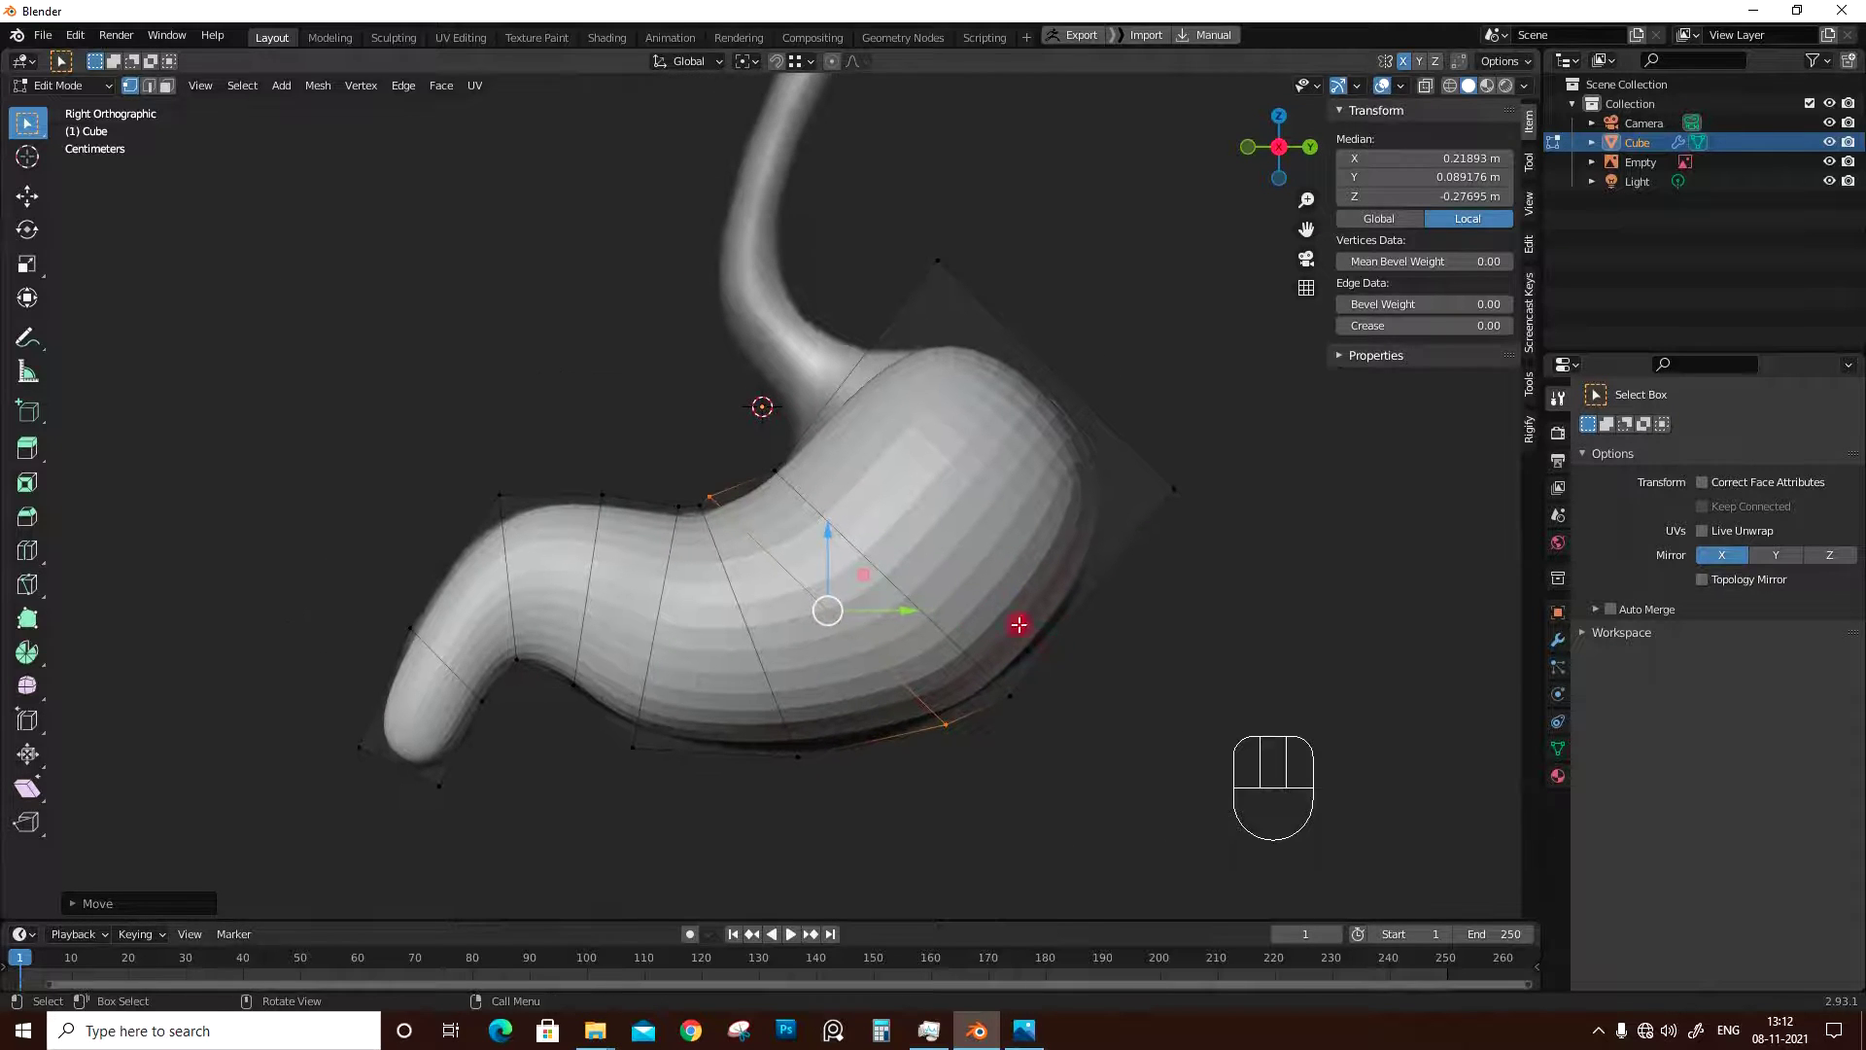
pyautogui.moveTo(842, 789)
pyautogui.mouseDown()
pyautogui.moveTo(754, 712)
pyautogui.moveTo(860, 760)
pyautogui.mouseUp()
pyautogui.click(1010, 695)
pyautogui.moveTo(1048, 652)
pyautogui.mouseDown()
pyautogui.moveTo(1091, 633)
pyautogui.moveTo(1078, 642)
pyautogui.mouseUp()
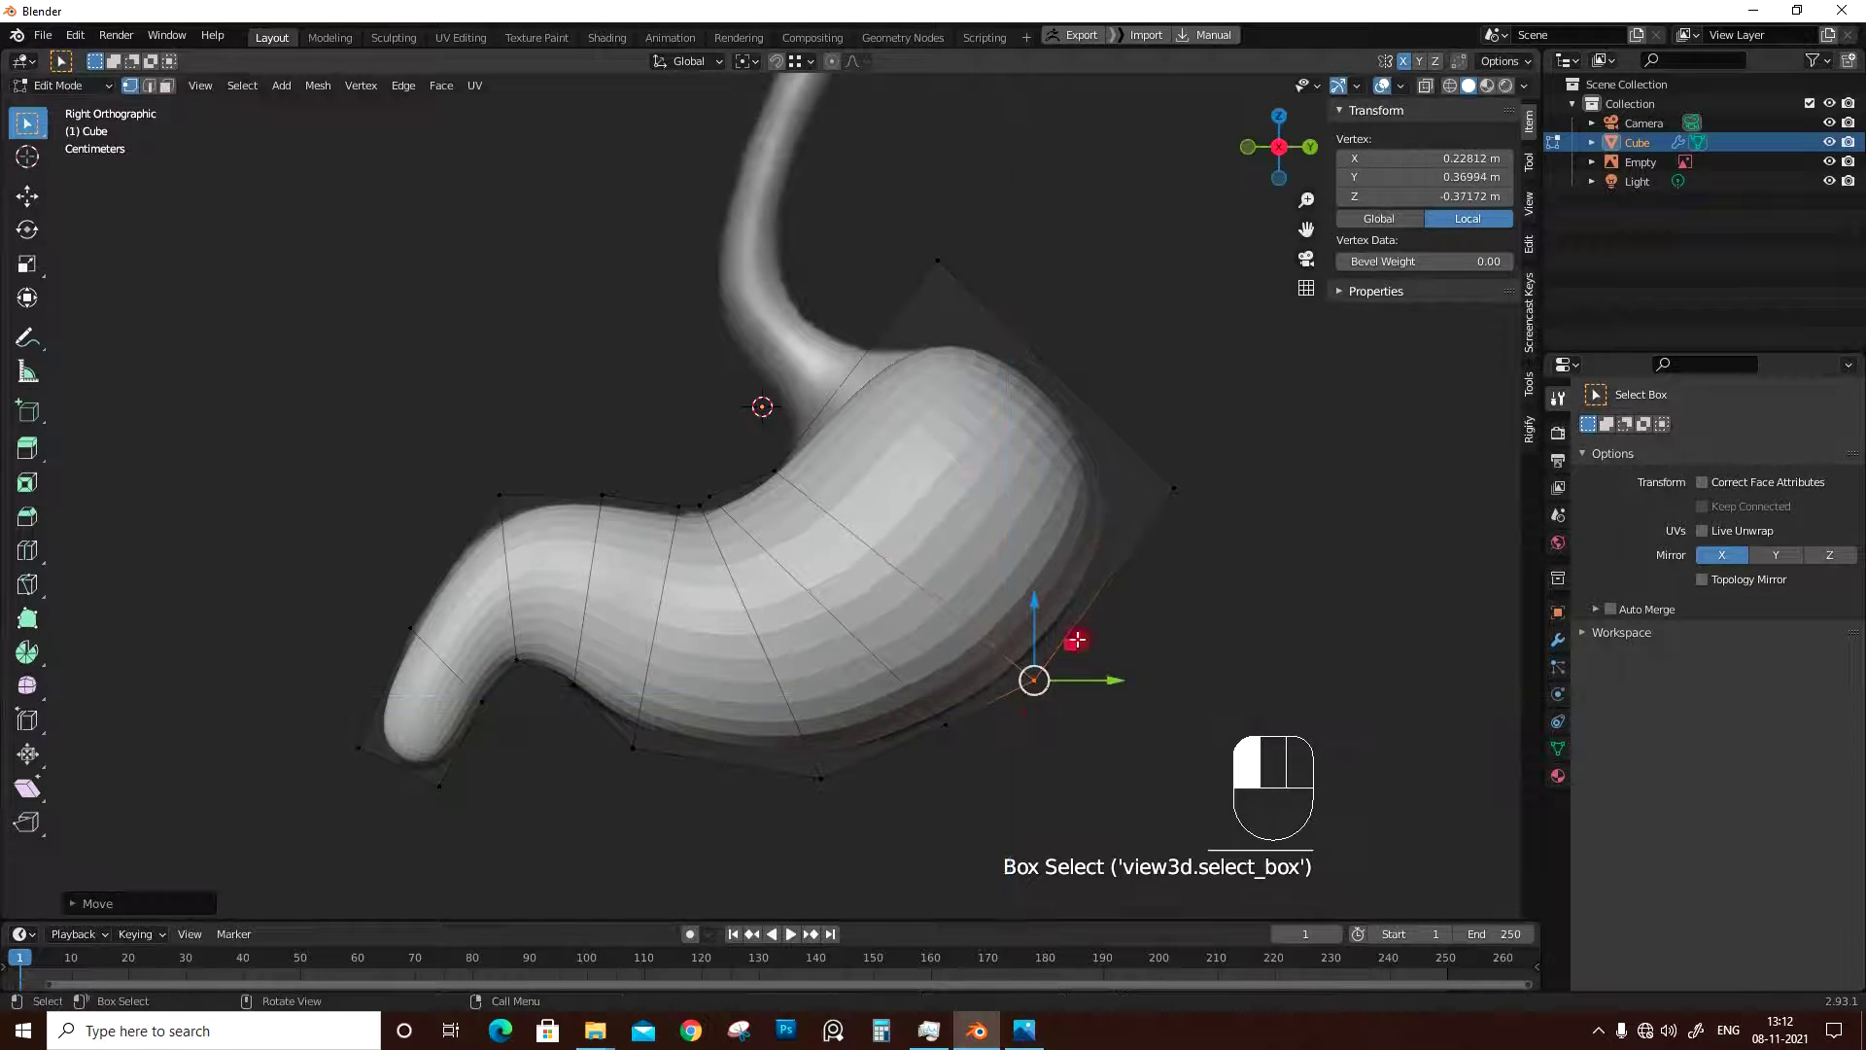
pyautogui.moveTo(968, 746); pyautogui.dragTo(984, 693)
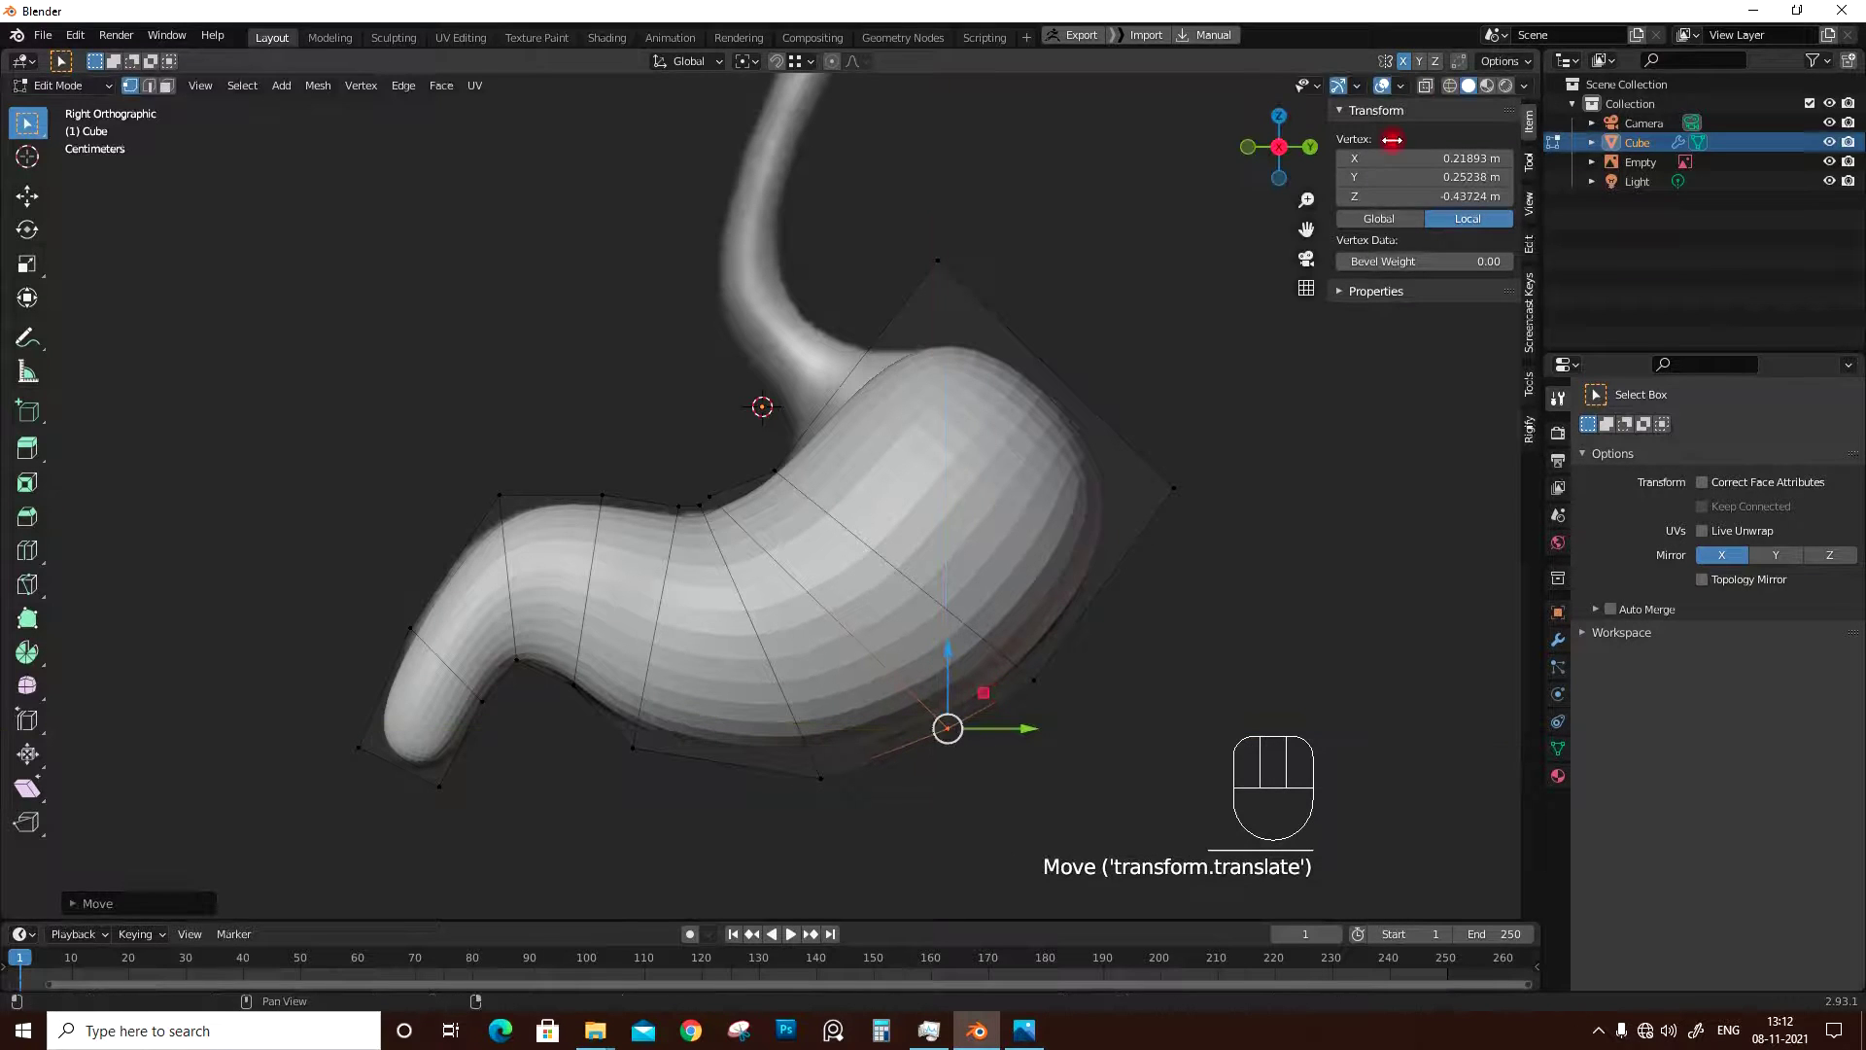
# Turn X-ray on and inset the body's upper face on the oesophagus side, shrinking it towards the oesophagus width
pyautogui.click(1425, 90)
pyautogui.click(1215, 1003)
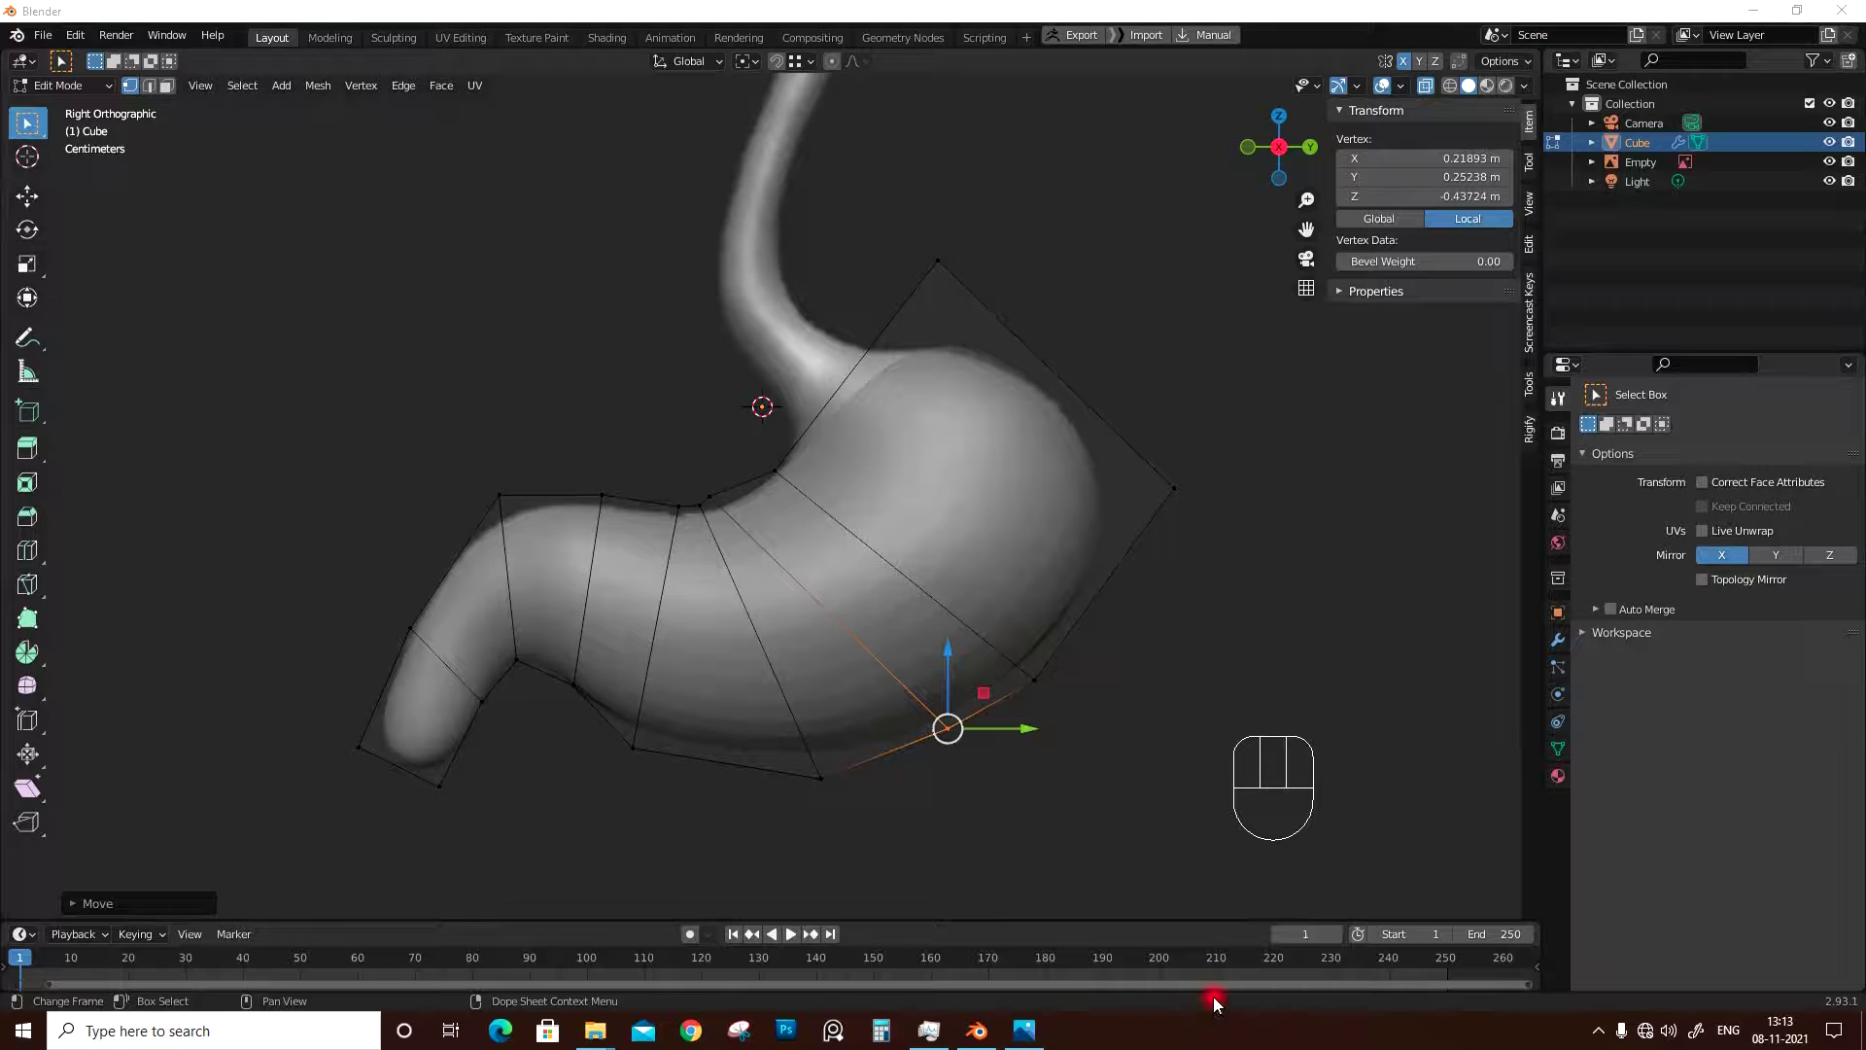
pyautogui.scroll(-2, 889, 656)
pyautogui.moveTo(879, 646); pyautogui.dragTo(962, 686, button='middle')
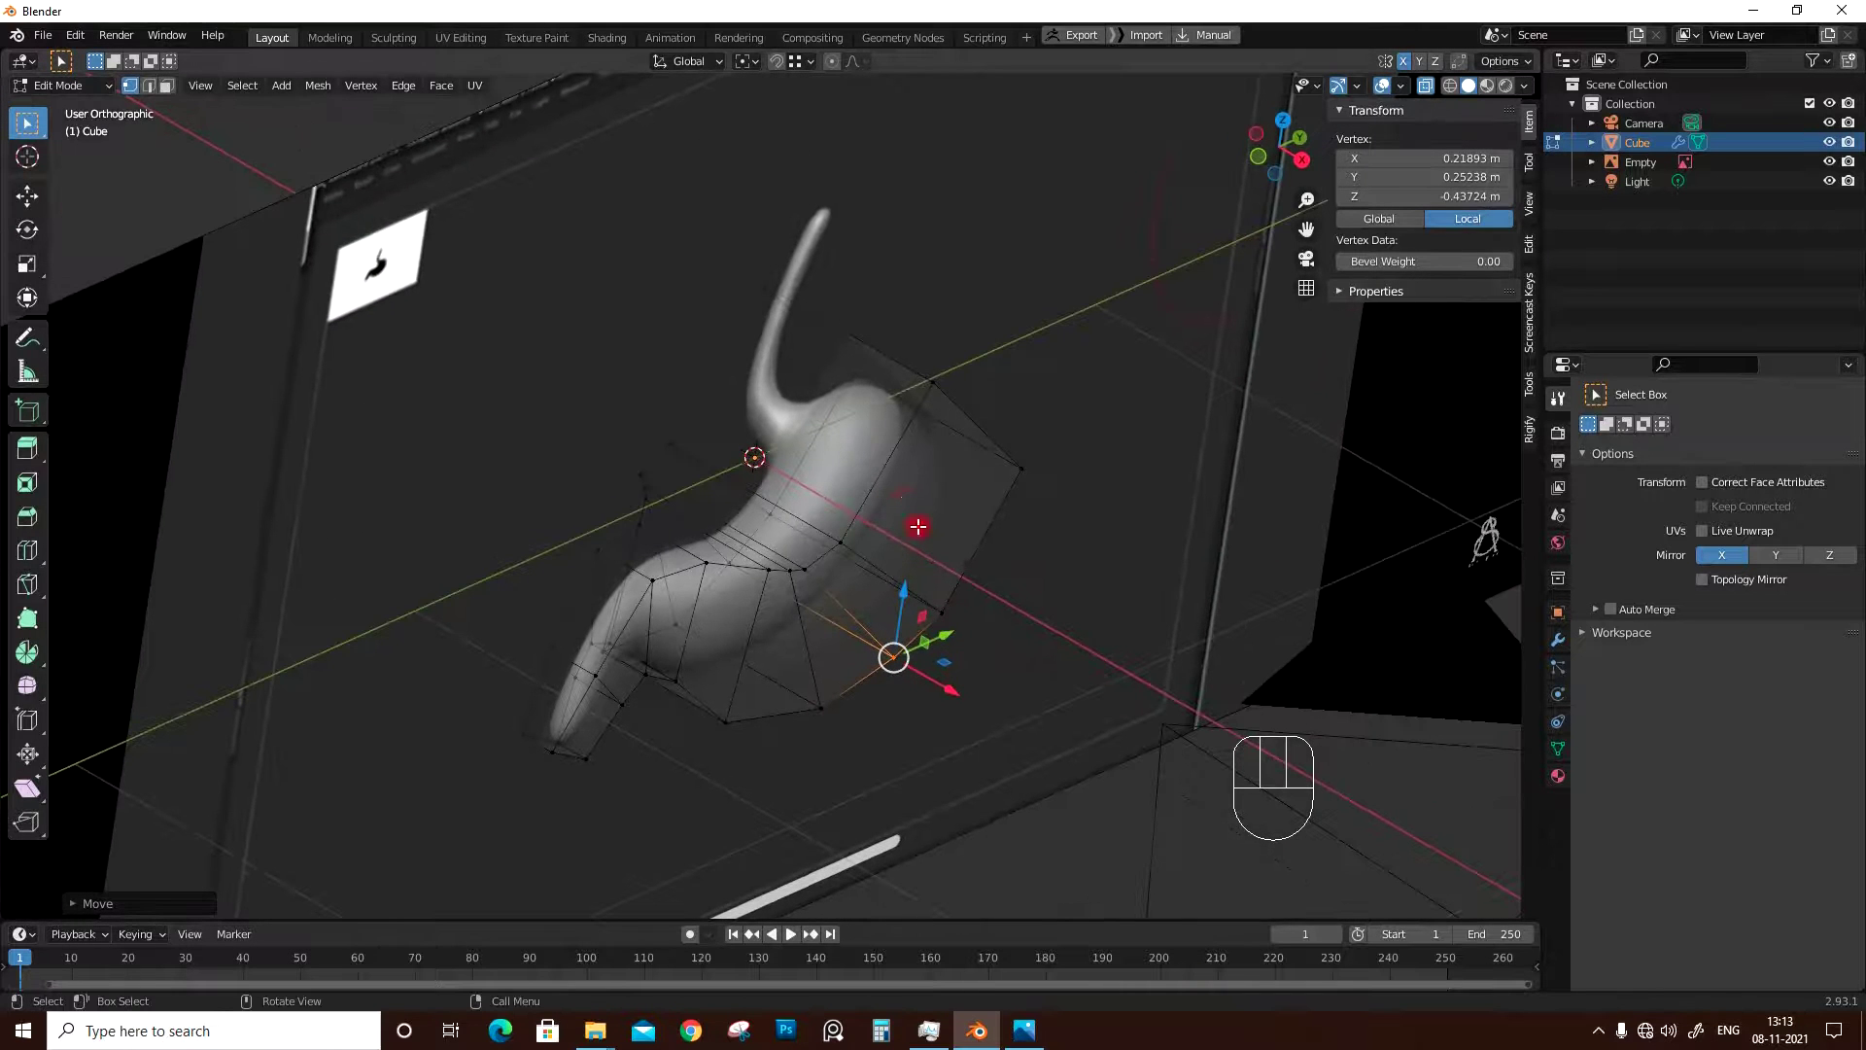
pyautogui.click(689, 436)
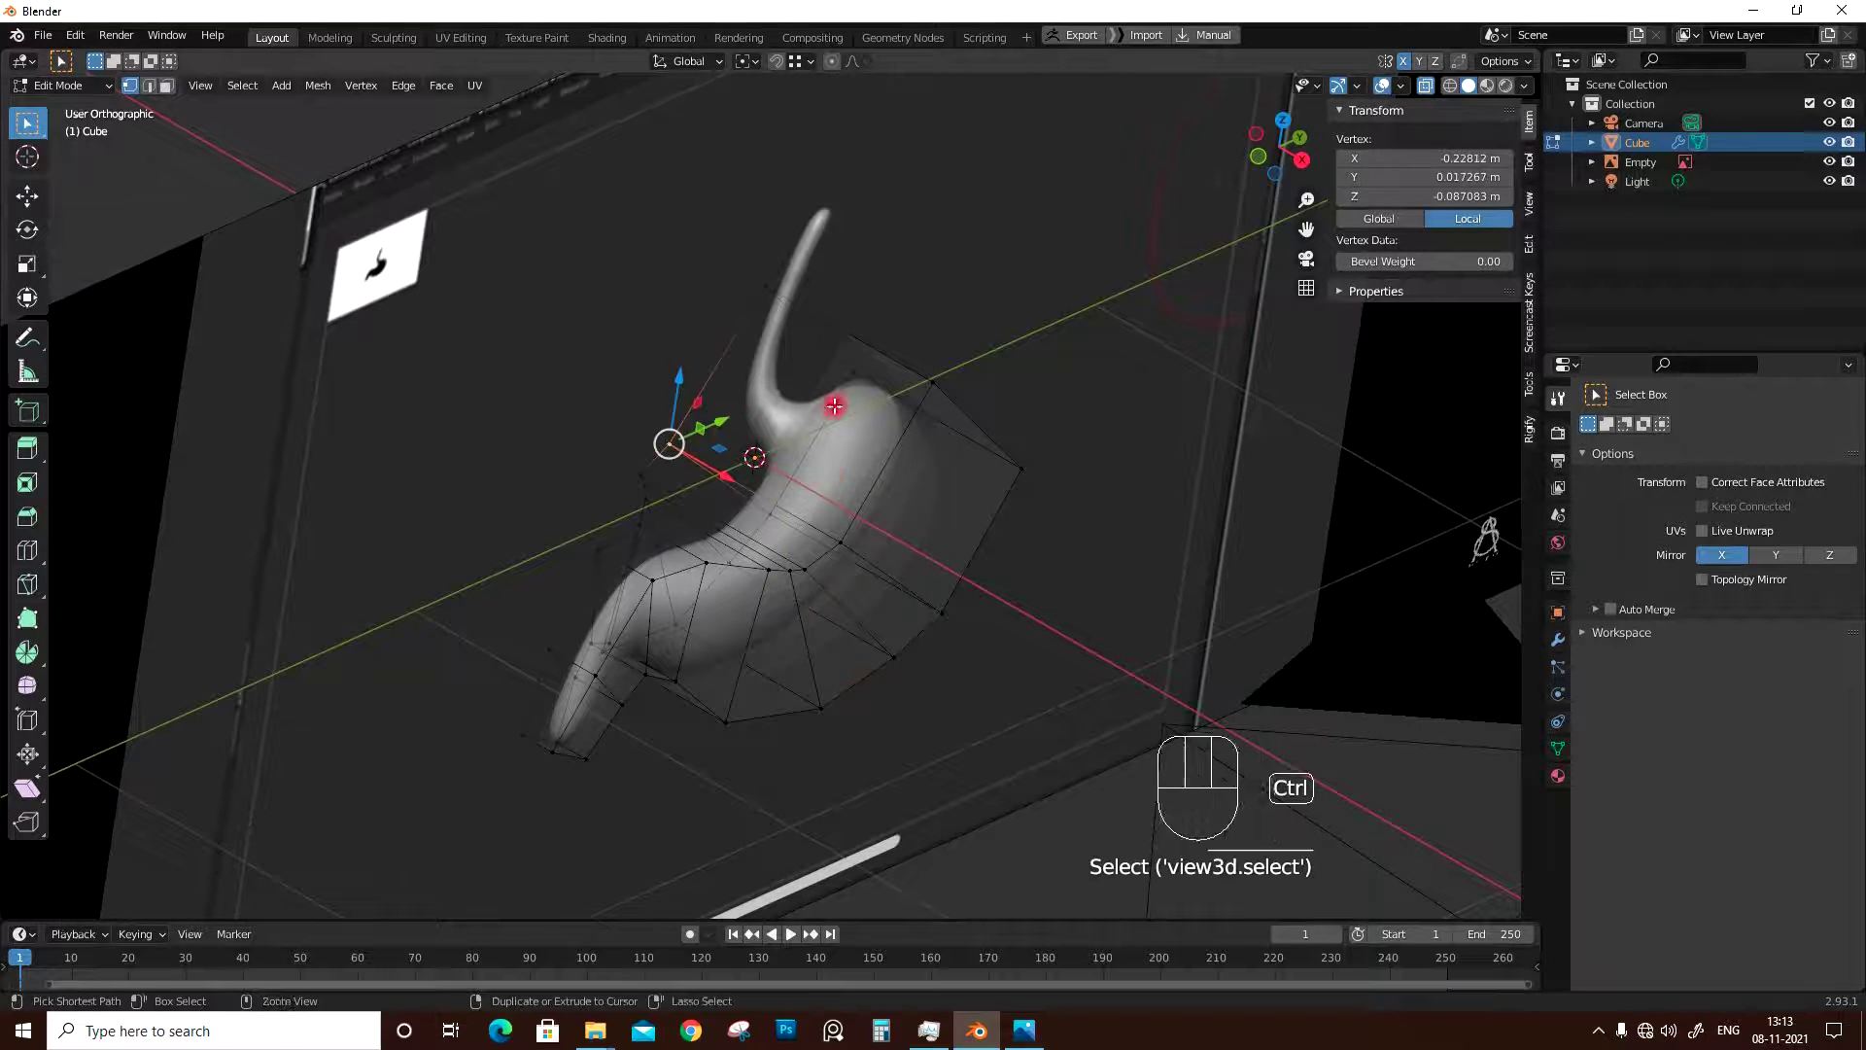
pyautogui.keyDown('ctrl'); pyautogui.keyDown('shift'); pyautogui.click(934, 387); pyautogui.keyUp('shift'); pyautogui.keyUp('ctrl')
pyautogui.moveTo(904, 416); pyautogui.dragTo(827, 423, button='middle')
pyautogui.press('i')
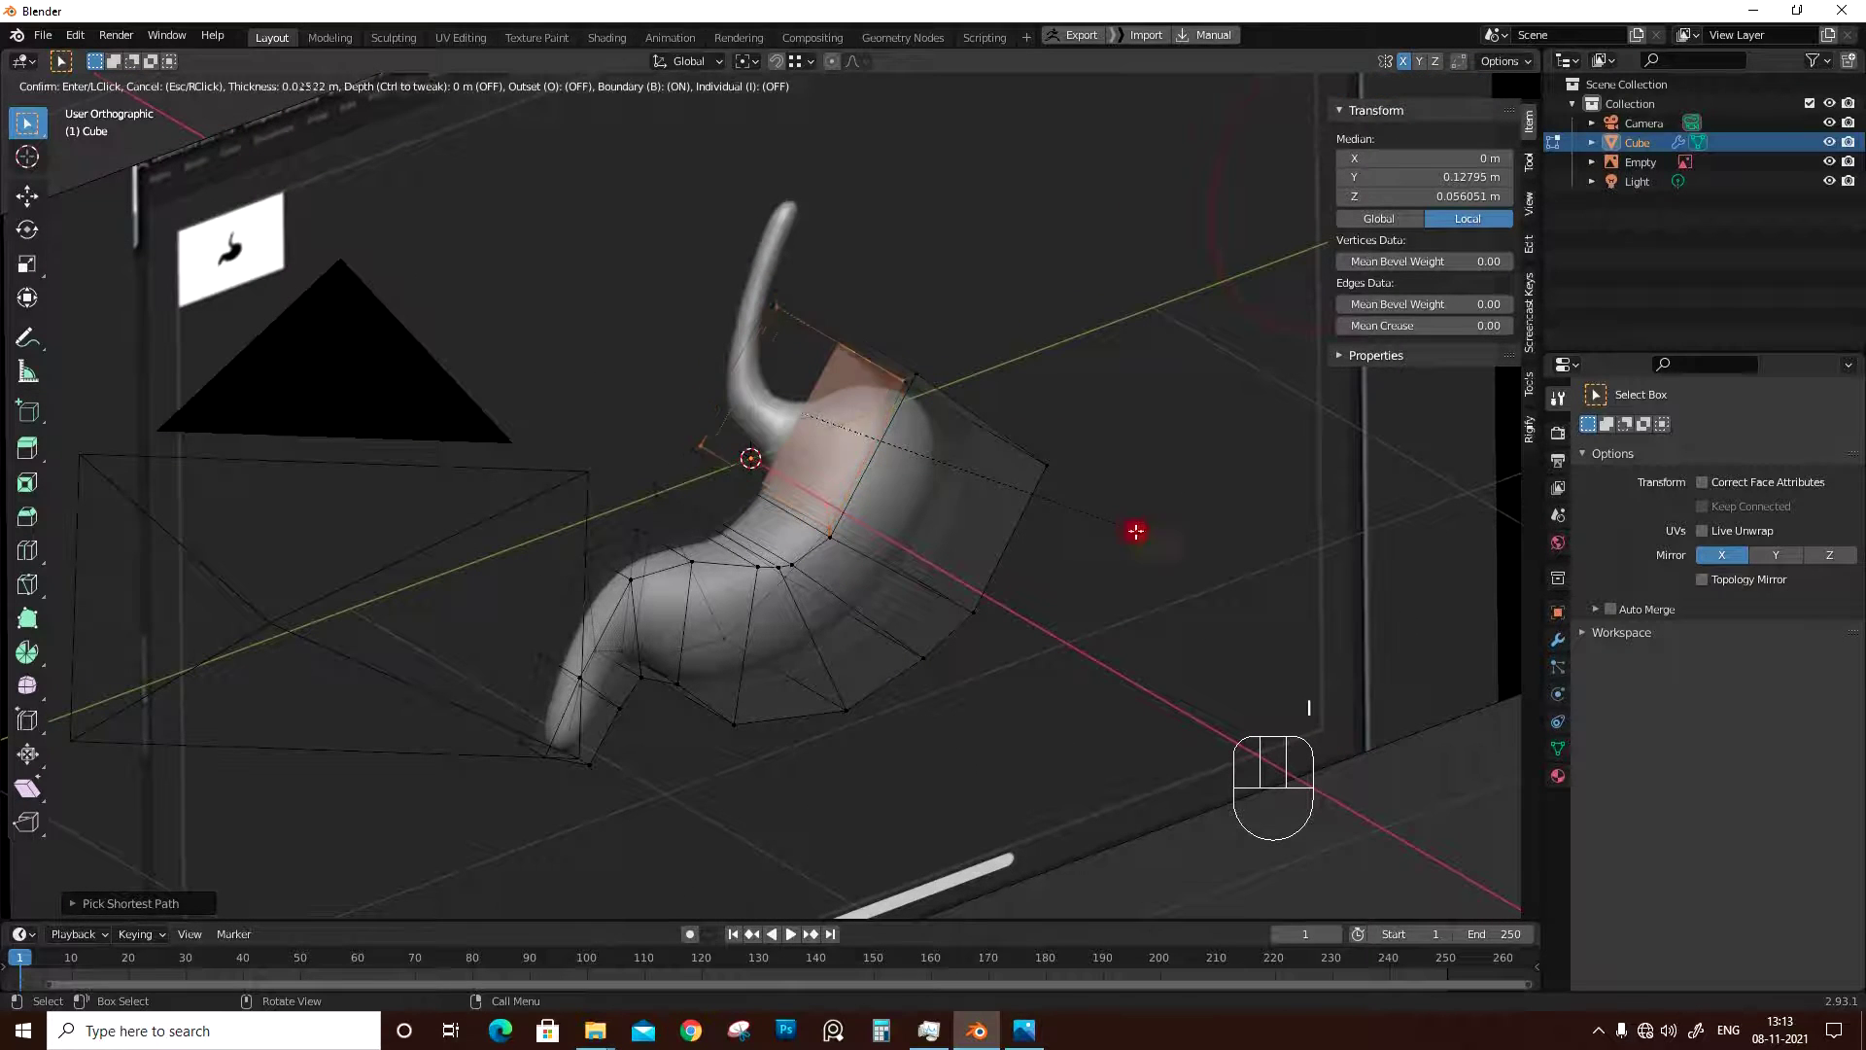
pyautogui.click(1091, 516)
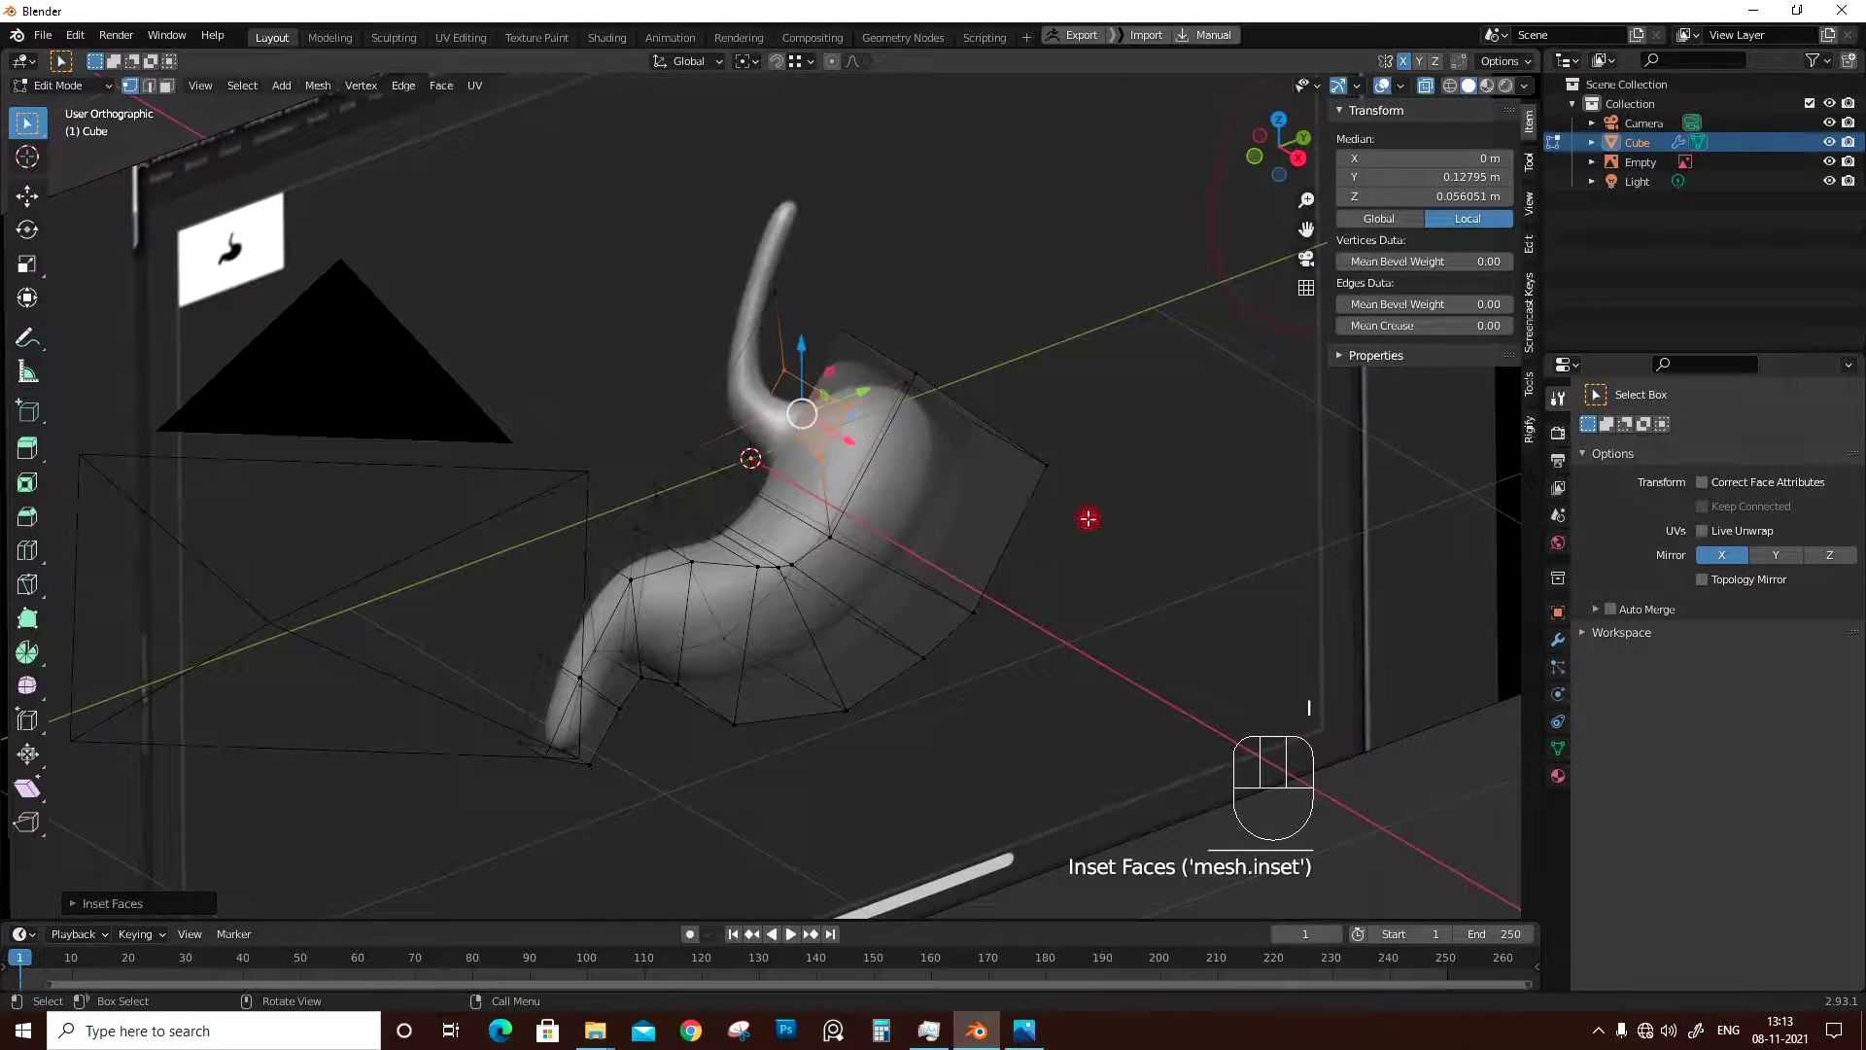
# Move the inset face to the oesophagus base and extrude it up along the tube to about Y -0.036 m, Z 0.12 m
pyautogui.moveTo(1092, 516); pyautogui.dragTo(953, 428, button='middle')
pyautogui.click(1276, 143)
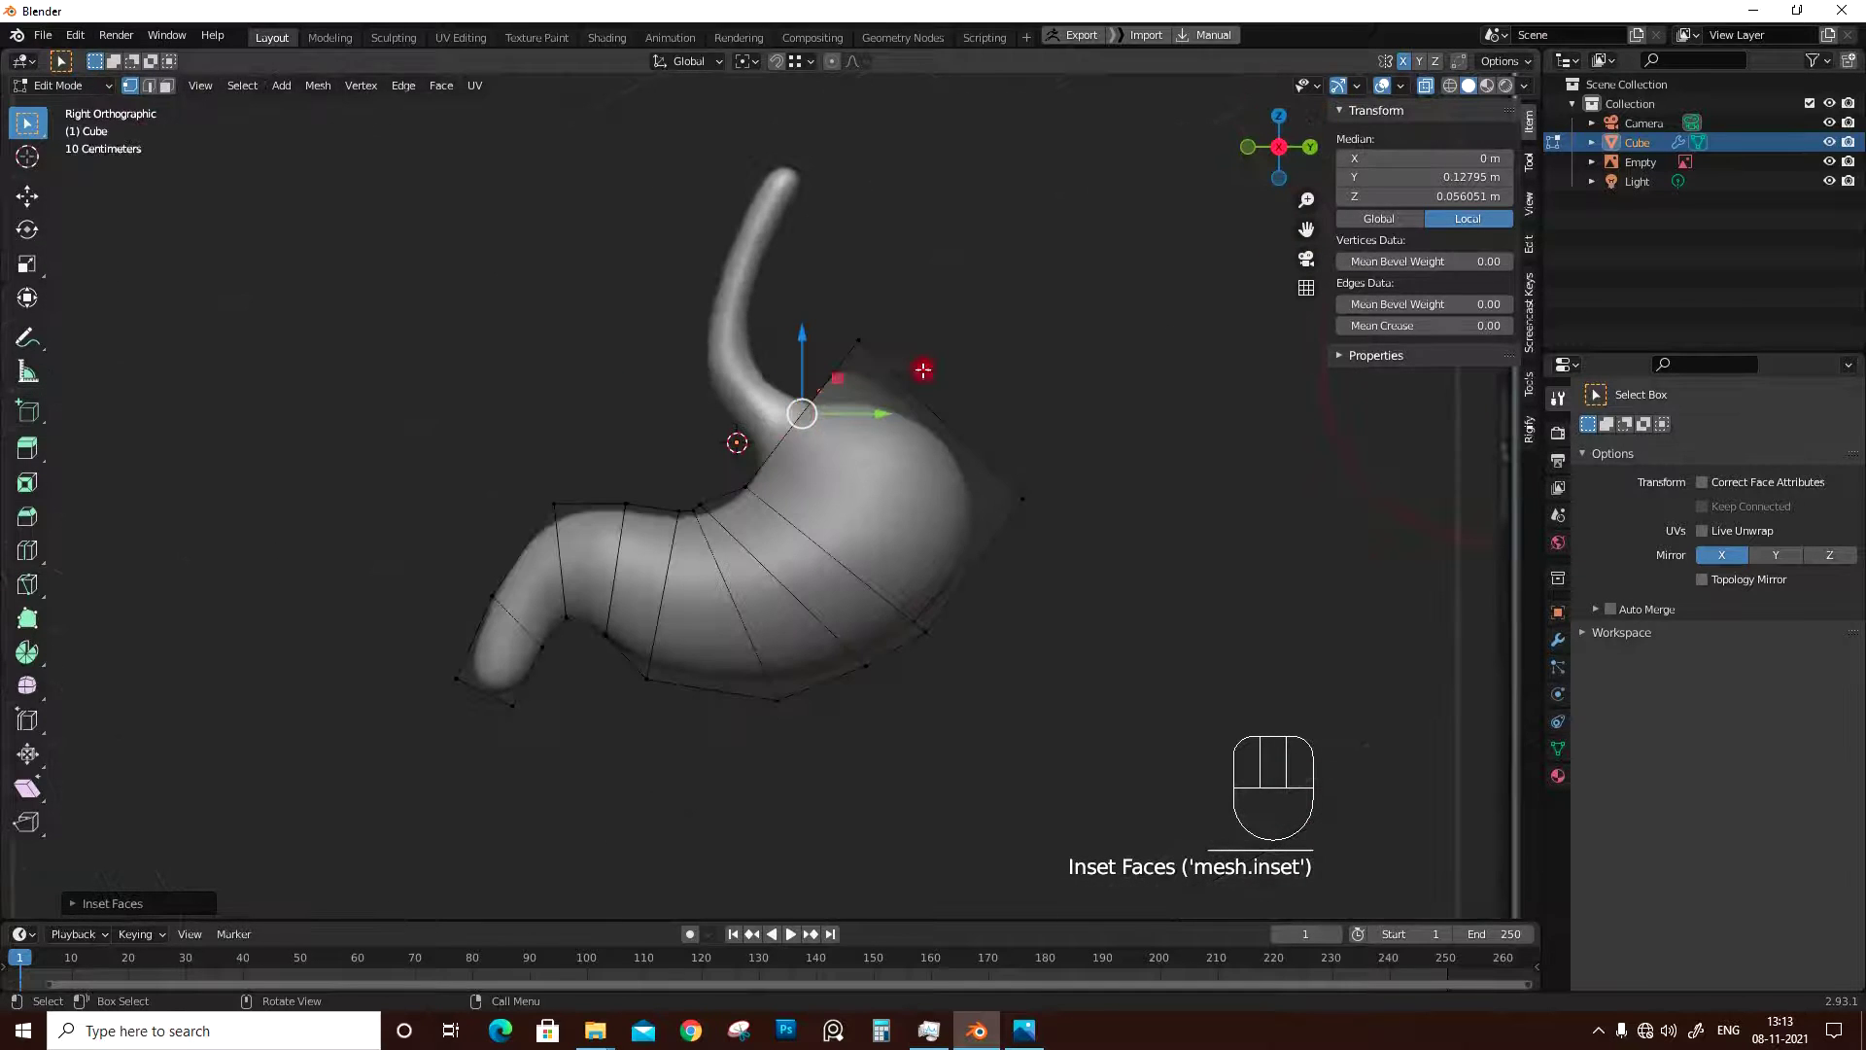
pyautogui.moveTo(833, 375); pyautogui.dragTo(793, 387)
pyautogui.press('e')
pyautogui.click(772, 356)
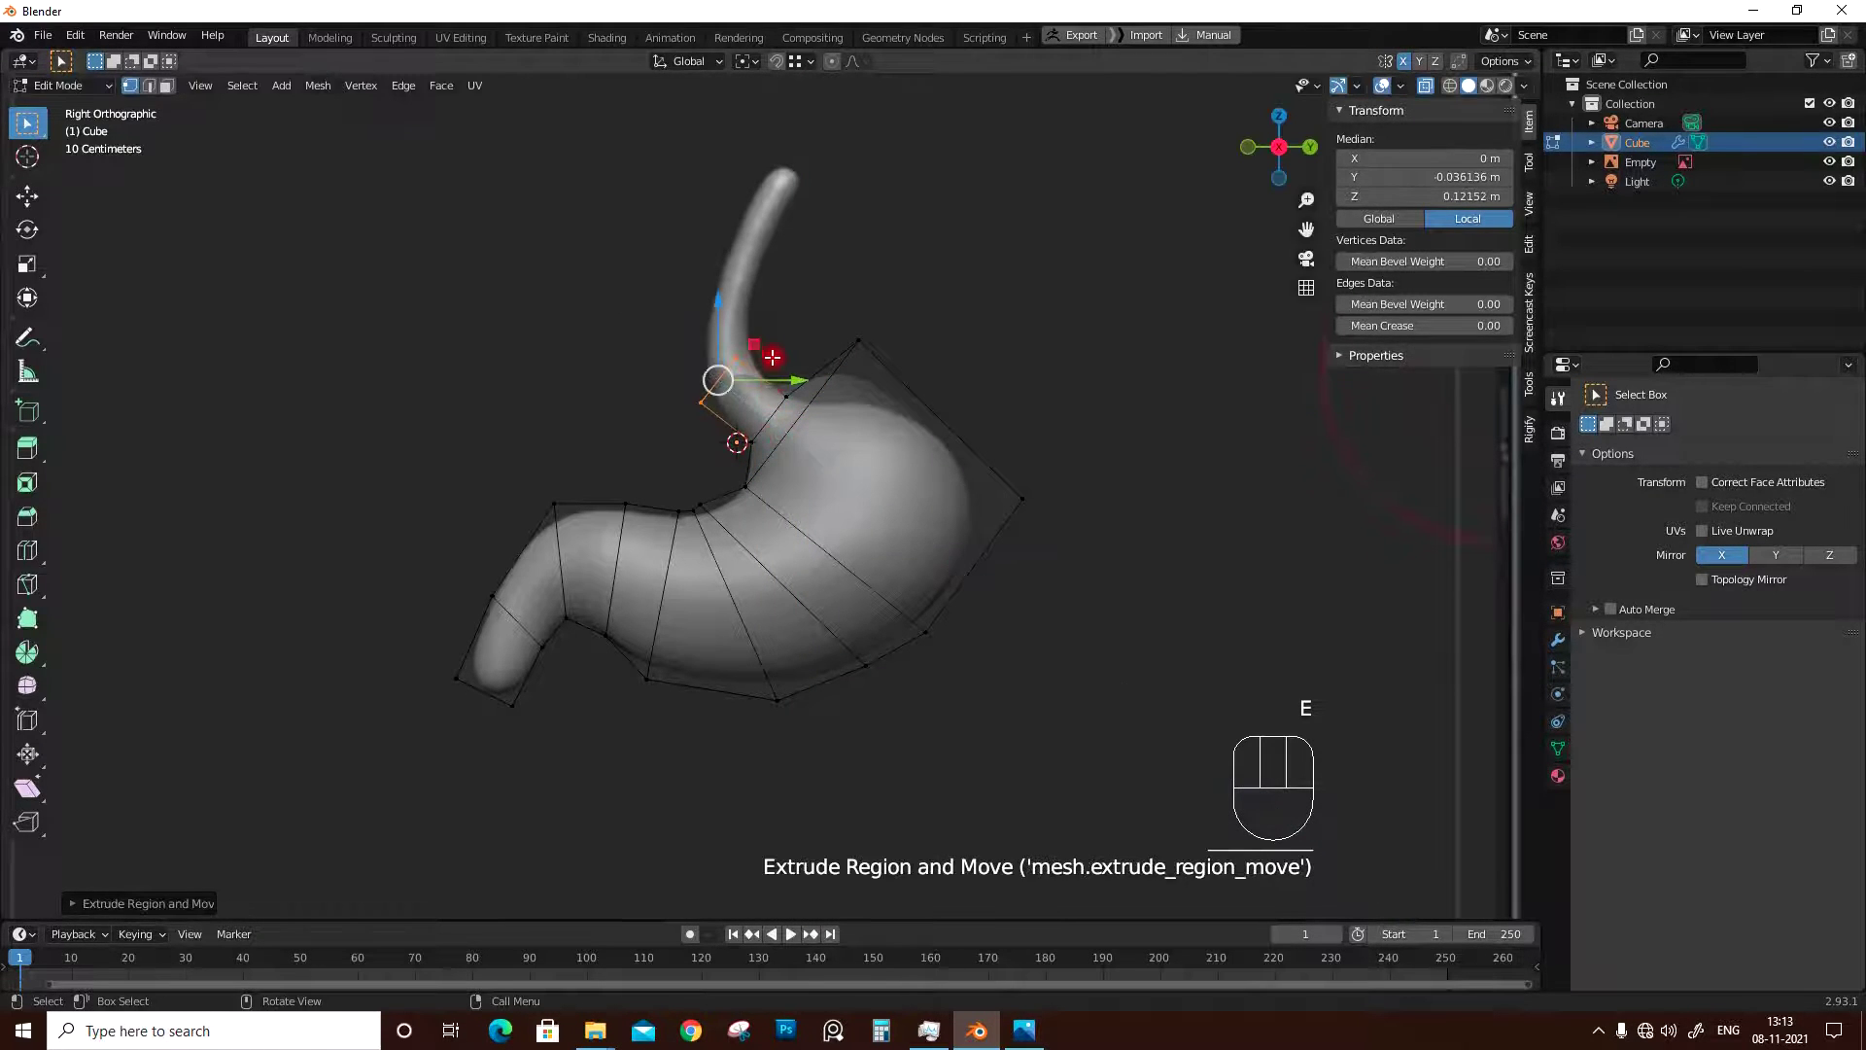
# Move the extruded end face further up the oesophagus and rotate it to square up with the tube's bend
pyautogui.moveTo(754, 339); pyautogui.dragTo(811, 348)
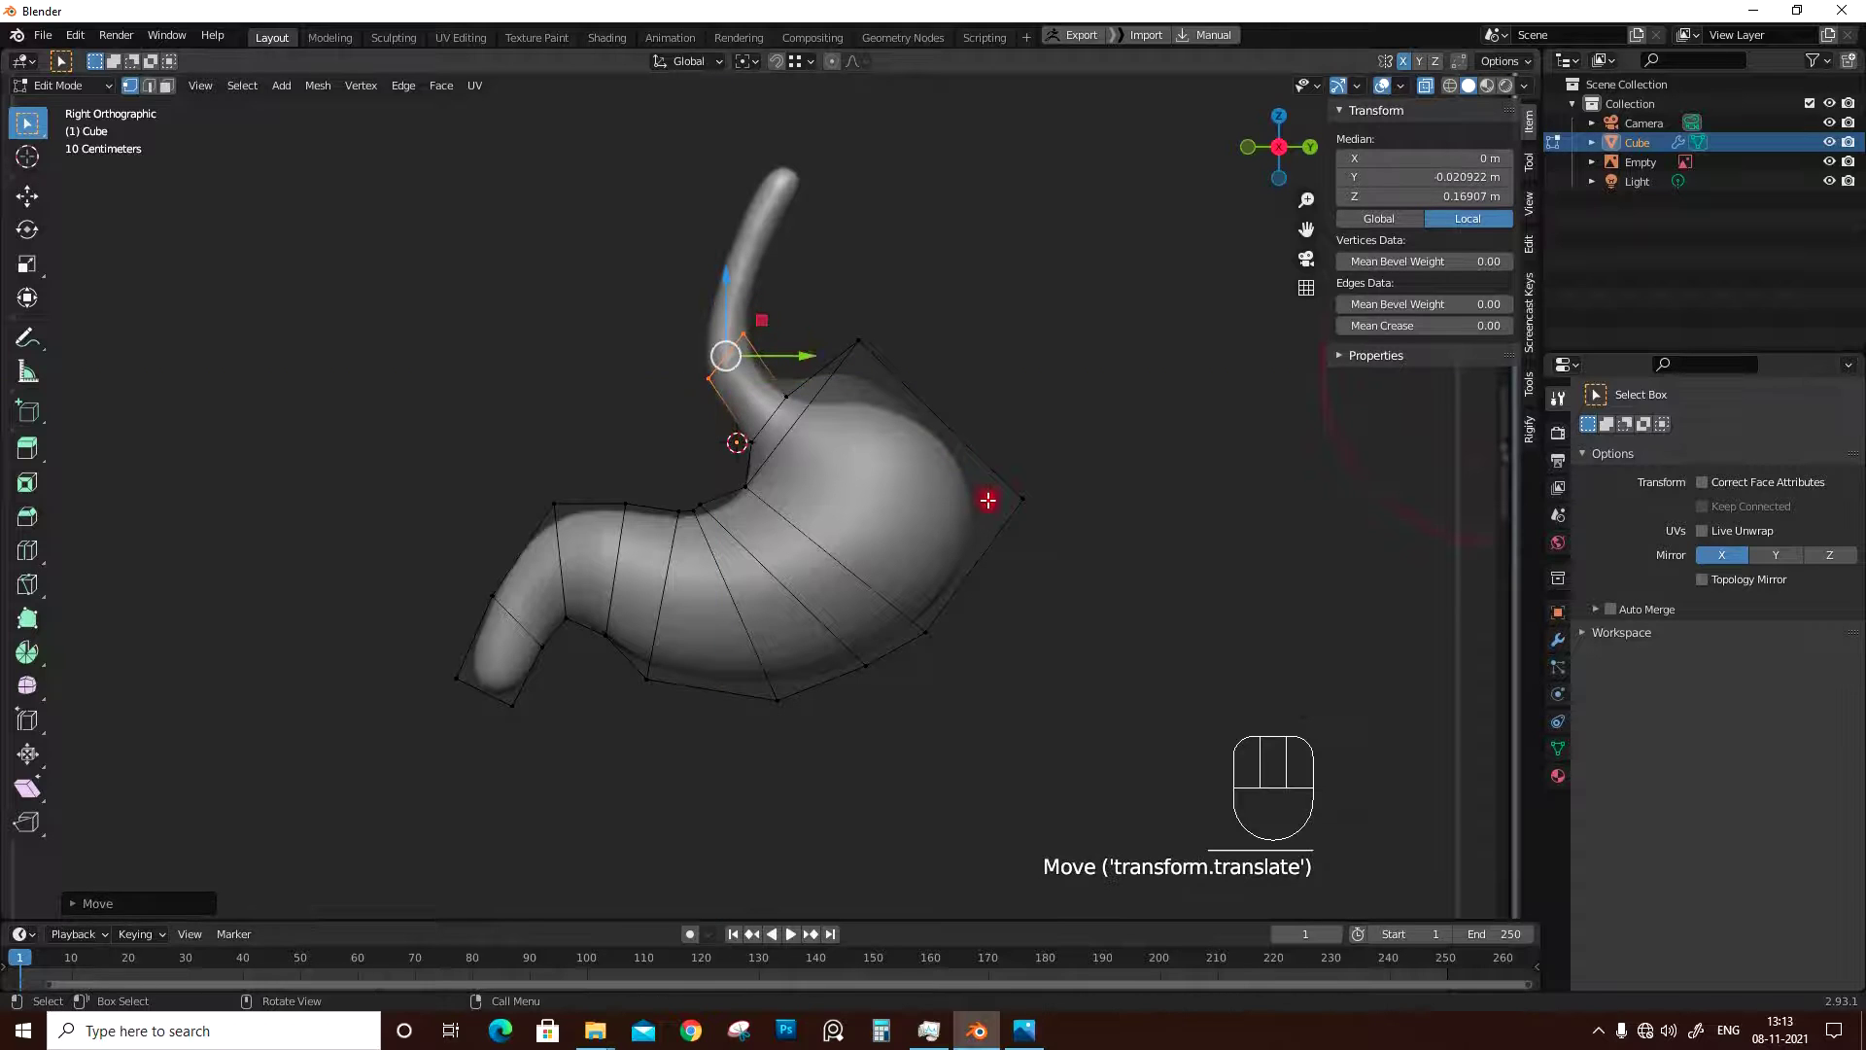
pyautogui.press('r')
pyautogui.click(927, 627)
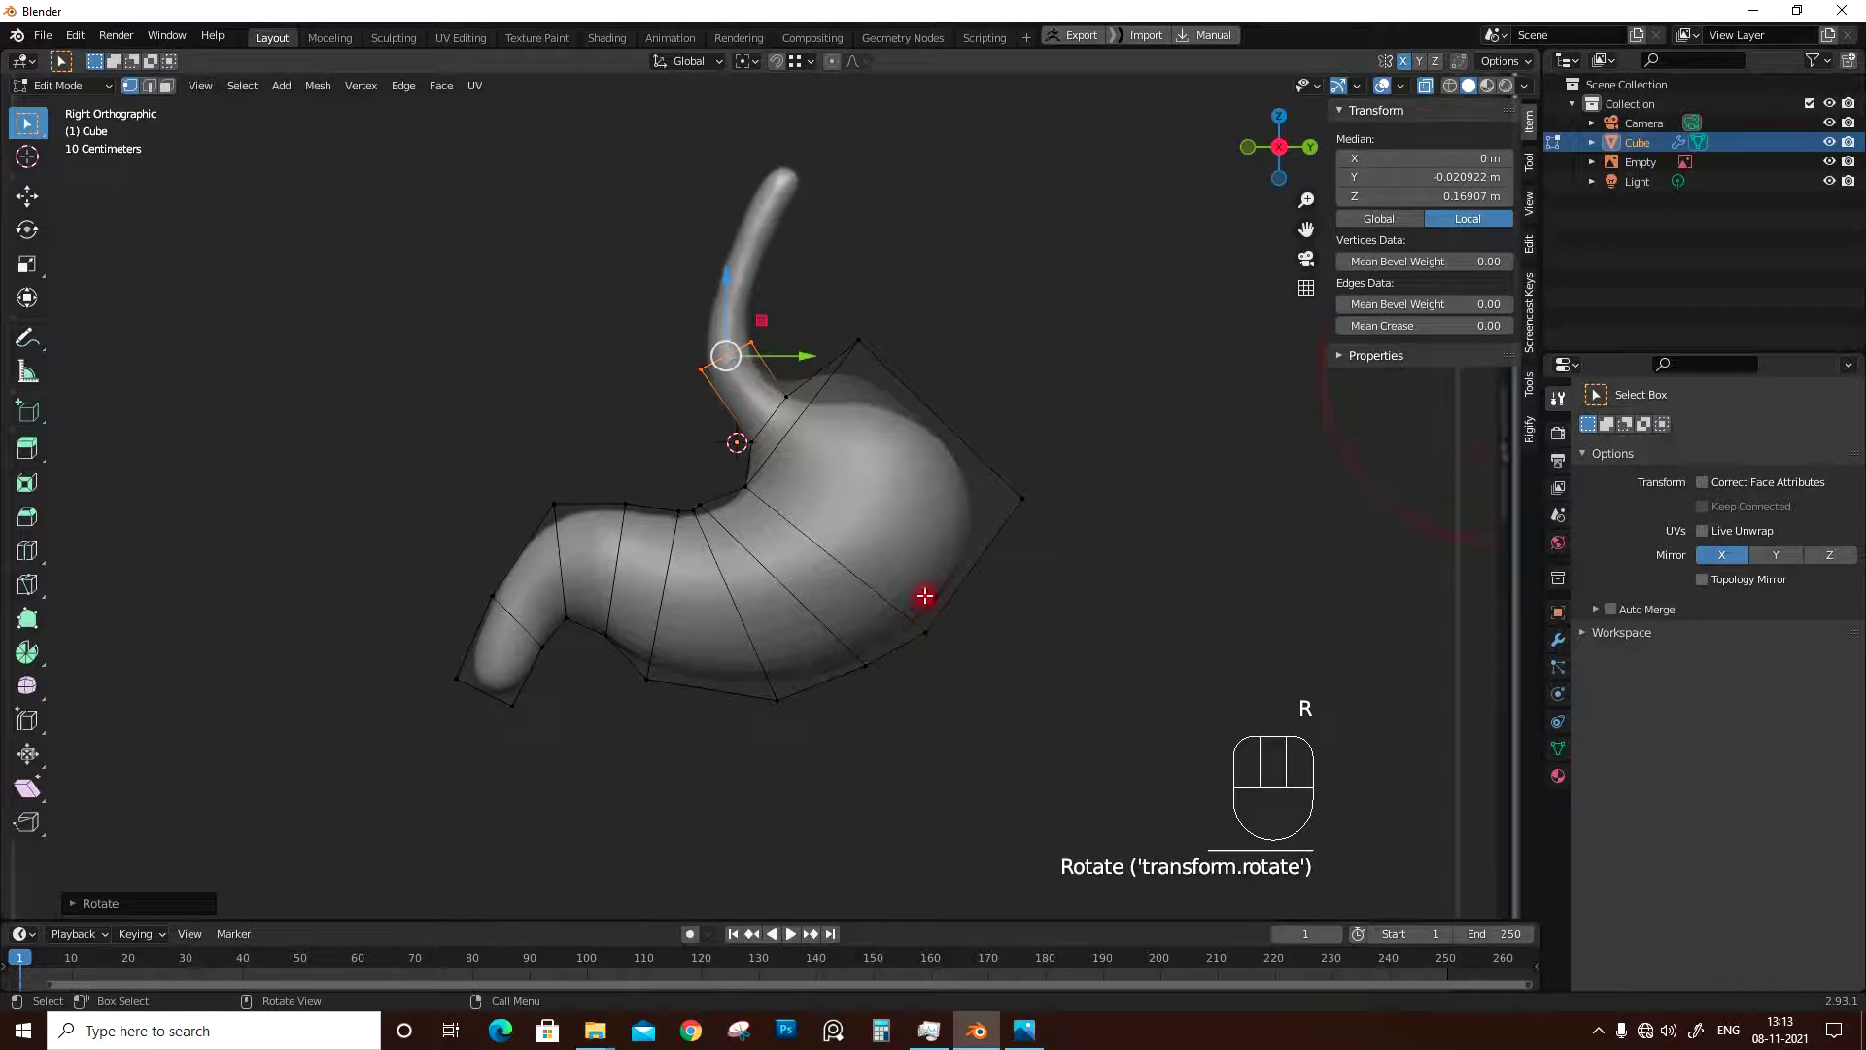
pyautogui.moveTo(774, 327); pyautogui.dragTo(774, 350)
# Extrude another oesophagus section, rotate its end face level and place it at about Y -0.024 m, Z 0.216 m
pyautogui.press('e')
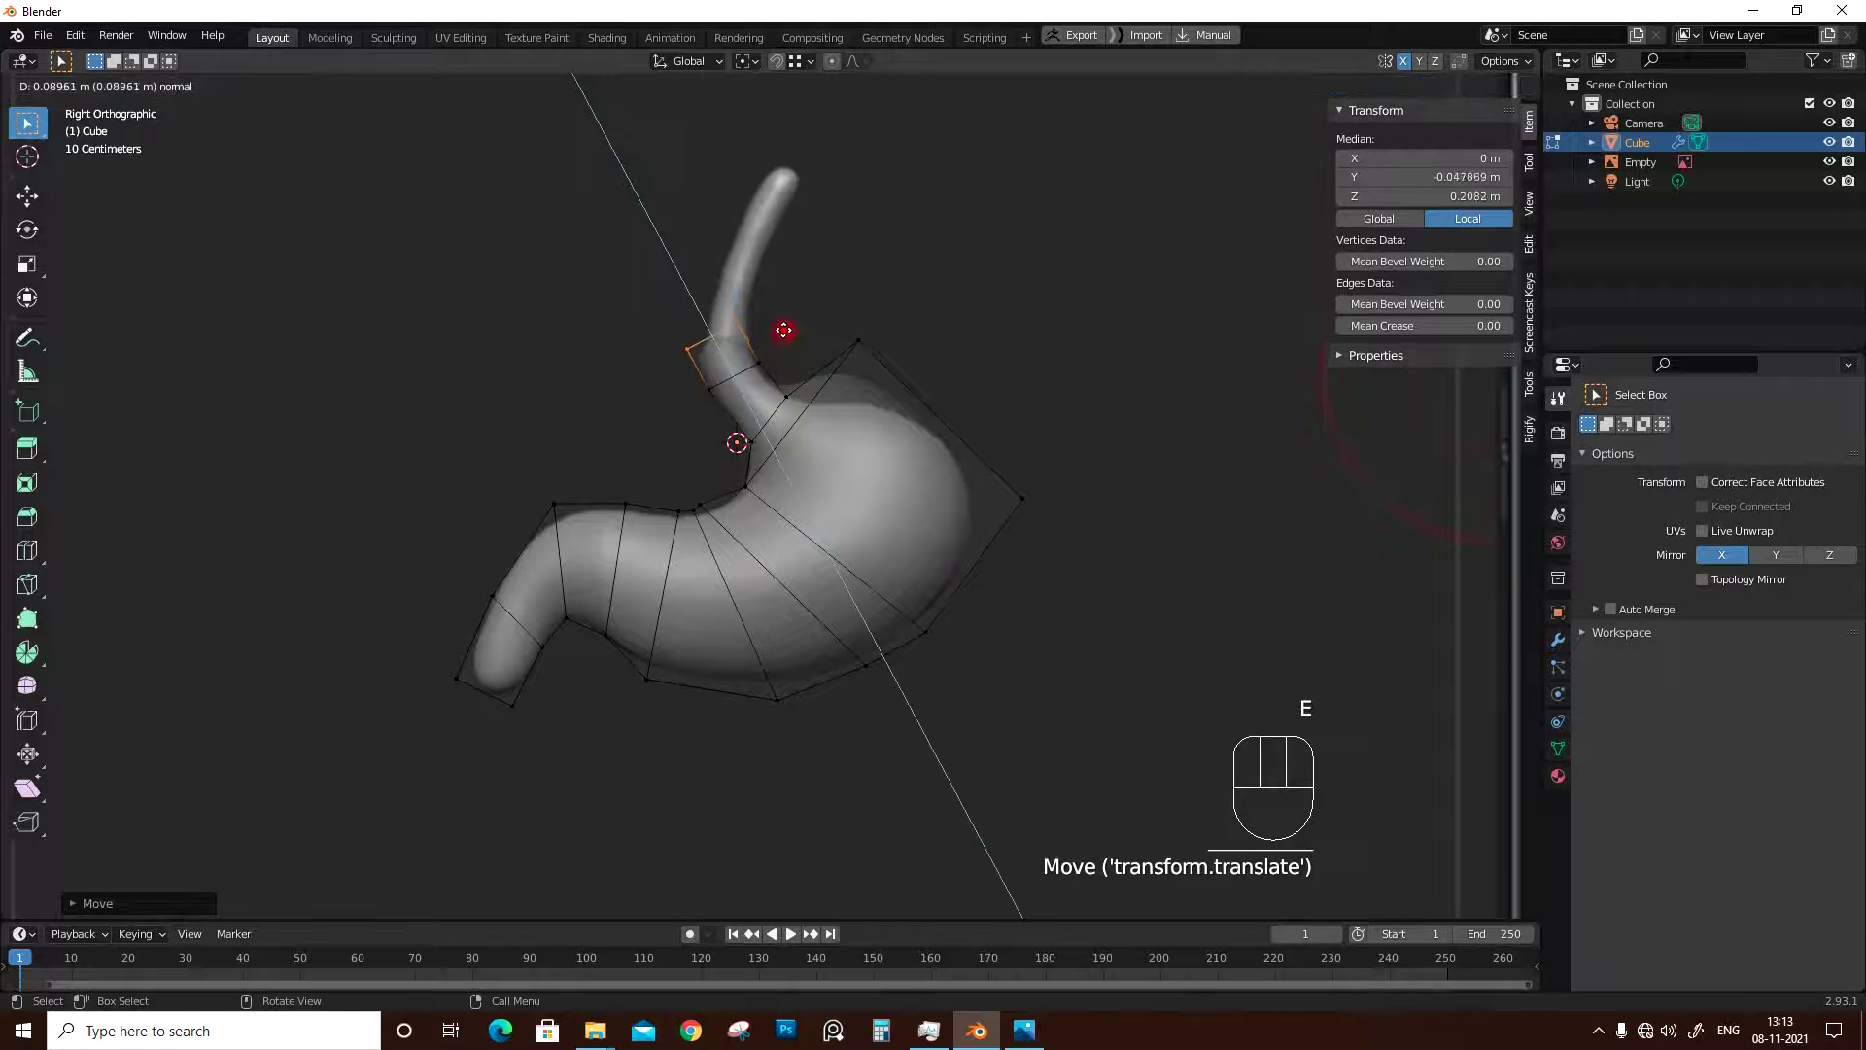
pyautogui.click(801, 343)
pyautogui.press('r')
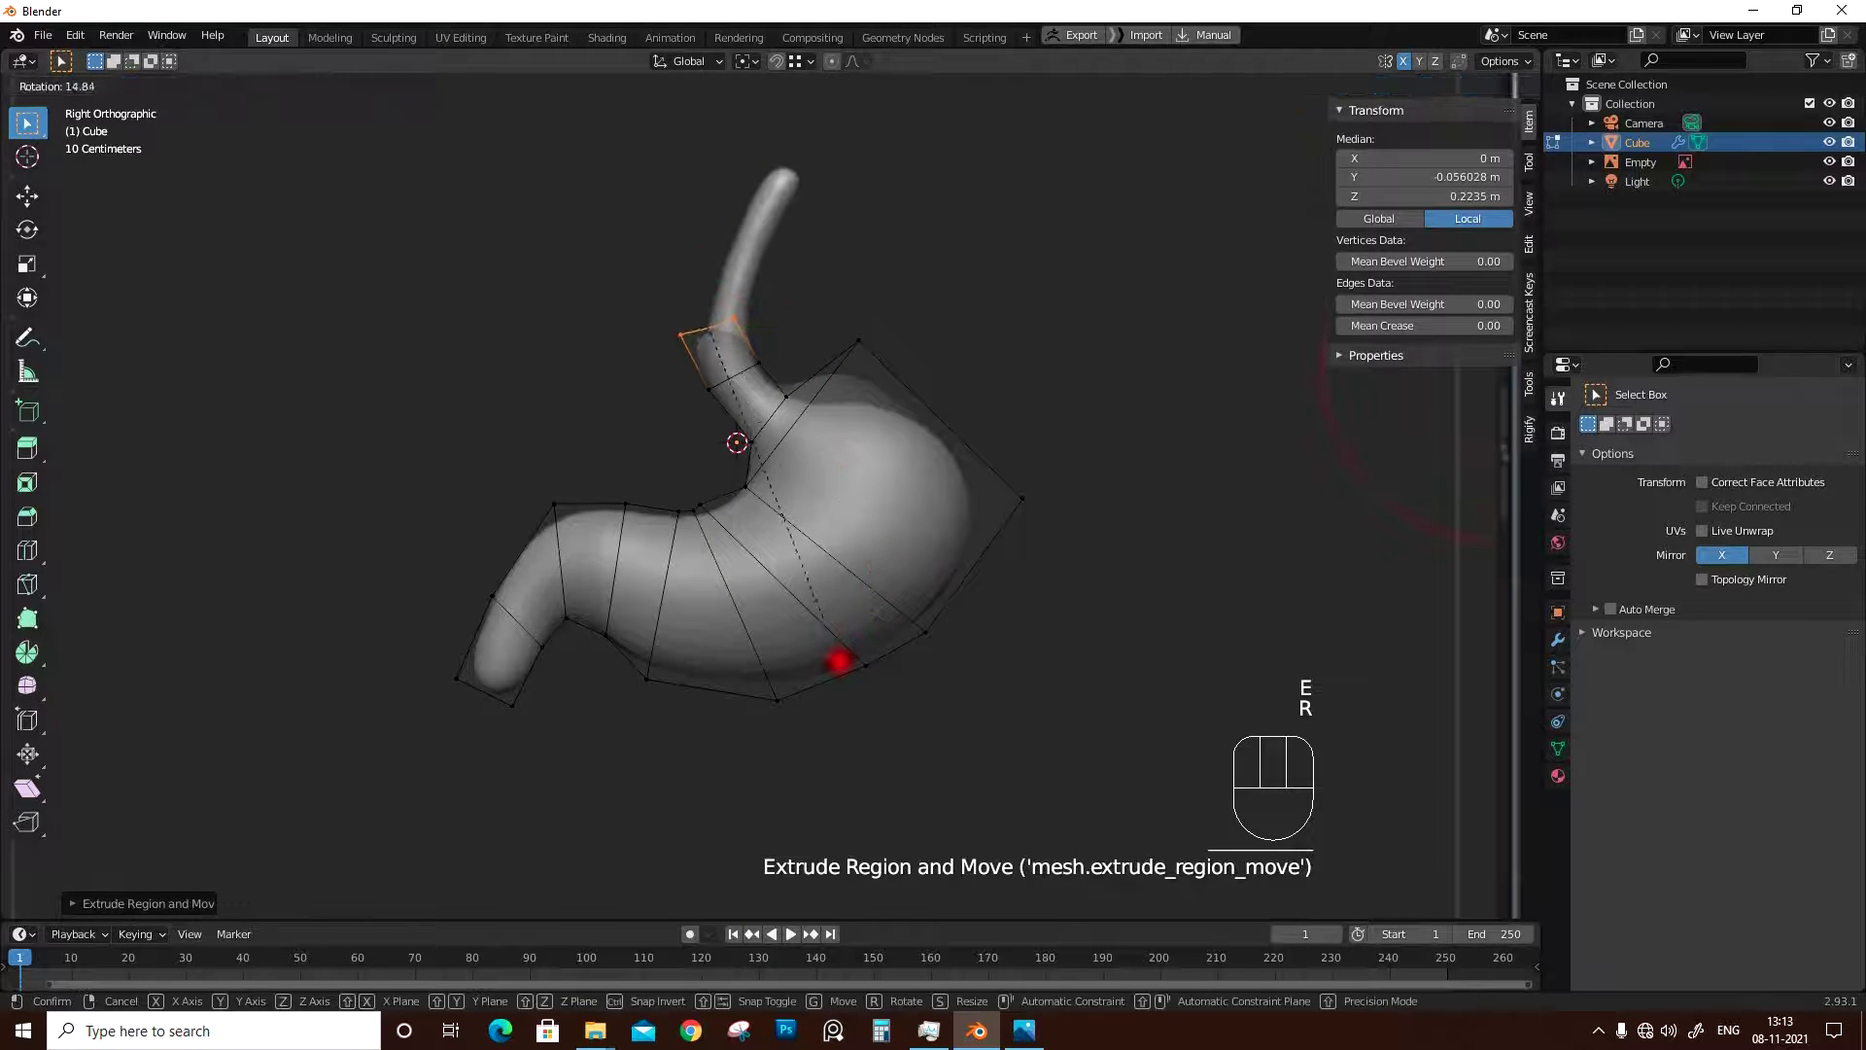
pyautogui.click(763, 692)
pyautogui.moveTo(708, 328); pyautogui.dragTo(765, 295)
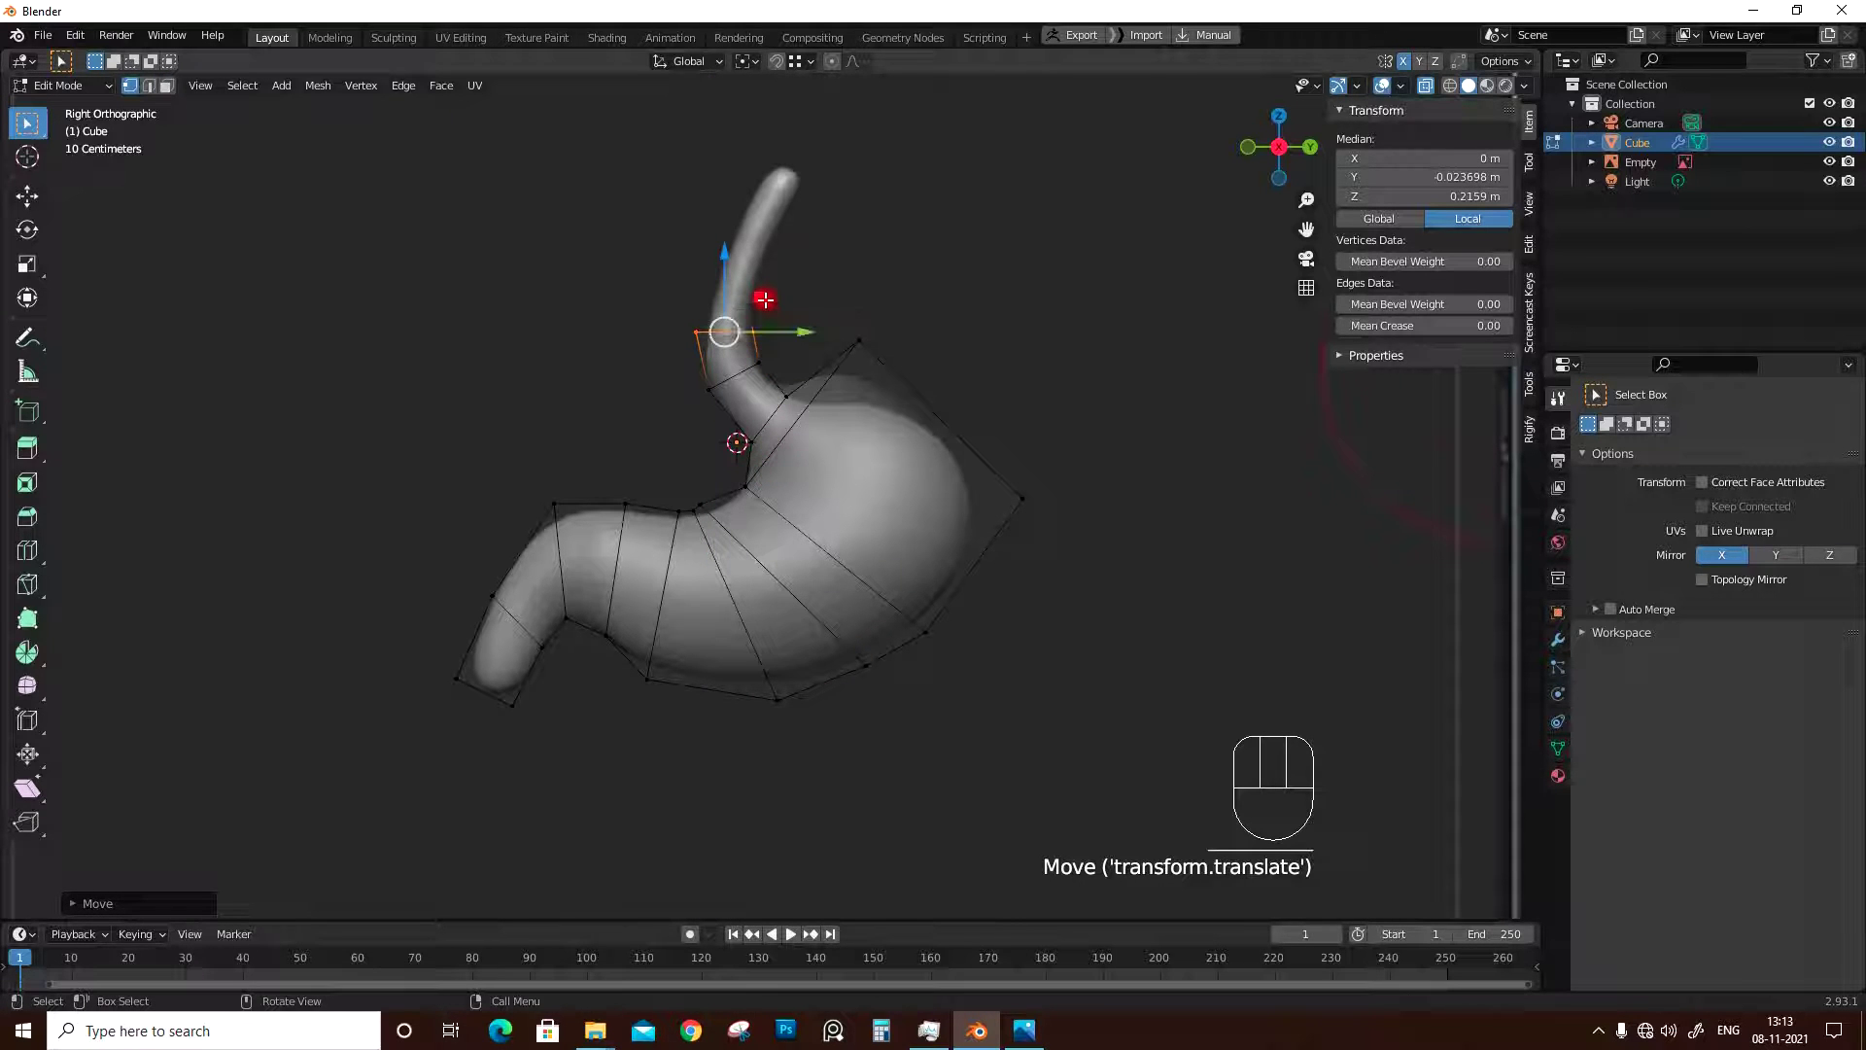
# Extrude the next oesophagus section to about Y 0.008 m, Z 0.337 m, tilting its end face and shrinking it to the tube's width
pyautogui.press('e')
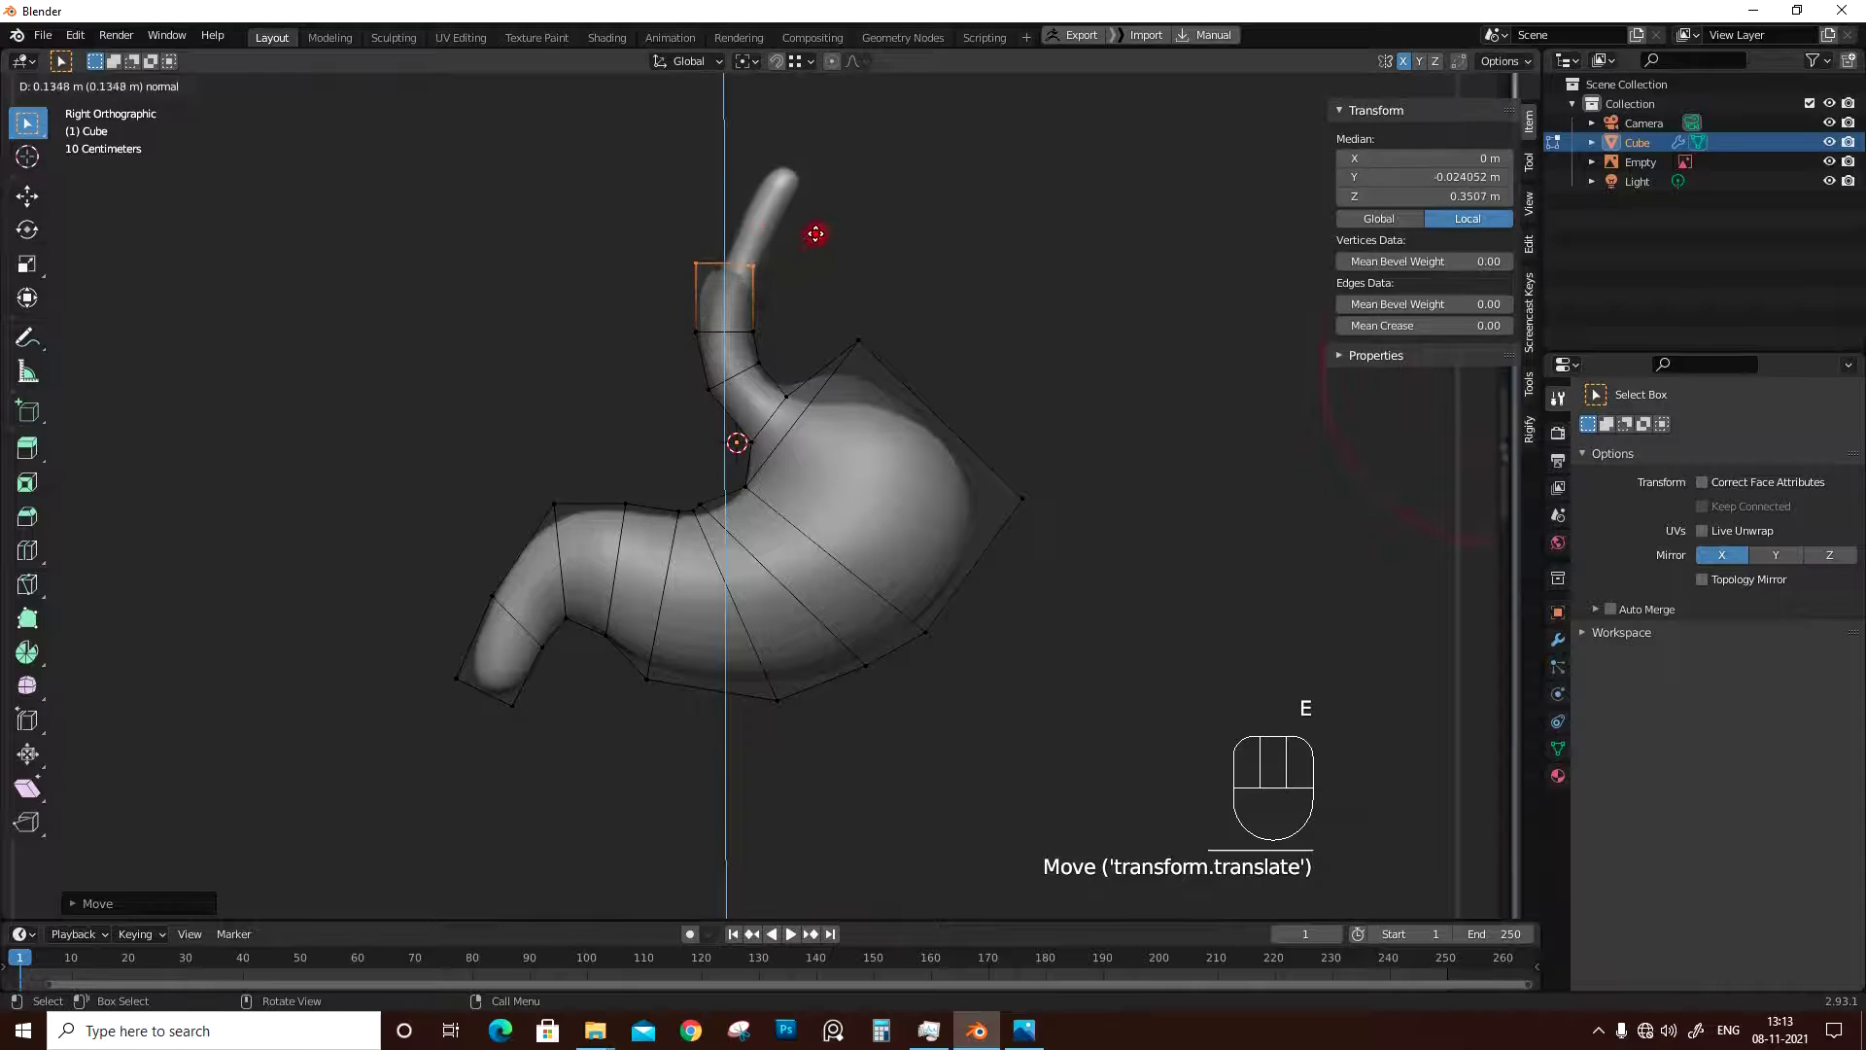
pyautogui.click(824, 243)
pyautogui.press('r')
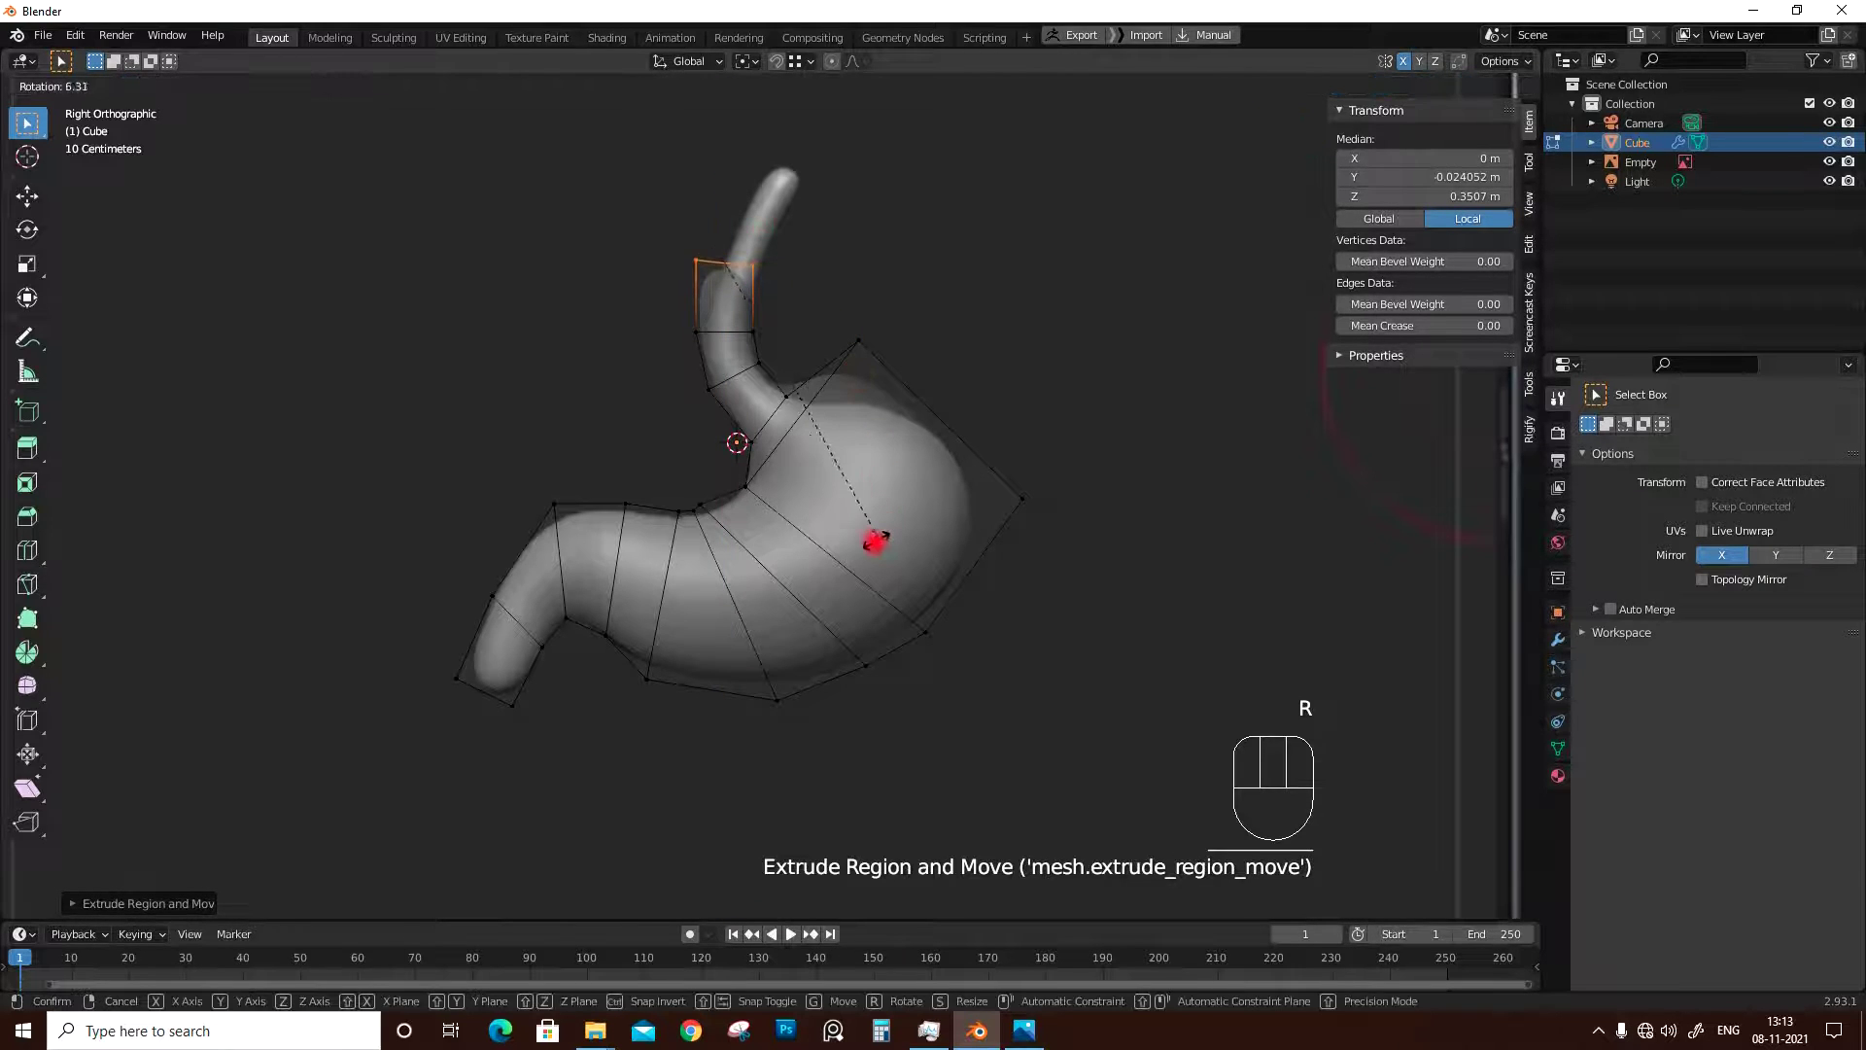
pyautogui.click(804, 591)
pyautogui.moveTo(764, 221); pyautogui.dragTo(780, 228)
pyautogui.press('s')
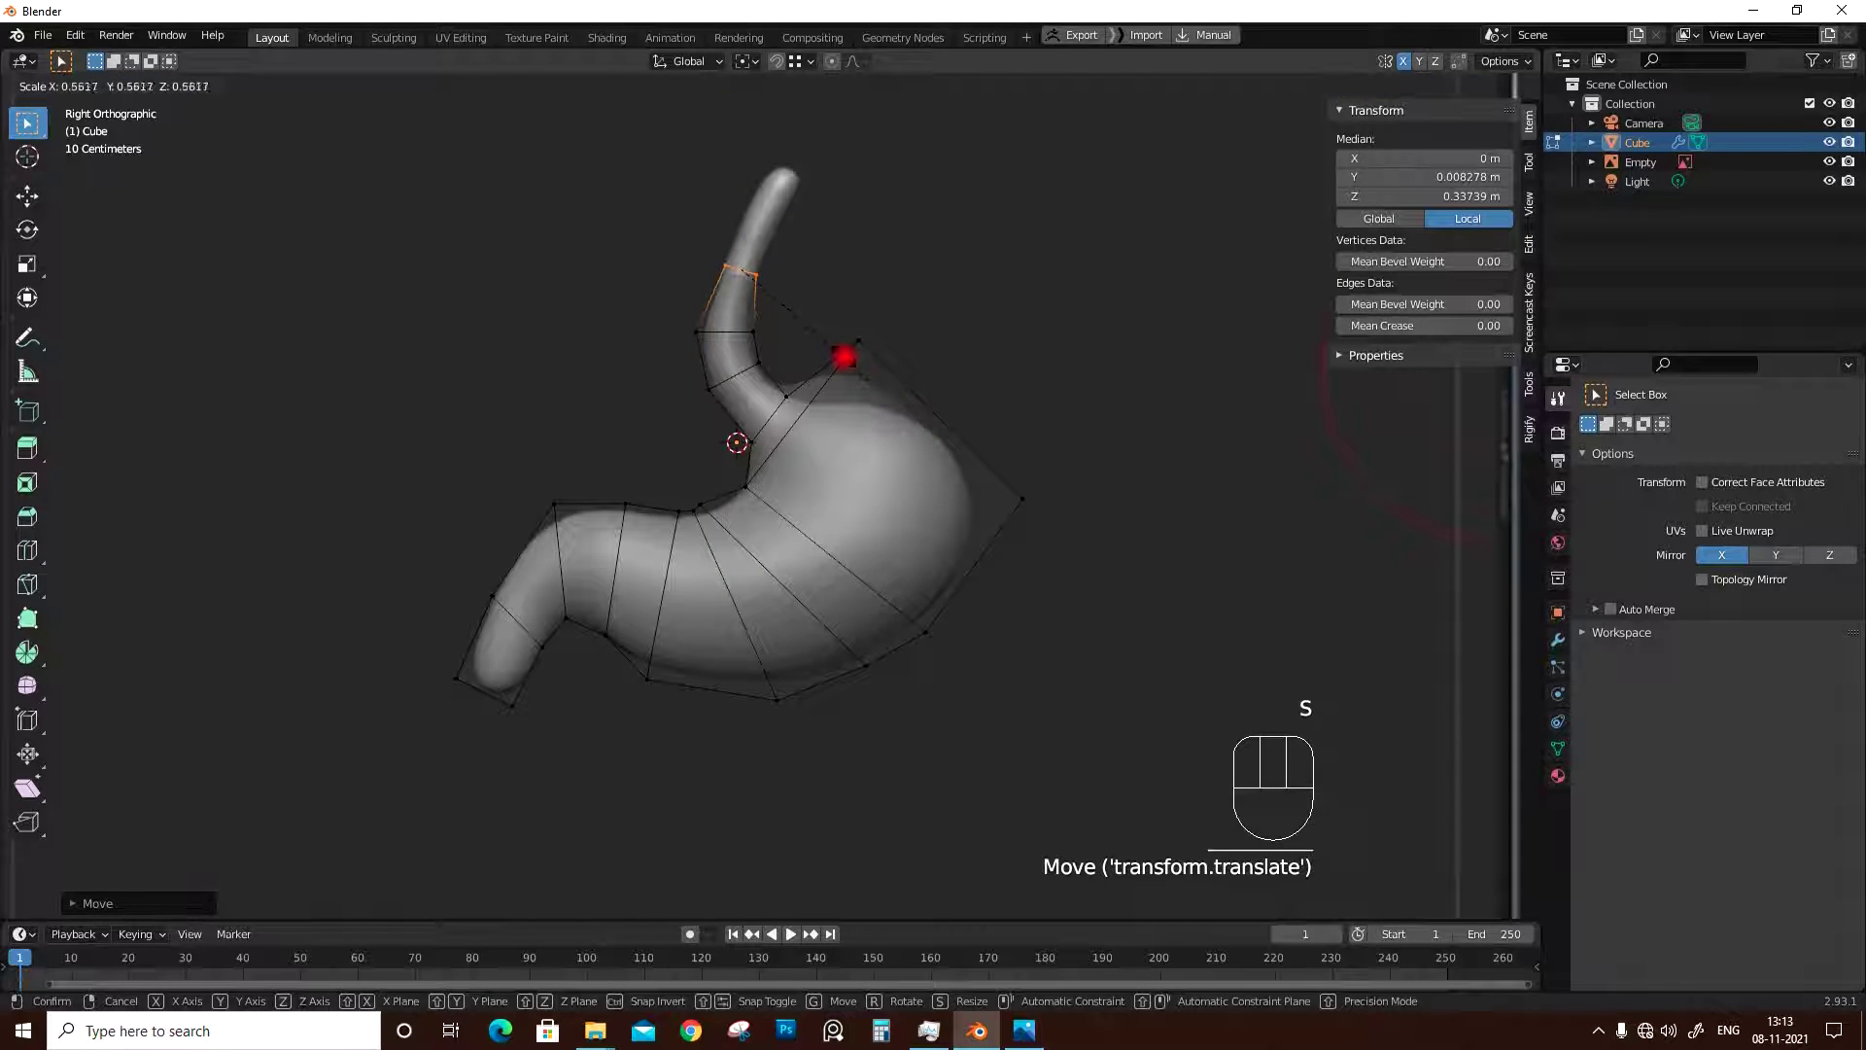
pyautogui.click(845, 359)
# Extrude the last section to the oesophagus tip at about Y 0.105 m, Z 0.542 m and rotate its end face square to the tube
pyautogui.press('e')
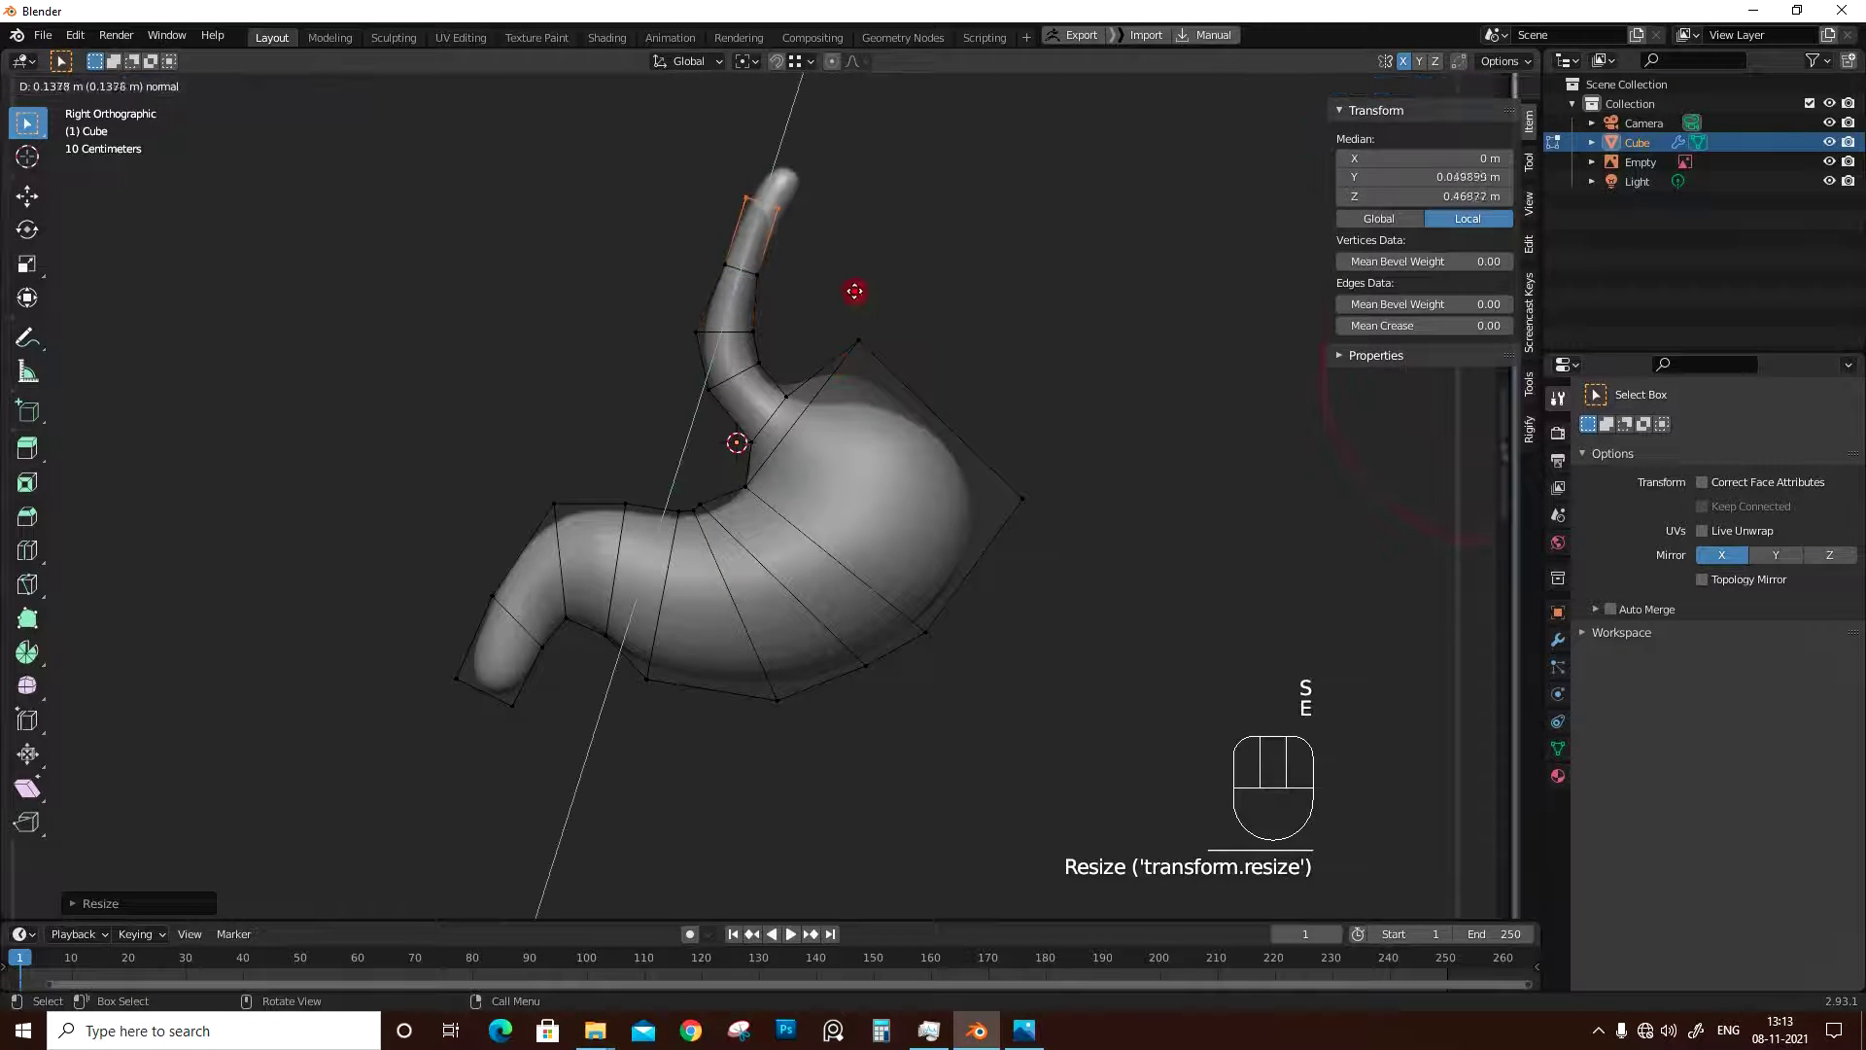
pyautogui.click(860, 292)
pyautogui.moveTo(803, 151); pyautogui.dragTo(833, 120)
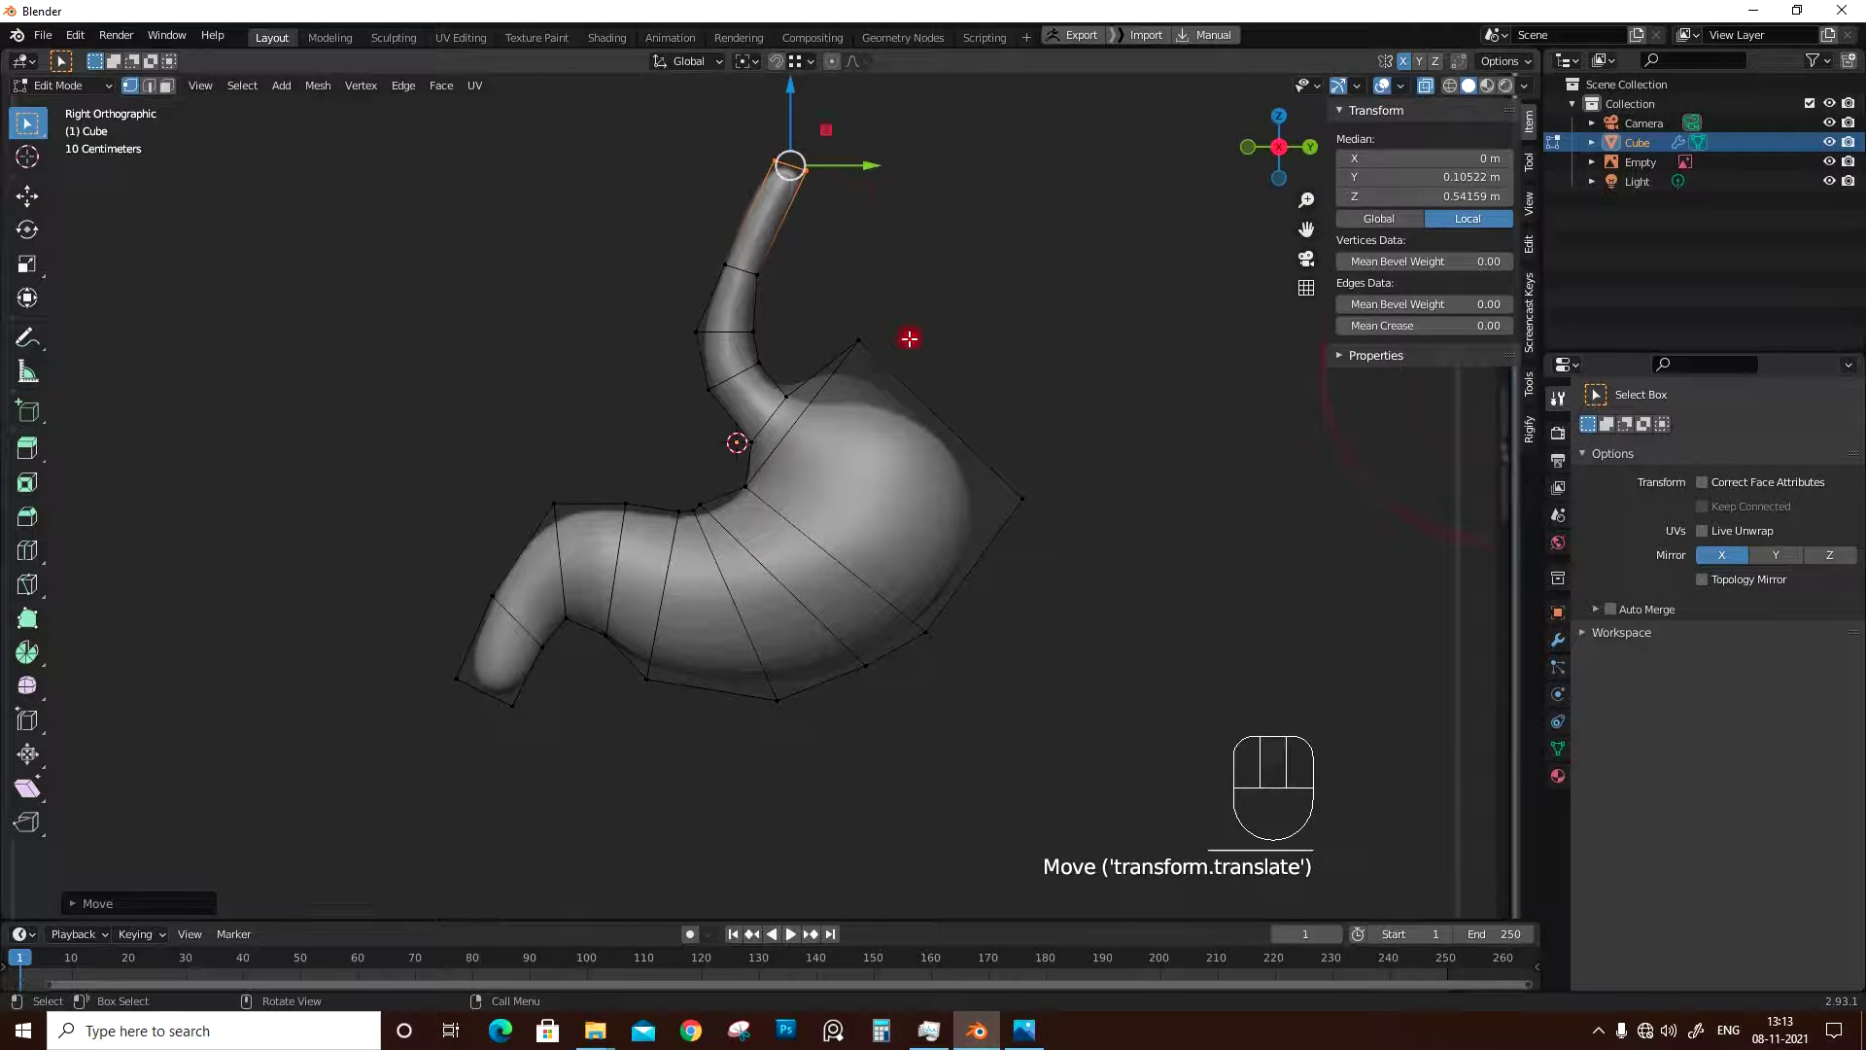
pyautogui.press('r')
pyautogui.click(892, 476)
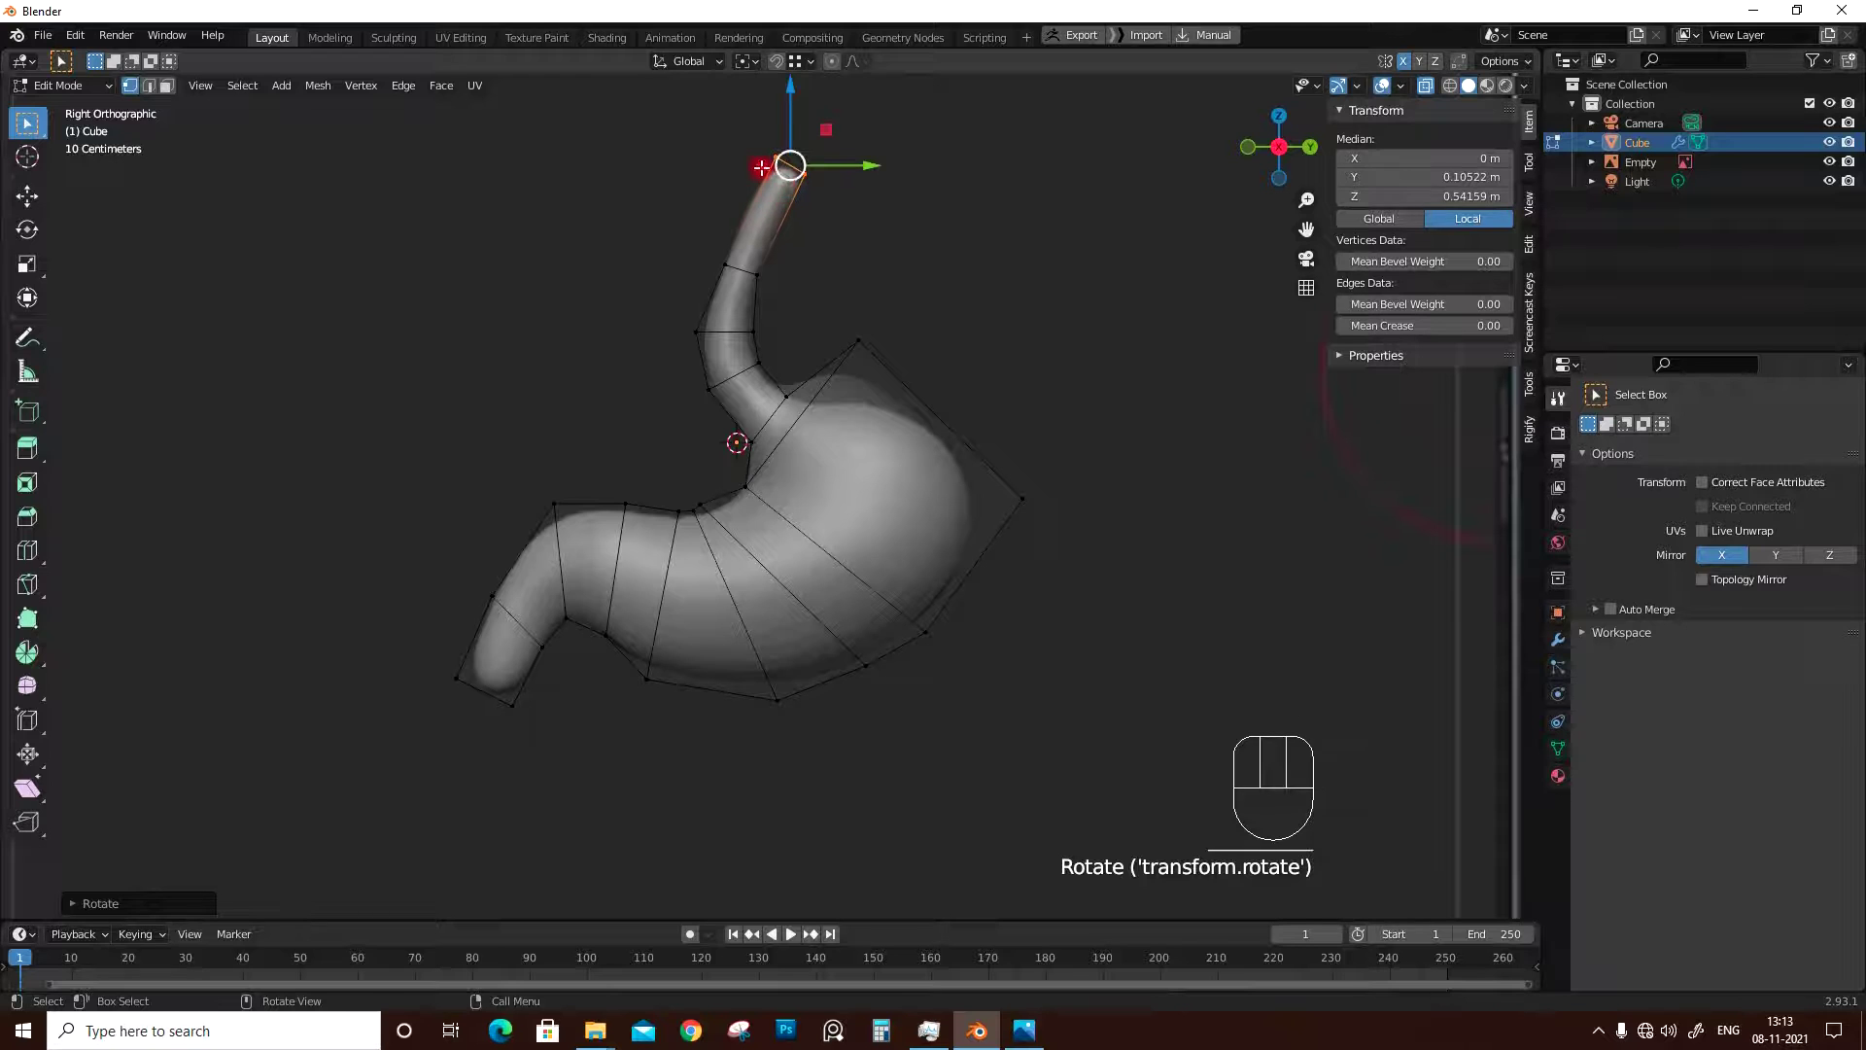
# Add a loop cut across the tip section, slide it up to about Y 0.074 m, Z 0.476 m and scale it up slightly
pyautogui.keyDown('shift'); pyautogui.moveTo(857, 314); pyautogui.dragTo(877, 440, button='middle'); pyautogui.keyUp('shift')
pyautogui.scroll(5, 789, 292)
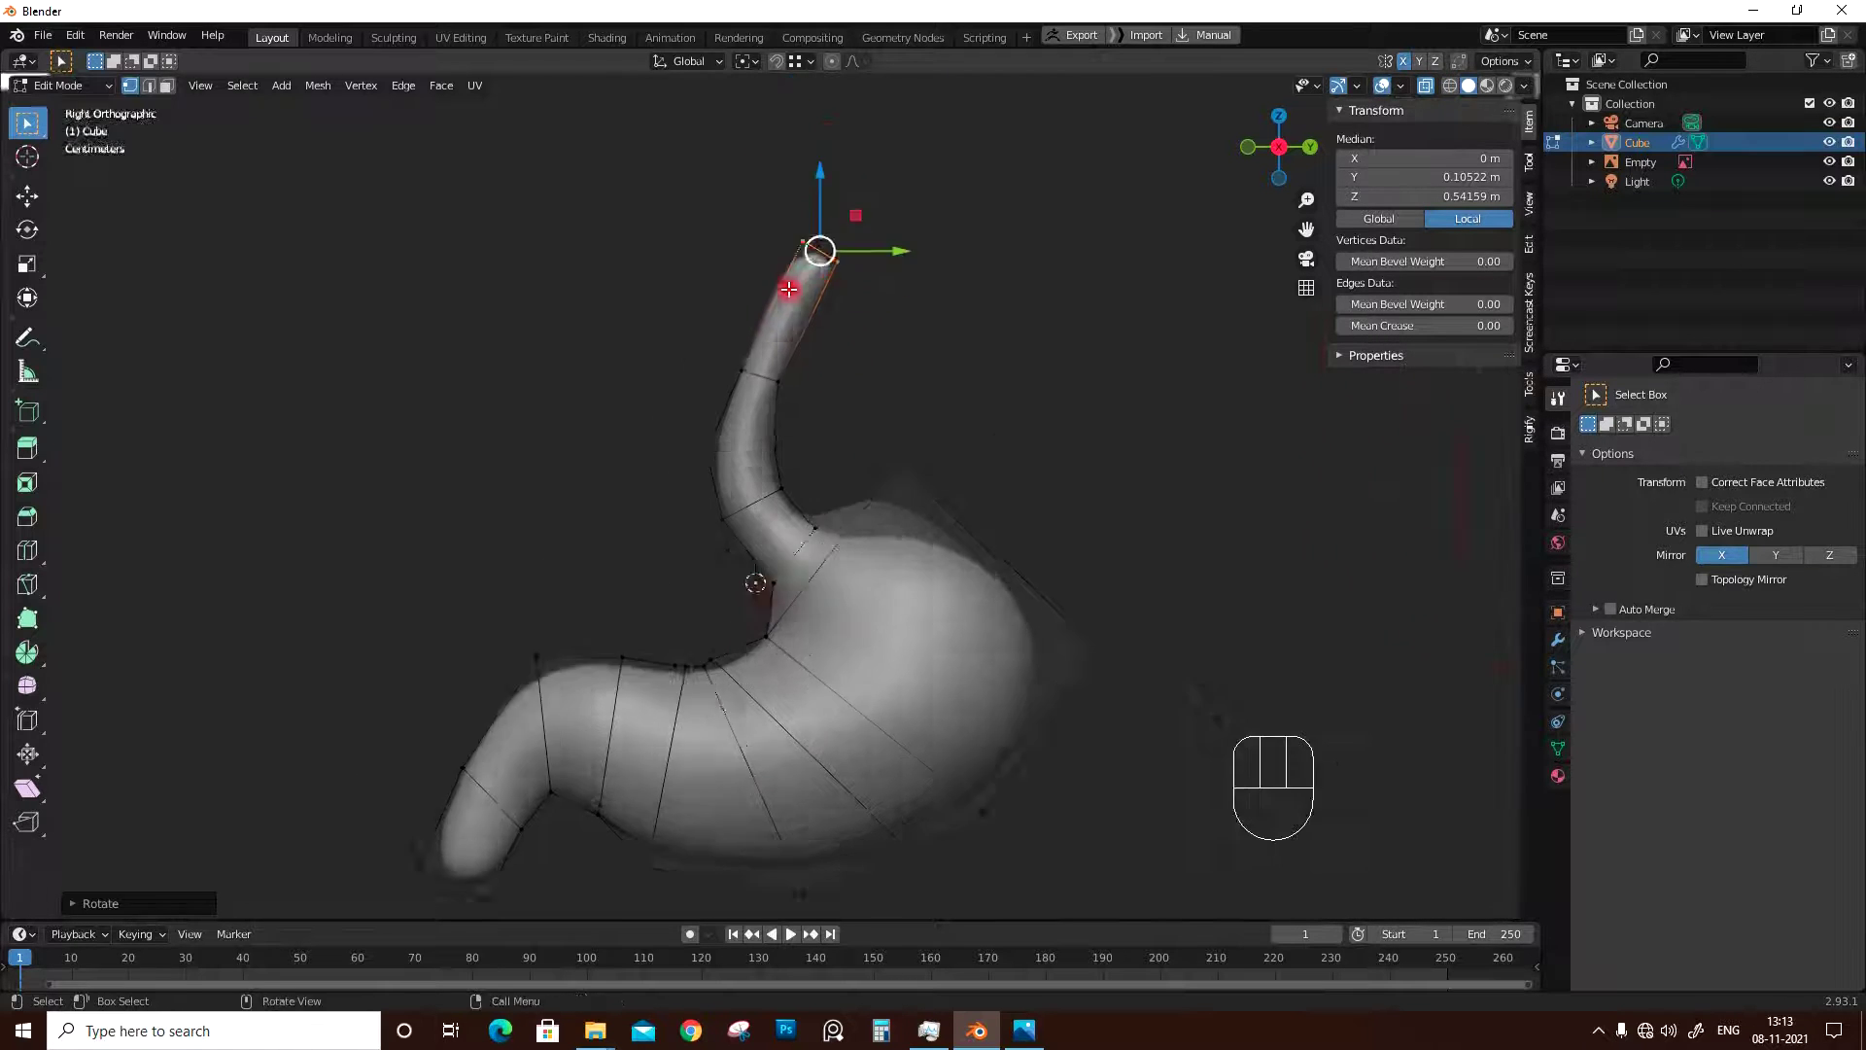
pyautogui.keyDown('shift'); pyautogui.moveTo(846, 233); pyautogui.dragTo(801, 342, button='middle'); pyautogui.keyUp('shift')
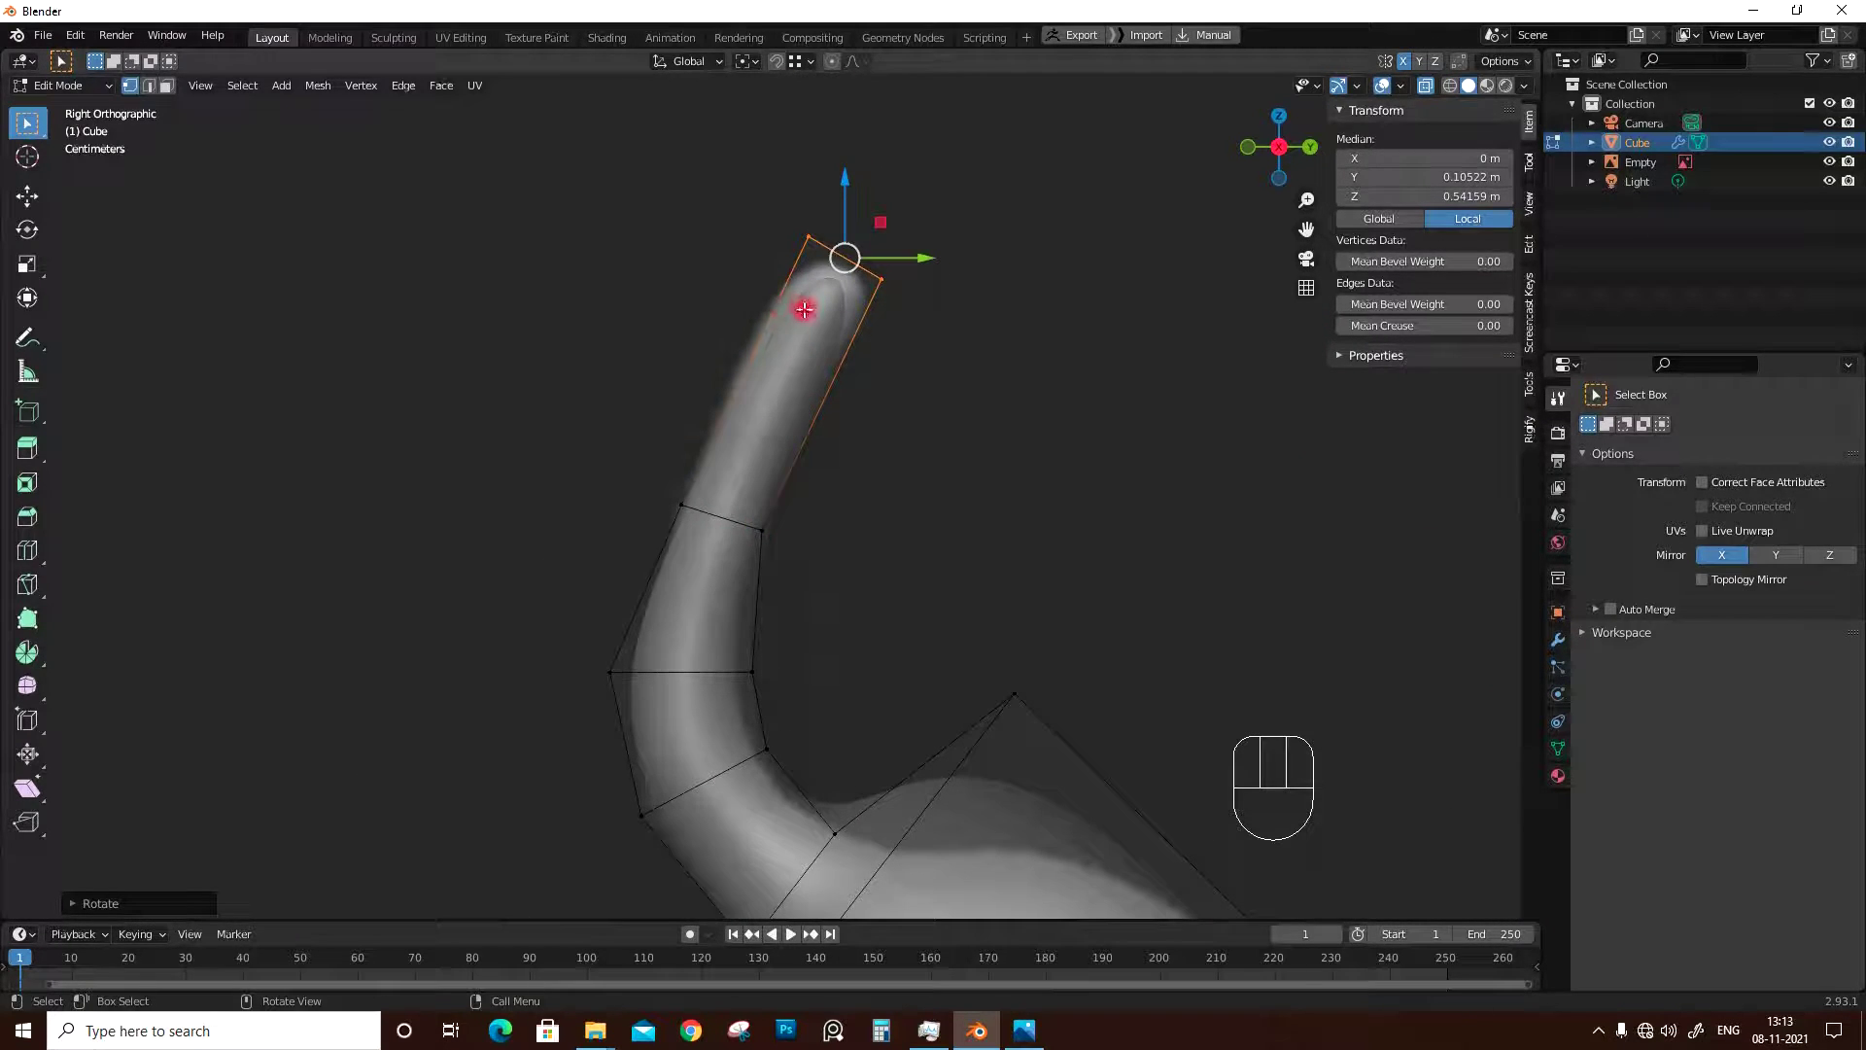
pyautogui.hotkey('ctrl', 'r')
pyautogui.click(819, 350)
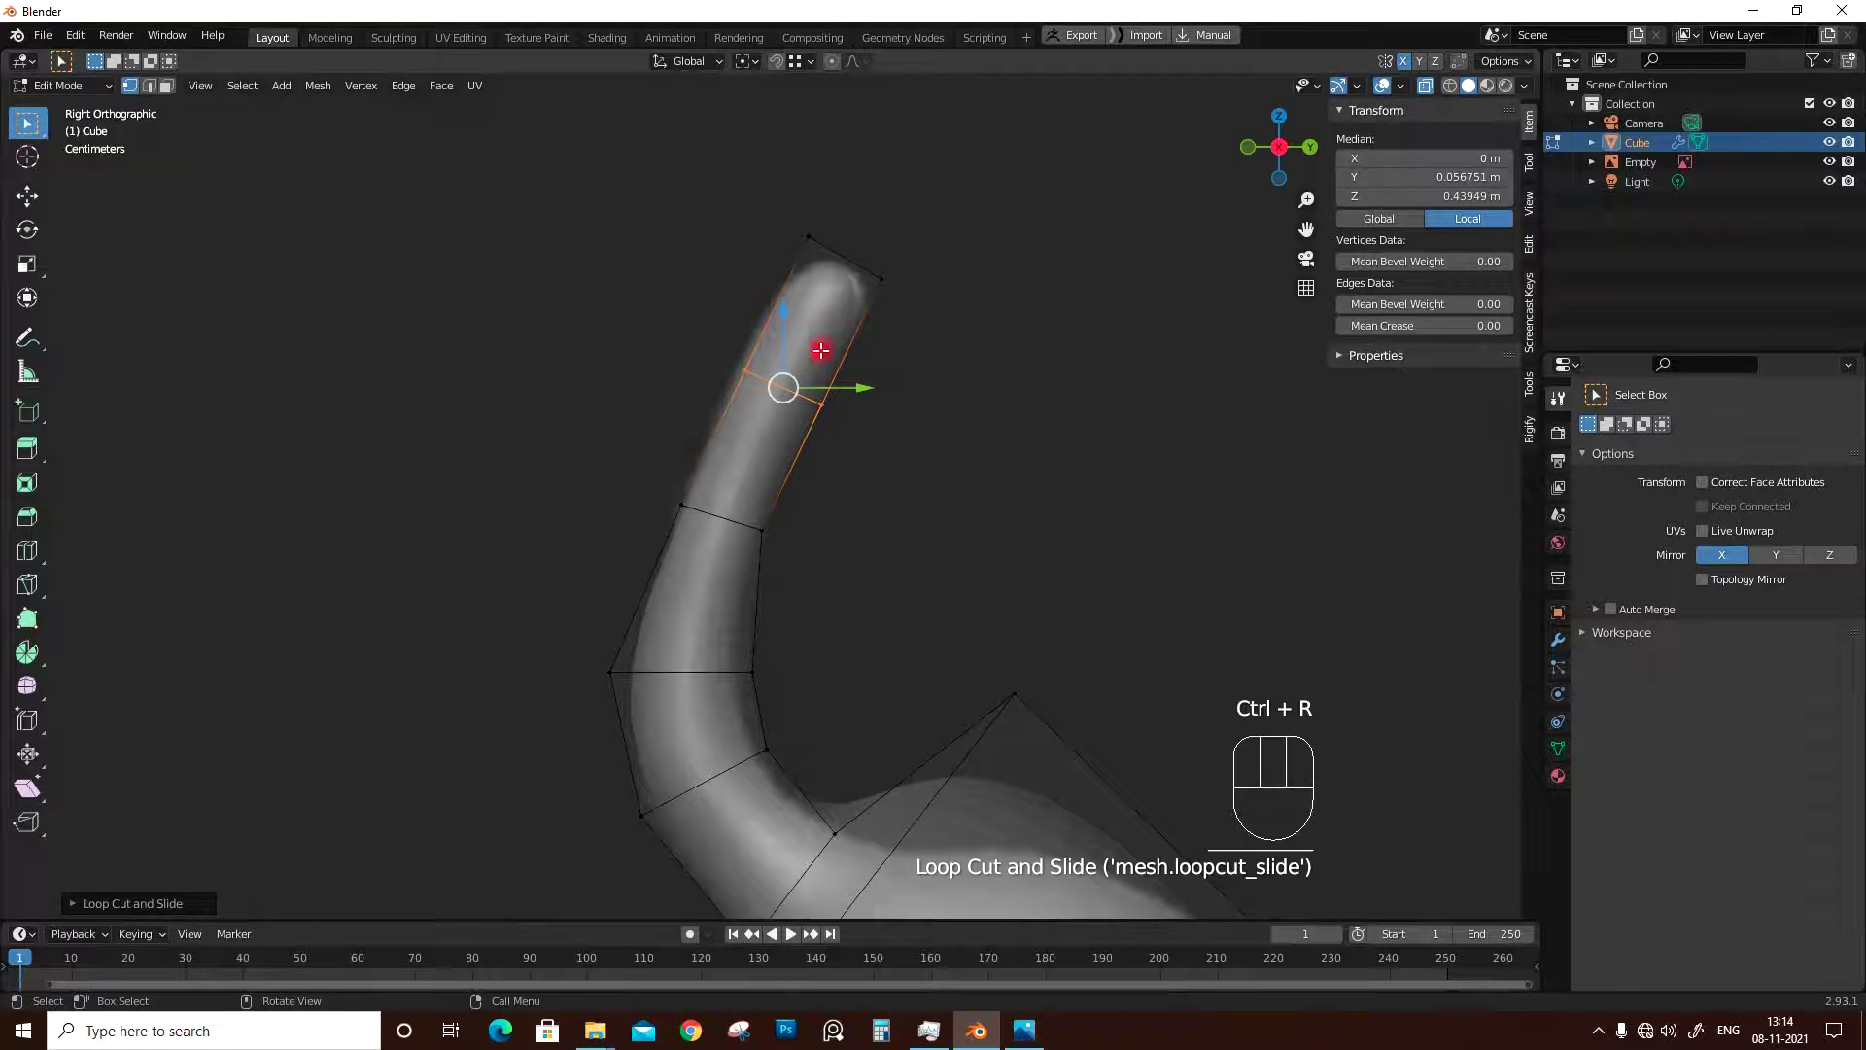
pyautogui.press('g')
pyautogui.press('g')
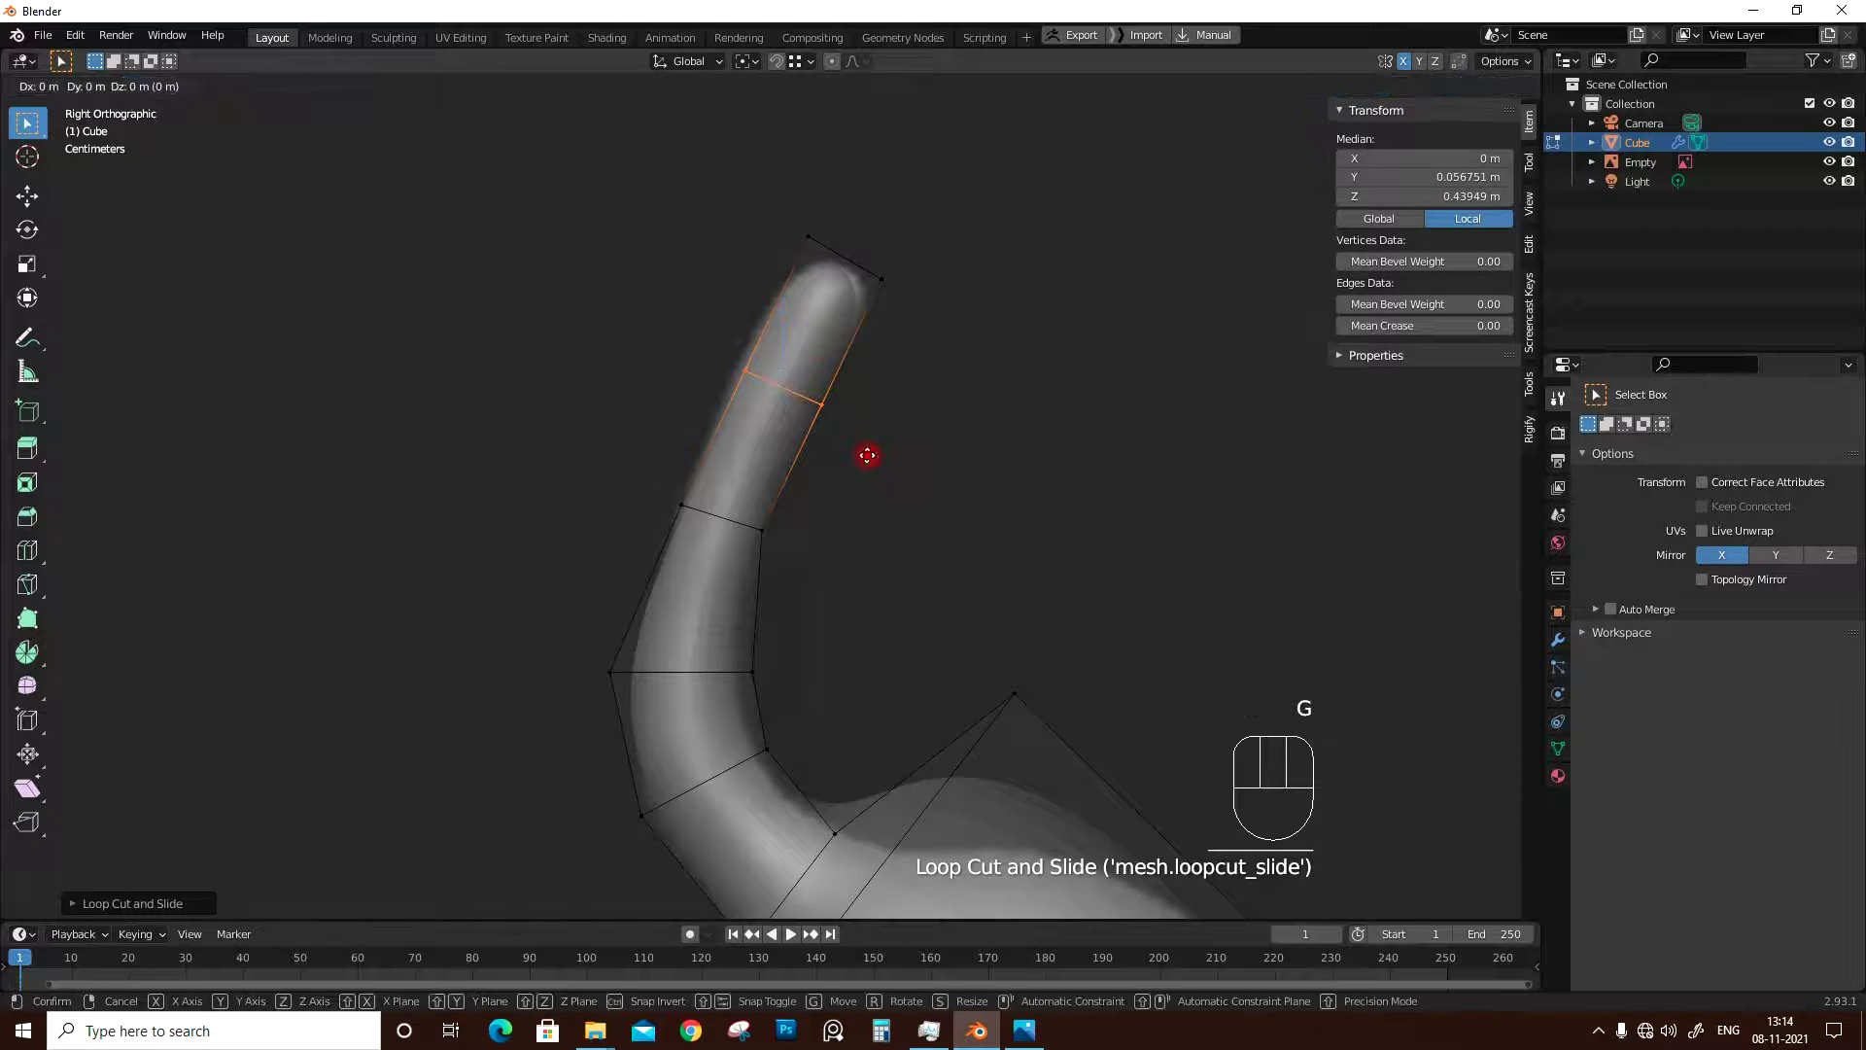
pyautogui.click(848, 388)
pyautogui.press('s')
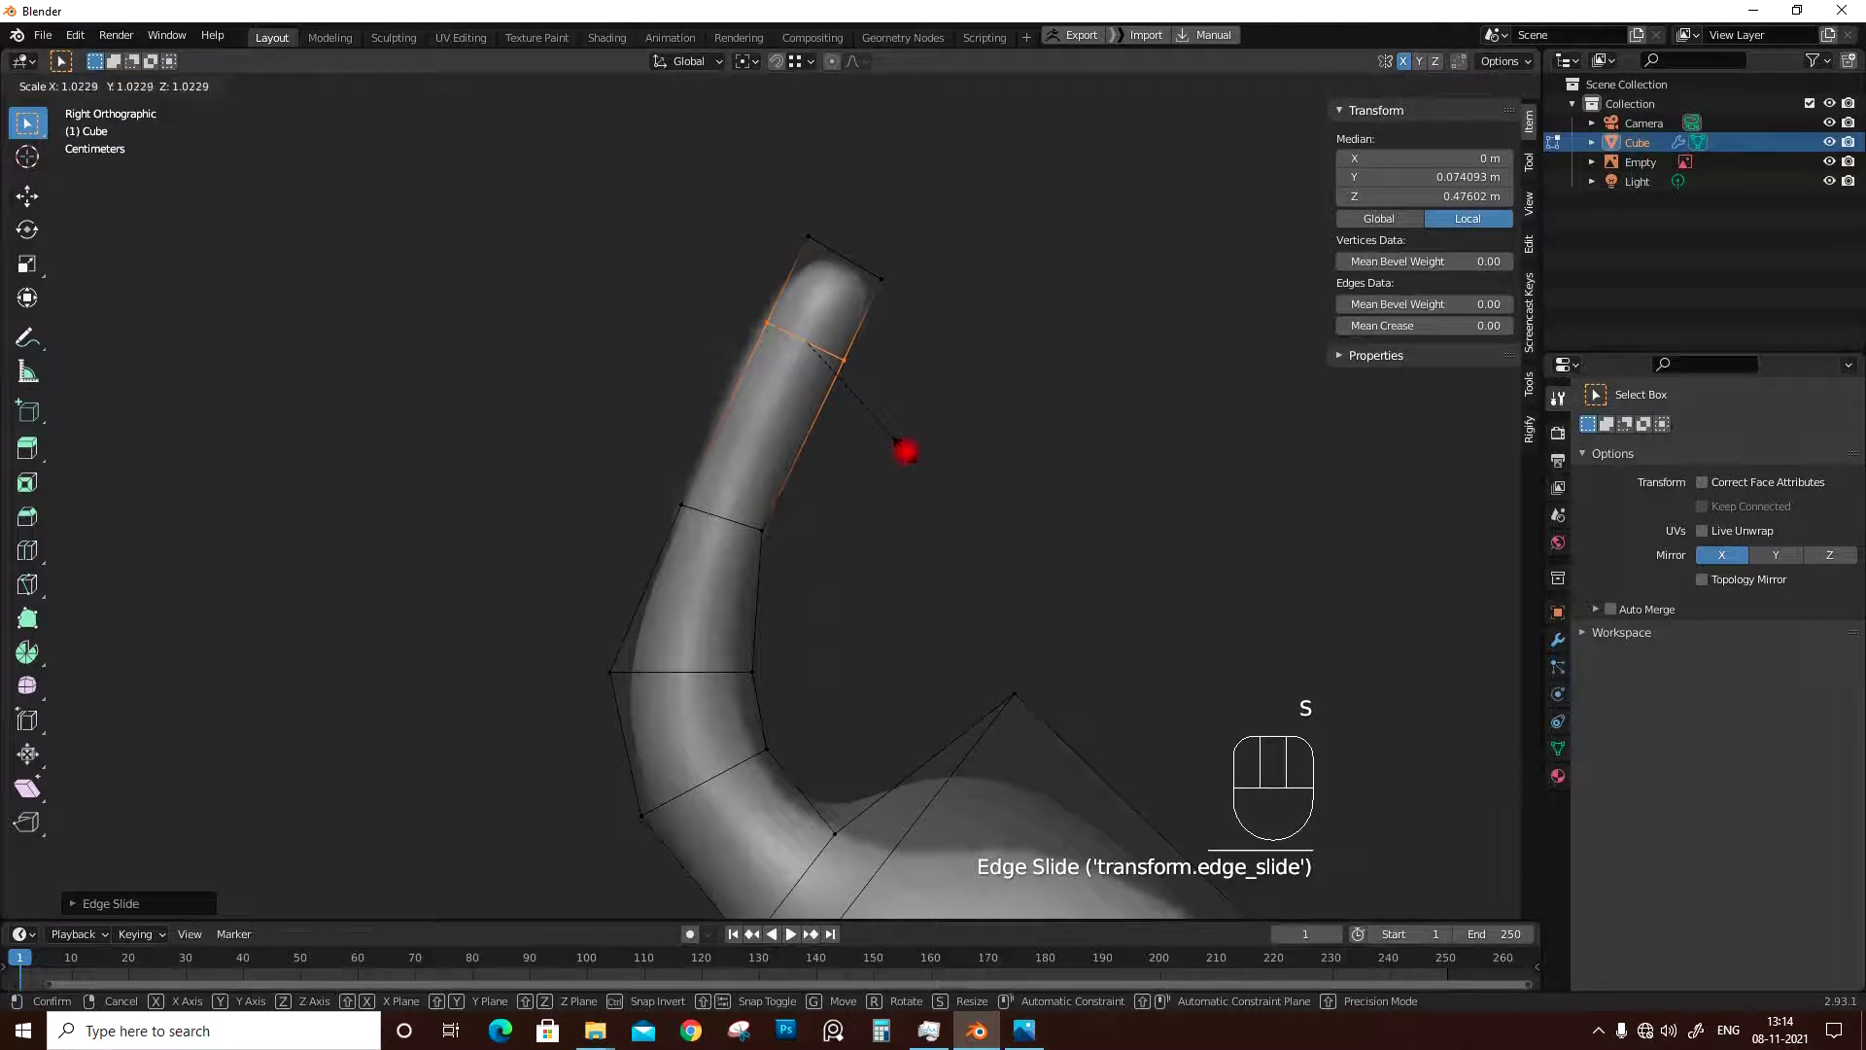
pyautogui.click(925, 459)
# Enlarge the next edge loop down the oesophagus to match the tube's width in the reference
pyautogui.keyDown('alt'); pyautogui.click(790, 545); pyautogui.keyUp('alt')
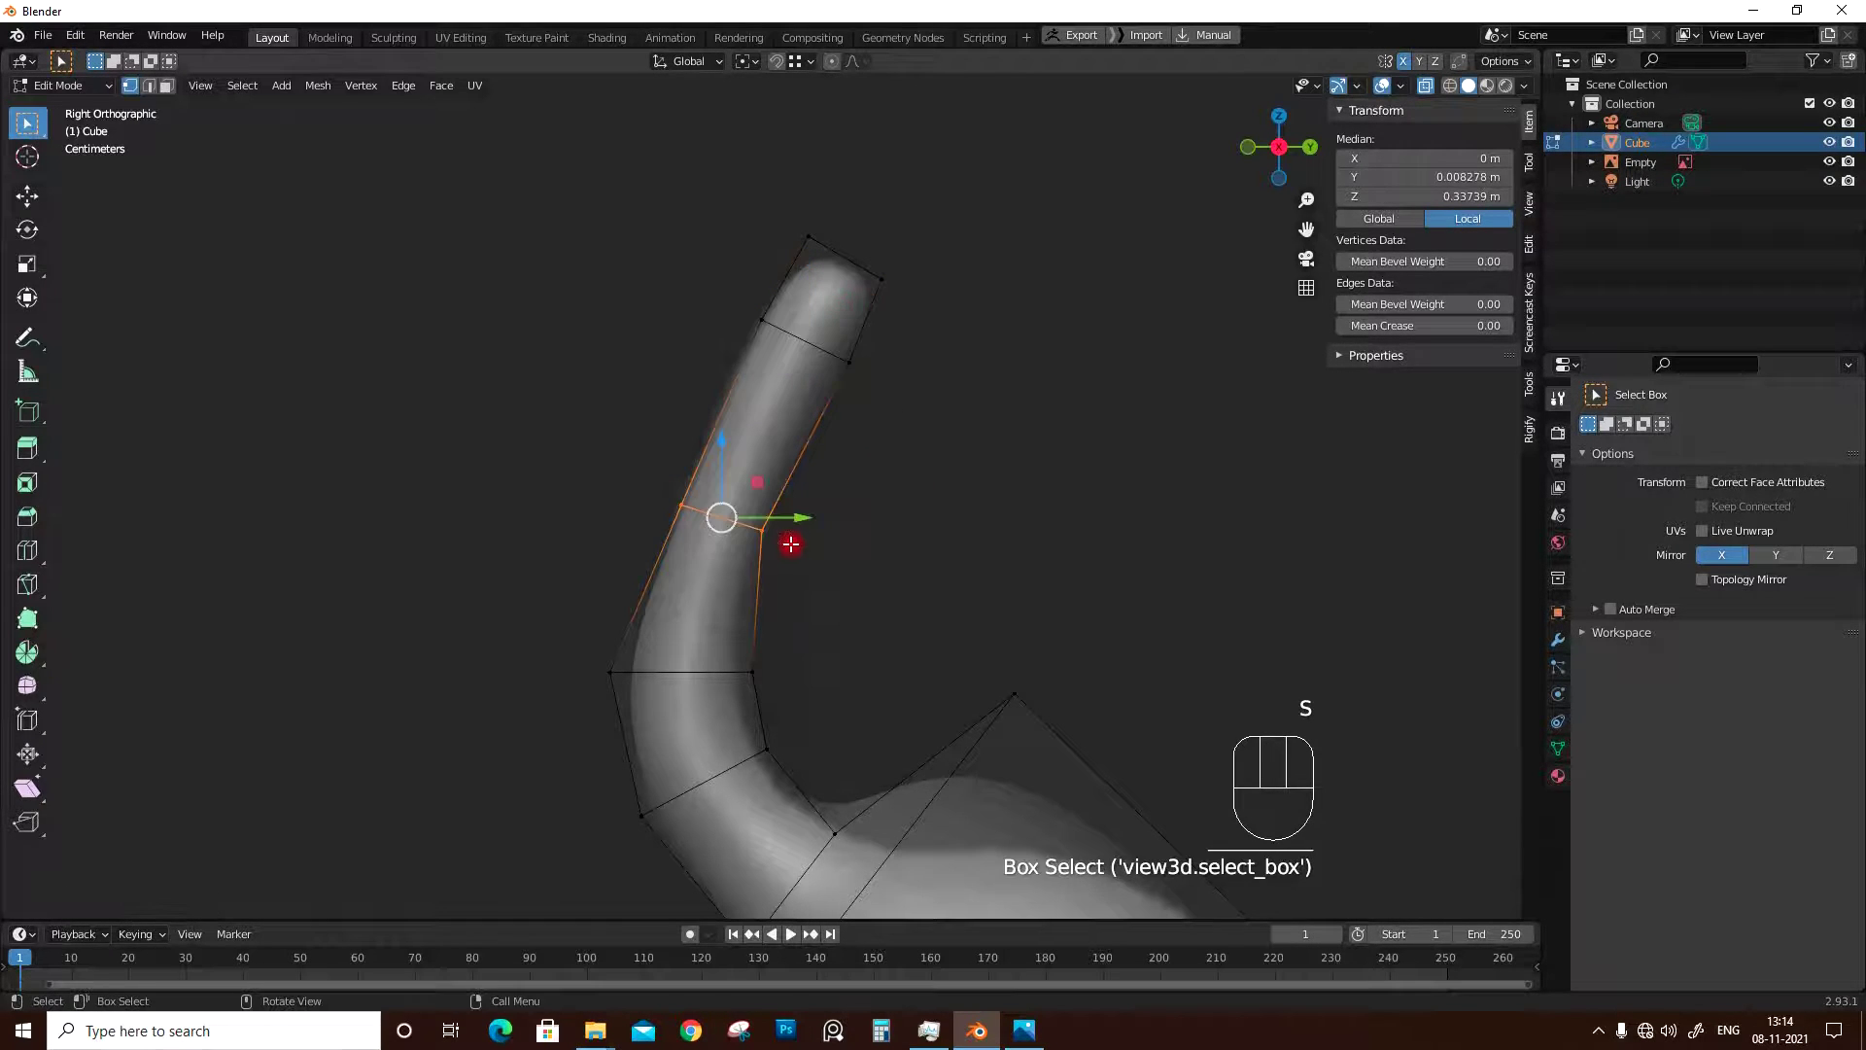
pyautogui.press('s')
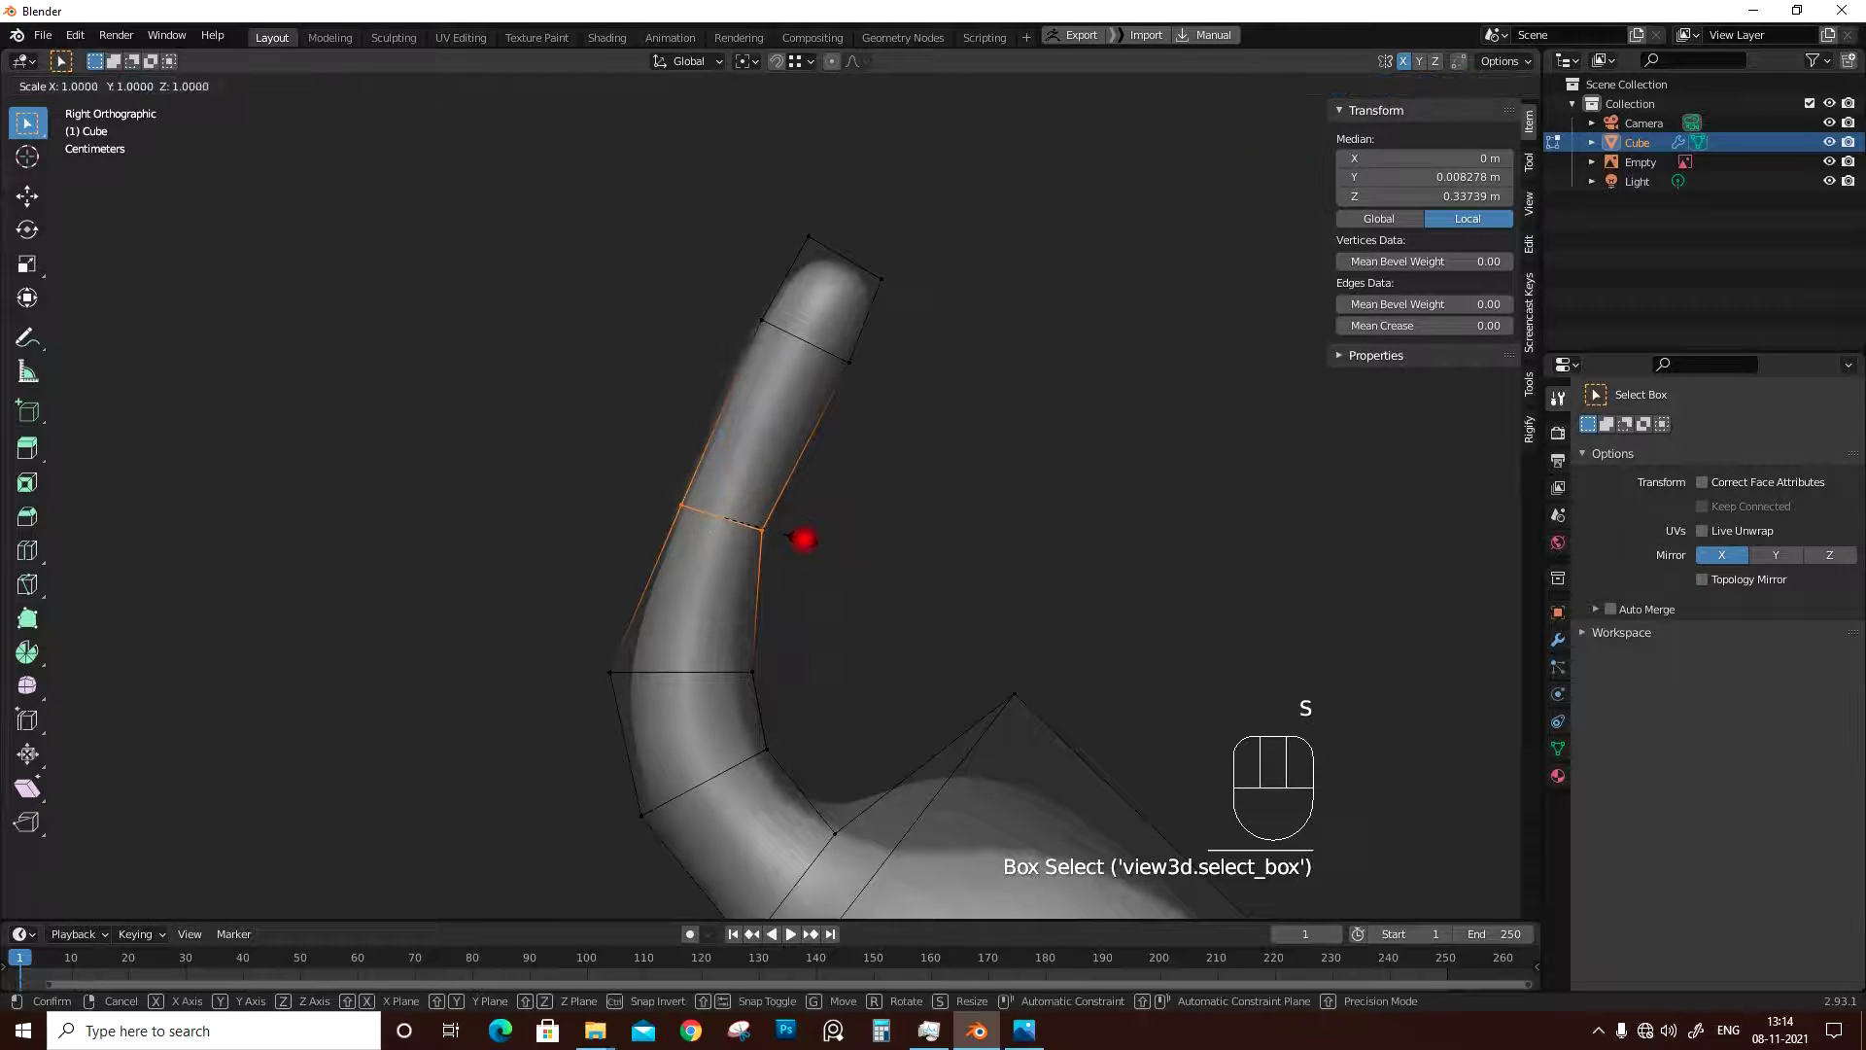
pyautogui.click(824, 550)
# Pull the body's upper corner vertices down and its outer side corner inward to follow the fundus outline
pyautogui.scroll(-2, 801, 564)
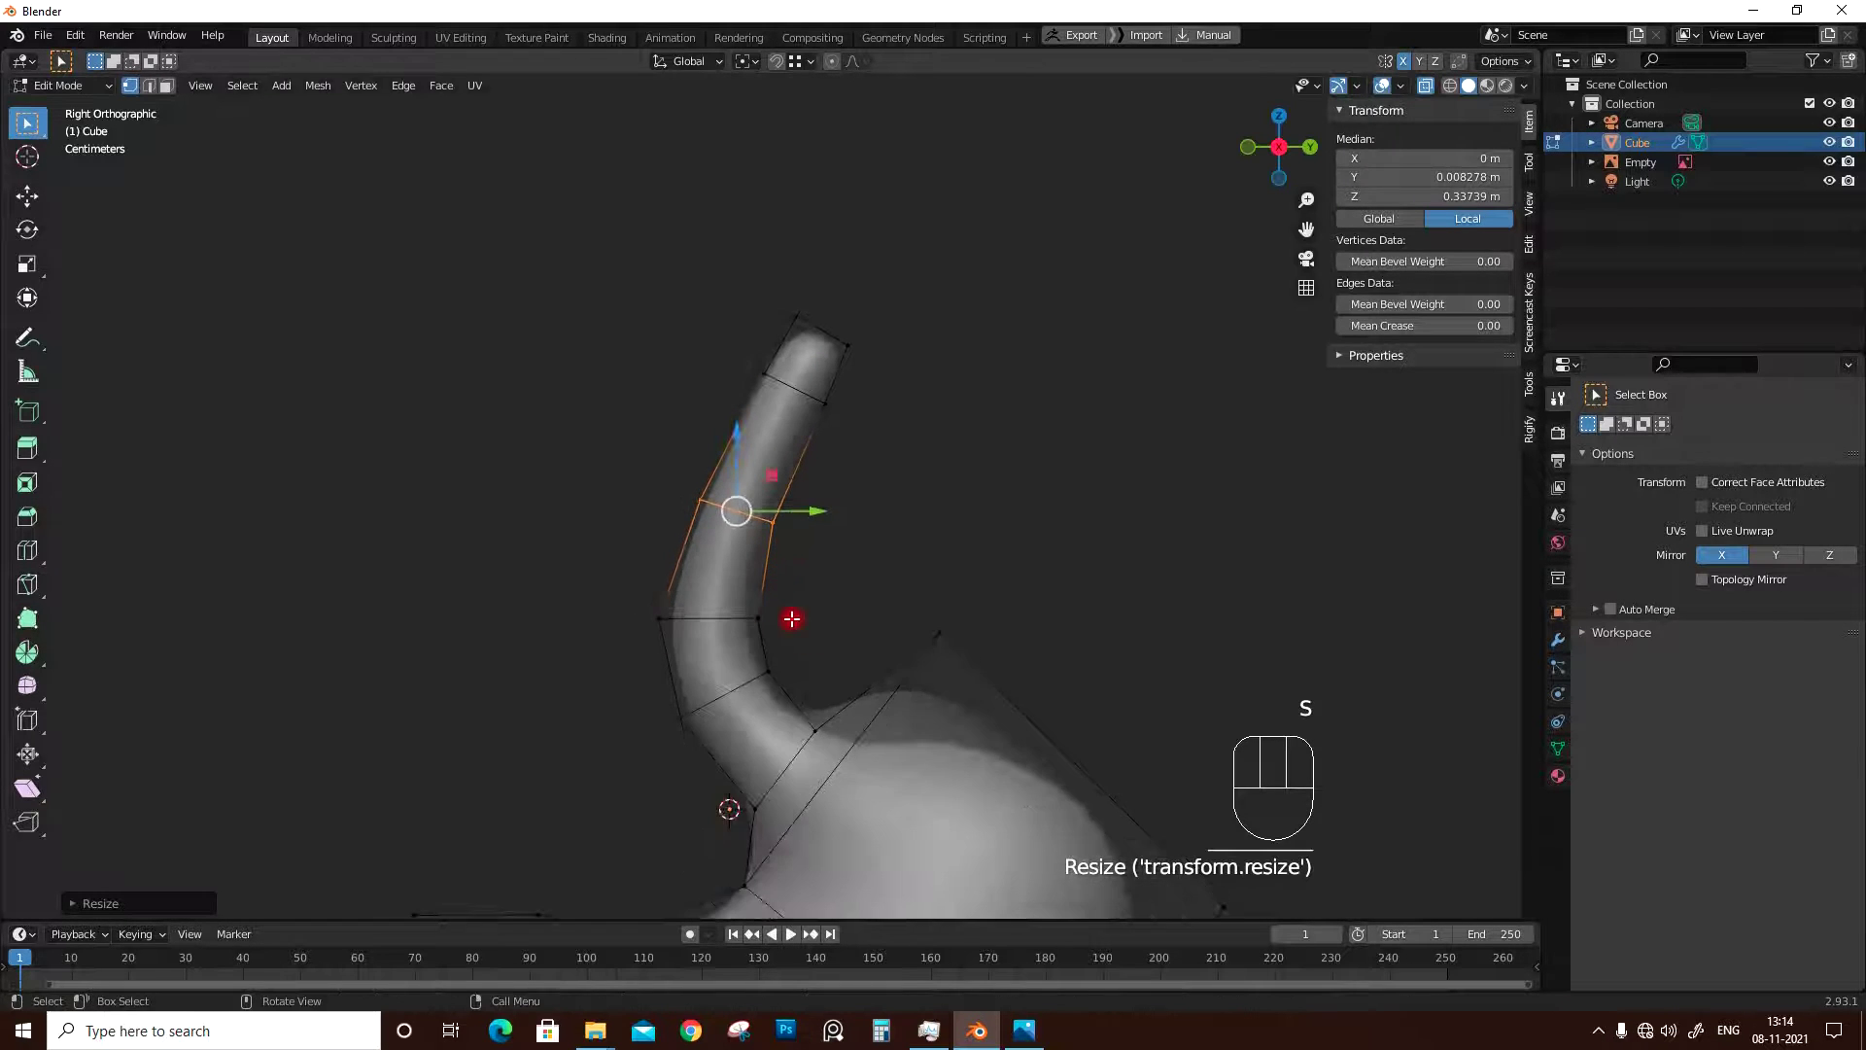
pyautogui.keyDown('shift'); pyautogui.moveTo(820, 633); pyautogui.dragTo(825, 428, button='middle'); pyautogui.keyUp('shift')
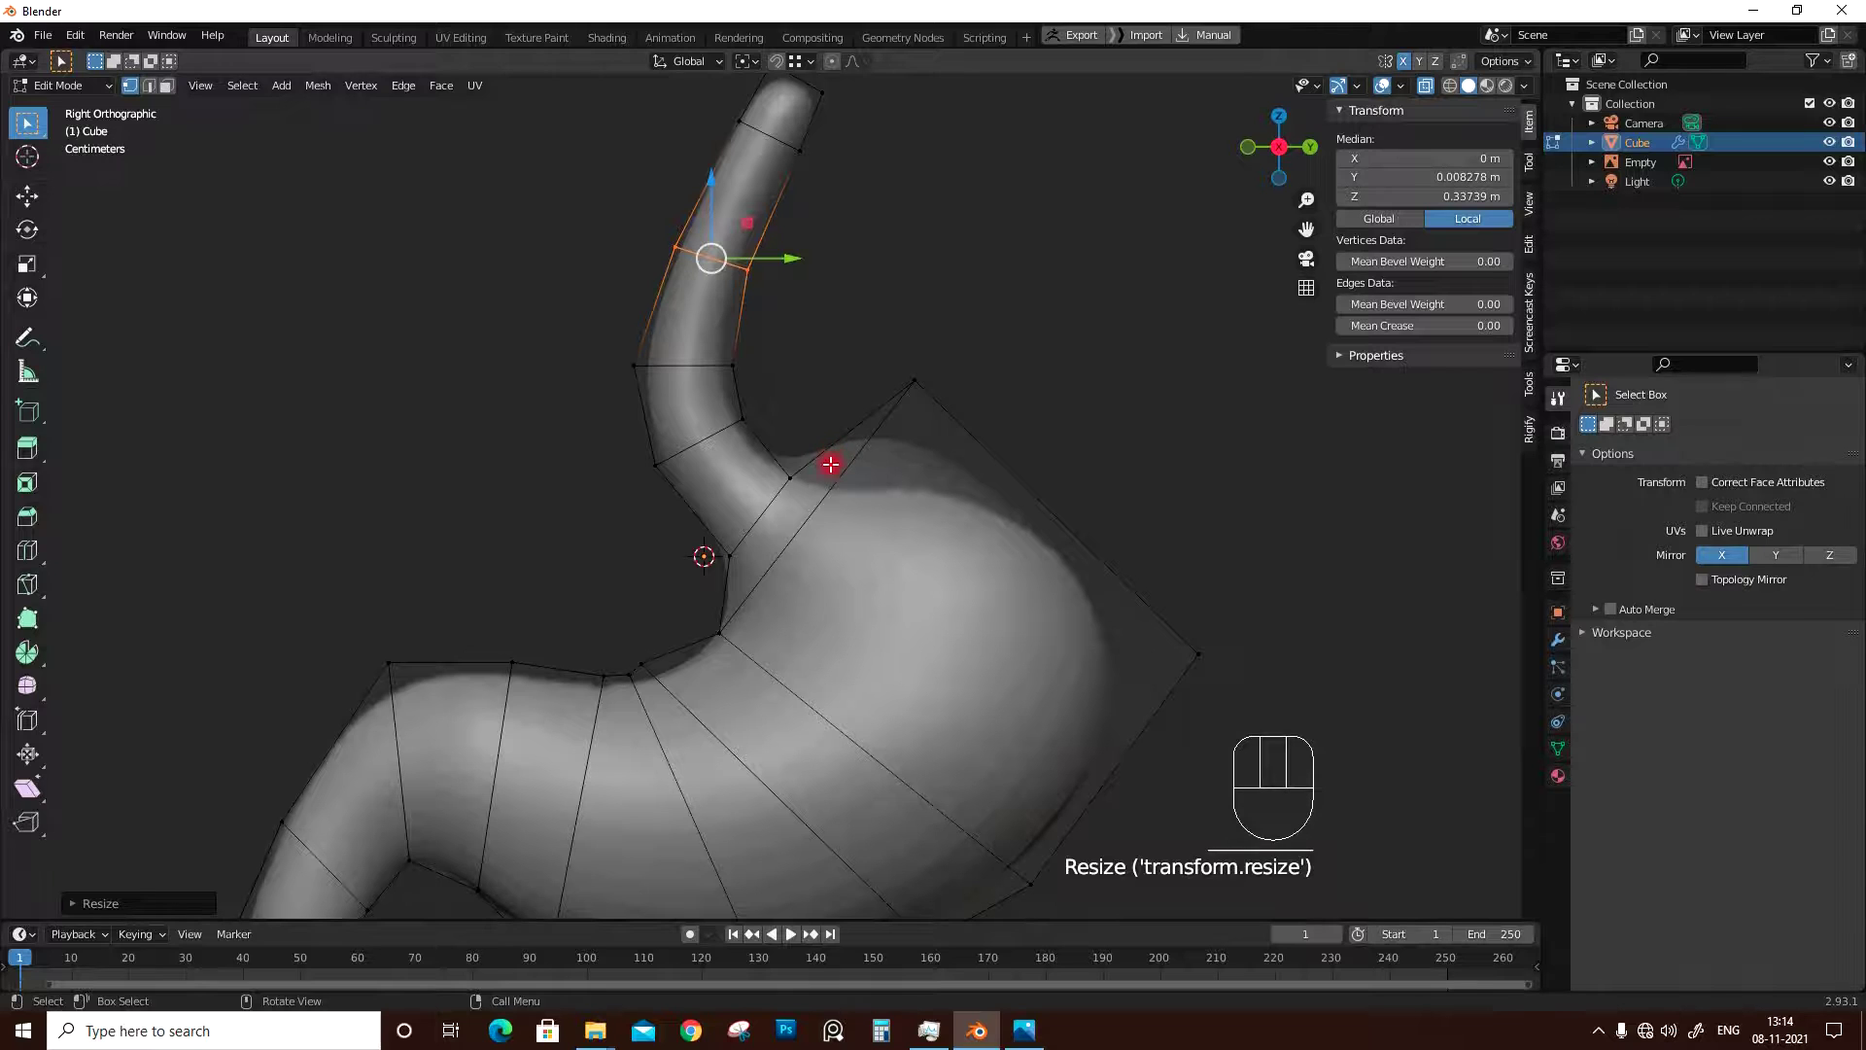
pyautogui.moveTo(852, 359); pyautogui.dragTo(969, 429)
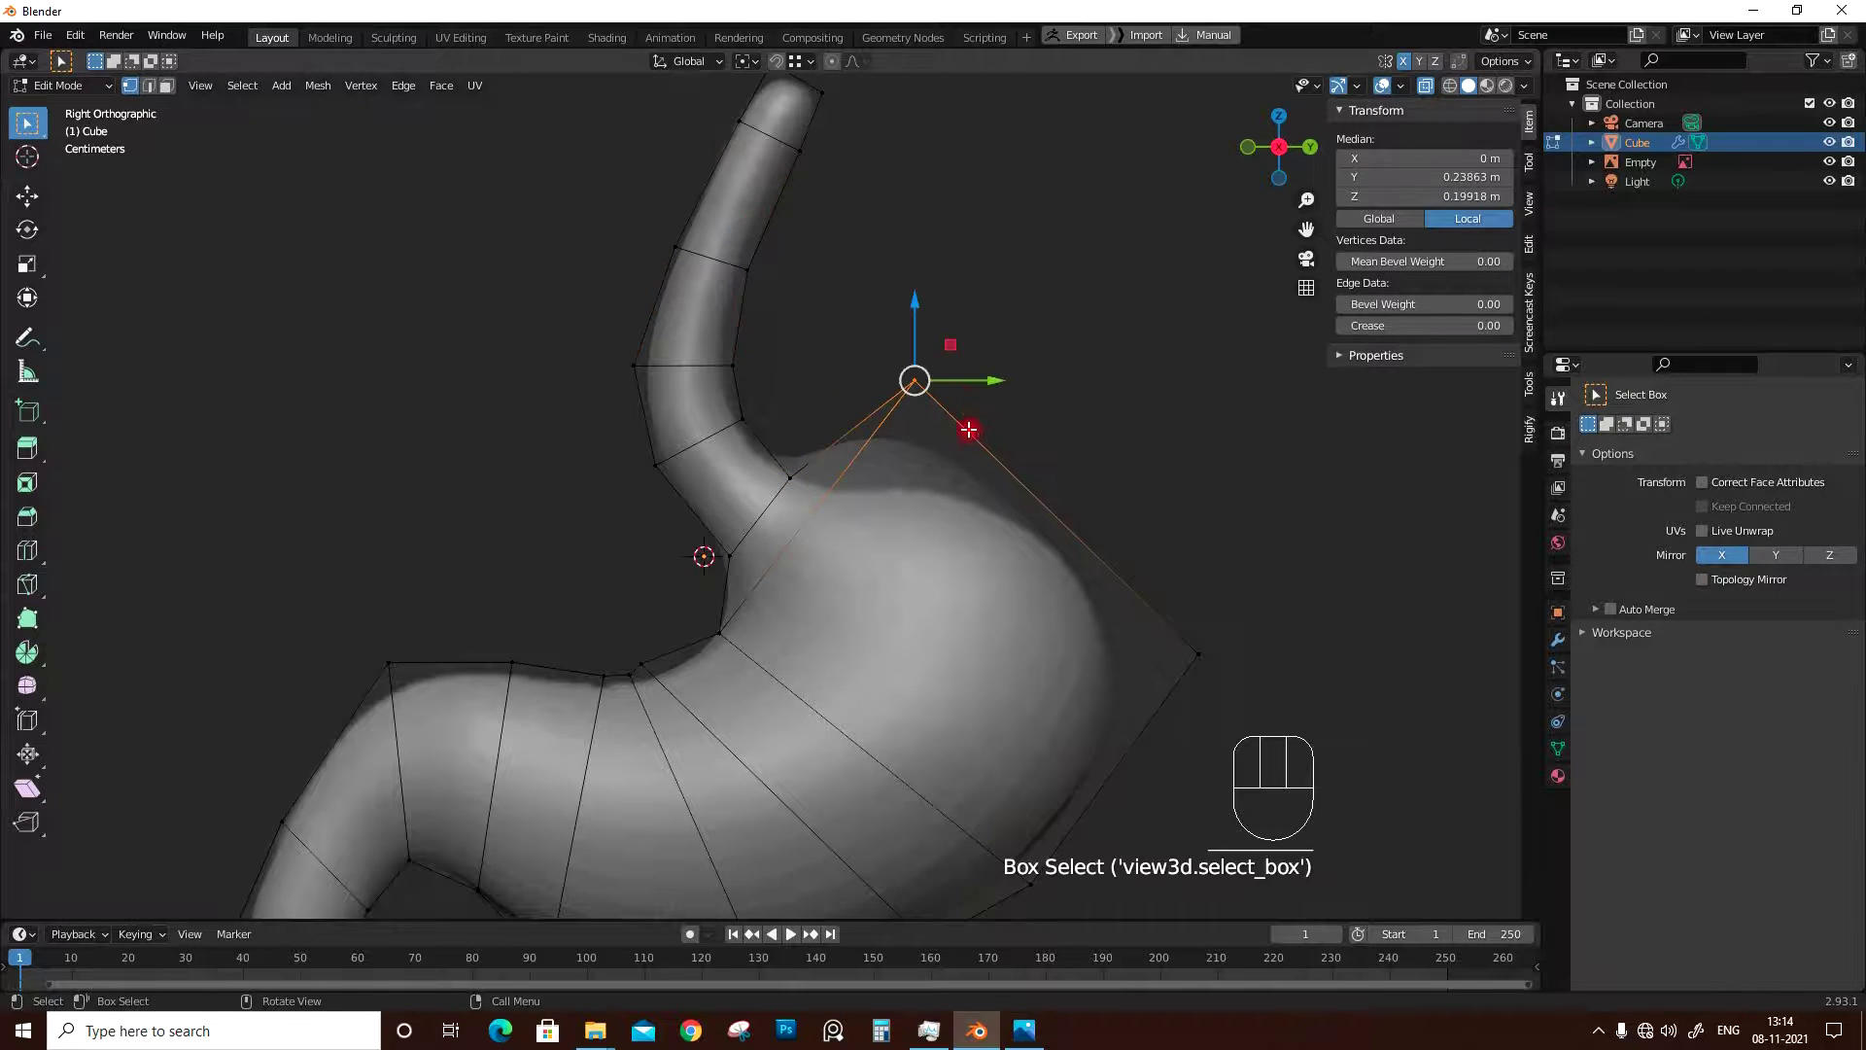
pyautogui.moveTo(951, 340); pyautogui.dragTo(1043, 440)
pyautogui.moveTo(1217, 675); pyautogui.dragTo(1125, 581)
pyautogui.moveTo(1230, 618); pyautogui.dragTo(1189, 601)
# Move the oesophagus junction vertices to about Y 0.122 m, Z 0.071 m and the body's lower outer corner to about Y 0.408 m, Z -0.358 m
pyautogui.keyDown('shift'); pyautogui.moveTo(952, 428); pyautogui.dragTo(1011, 328, button='middle'); pyautogui.keyUp('shift')
pyautogui.moveTo(743, 407); pyautogui.dragTo(907, 366)
pyautogui.scroll(-3, 907, 367)
pyautogui.keyDown('shift'); pyautogui.moveTo(907, 366); pyautogui.dragTo(859, 462, button='middle'); pyautogui.keyUp('shift')
pyautogui.scroll(2, 769, 484)
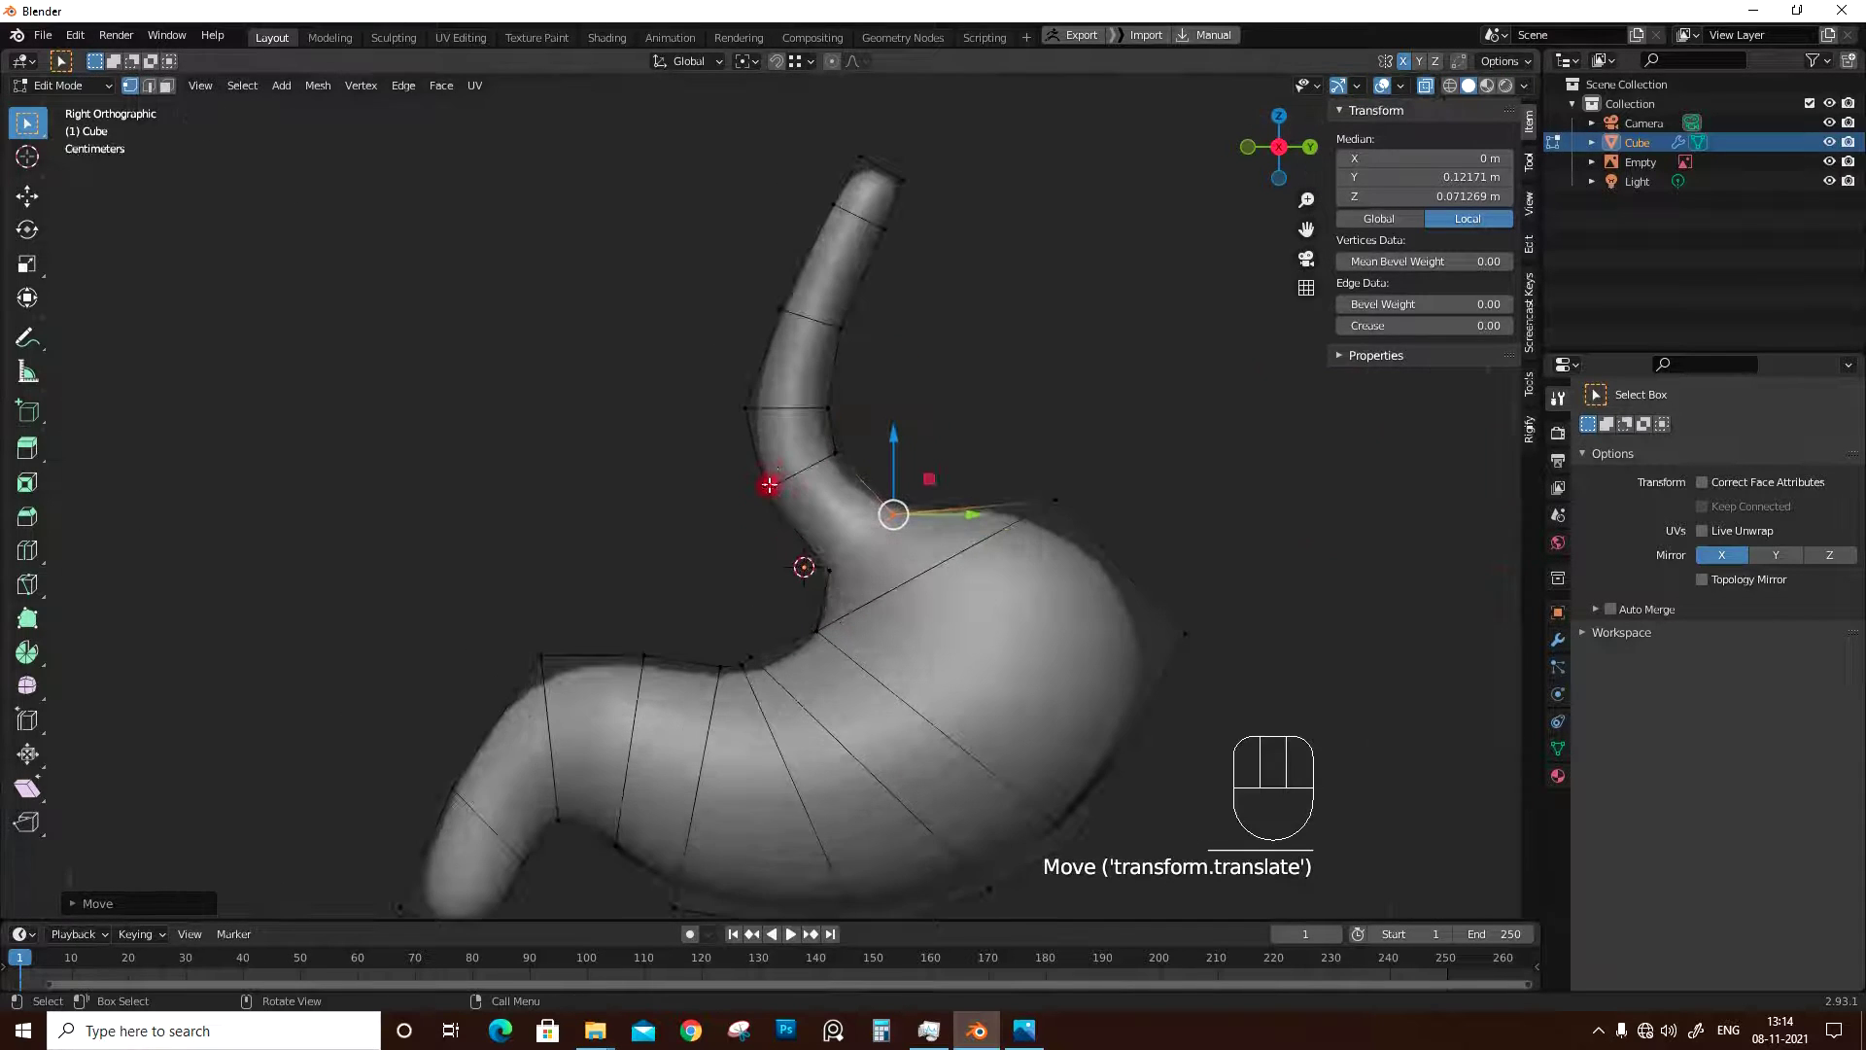
pyautogui.scroll(-2, 752, 420)
pyautogui.keyDown('shift'); pyautogui.moveTo(754, 525); pyautogui.dragTo(786, 474, button='middle'); pyautogui.keyUp('shift')
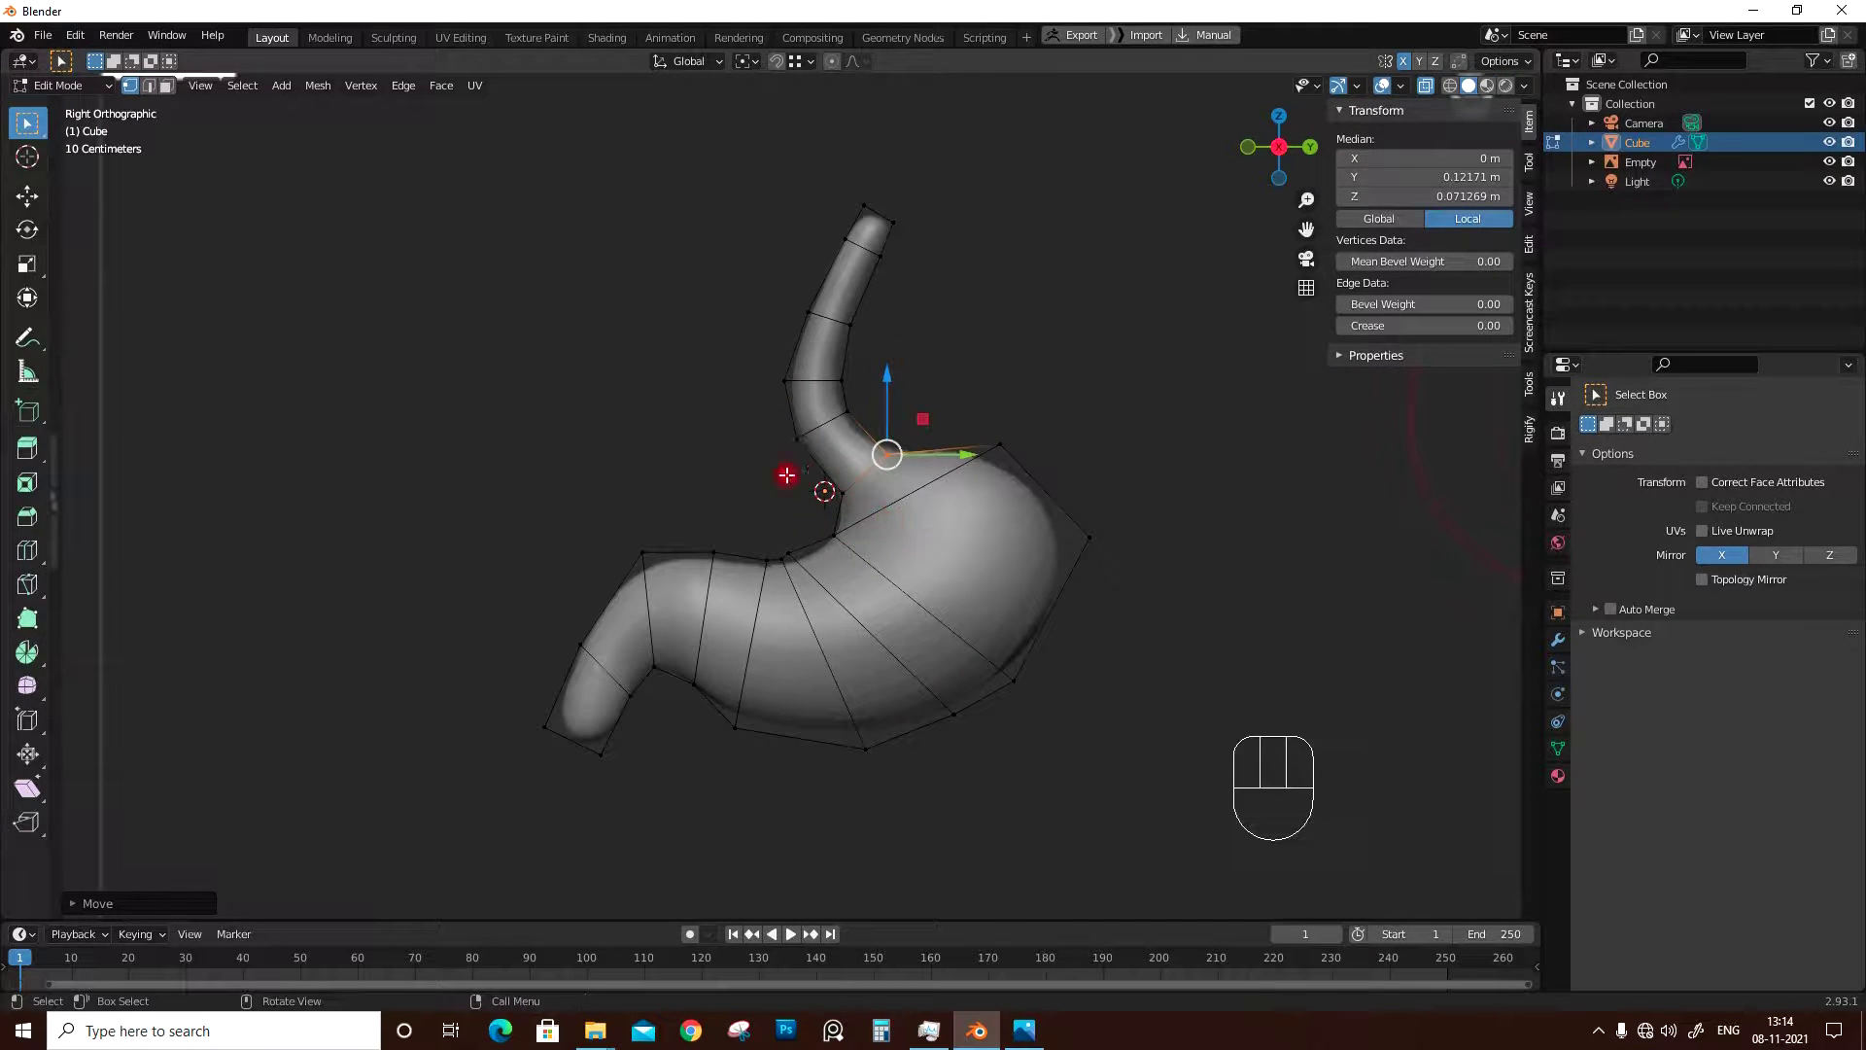
pyautogui.moveTo(1050, 695); pyautogui.dragTo(1072, 644)
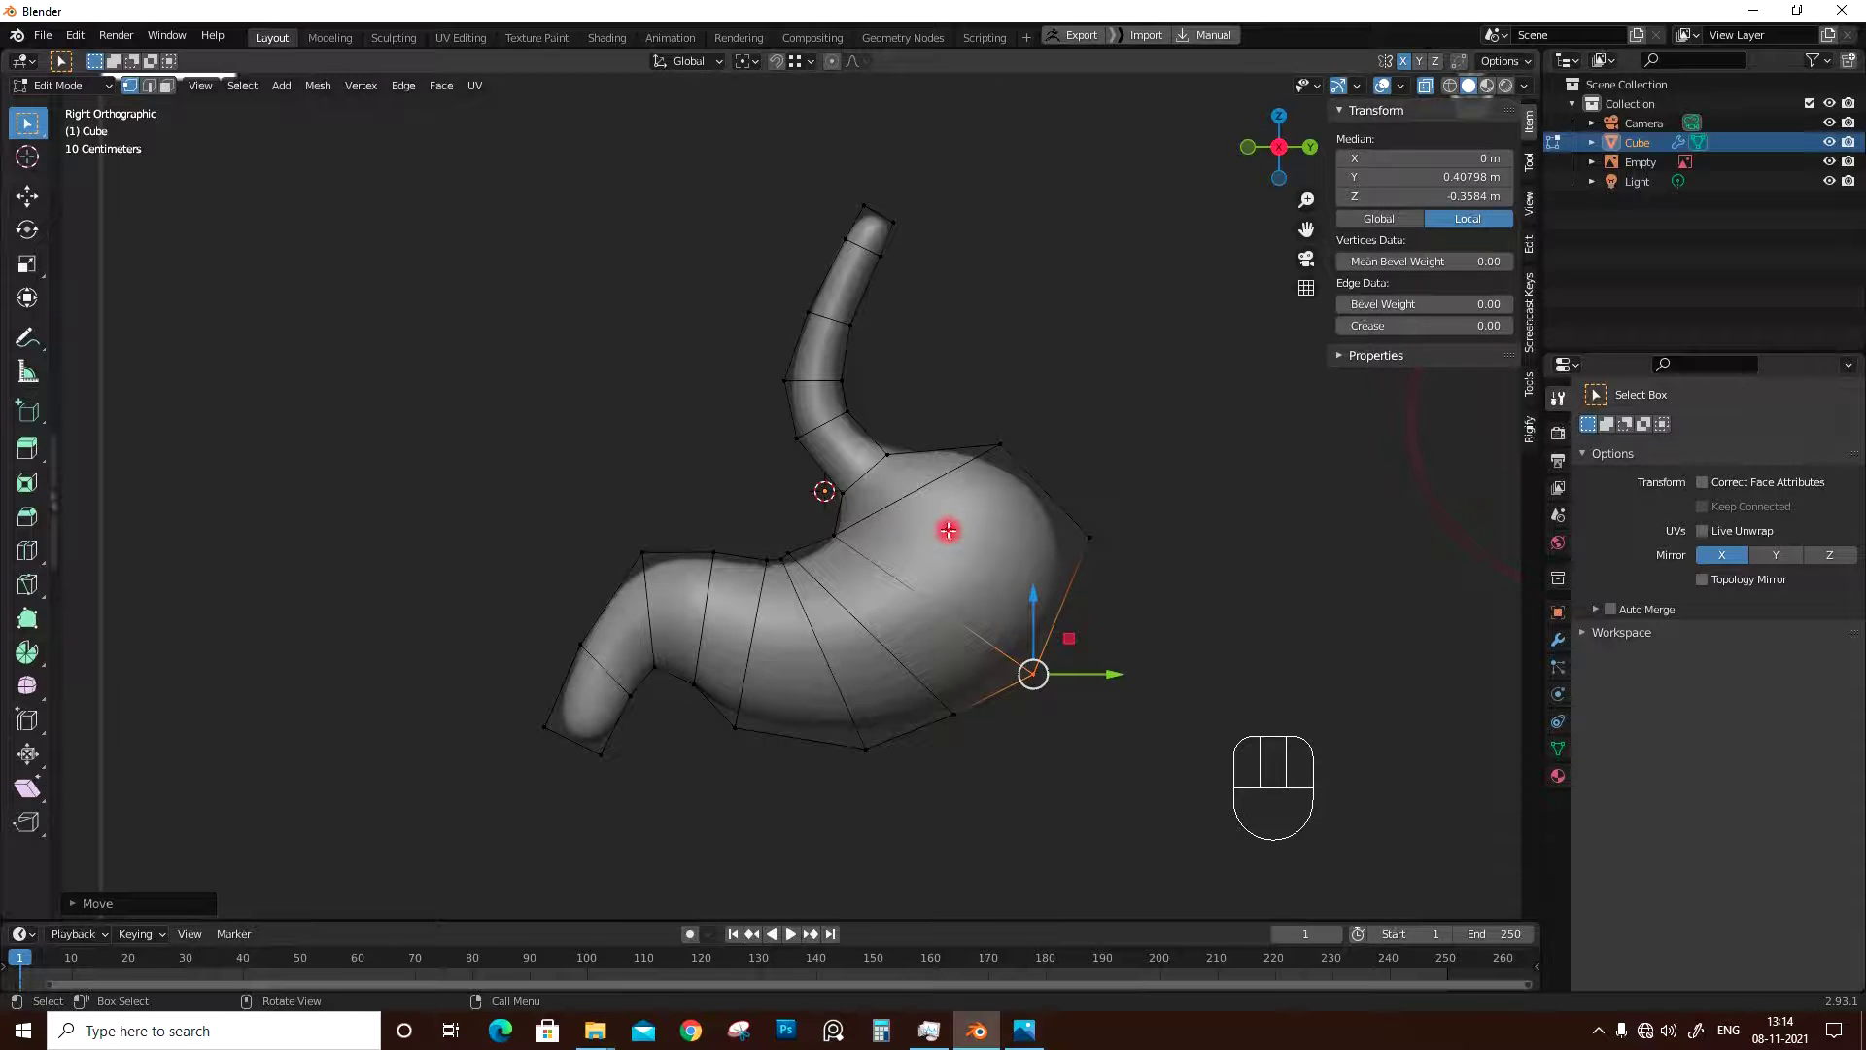
# Move the oesophagus bend's inner vertices to about Y 0.029 m, Z 0.144 m and the body's upper-curve vertices to about Y -0.087 m, Z -0.131 m
pyautogui.scroll(4, 864, 491)
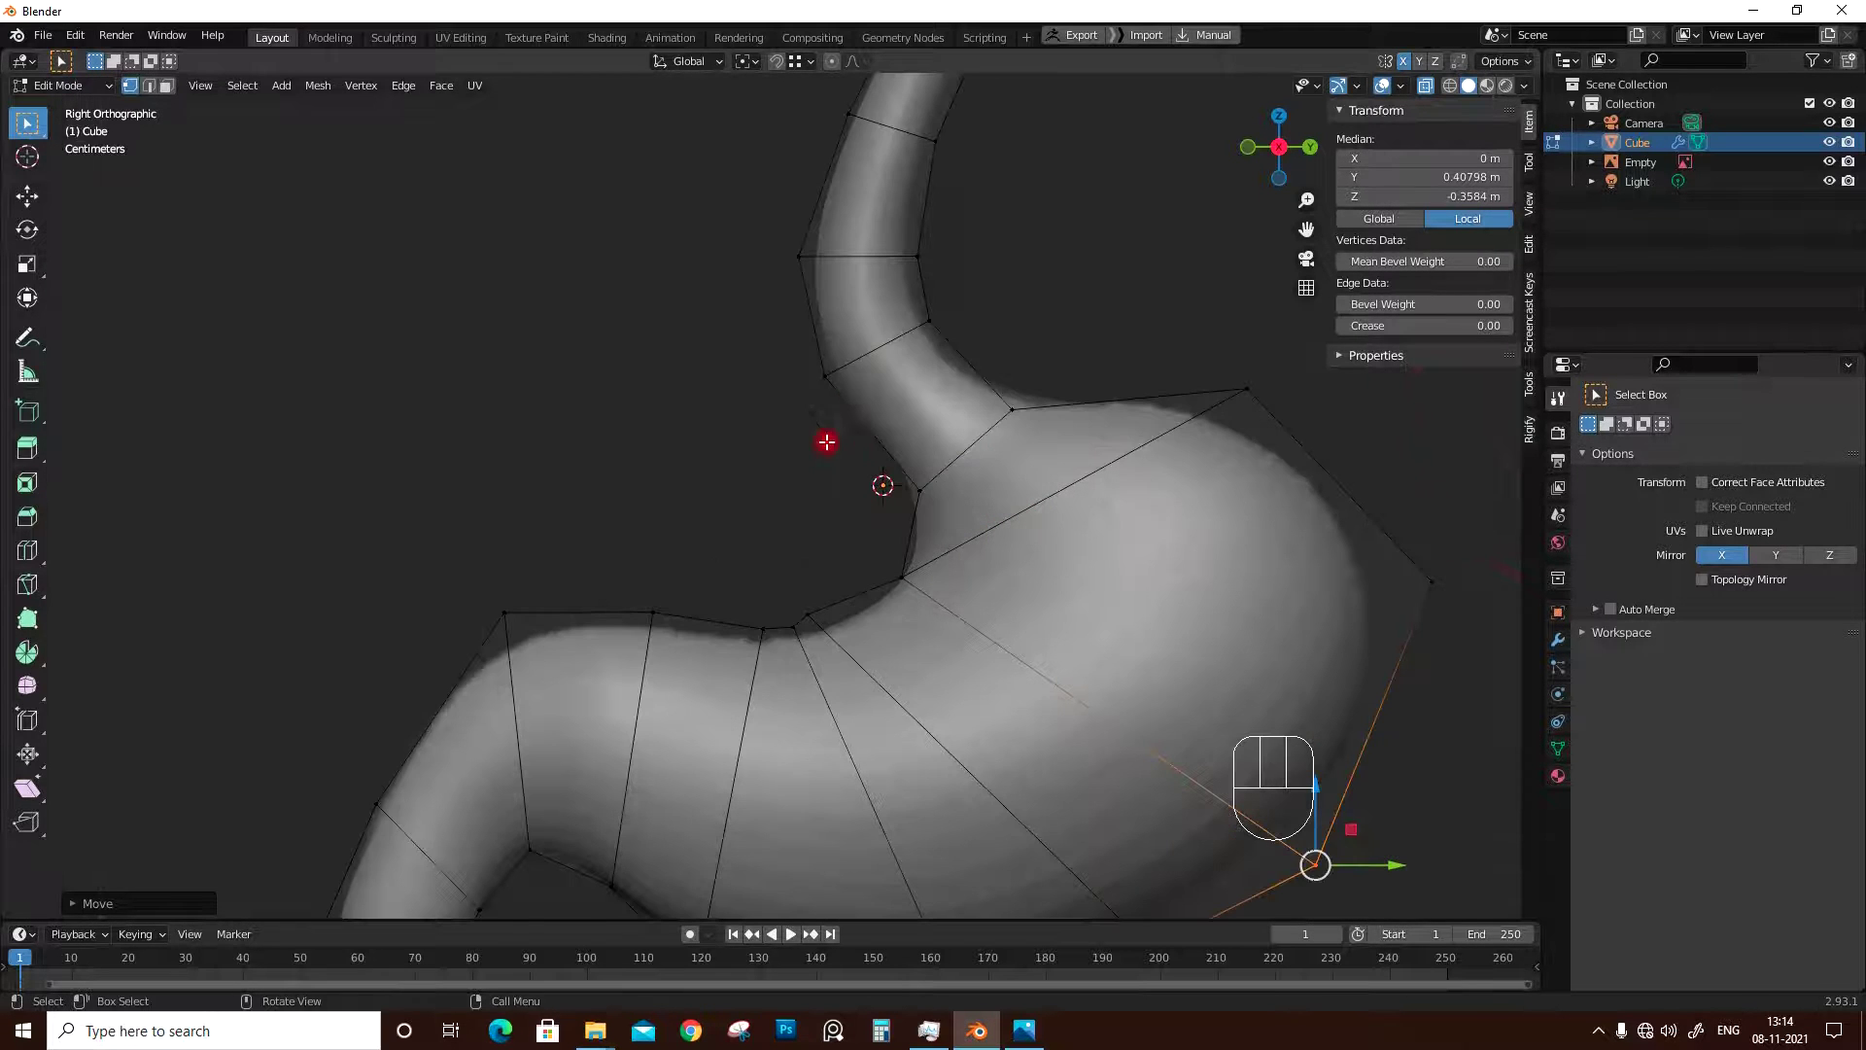
pyautogui.click(902, 299)
pyautogui.moveTo(972, 281)
pyautogui.mouseDown()
pyautogui.moveTo(933, 301)
pyautogui.moveTo(962, 308)
pyautogui.mouseUp()
pyautogui.scroll(-3, 969, 330)
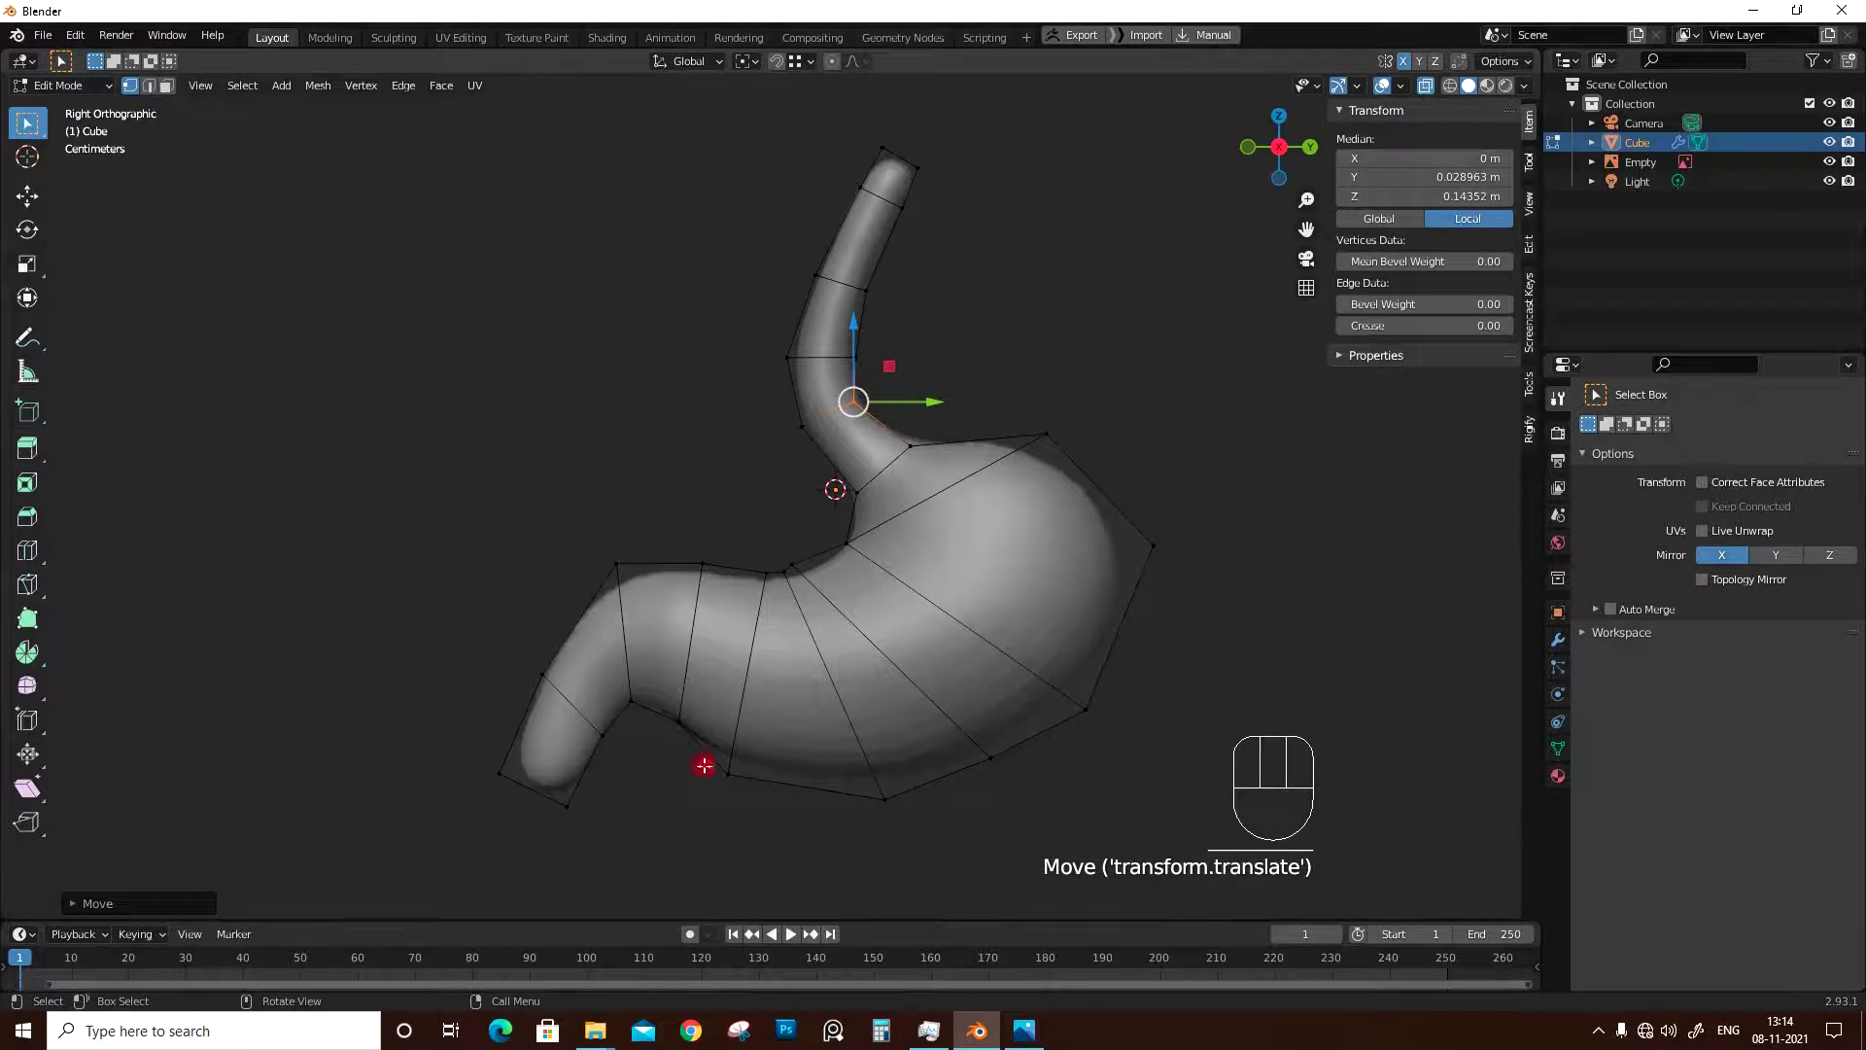
pyautogui.scroll(3, 498, 821)
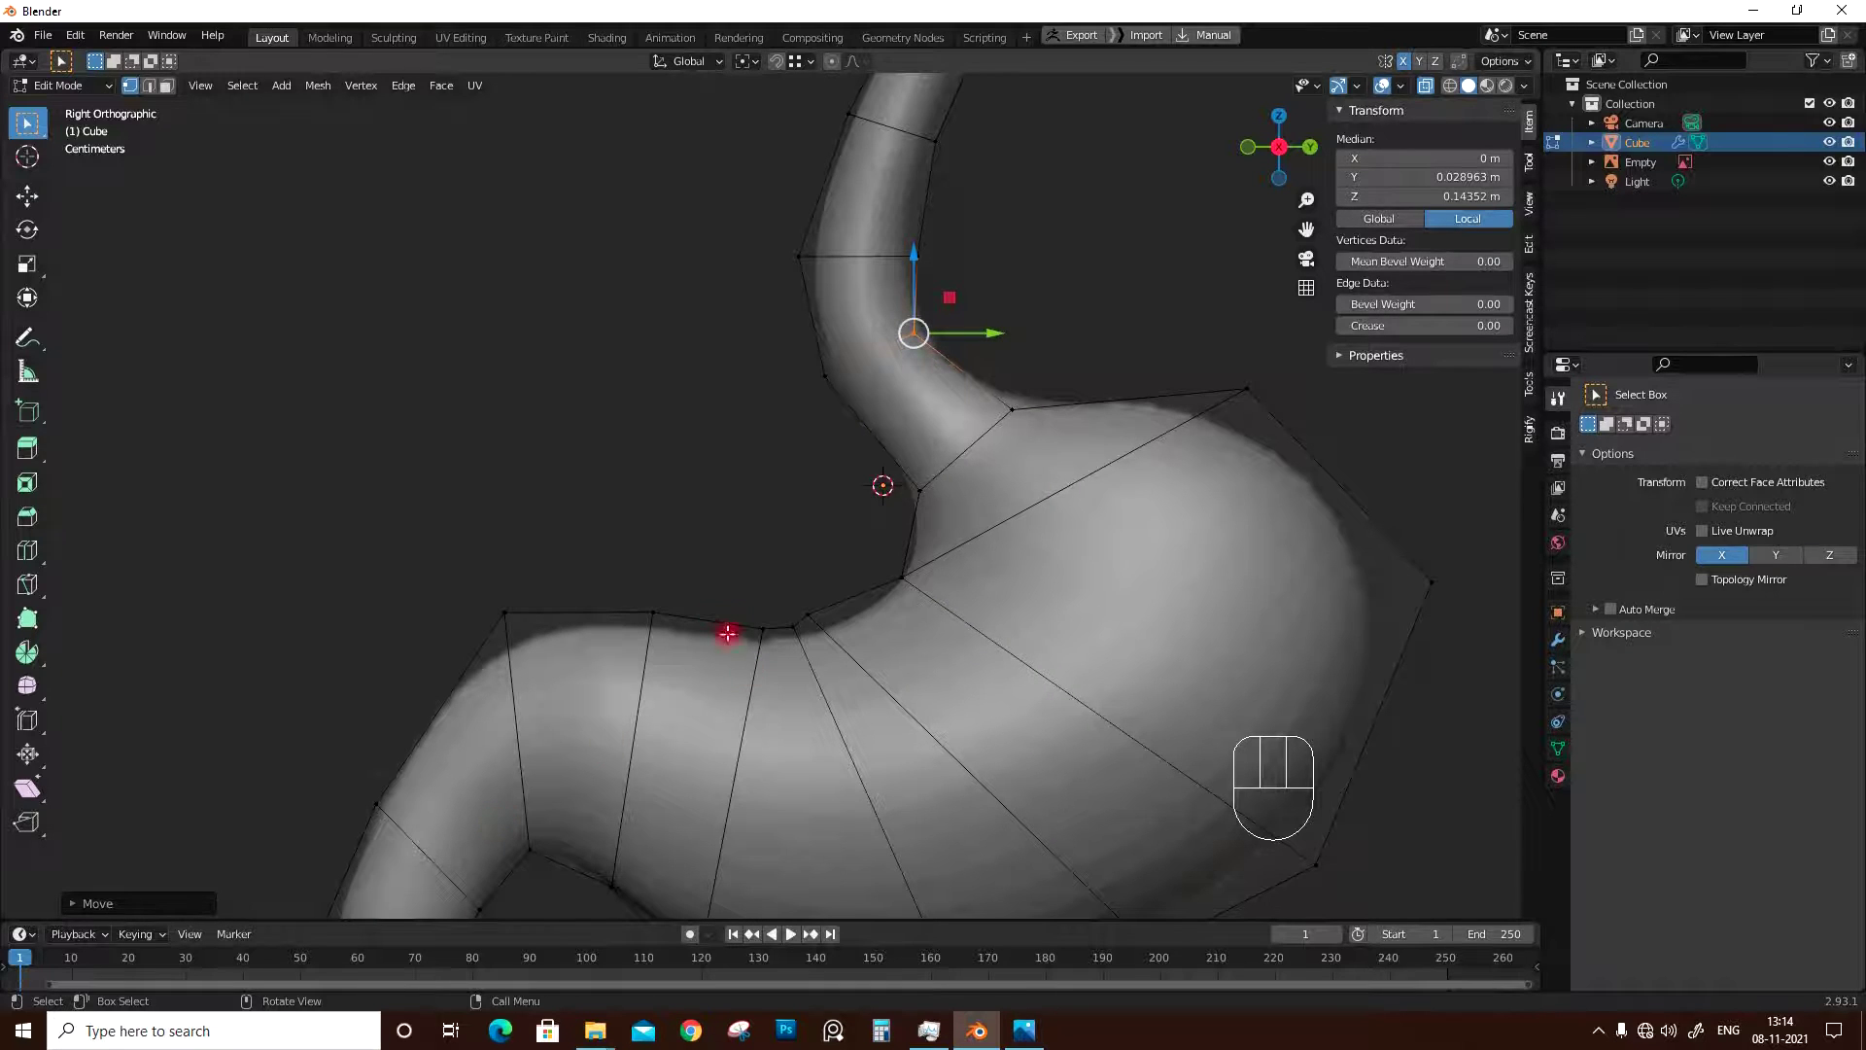
pyautogui.click(793, 625)
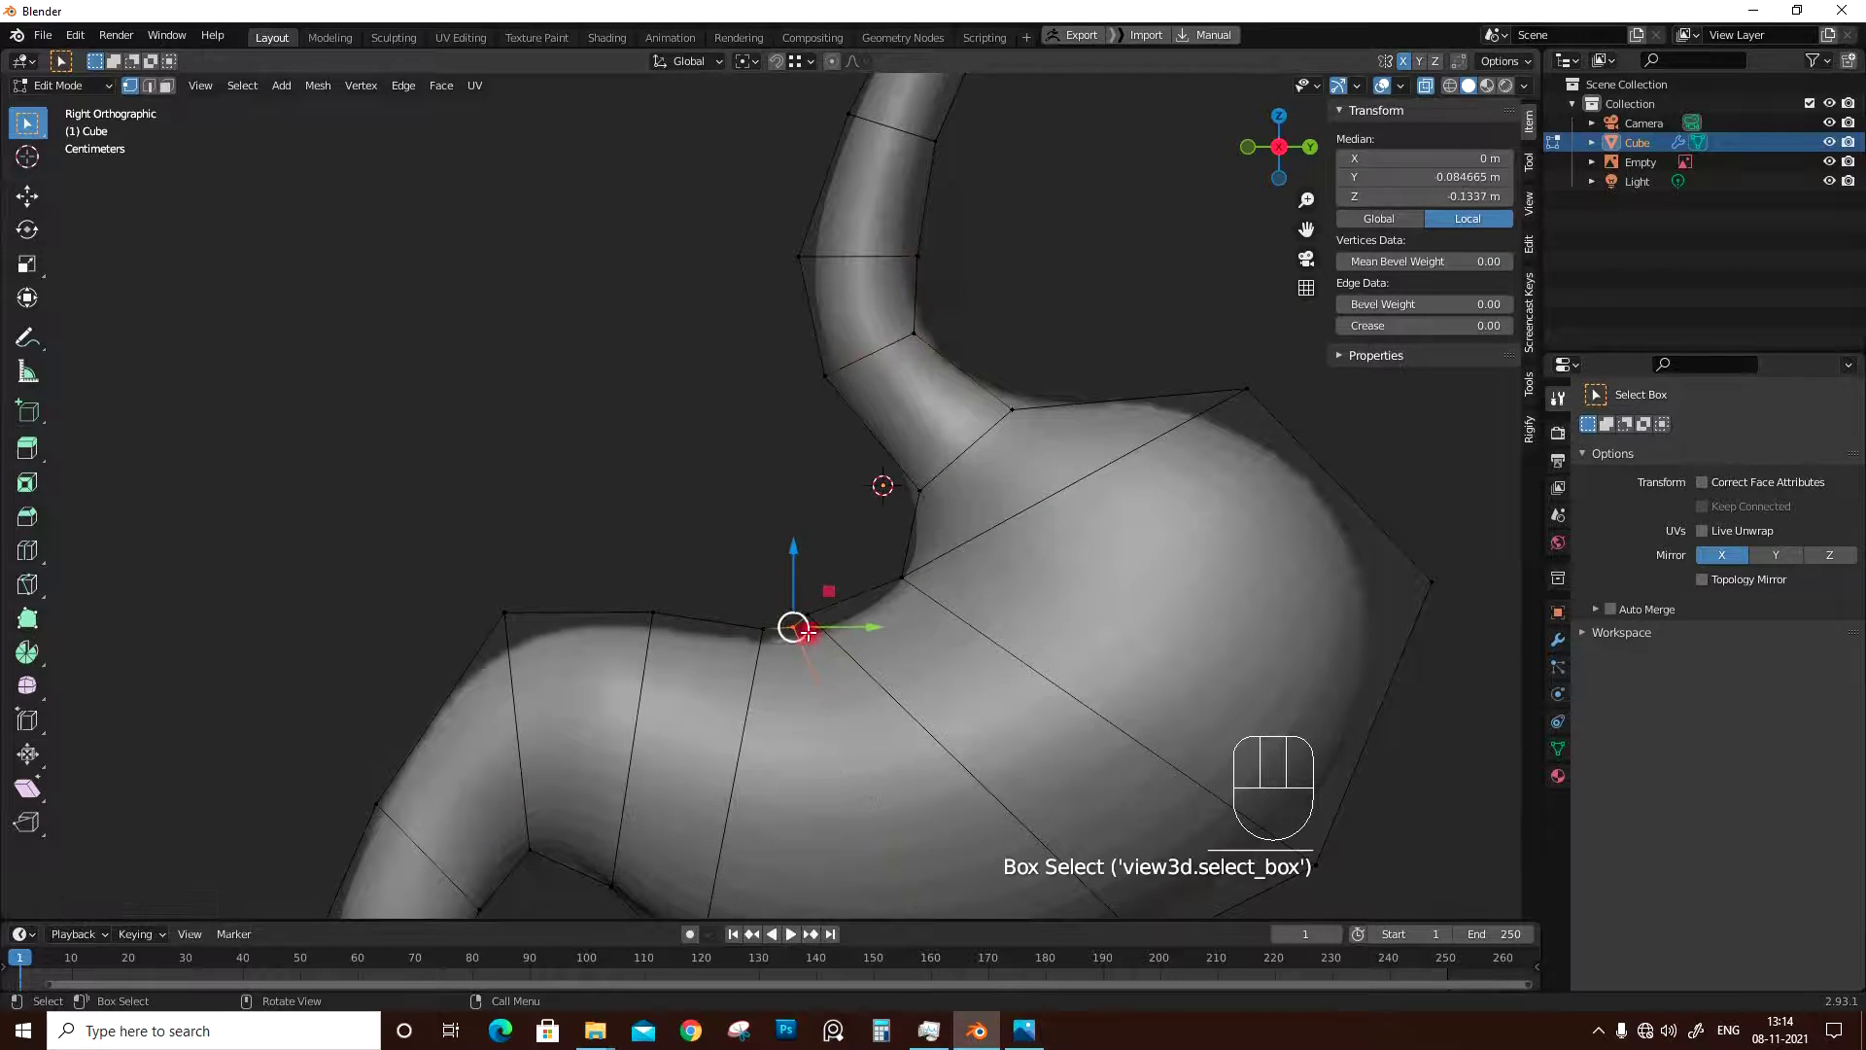
pyautogui.moveTo(829, 588); pyautogui.dragTo(833, 583)
# Hide the reference image empty and turn X-ray off, viewing the stomach from the front
pyautogui.scroll(-5, 833, 583)
pyautogui.moveTo(833, 574); pyautogui.dragTo(1212, 502, button='middle')
pyautogui.click(1831, 161)
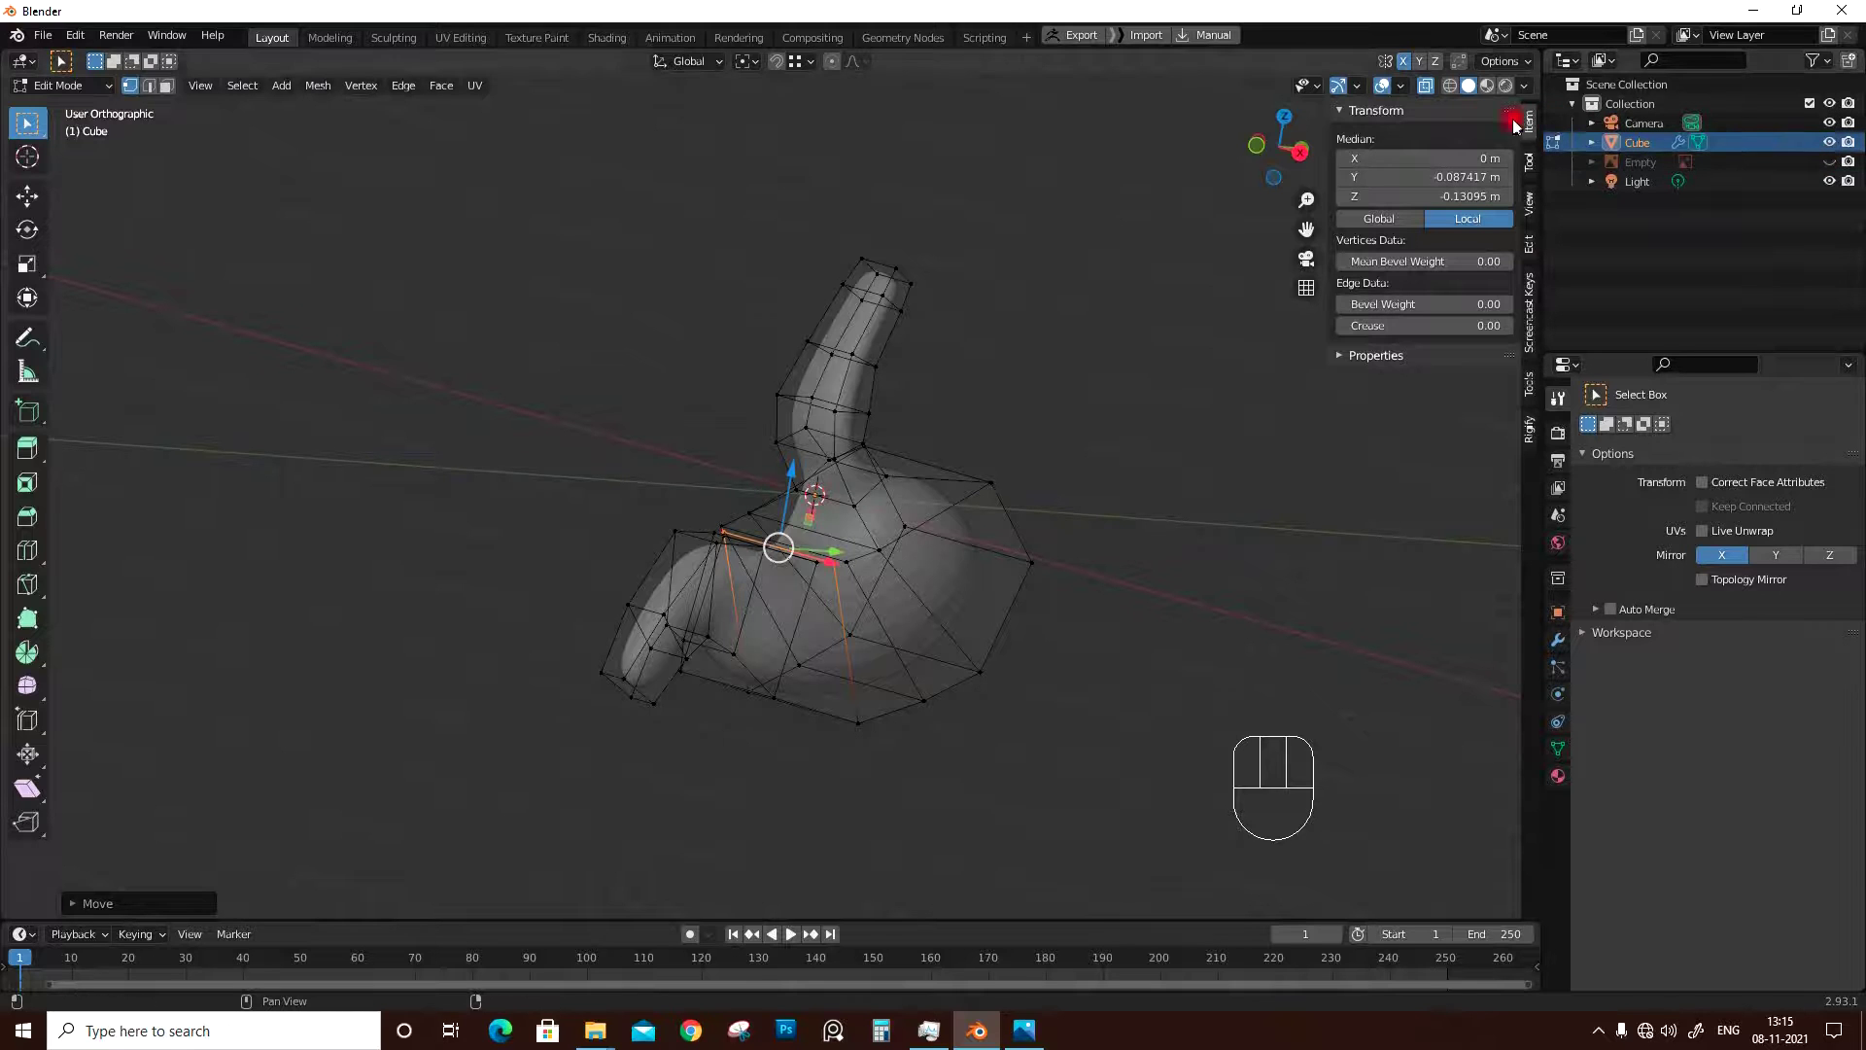
pyautogui.click(1424, 85)
pyautogui.moveTo(1108, 408); pyautogui.dragTo(904, 610, button='middle')
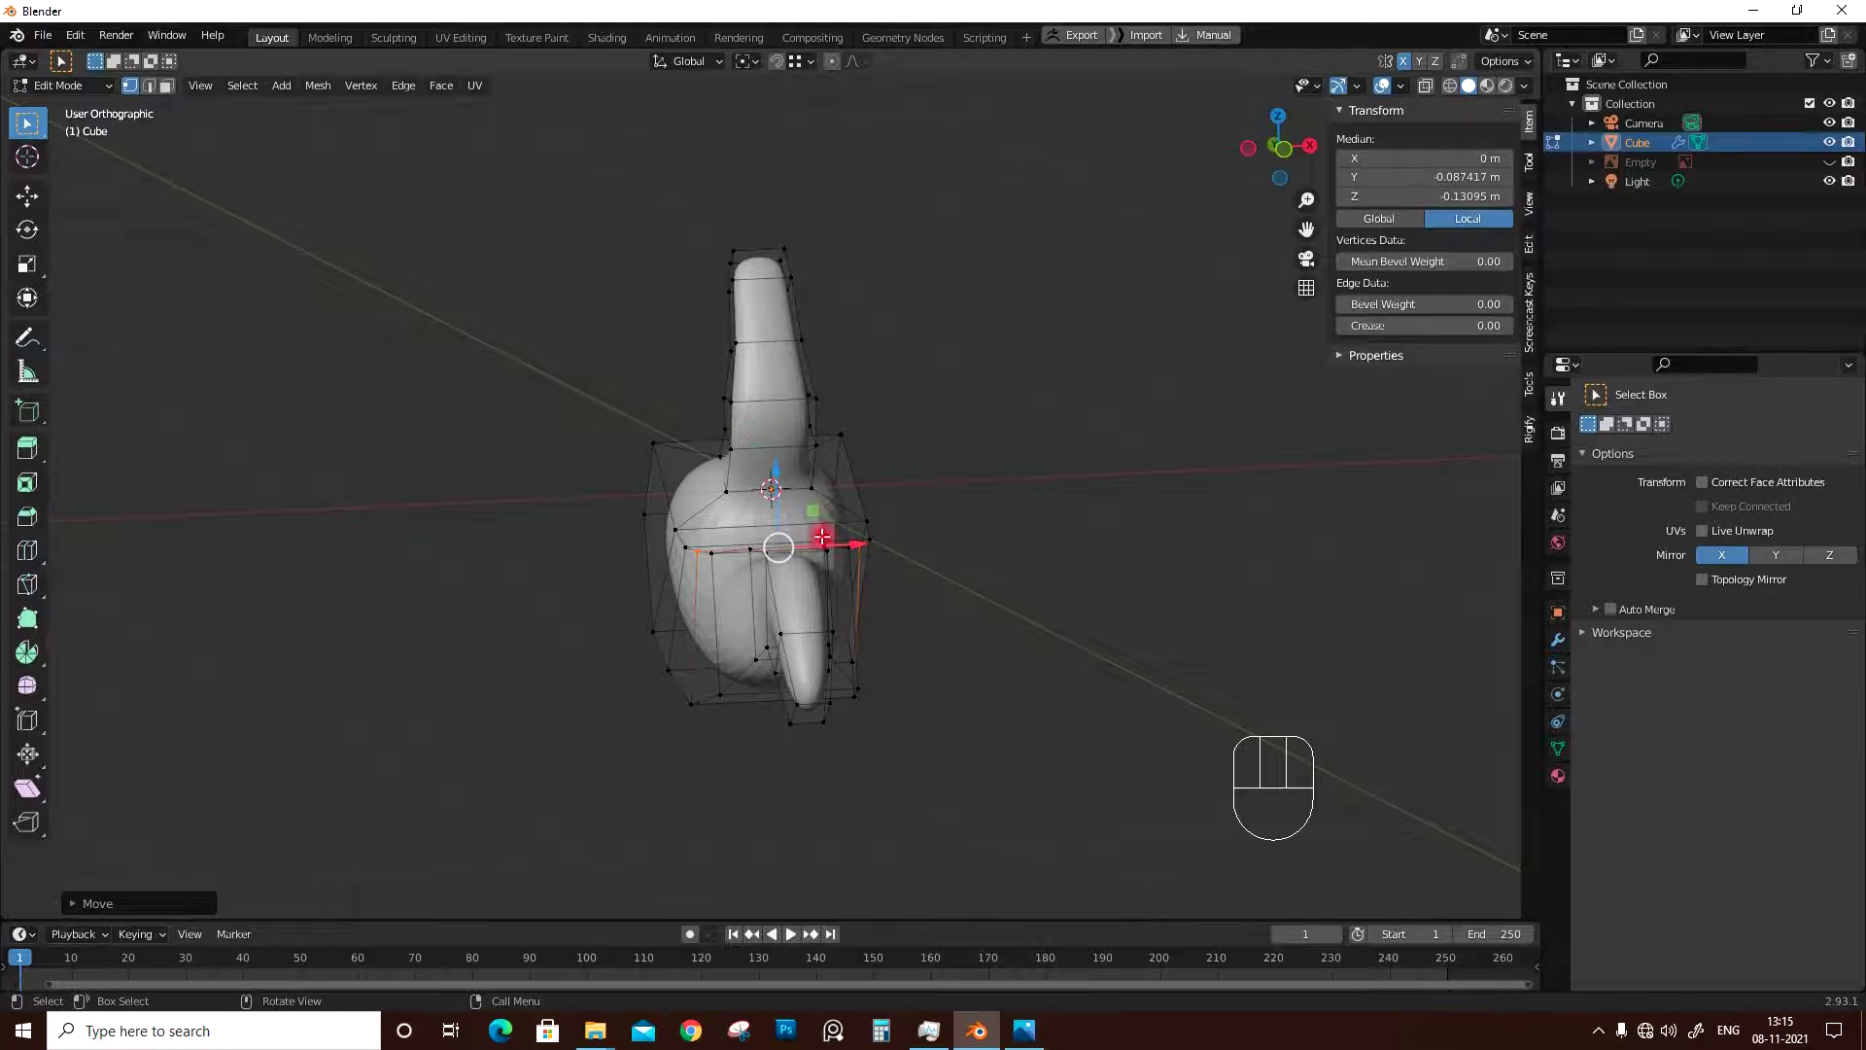
pyautogui.keyDown('shift'); pyautogui.moveTo(843, 484); pyautogui.dragTo(945, 454, button='middle'); pyautogui.keyUp('shift')
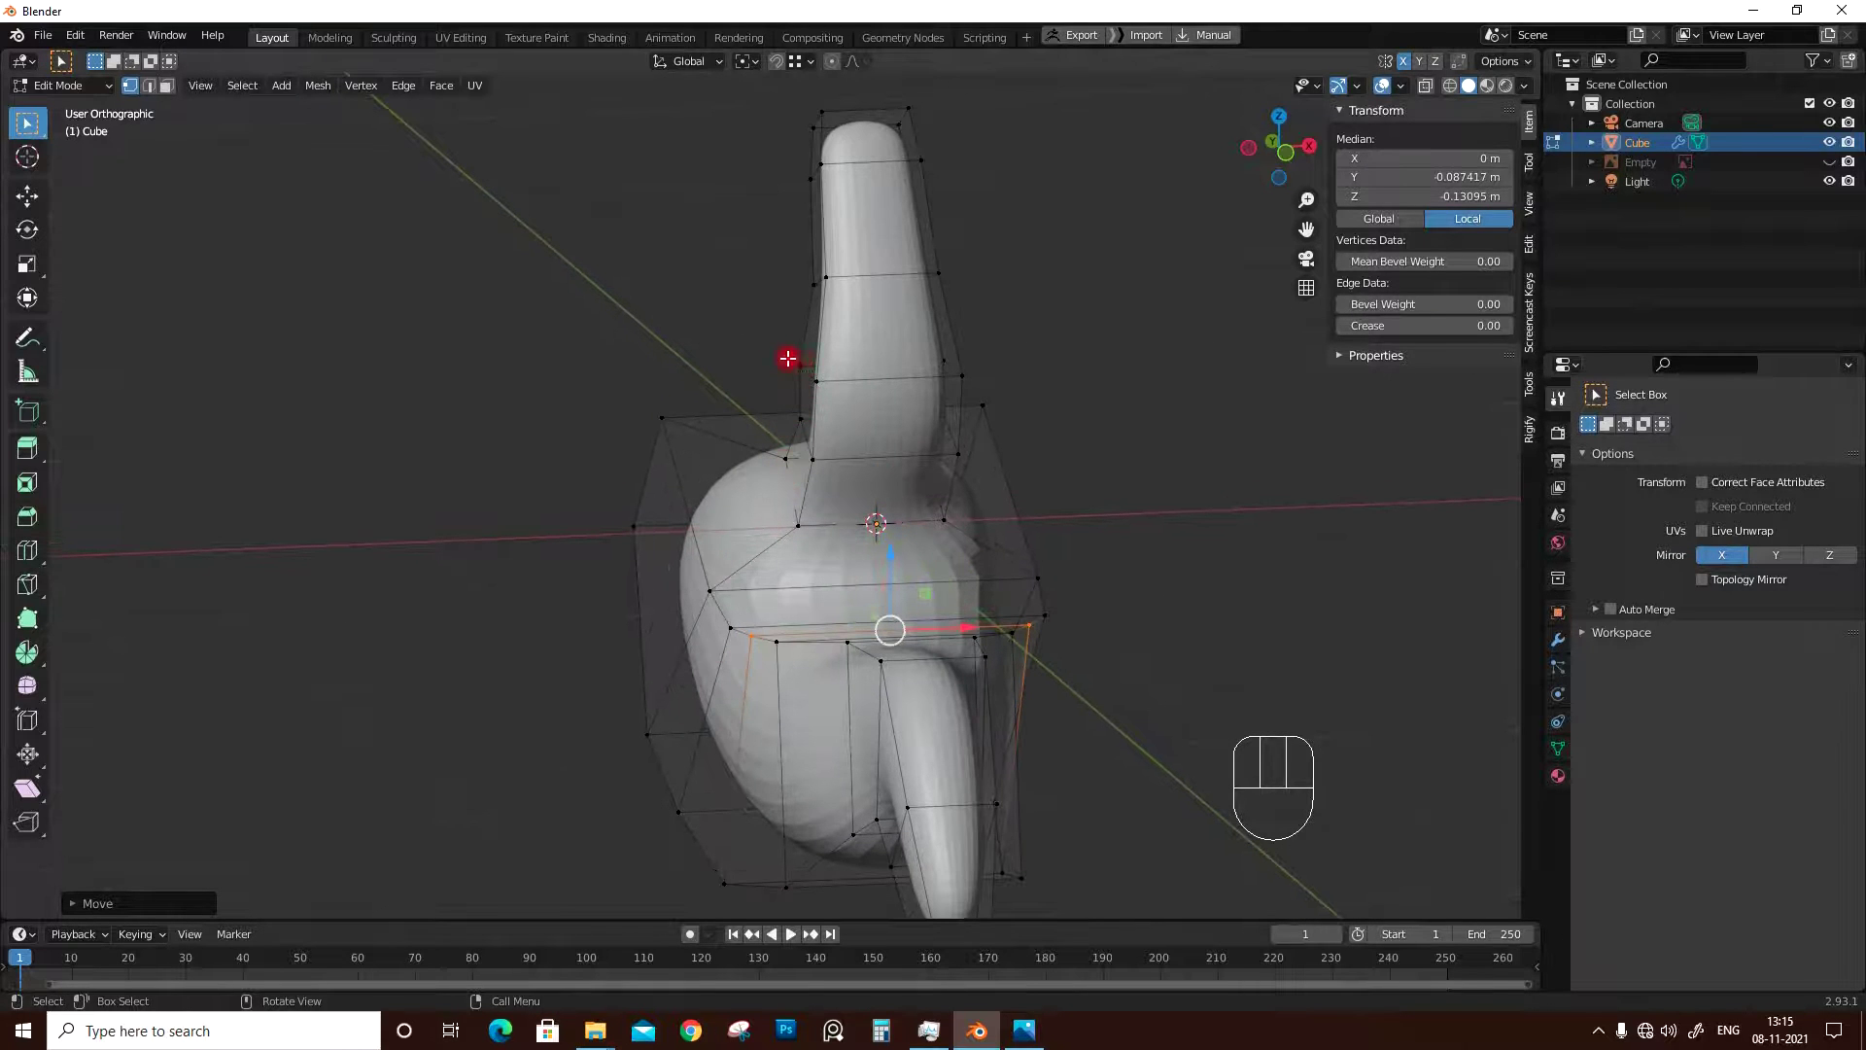
# Narrow the upper oesophagus by moving its side vertices inward along X, bringing the top two loops to about X -0.033 m
pyautogui.moveTo(806, 372); pyautogui.dragTo(888, 363)
pyautogui.moveTo(802, 273); pyautogui.dragTo(912, 282)
pyautogui.moveTo(795, 148); pyautogui.dragTo(862, 190)
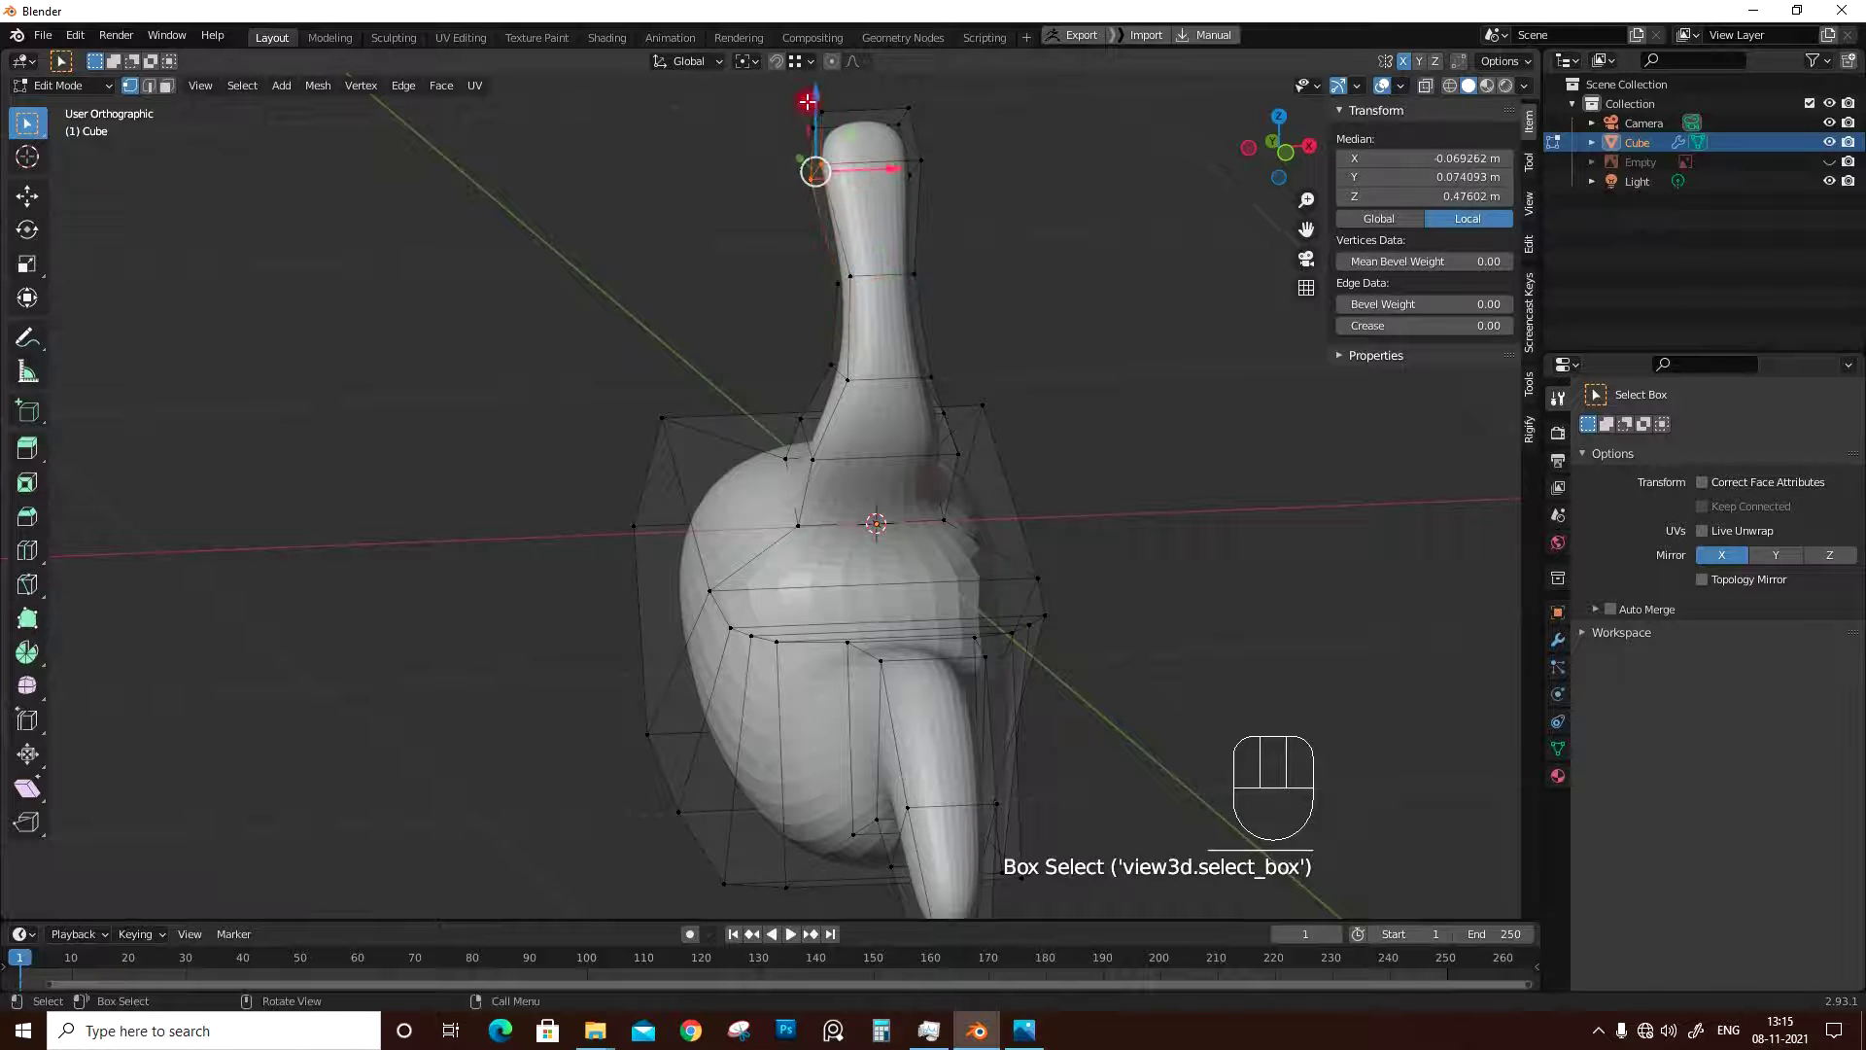
pyautogui.moveTo(773, 91); pyautogui.dragTo(921, 174)
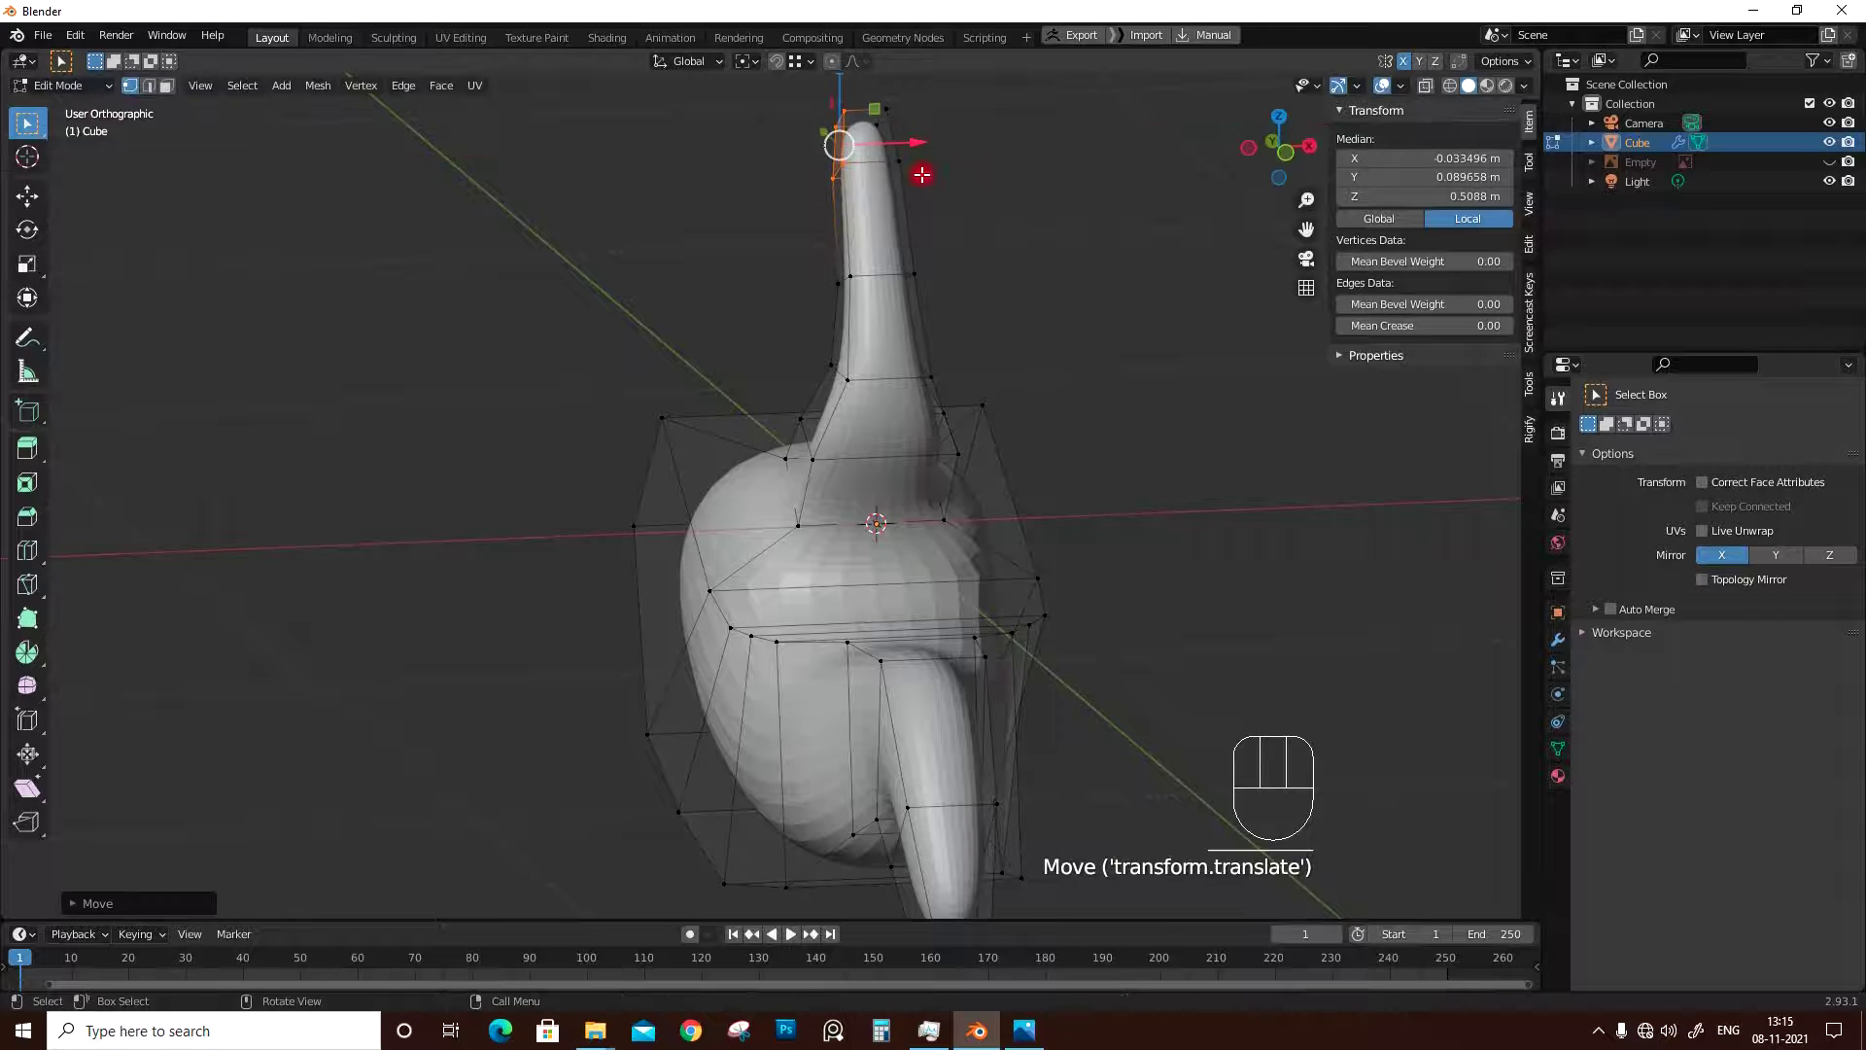
# Narrow the lower oesophagus by moving its side vertices inward, the bend loop to about X -0.055 m and the base to about X -0.078 m
pyautogui.moveTo(819, 396); pyautogui.dragTo(926, 372)
pyautogui.click(802, 420)
pyautogui.click(986, 401)
pyautogui.moveTo(788, 387); pyautogui.dragTo(918, 433)
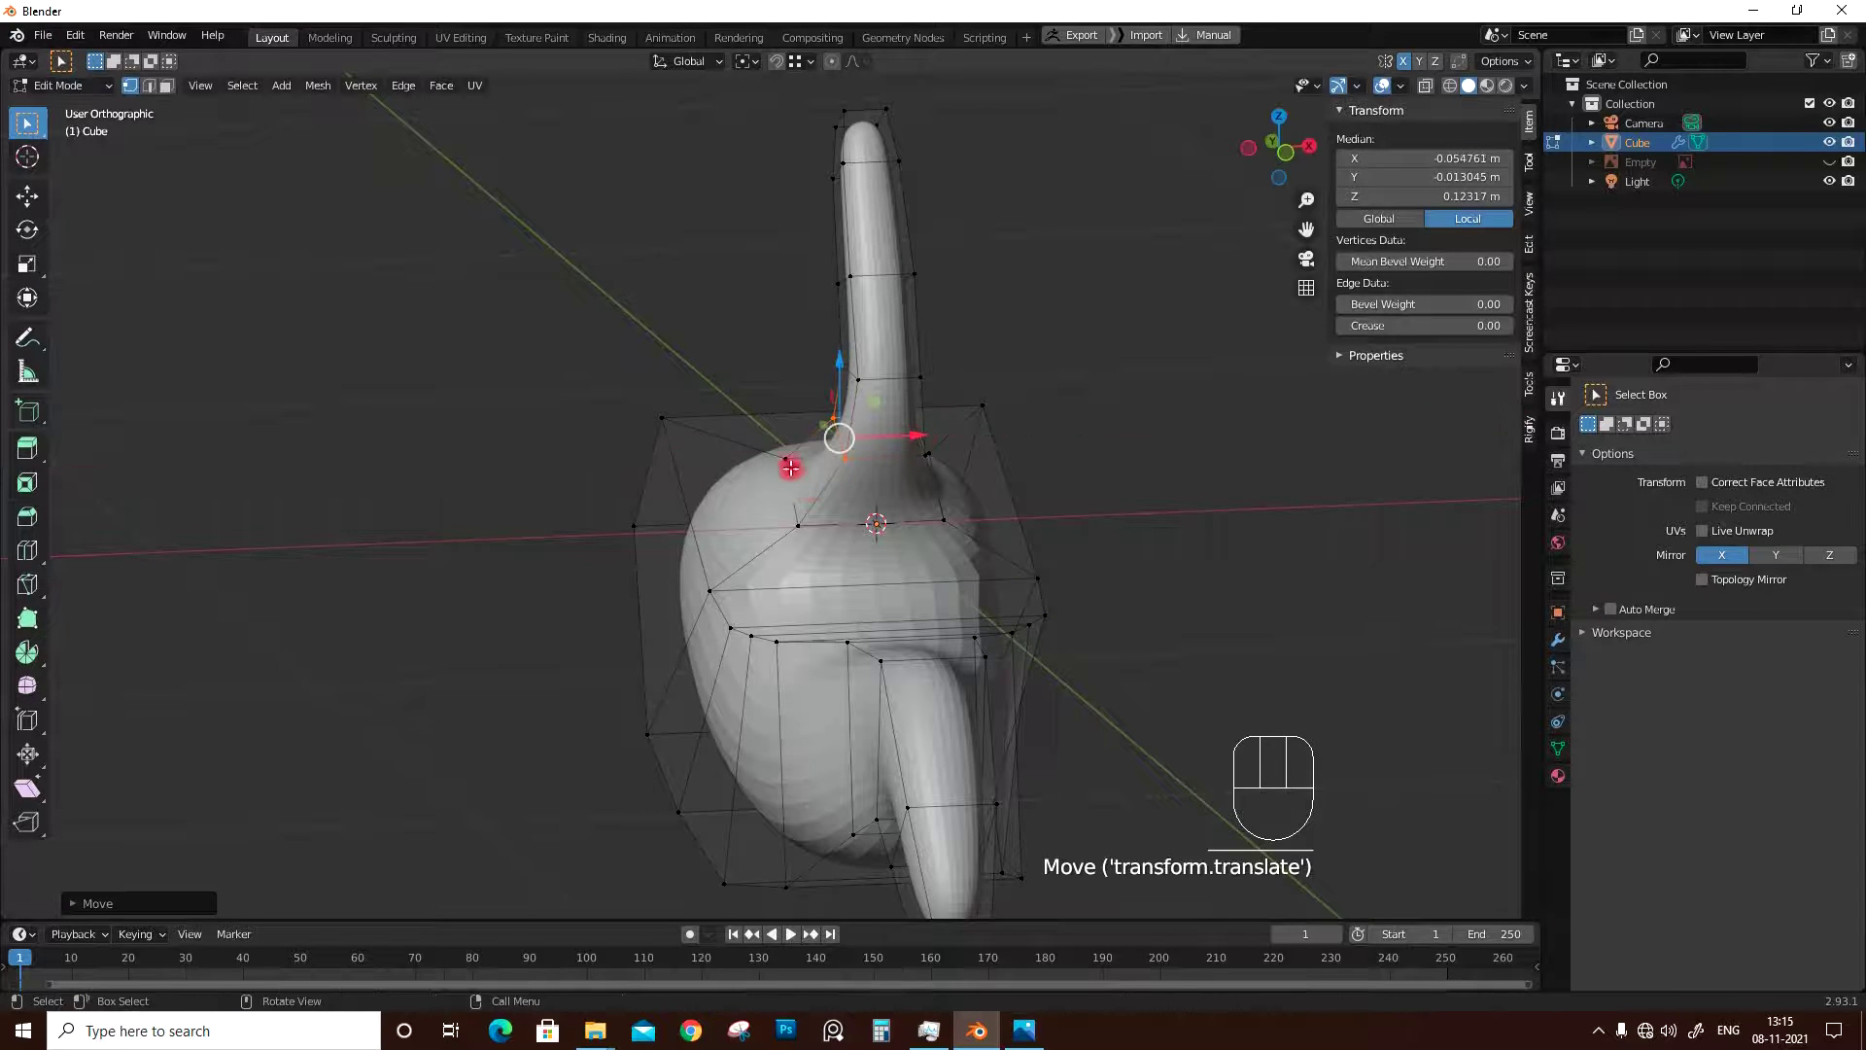
pyautogui.moveTo(773, 452); pyautogui.dragTo(892, 488)
pyautogui.moveTo(892, 488); pyautogui.dragTo(855, 602, button='middle')
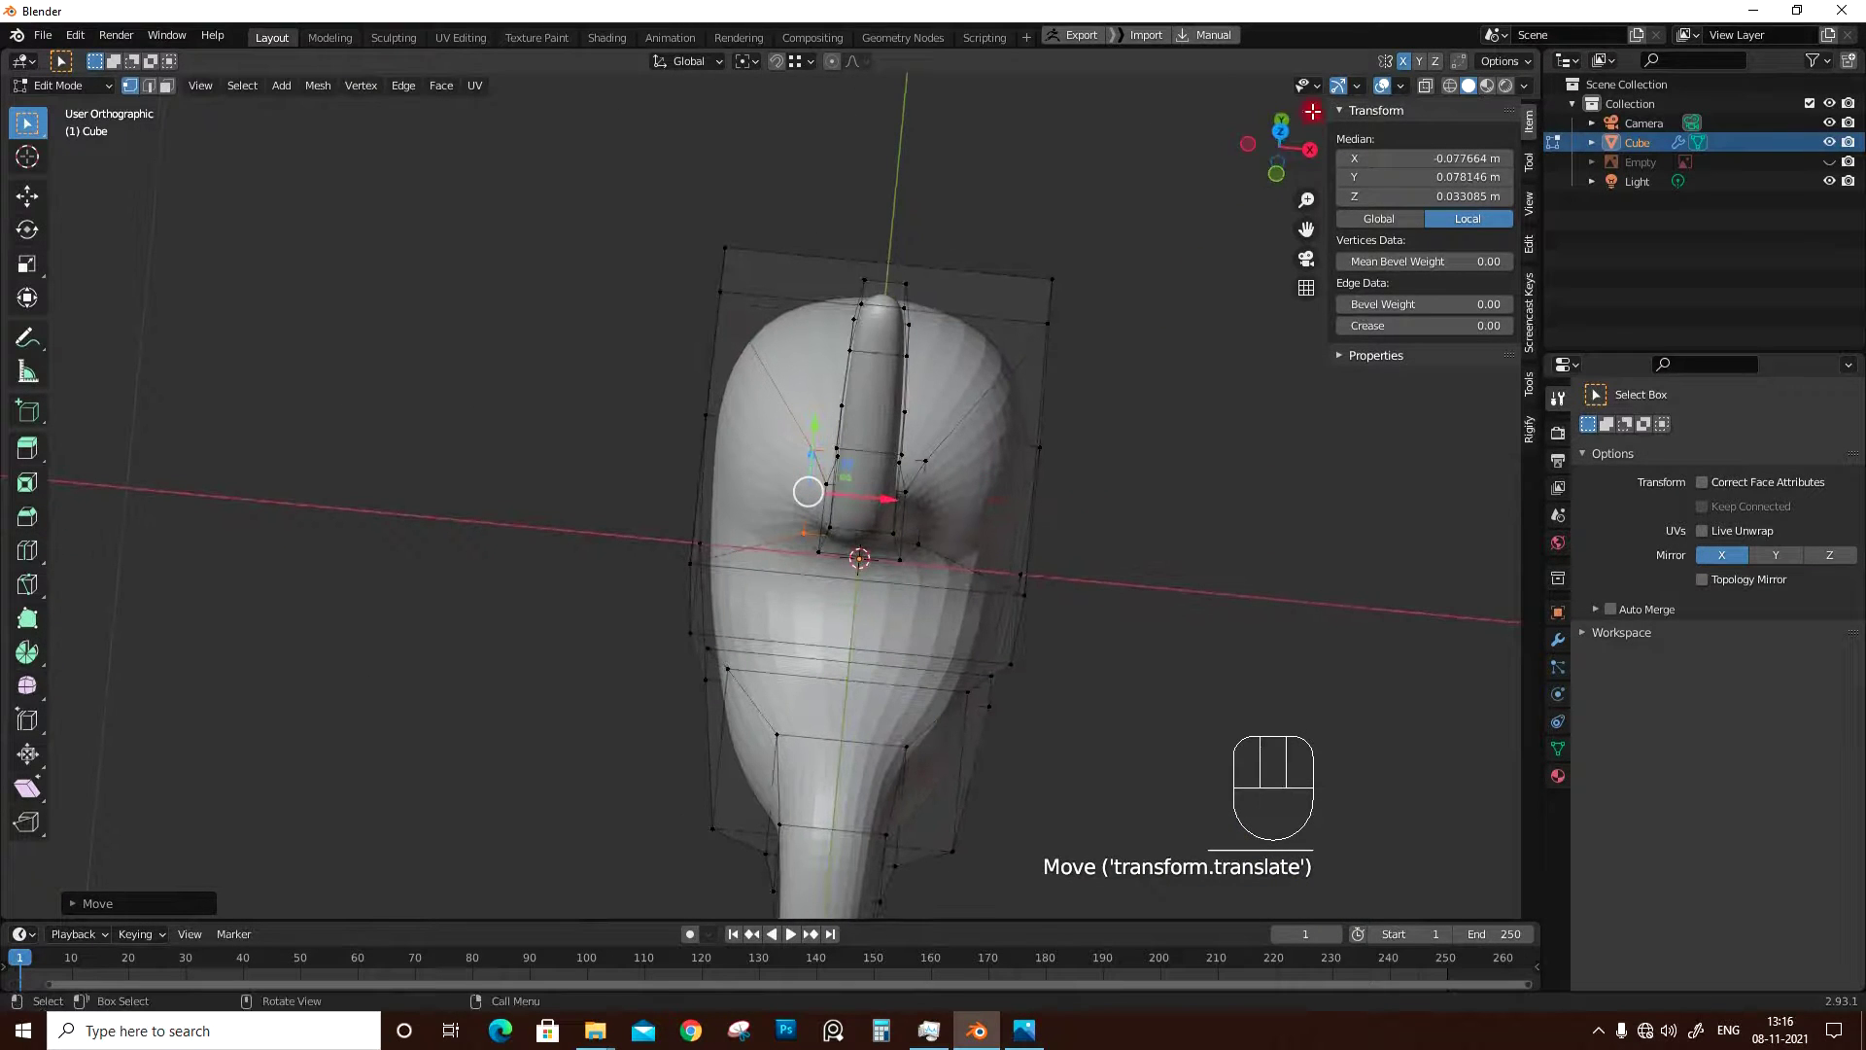
# Narrow the stomach body by moving its side vertices inward along X in the top view, with X-ray on
pyautogui.click(1283, 135)
pyautogui.keyDown('shift'); pyautogui.moveTo(1073, 547); pyautogui.dragTo(1121, 560, button='middle'); pyautogui.keyUp('shift')
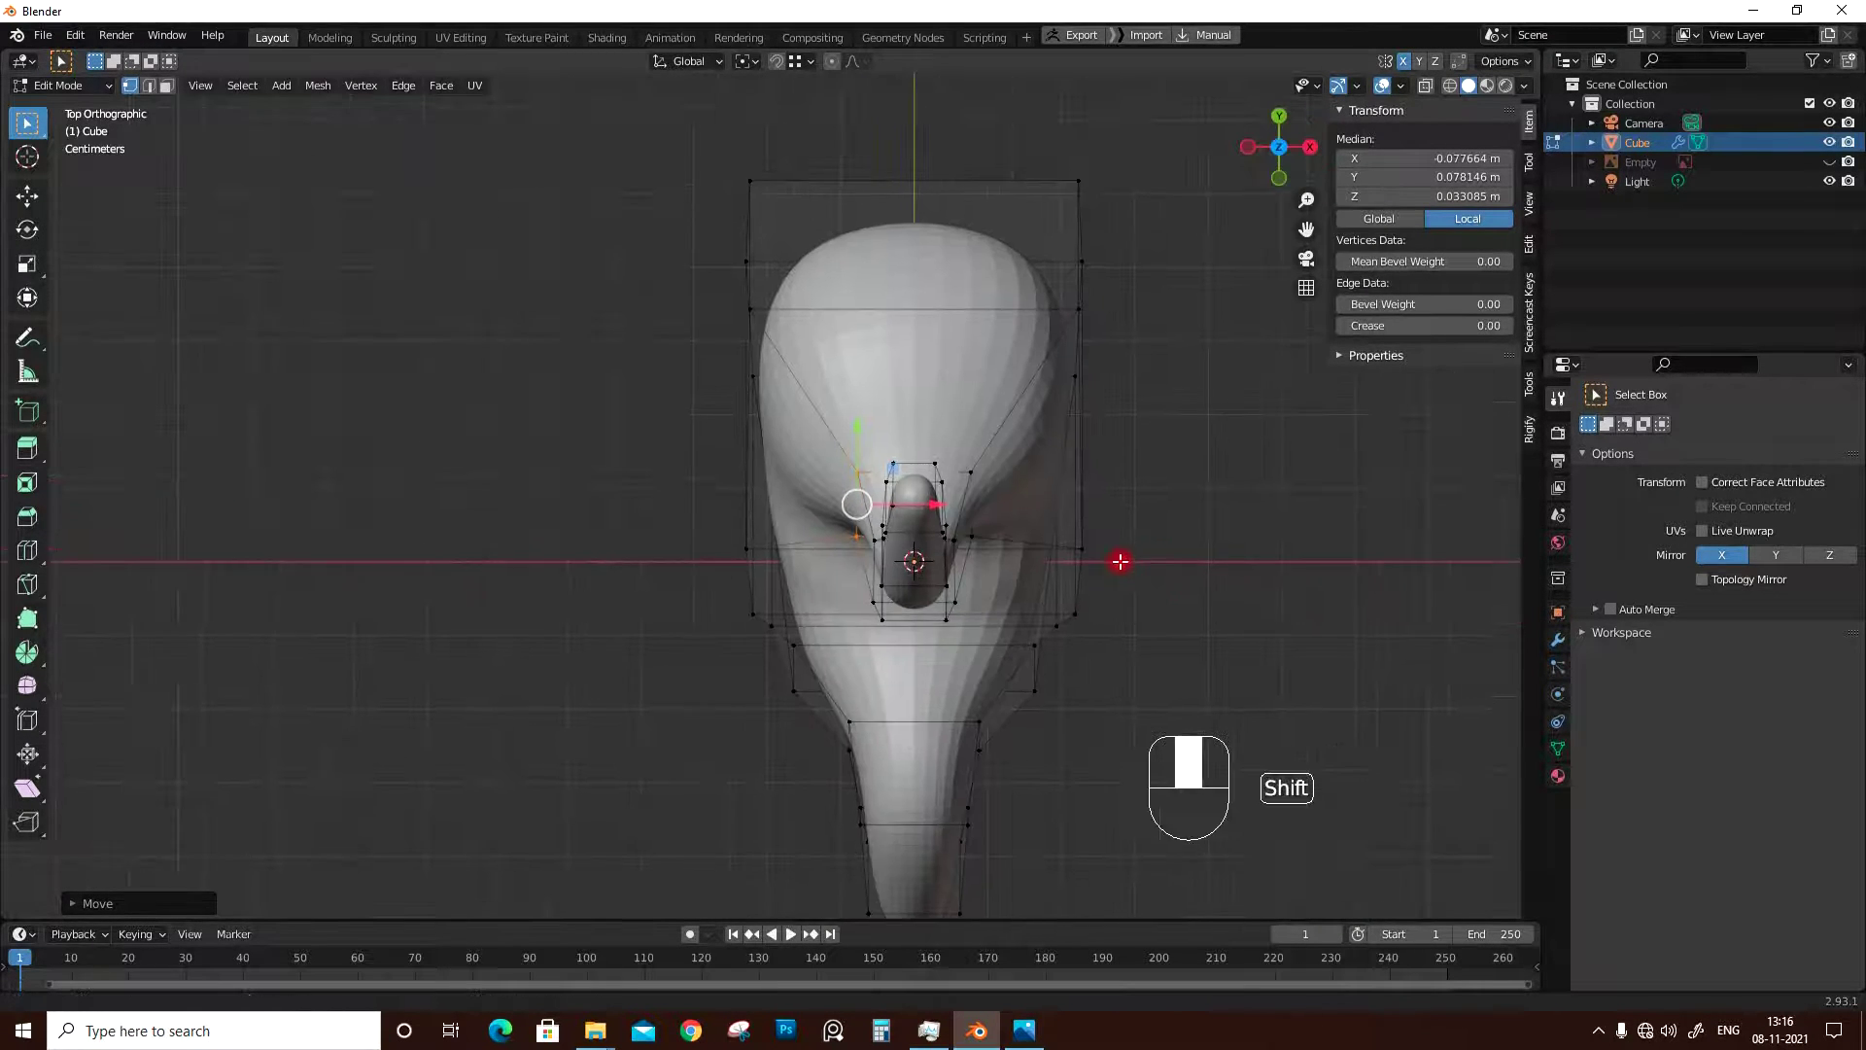
pyautogui.scroll(-1, 995, 674)
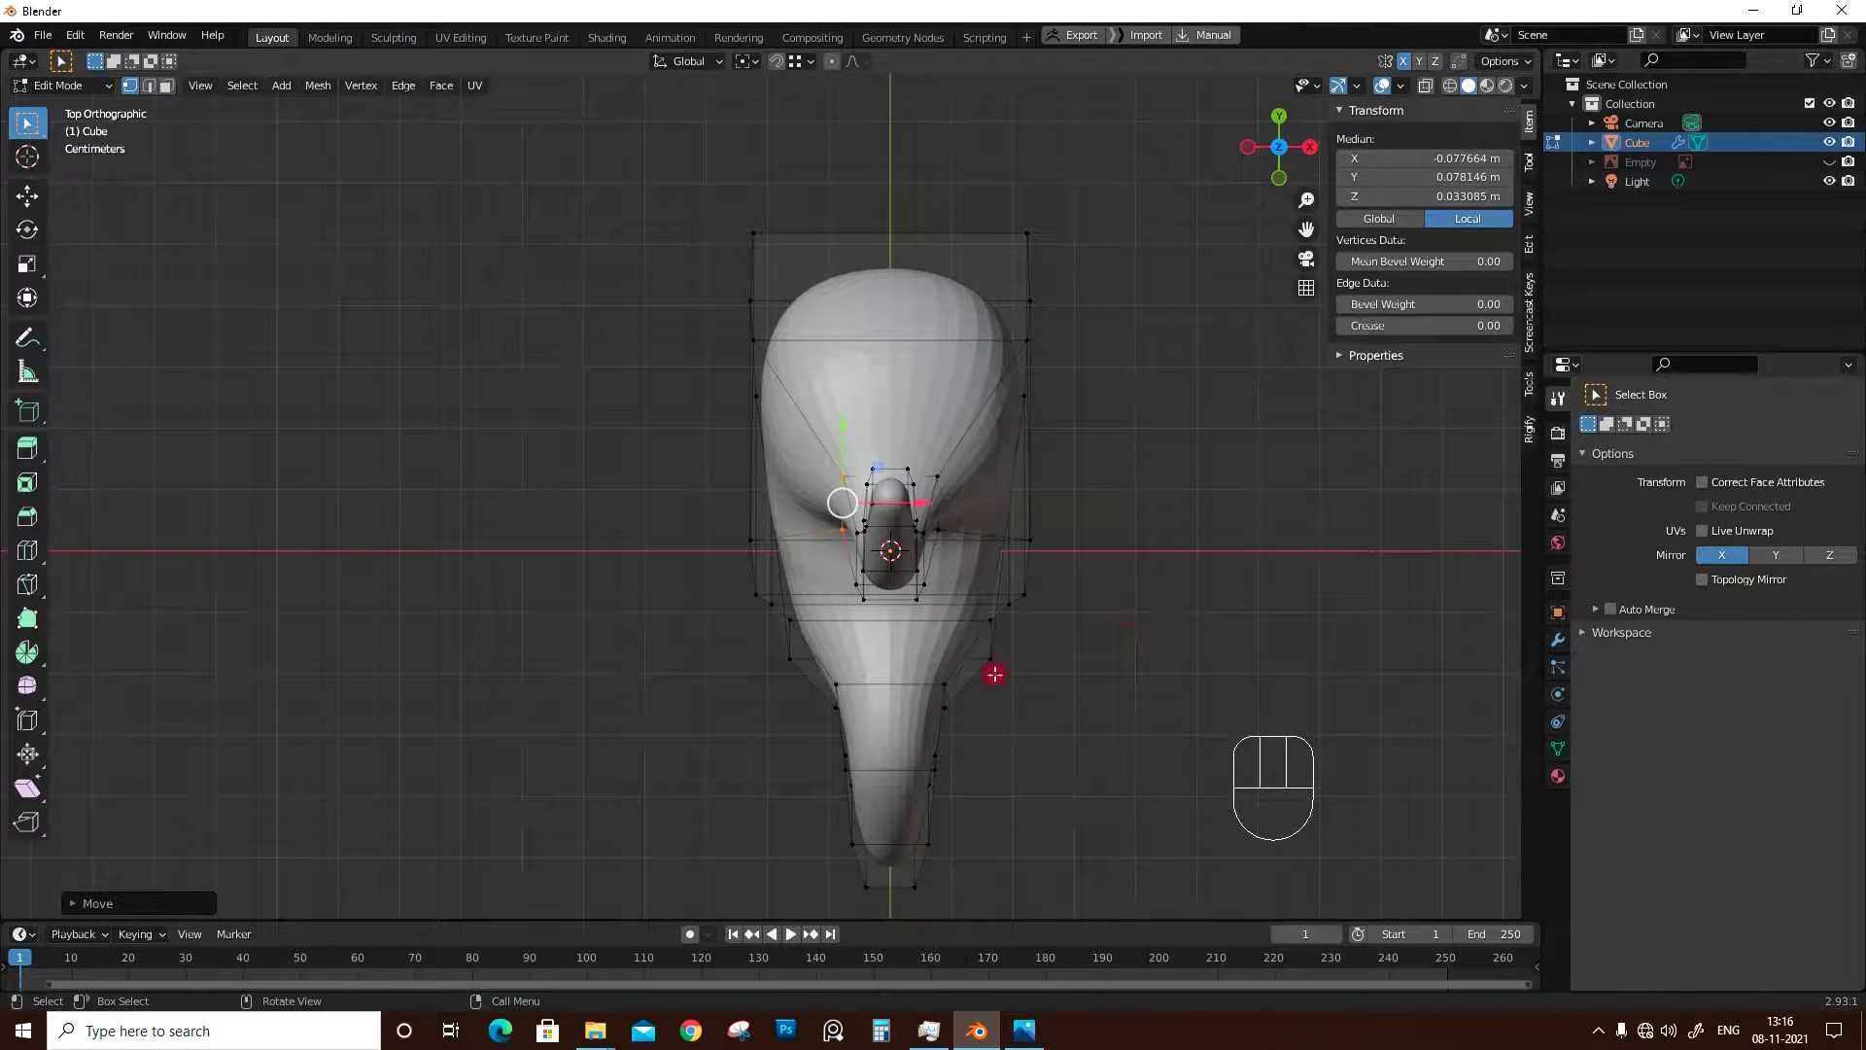
pyautogui.moveTo(644, 170); pyautogui.dragTo(803, 628)
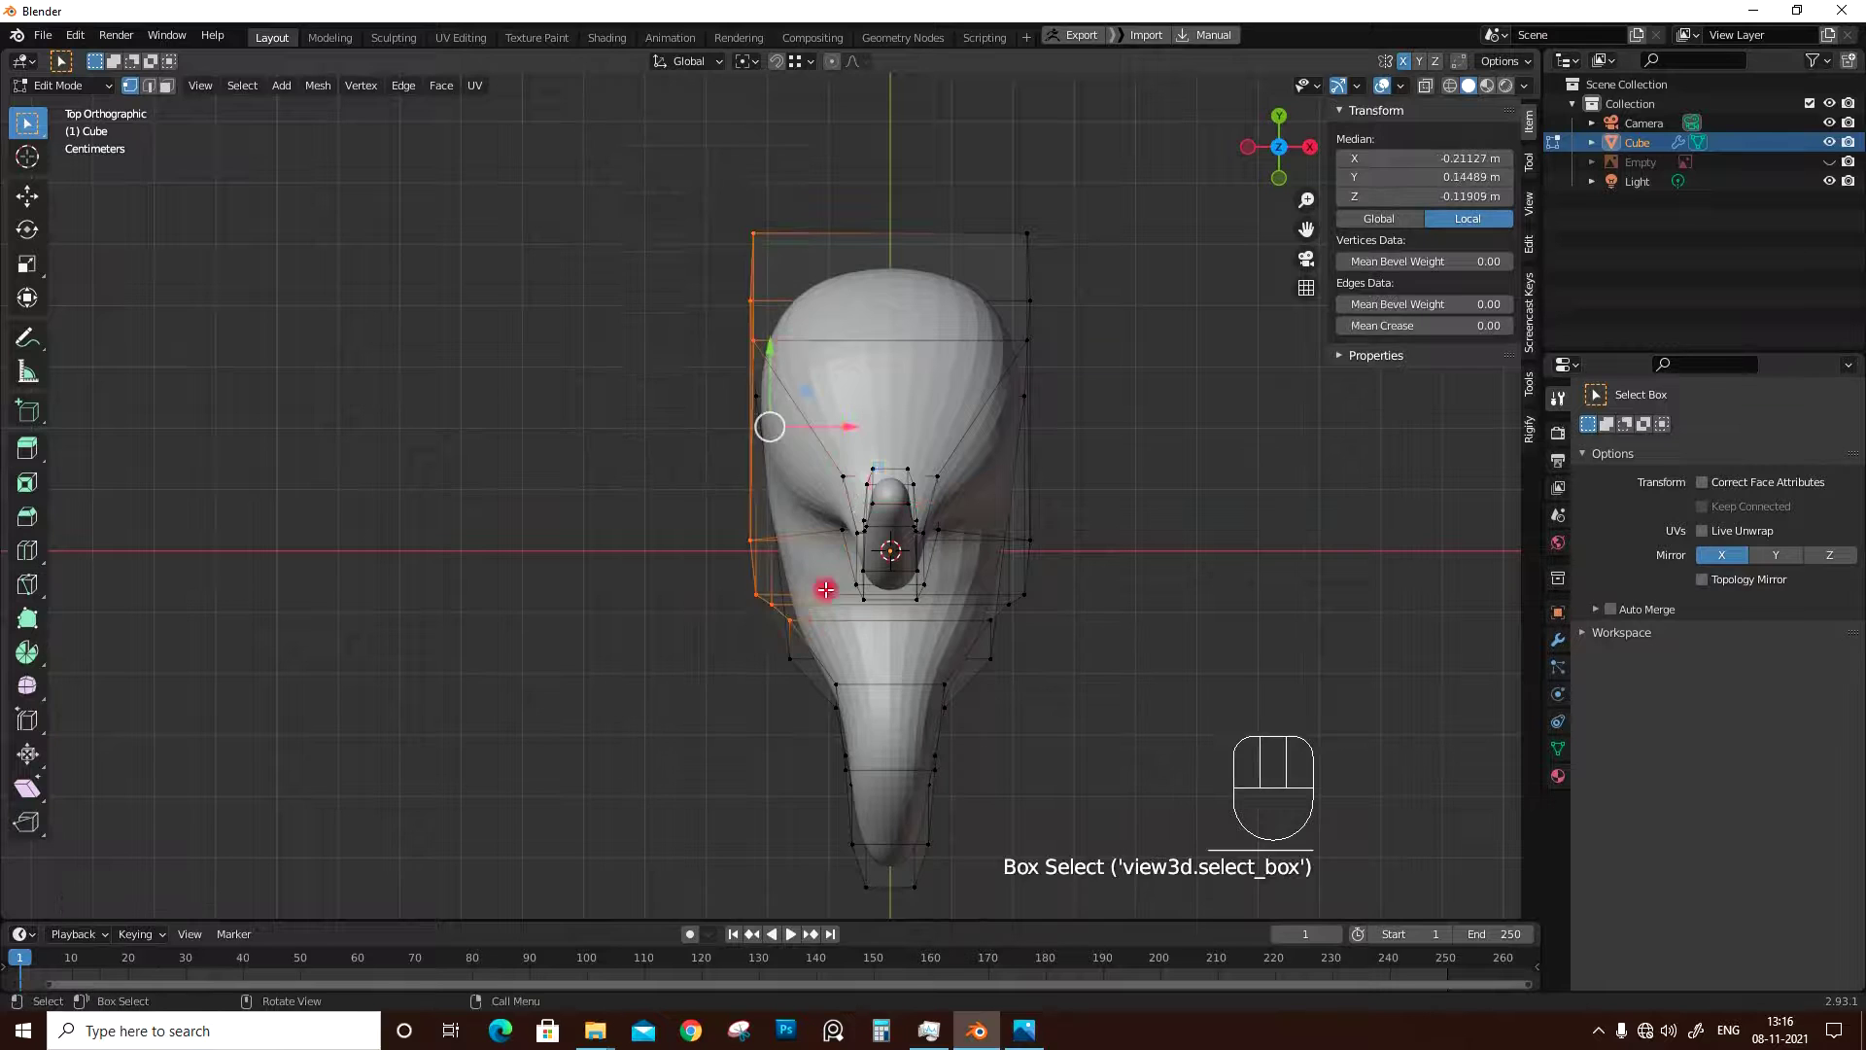
pyautogui.click(1425, 85)
pyautogui.moveTo(668, 213); pyautogui.dragTo(817, 641)
pyautogui.moveTo(843, 426); pyautogui.dragTo(870, 432)
pyautogui.moveTo(884, 530)
pyautogui.mouseDown(button='middle')
pyautogui.moveTo(863, 525)
pyautogui.moveTo(904, 429)
pyautogui.moveTo(895, 574)
pyautogui.moveTo(887, 534)
pyautogui.mouseUp(button='middle')
pyautogui.moveTo(830, 698)
pyautogui.mouseDown()
pyautogui.moveTo(887, 728)
pyautogui.moveTo(967, 682)
pyautogui.mouseUp()
# Turn X-ray off and return the stomach to Object Mode, viewing it from the right
pyautogui.click(1426, 86)
pyautogui.moveTo(972, 554)
pyautogui.mouseDown(button='middle')
pyautogui.moveTo(797, 630)
pyautogui.moveTo(676, 593)
pyautogui.moveTo(843, 521)
pyautogui.moveTo(688, 486)
pyautogui.moveTo(733, 401)
pyautogui.moveTo(971, 554)
pyautogui.moveTo(959, 596)
pyautogui.moveTo(854, 612)
pyautogui.moveTo(827, 534)
pyautogui.moveTo(801, 573)
pyautogui.moveTo(977, 644)
pyautogui.mouseUp(button='middle')
pyautogui.press('Tab')
pyautogui.scroll(-3, 851, 600)
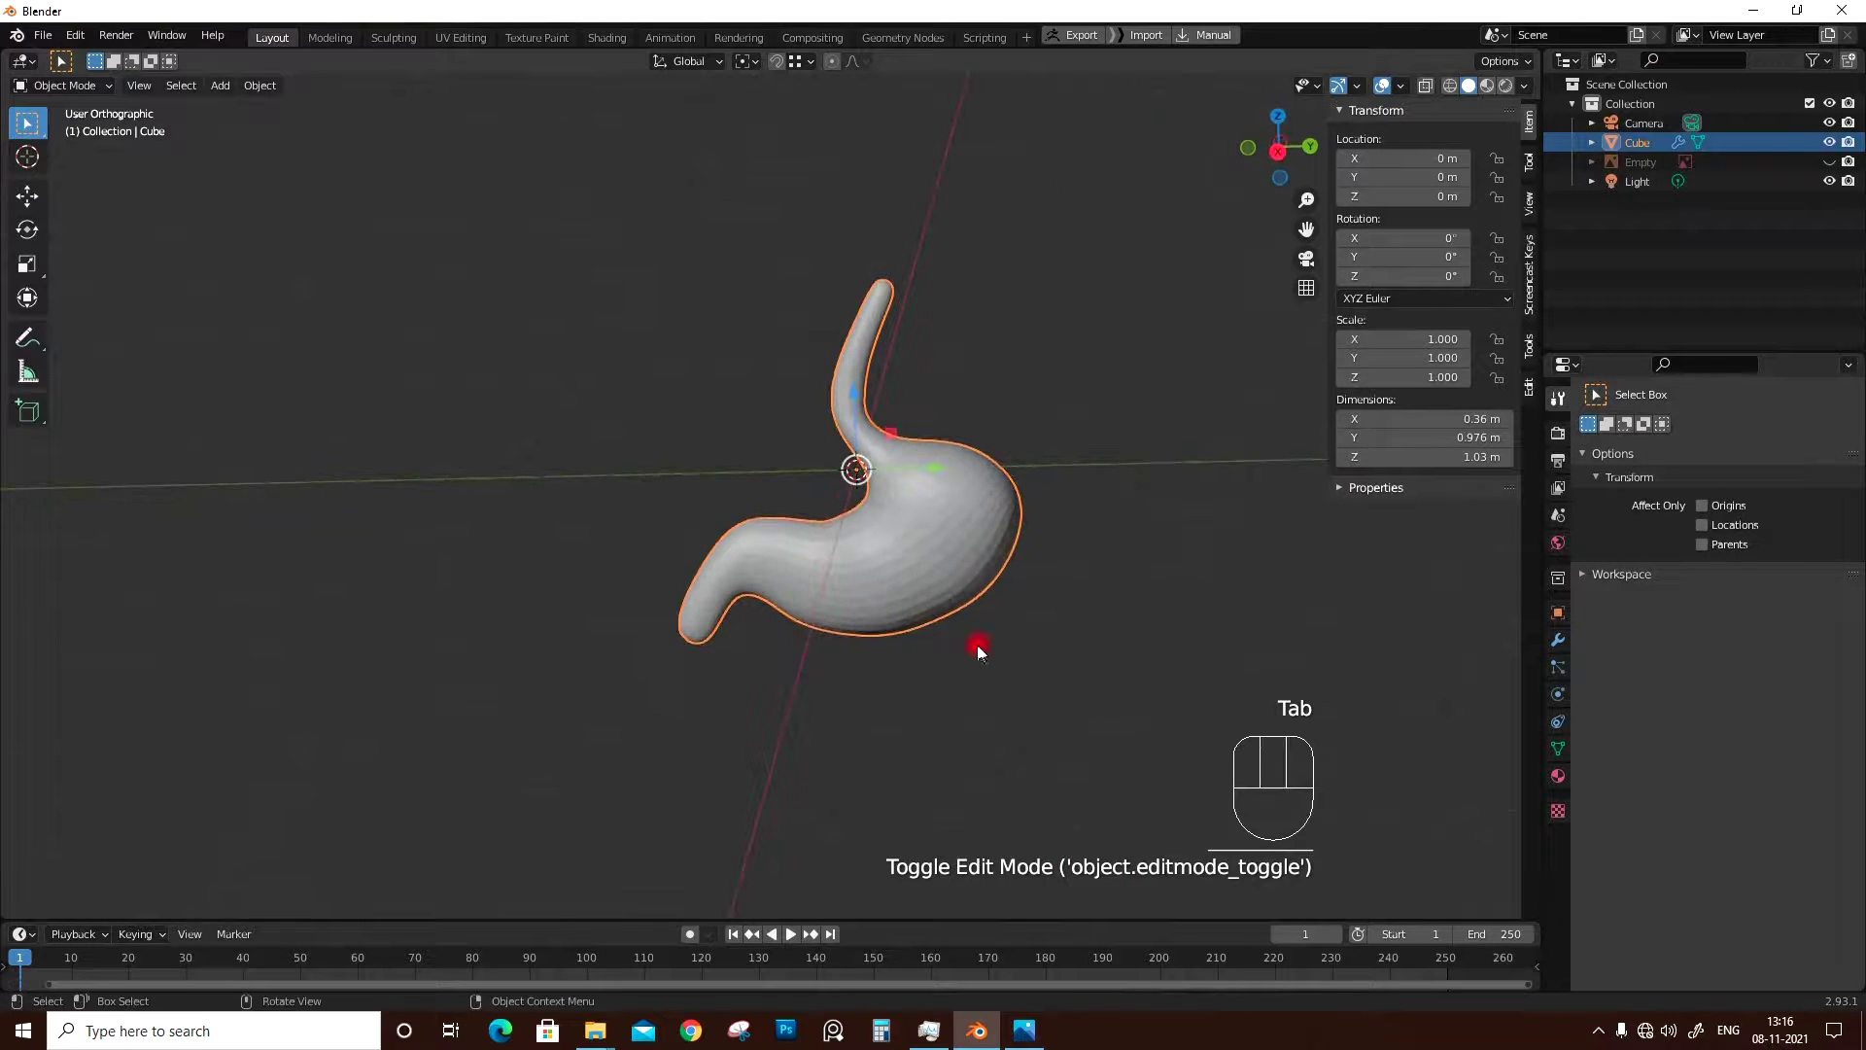
pyautogui.moveTo(888, 696); pyautogui.dragTo(828, 706, button='middle')
pyautogui.click(1266, 151)
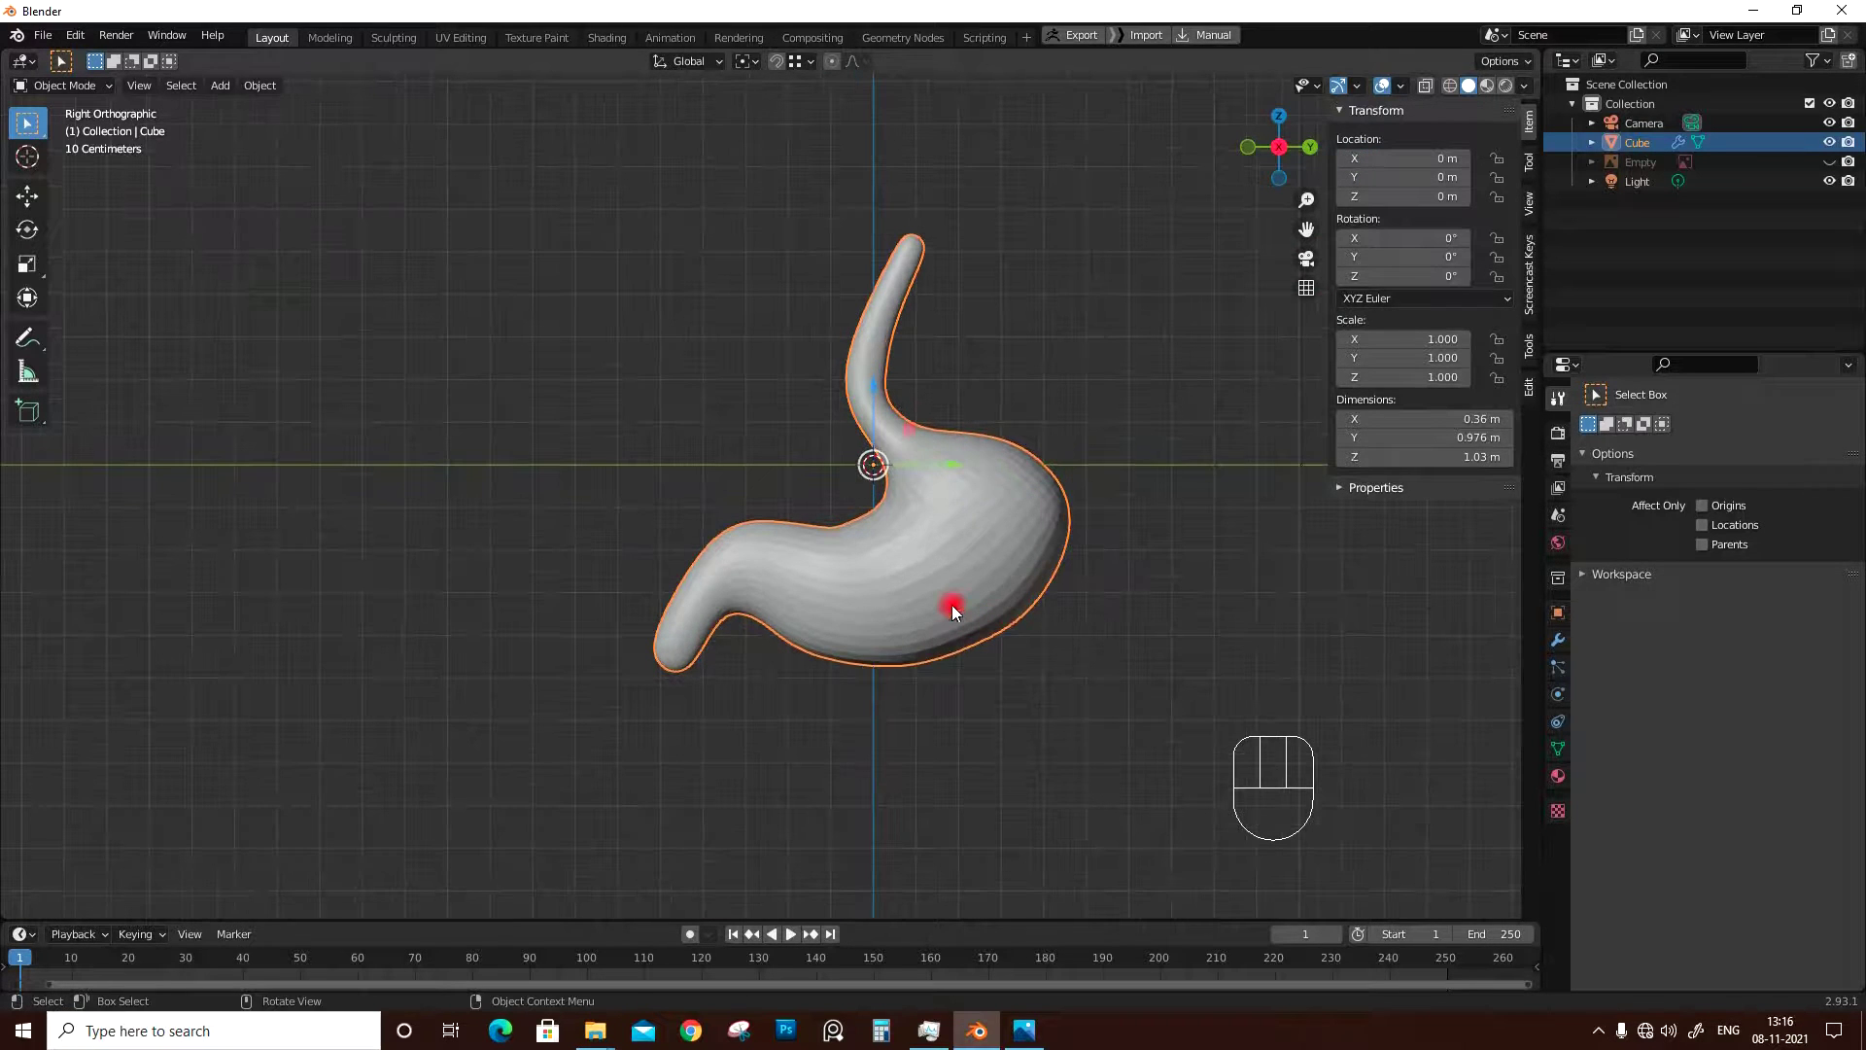
# Show the reference image empty again and compare the stomach's outline with it using X-ray
pyautogui.click(1829, 162)
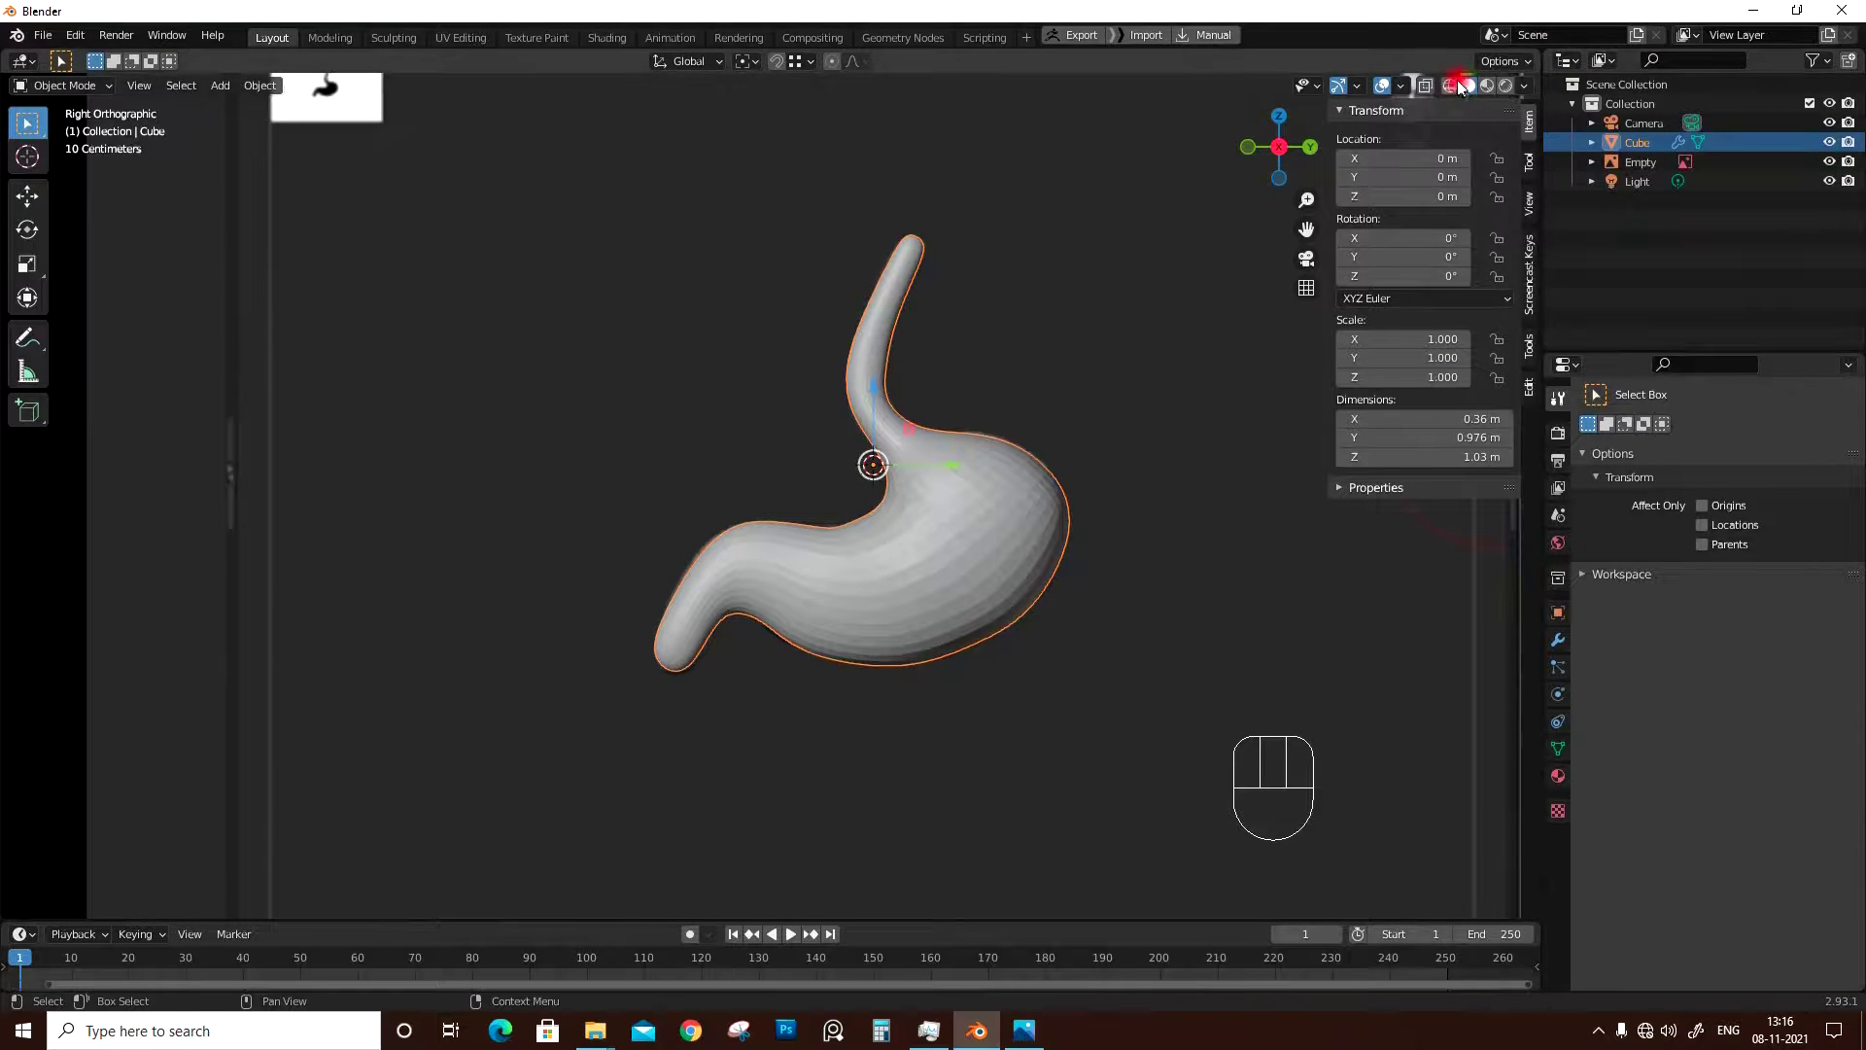
pyautogui.click(1425, 84)
pyautogui.scroll(2, 1054, 478)
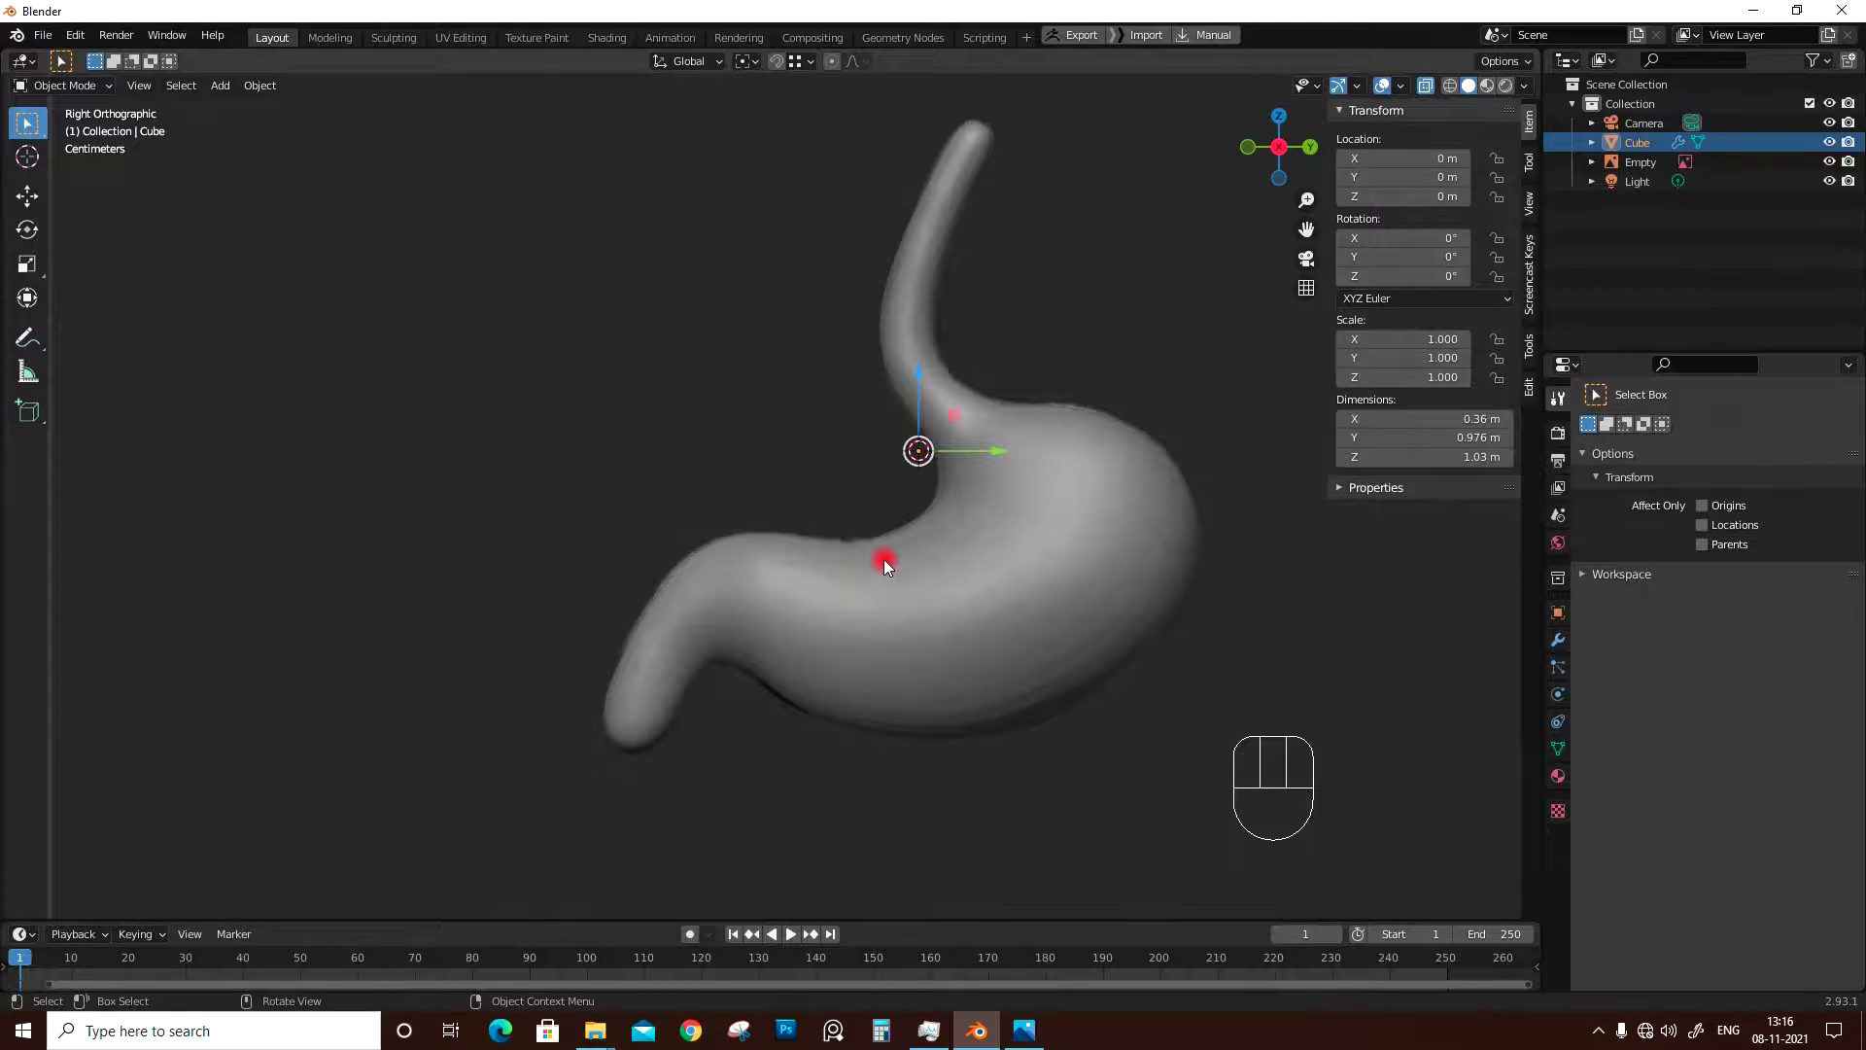
pyautogui.click(855, 579)
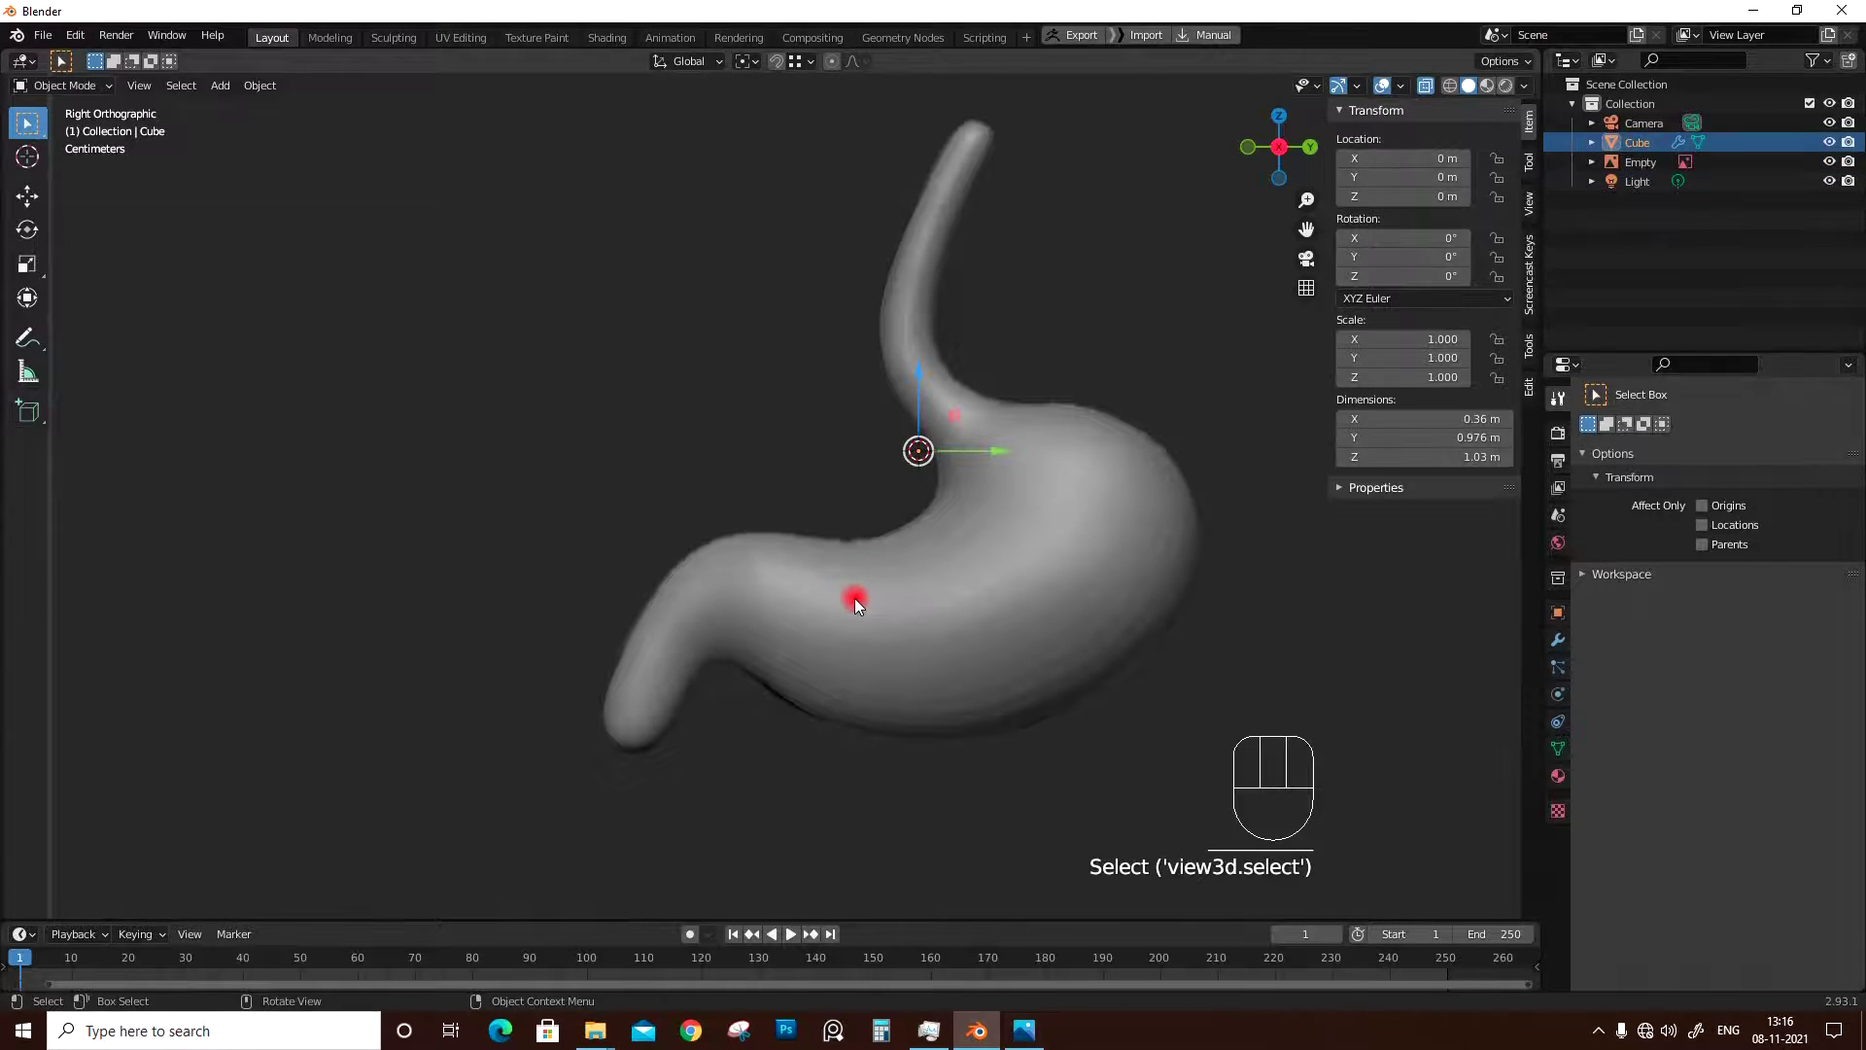
pyautogui.scroll(-4, 825, 552)
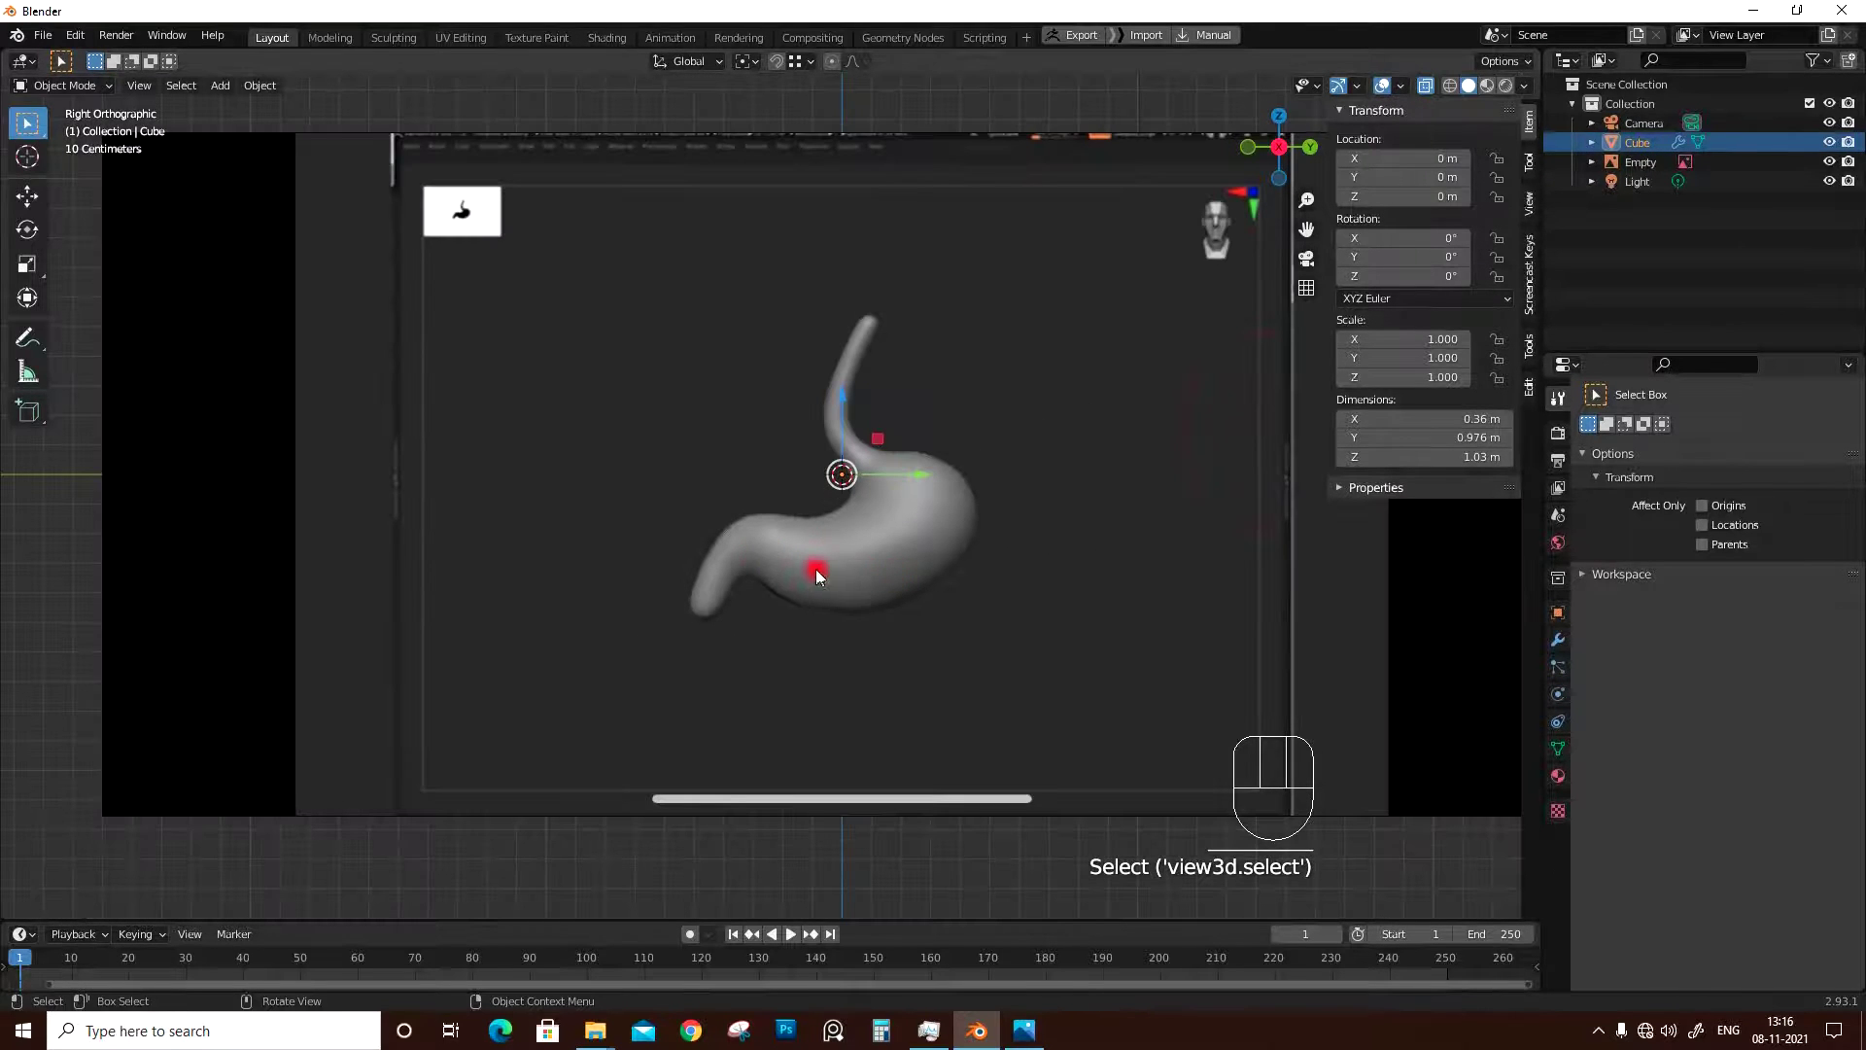
pyautogui.moveTo(738, 434); pyautogui.dragTo(758, 513, button='middle')
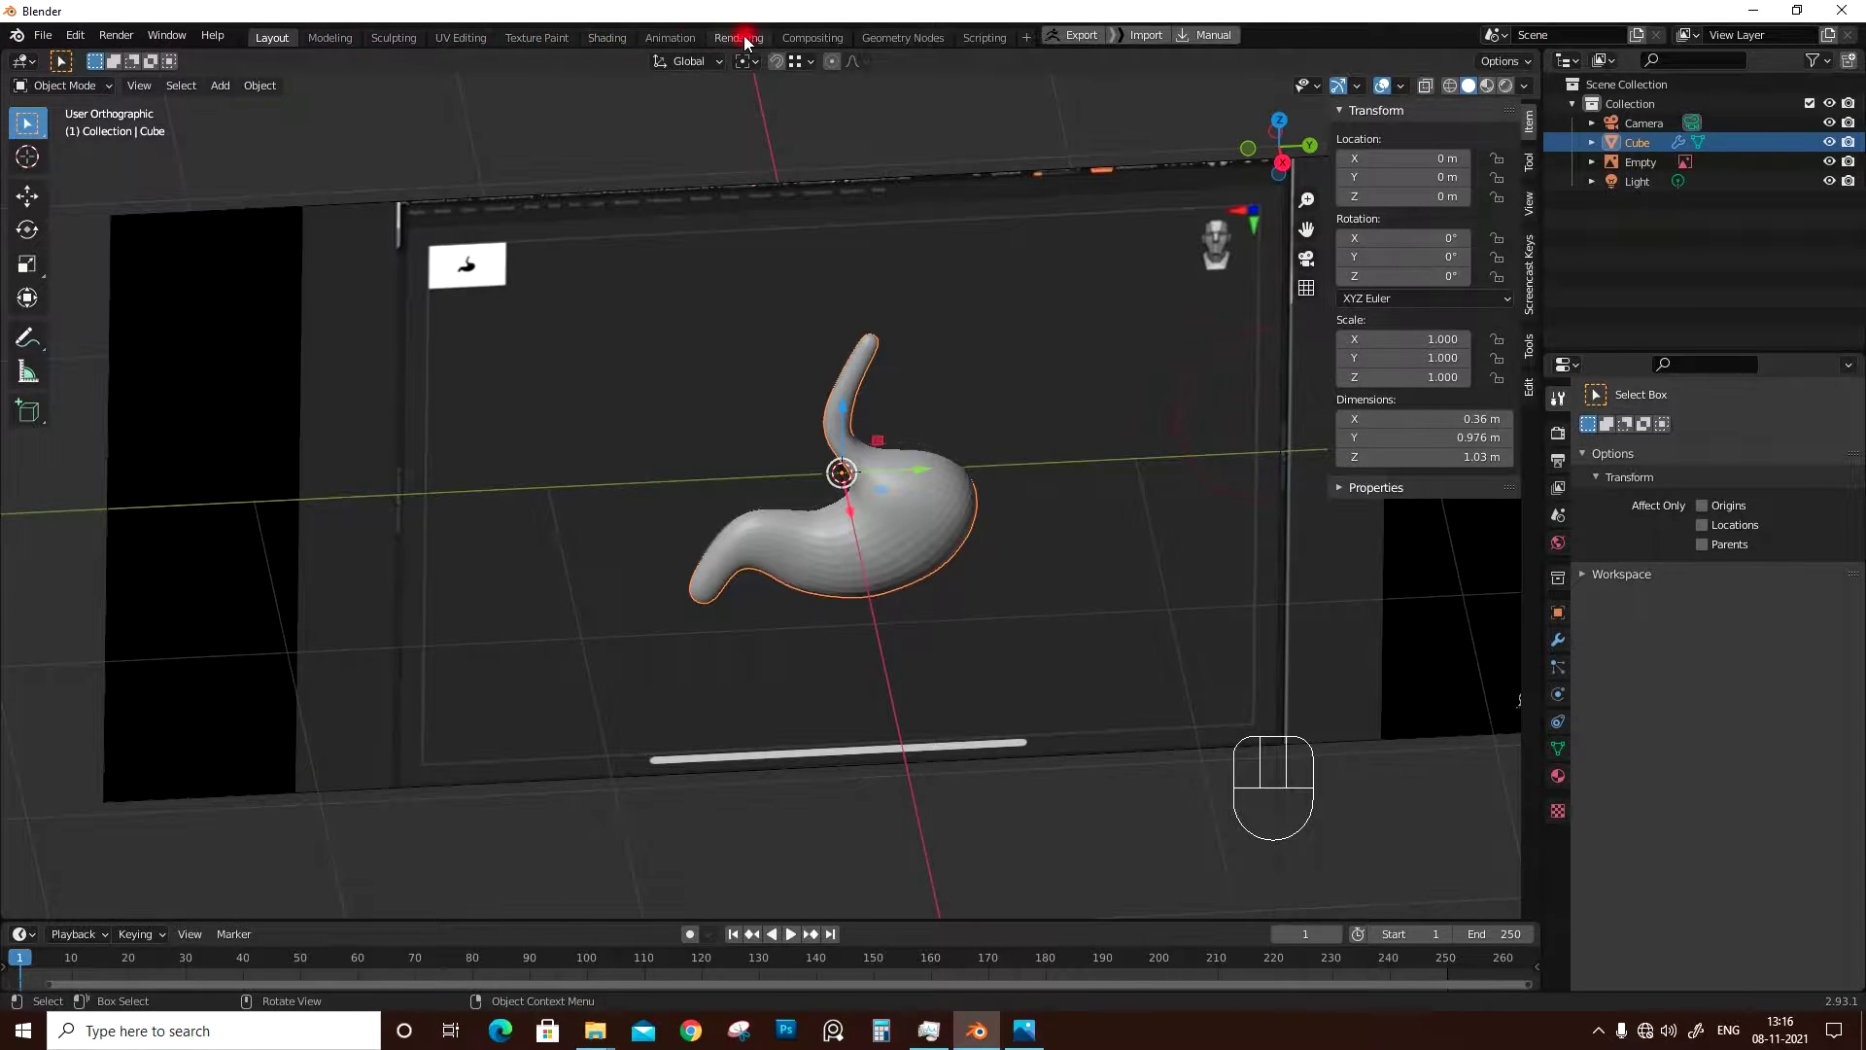
# Switch to the Sculpting workspace and set up the Grab brush with a 103 px radius in the right view
pyautogui.click(394, 37)
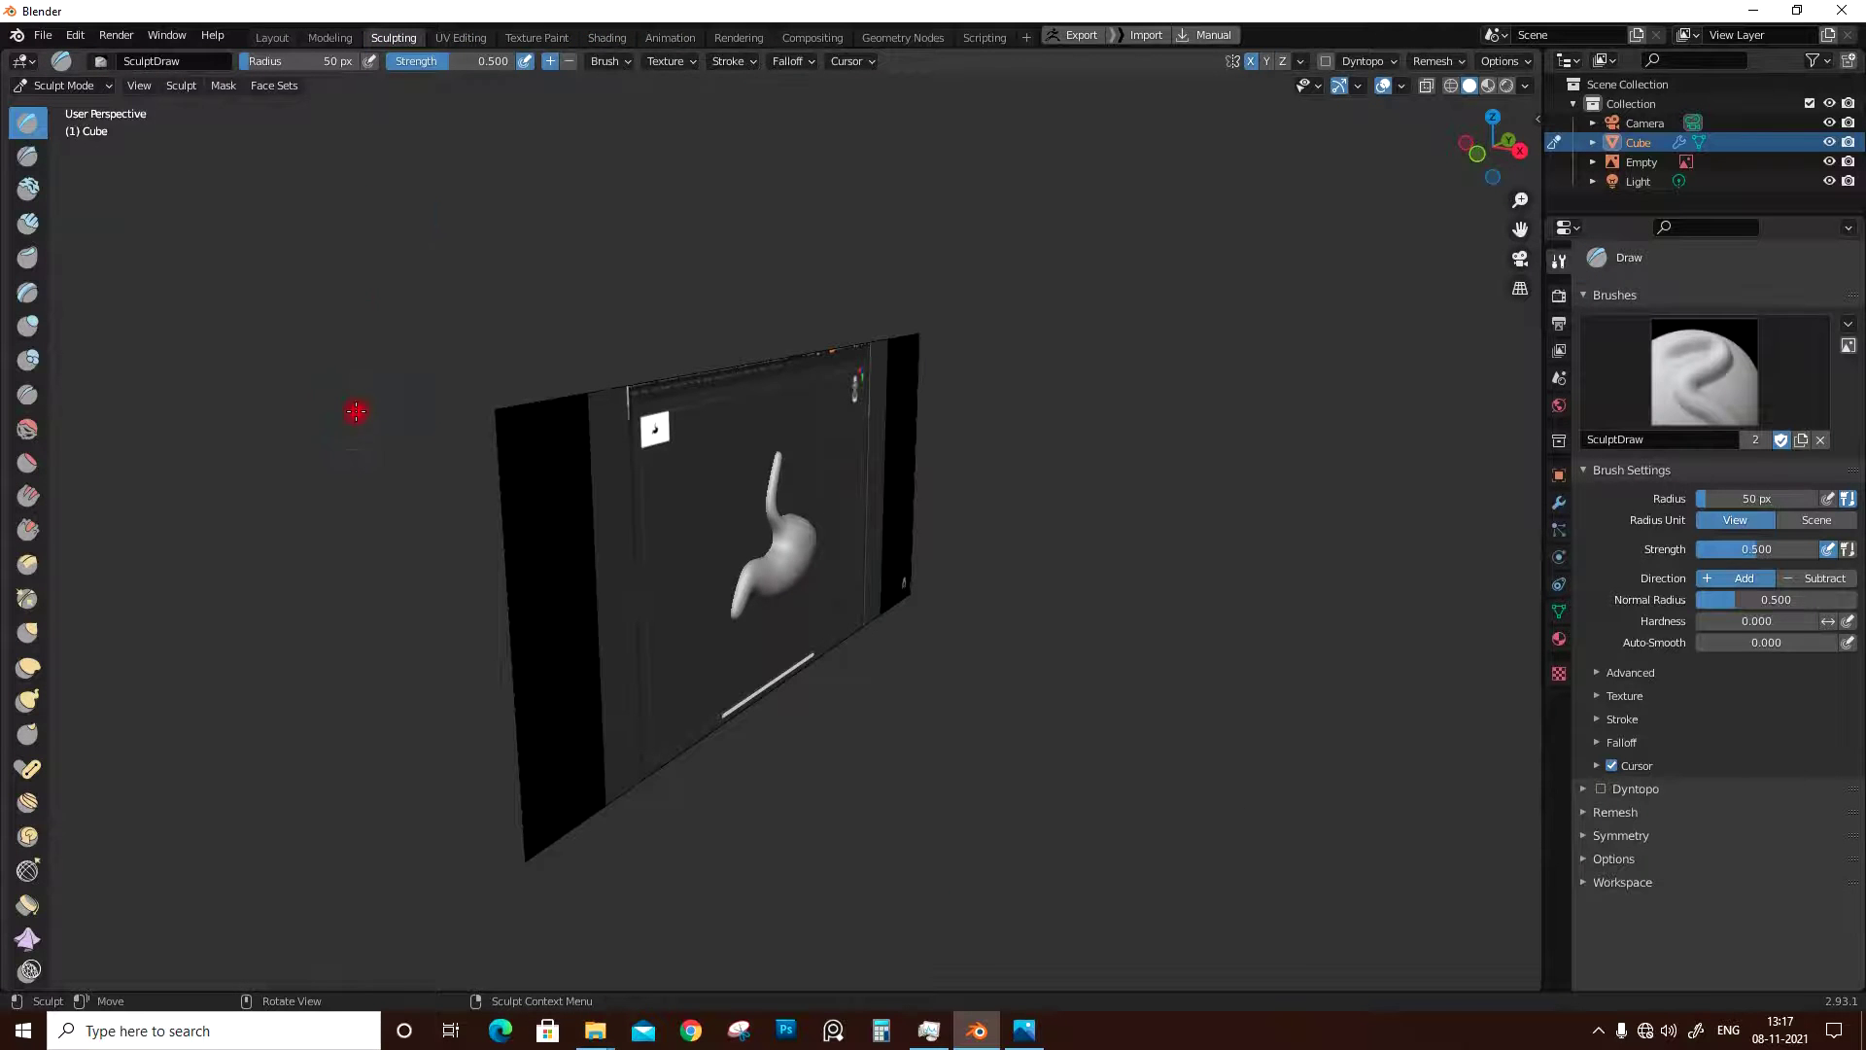
pyautogui.click(1510, 149)
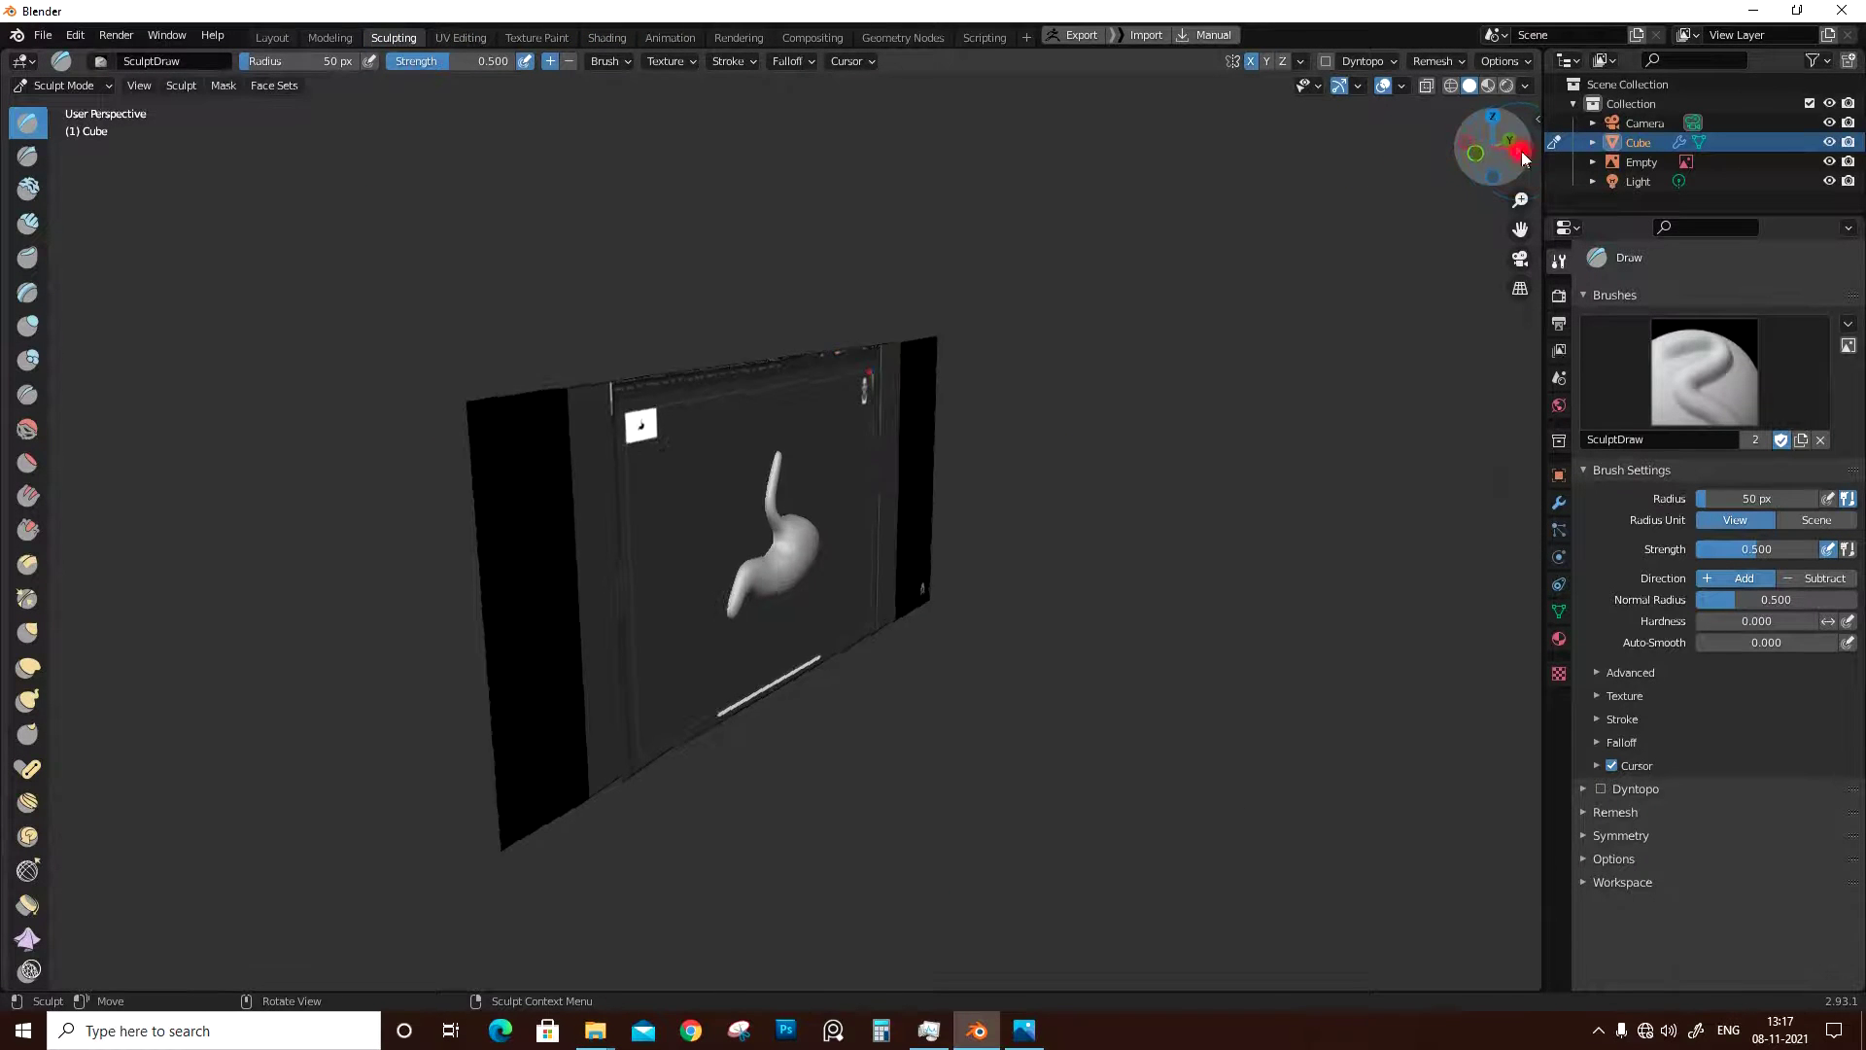
pyautogui.scroll(5, 834, 555)
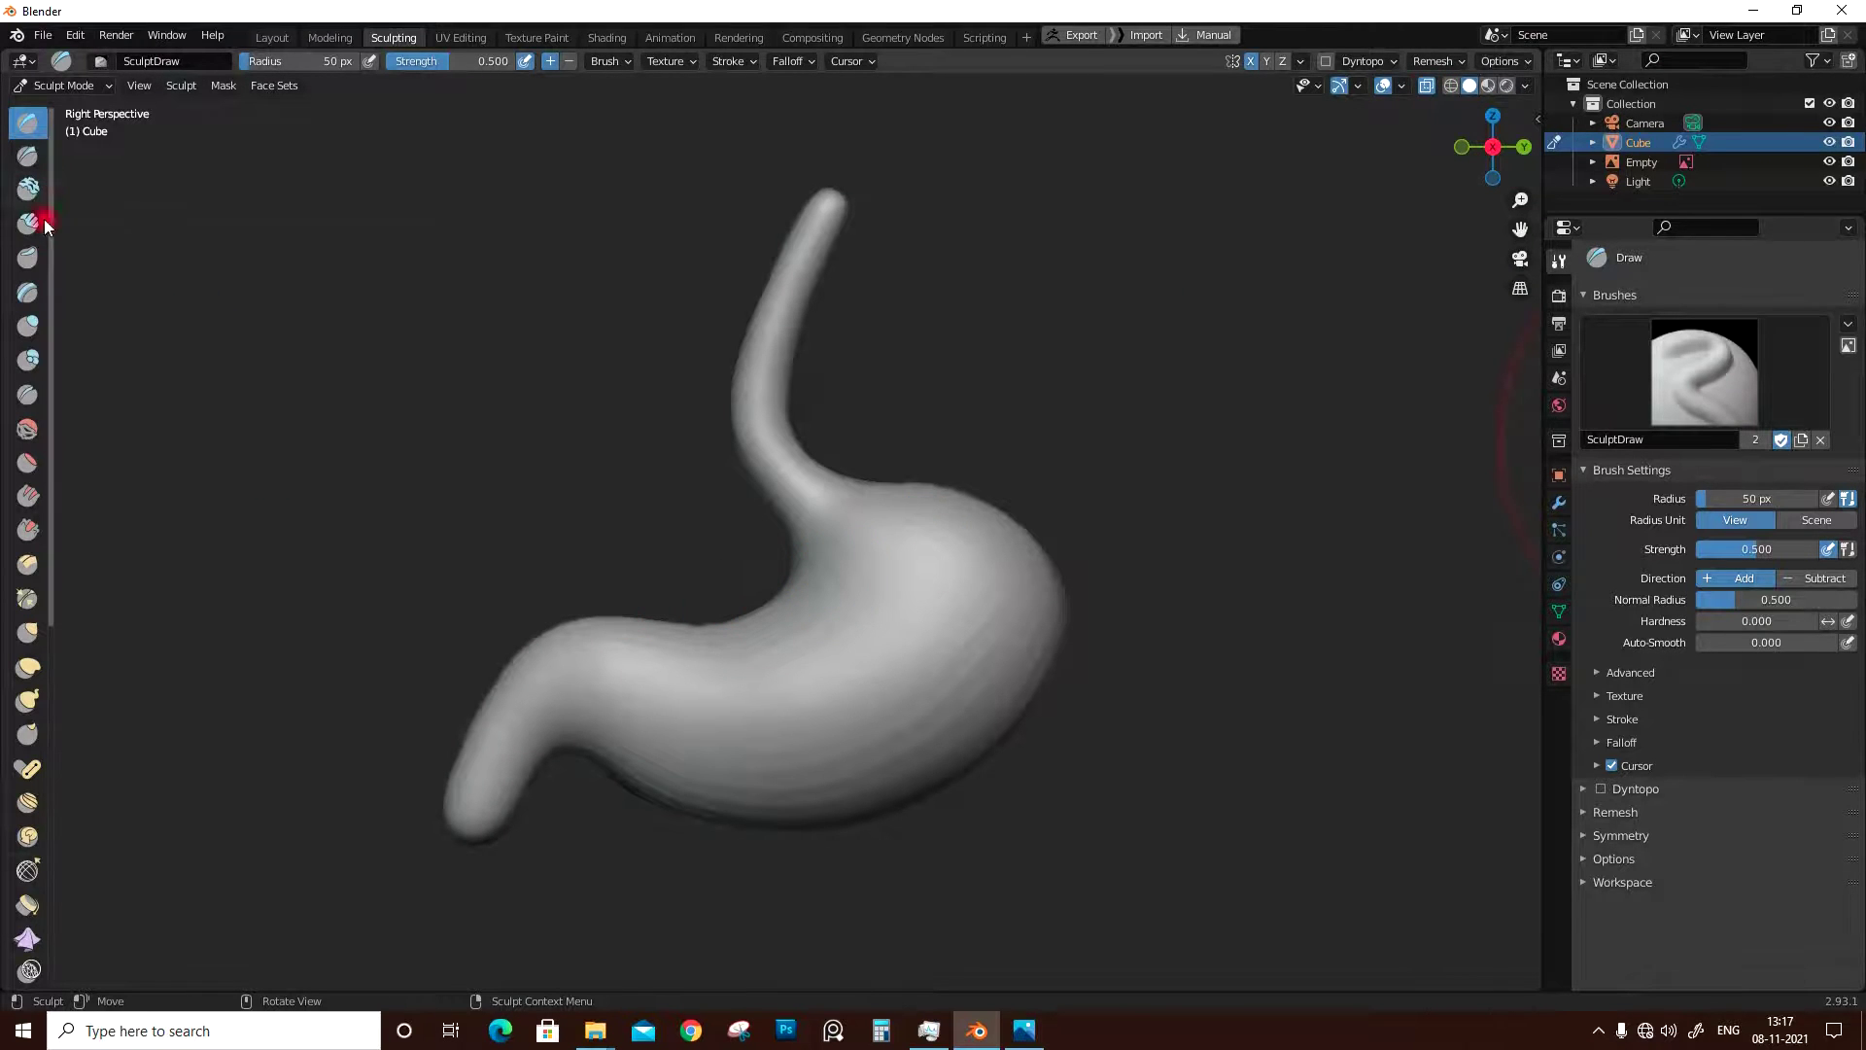
pyautogui.click(28, 633)
pyautogui.rightClick(1033, 473)
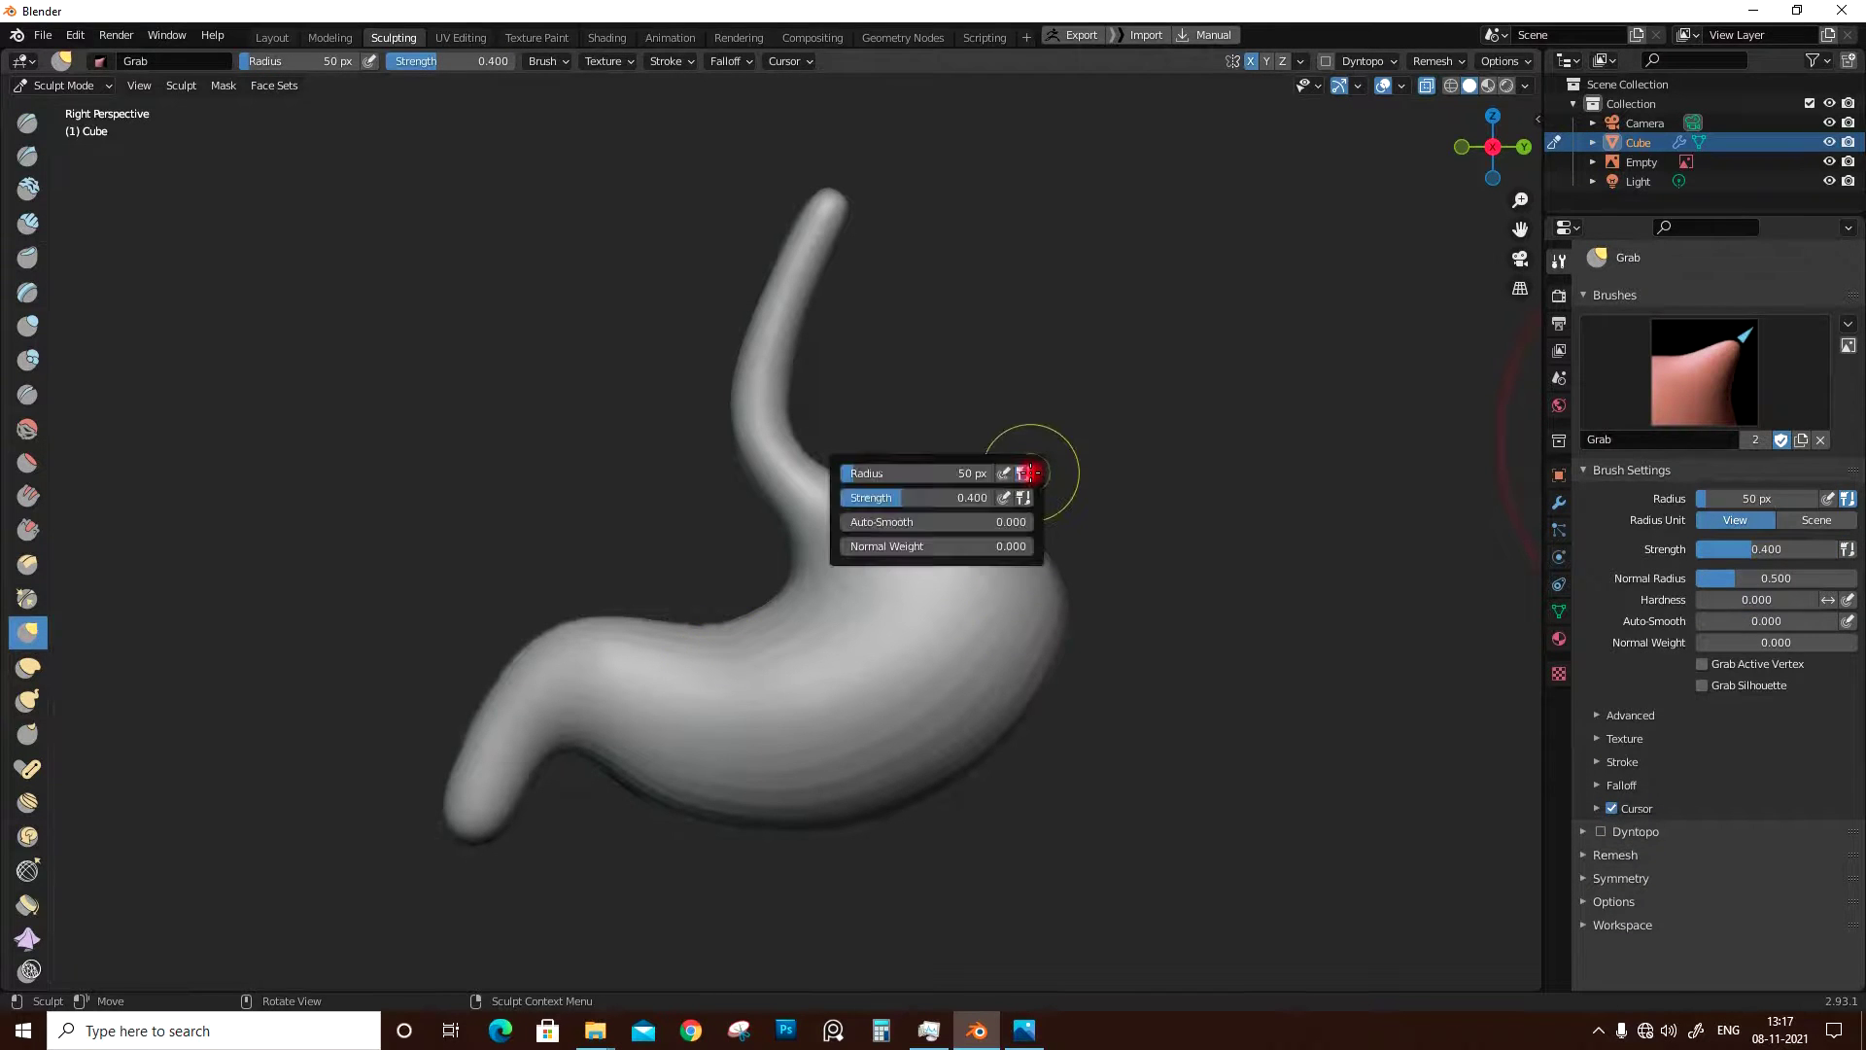
pyautogui.moveTo(865, 472); pyautogui.dragTo(886, 471)
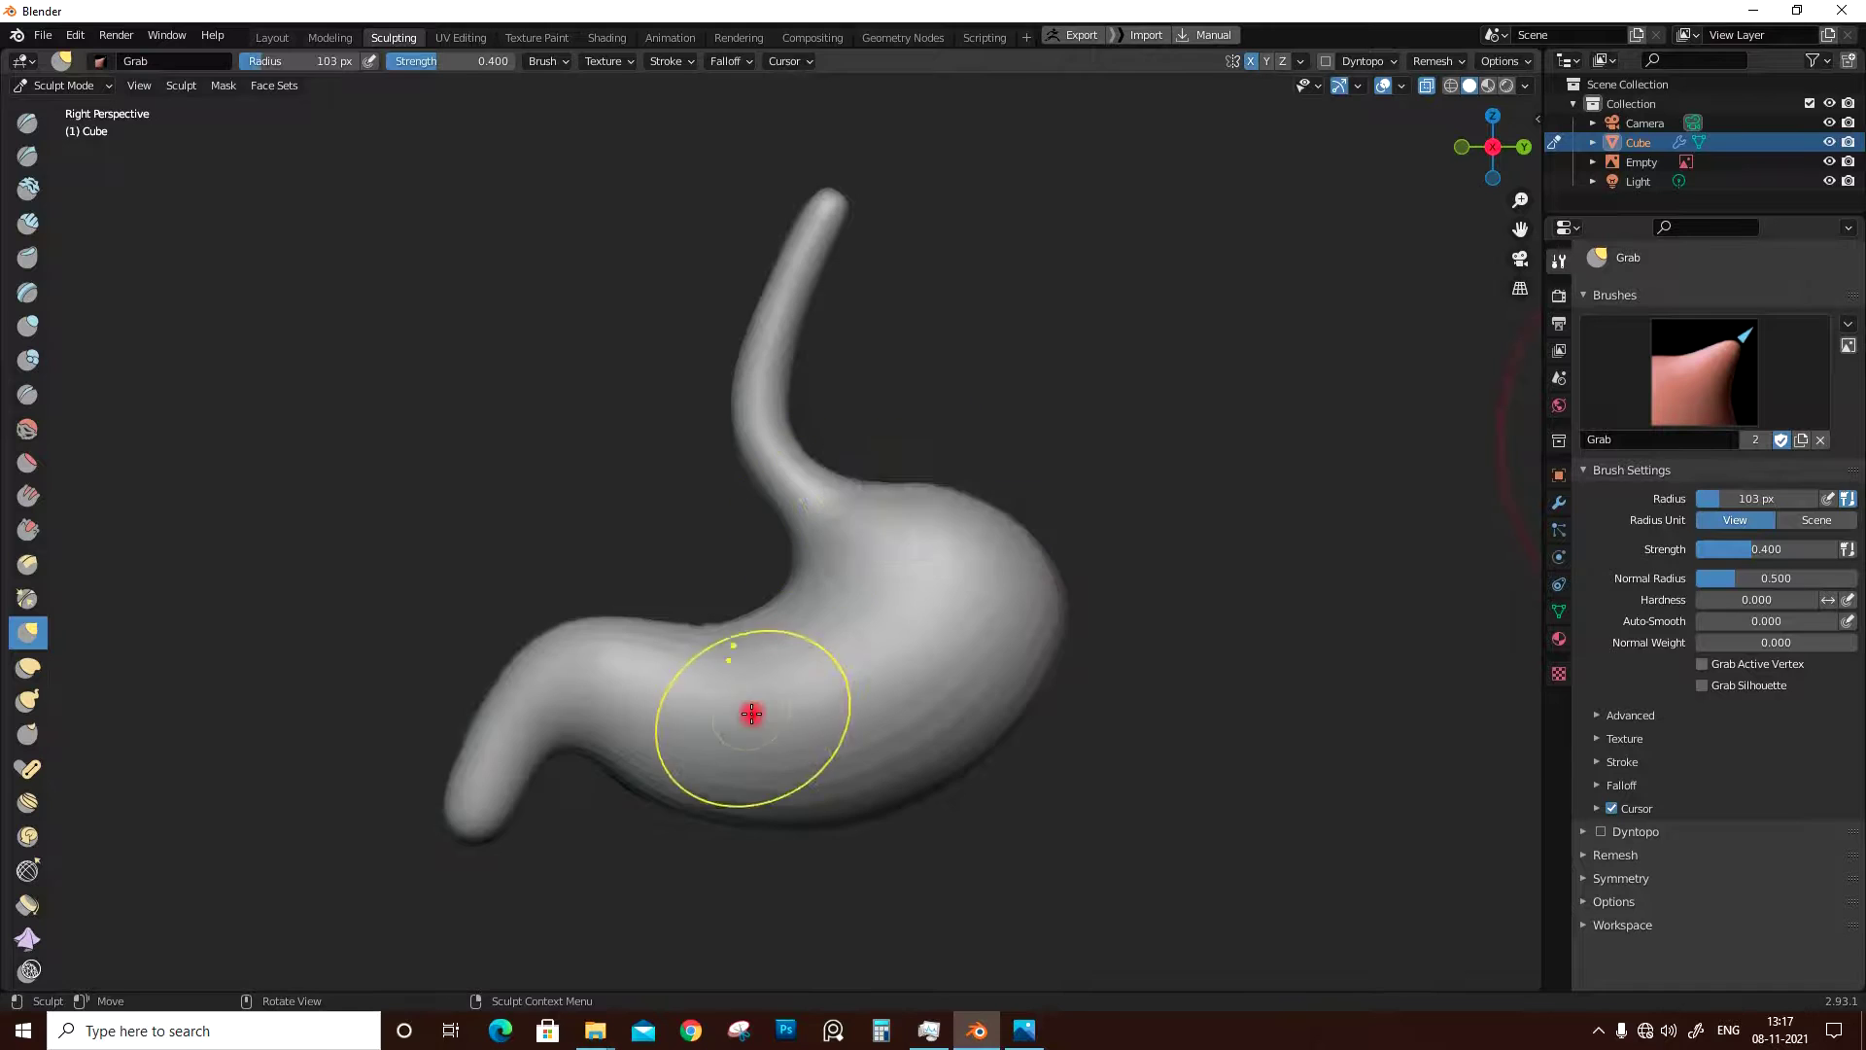
# Reshape the stomach body's large outer curve with the Grab brush, pulling it slightly inward in the right view
pyautogui.scroll(5, 758, 680)
pyautogui.moveTo(791, 616); pyautogui.dragTo(887, 617)
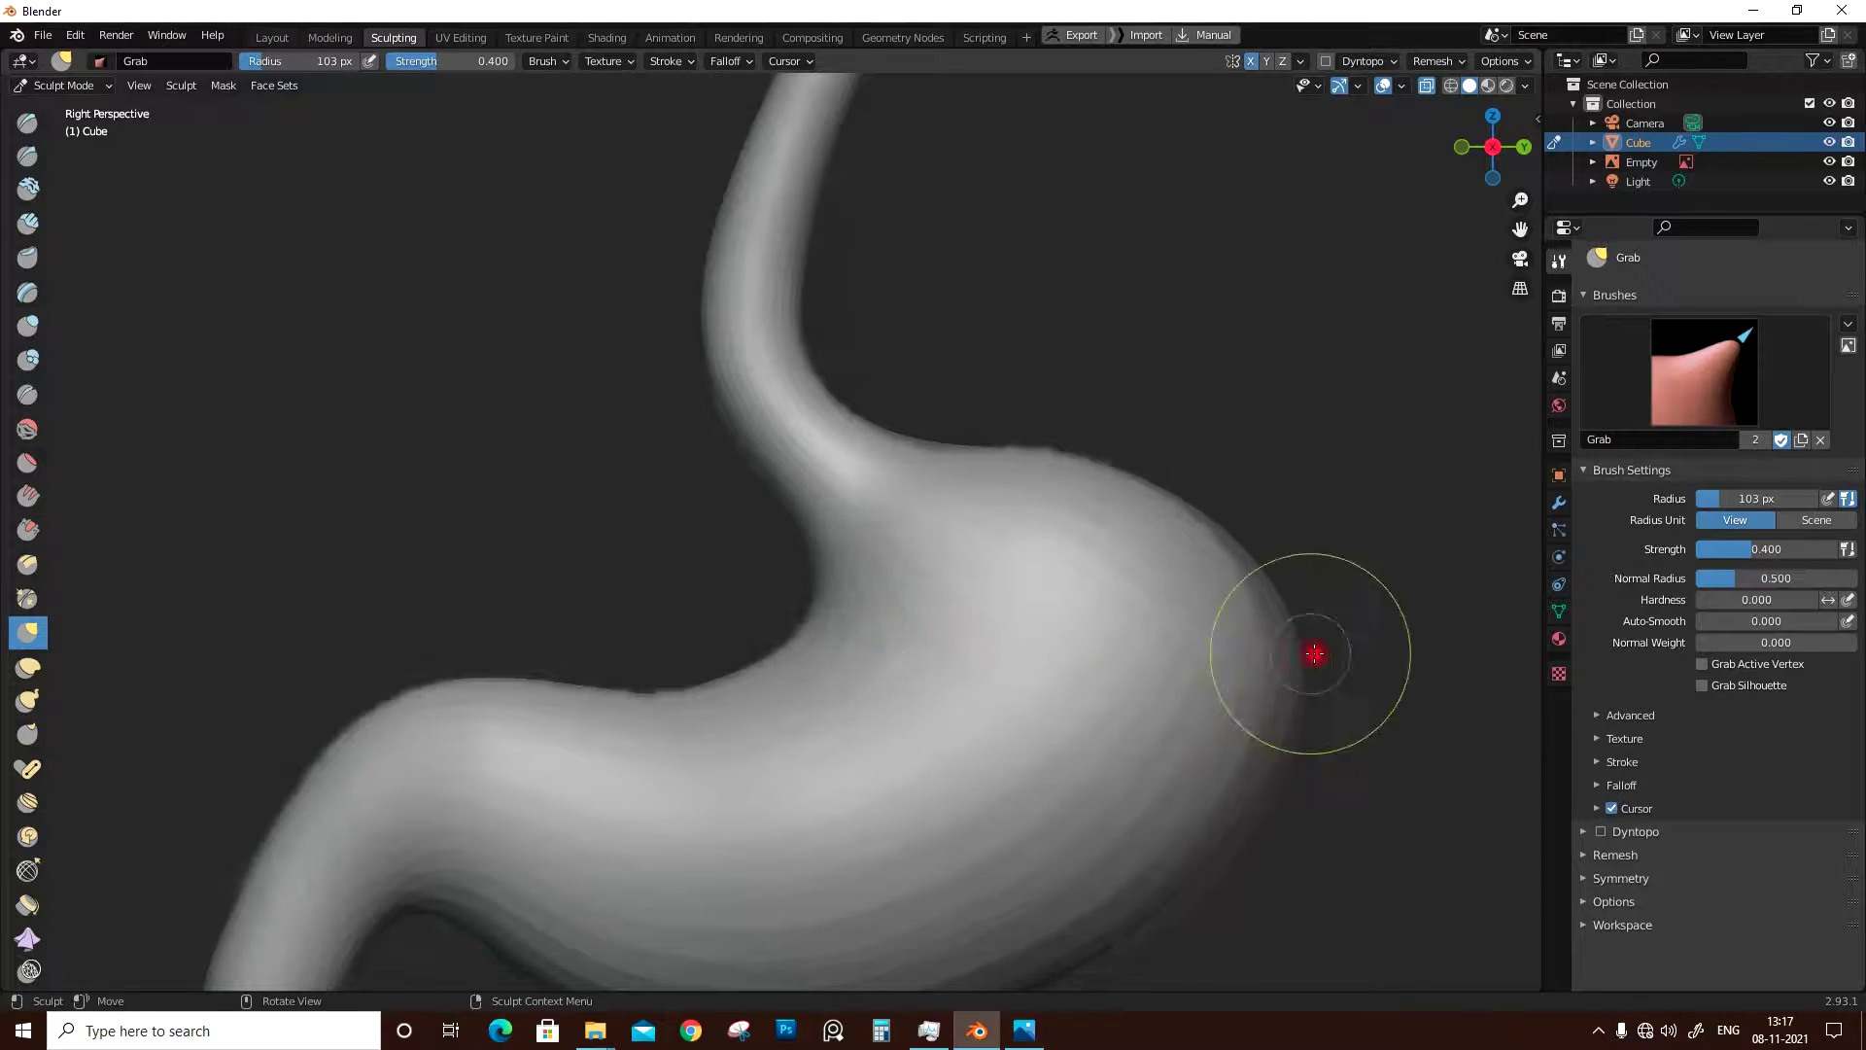
pyautogui.moveTo(1292, 654)
pyautogui.mouseDown()
pyautogui.moveTo(1174, 679)
pyautogui.moveTo(1203, 707)
pyautogui.mouseUp()
pyautogui.moveTo(1190, 585)
pyautogui.mouseDown()
pyautogui.moveTo(1189, 563)
pyautogui.moveTo(1210, 561)
pyautogui.mouseUp()
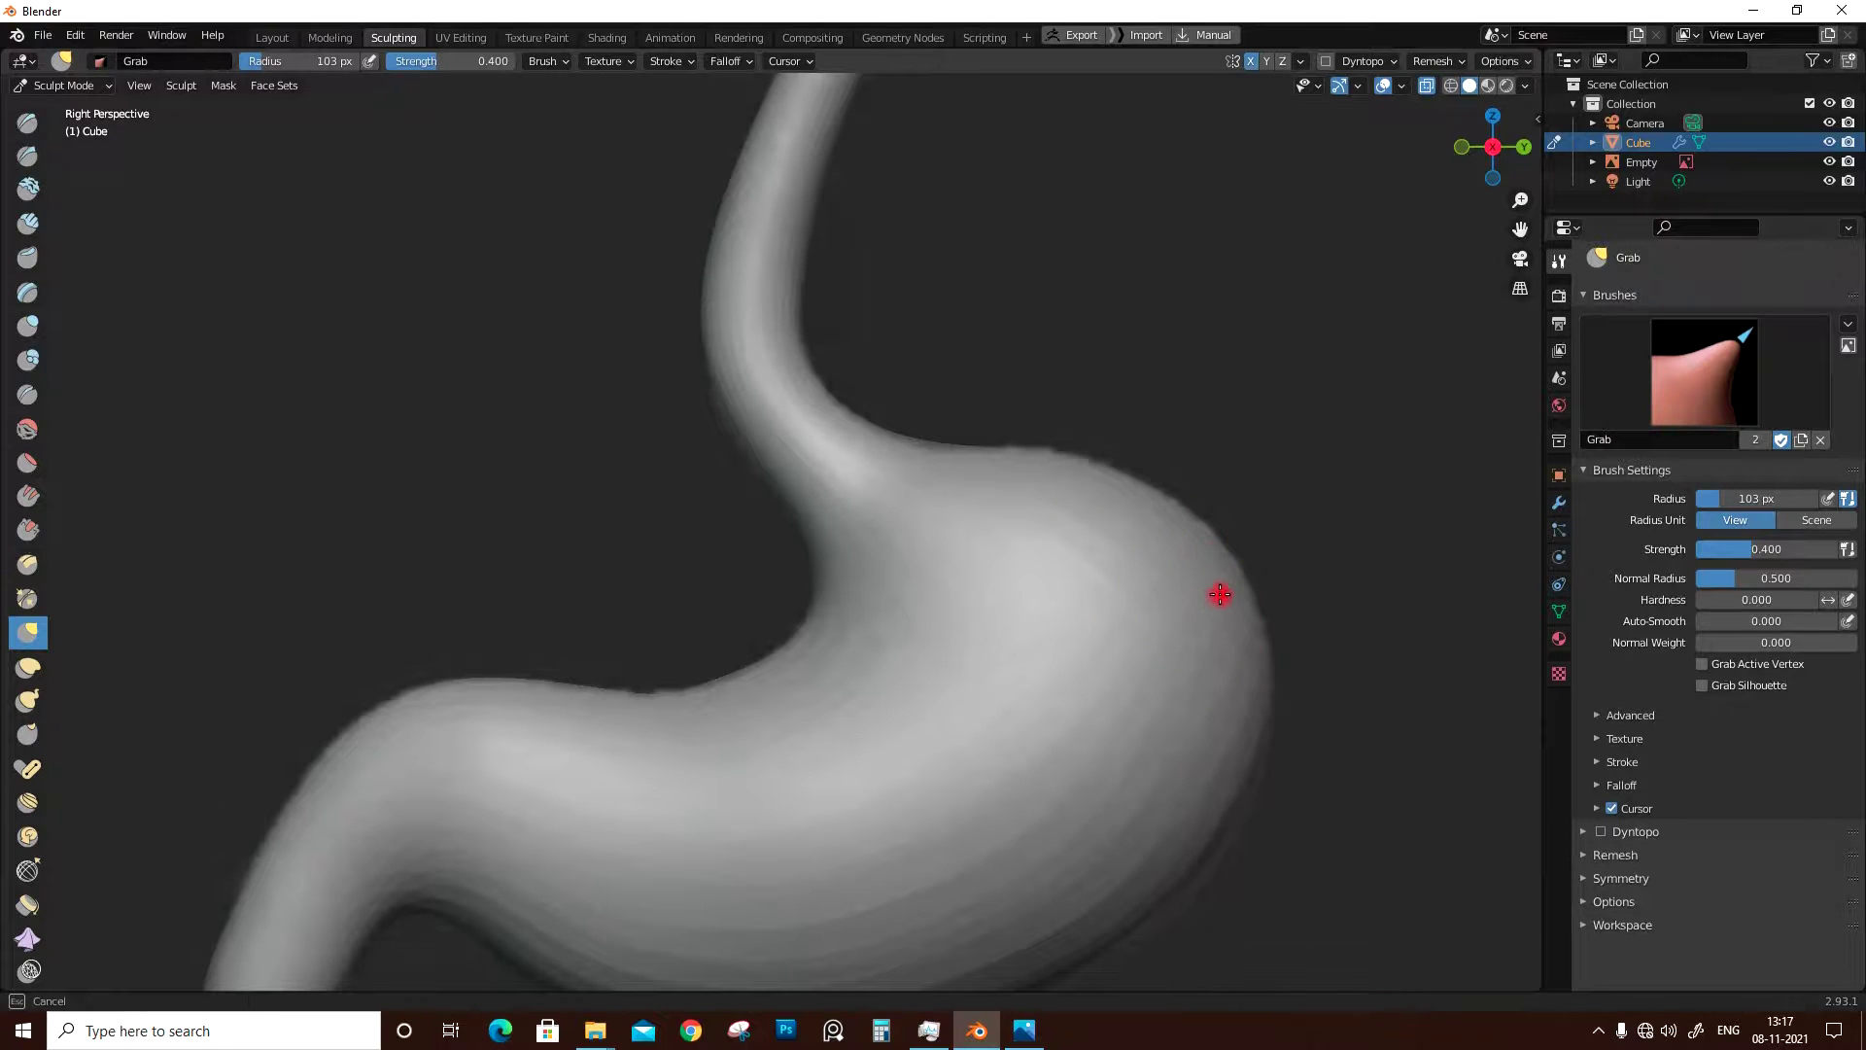
pyautogui.scroll(-5, 1004, 571)
pyautogui.scroll(2, 985, 603)
pyautogui.scroll(-3, 984, 603)
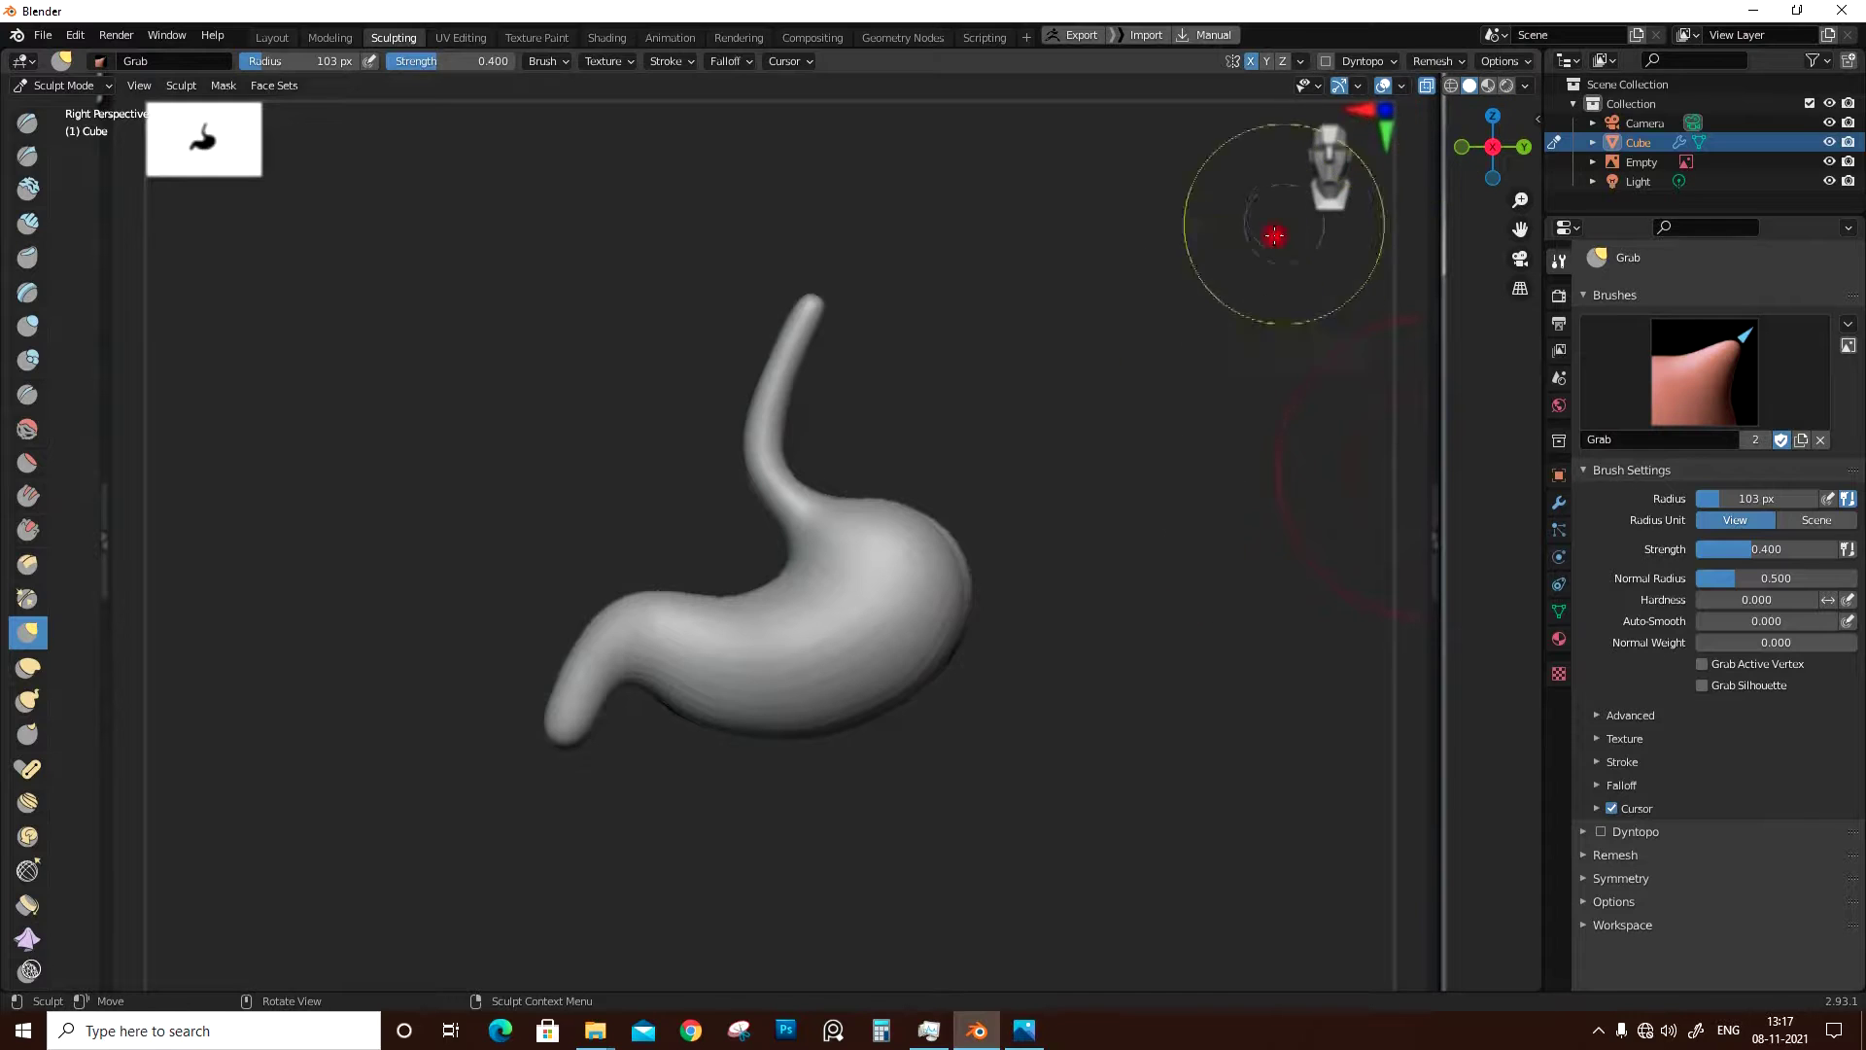
pyautogui.scroll(5, 970, 596)
pyautogui.press('KP_5')
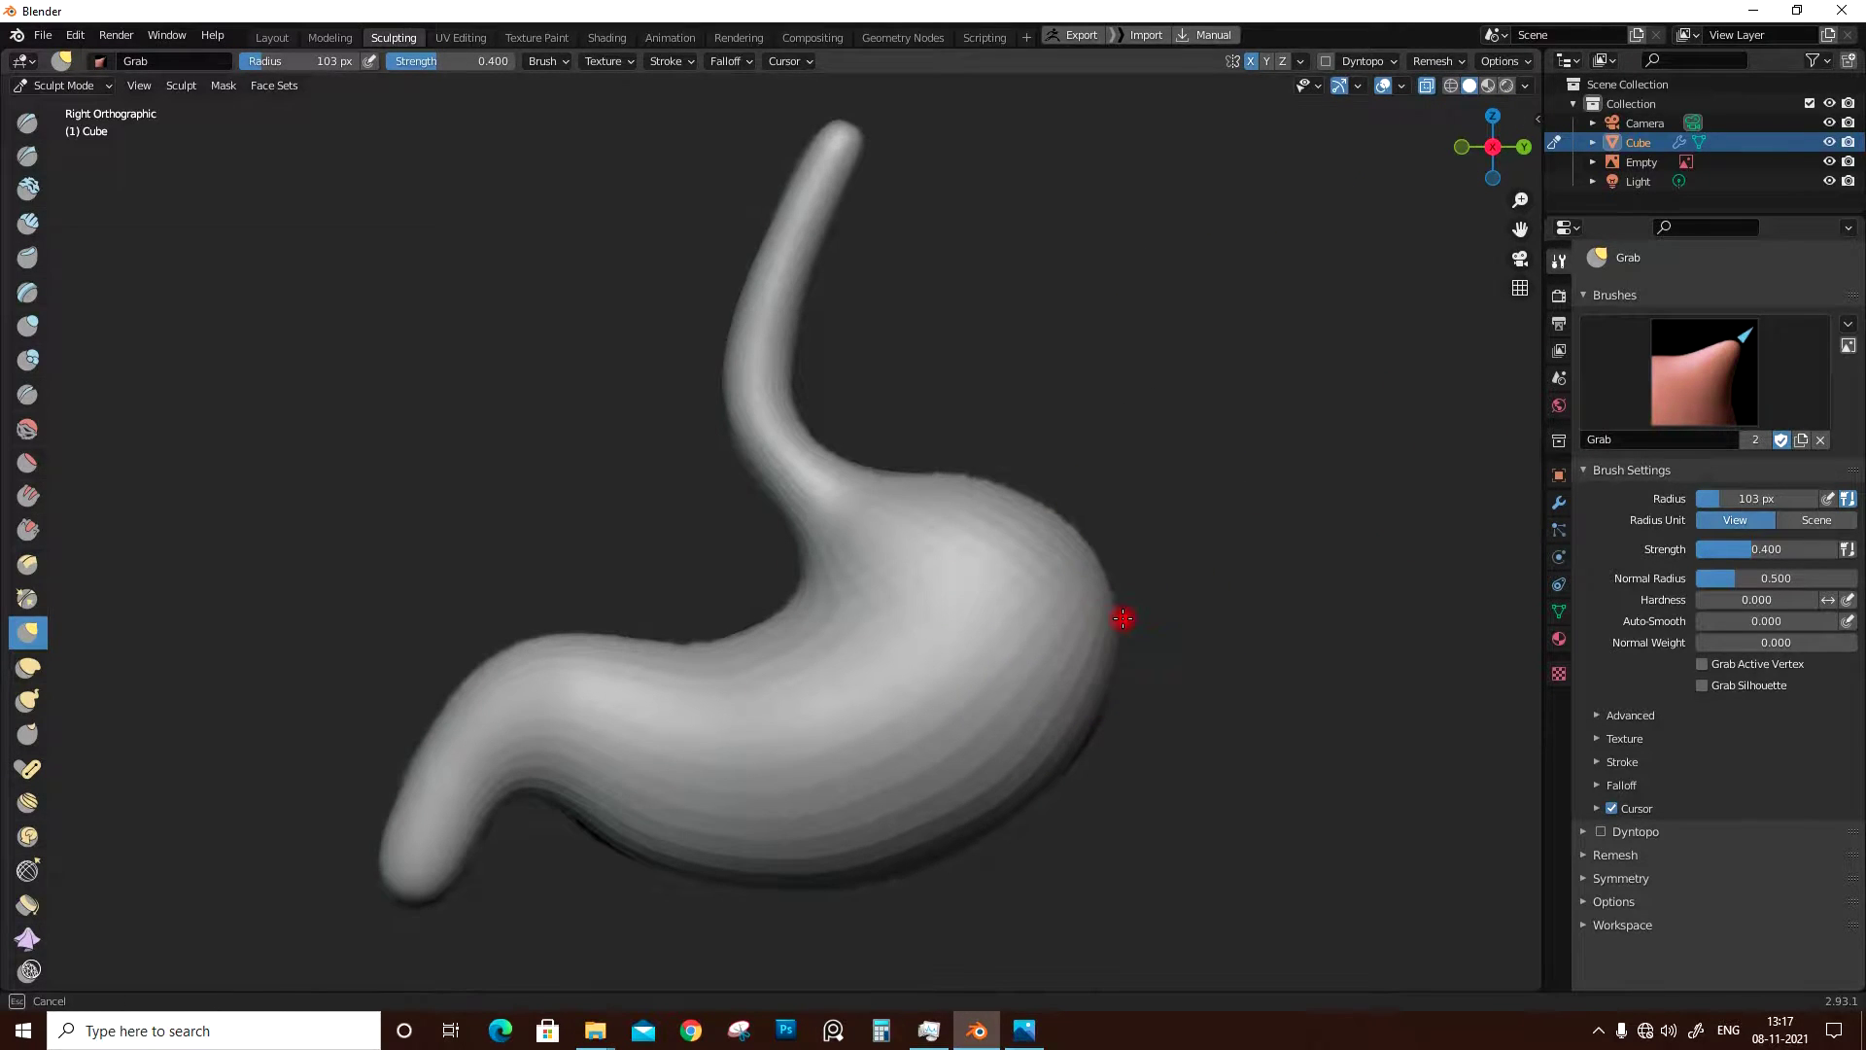
pyautogui.scroll(-2, 982, 616)
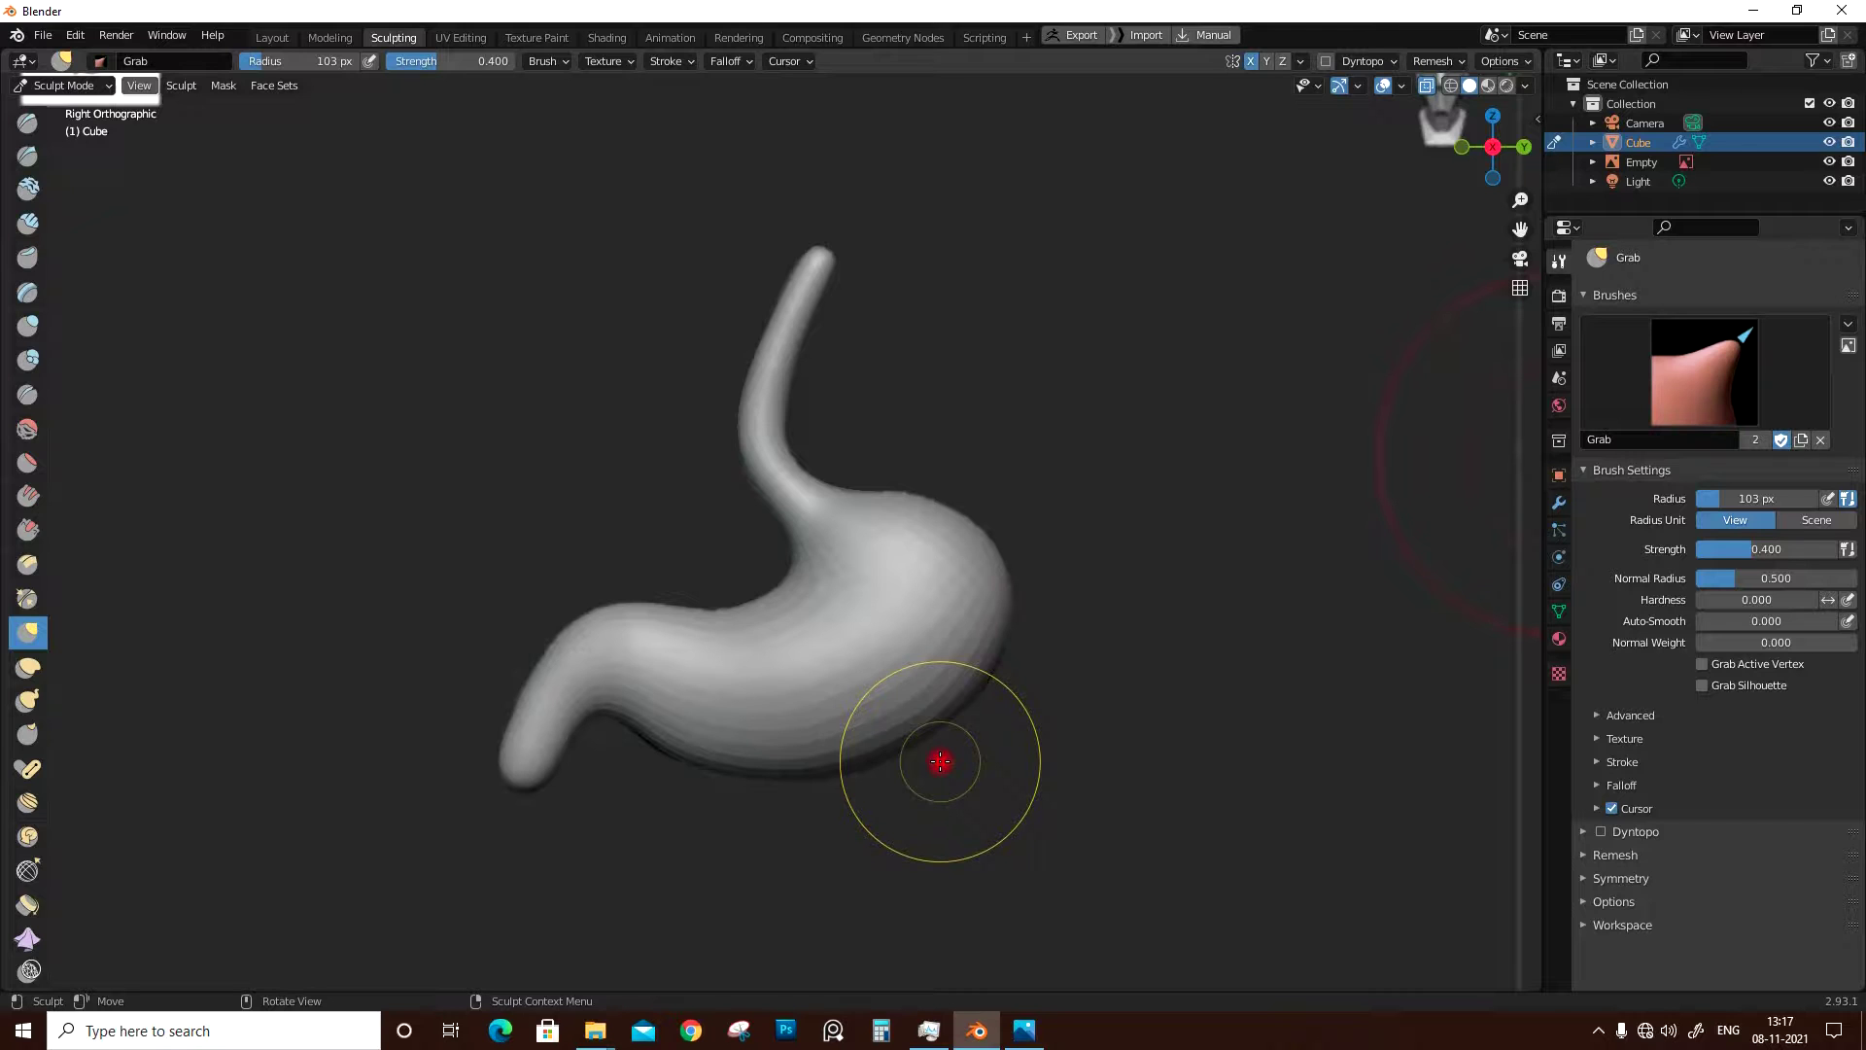
# Return to the Layout workspace and deselect the stomach, viewing it at an angle against the reference image
pyautogui.click(274, 38)
pyautogui.click(908, 753)
pyautogui.moveTo(908, 752); pyautogui.dragTo(928, 633, button='middle')
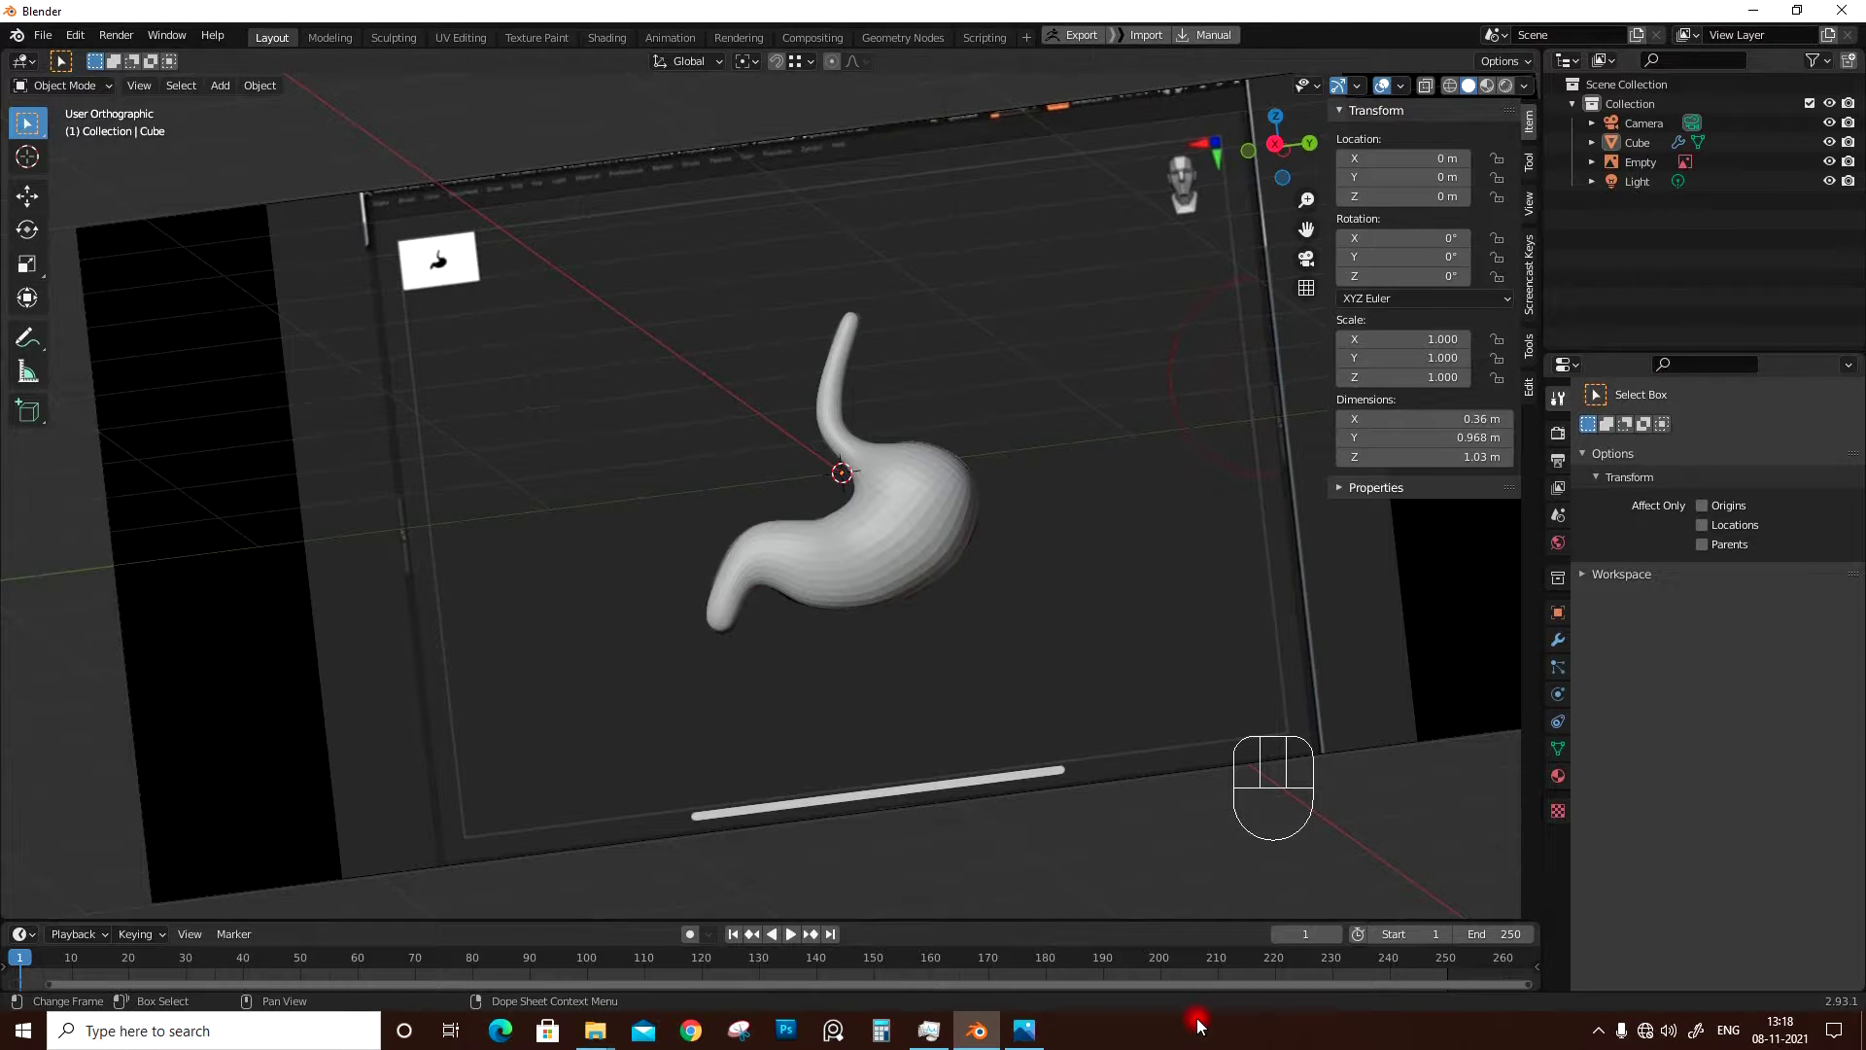
pyautogui.moveTo(832, 534)
pyautogui.mouseDown(button='middle')
pyautogui.moveTo(797, 511)
pyautogui.moveTo(826, 529)
pyautogui.mouseUp(button='middle')
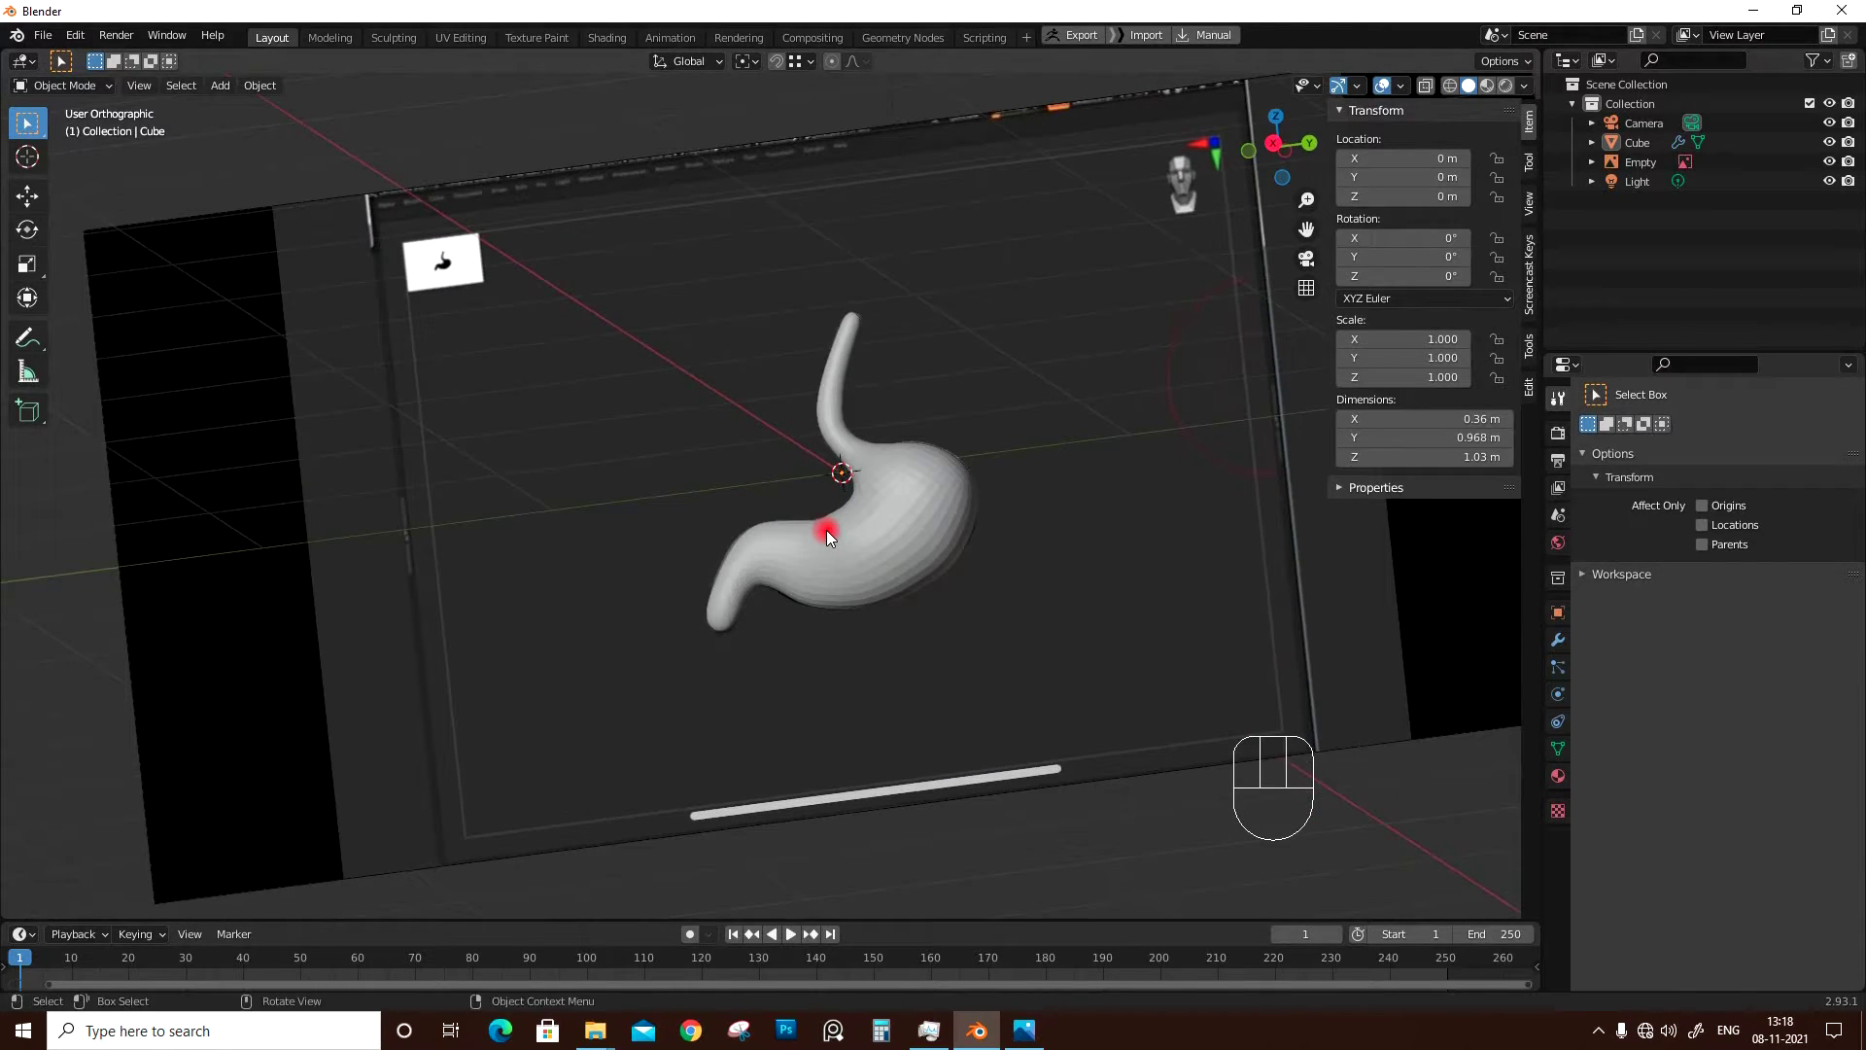